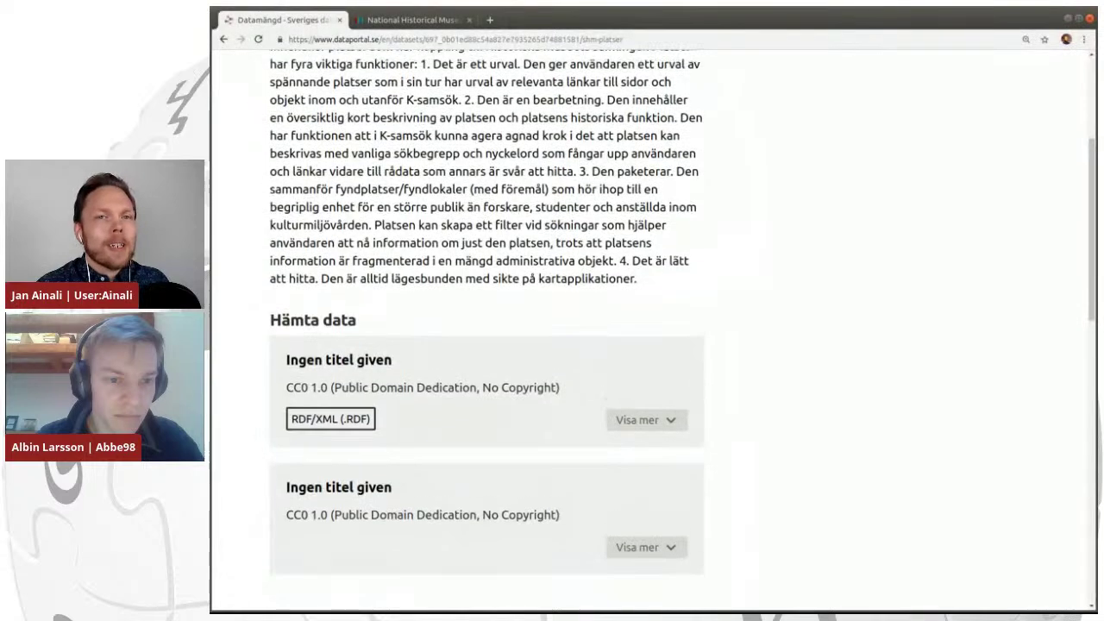
Review the SHM, platser dataset's description and its download entries on the data portal.
{"action": "scroll", "coordinate": [844, 356], "scroll_direction": "up", "scroll_amount": 2}
{"action": "scroll", "coordinate": [844, 356], "scroll_direction": "up", "scroll_amount": 3}
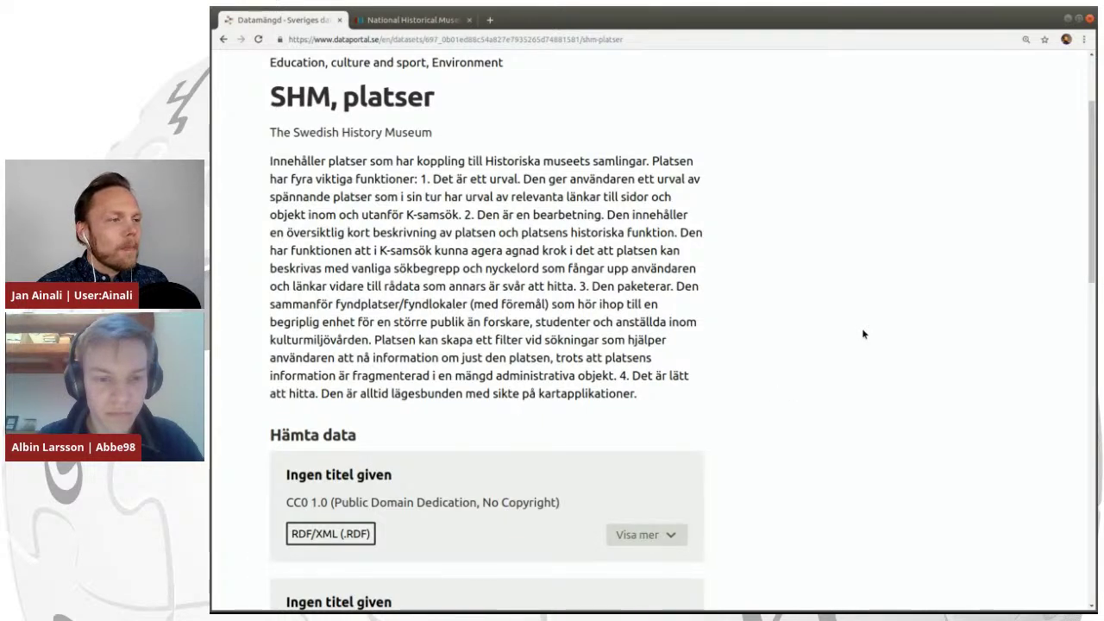
{"action": "scroll", "coordinate": [863, 334], "scroll_direction": "down", "scroll_amount": 1}
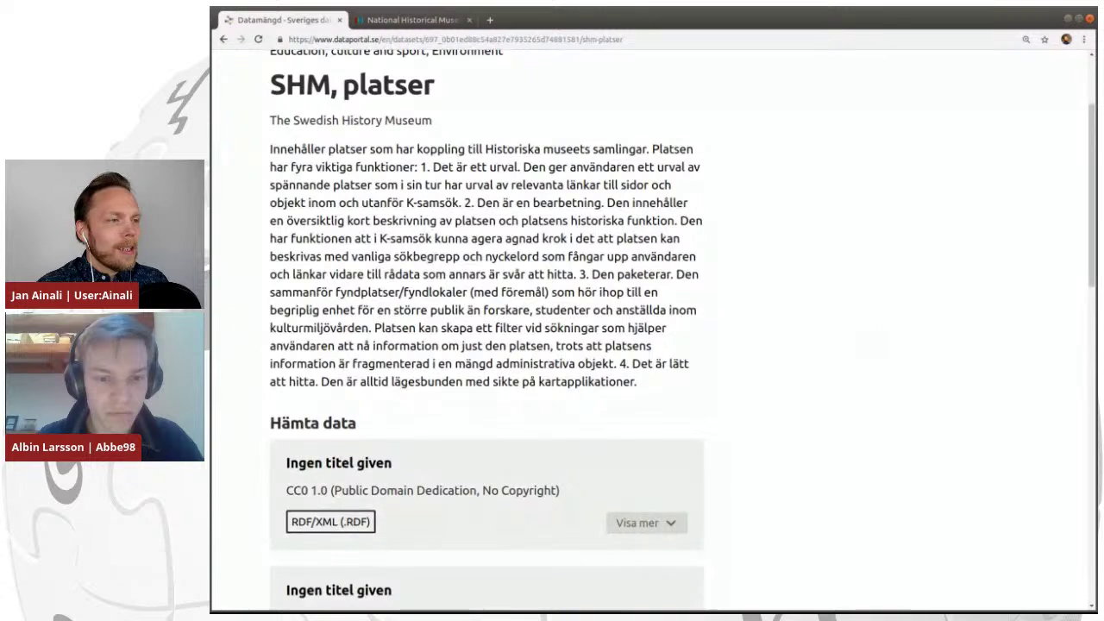
{"action": "scroll", "coordinate": [653, 327], "scroll_direction": "down", "scroll_amount": 1}
{"action": "scroll", "coordinate": [653, 328], "scroll_direction": "down", "scroll_amount": 1}
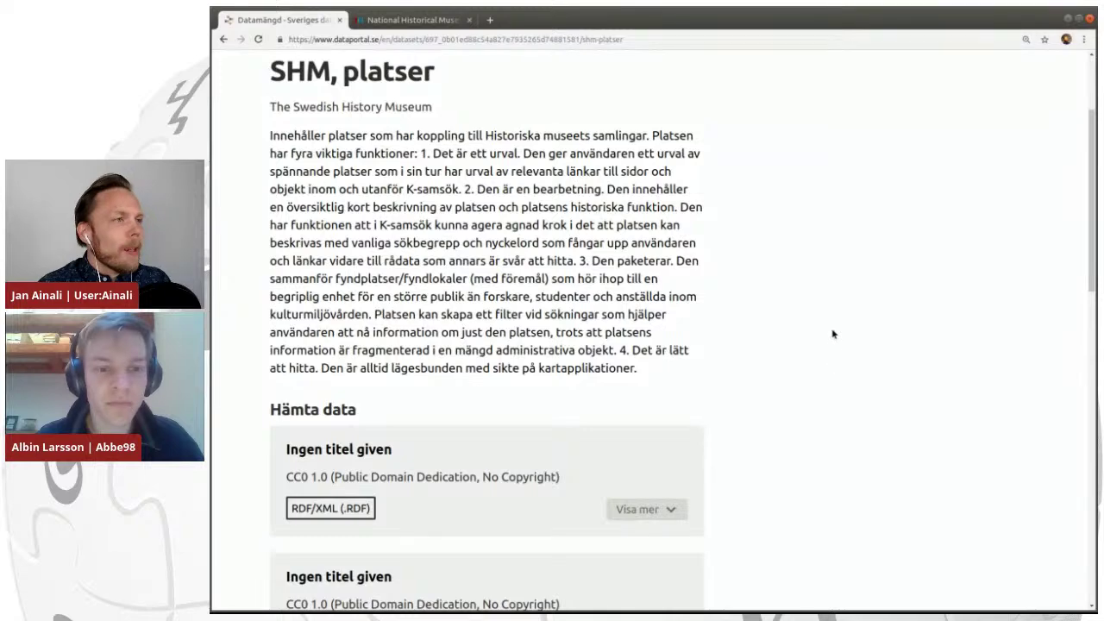
{"action": "scroll", "coordinate": [833, 362], "scroll_direction": "up", "scroll_amount": 1}
{"action": "scroll", "coordinate": [834, 334], "scroll_direction": "up", "scroll_amount": 3}
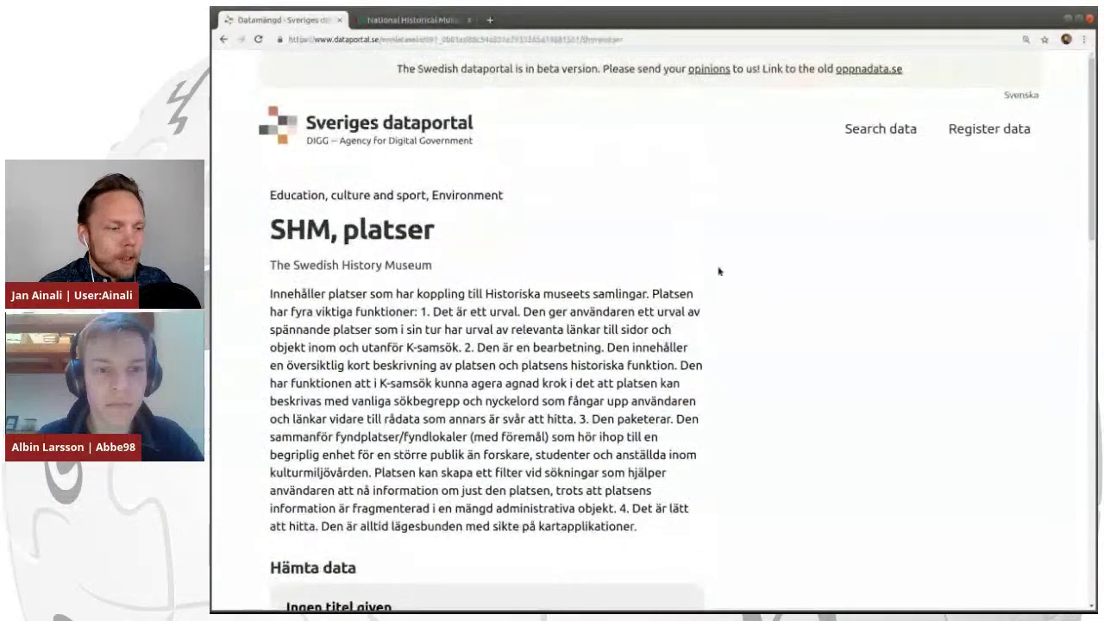
Bring up the Wikidata item for National Historical Museums of Sweden and review its labels, descriptions and first statements.
{"action": "left_click", "coordinate": [414, 20]}
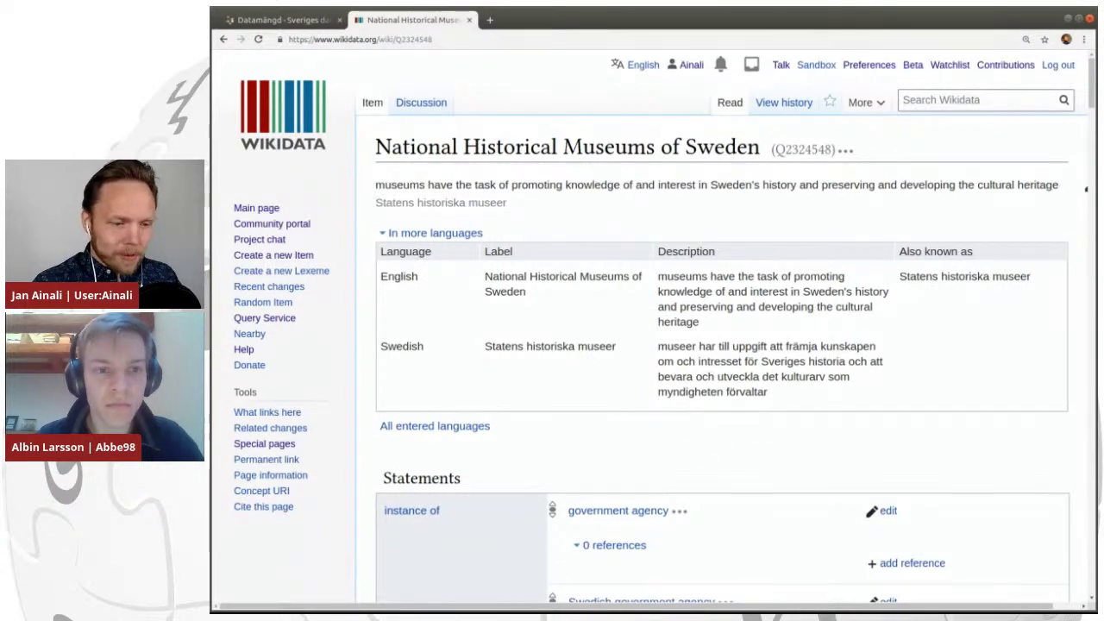
{"action": "scroll", "coordinate": [696, 197], "scroll_direction": "down", "scroll_amount": 1}
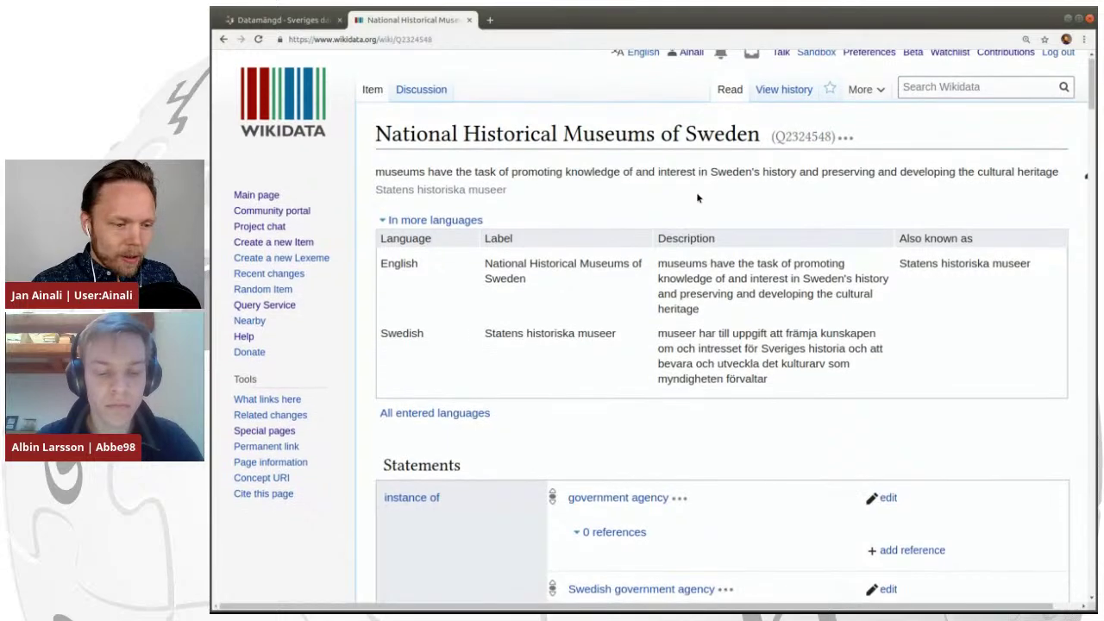
{"action": "scroll", "coordinate": [697, 198], "scroll_direction": "down", "scroll_amount": 1}
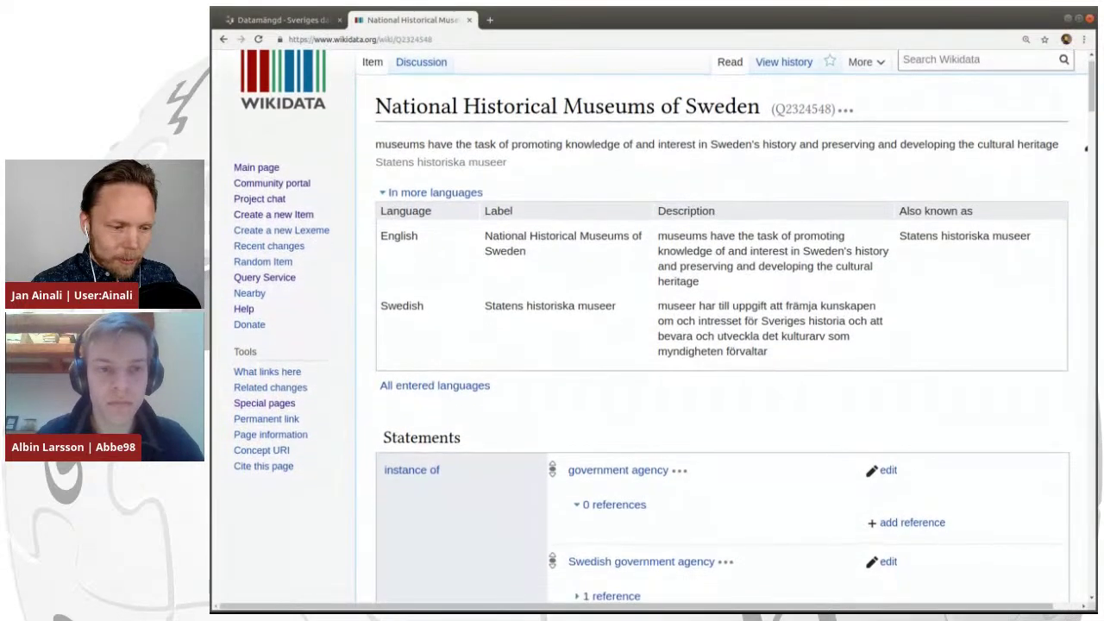
{"action": "scroll", "coordinate": [697, 197], "scroll_direction": "down", "scroll_amount": 2}
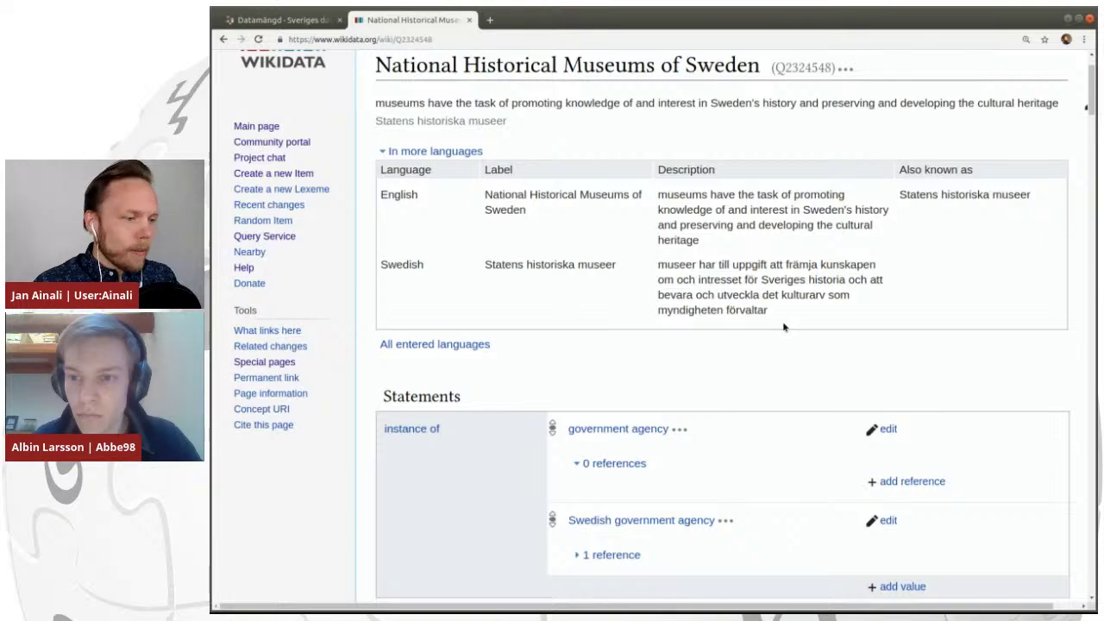
Return to the SHM, platser dataset page, select its full web address and switch to another window.
{"action": "left_click", "coordinate": [284, 18]}
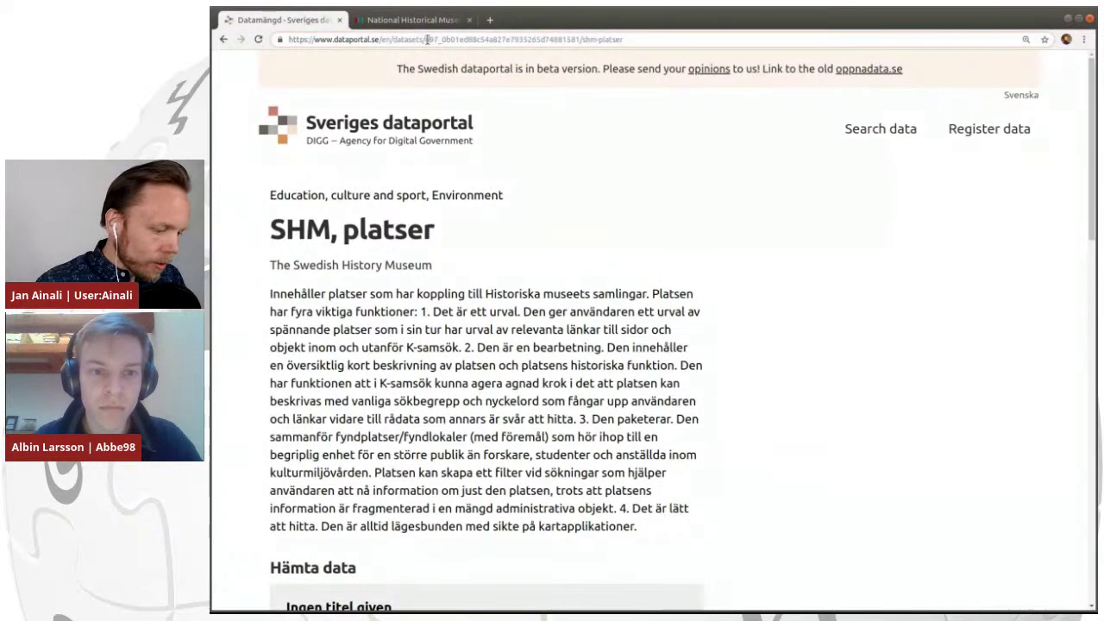
{"action": "left_click", "coordinate": [426, 39]}
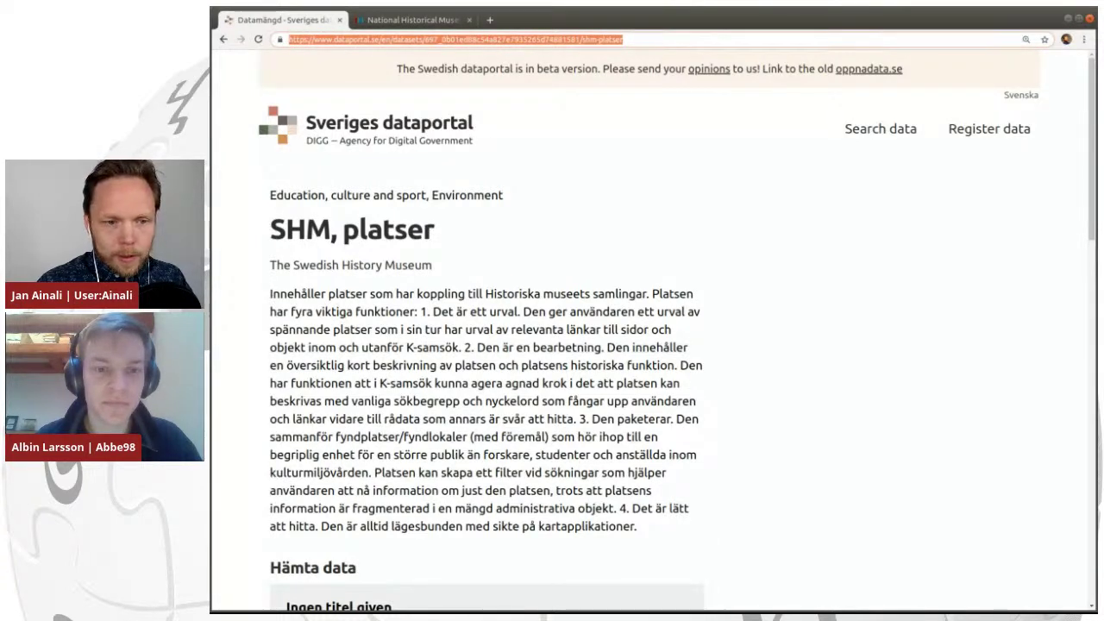
{"action": "key", "text": "alt+Tab"}
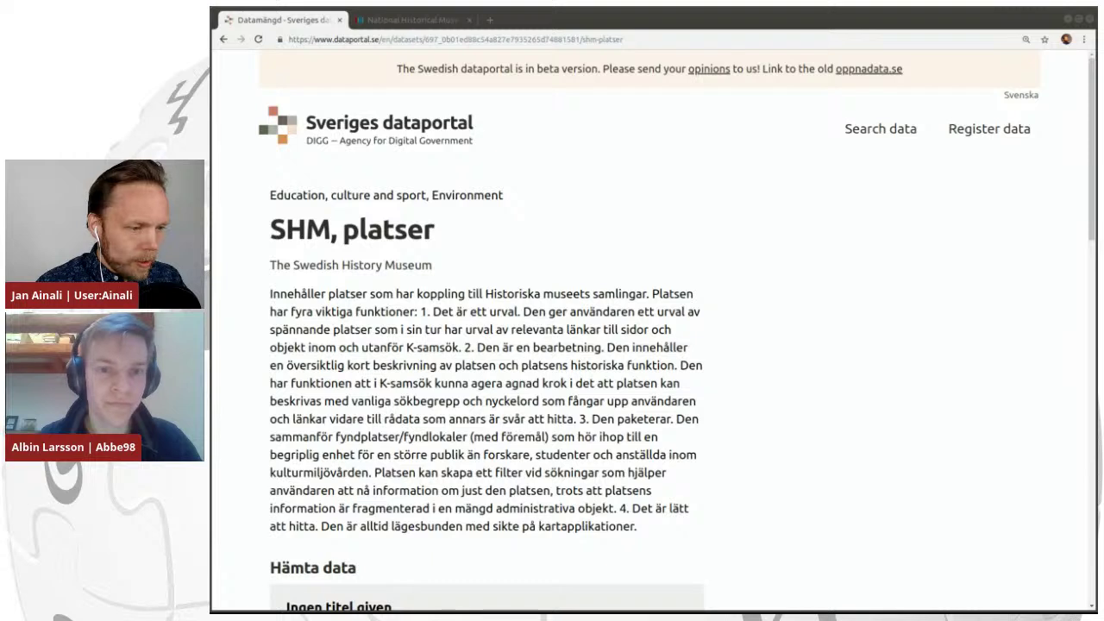
On the National Historical Museums of Sweden Wikidata item, insert "that" after "museums" in the English description.
{"action": "left_click", "coordinate": [393, 21]}
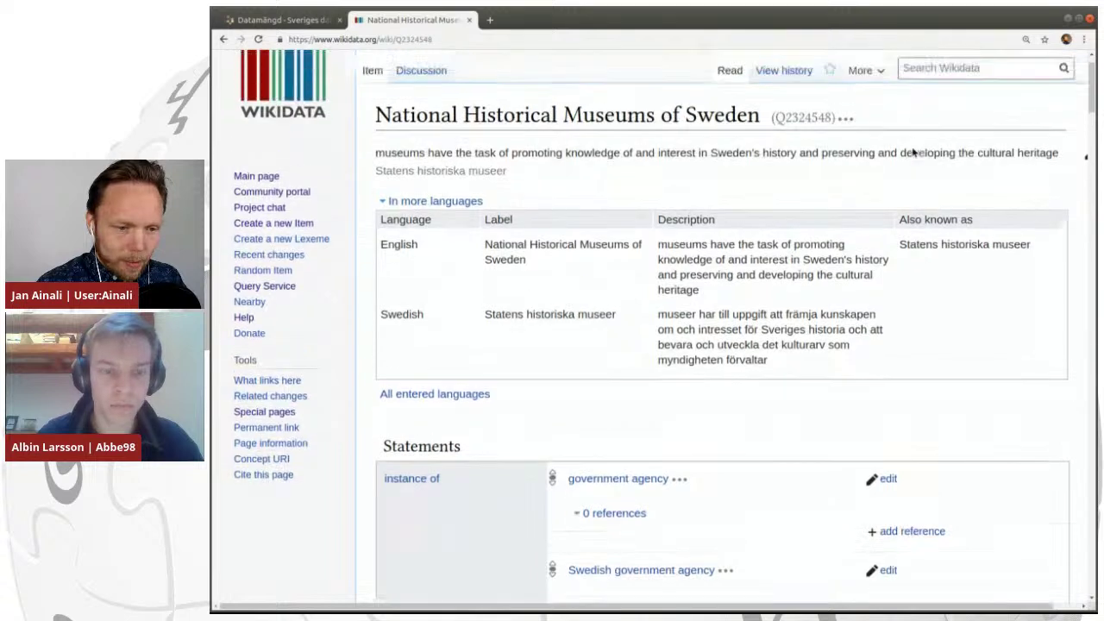
{"action": "scroll", "coordinate": [912, 152], "scroll_direction": "up", "scroll_amount": 2}
{"action": "scroll", "coordinate": [905, 152], "scroll_direction": "down", "scroll_amount": 2}
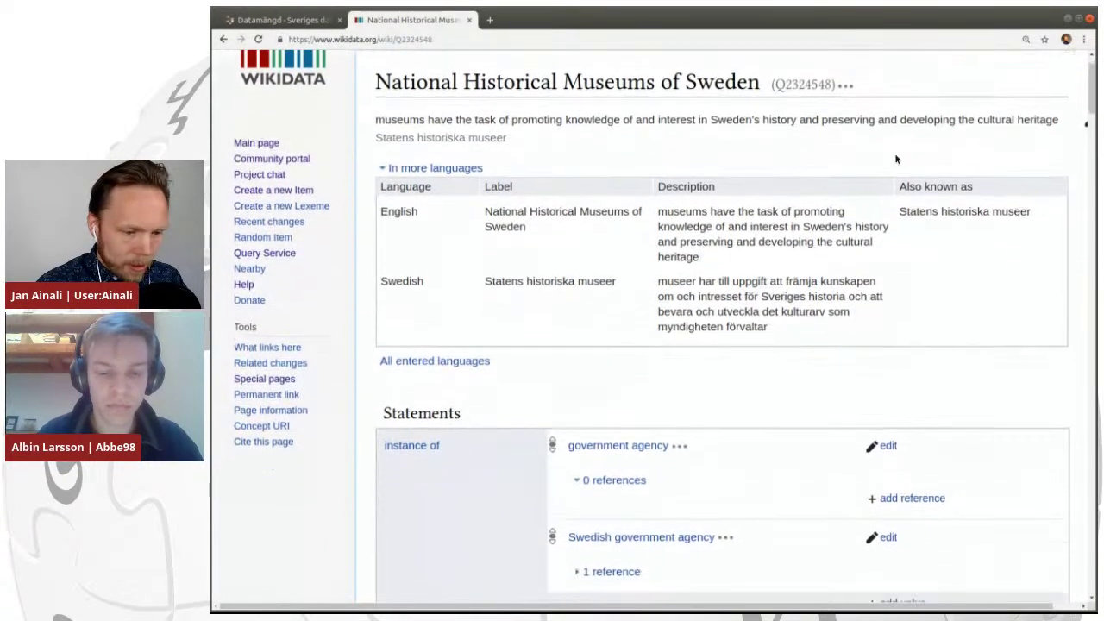
{"action": "scroll", "coordinate": [897, 159], "scroll_direction": "right", "scroll_amount": 1}
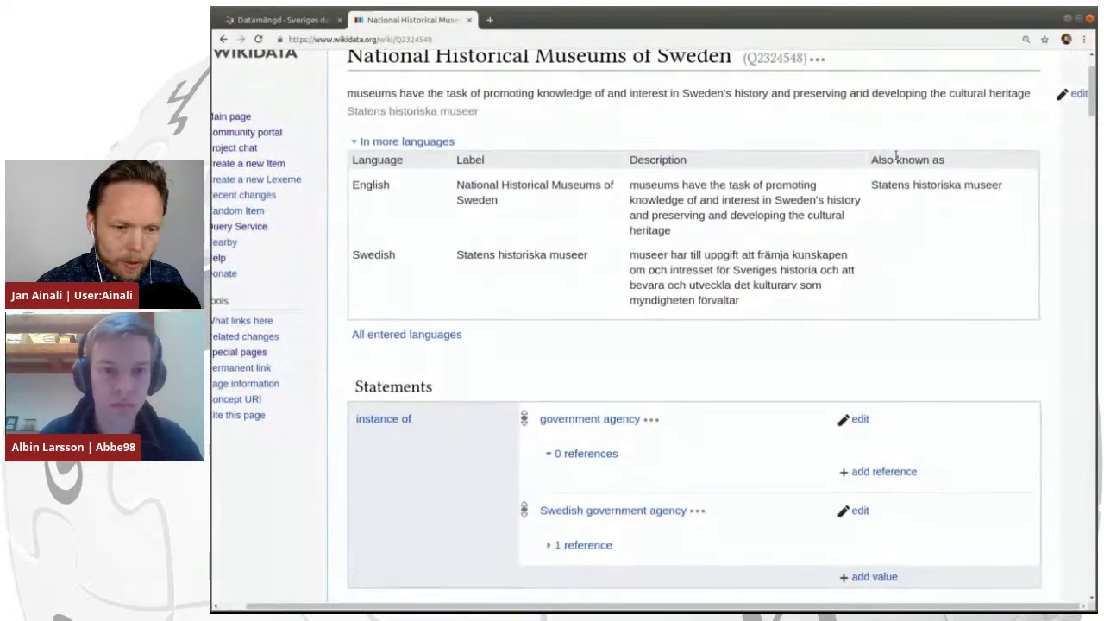
{"action": "left_click", "coordinate": [1076, 93]}
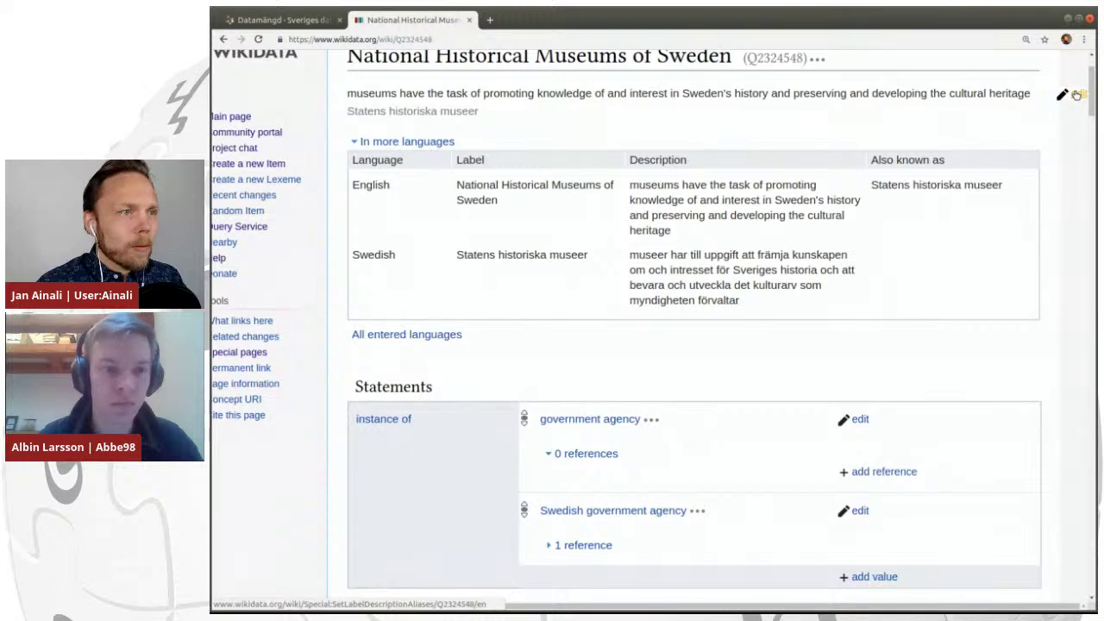
{"action": "left_click", "coordinate": [683, 186]}
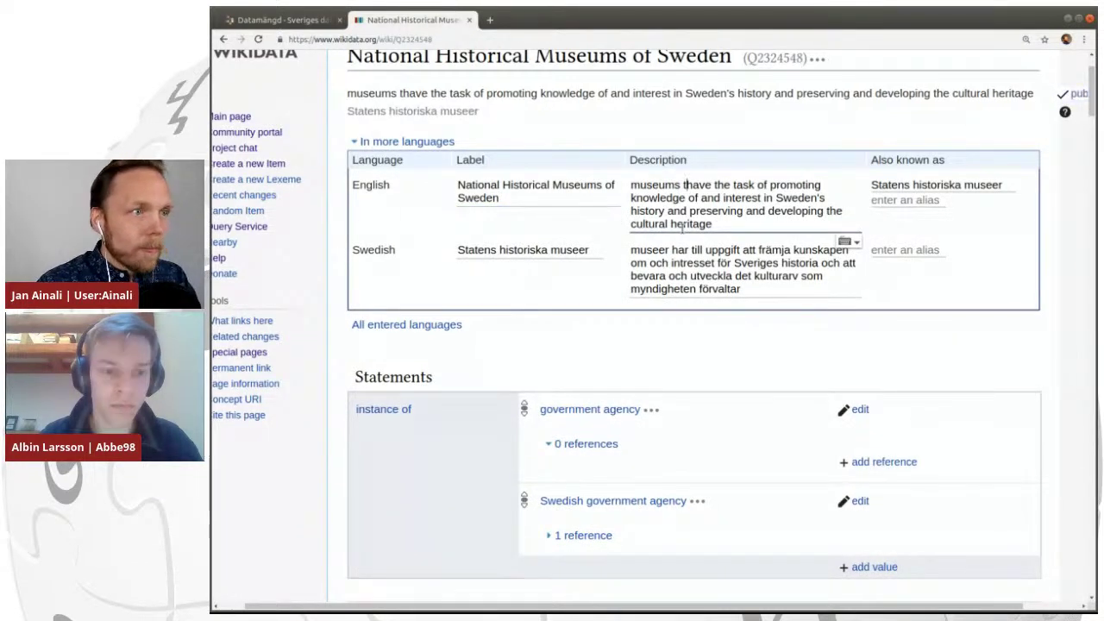
{"action": "type", "text": "that"}
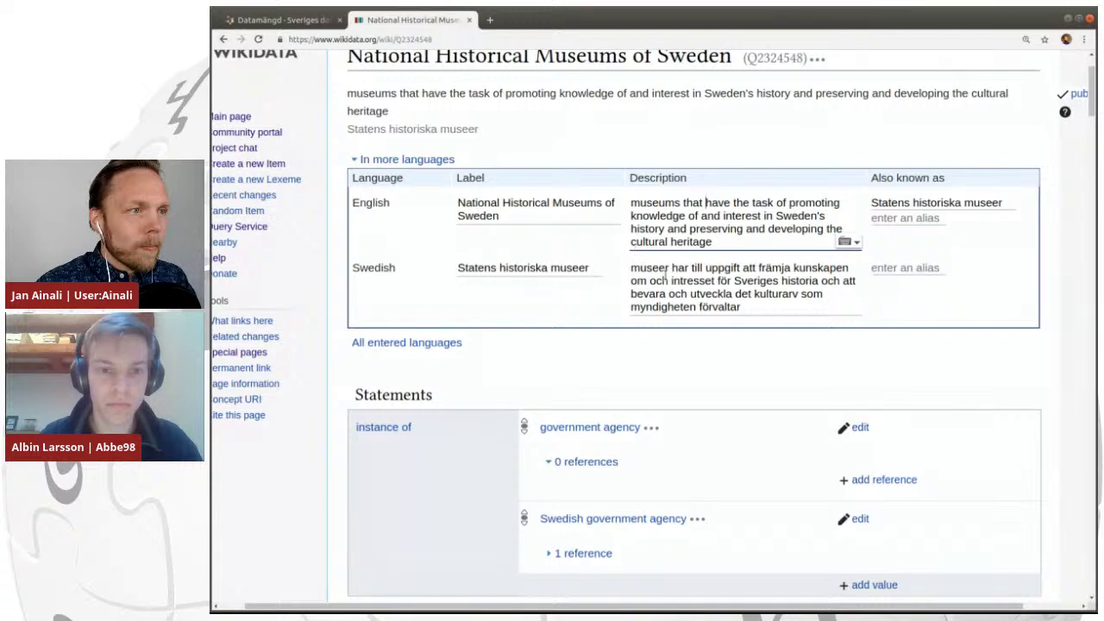
Insert "som" after "museer" in the Swedish description and publish the description edits.
{"action": "left_click", "coordinate": [671, 268]}
{"action": "type", "text": "som"}
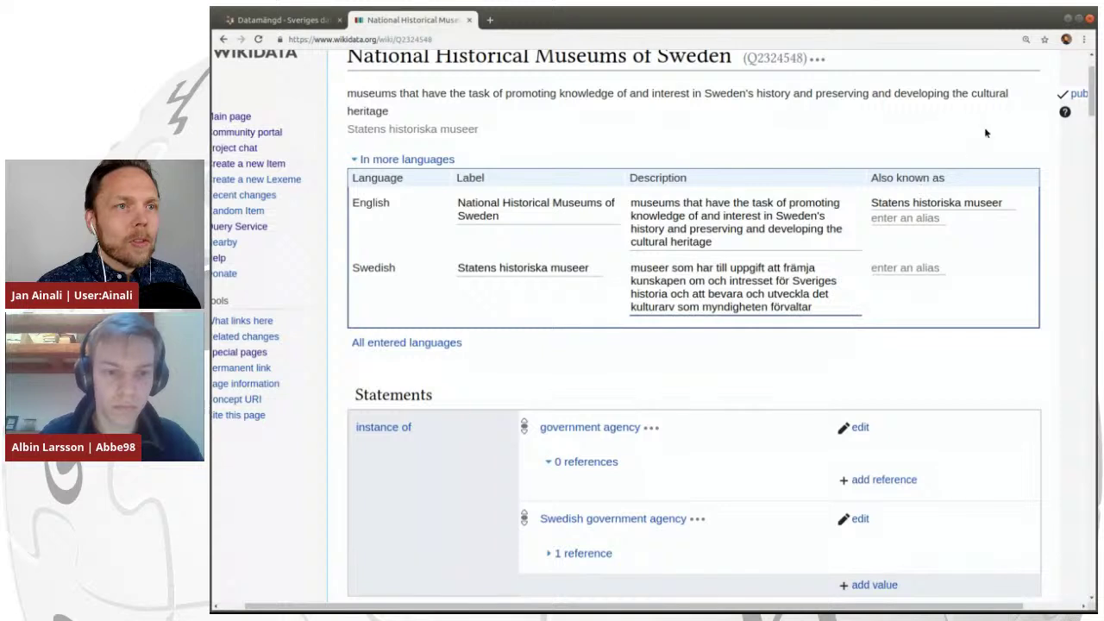
{"action": "left_click", "coordinate": [1058, 102]}
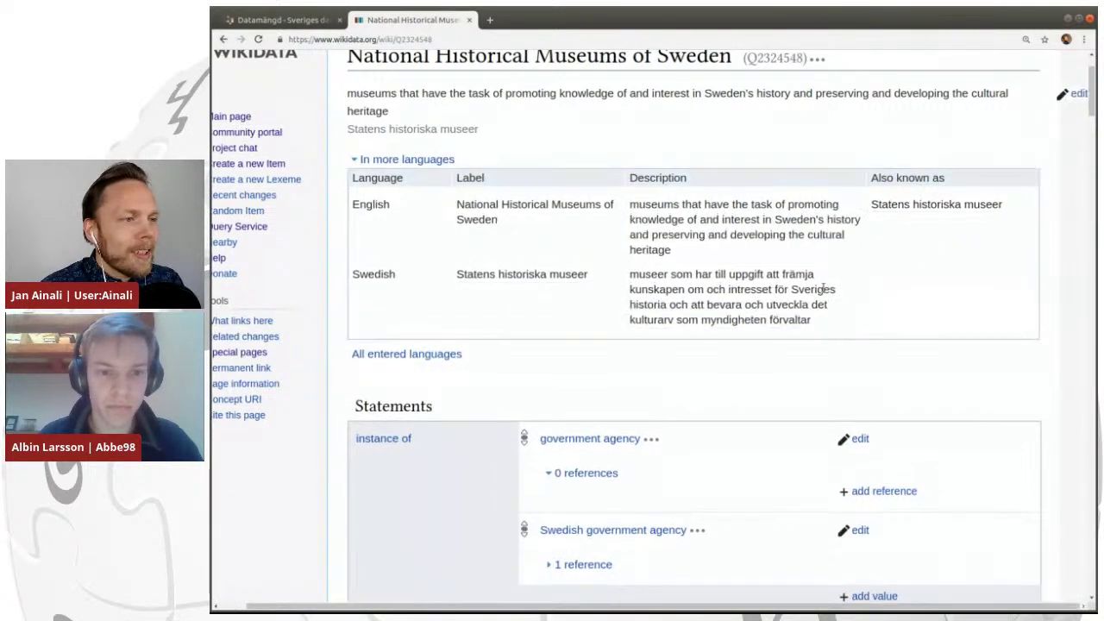
Remove the unreferenced "government agency" value from the item's "instance of" statement.
{"action": "scroll", "coordinate": [828, 292], "scroll_direction": "down", "scroll_amount": 3}
{"action": "scroll", "coordinate": [822, 291], "scroll_direction": "down", "scroll_amount": 1}
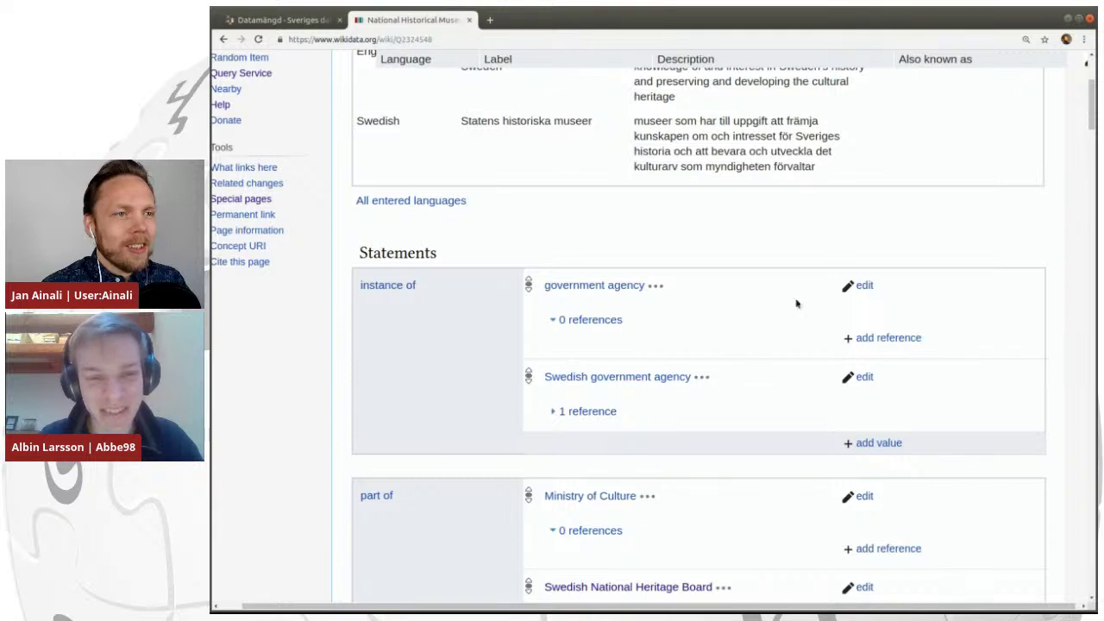
{"action": "left_click", "coordinate": [864, 286]}
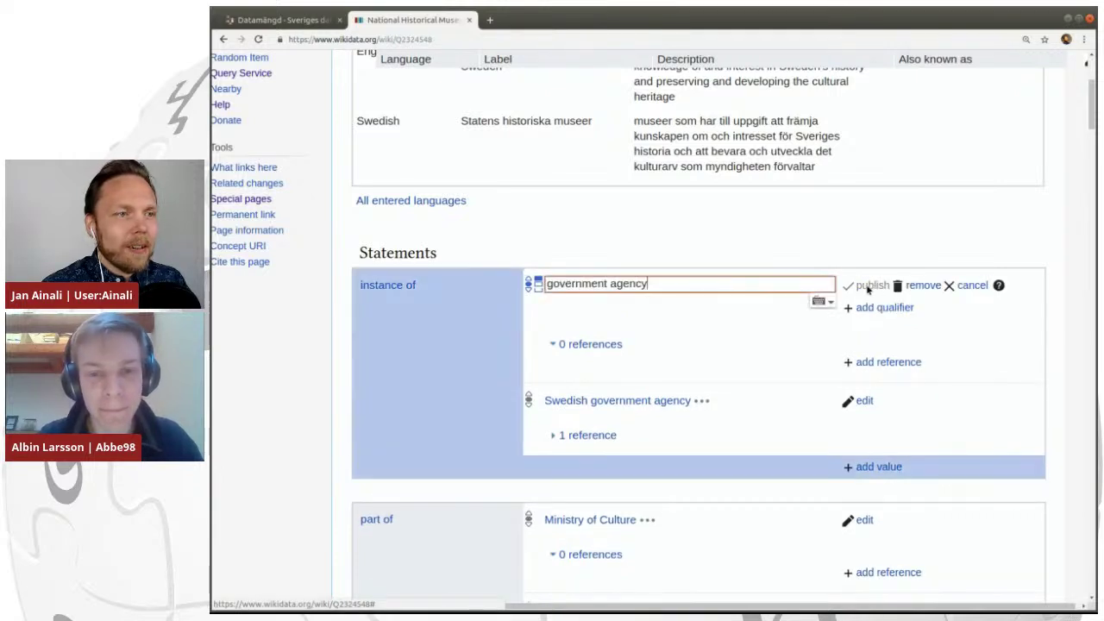
{"action": "left_click", "coordinate": [924, 287]}
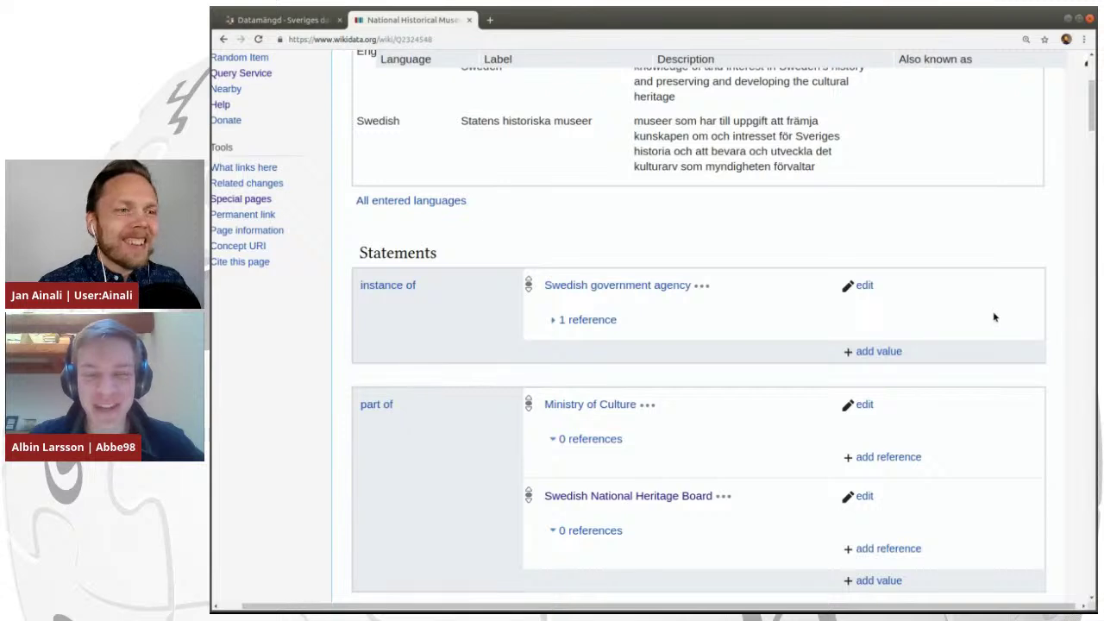
Examine the item's "instance of", "part of" and "country" statements and their references.
{"action": "scroll", "coordinate": [994, 317], "scroll_direction": "down", "scroll_amount": 1}
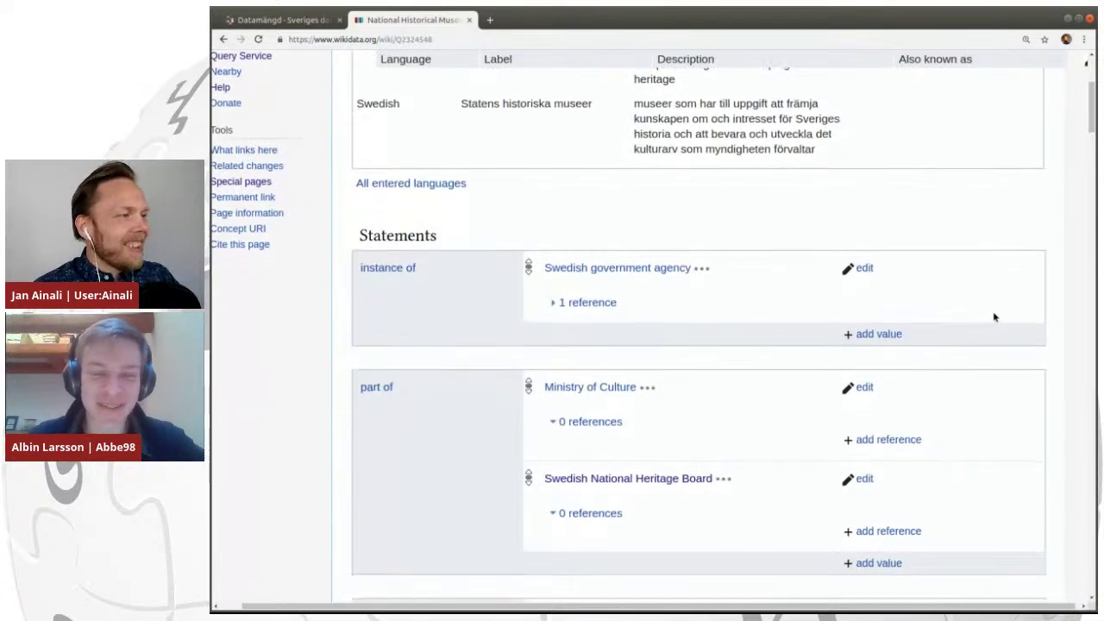
{"action": "scroll", "coordinate": [993, 318], "scroll_direction": "down", "scroll_amount": 1}
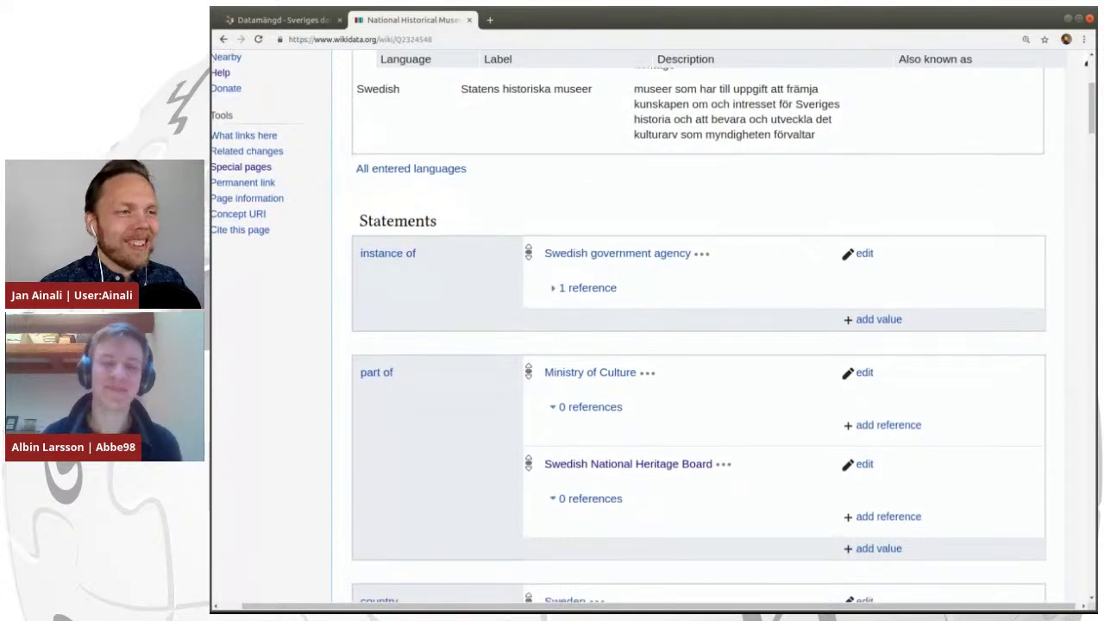
{"action": "scroll", "coordinate": [994, 318], "scroll_direction": "down", "scroll_amount": 5}
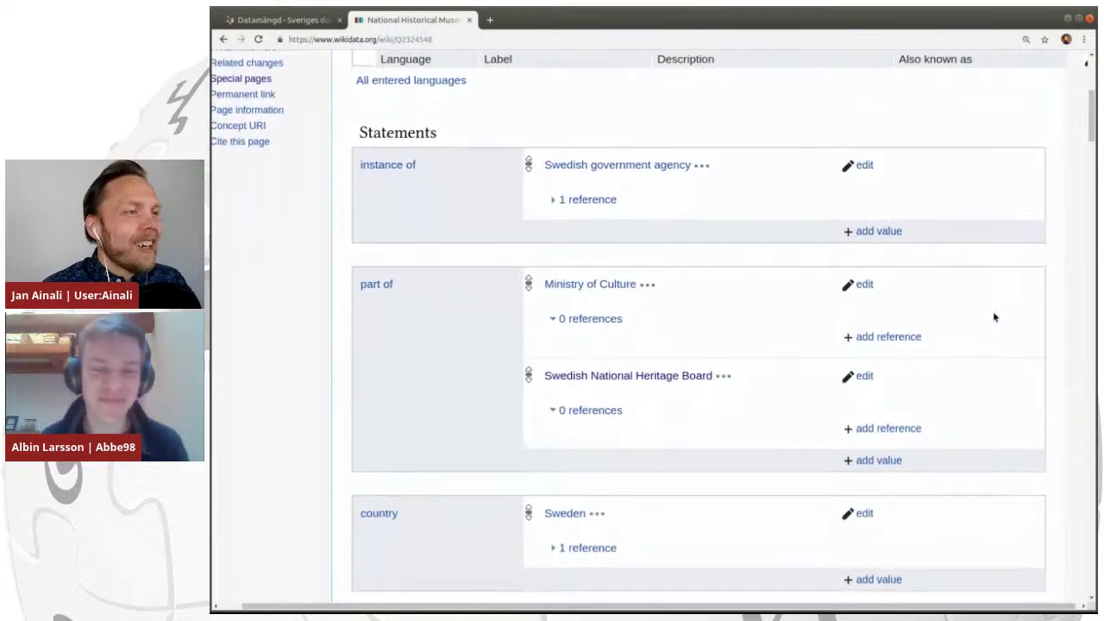
{"action": "scroll", "coordinate": [994, 317], "scroll_direction": "down", "scroll_amount": 1}
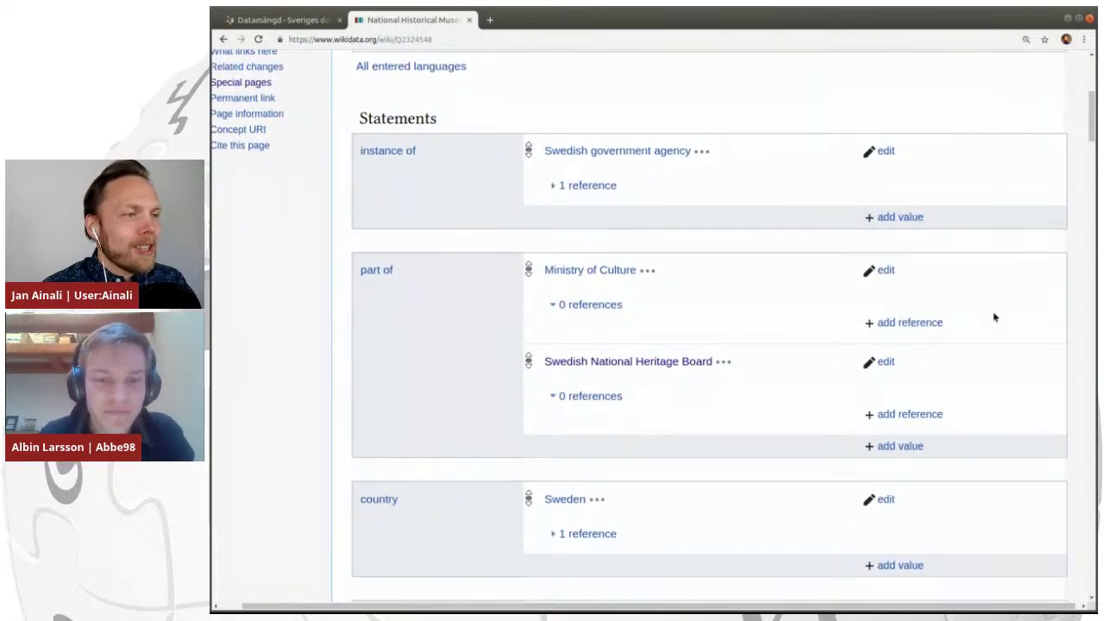
{"action": "scroll", "coordinate": [647, 328], "scroll_direction": "left", "scroll_amount": 2}
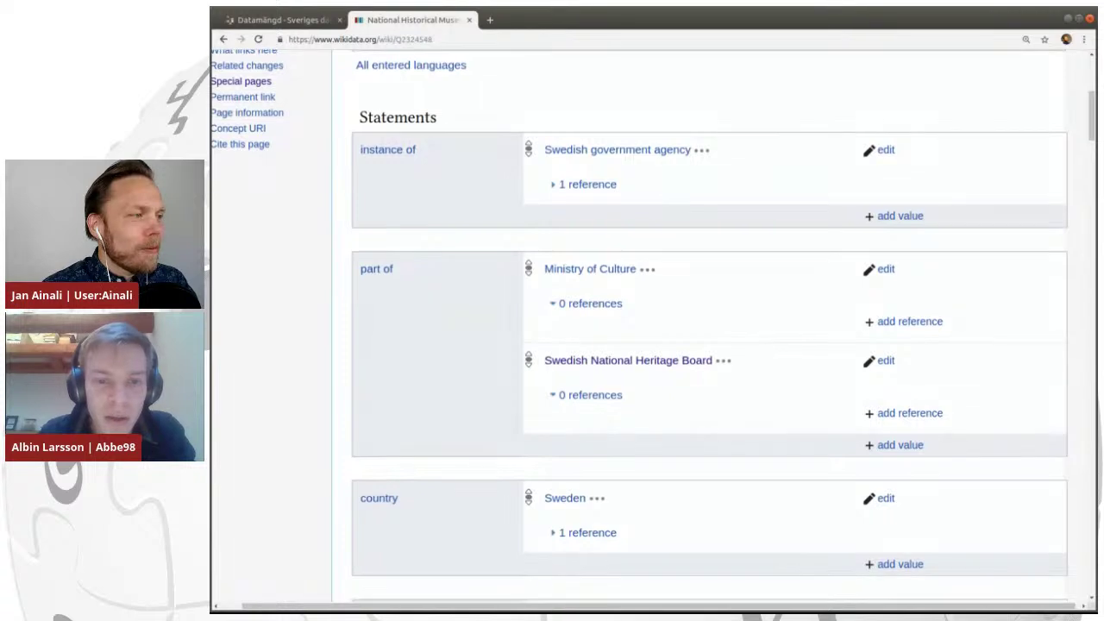
{"action": "scroll", "coordinate": [993, 313], "scroll_direction": "up", "scroll_amount": 3}
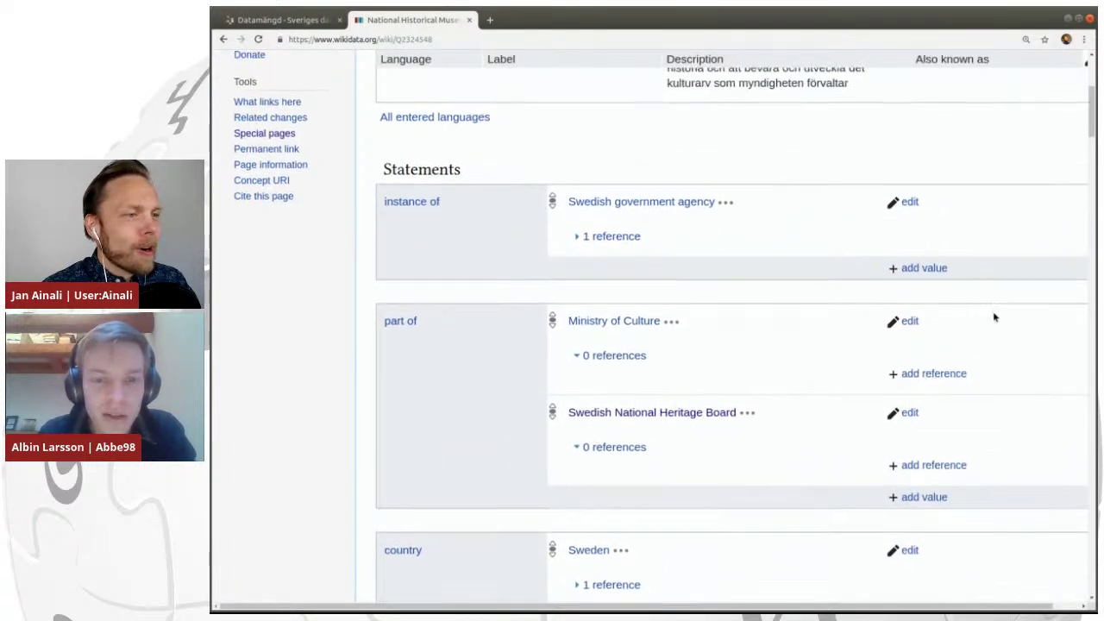
{"action": "scroll", "coordinate": [993, 313], "scroll_direction": "down", "scroll_amount": 2}
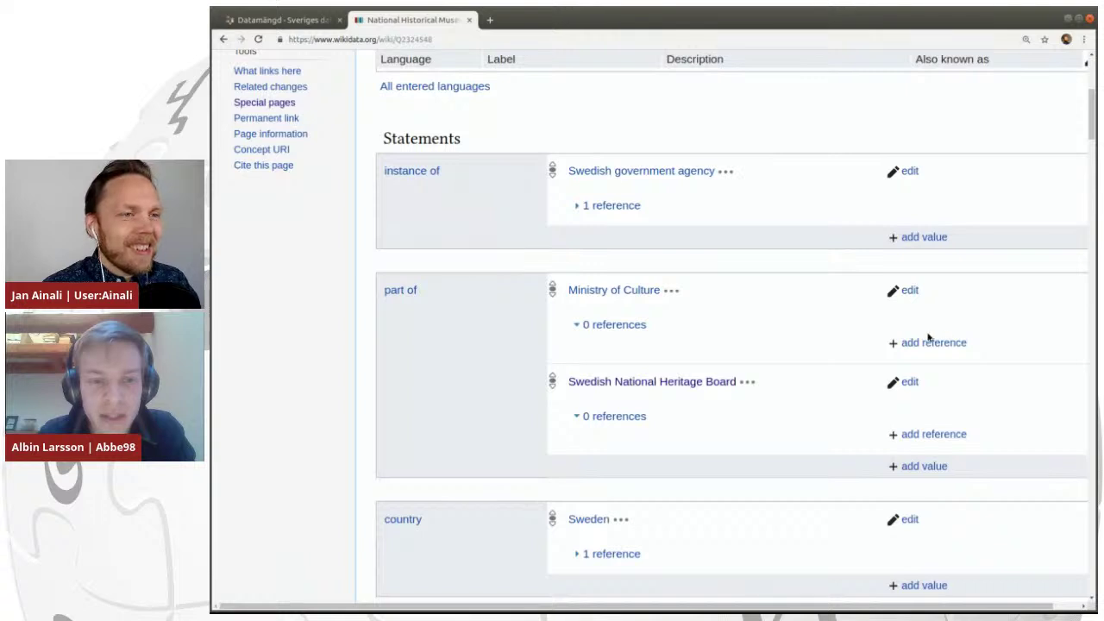
{"action": "scroll", "coordinate": [961, 338], "scroll_direction": "down", "scroll_amount": 1}
{"action": "scroll", "coordinate": [961, 337], "scroll_direction": "right", "scroll_amount": 2}
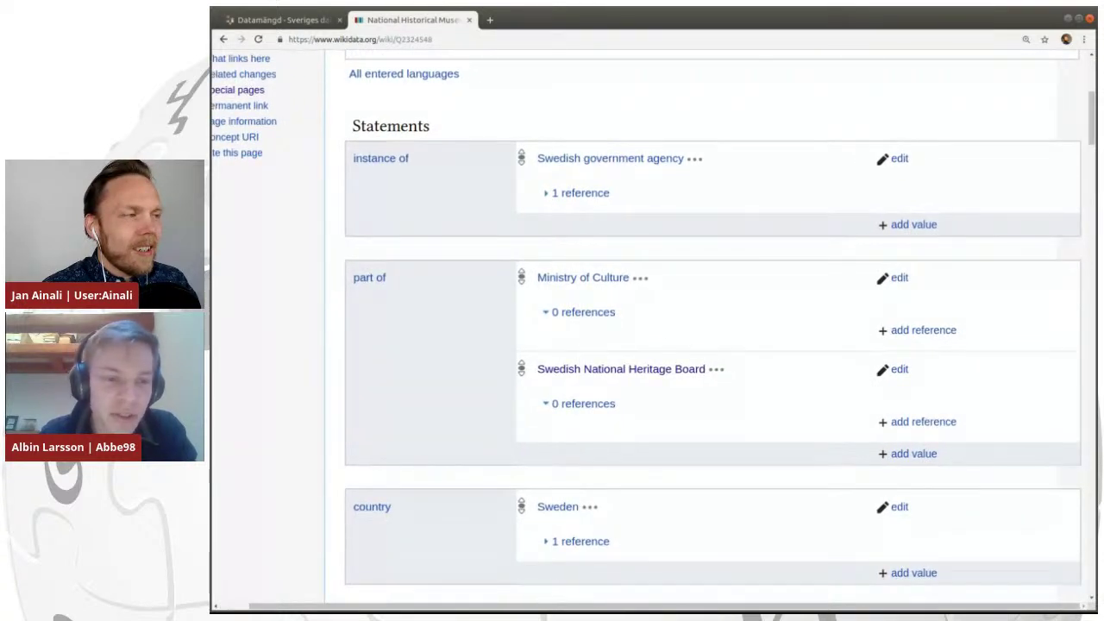
{"action": "scroll", "coordinate": [965, 337], "scroll_direction": "left", "scroll_amount": 2}
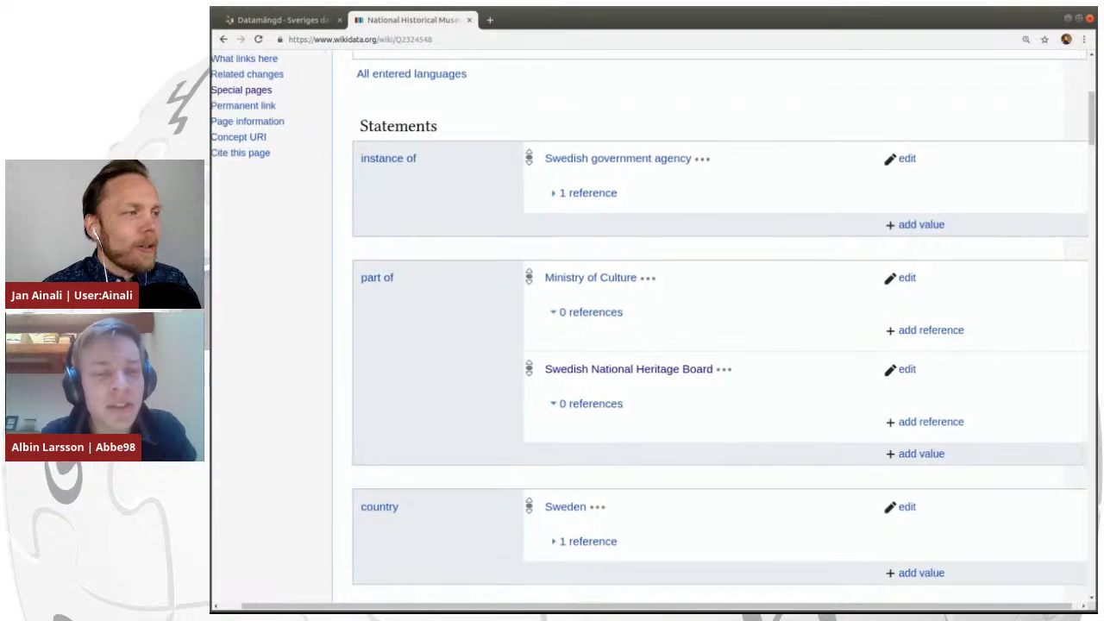
{"action": "scroll", "coordinate": [965, 337], "scroll_direction": "up", "scroll_amount": 3}
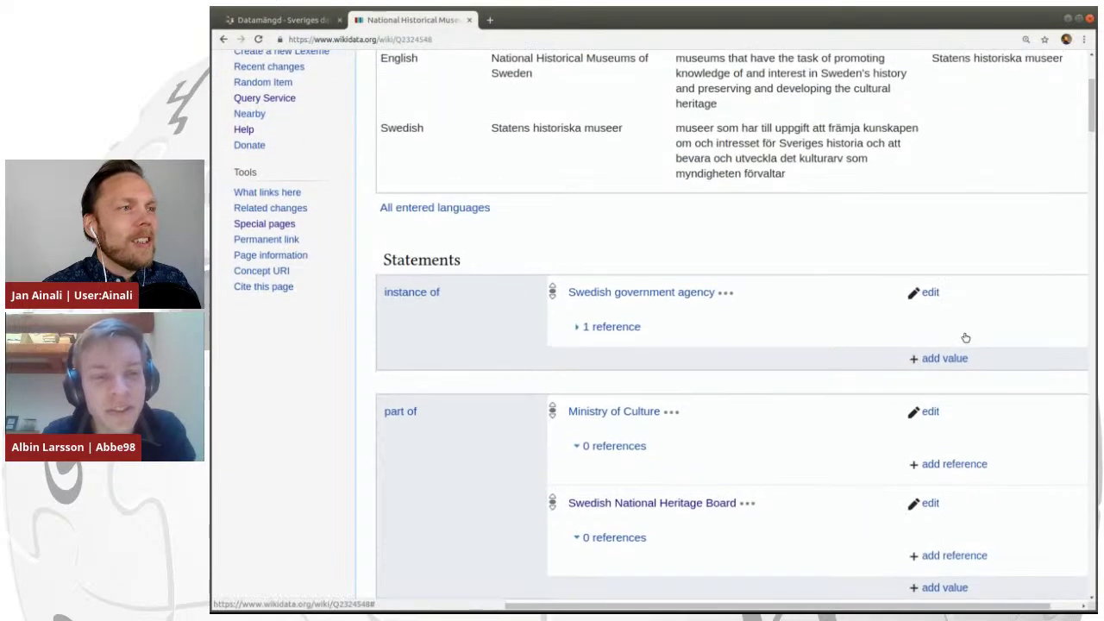
{"action": "scroll", "coordinate": [965, 338], "scroll_direction": "up", "scroll_amount": 5}
{"action": "scroll", "coordinate": [964, 337], "scroll_direction": "down", "scroll_amount": 8}
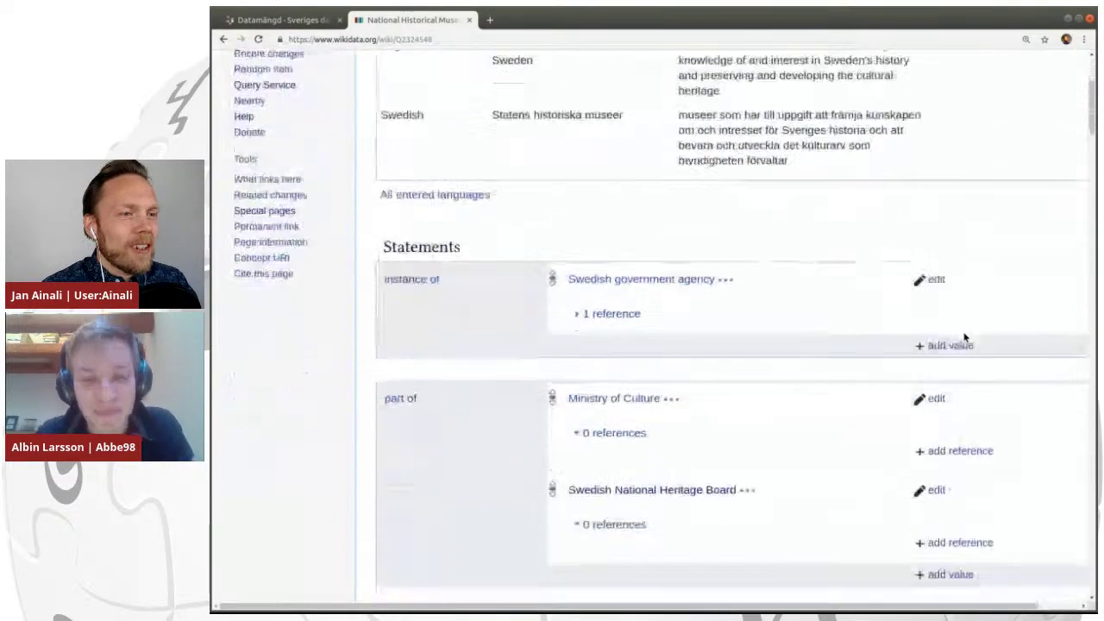
{"action": "scroll", "coordinate": [971, 349], "scroll_direction": "right", "scroll_amount": 1}
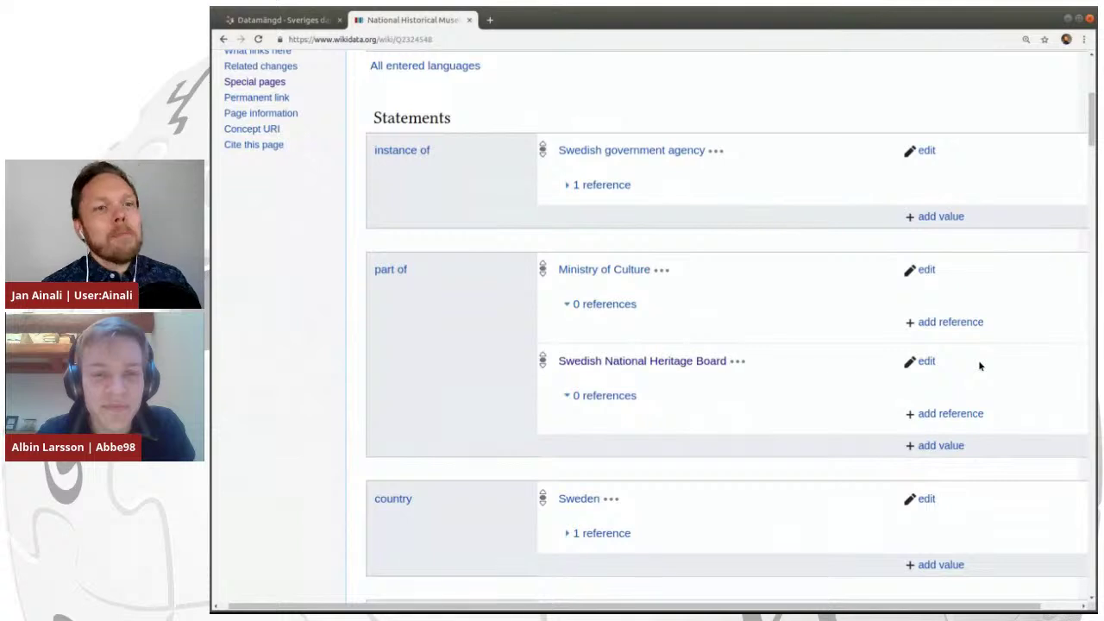
{"action": "scroll", "coordinate": [978, 363], "scroll_direction": "right", "scroll_amount": 2}
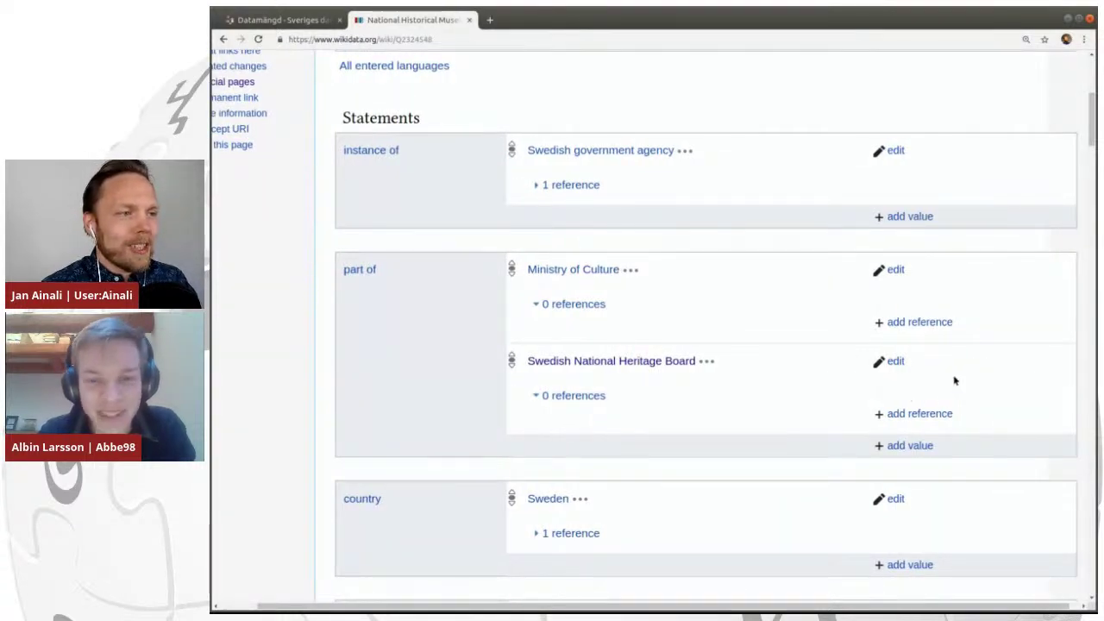
Remove the unreferenced Swedish National Heritage Board value from the item's "part of" statement.
{"action": "left_click", "coordinate": [893, 360]}
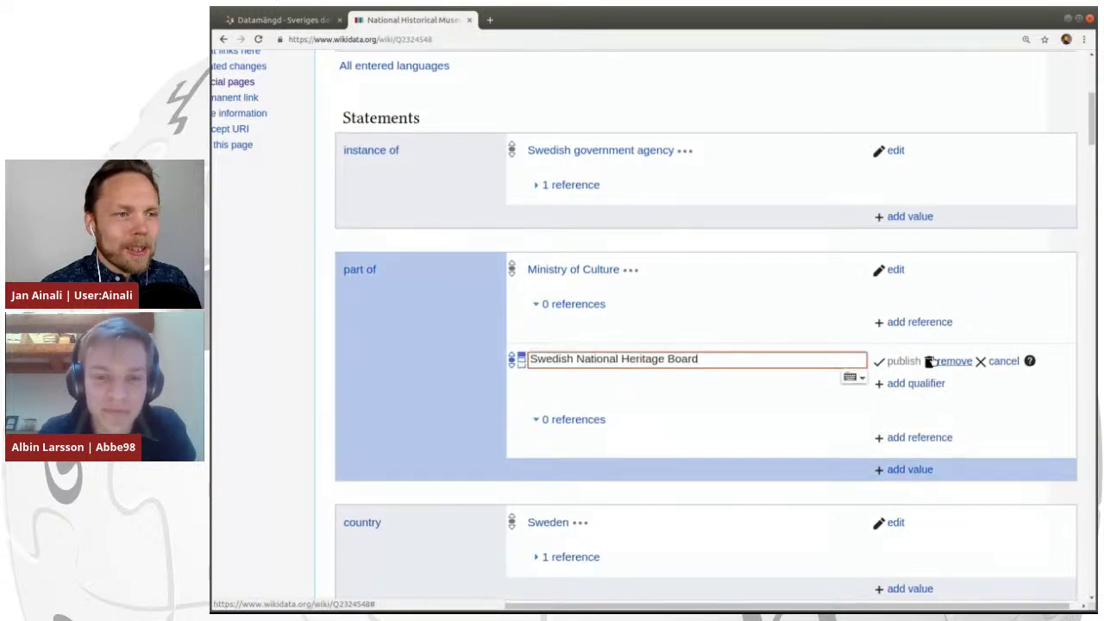
{"action": "left_click", "coordinate": [954, 360]}
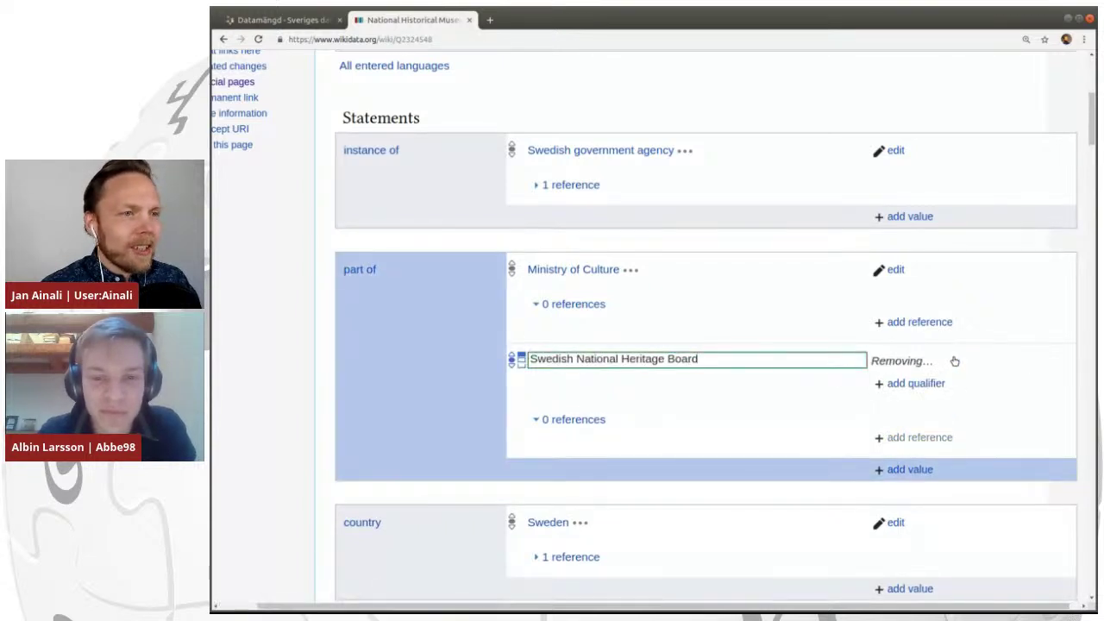
{"action": "scroll", "coordinate": [1014, 284], "scroll_direction": "down", "scroll_amount": 3}
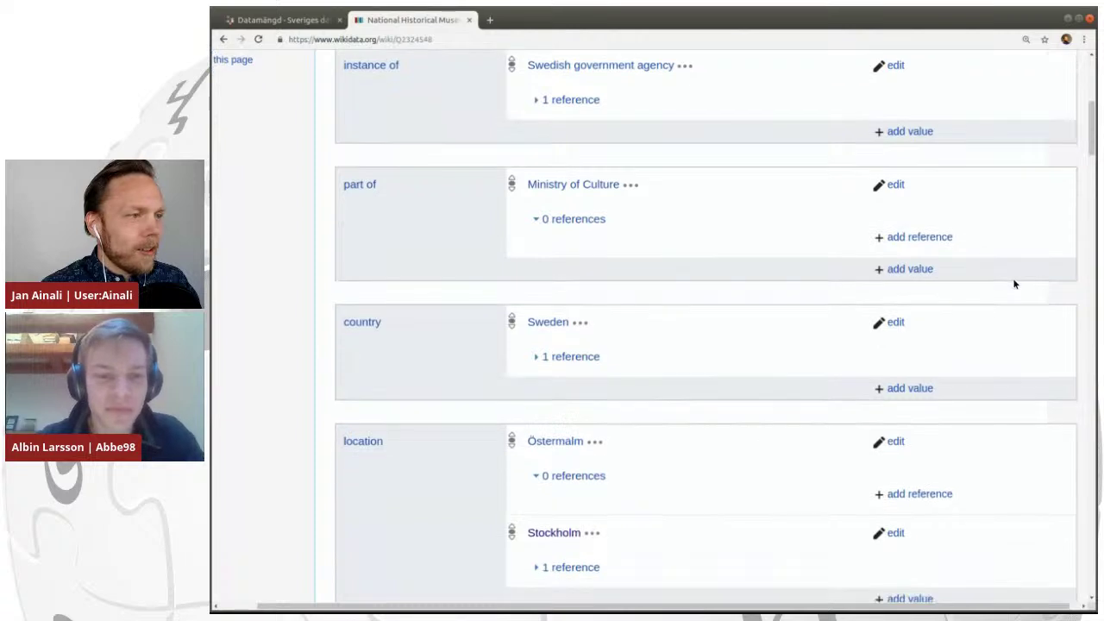
Expand the reference of the Stockholm location value and view its "stated in" source item Q18649284.
{"action": "scroll", "coordinate": [1014, 284], "scroll_direction": "down", "scroll_amount": 1}
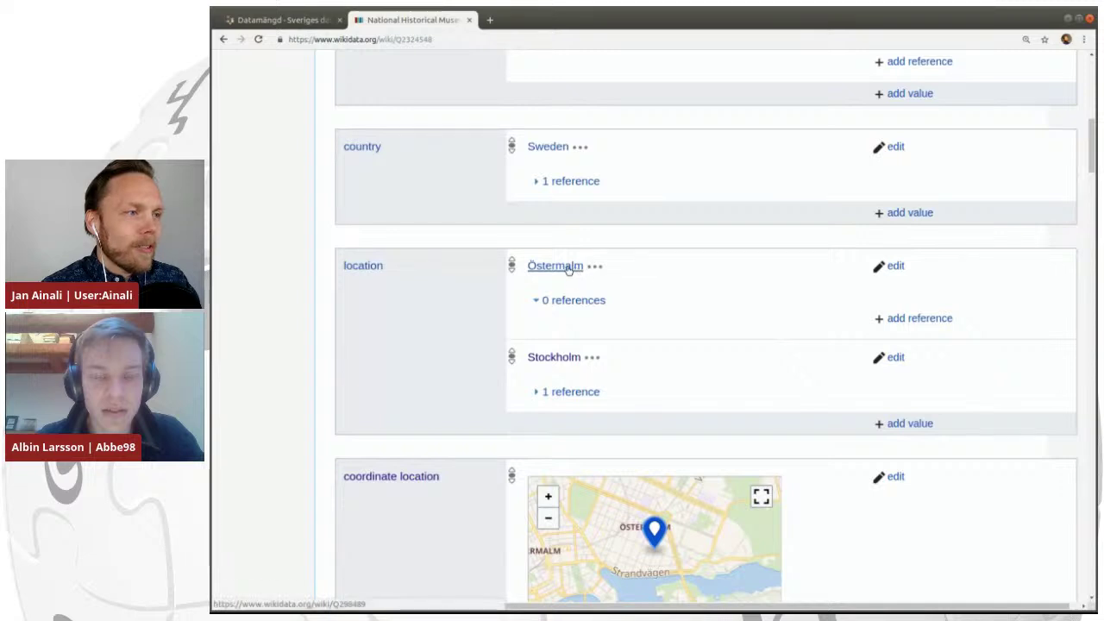
{"action": "left_click", "coordinate": [567, 391]}
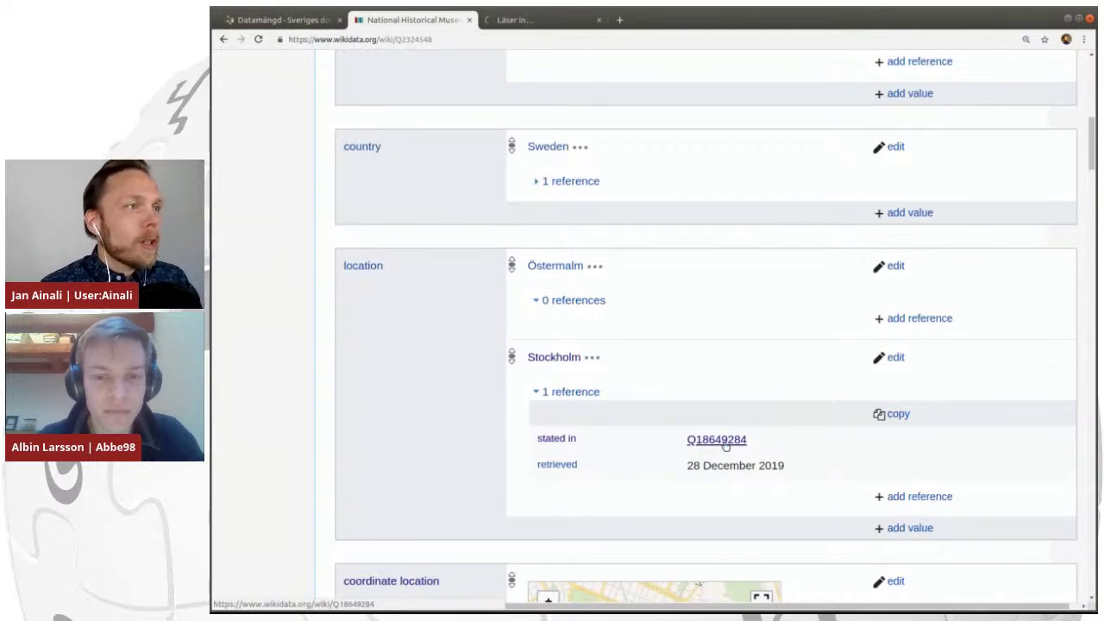
{"action": "key", "text": "ctrl+Tab"}
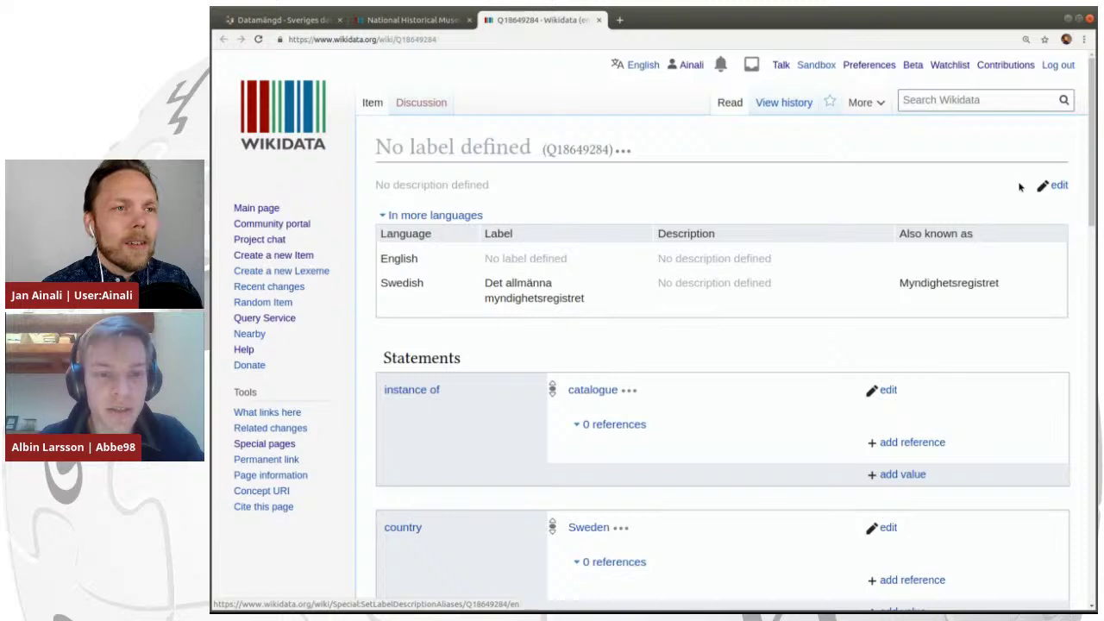
Add and publish the English label "Public registre if government agencies in Sweden" on item Q18649284.
{"action": "left_click", "coordinate": [1056, 186]}
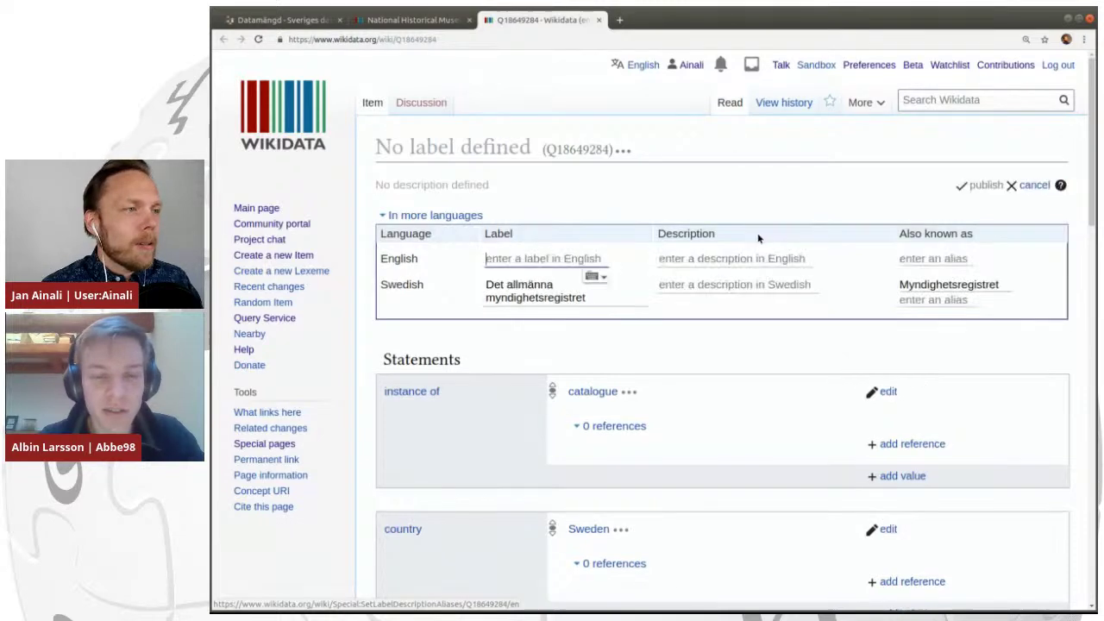
{"action": "type", "text": "P"}
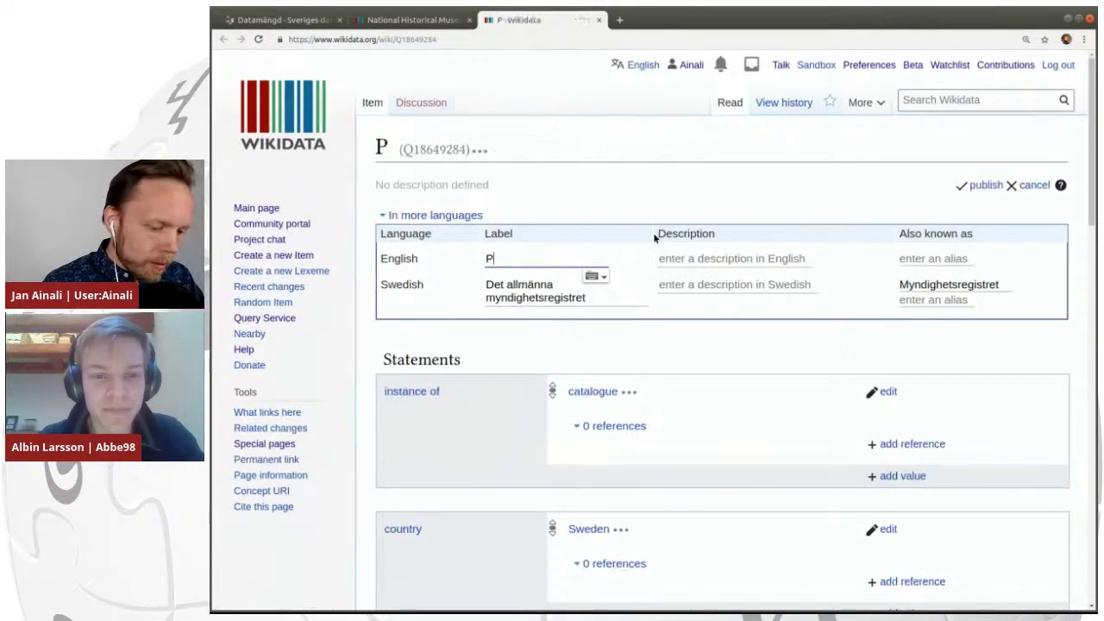
{"action": "type", "text": "ublic regis"}
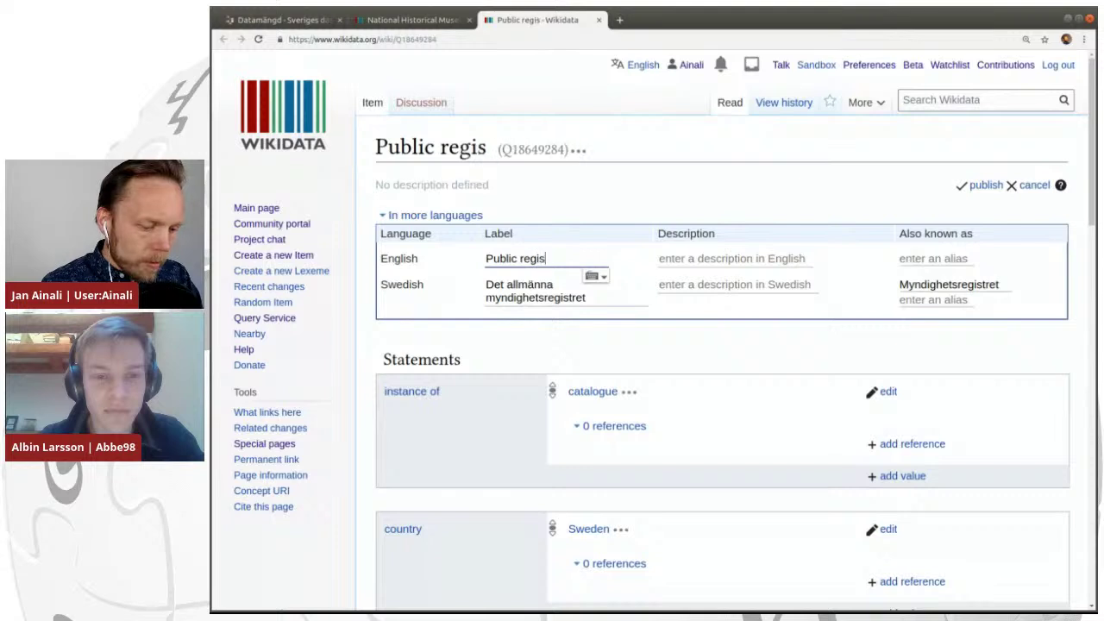
{"action": "type", "text": "tre if go"}
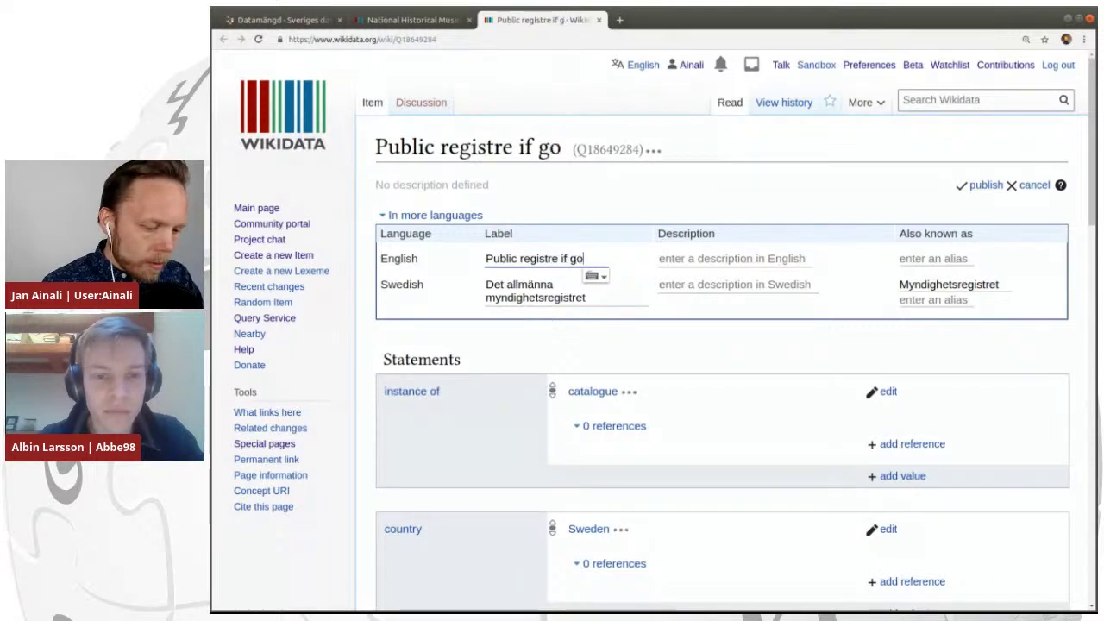
{"action": "type", "text": "vernment"}
{"action": "key", "text": "BackSpace"}
{"action": "type", "text": "t "}
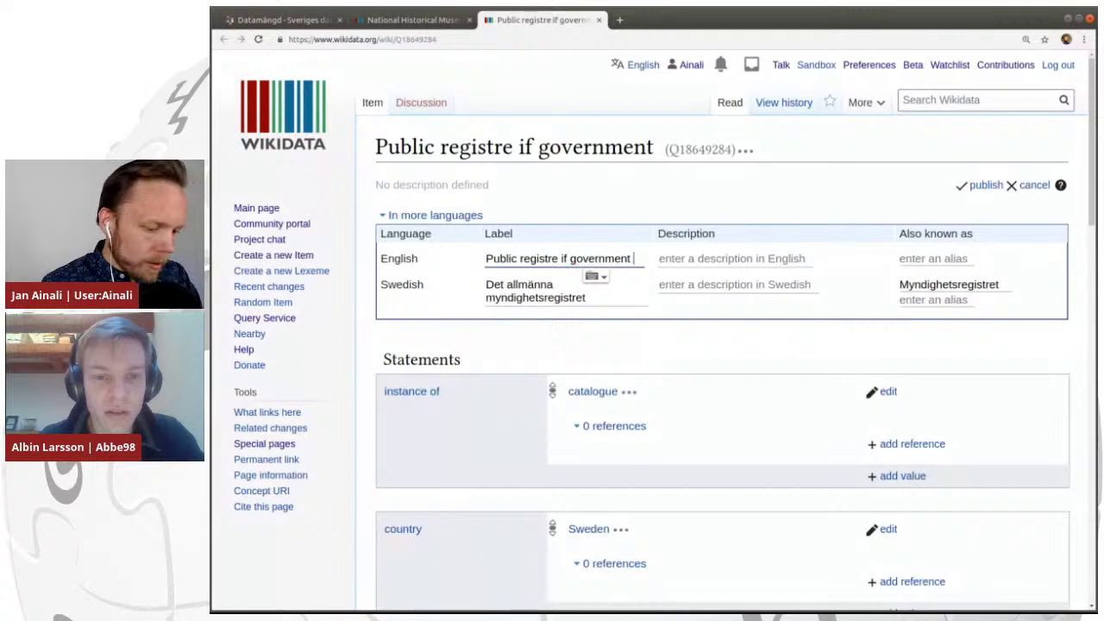
{"action": "type", "text": "agencies "}
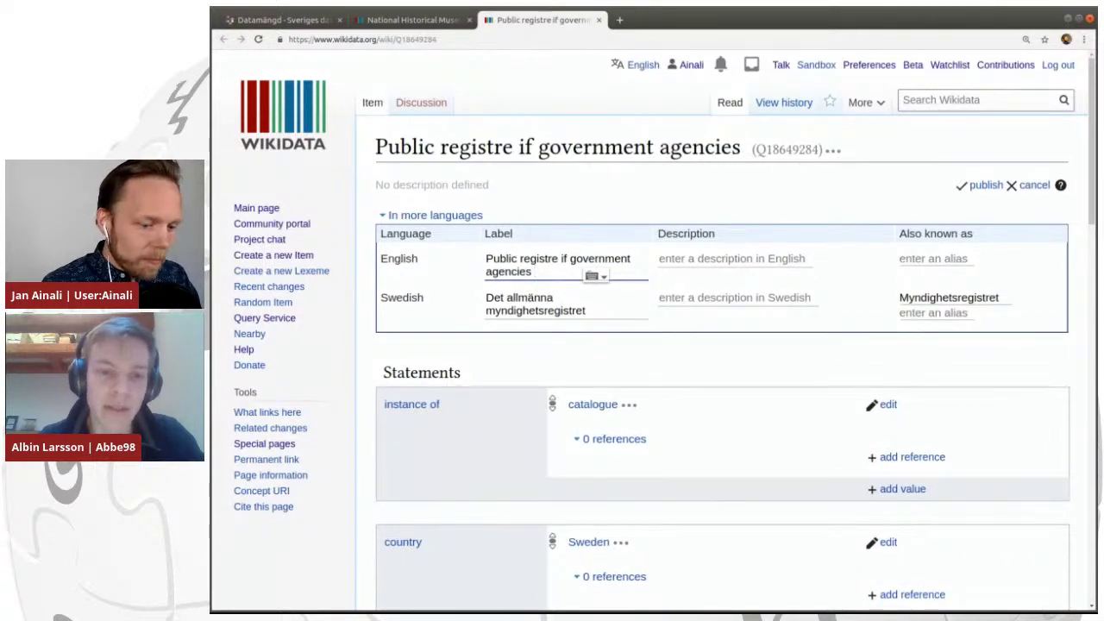
{"action": "type", "text": "in Sweden"}
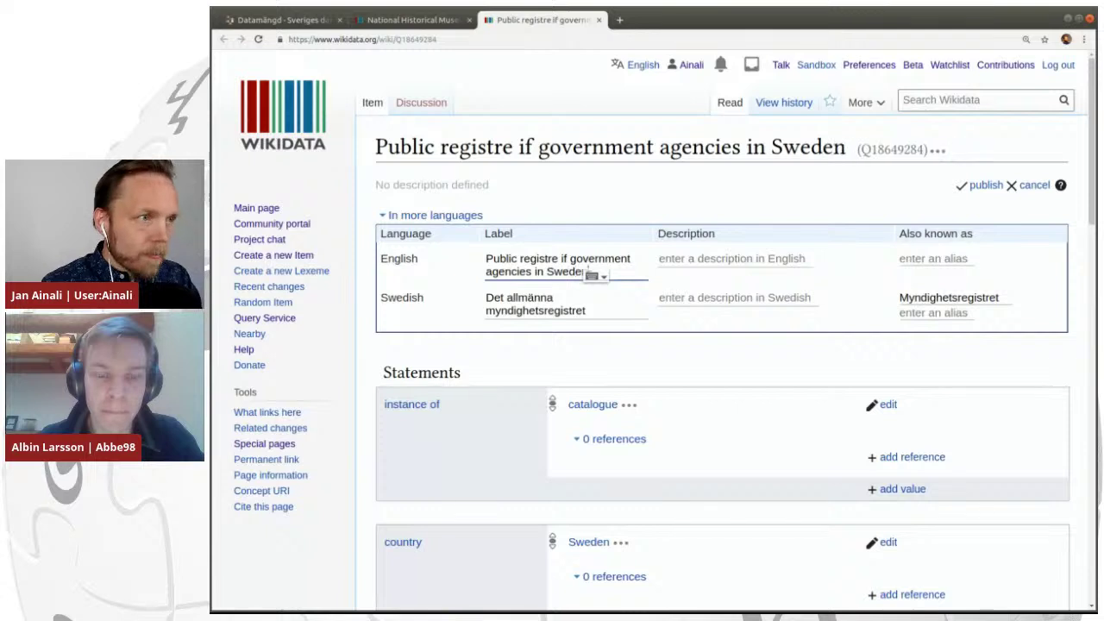
{"action": "left_click", "coordinate": [989, 186]}
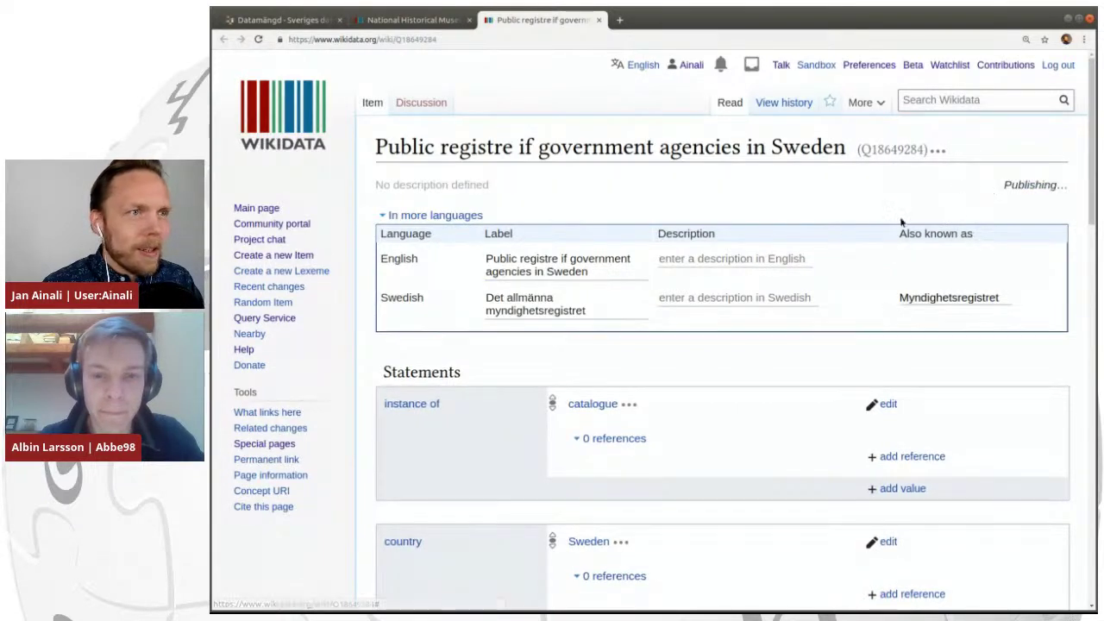
Review the revision history of Q18649284 and return to the National Historical Museums of Sweden item.
{"action": "left_click", "coordinate": [786, 107]}
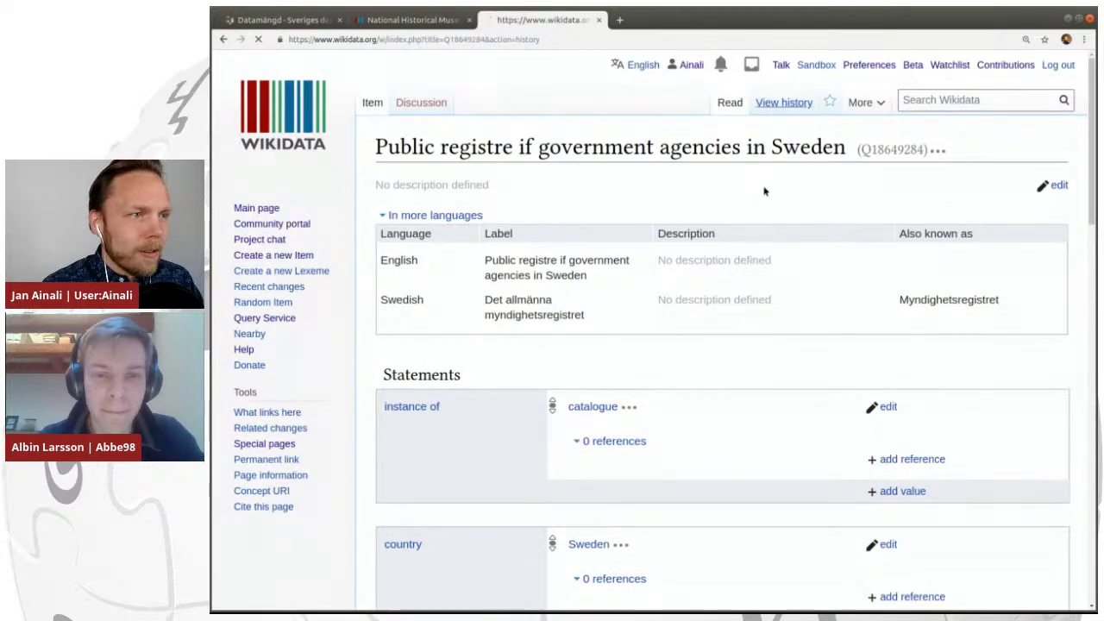
{"action": "scroll", "coordinate": [763, 190], "scroll_direction": "down", "scroll_amount": 3}
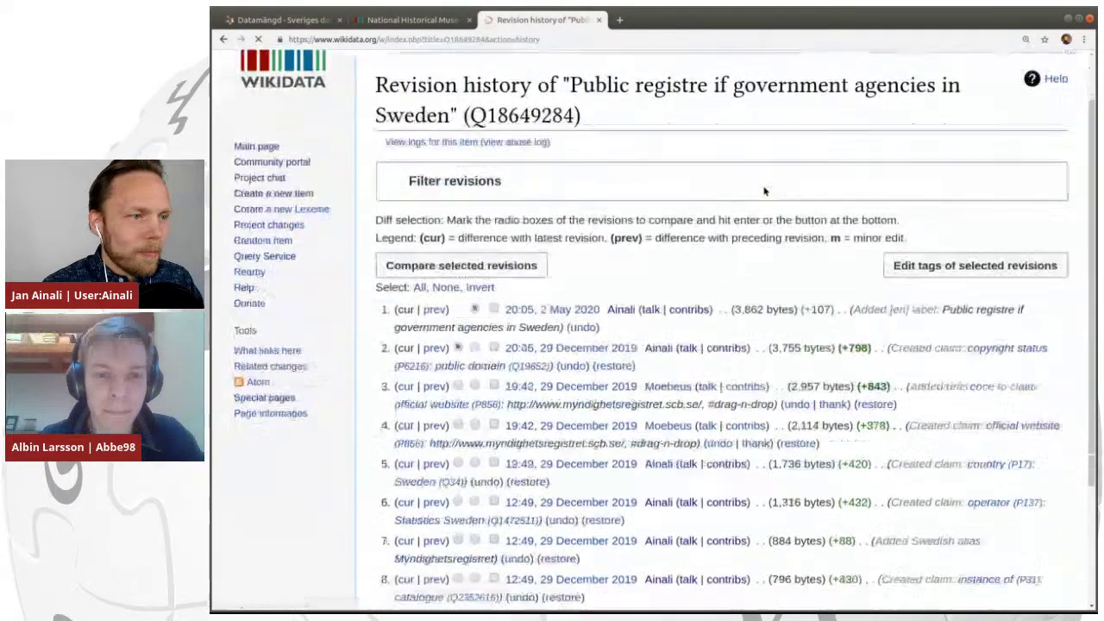
{"action": "scroll", "coordinate": [763, 190], "scroll_direction": "up", "scroll_amount": 1}
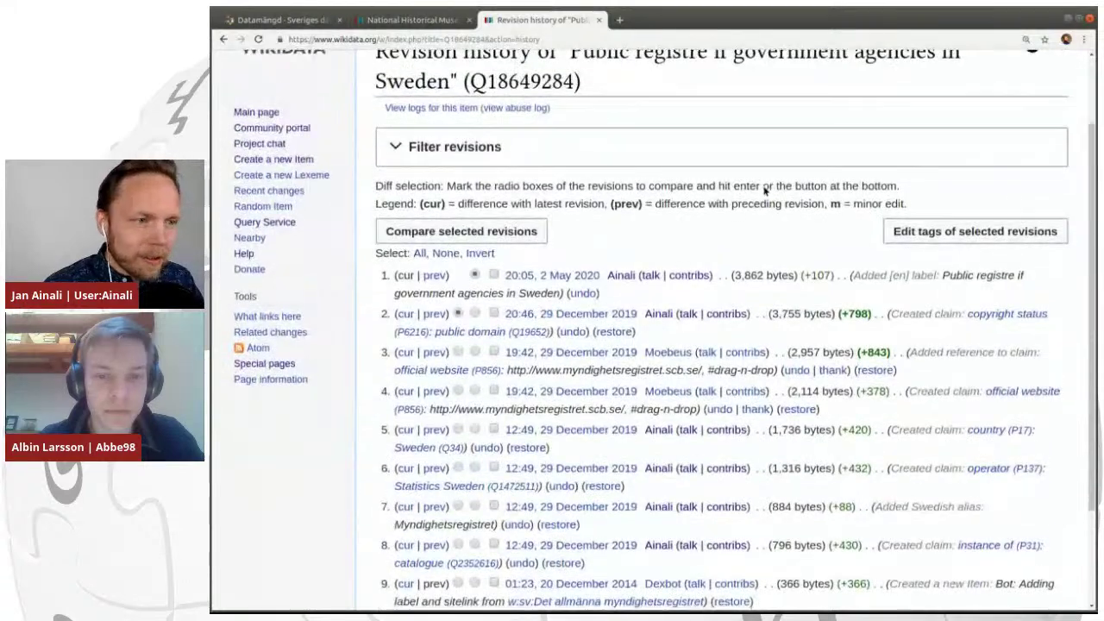
{"action": "scroll", "coordinate": [760, 192], "scroll_direction": "down", "scroll_amount": 3}
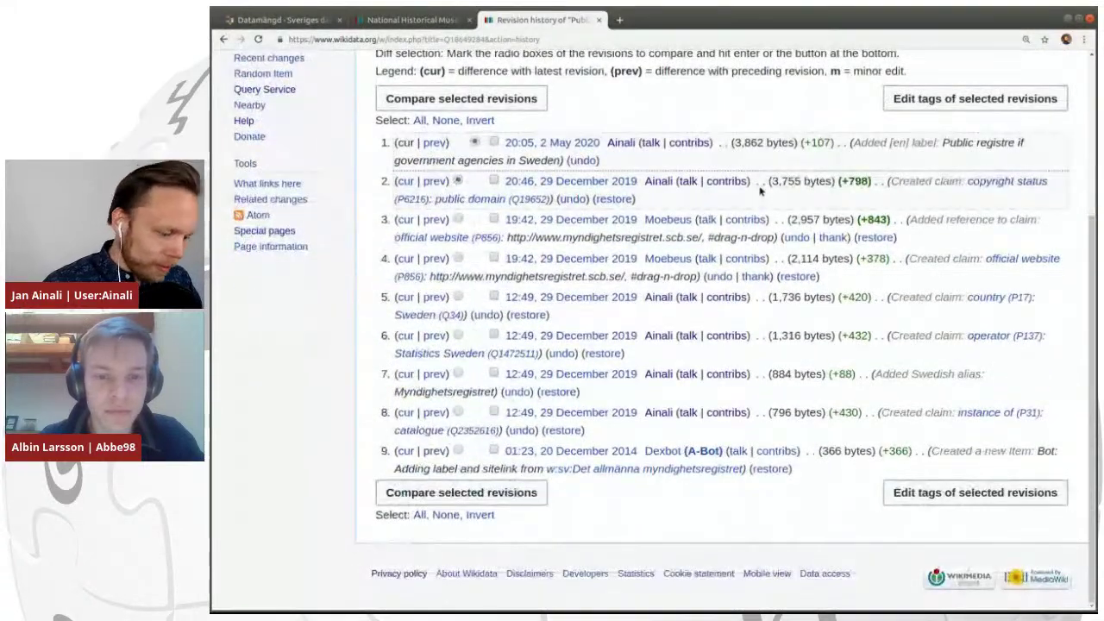
{"action": "key", "text": "alt+Left"}
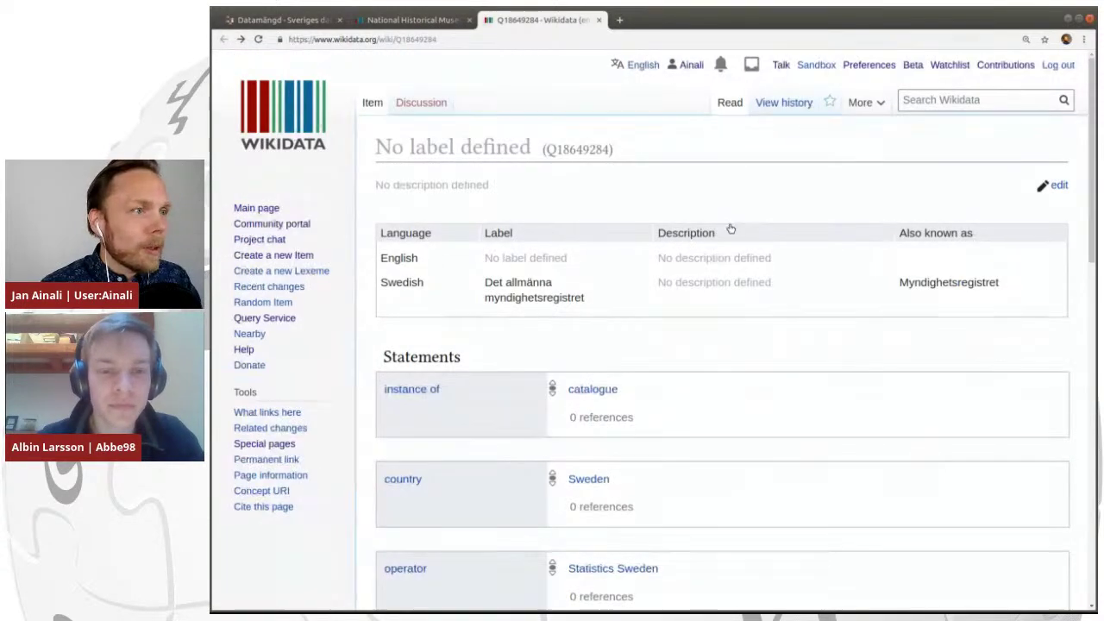
{"action": "key", "text": "ctrl+w"}
Set the Östermalm value of the "location" statement to preferred rank and publish the change.
{"action": "scroll", "coordinate": [755, 257], "scroll_direction": "down", "scroll_amount": 1}
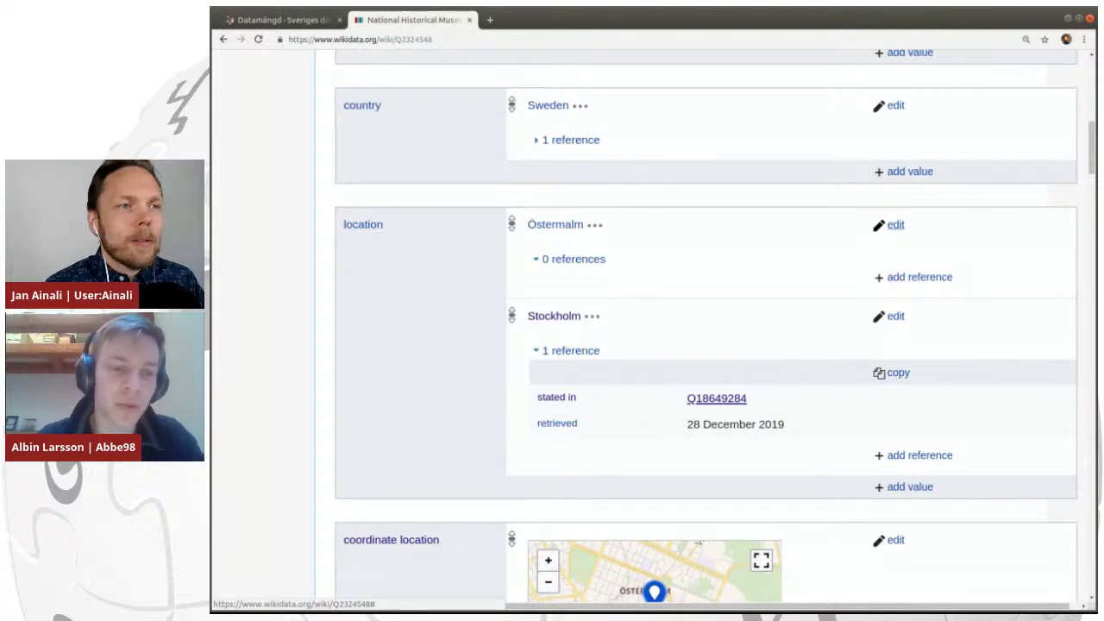
{"action": "left_click", "coordinate": [894, 224]}
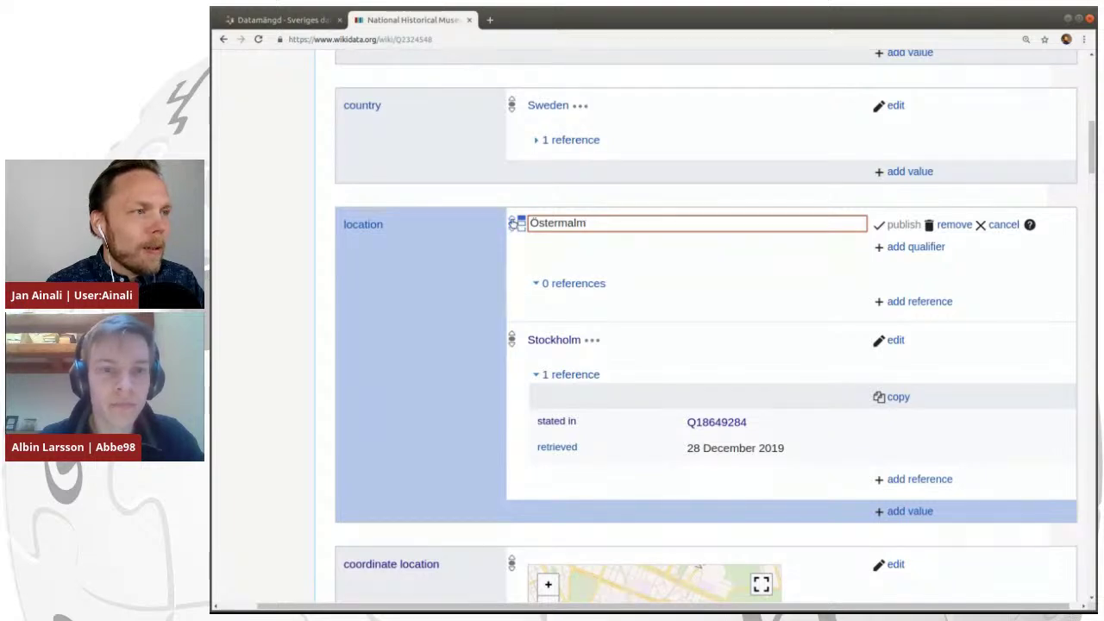
{"action": "left_click", "coordinate": [512, 224]}
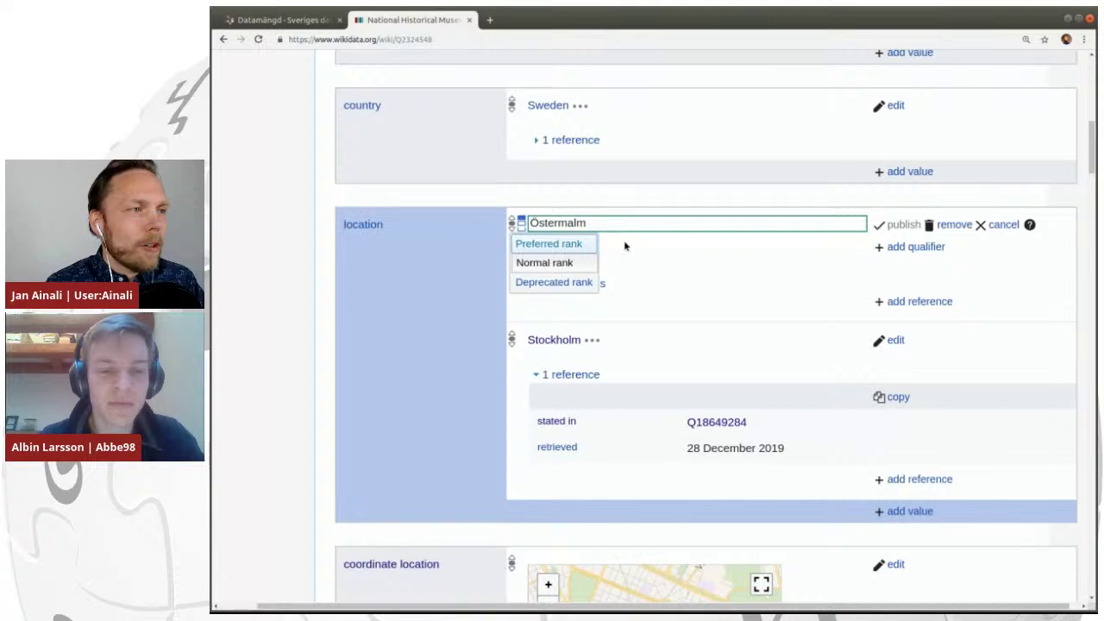
{"action": "left_click", "coordinate": [572, 244]}
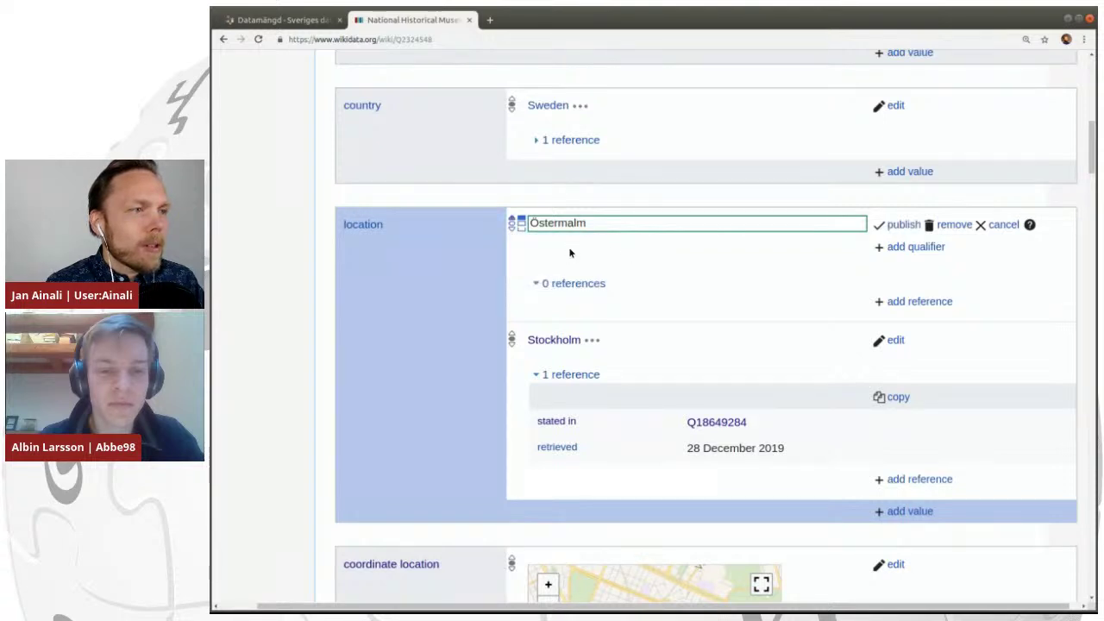
{"action": "left_click", "coordinate": [895, 225]}
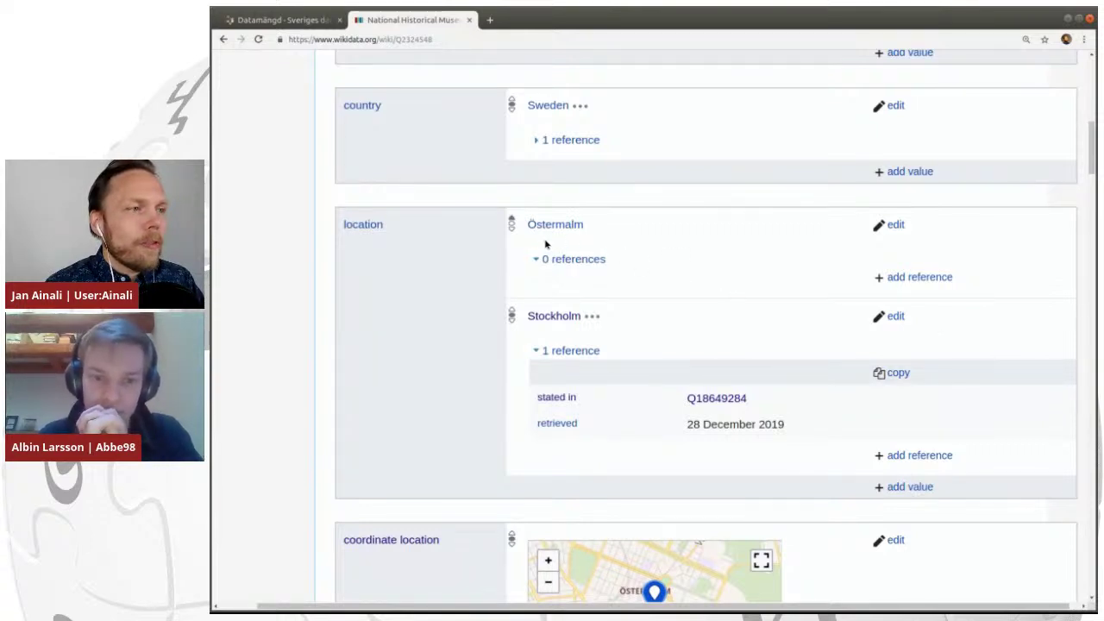
Examine the statements from coordinate location through e-mail address, including the source of the referenced street address.
{"action": "scroll", "coordinate": [733, 279], "scroll_direction": "down", "scroll_amount": 2}
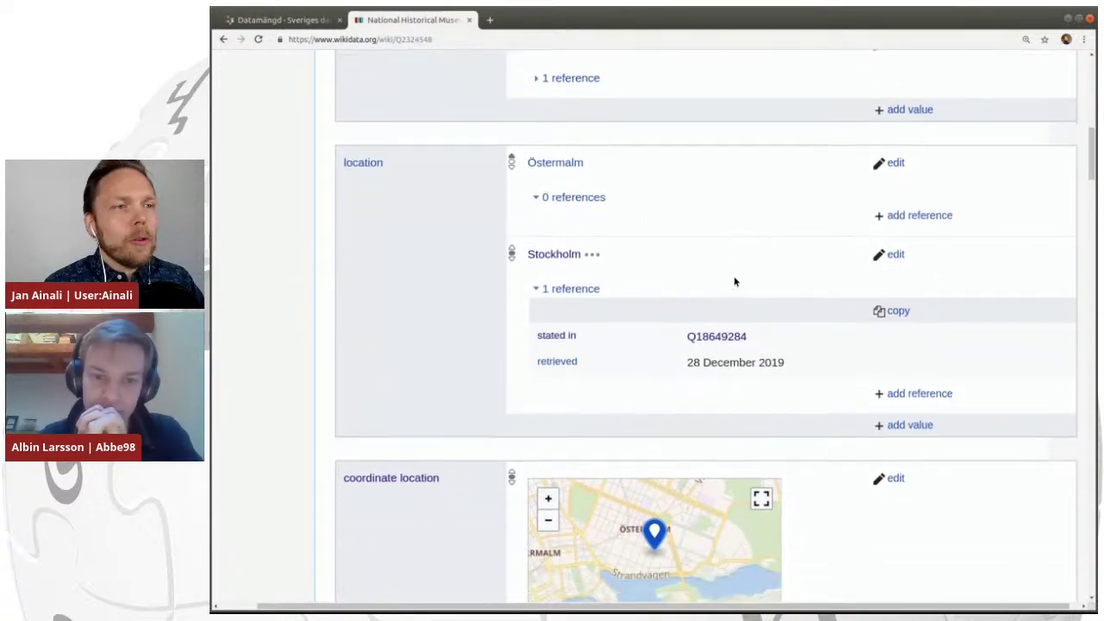
{"action": "scroll", "coordinate": [734, 280], "scroll_direction": "down", "scroll_amount": 3}
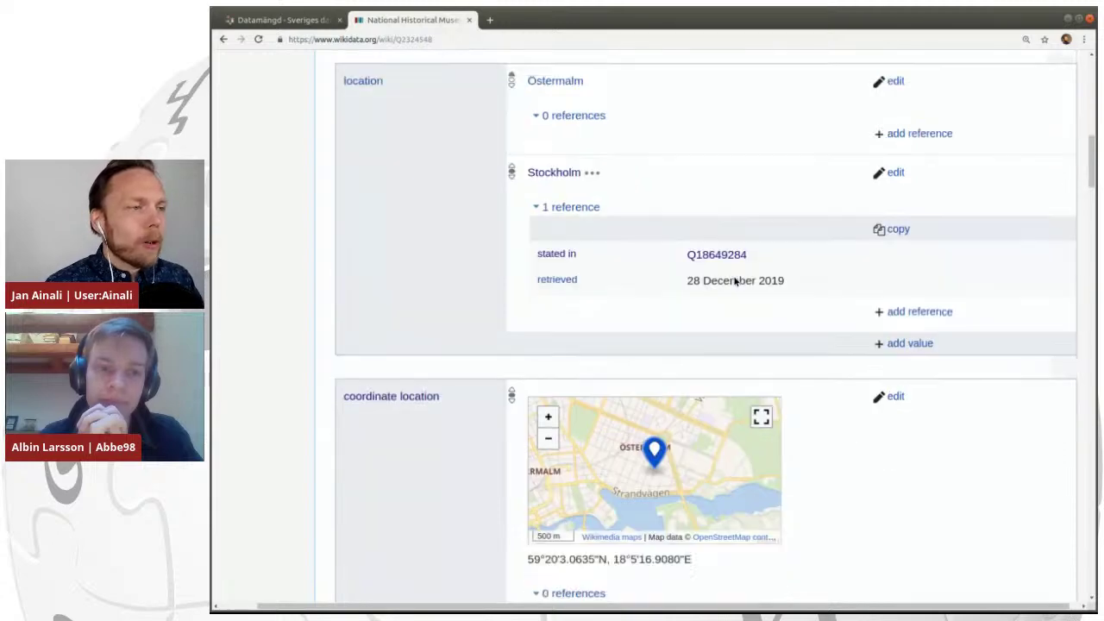
{"action": "scroll", "coordinate": [733, 278], "scroll_direction": "down", "scroll_amount": 5}
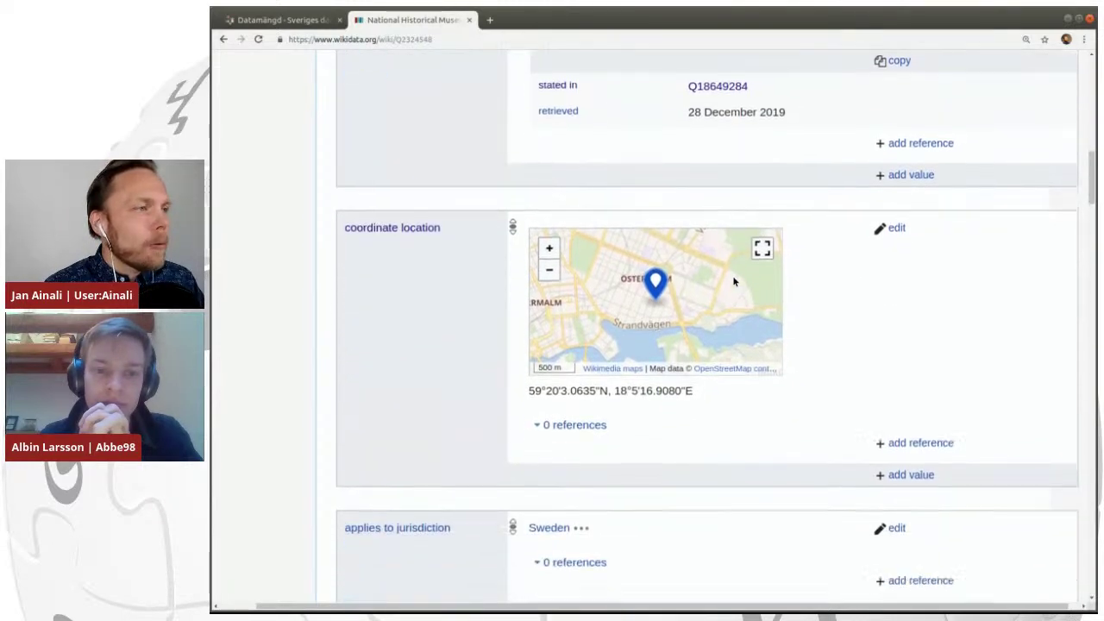
{"action": "scroll", "coordinate": [733, 281], "scroll_direction": "down", "scroll_amount": 10}
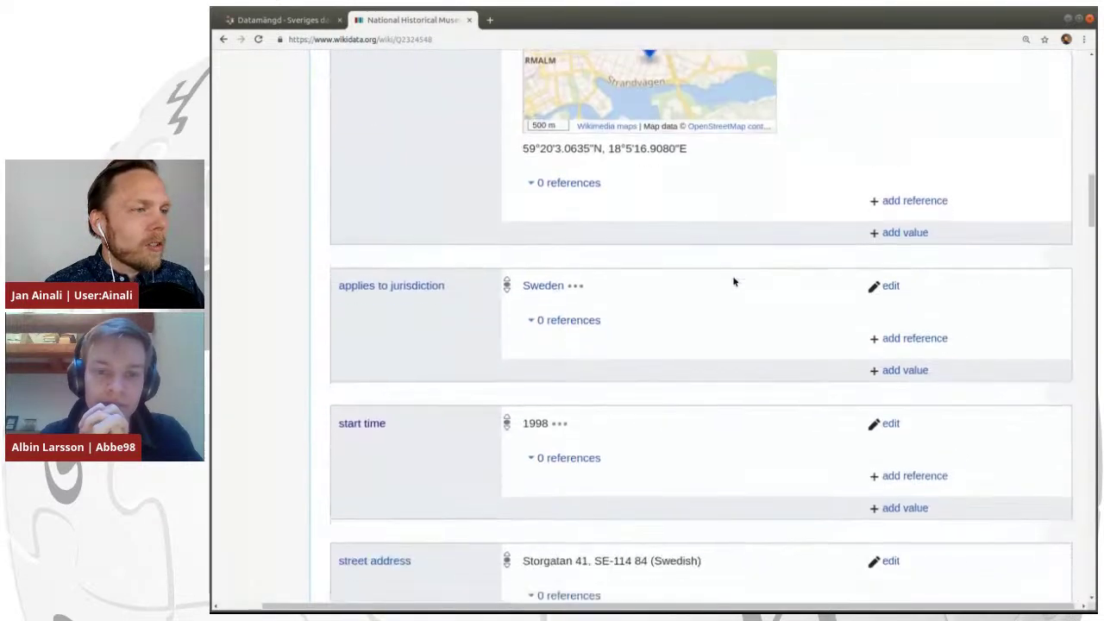
{"action": "scroll", "coordinate": [733, 281], "scroll_direction": "down", "scroll_amount": 3}
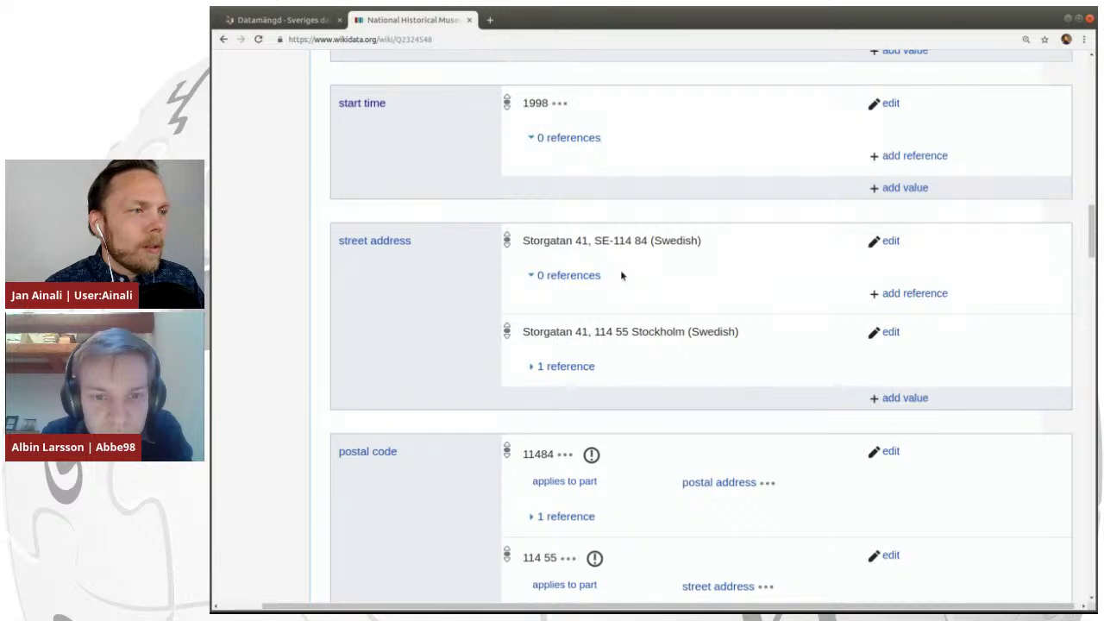
{"action": "left_click", "coordinate": [584, 366]}
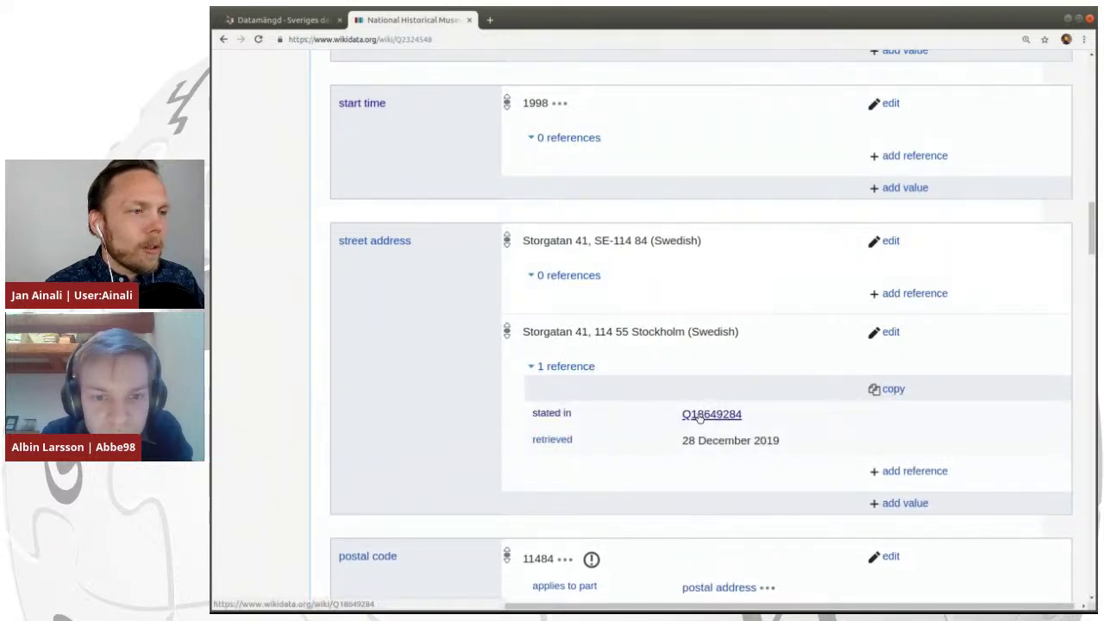
{"action": "scroll", "coordinate": [809, 399], "scroll_direction": "down", "scroll_amount": 3}
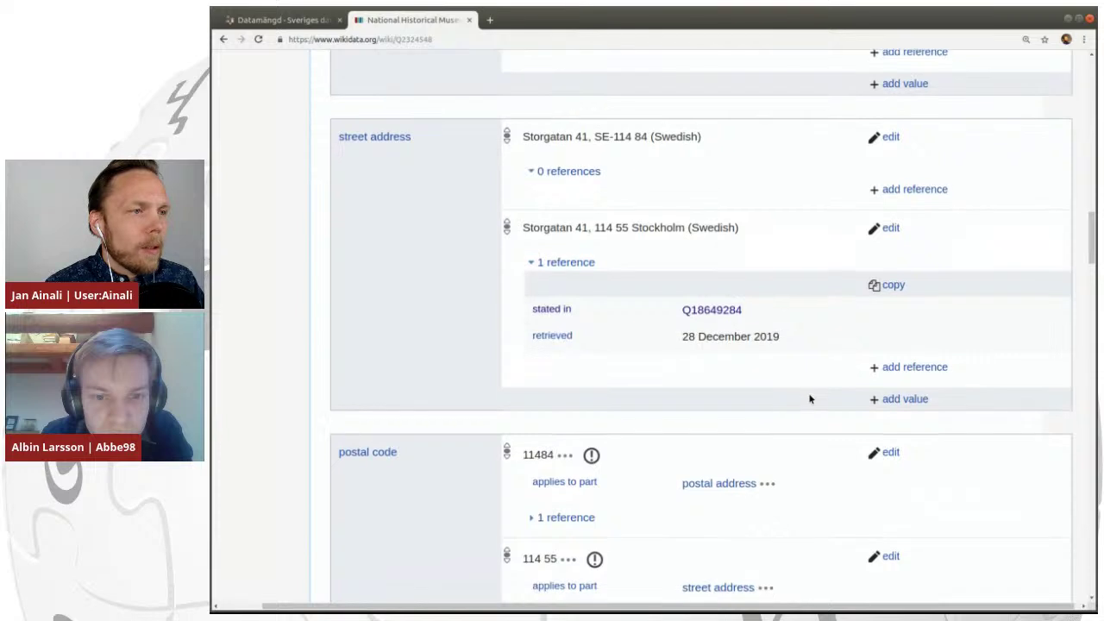
{"action": "scroll", "coordinate": [809, 399], "scroll_direction": "down", "scroll_amount": 5}
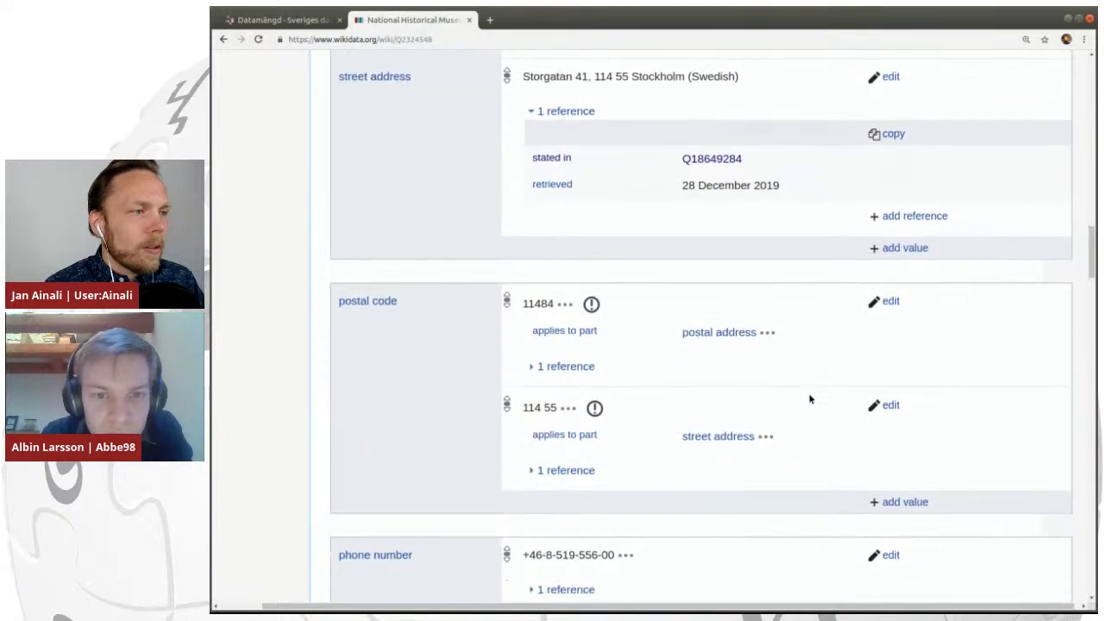
{"action": "scroll", "coordinate": [809, 398], "scroll_direction": "down", "scroll_amount": 8}
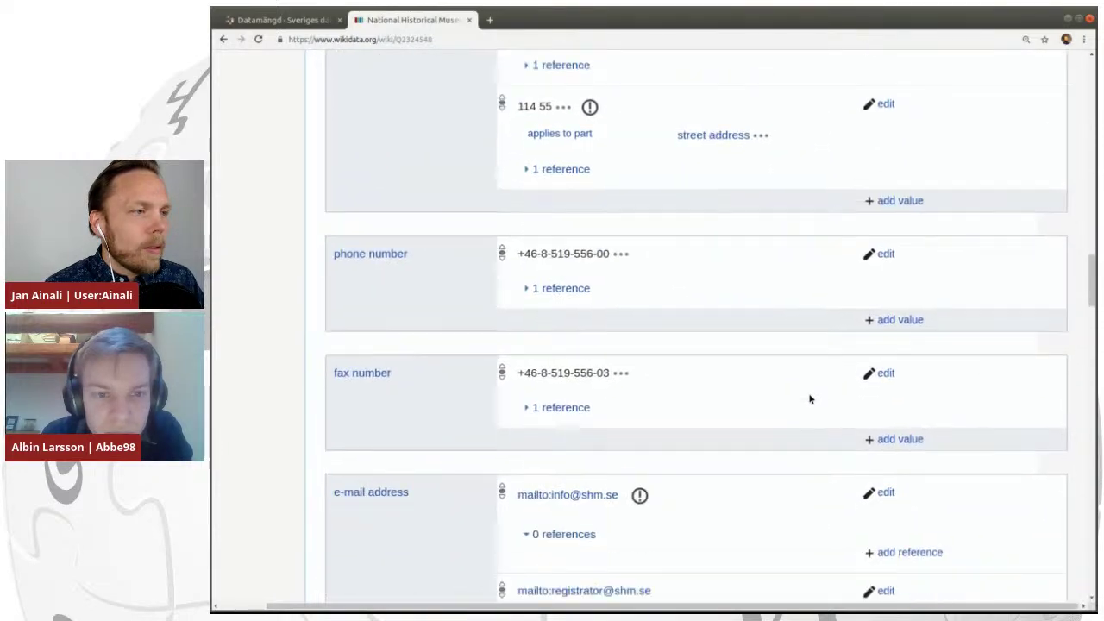
{"action": "scroll", "coordinate": [809, 398], "scroll_direction": "down", "scroll_amount": 2}
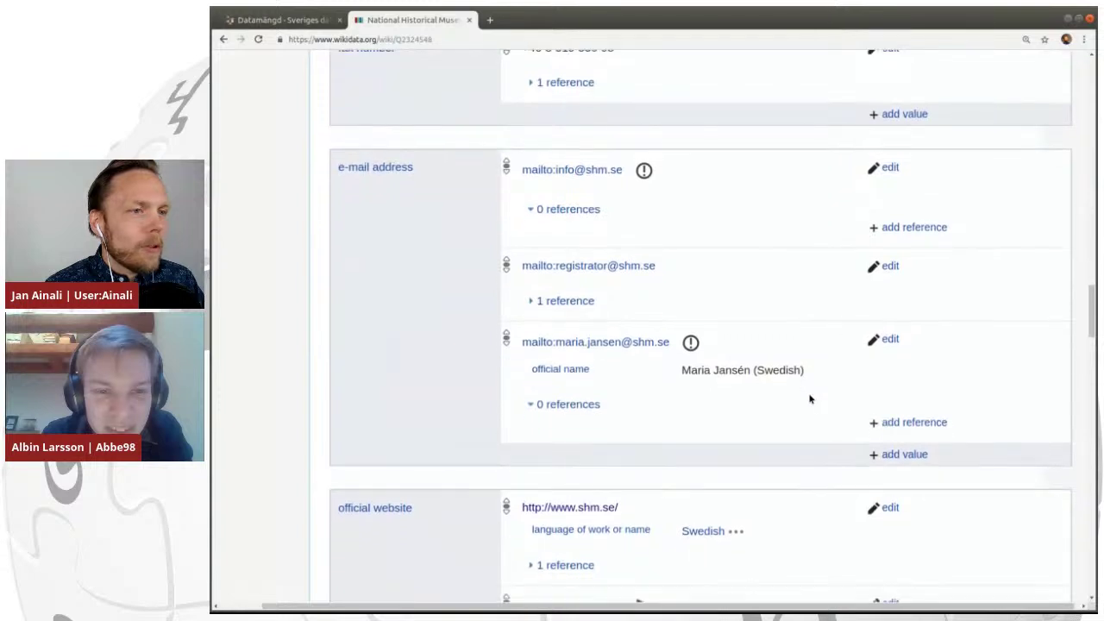
Remove the personal staff address, the value qualified with an official name, from the item's "e-mail address" statement.
{"action": "left_click", "coordinate": [893, 339]}
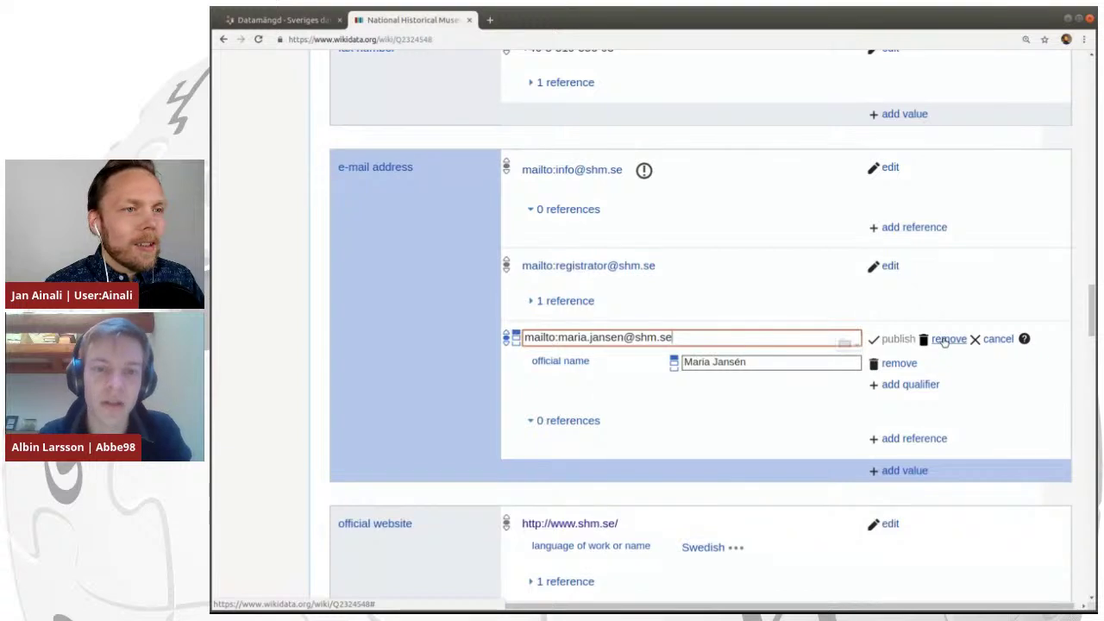
{"action": "left_click", "coordinate": [946, 340]}
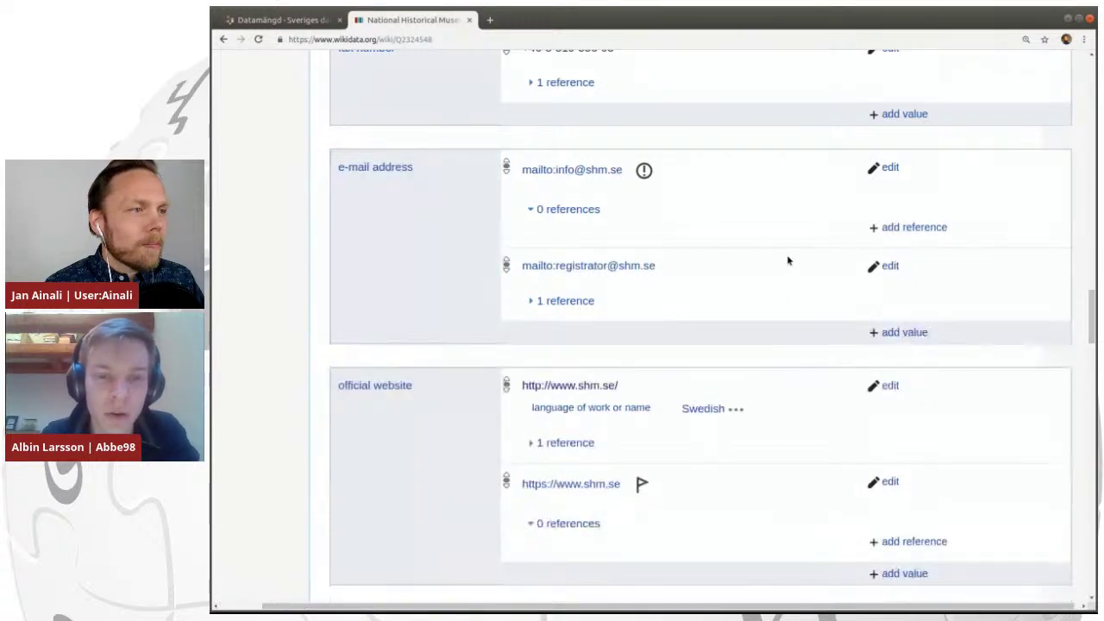
{"action": "scroll", "coordinate": [765, 270], "scroll_direction": "down", "scroll_amount": 2}
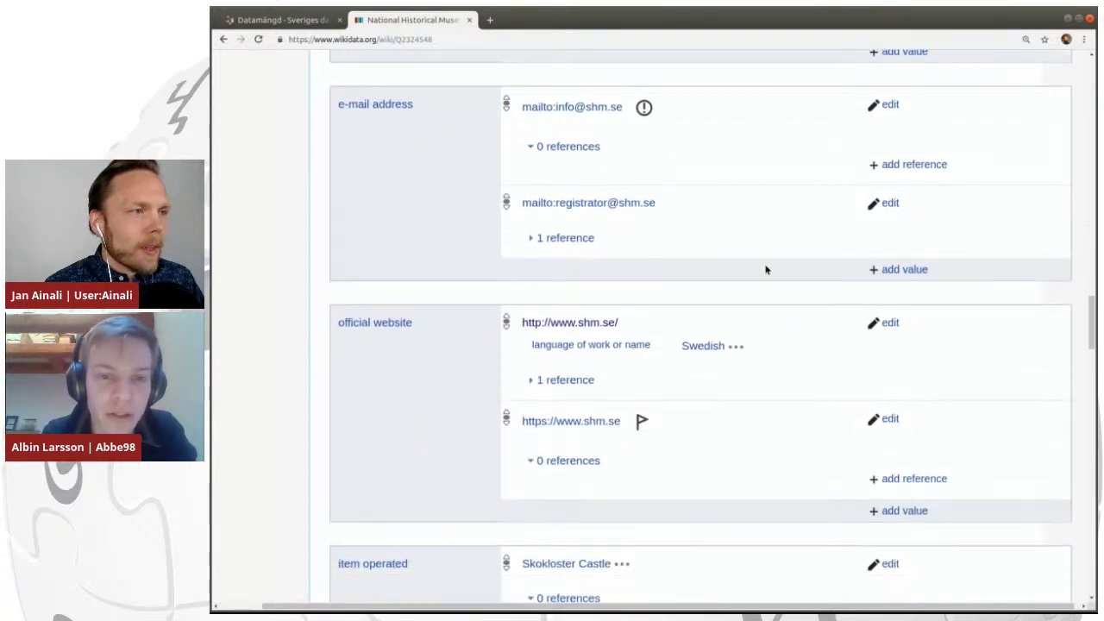
{"action": "scroll", "coordinate": [765, 270], "scroll_direction": "up", "scroll_amount": 2}
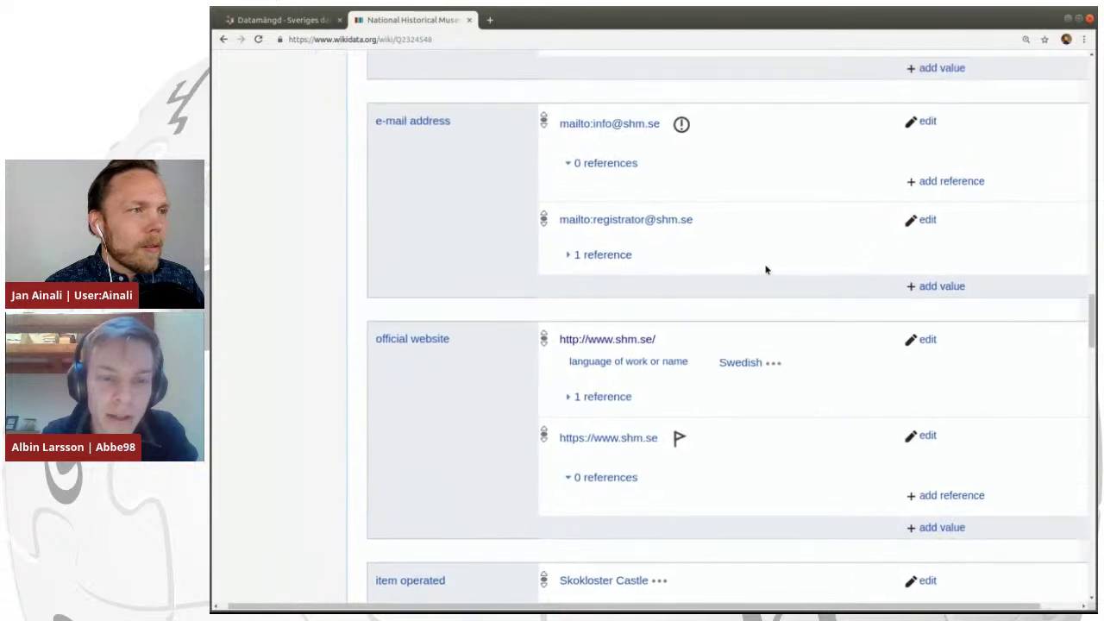
{"action": "scroll", "coordinate": [766, 269], "scroll_direction": "right", "scroll_amount": 1}
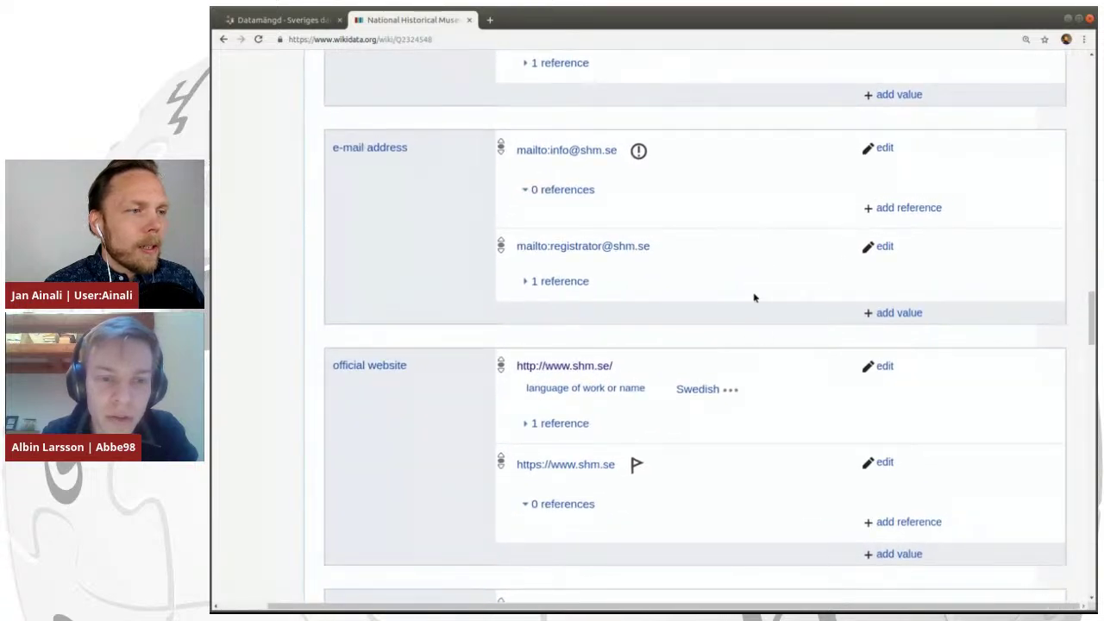
{"action": "middle_click", "coordinate": [590, 367]}
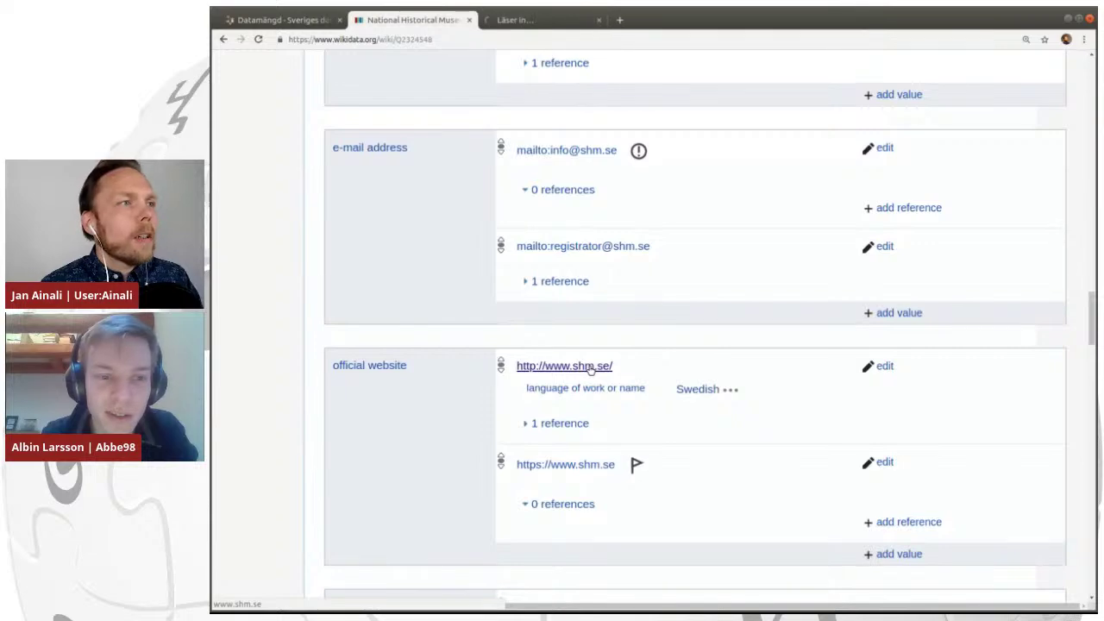
{"action": "key", "text": "ctrl+Tab"}
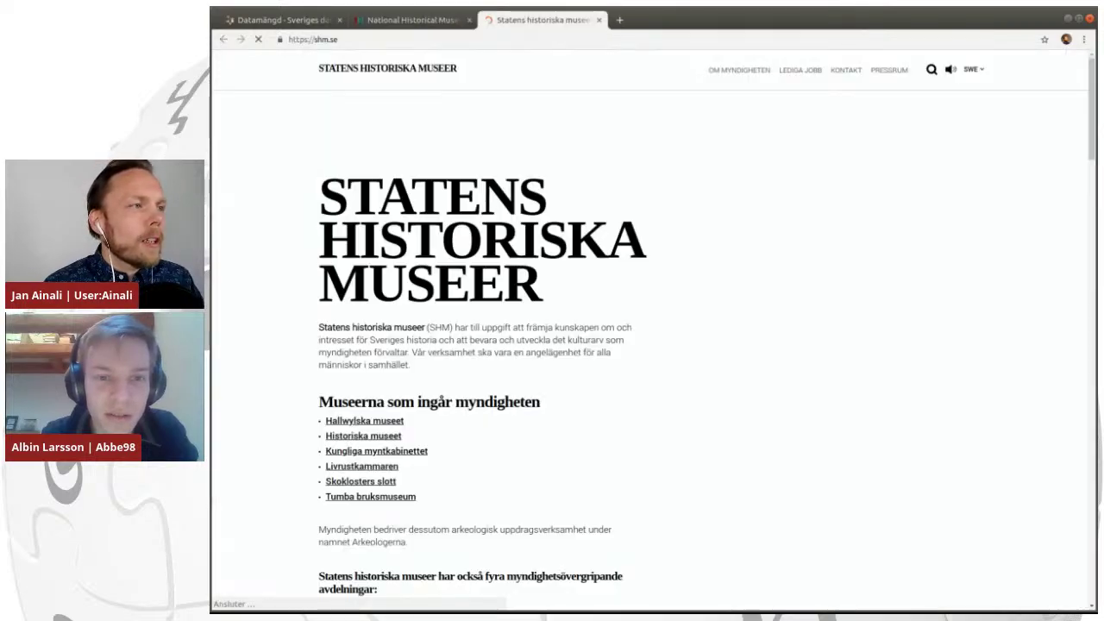
{"action": "scroll", "coordinate": [774, 215], "scroll_direction": "down", "scroll_amount": 5}
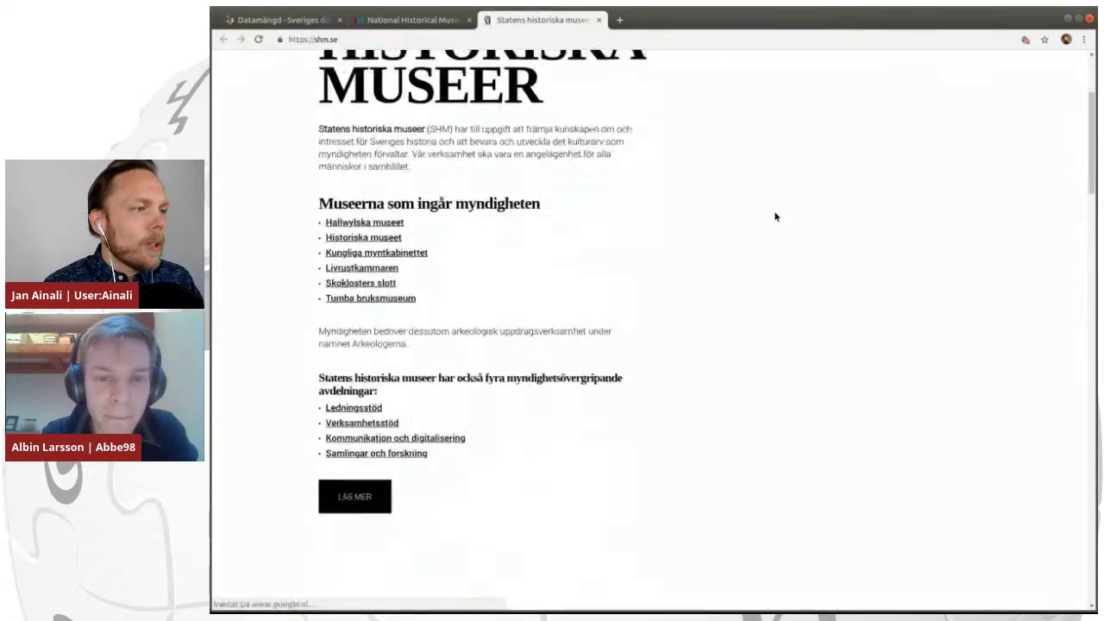
{"action": "scroll", "coordinate": [774, 217], "scroll_direction": "down", "scroll_amount": 15}
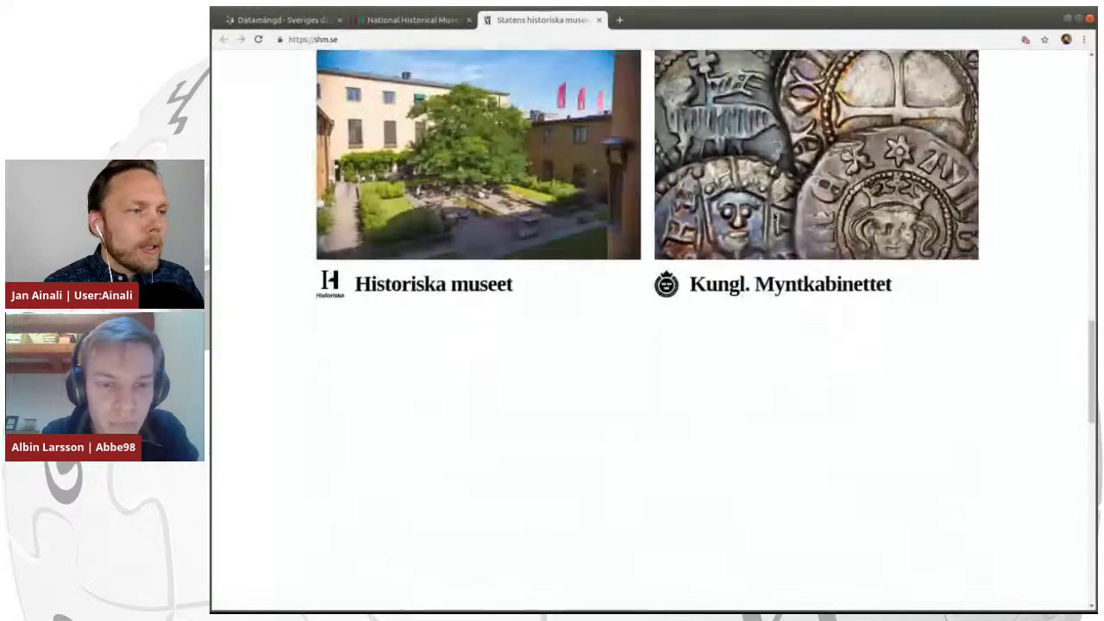
{"action": "scroll", "coordinate": [773, 216], "scroll_direction": "down", "scroll_amount": 5}
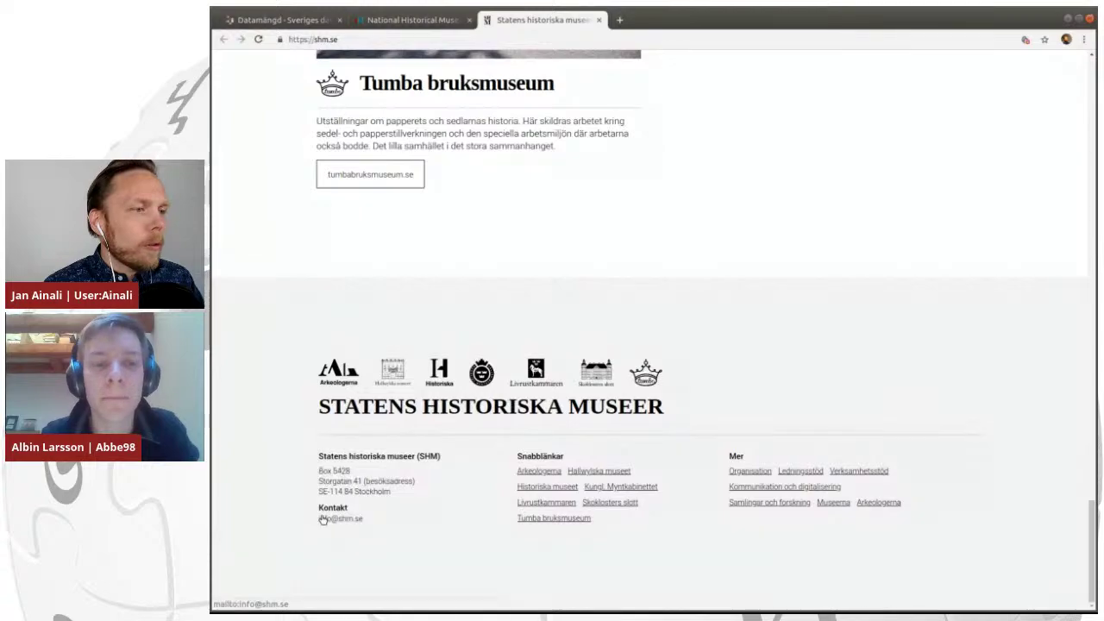
{"action": "scroll", "coordinate": [388, 519], "scroll_direction": "up", "scroll_amount": 15}
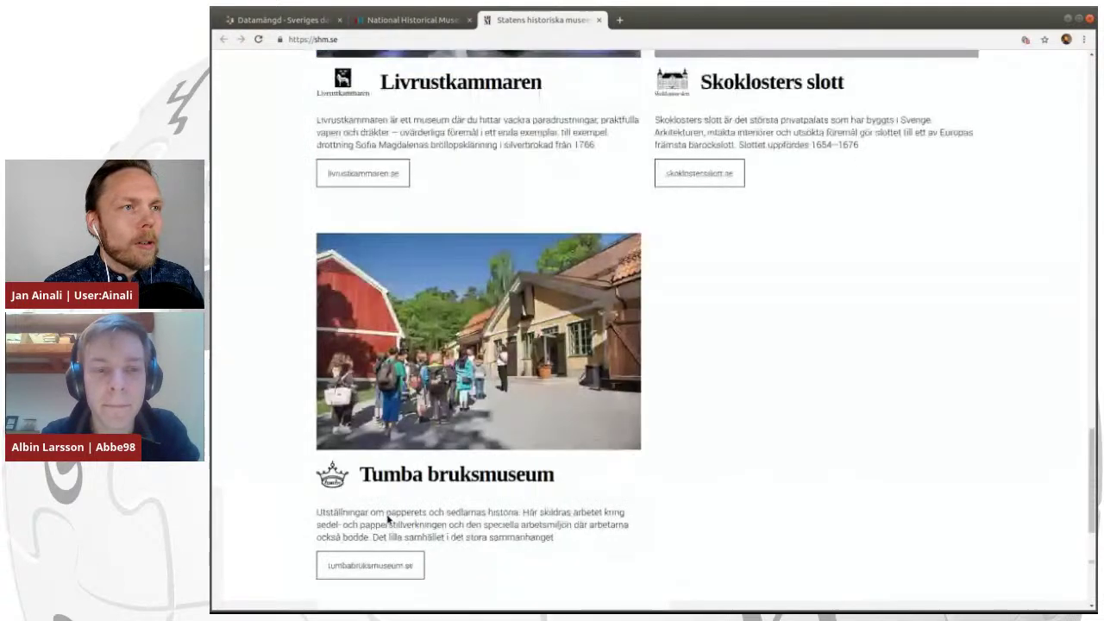
{"action": "scroll", "coordinate": [689, 368], "scroll_direction": "up", "scroll_amount": 10}
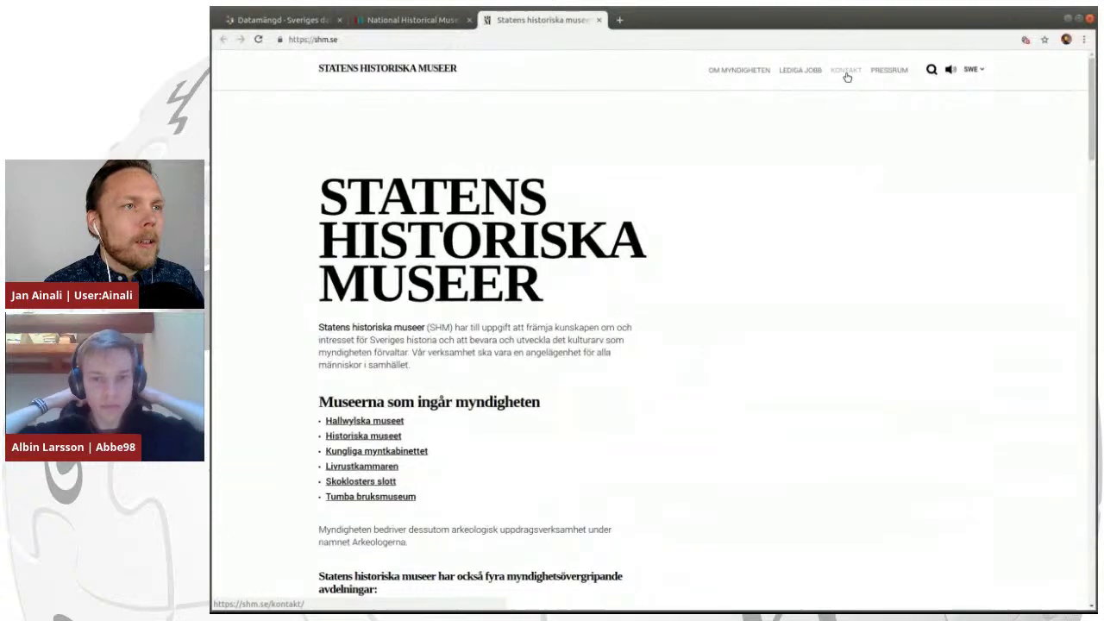
{"action": "left_click", "coordinate": [847, 72]}
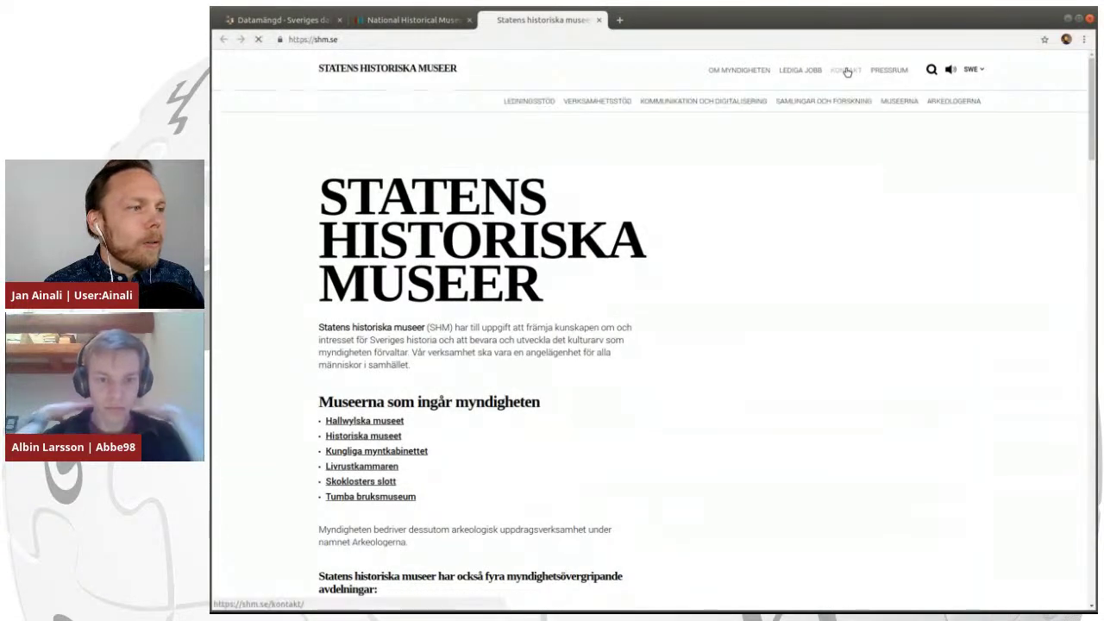
{"action": "scroll", "coordinate": [794, 355], "scroll_direction": "down", "scroll_amount": 6}
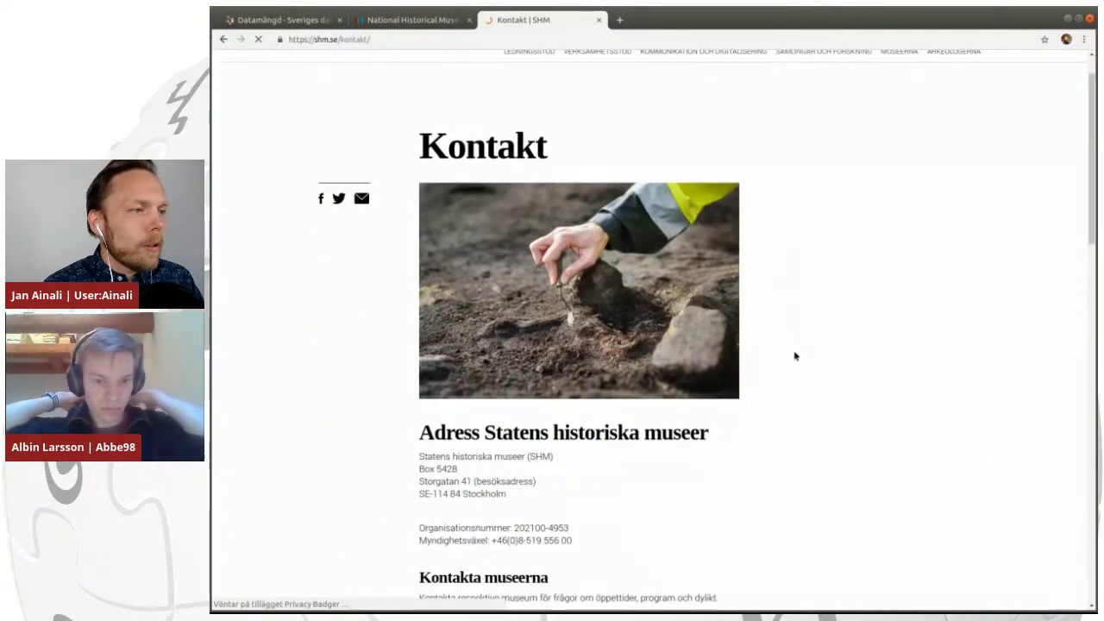
{"action": "scroll", "coordinate": [785, 352], "scroll_direction": "up", "scroll_amount": 1}
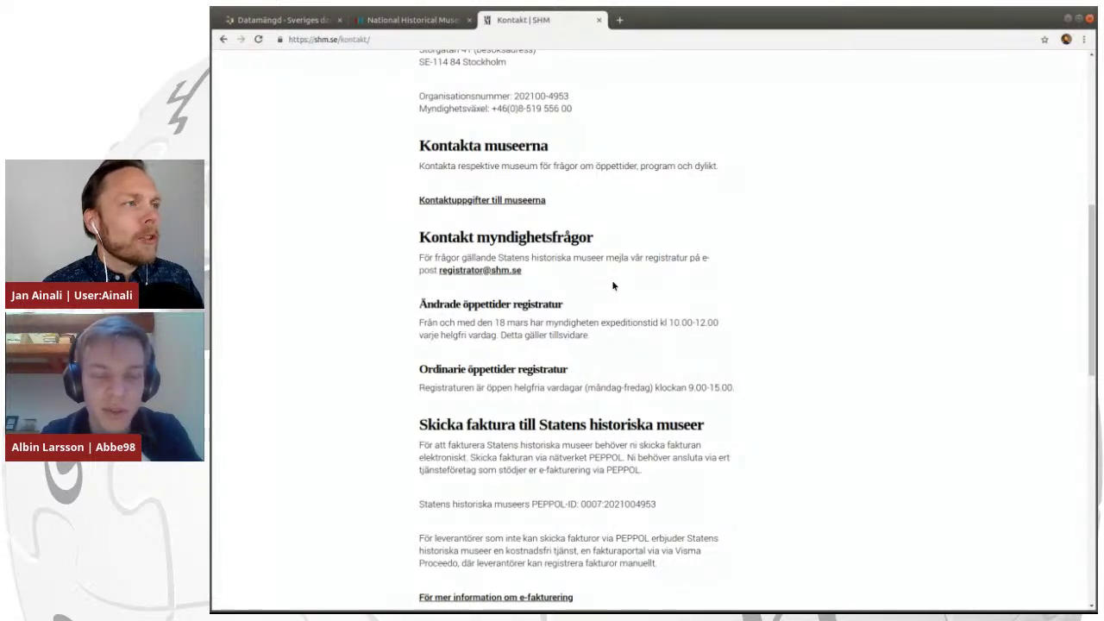
Return to the Wikidata item and check the http official website value's reference and the potential issue on the general info e-mail address.
{"action": "key", "text": "ctrl+Page_Up"}
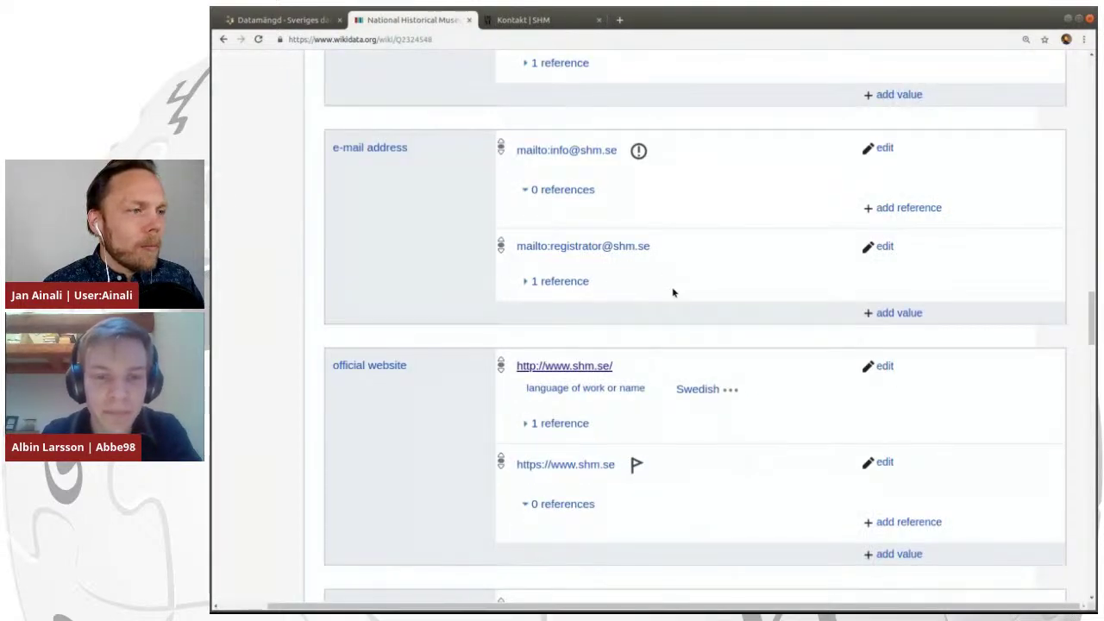
{"action": "left_click", "coordinate": [883, 366]}
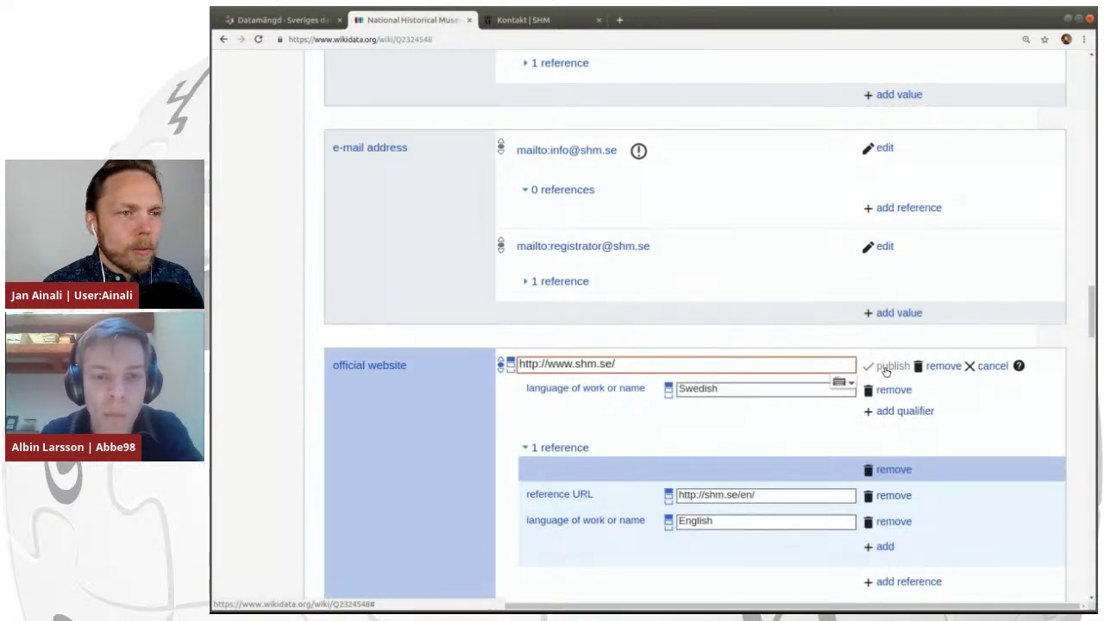
{"action": "left_click", "coordinate": [992, 366]}
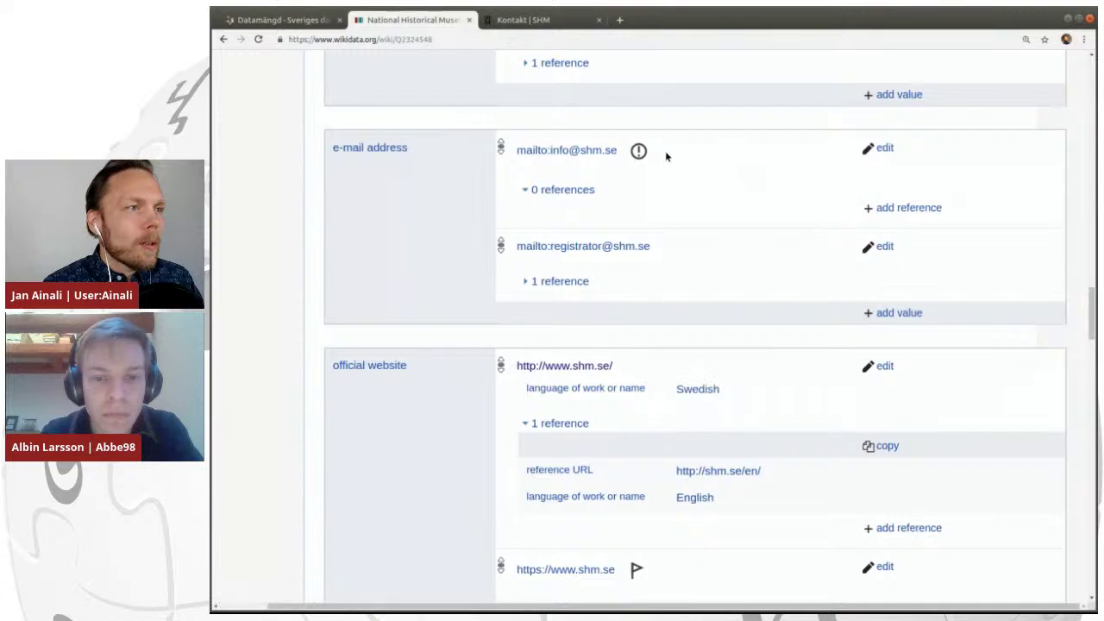
{"action": "left_click", "coordinate": [638, 151]}
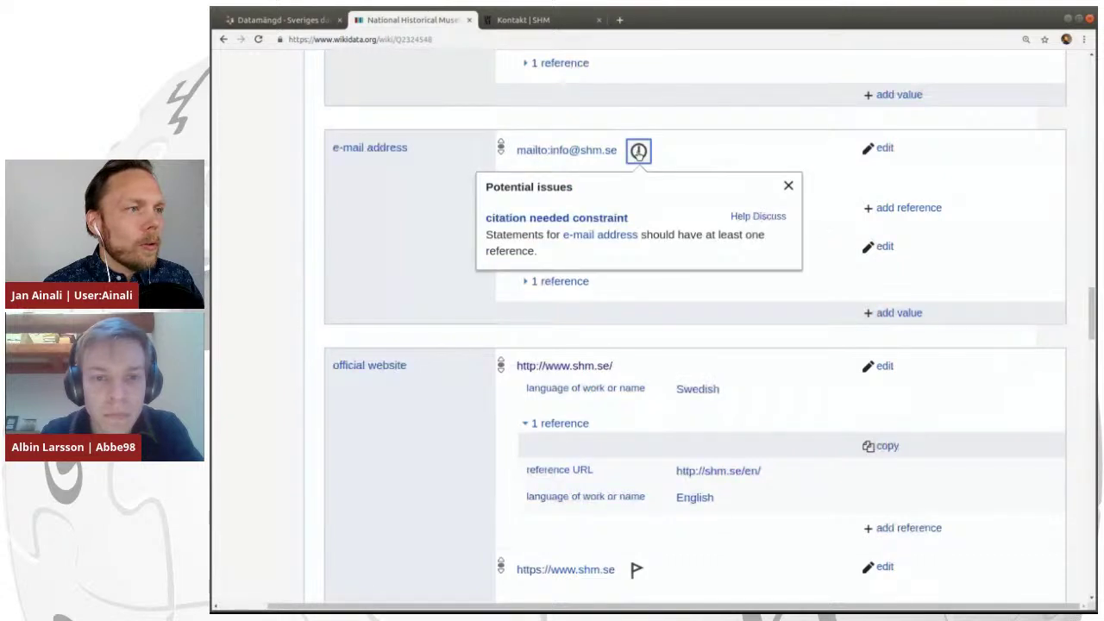
{"action": "left_click", "coordinate": [735, 159]}
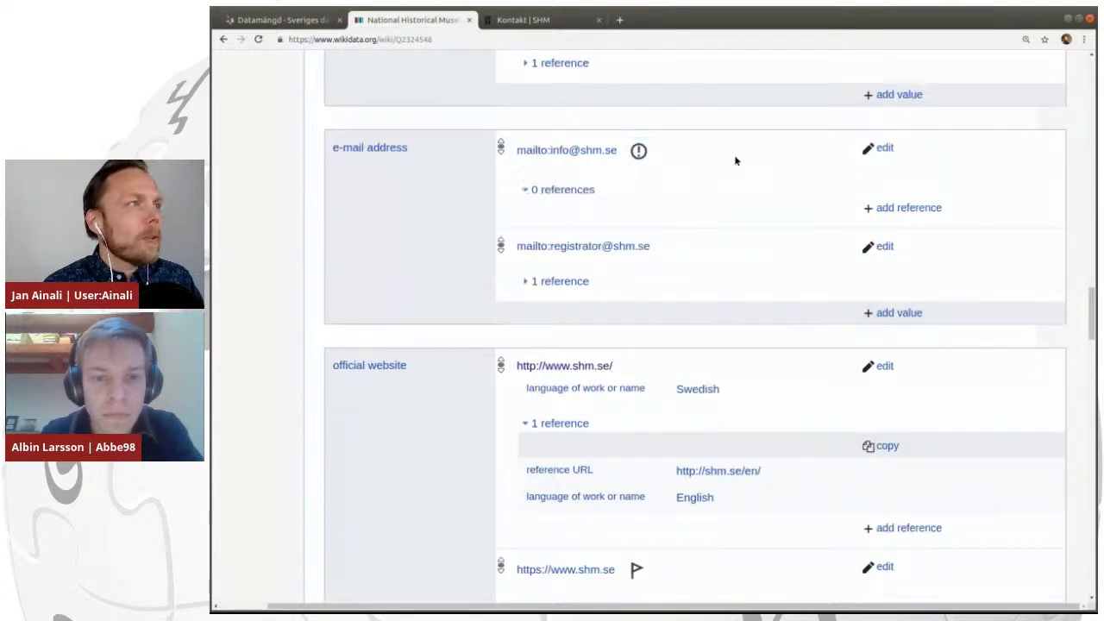
{"action": "left_click", "coordinate": [554, 23]}
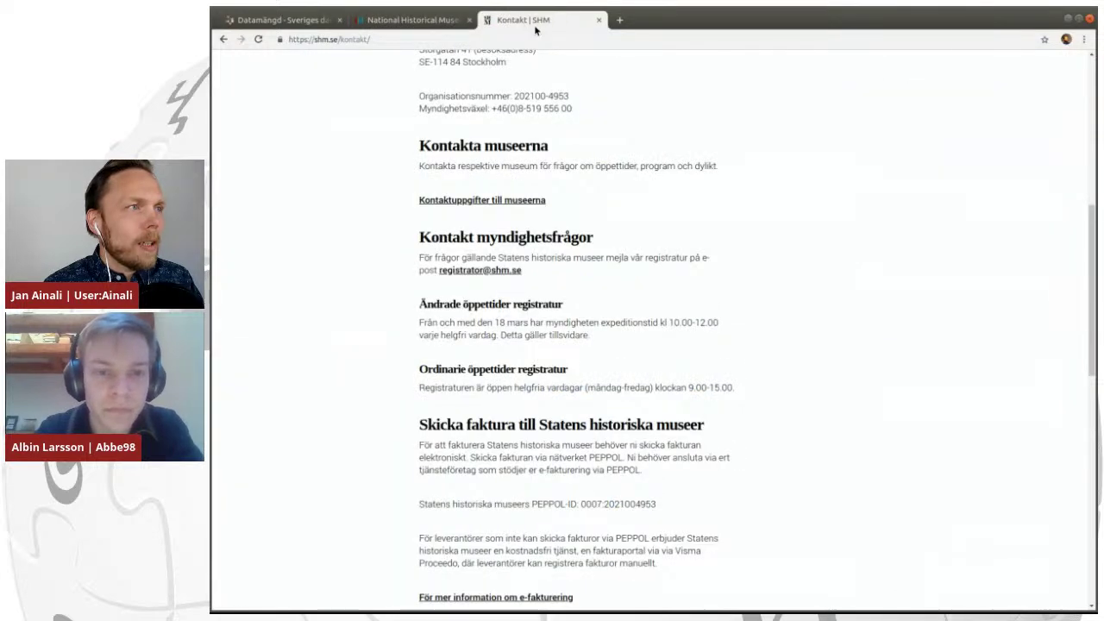
{"action": "left_click", "coordinate": [517, 38]}
{"action": "key", "text": "ctrl+c"}
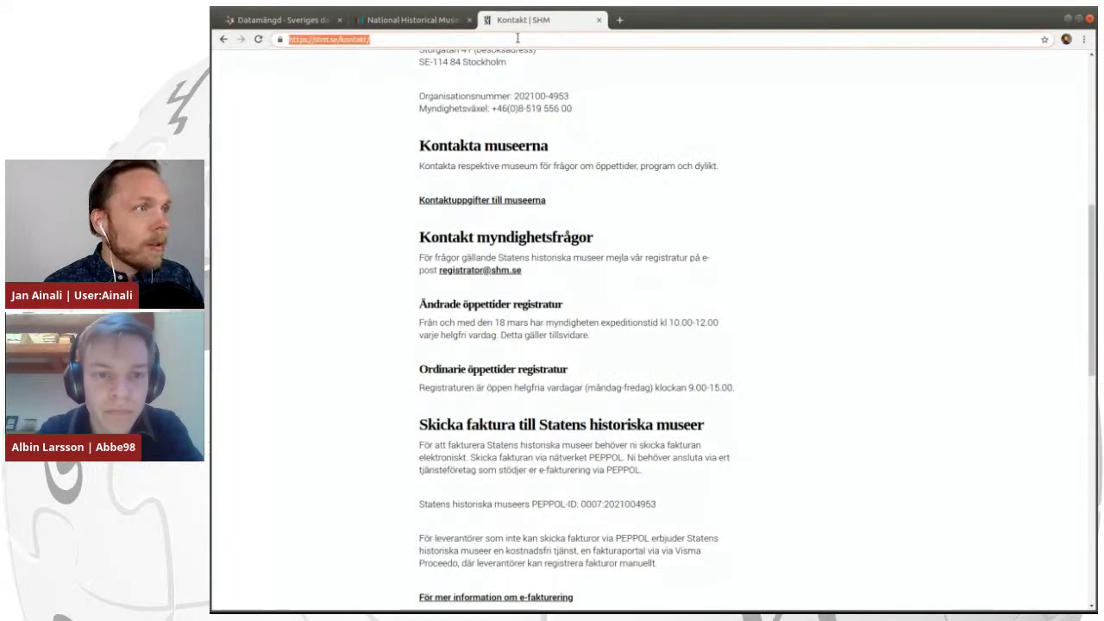
{"action": "key", "text": "ctrl+shift+Tab"}
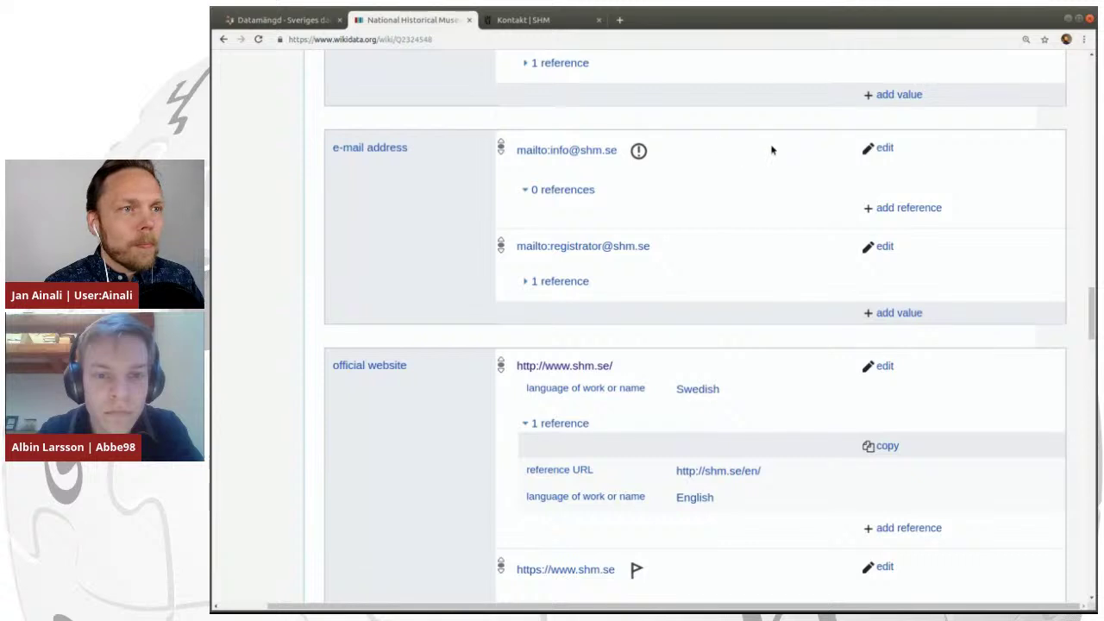
{"action": "left_click", "coordinate": [875, 148]}
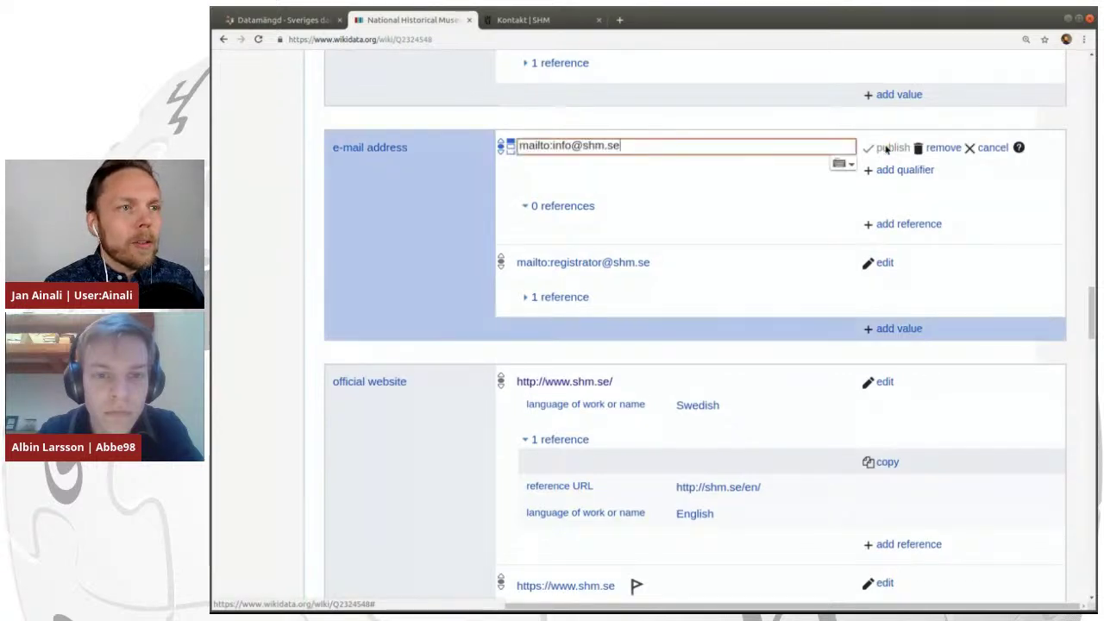
{"action": "left_click", "coordinate": [893, 225]}
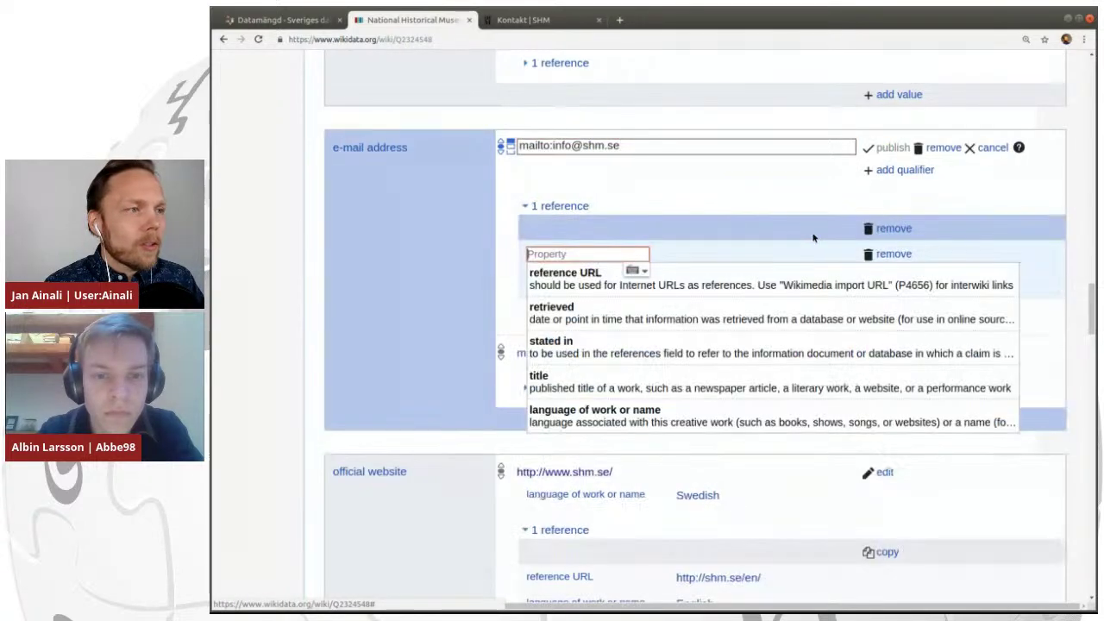
{"action": "left_click", "coordinate": [731, 288]}
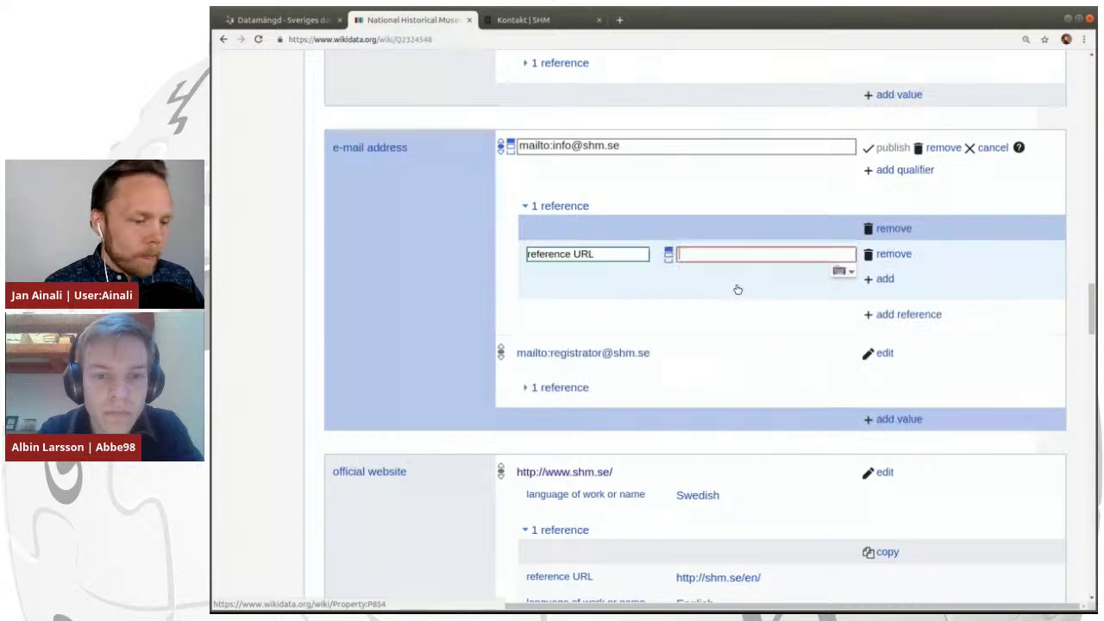
{"action": "key", "text": "ctrl+v"}
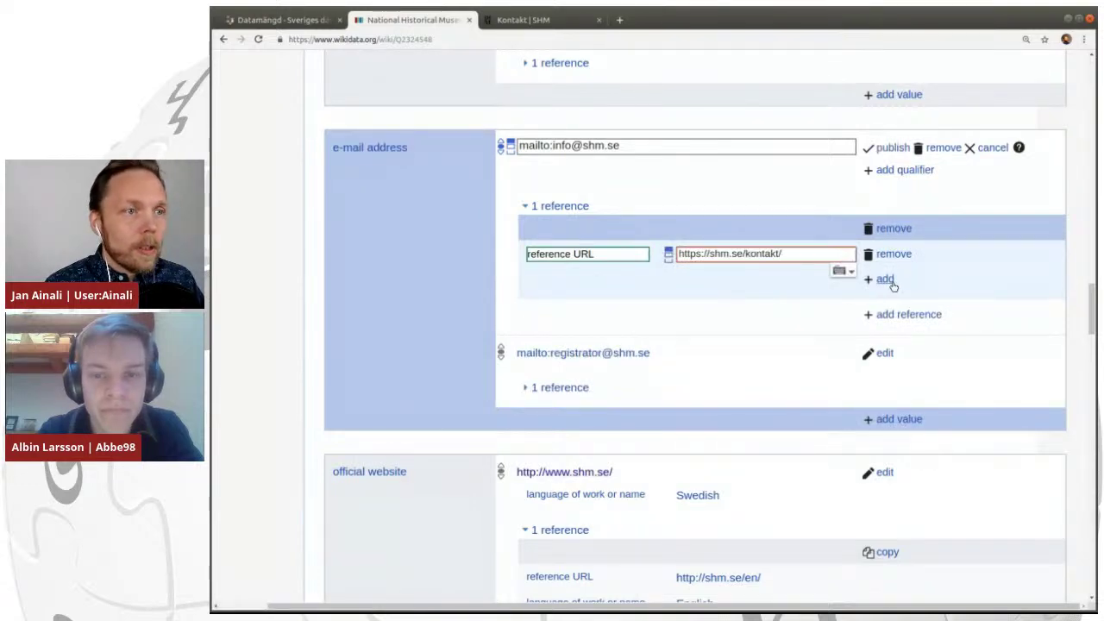
Add the retrieved date 2020-05-02 to the general info e-mail address's reference and publish the change.
{"action": "left_click", "coordinate": [883, 279]}
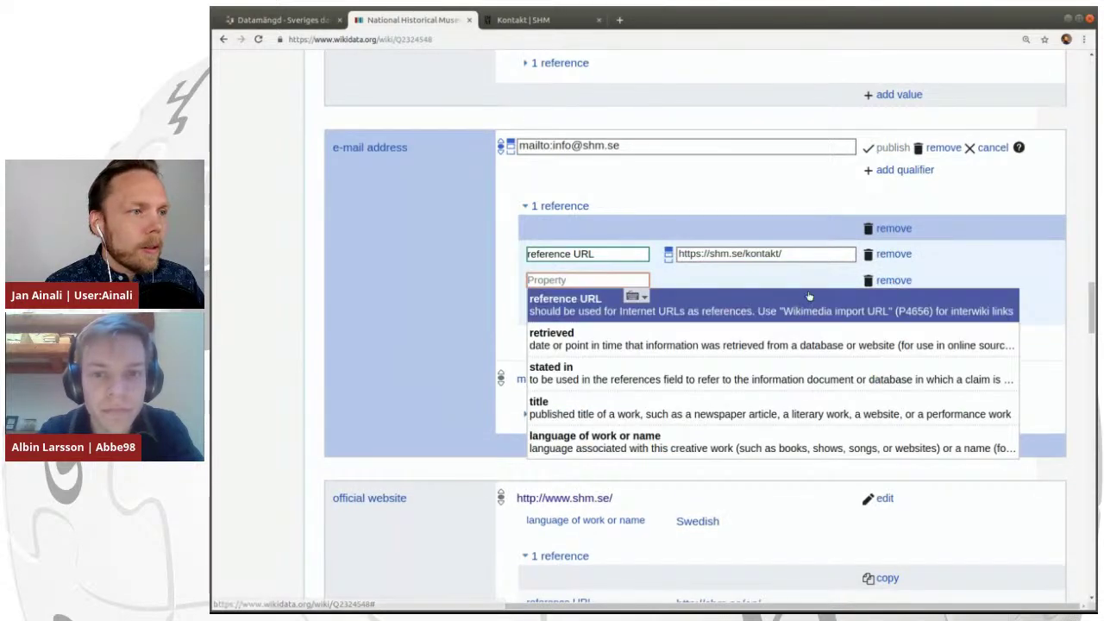
{"action": "left_click", "coordinate": [778, 344]}
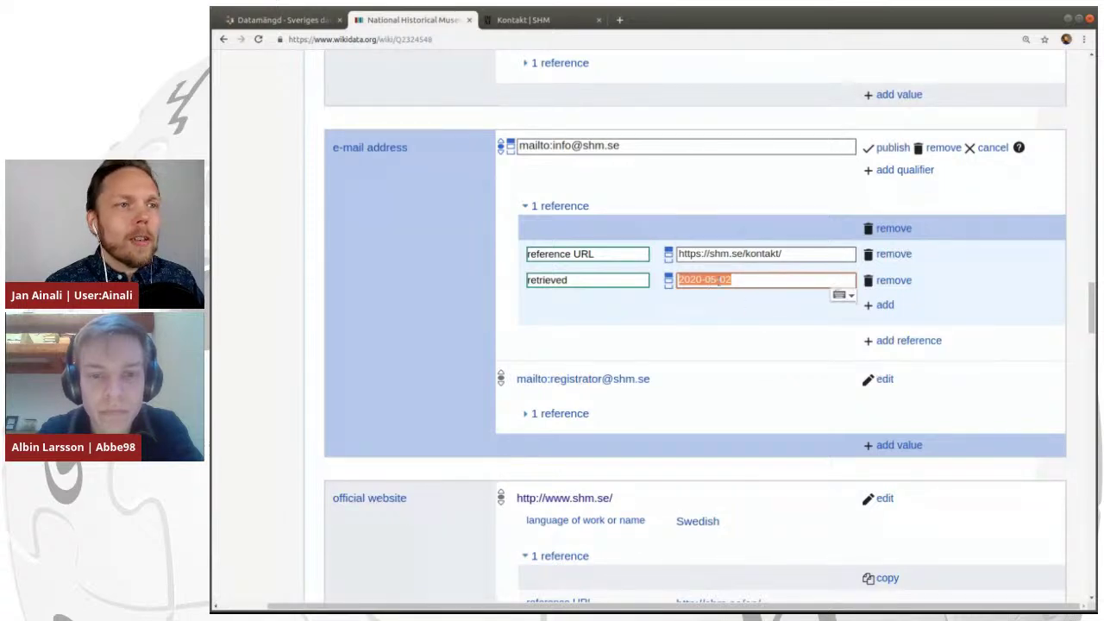
{"action": "left_click", "coordinate": [895, 148]}
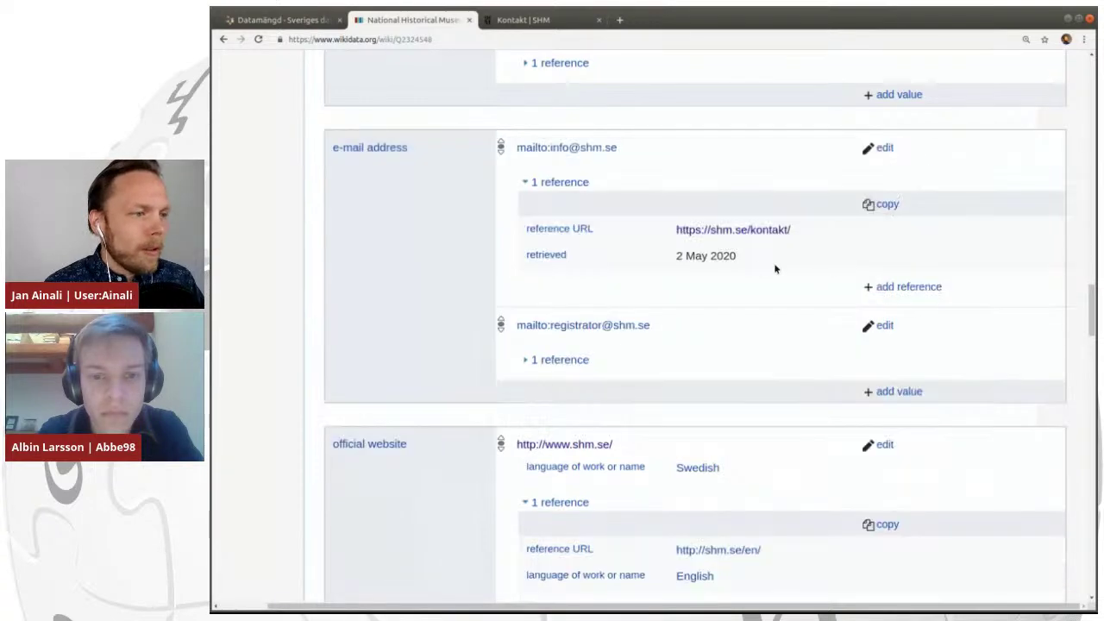
Examine the remaining statements from official website through has part, and the item's identifiers down to ROR ID.
{"action": "scroll", "coordinate": [767, 267], "scroll_direction": "down", "scroll_amount": 5}
{"action": "scroll", "coordinate": [757, 269], "scroll_direction": "down", "scroll_amount": 8}
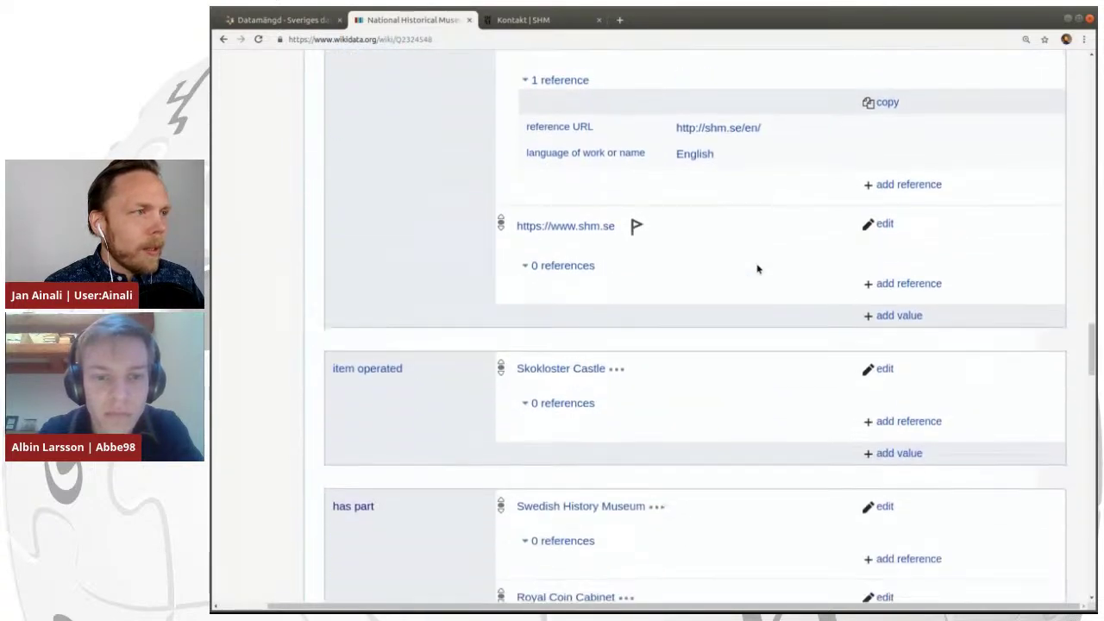
{"action": "scroll", "coordinate": [758, 269], "scroll_direction": "down", "scroll_amount": 9}
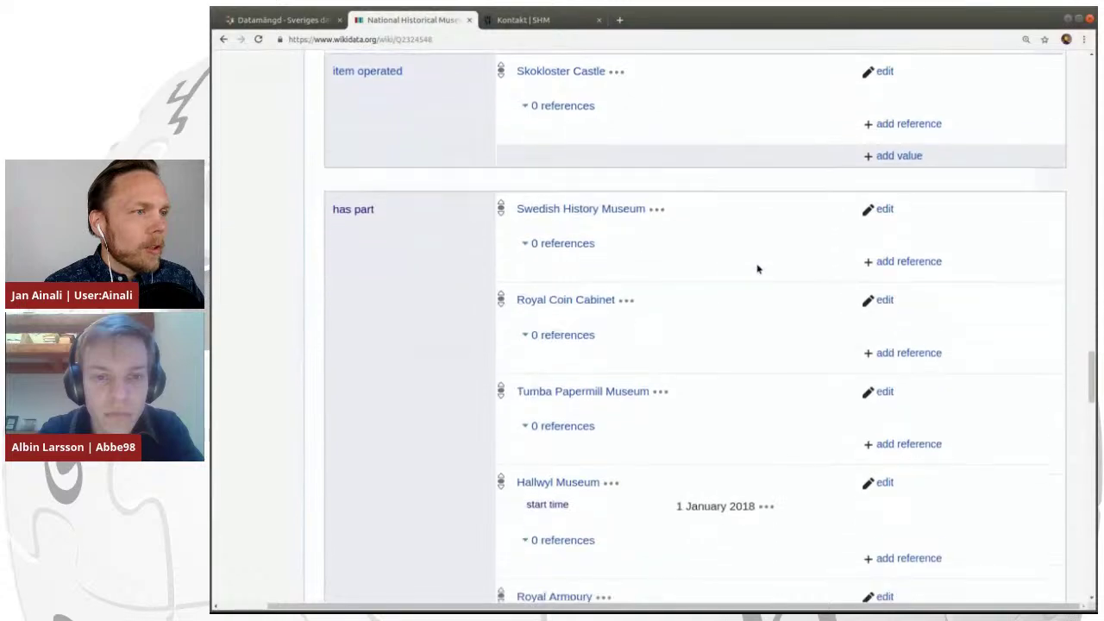
{"action": "scroll", "coordinate": [758, 269], "scroll_direction": "down", "scroll_amount": 4}
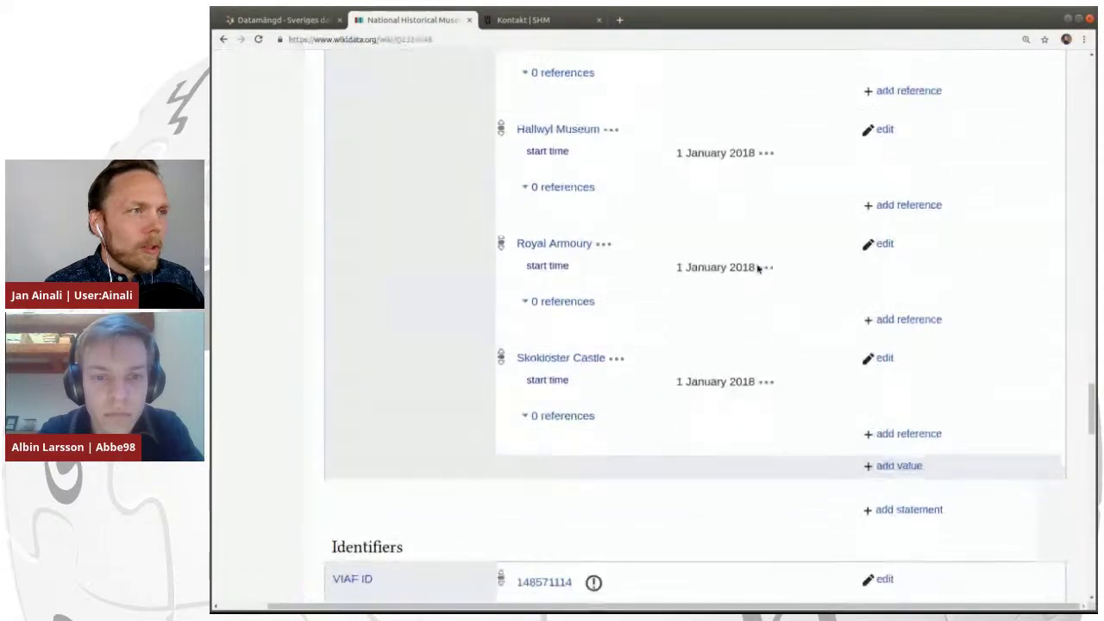
{"action": "scroll", "coordinate": [723, 269], "scroll_direction": "down", "scroll_amount": 14}
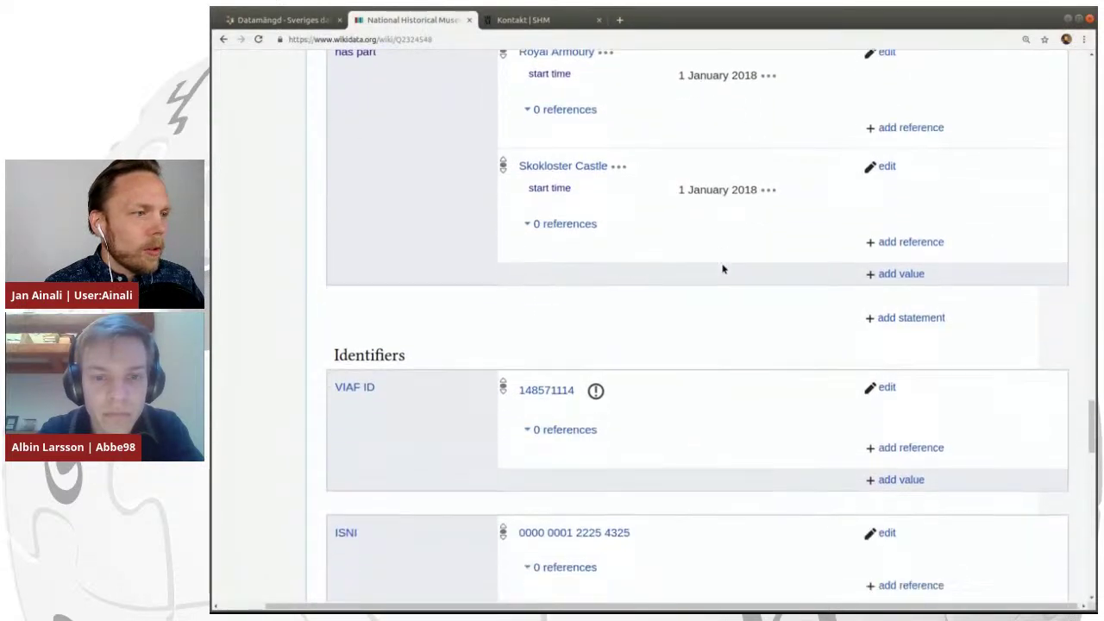
{"action": "scroll", "coordinate": [723, 269], "scroll_direction": "down", "scroll_amount": 4}
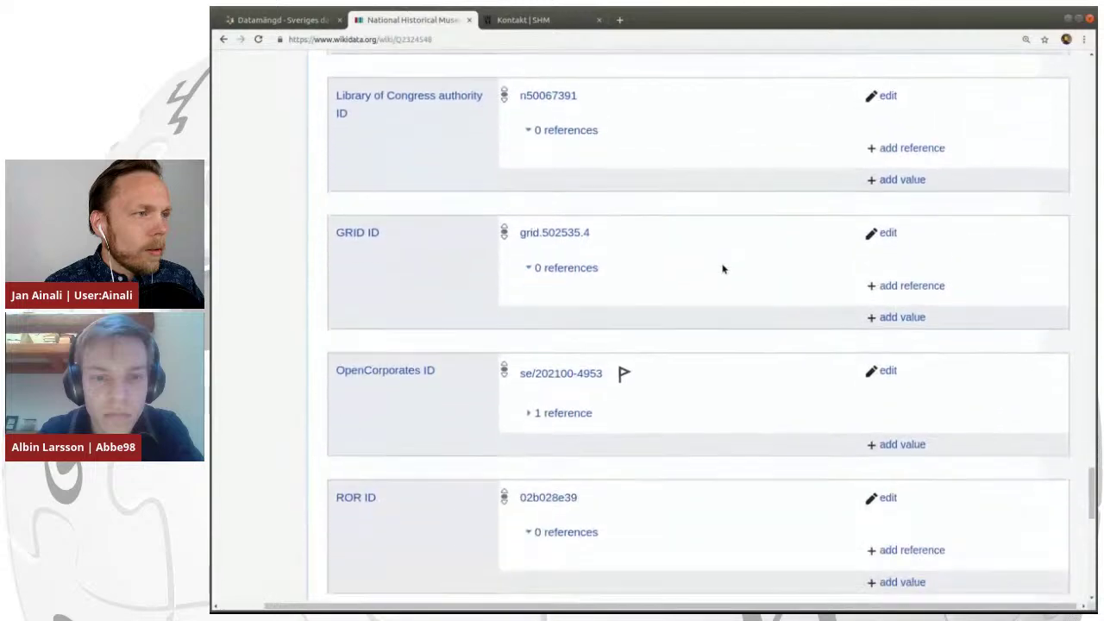
Show the derived statements of the National Historical Museums of Sweden item and examine owner of, operator of and has part.
{"action": "scroll", "coordinate": [723, 269], "scroll_direction": "down", "scroll_amount": 12}
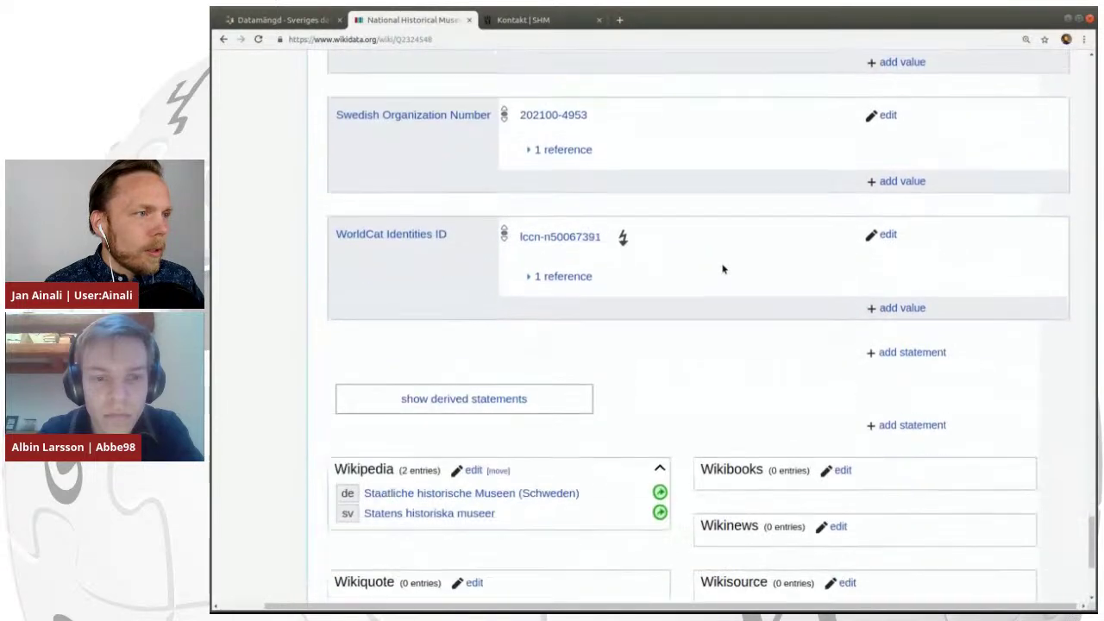
{"action": "scroll", "coordinate": [723, 269], "scroll_direction": "down", "scroll_amount": 2}
{"action": "left_click", "coordinate": [498, 300]}
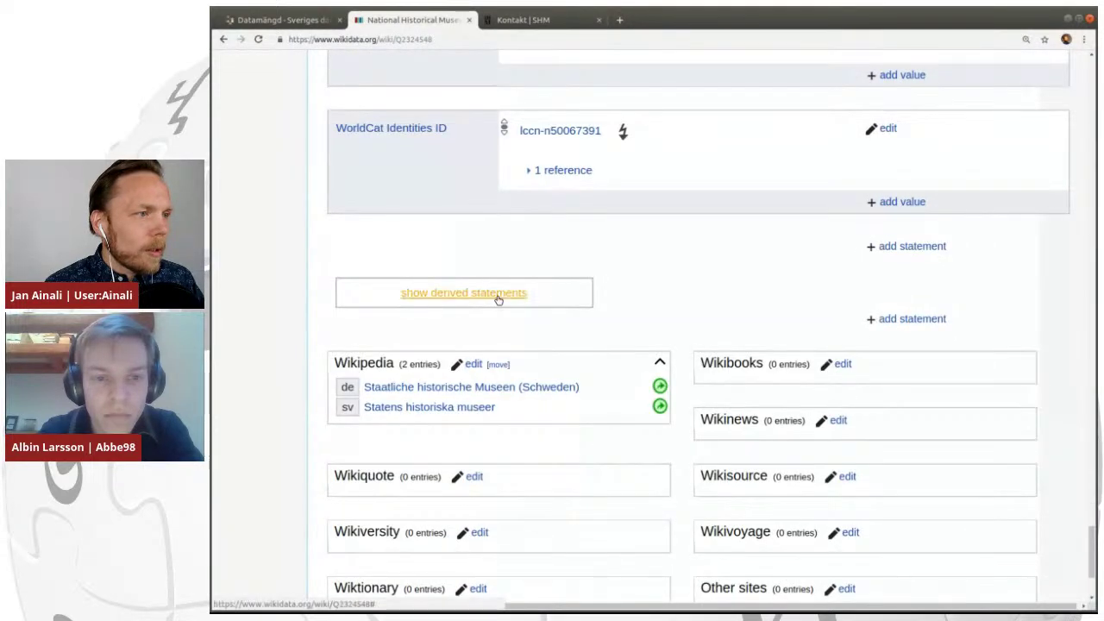
{"action": "scroll", "coordinate": [662, 301], "scroll_direction": "down", "scroll_amount": 3}
{"action": "scroll", "coordinate": [662, 299], "scroll_direction": "down", "scroll_amount": 2}
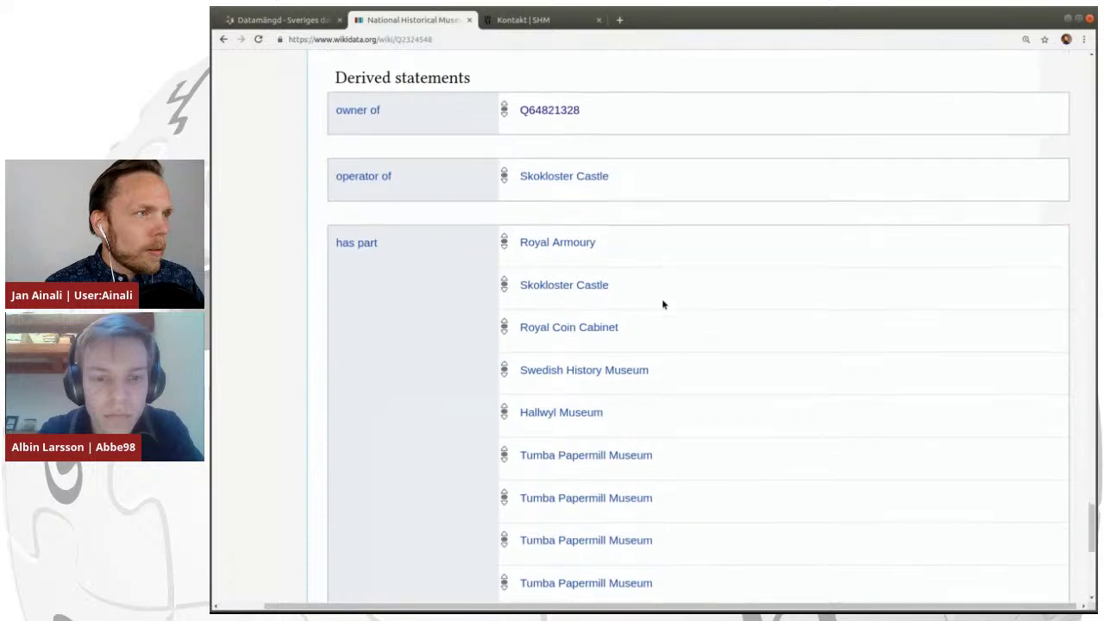
{"action": "scroll", "coordinate": [661, 299], "scroll_direction": "up", "scroll_amount": 2}
{"action": "scroll", "coordinate": [662, 299], "scroll_direction": "left", "scroll_amount": 1}
{"action": "scroll", "coordinate": [662, 298], "scroll_direction": "up", "scroll_amount": 2}
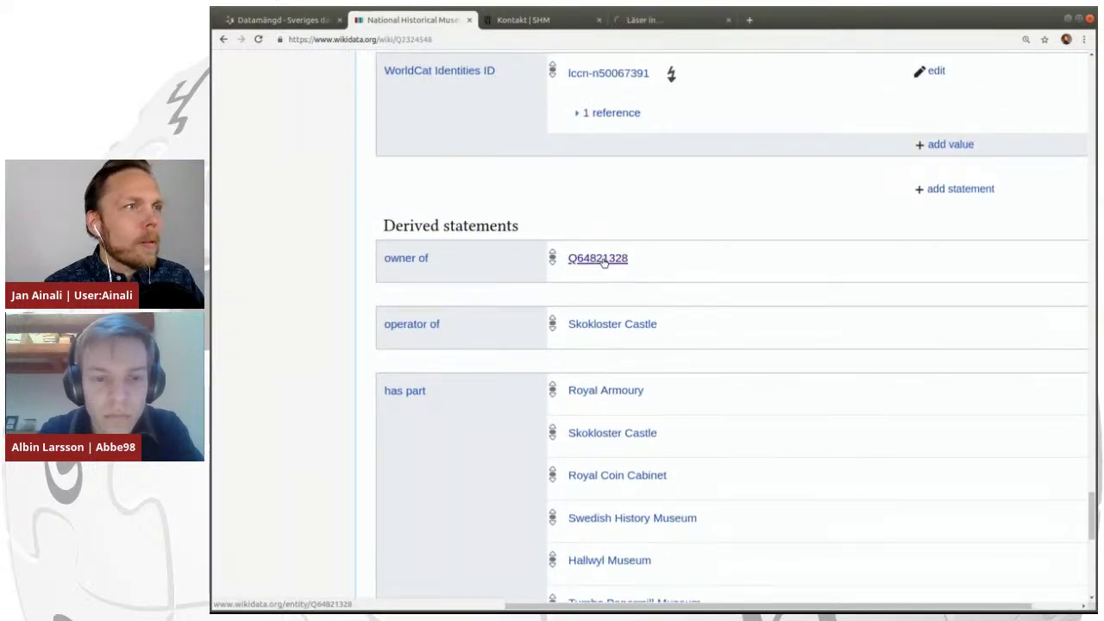
Open the derived owner of item Q64821328 and examine its labels, descriptions and the instance of, part of and owned by statements.
{"action": "key", "text": "ctrl+Tab"}
{"action": "key", "text": "ctrl+Tab"}
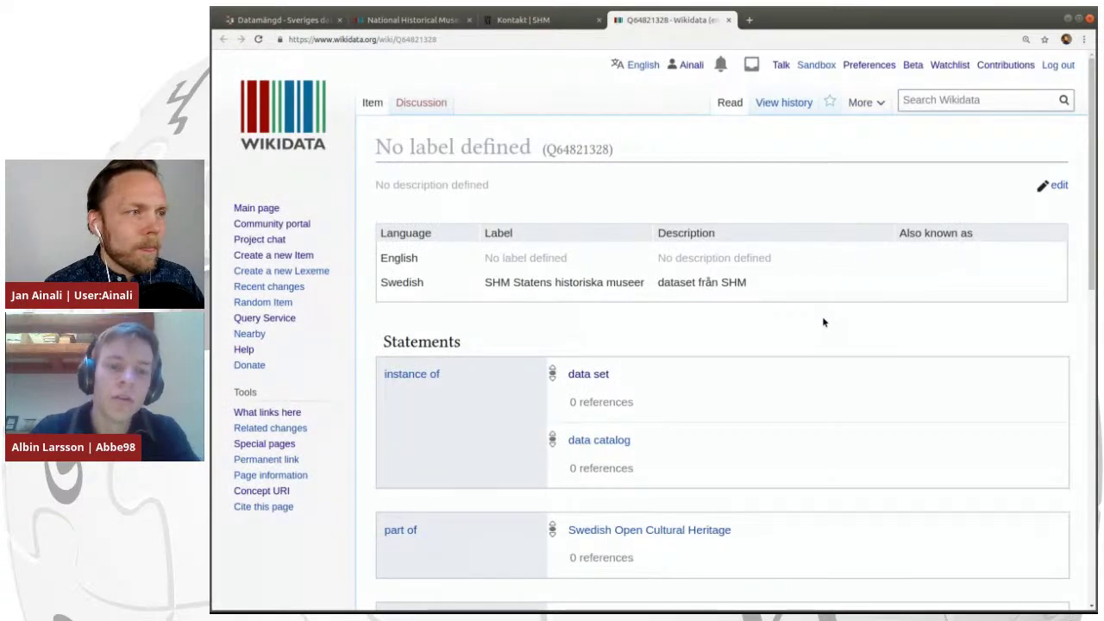
{"action": "scroll", "coordinate": [823, 321], "scroll_direction": "down", "scroll_amount": 6}
{"action": "scroll", "coordinate": [822, 322], "scroll_direction": "up", "scroll_amount": 5}
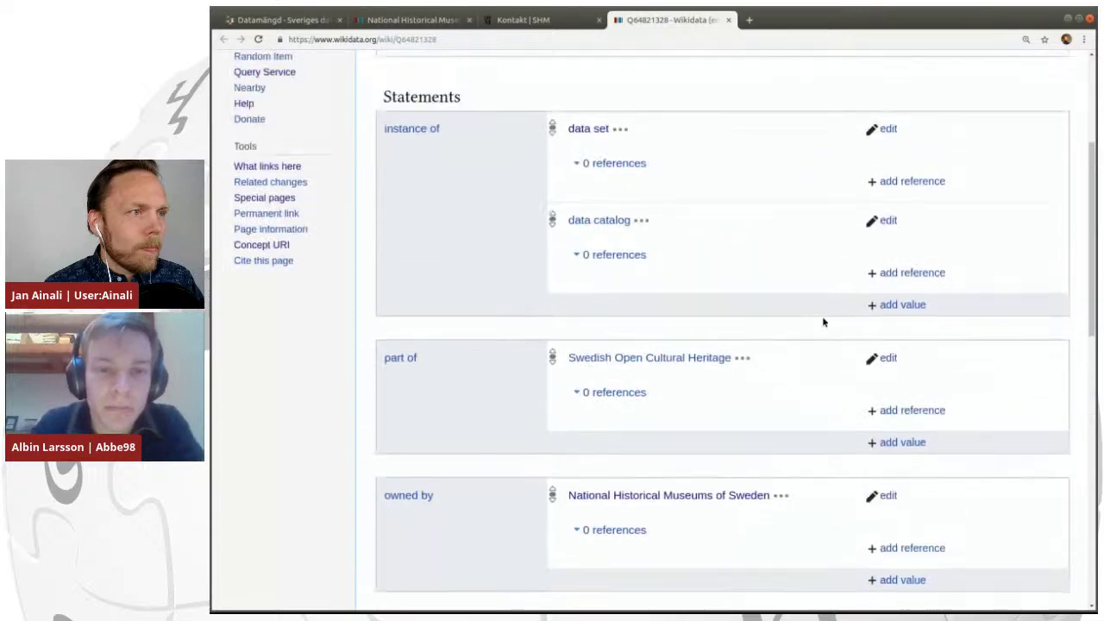
{"action": "scroll", "coordinate": [822, 322], "scroll_direction": "up", "scroll_amount": 3}
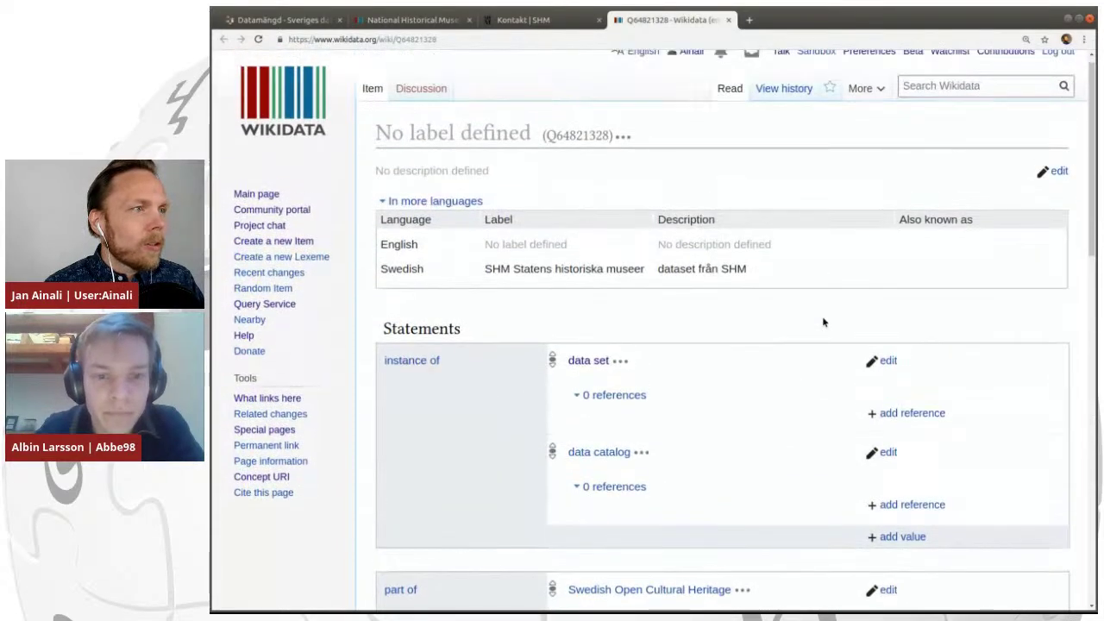
{"action": "scroll", "coordinate": [737, 305], "scroll_direction": "down", "scroll_amount": 5}
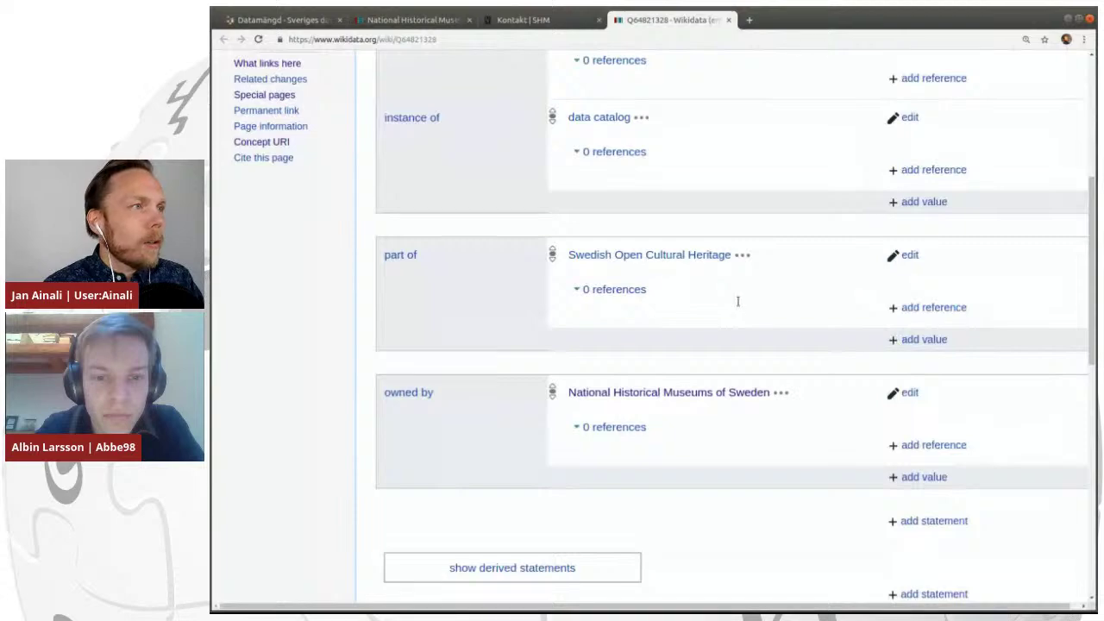
Return to the National Historical Museums of Sweden item and start a new statement with the property owner of.
{"action": "key", "text": "ctrl+Page_Up"}
{"action": "key", "text": "ctrl+Page_Up"}
{"action": "scroll", "coordinate": [708, 295], "scroll_direction": "down", "scroll_amount": 1}
{"action": "scroll", "coordinate": [709, 295], "scroll_direction": "right", "scroll_amount": 1}
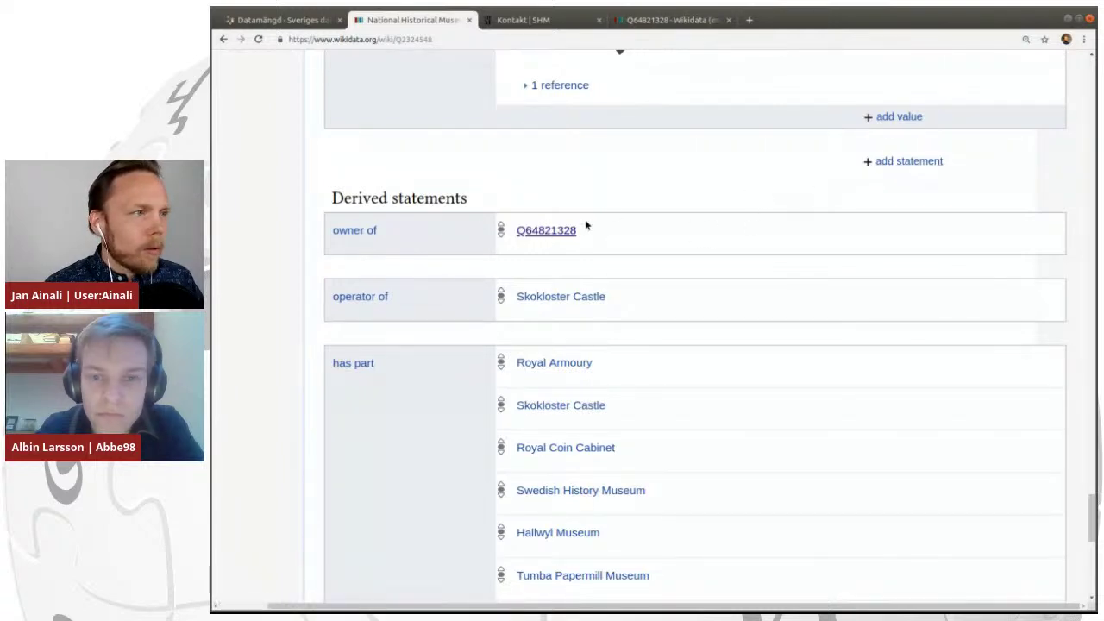
{"action": "left_click", "coordinate": [884, 164]}
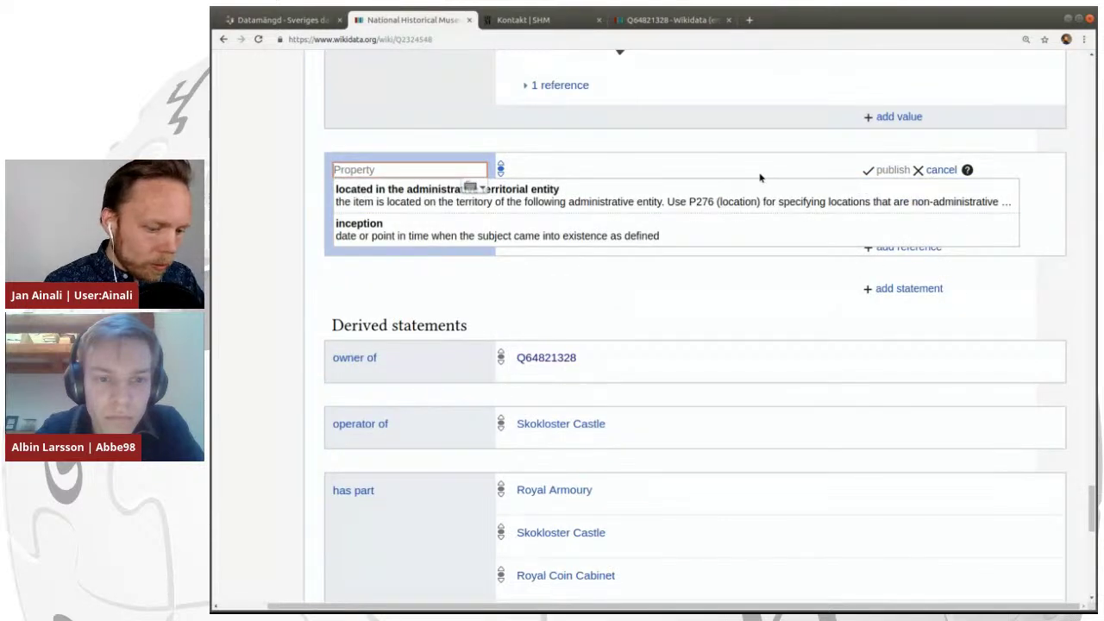
{"action": "type", "text": "owner"}
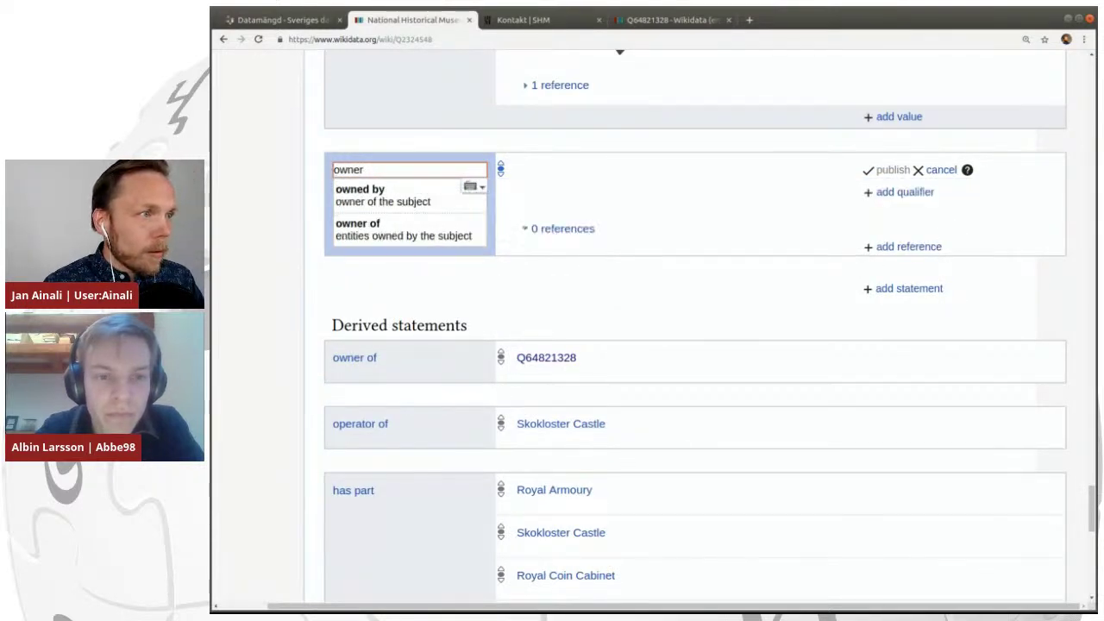
{"action": "left_click", "coordinate": [474, 229]}
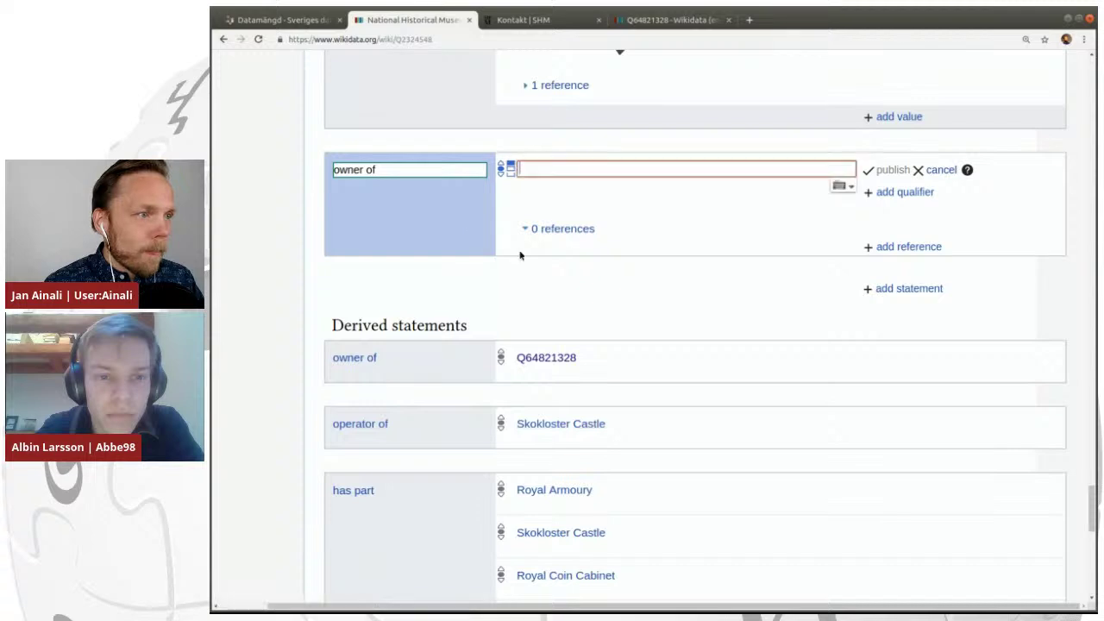
Copy Q64821328 from the derived statements as the value of the new owner of statement and publish it.
{"action": "left_click", "coordinate": [565, 359]}
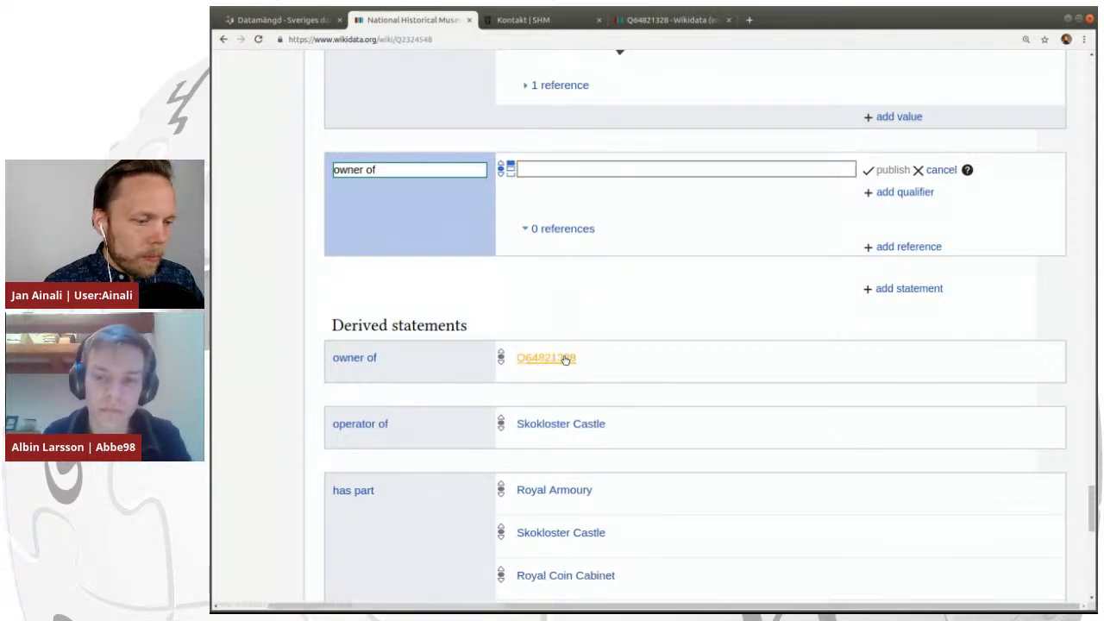
{"action": "double_click", "coordinate": [581, 361]}
{"action": "key", "text": "ctrl+c"}
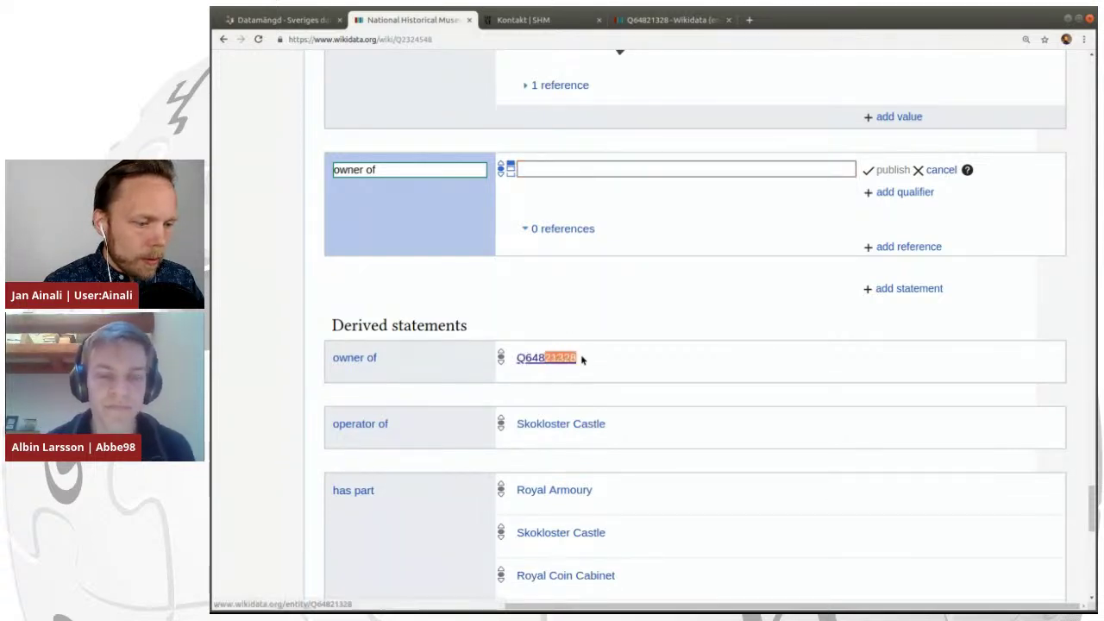
{"action": "left_click", "coordinate": [785, 168]}
{"action": "key", "text": "ctrl+v"}
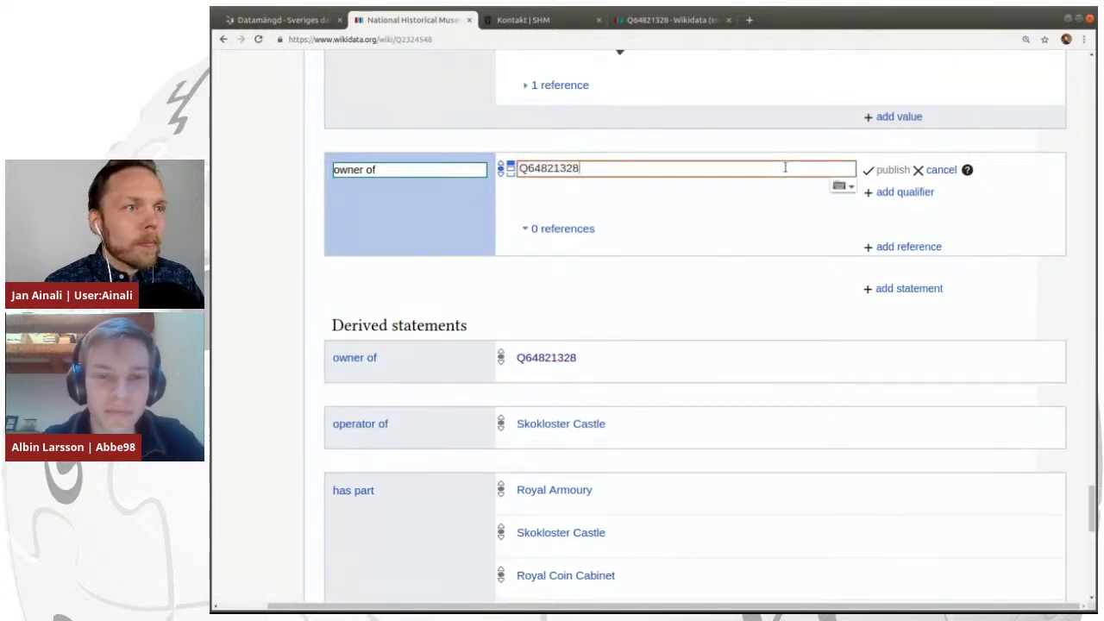
{"action": "left_click", "coordinate": [771, 191]}
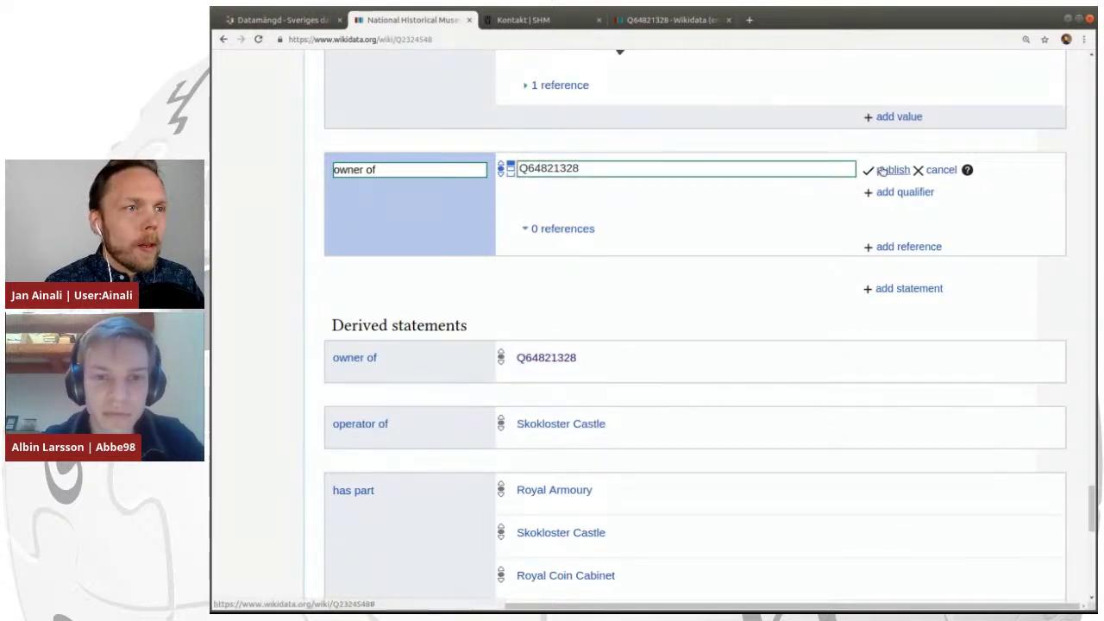
{"action": "left_click", "coordinate": [891, 171]}
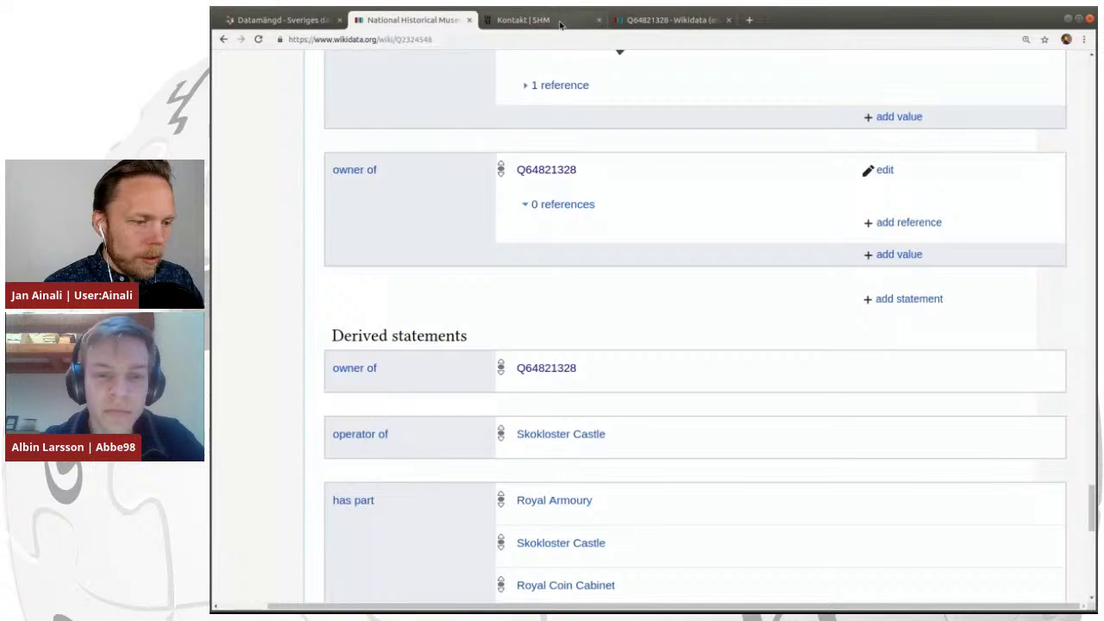
Close the Kontakt page and, from the Q64821328 item, search Wikidata for the project page Wikidata:Cradle.
{"action": "left_click", "coordinate": [599, 20]}
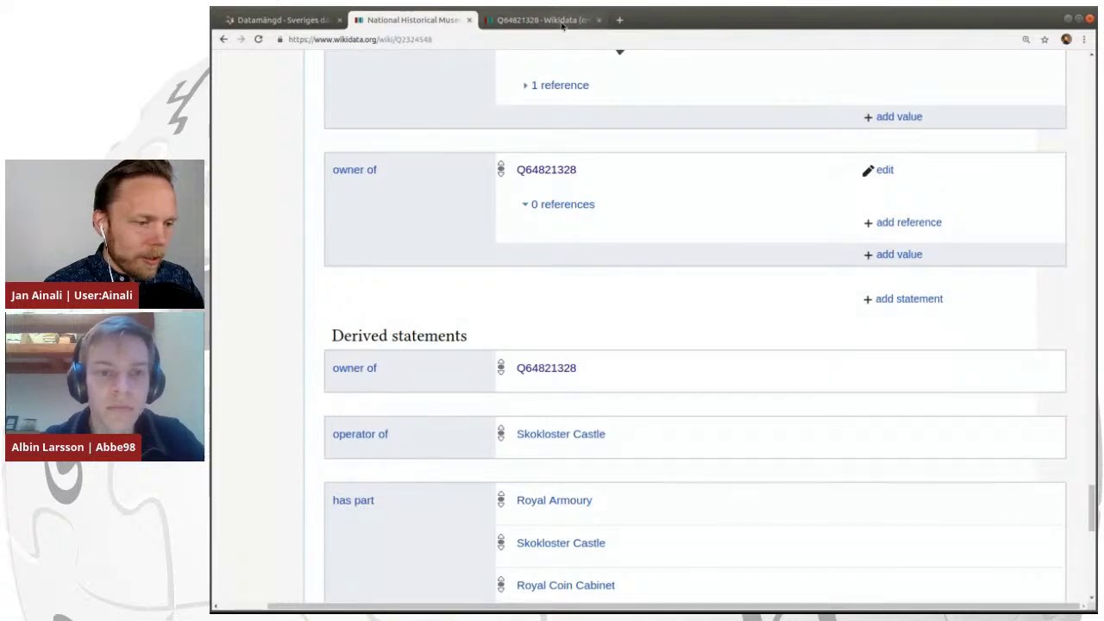
{"action": "left_click", "coordinate": [561, 19]}
{"action": "scroll", "coordinate": [469, 197], "scroll_direction": "up", "scroll_amount": 5}
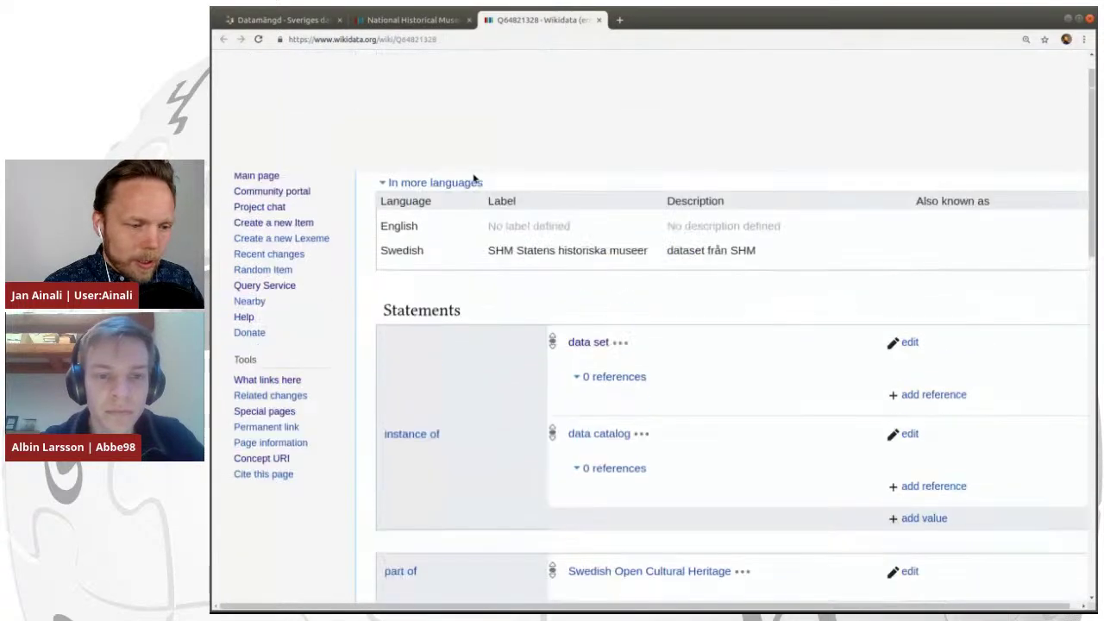
{"action": "left_click", "coordinate": [925, 99]}
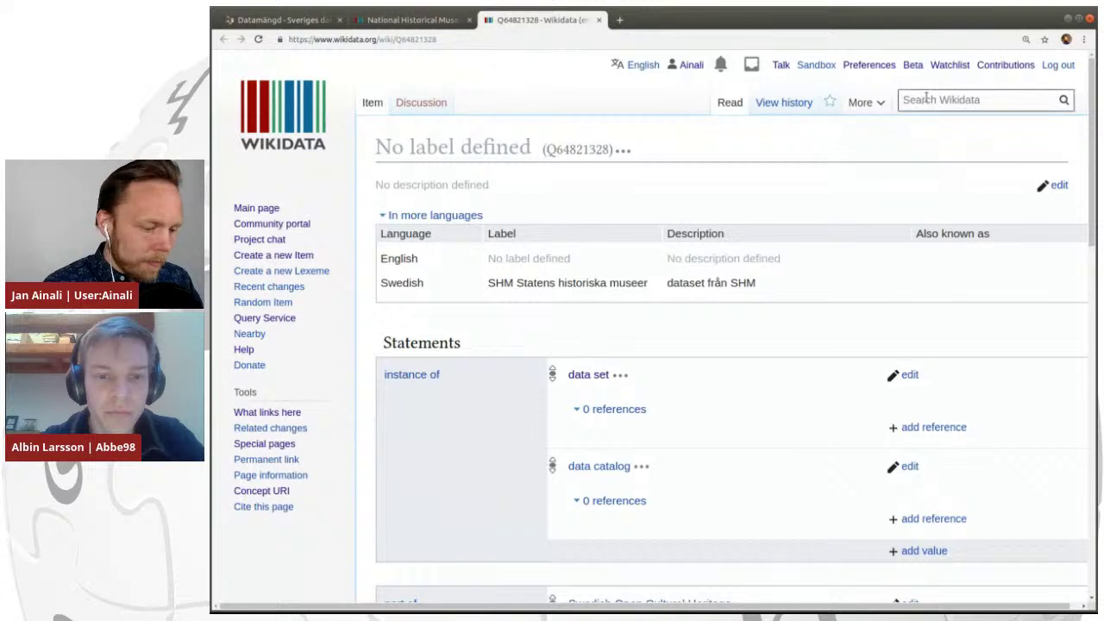
{"action": "type", "text": "Wikida"}
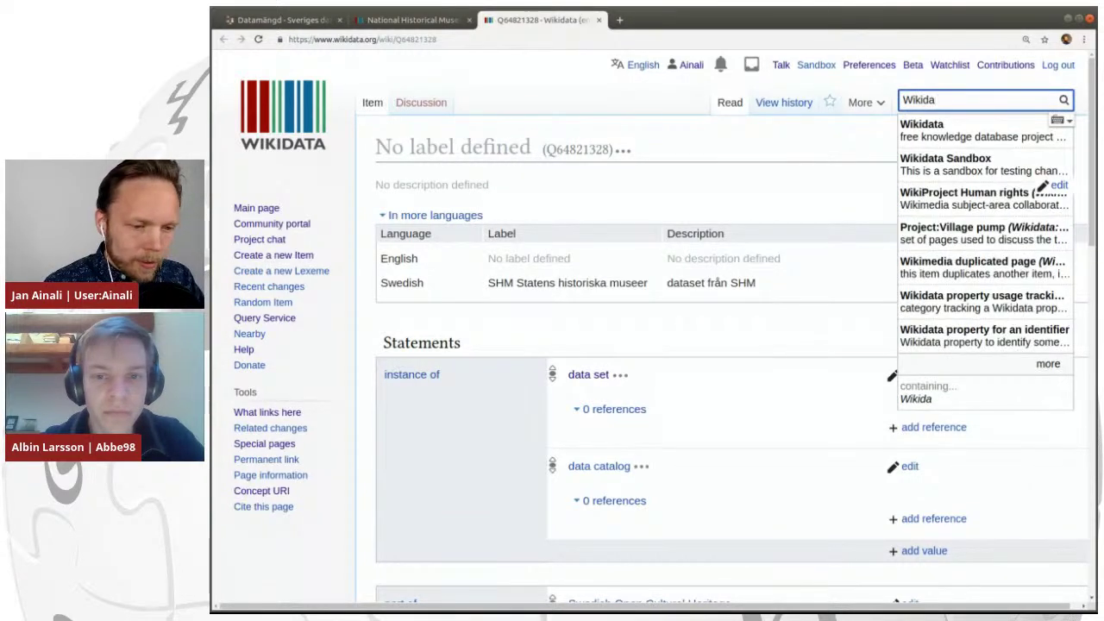
{"action": "type", "text": "te"}
{"action": "key", "text": "BackSpace"}
{"action": "key", "text": "BackSpace"}
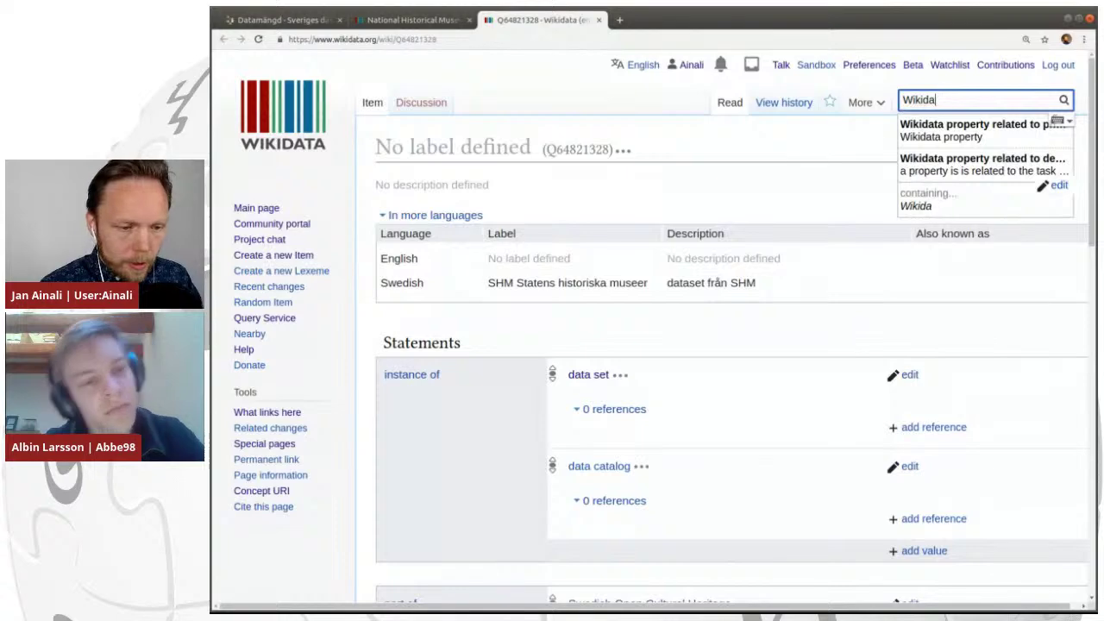
{"action": "type", "text": "ta:C"}
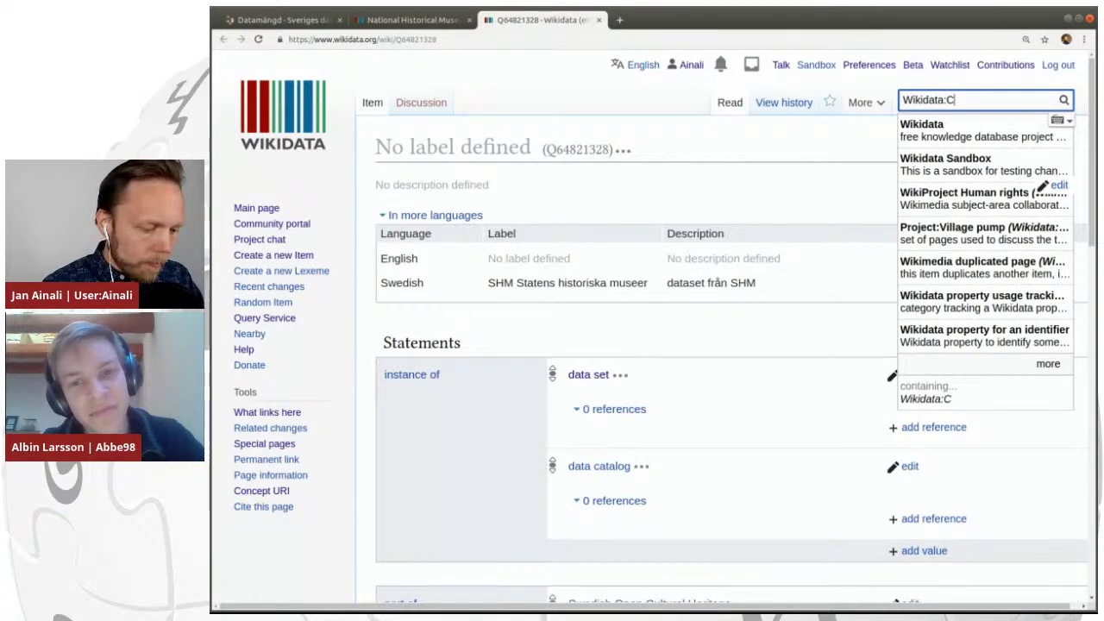
{"action": "type", "text": "radle"}
{"action": "key", "text": "Return"}
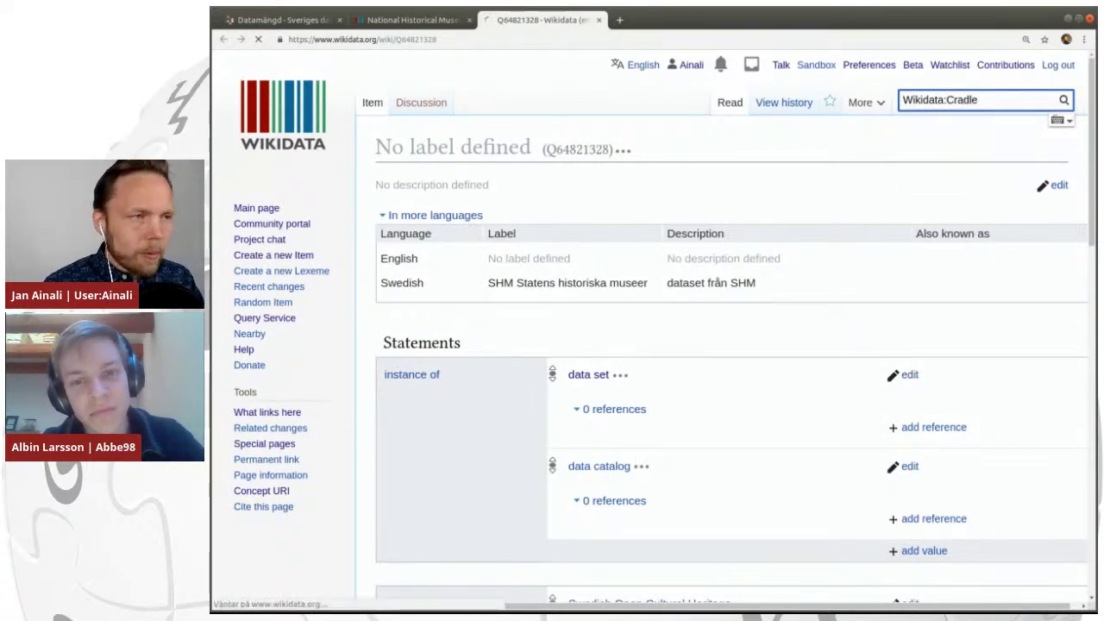
Look through the Wikidata:Cradle contents list for a form suited to open data sets.
{"action": "mouse_move", "coordinate": [850, 110]}
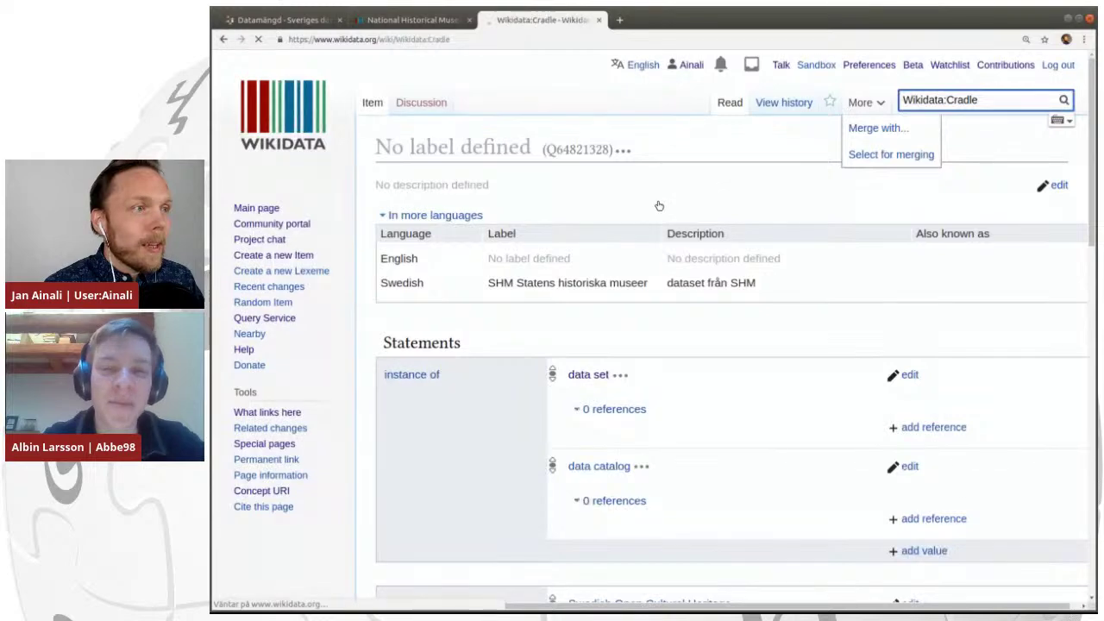
{"action": "scroll", "coordinate": [652, 245], "scroll_direction": "down", "scroll_amount": 8}
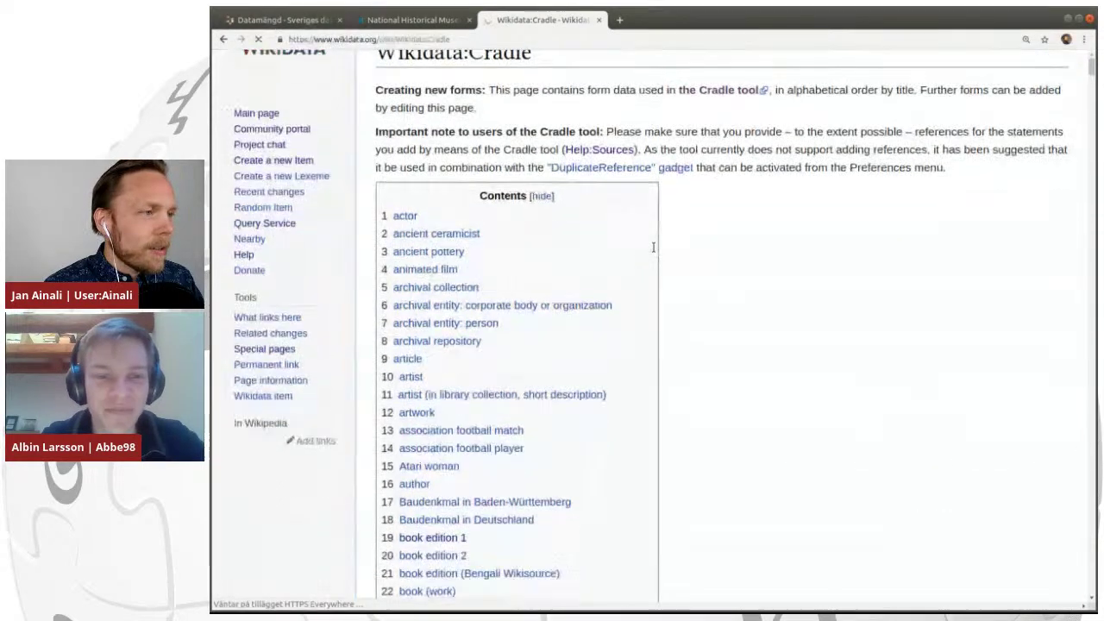
{"action": "scroll", "coordinate": [653, 247], "scroll_direction": "down", "scroll_amount": 10}
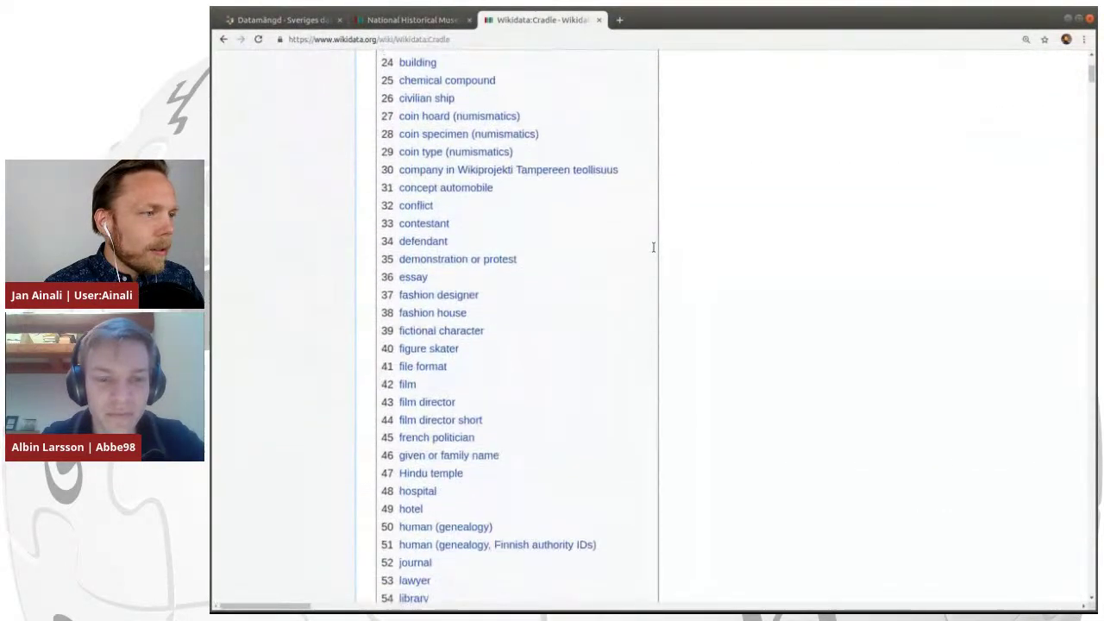
{"action": "scroll", "coordinate": [653, 249], "scroll_direction": "down", "scroll_amount": 3}
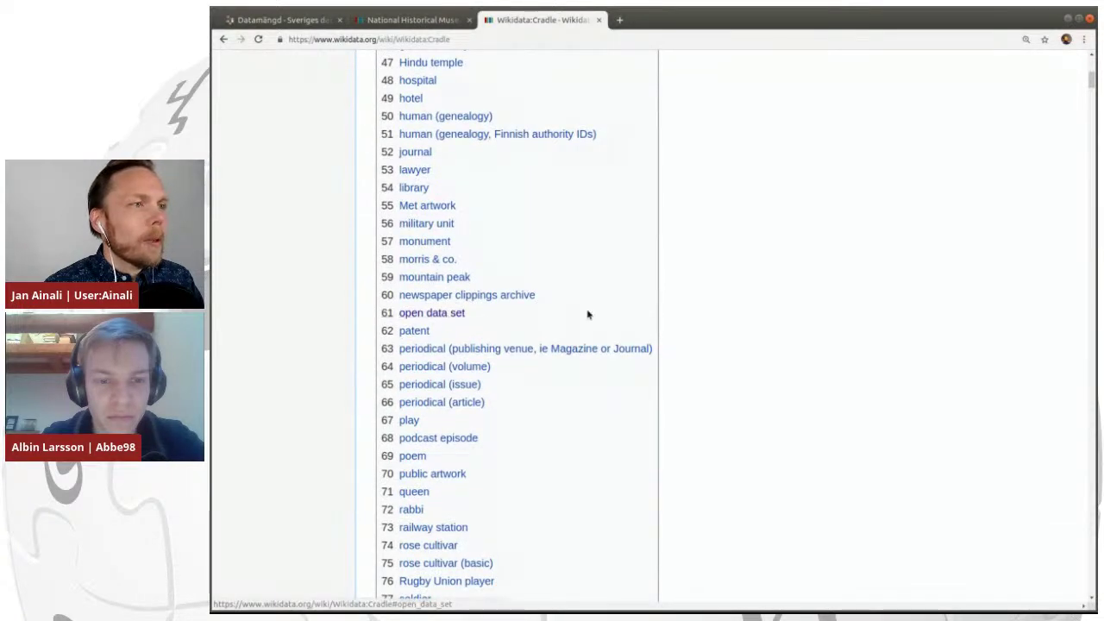
{"action": "scroll", "coordinate": [586, 314], "scroll_direction": "up", "scroll_amount": 13}
{"action": "scroll", "coordinate": [587, 314], "scroll_direction": "up", "scroll_amount": 10}
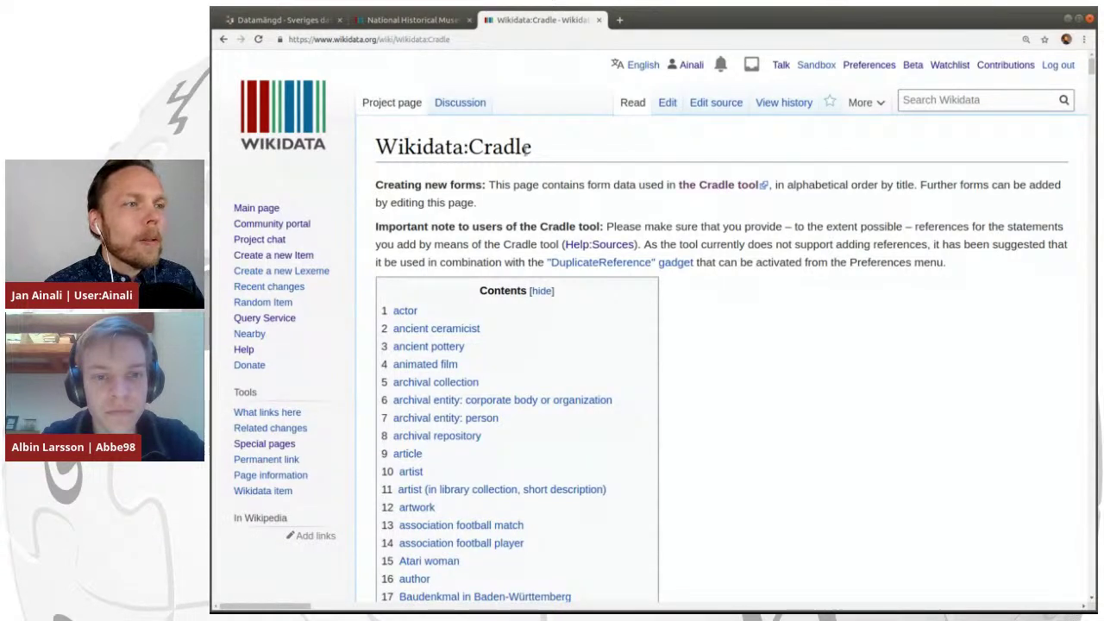
Open the Cradle tool and choose its open data set form.
{"action": "left_click", "coordinate": [702, 187]}
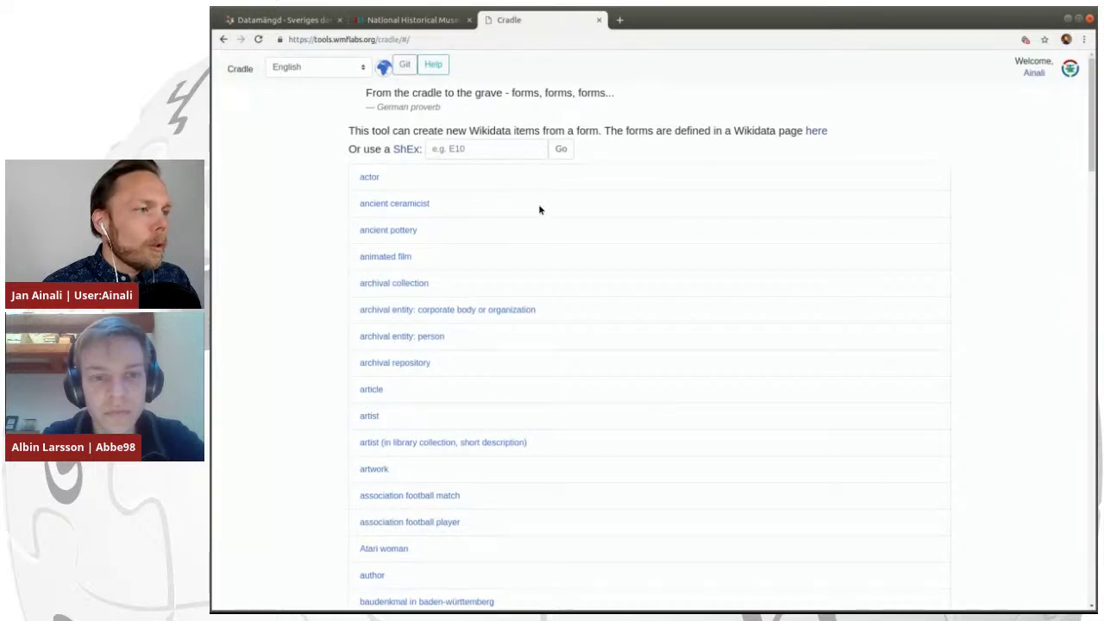
{"action": "scroll", "coordinate": [539, 209], "scroll_direction": "down", "scroll_amount": 6}
{"action": "scroll", "coordinate": [539, 210], "scroll_direction": "down", "scroll_amount": 12}
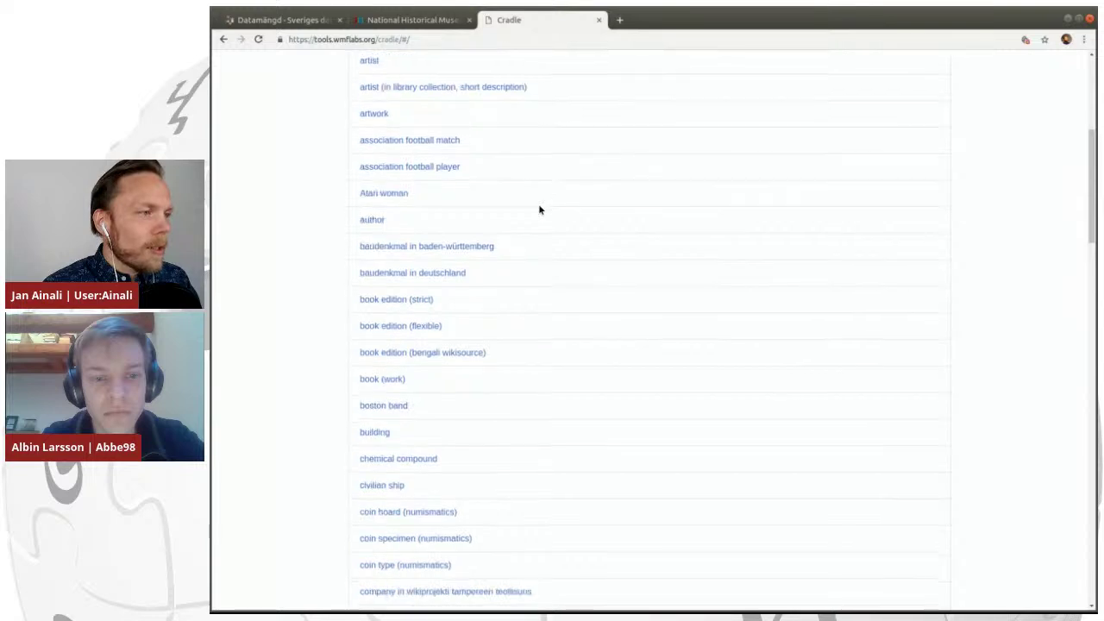
{"action": "scroll", "coordinate": [539, 210], "scroll_direction": "down", "scroll_amount": 11}
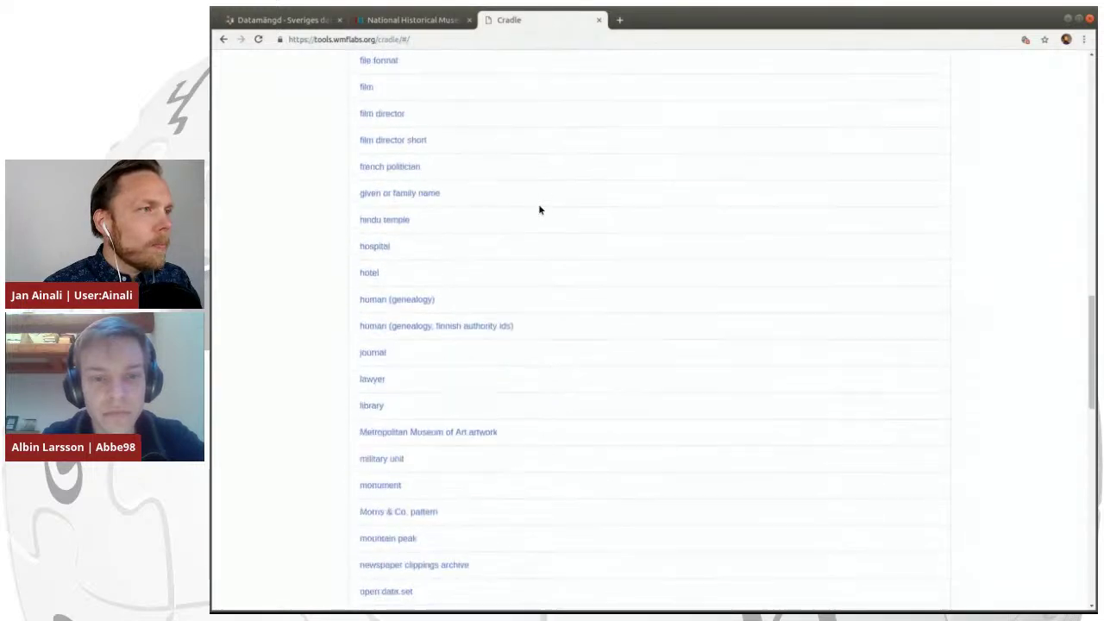
{"action": "scroll", "coordinate": [539, 209], "scroll_direction": "up", "scroll_amount": 1}
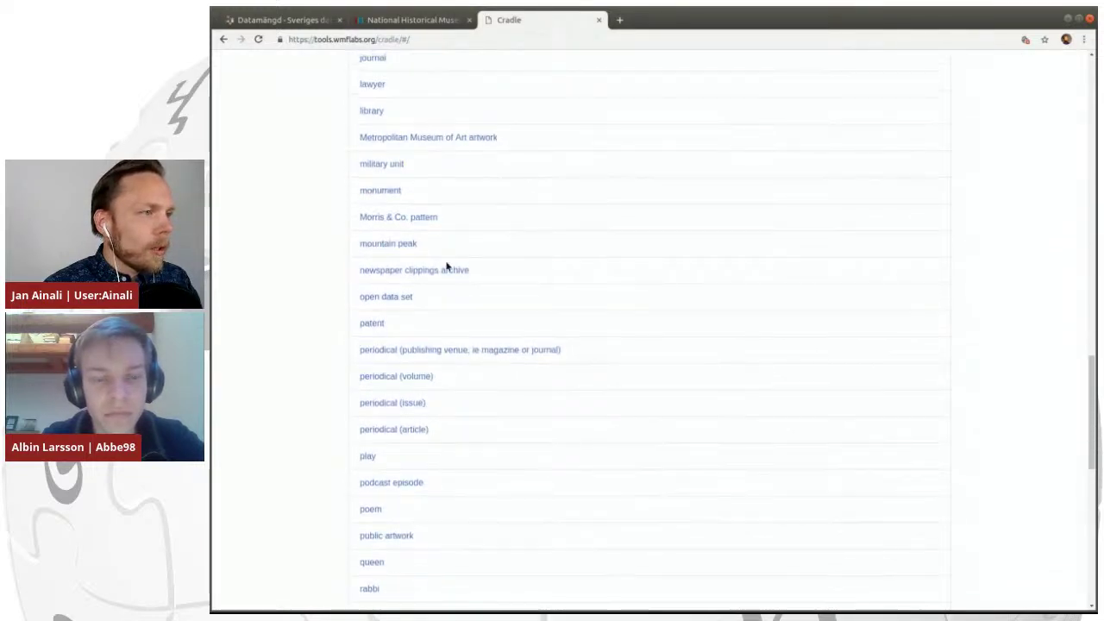
{"action": "left_click", "coordinate": [385, 296]}
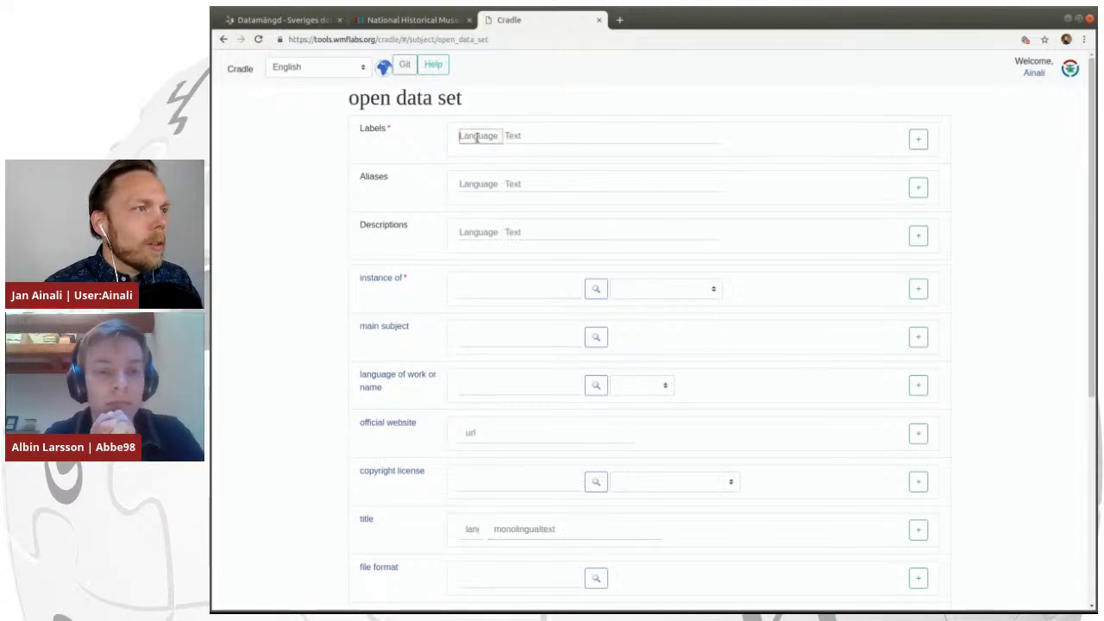
Add a Swedish (sv) label to the open data set form, copying "SHM, platser" from the dataset's Sveriges dataportal page.
{"action": "type", "text": "sv"}
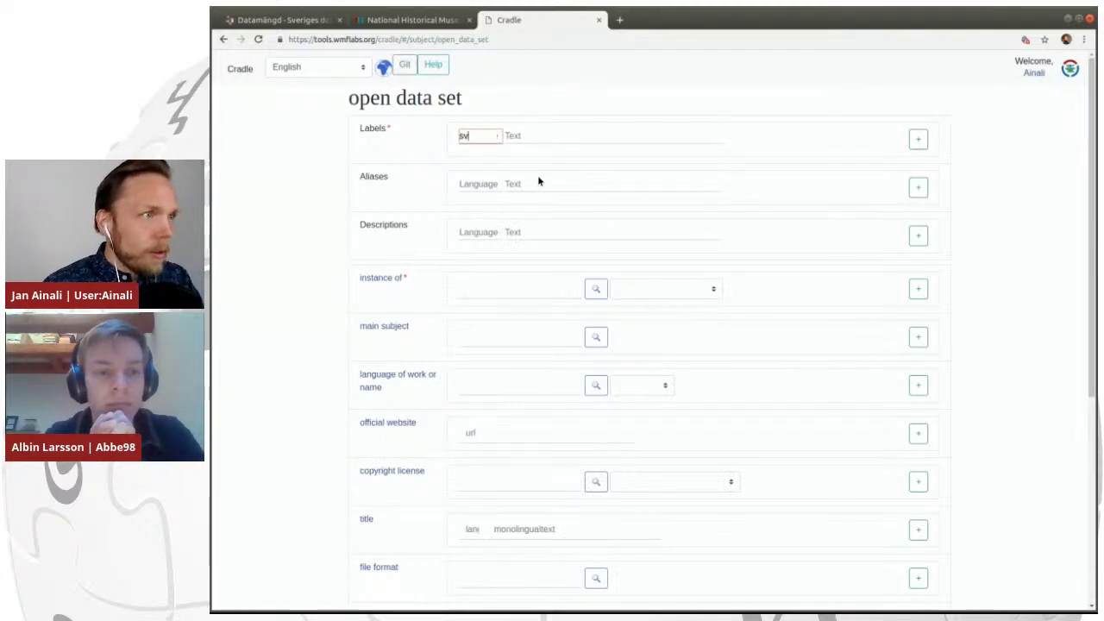
{"action": "left_click", "coordinate": [556, 137]}
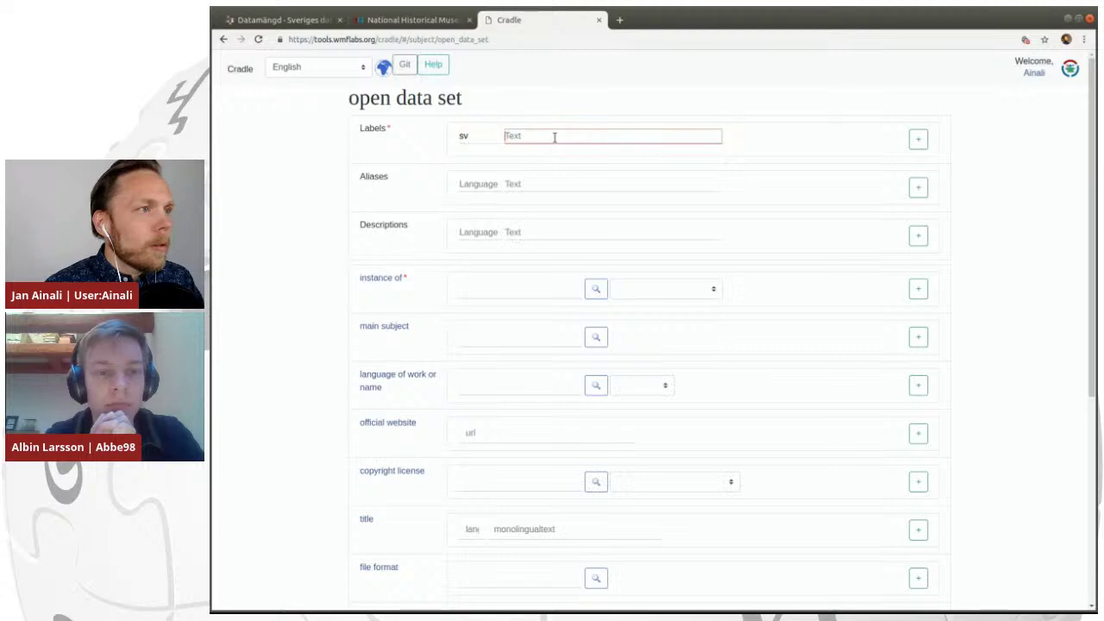
{"action": "left_click", "coordinate": [290, 21]}
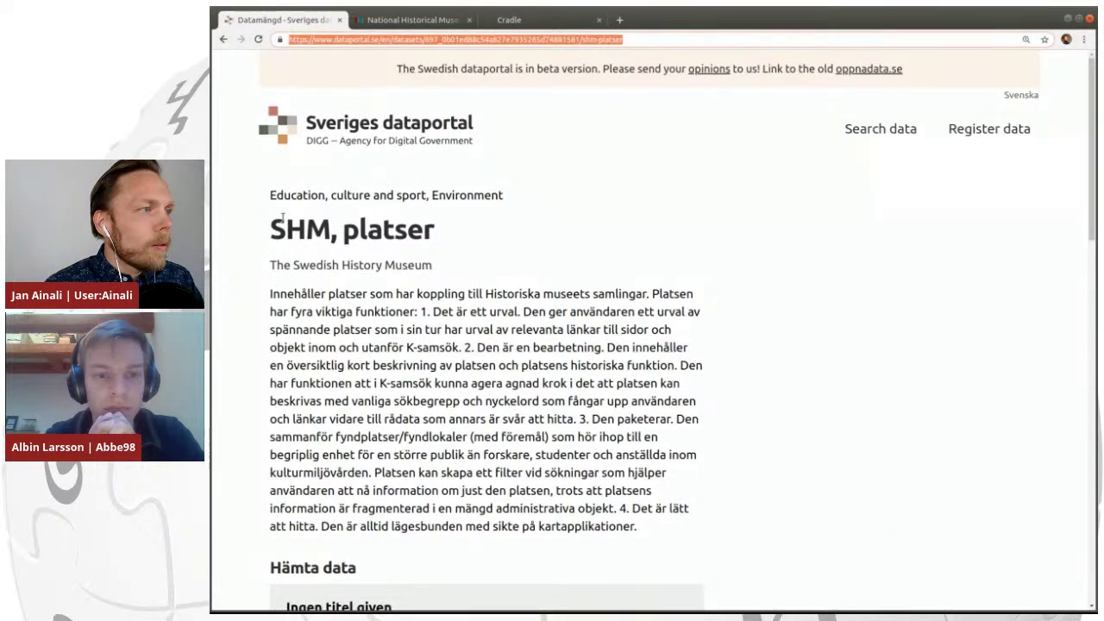
{"action": "left_click_drag", "start_coordinate": [271, 226], "coordinate": [434, 229]}
{"action": "key", "text": "ctrl+c"}
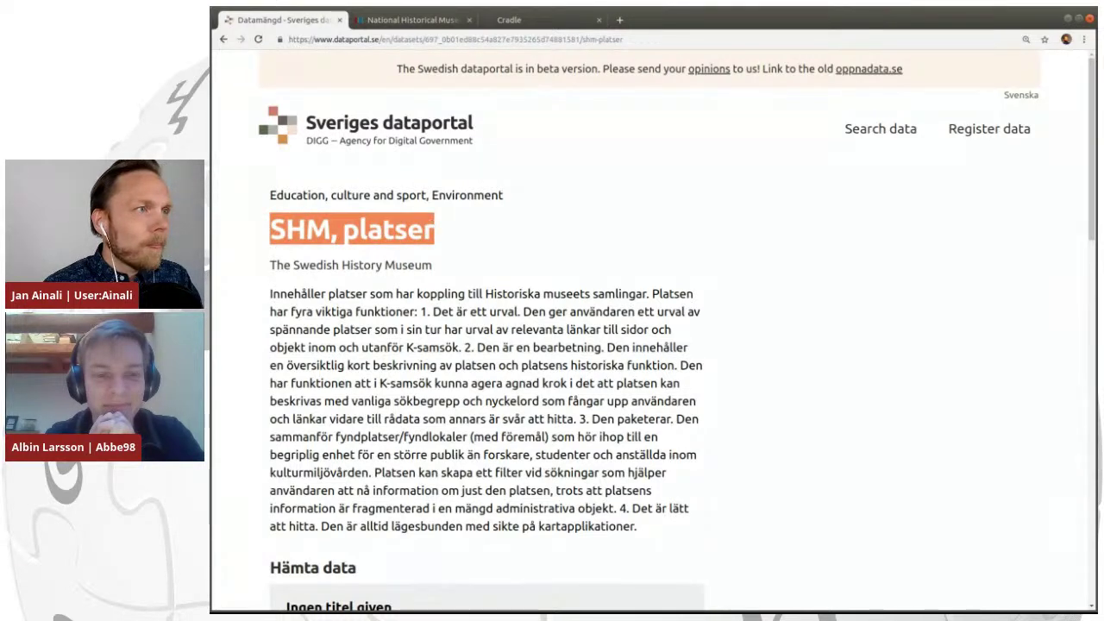
{"action": "key", "text": "ctrl+shift+Tab"}
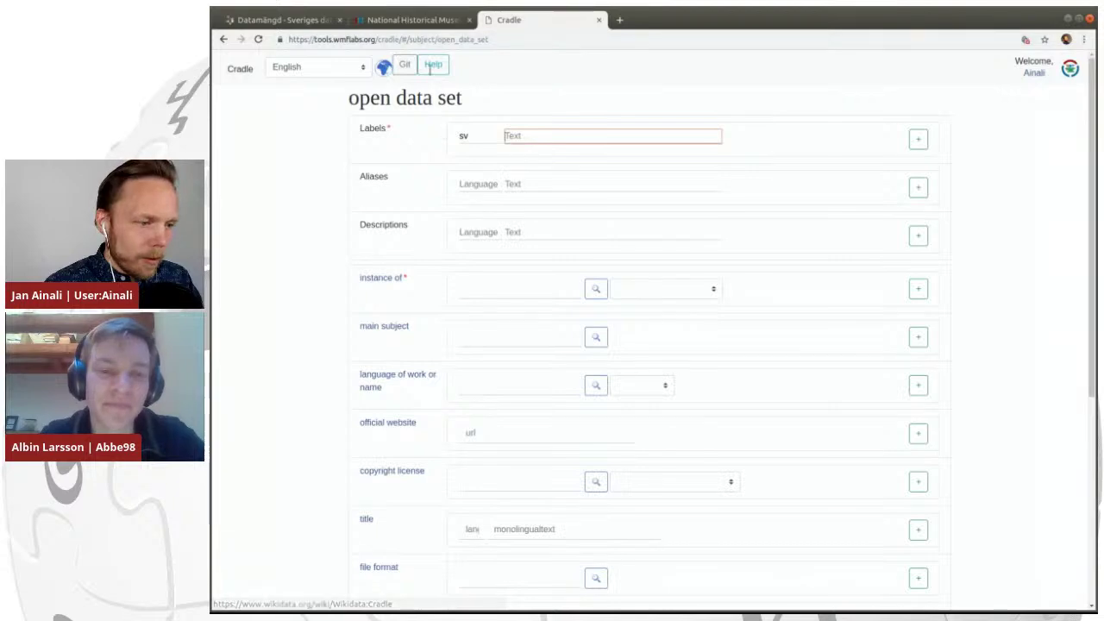
{"action": "left_click", "coordinate": [422, 20]}
{"action": "left_click_drag", "start_coordinate": [421, 21], "coordinate": [429, 24]}
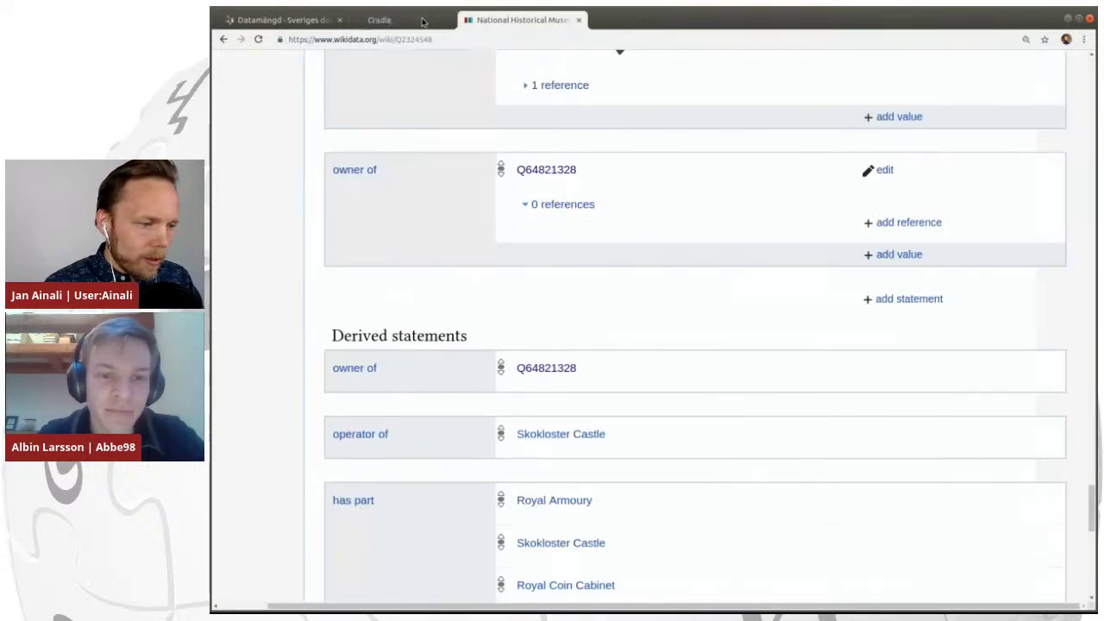
{"action": "left_click", "coordinate": [425, 23]}
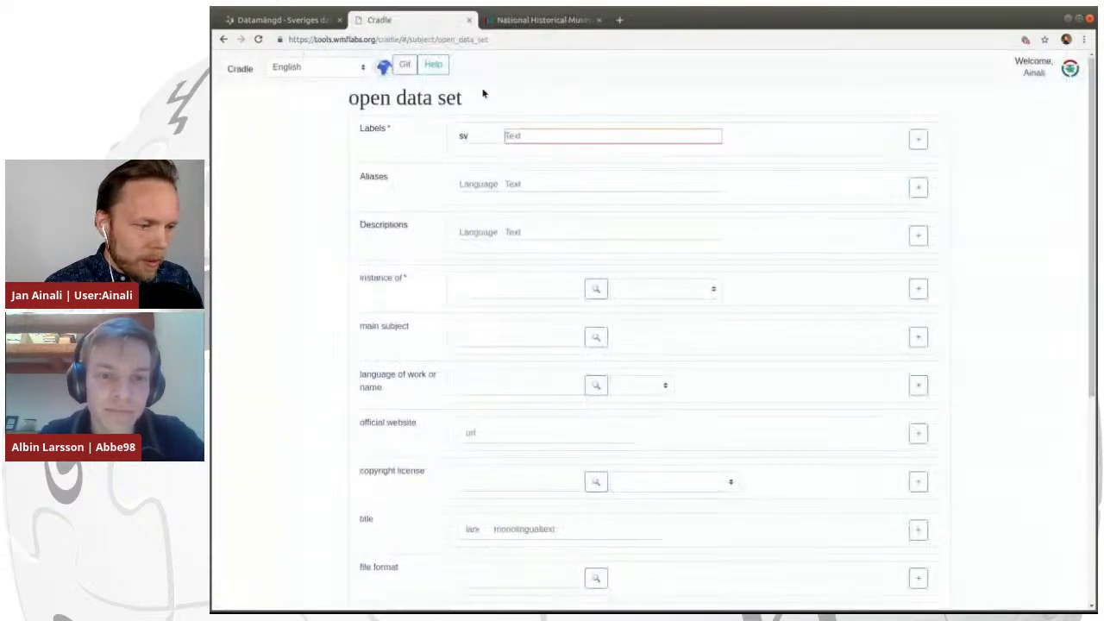
{"action": "key", "text": "ctrl+v"}
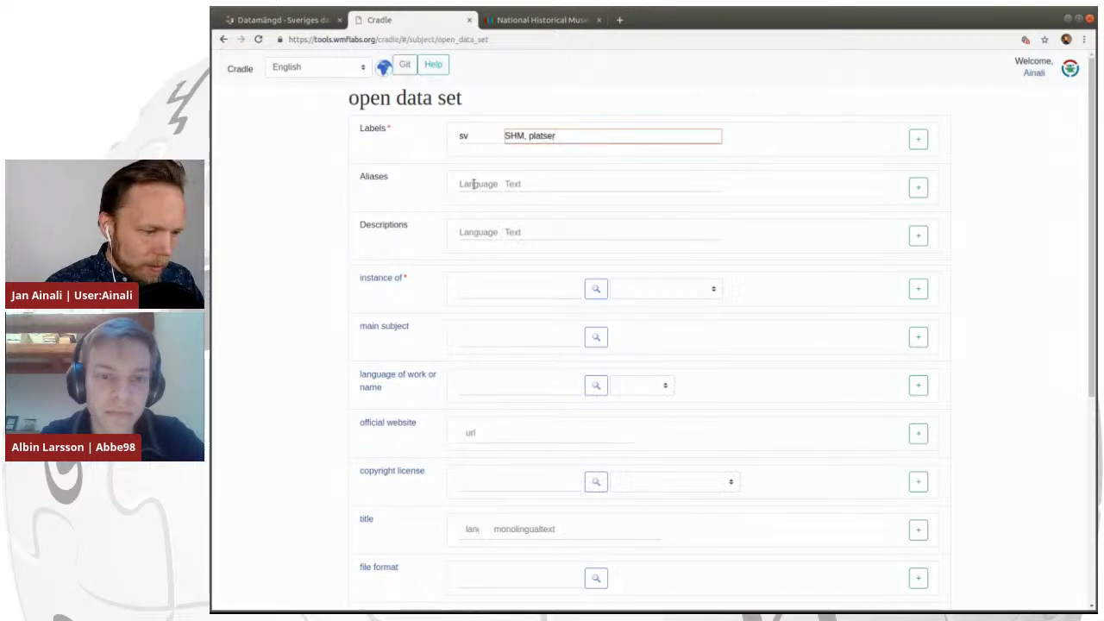
Add the Swedish (sv) description "kurerat dataset för platser i Sverige".
{"action": "left_click", "coordinate": [470, 238]}
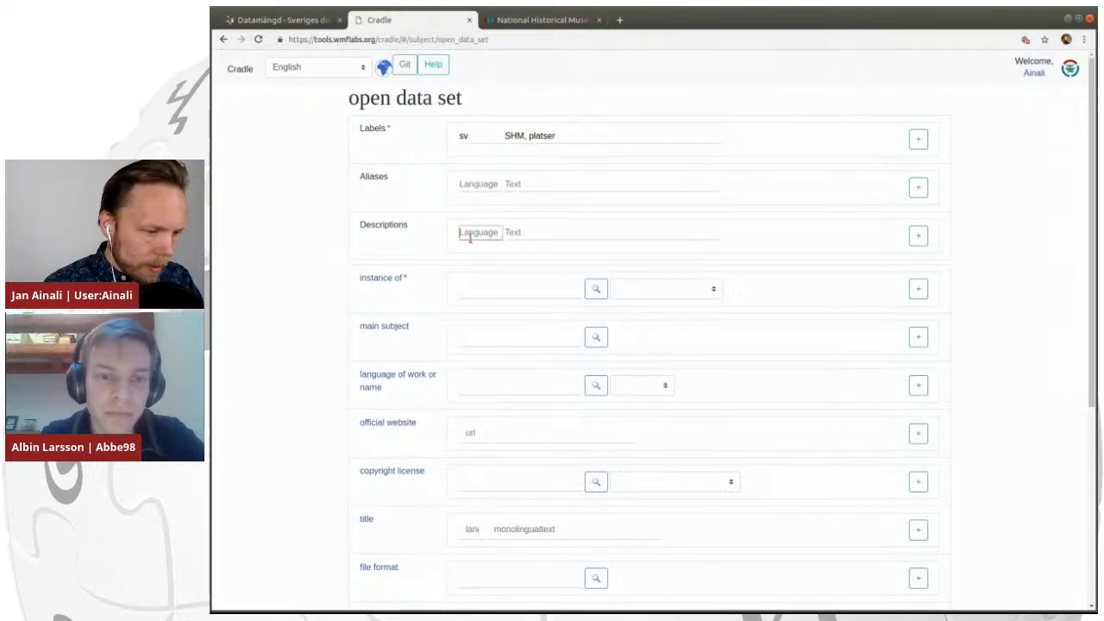
{"action": "type", "text": "sv"}
{"action": "left_click", "coordinate": [546, 232]}
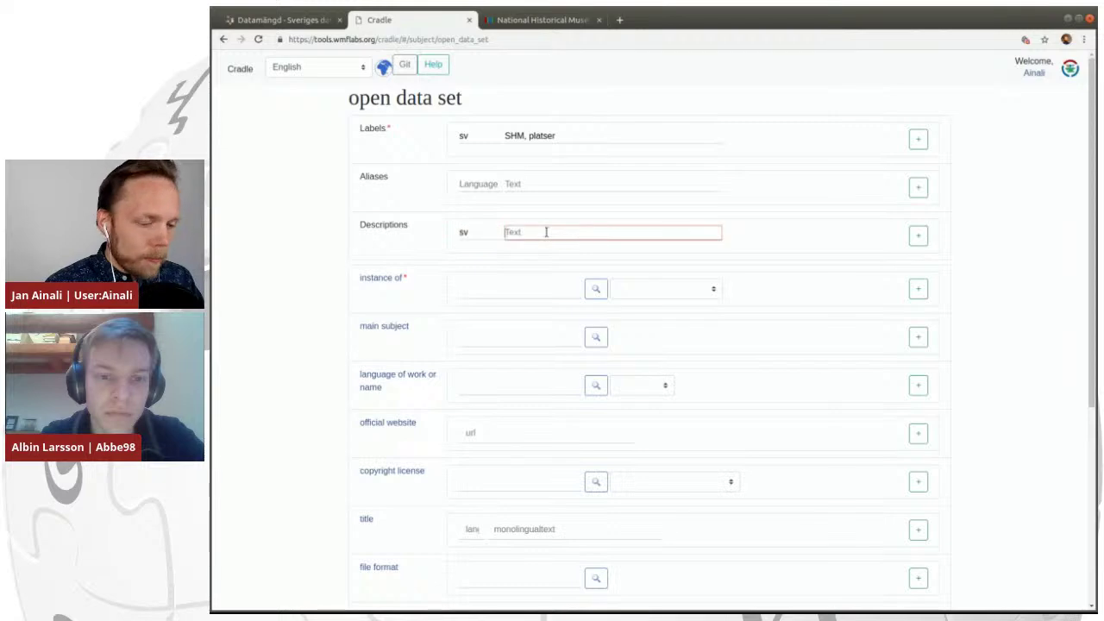
{"action": "type", "text": "k"}
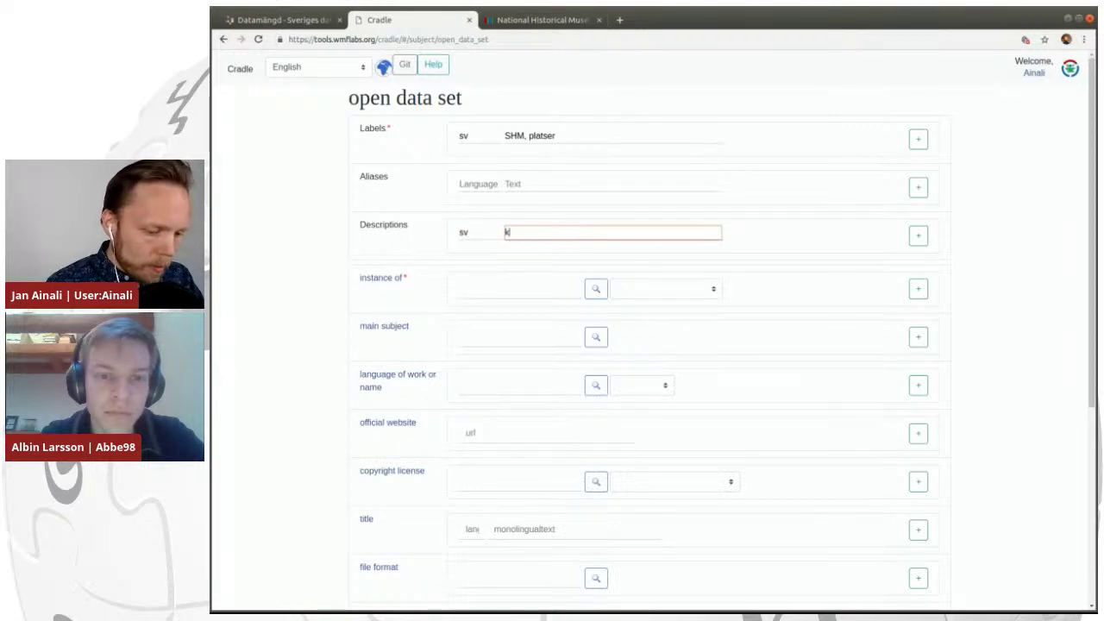
{"action": "type", "text": "urerat dataset för platser"}
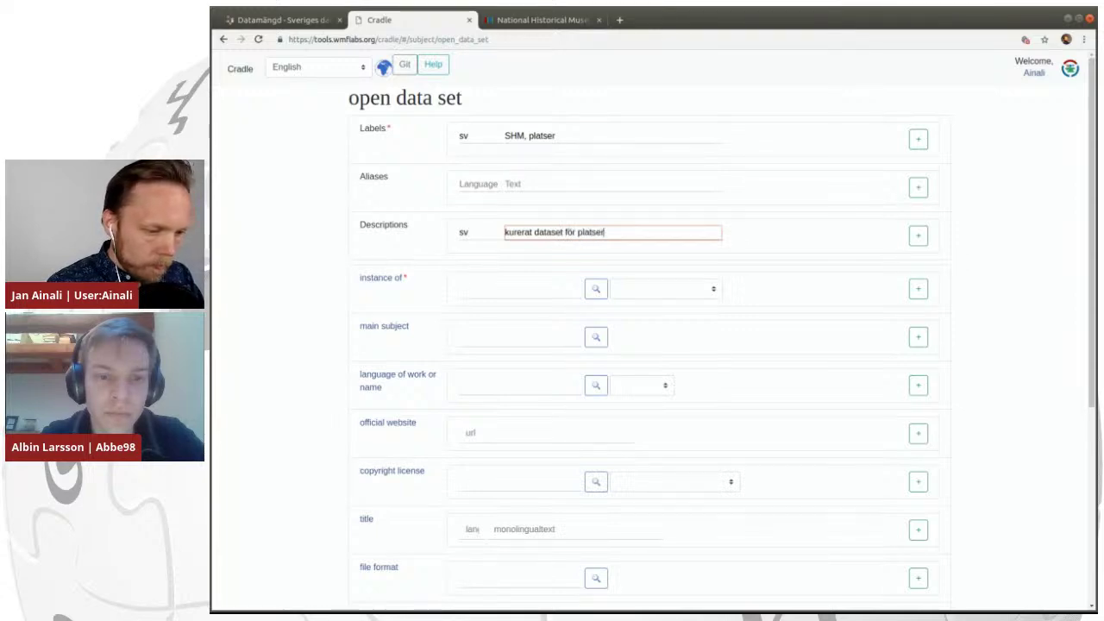
{"action": "type", "text": " i Sverige"}
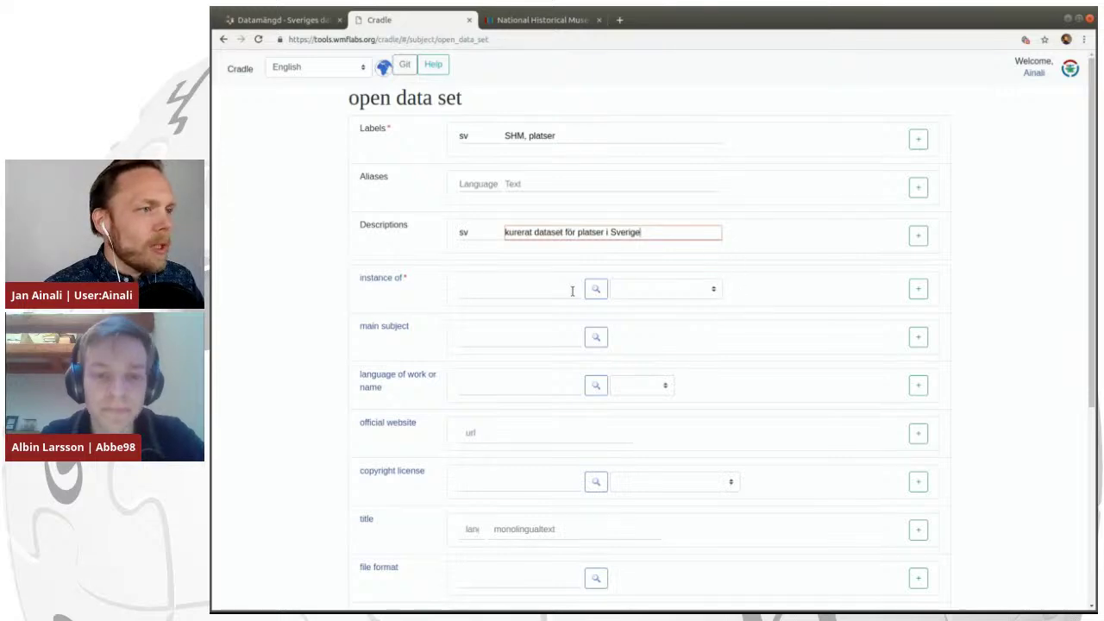
Set instance of to data set and main subject to geographic location (Q2221906).
{"action": "left_click", "coordinate": [643, 290]}
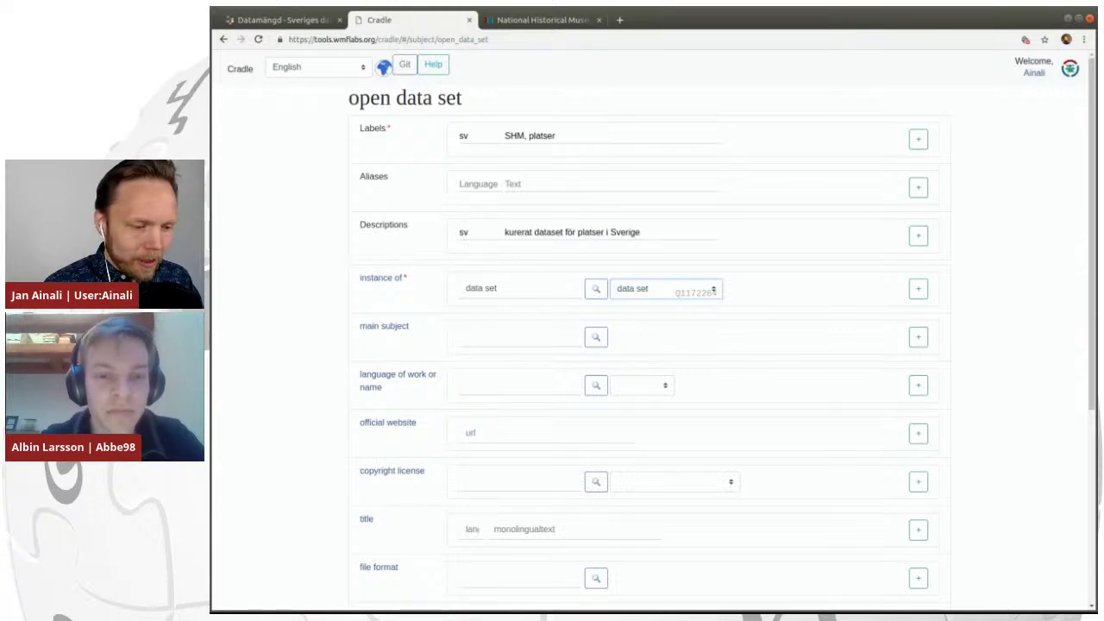
{"action": "left_click", "coordinate": [515, 336]}
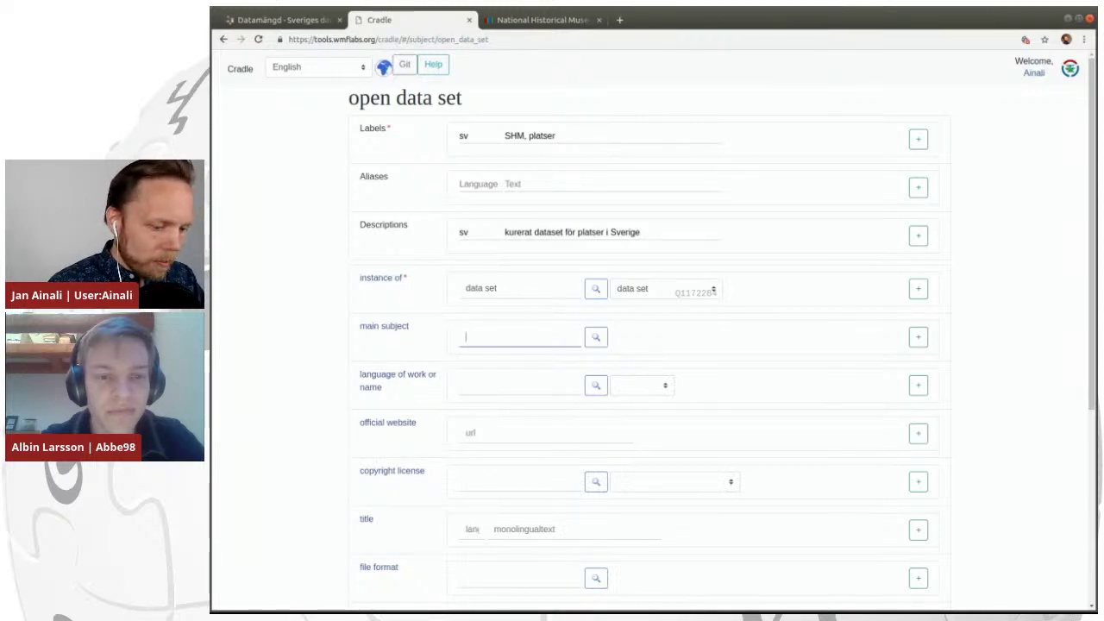
{"action": "type", "text": "geo"}
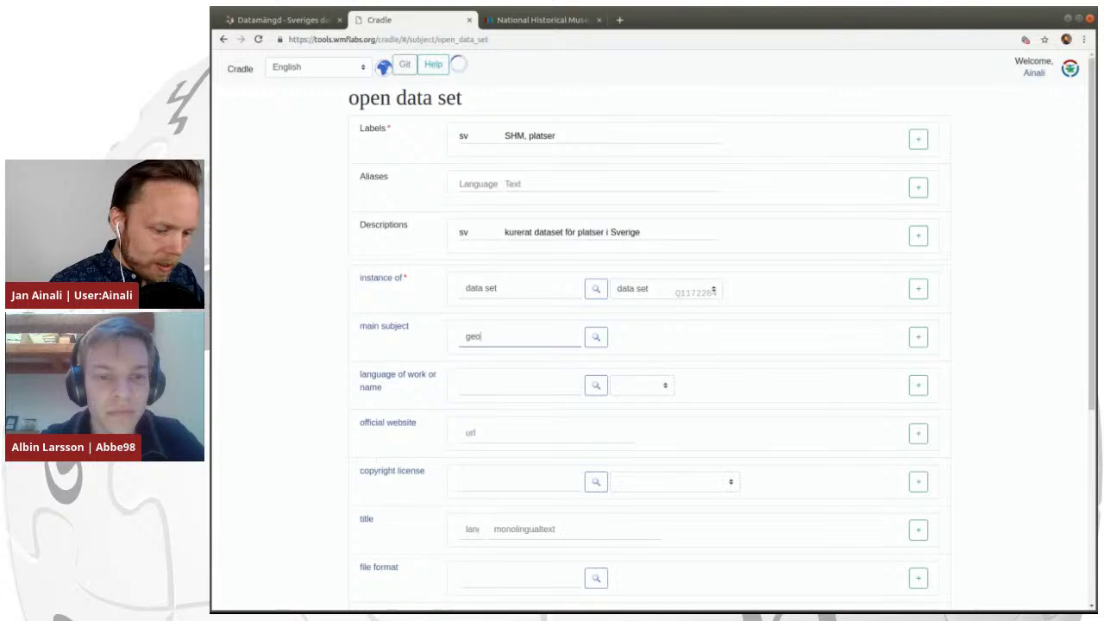
{"action": "type", "text": "gra"}
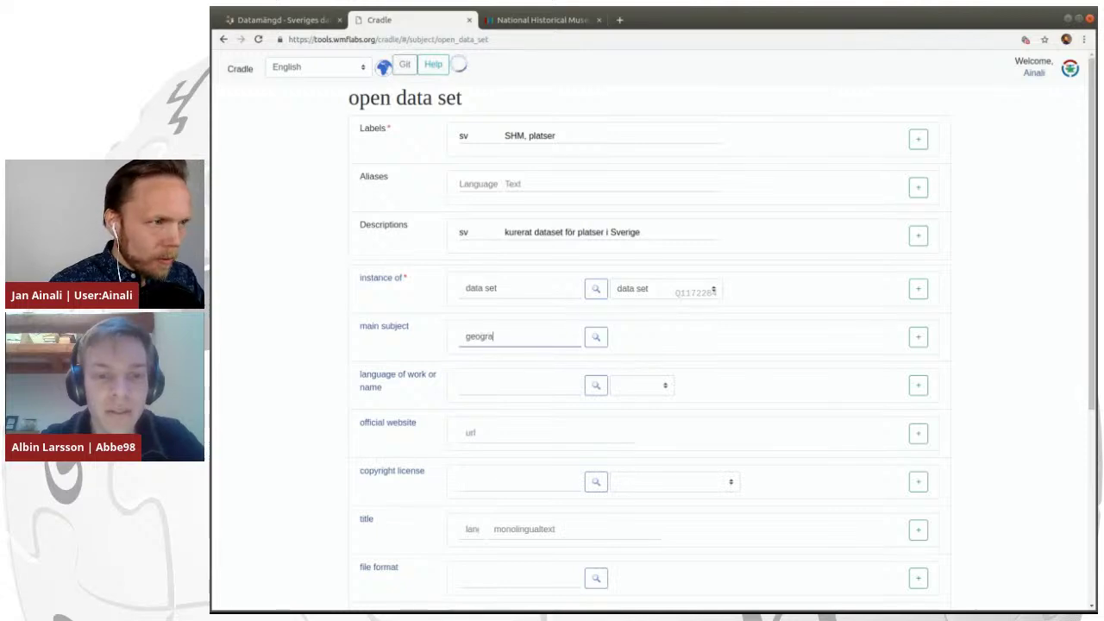
{"action": "type", "text": "ph"}
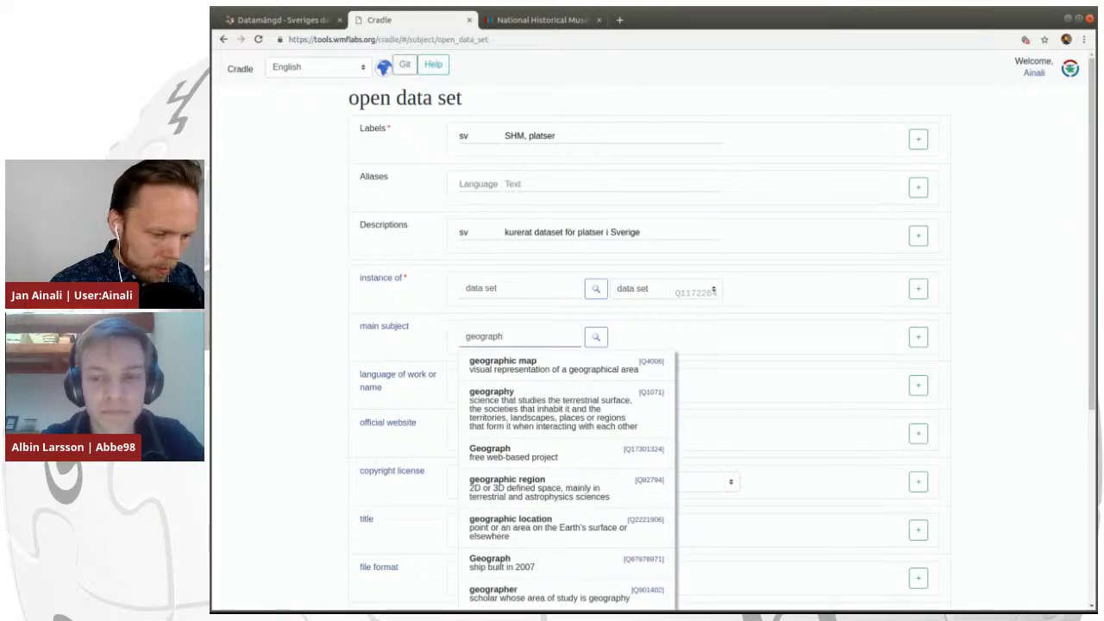
{"action": "left_click", "coordinate": [525, 526]}
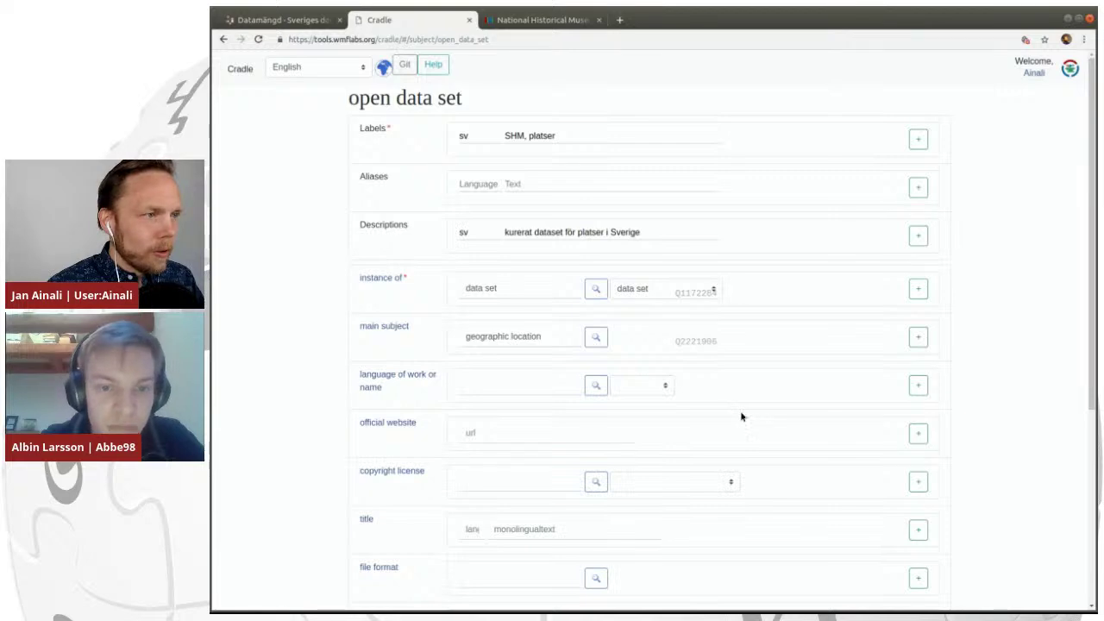
Set the language of work or name to Swedish (Q9027).
{"action": "left_click", "coordinate": [538, 383]}
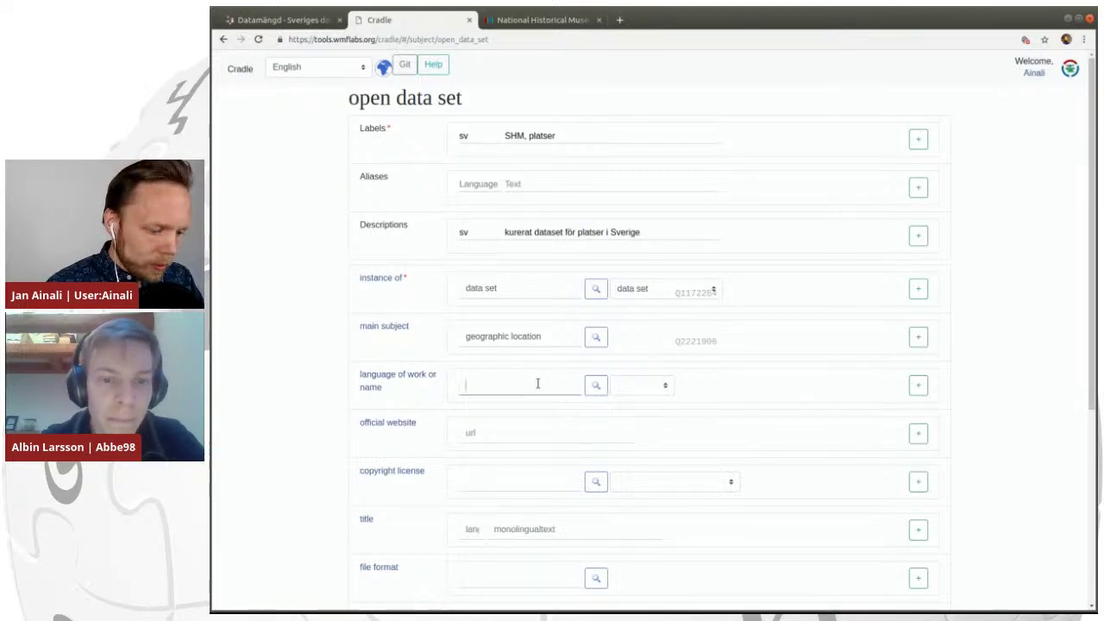
{"action": "type", "text": "s"}
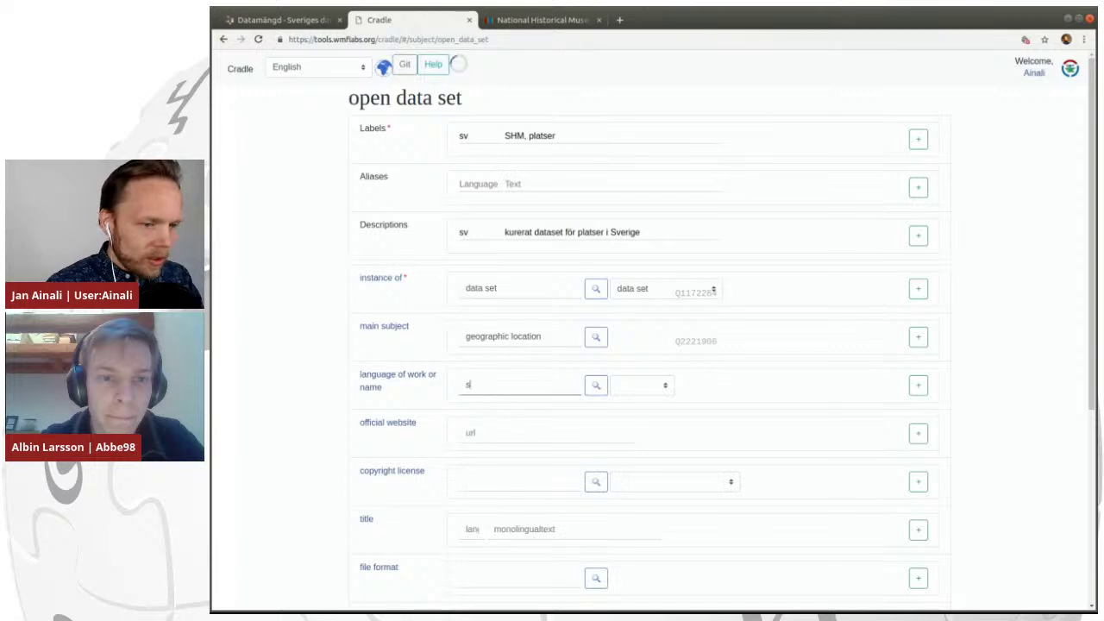
{"action": "type", "text": "wed"}
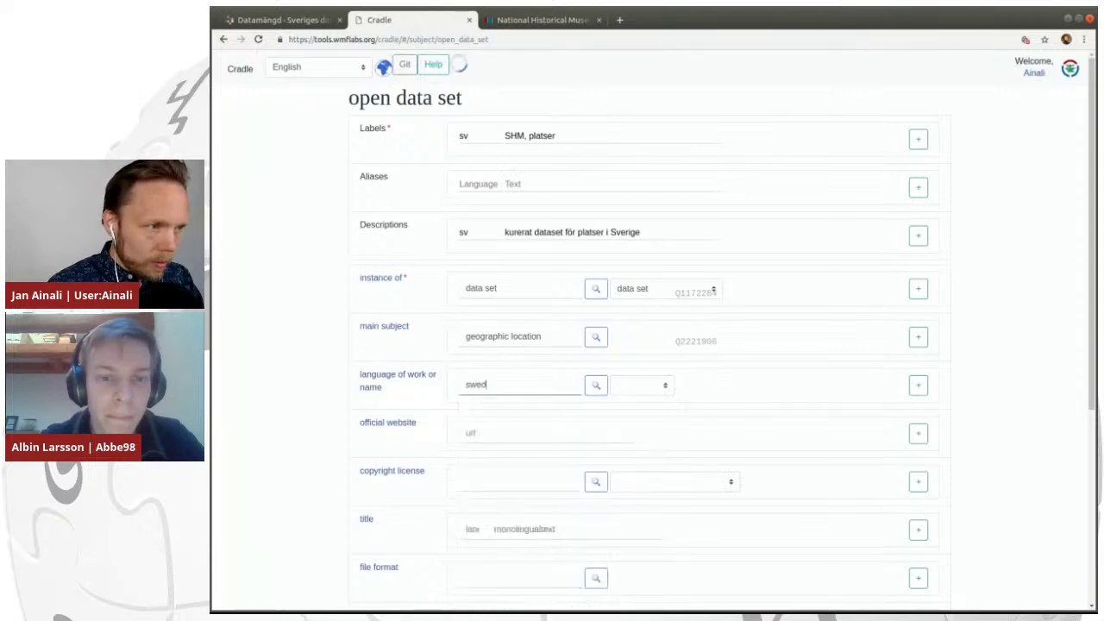
{"action": "type", "text": "ish"}
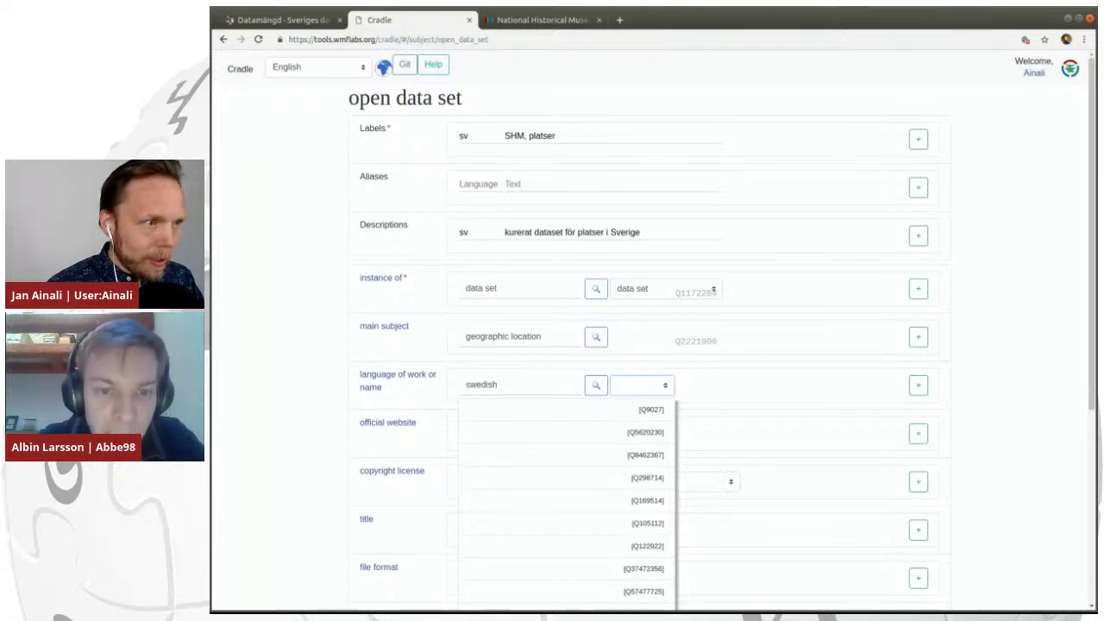
{"action": "left_click", "coordinate": [462, 408]}
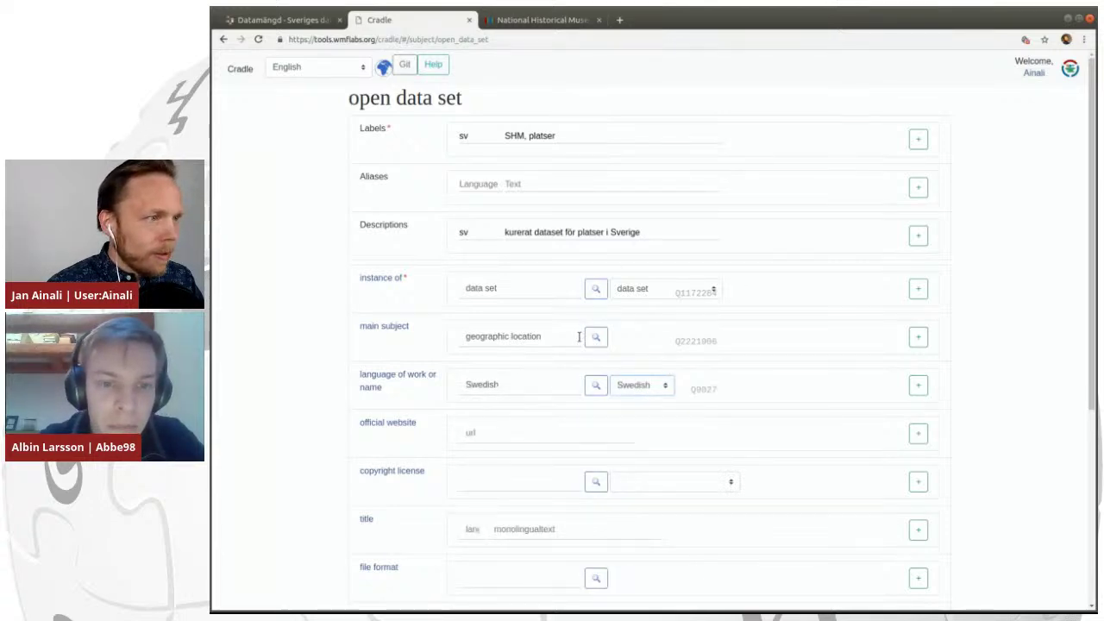
Leave the official website empty and set the copyright license to CC0.
{"action": "left_click", "coordinate": [501, 430]}
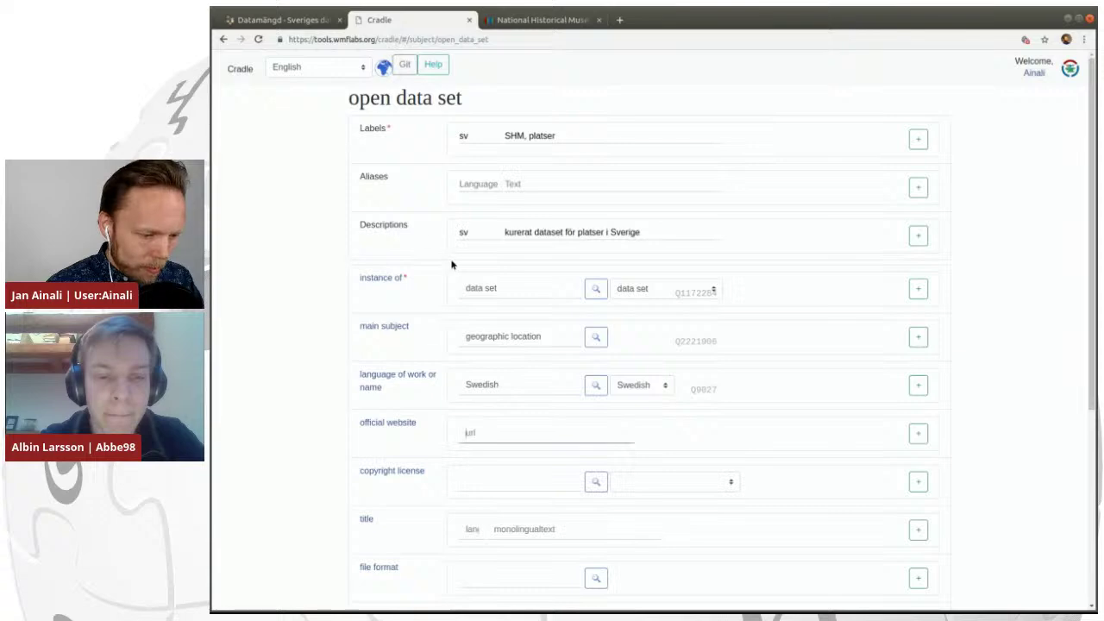
{"action": "scroll", "coordinate": [458, 316], "scroll_direction": "down", "scroll_amount": 1}
{"action": "scroll", "coordinate": [458, 316], "scroll_direction": "down", "scroll_amount": 5}
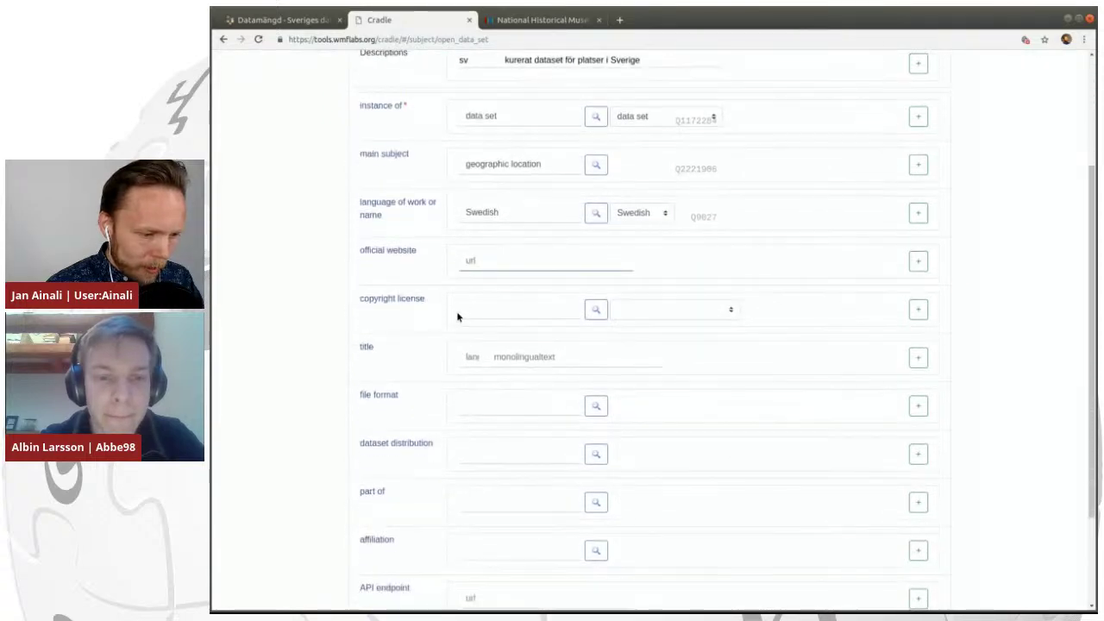
{"action": "left_click", "coordinate": [708, 316]}
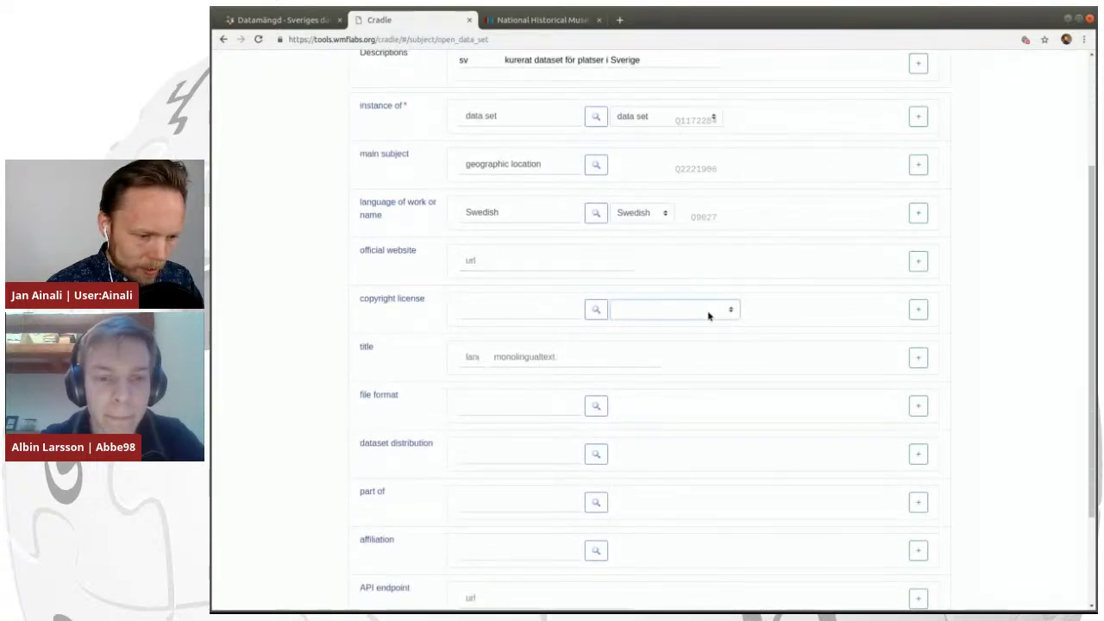
{"action": "left_click", "coordinate": [682, 364]}
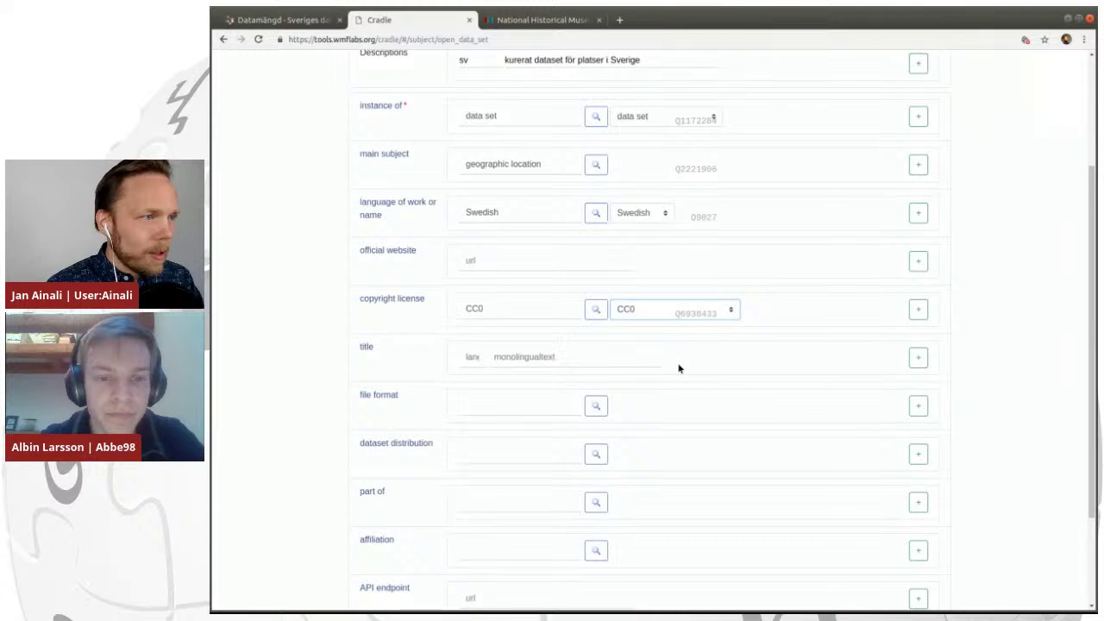
Fill in the title with language sv and the text "SHM, platser" copied from the label.
{"action": "left_click", "coordinate": [471, 356]}
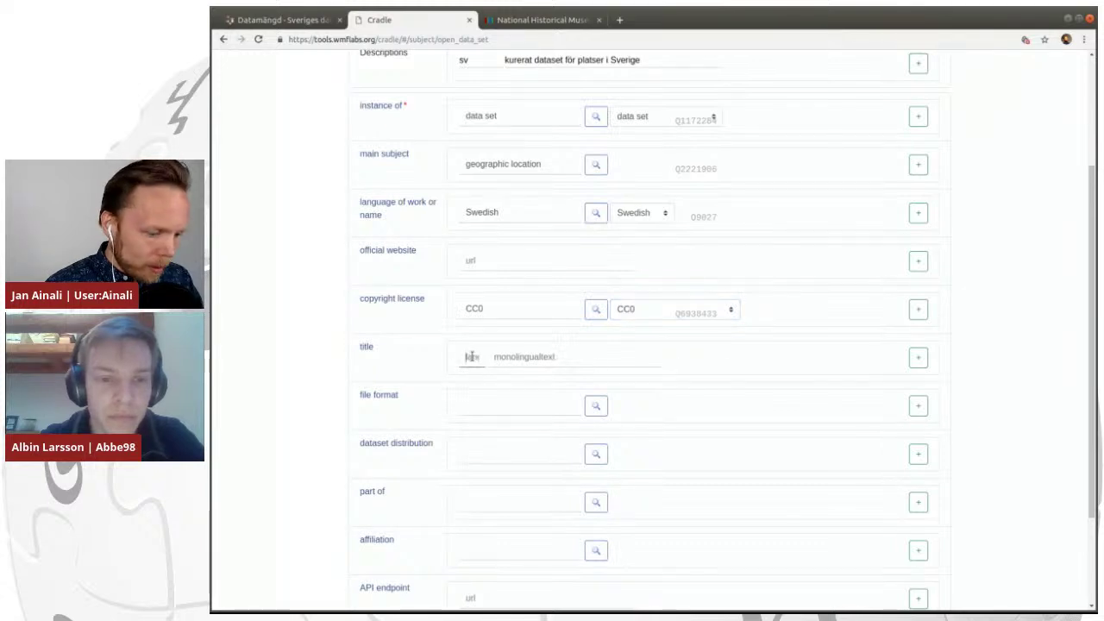
{"action": "type", "text": "sv"}
{"action": "scroll", "coordinate": [623, 406], "scroll_direction": "up", "scroll_amount": 3}
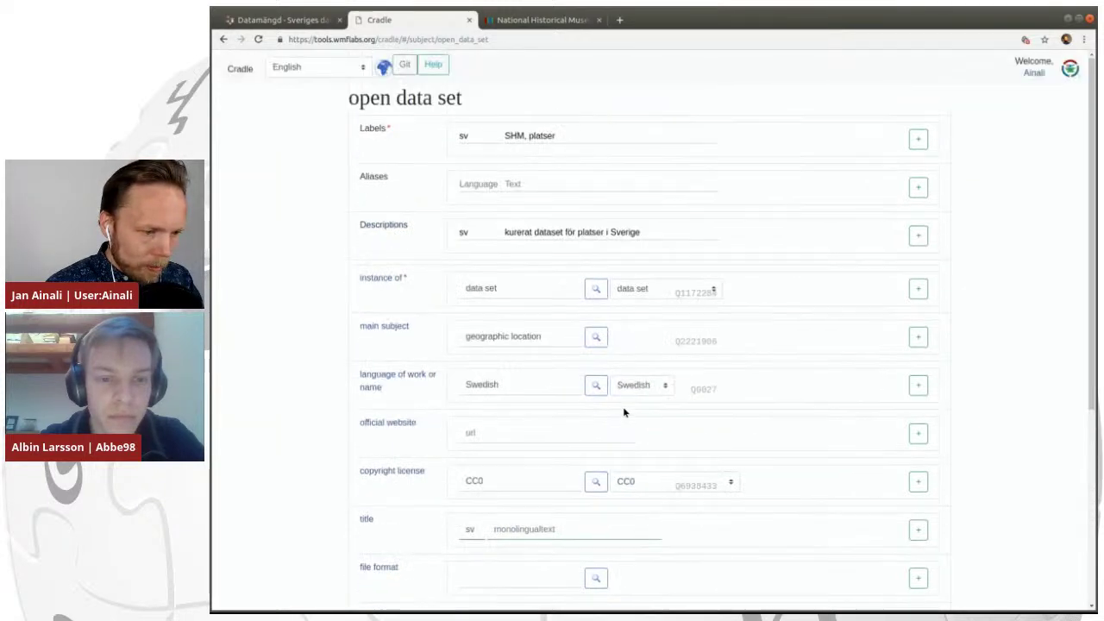
{"action": "left_click", "coordinate": [569, 136]}
{"action": "key", "text": "shift+Home"}
{"action": "key", "text": "ctrl+c"}
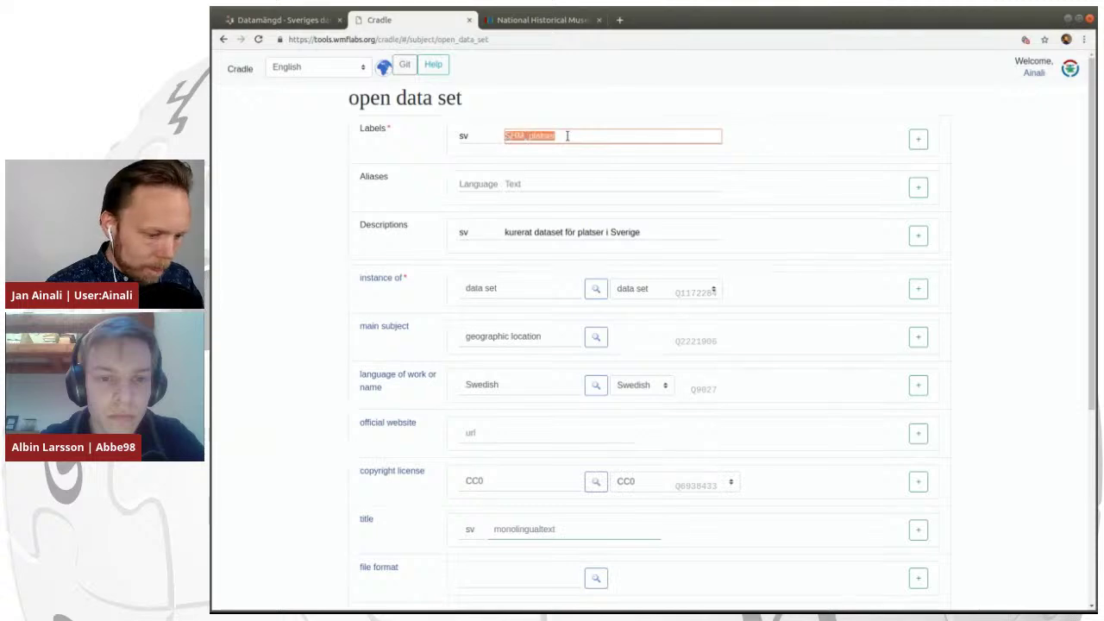
{"action": "scroll", "coordinate": [580, 323], "scroll_direction": "down", "scroll_amount": 5}
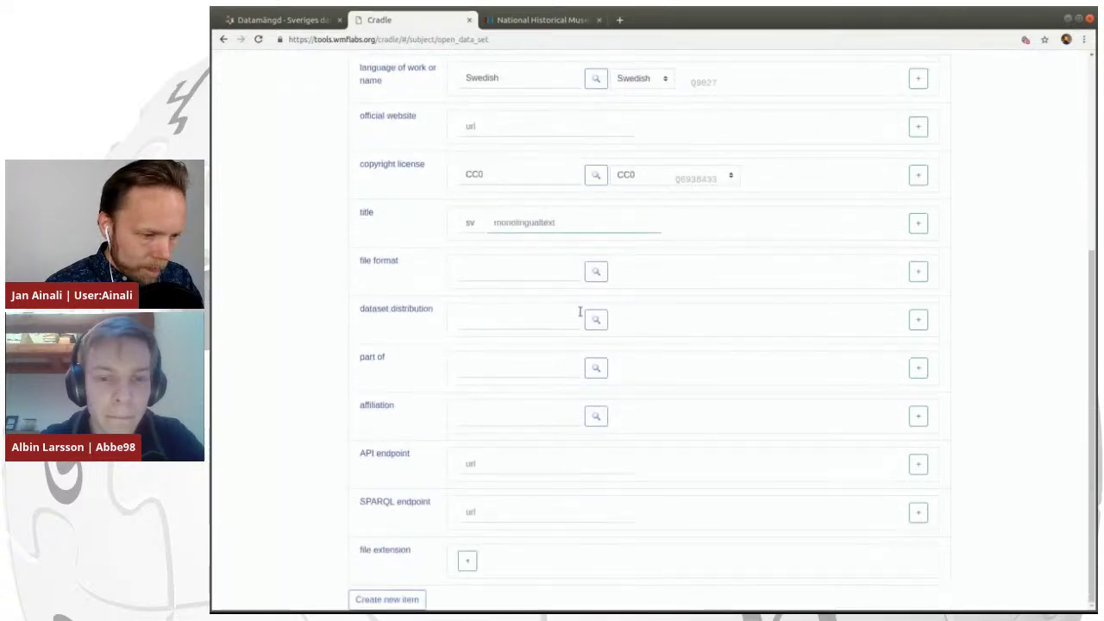
{"action": "left_click", "coordinate": [559, 222]}
{"action": "key", "text": "ctrl+v"}
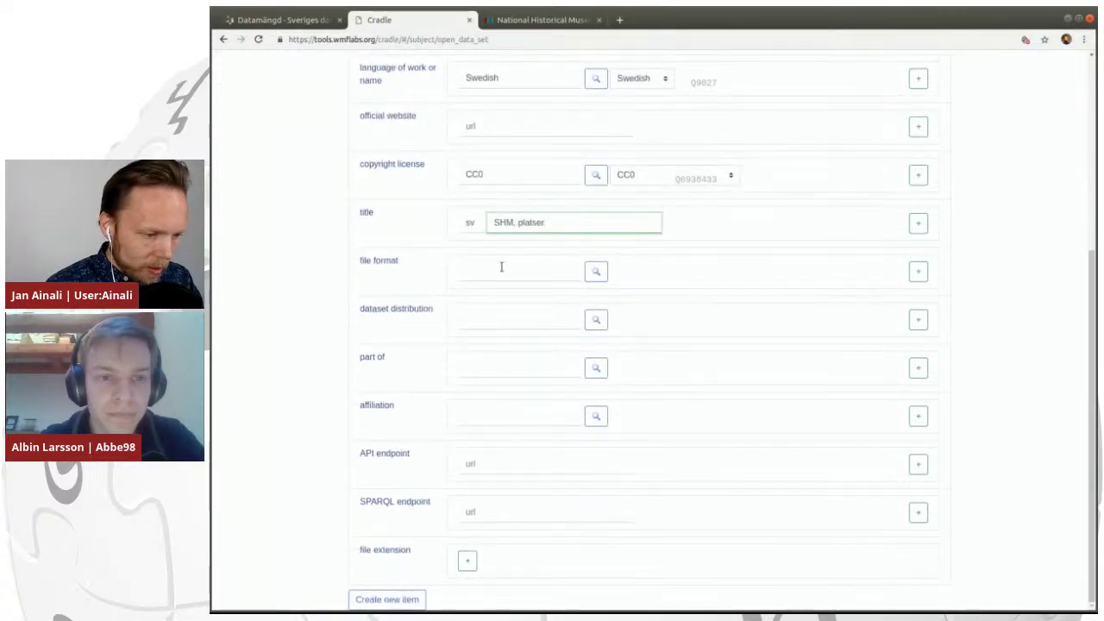
Check the available data formats on the SHM, platser dataportal page, expanding the details of the second distribution.
{"action": "left_click", "coordinate": [486, 269]}
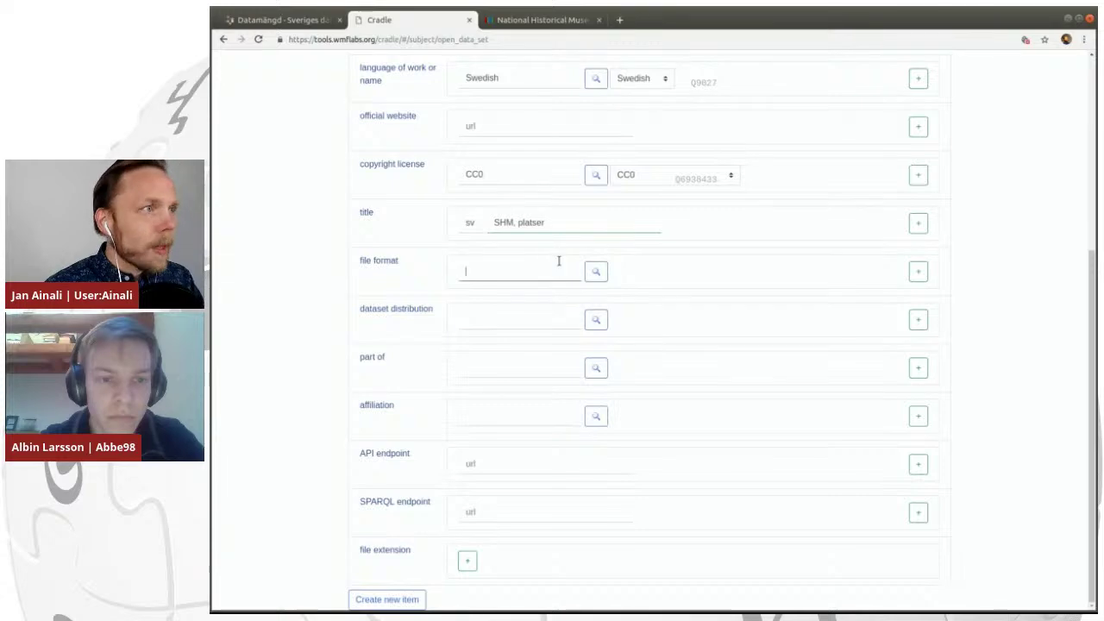
{"action": "left_click", "coordinate": [294, 20]}
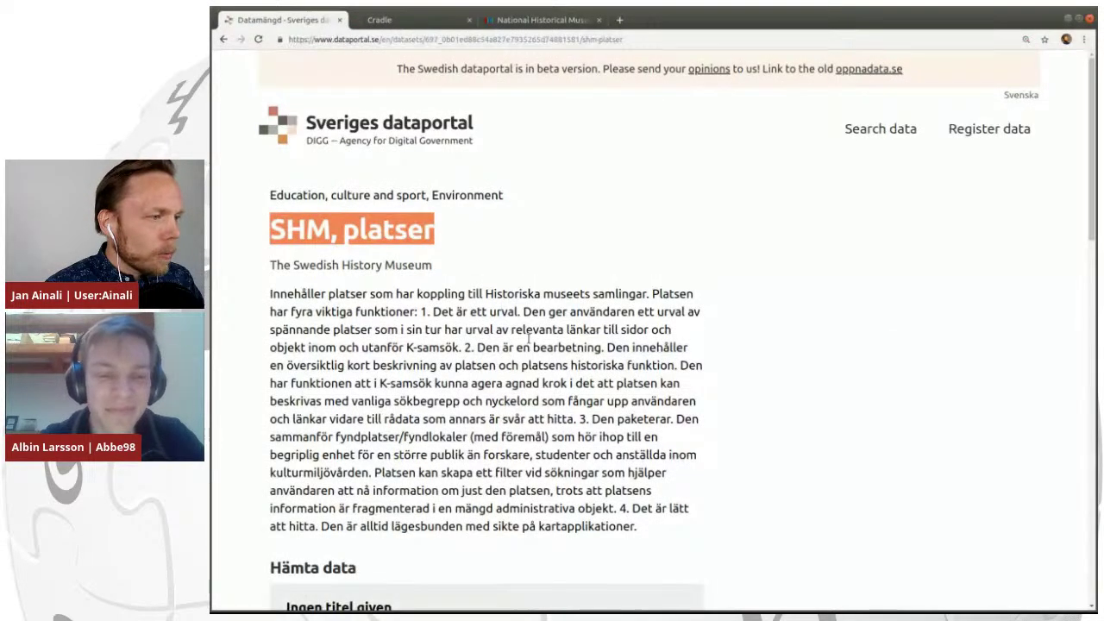
{"action": "scroll", "coordinate": [447, 247], "scroll_direction": "down", "scroll_amount": 3}
{"action": "scroll", "coordinate": [542, 351], "scroll_direction": "down", "scroll_amount": 1}
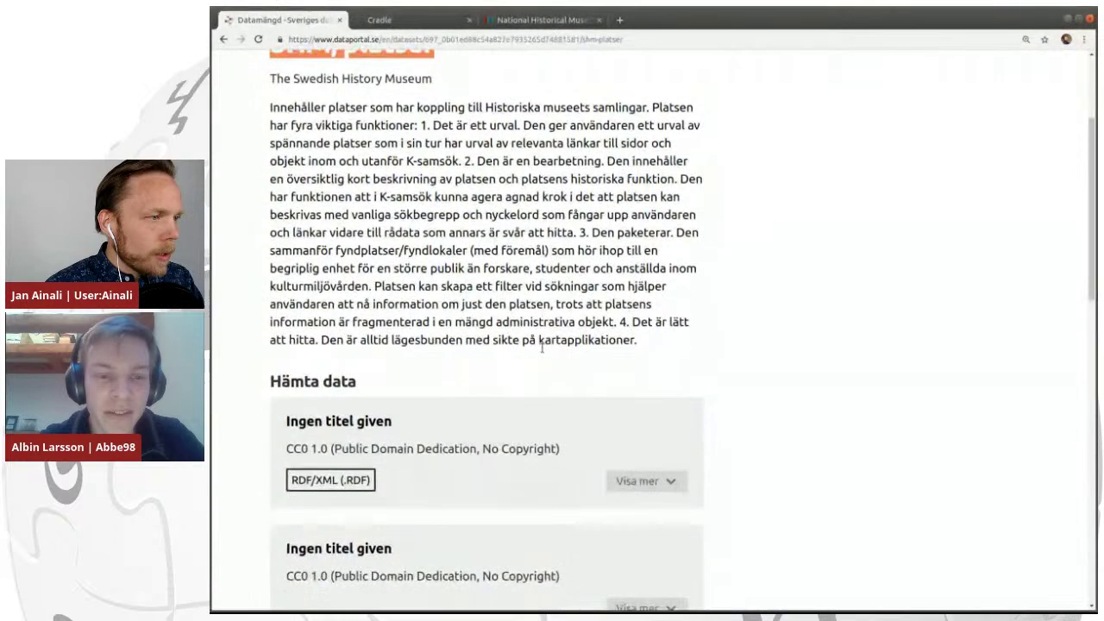
{"action": "scroll", "coordinate": [542, 349], "scroll_direction": "down", "scroll_amount": 1}
{"action": "scroll", "coordinate": [542, 351], "scroll_direction": "down", "scroll_amount": 1}
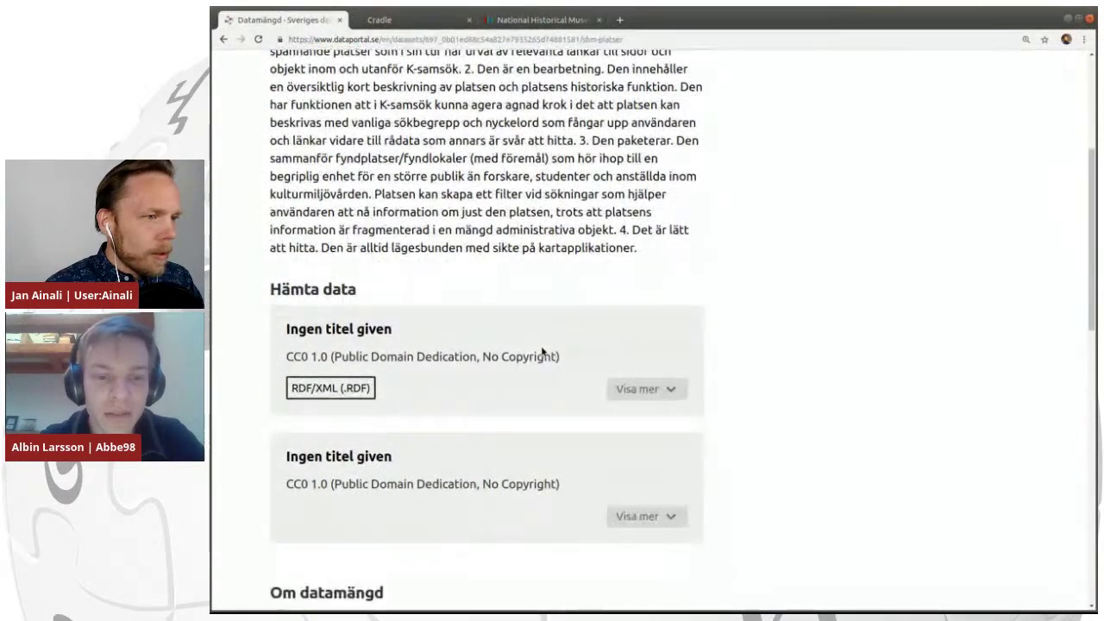
{"action": "left_click", "coordinate": [653, 480]}
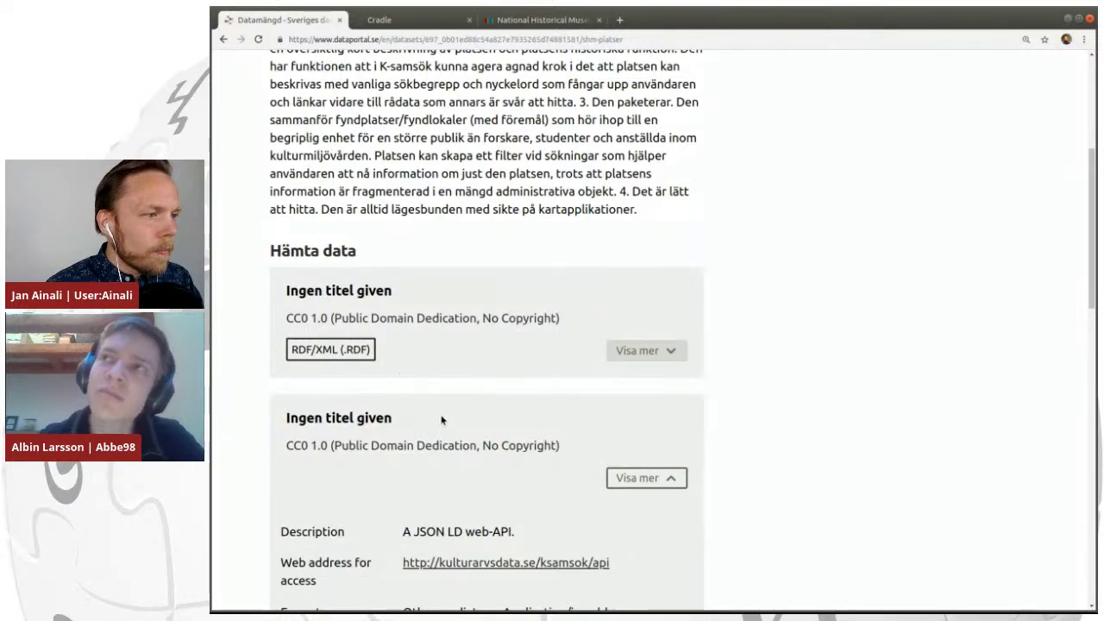
{"action": "scroll", "coordinate": [431, 410], "scroll_direction": "down", "scroll_amount": 1}
{"action": "scroll", "coordinate": [441, 416], "scroll_direction": "down", "scroll_amount": 2}
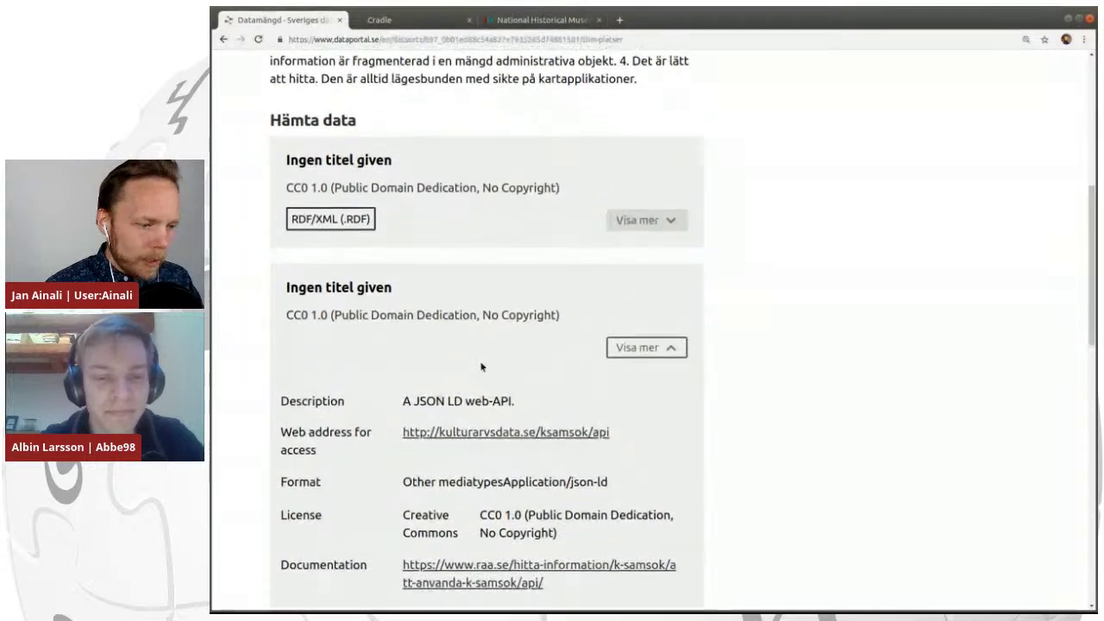
{"action": "scroll", "coordinate": [449, 297], "scroll_direction": "up", "scroll_amount": 1}
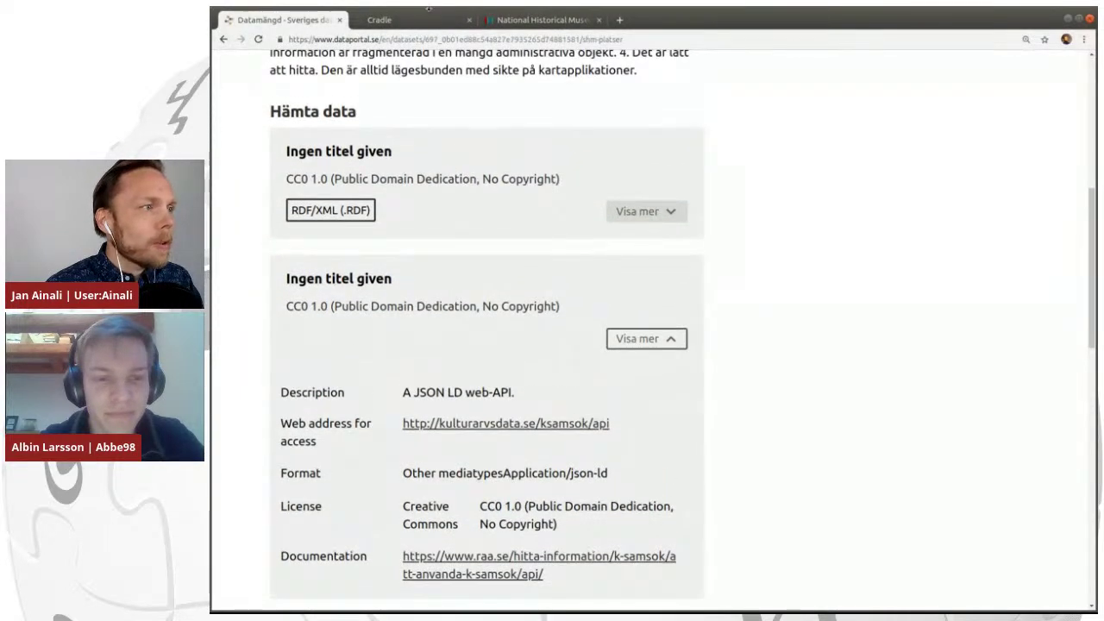
Set the file format in the Cradle form to RDF/XML (Q48940).
{"action": "left_click", "coordinate": [418, 17]}
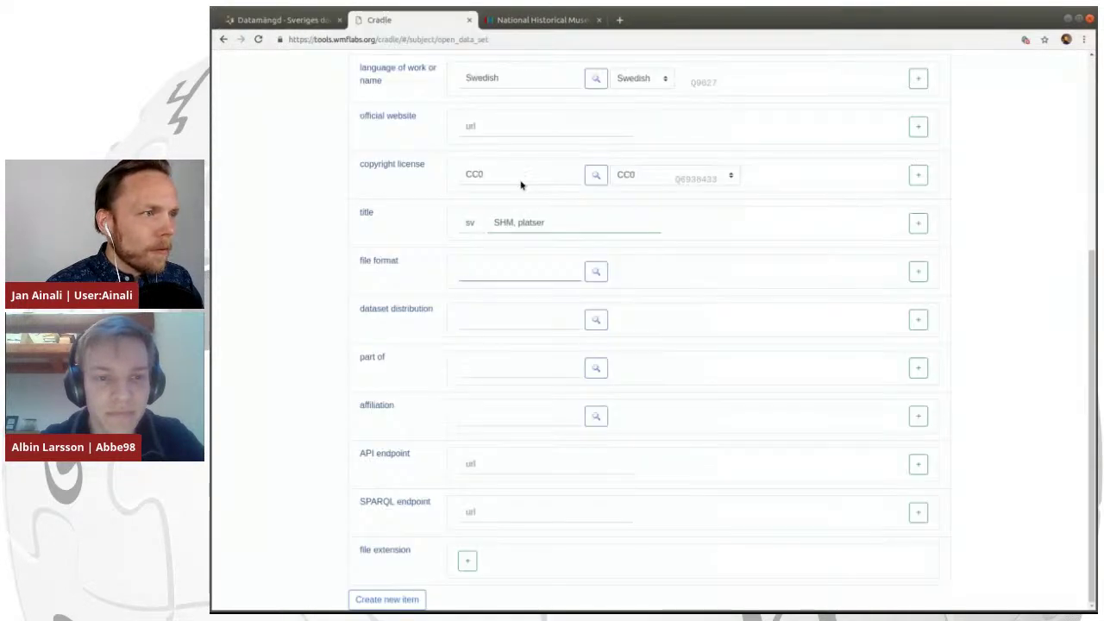
{"action": "type", "text": "RDF"}
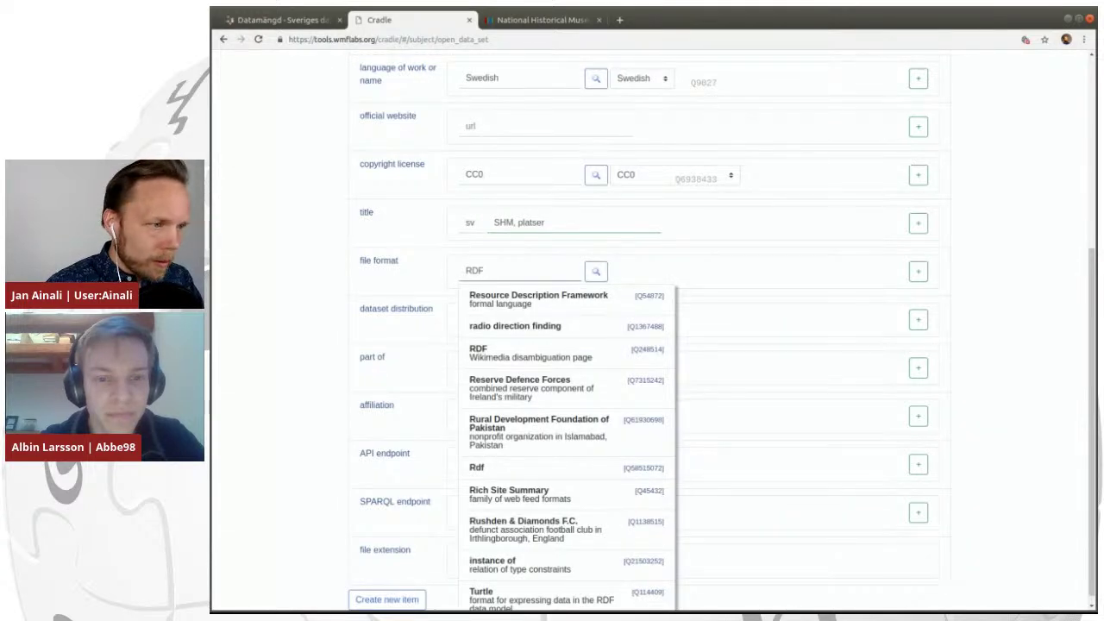
{"action": "type", "text": "/"}
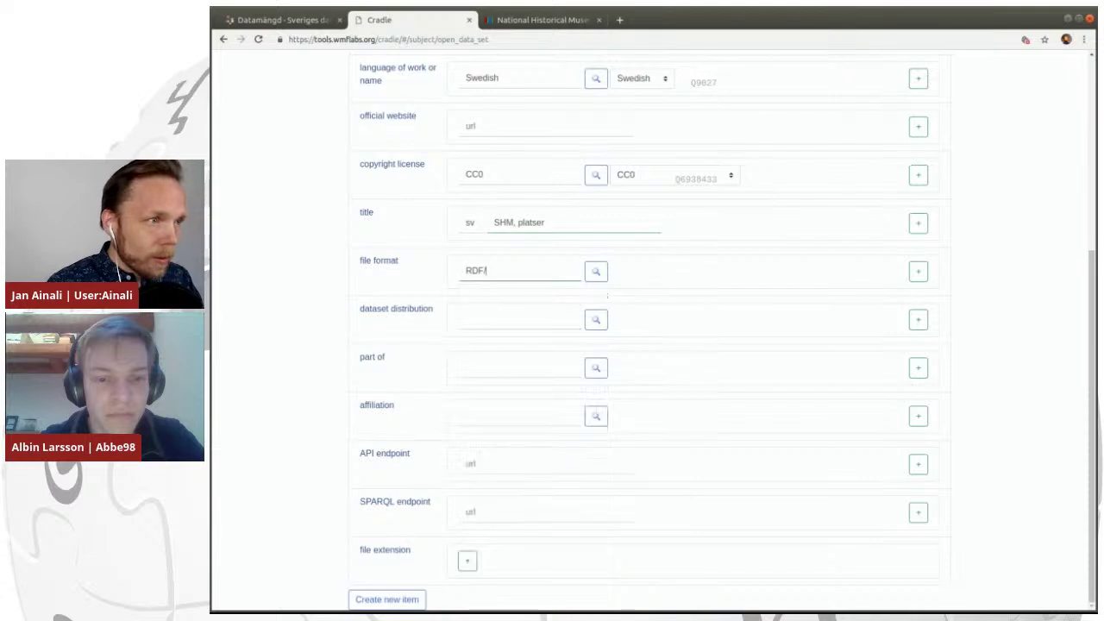
{"action": "type", "text": "X"}
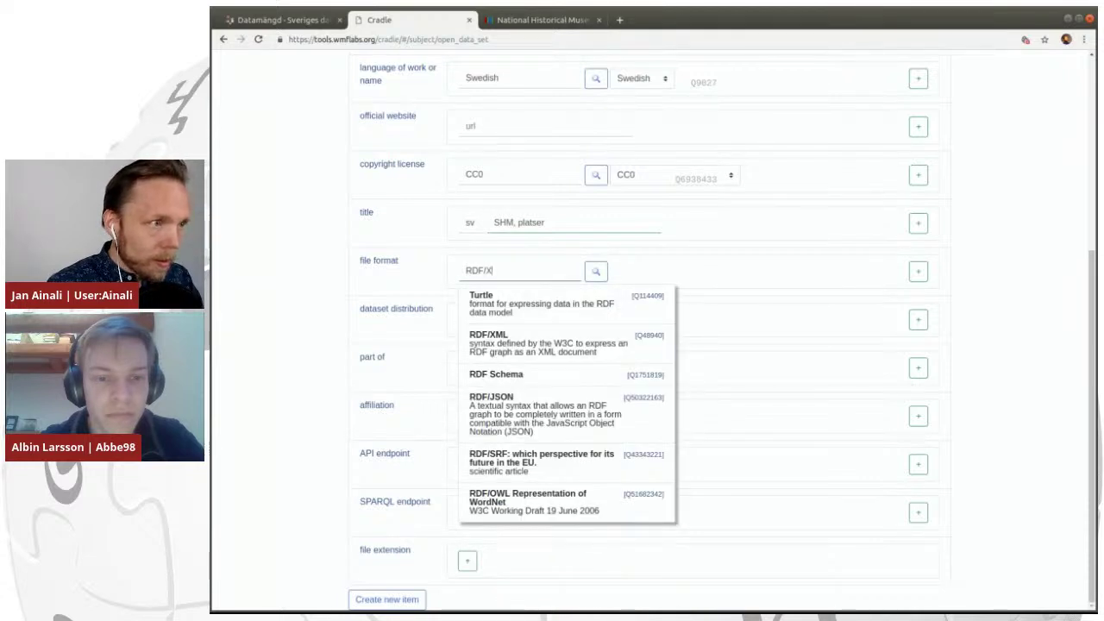
{"action": "left_click", "coordinate": [544, 302]}
Set the dataset distribution to JSON-LD (Q6108942).
{"action": "left_click", "coordinate": [522, 311]}
{"action": "type", "text": "JSON-LD"}
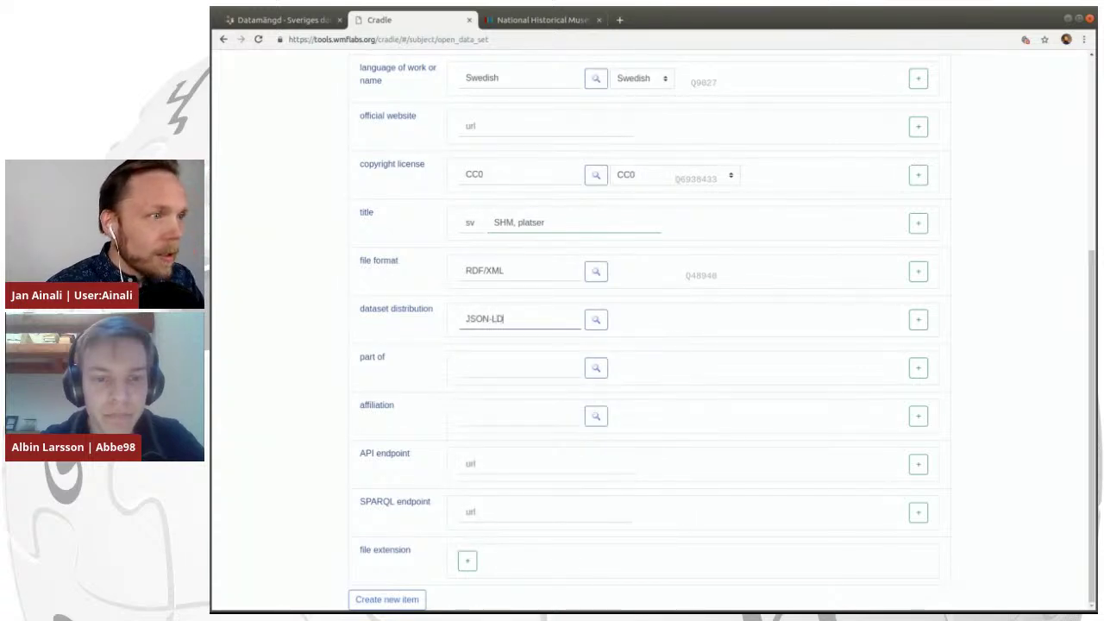
{"action": "left_click", "coordinate": [524, 344]}
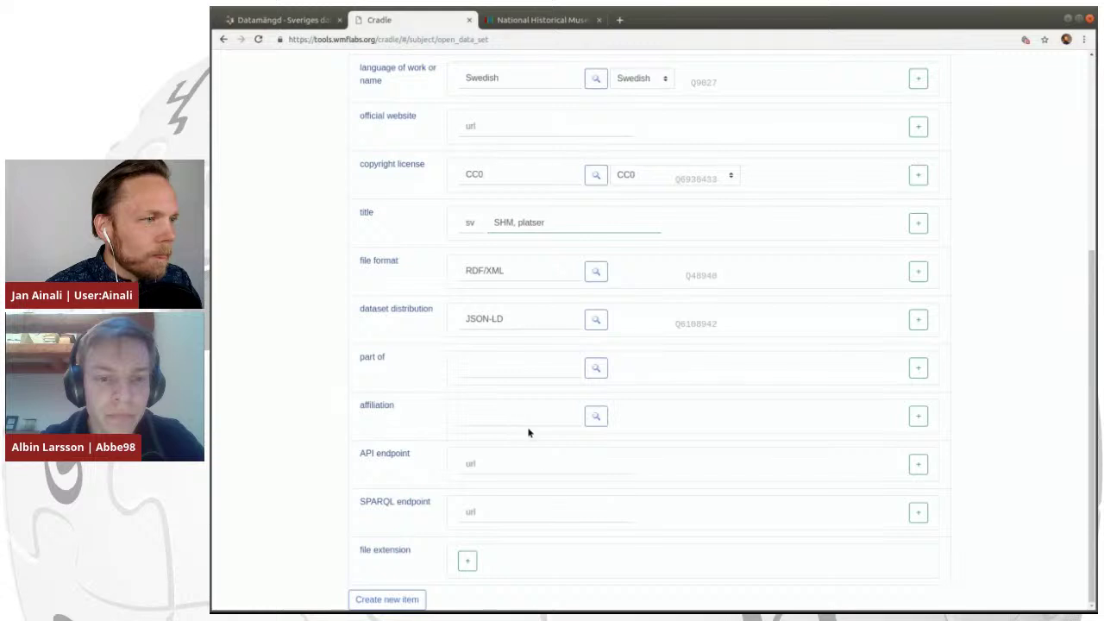
{"action": "left_click", "coordinate": [508, 468]}
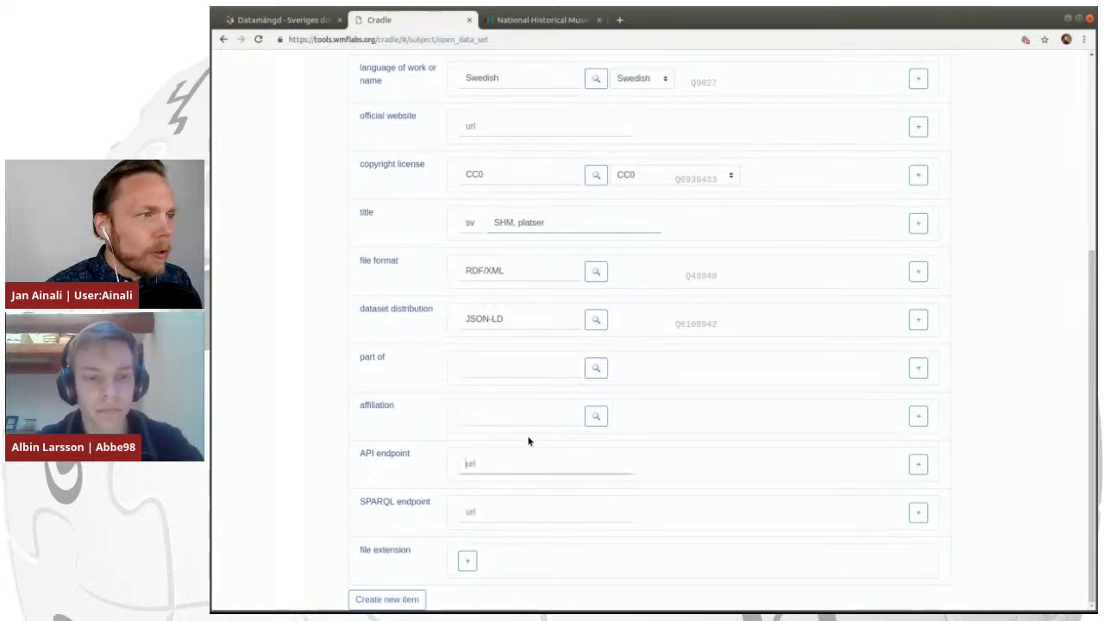
Move the JSON-LD text from dataset distribution to a second file format value and pick the JSON-LD item (Q6108942).
{"action": "triple_click", "coordinate": [519, 320]}
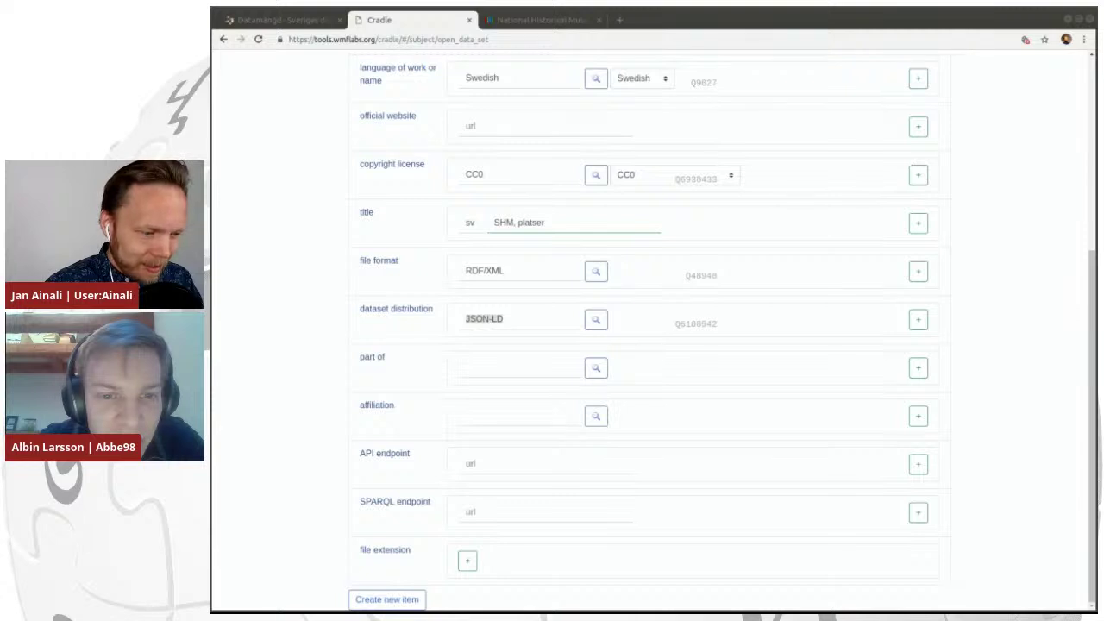
{"action": "triple_click", "coordinate": [510, 317]}
{"action": "key", "text": "ctrl+c"}
{"action": "key", "text": "BackSpace"}
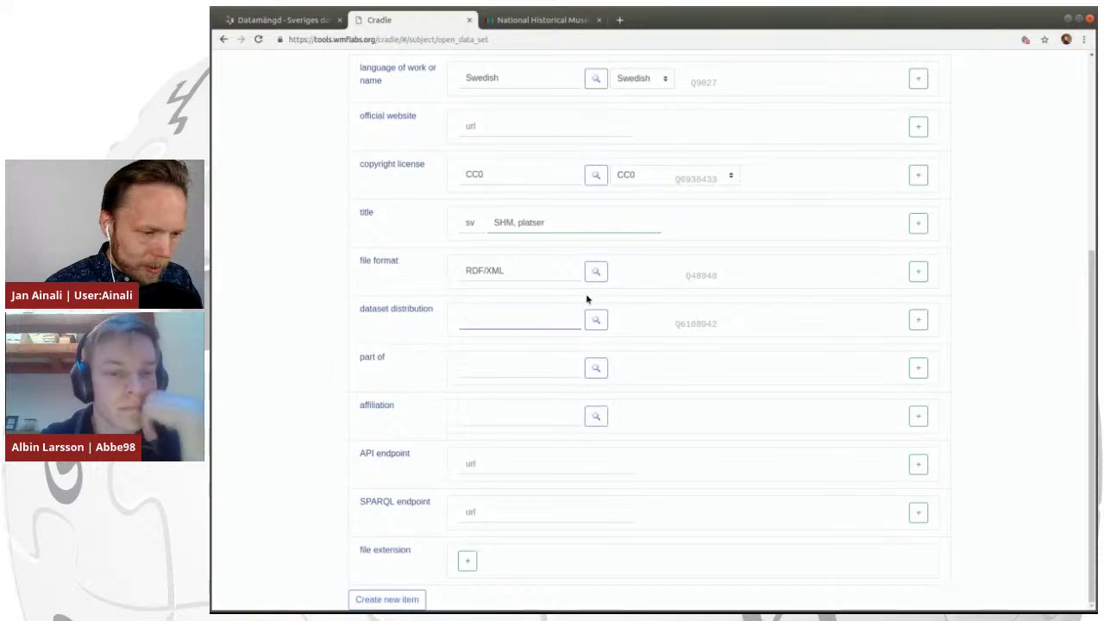
{"action": "left_click", "coordinate": [917, 271]}
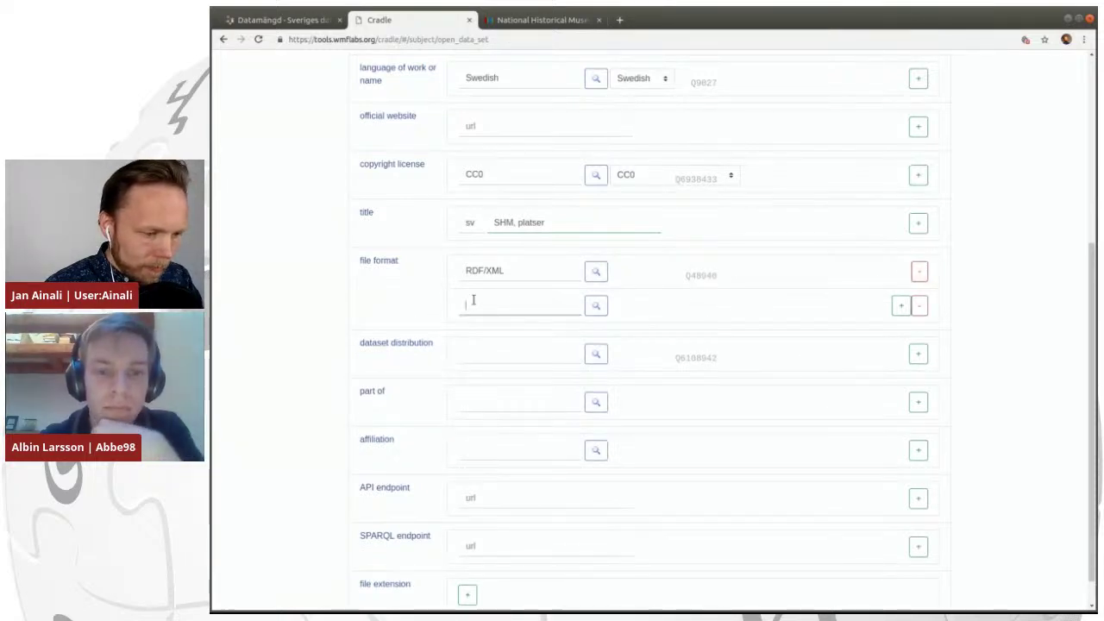
{"action": "key", "text": "ctrl+v"}
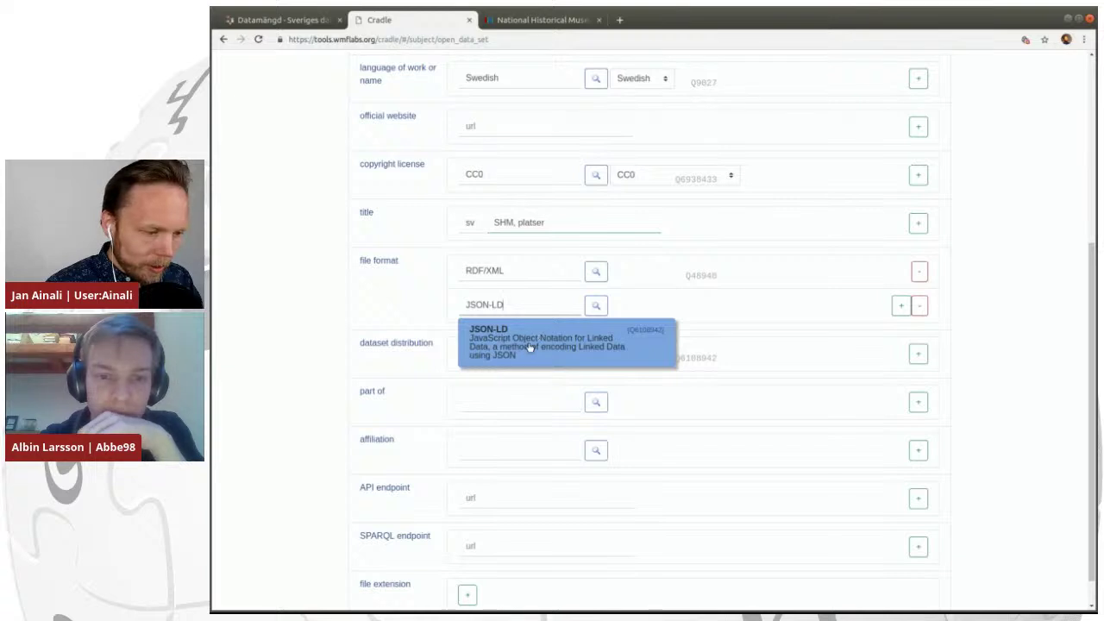
{"action": "left_click", "coordinate": [529, 347]}
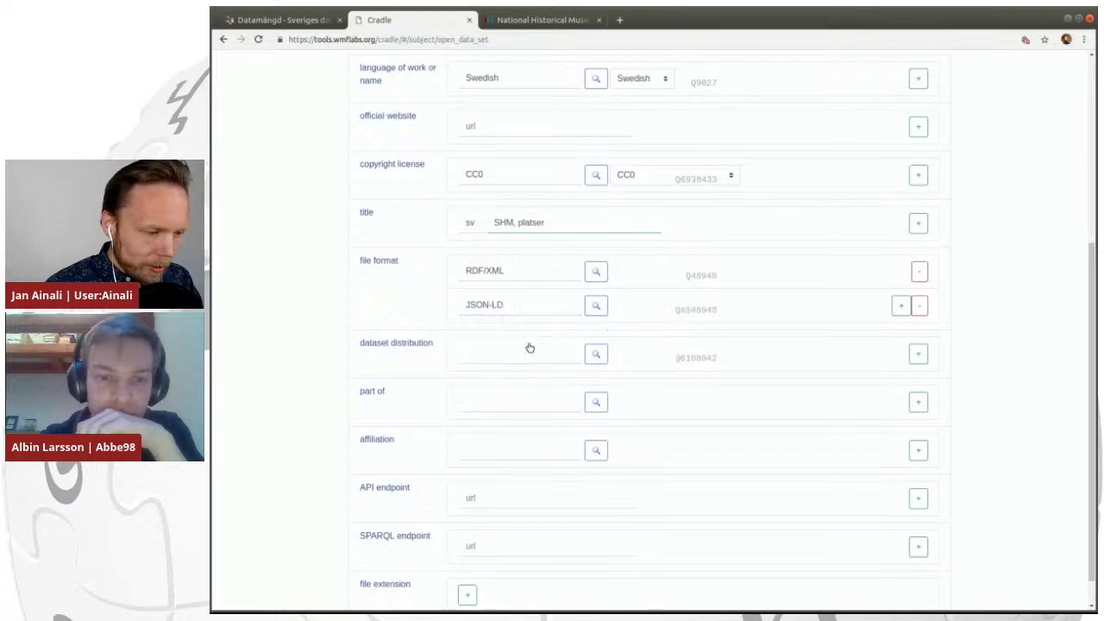
Examine the dataset distribution property (P2702) and the documentation on its discussion page for its intended use and example values.
{"action": "left_click", "coordinate": [413, 348]}
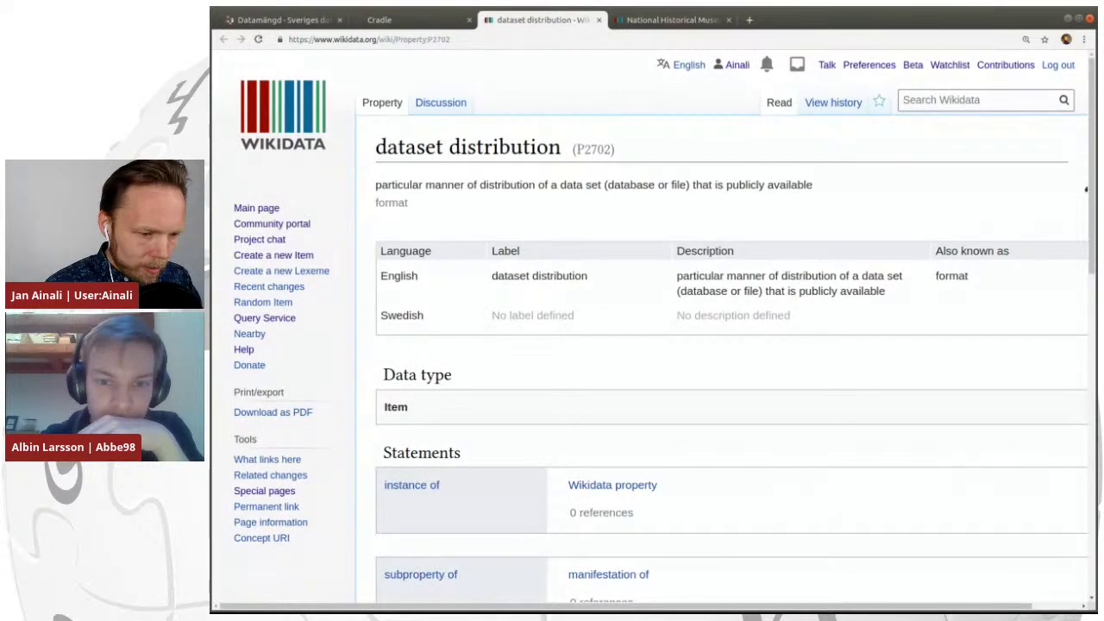
{"action": "scroll", "coordinate": [570, 278], "scroll_direction": "down", "scroll_amount": 5}
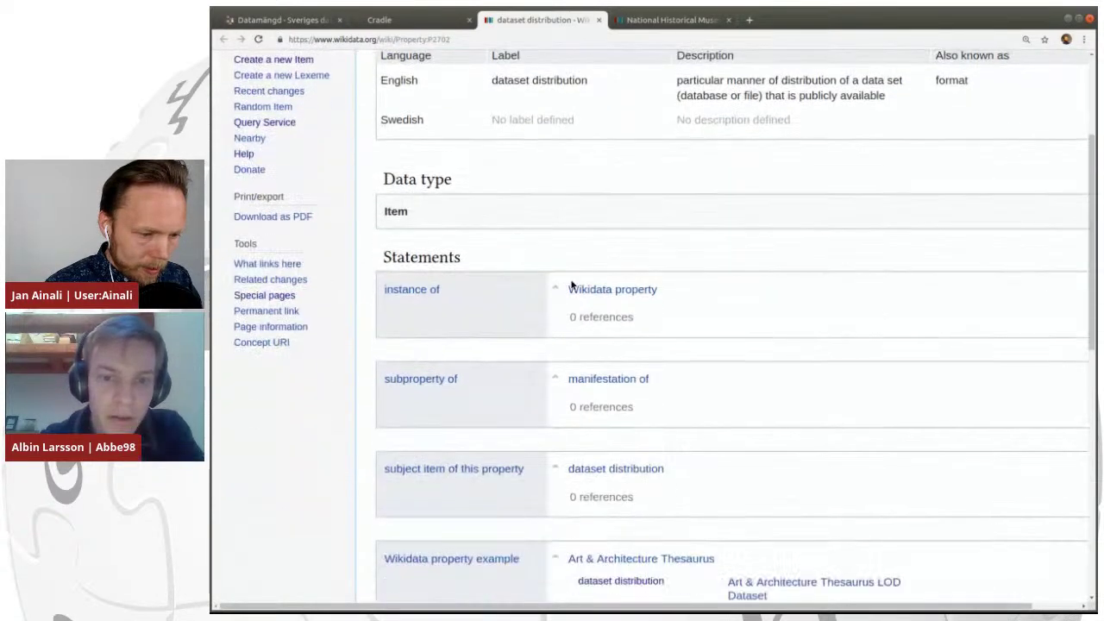
{"action": "scroll", "coordinate": [570, 278], "scroll_direction": "down", "scroll_amount": 5}
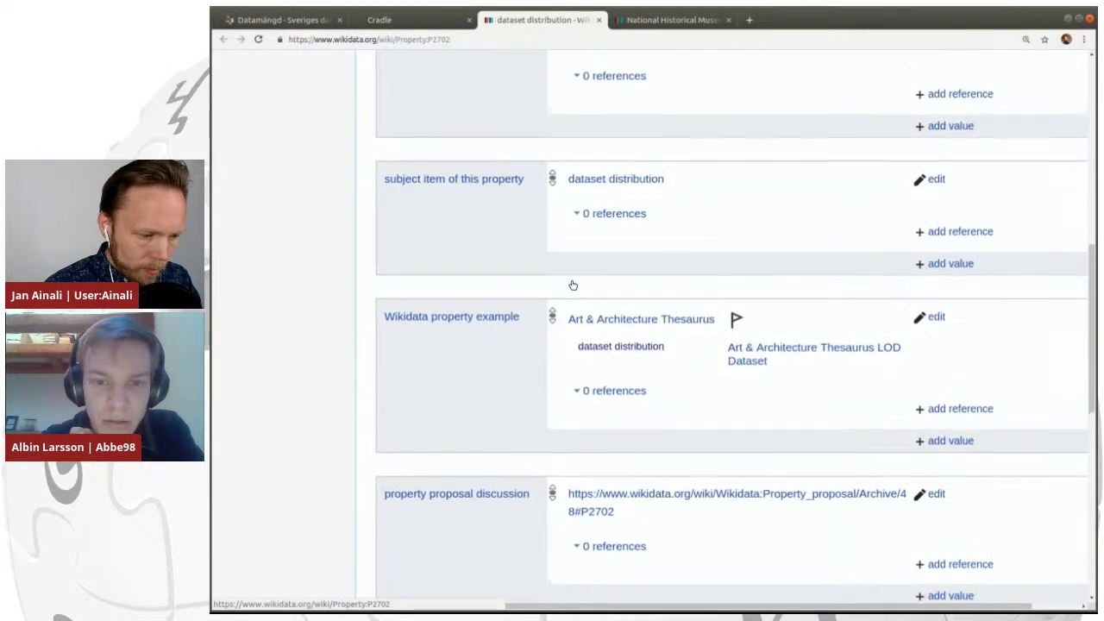
{"action": "scroll", "coordinate": [570, 285], "scroll_direction": "up", "scroll_amount": 5}
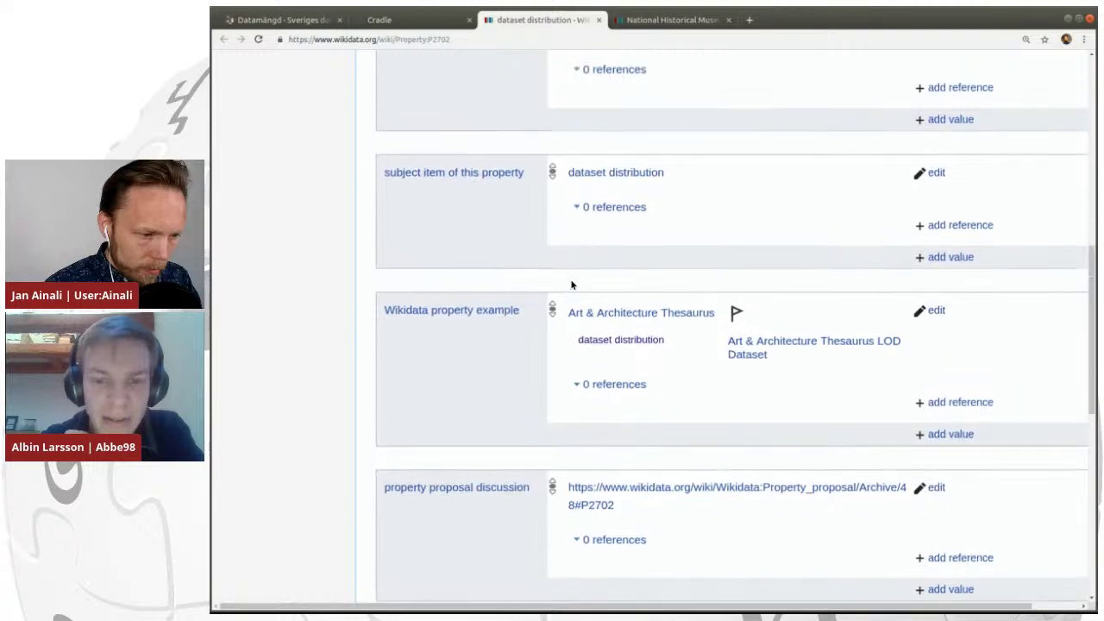
{"action": "scroll", "coordinate": [571, 284], "scroll_direction": "up", "scroll_amount": 7}
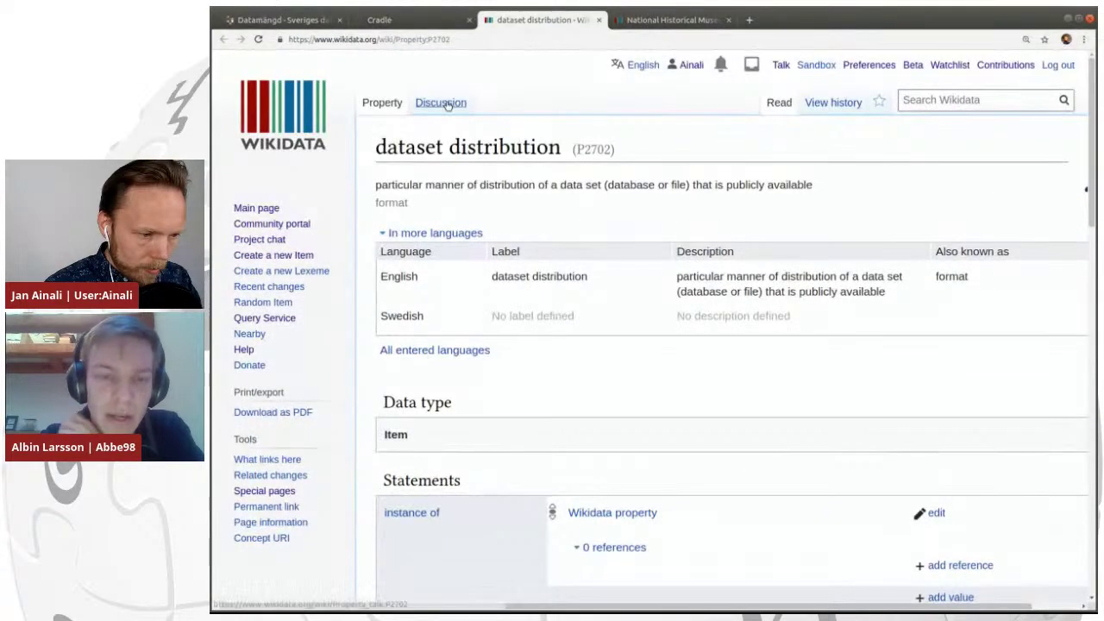
{"action": "left_click", "coordinate": [448, 104]}
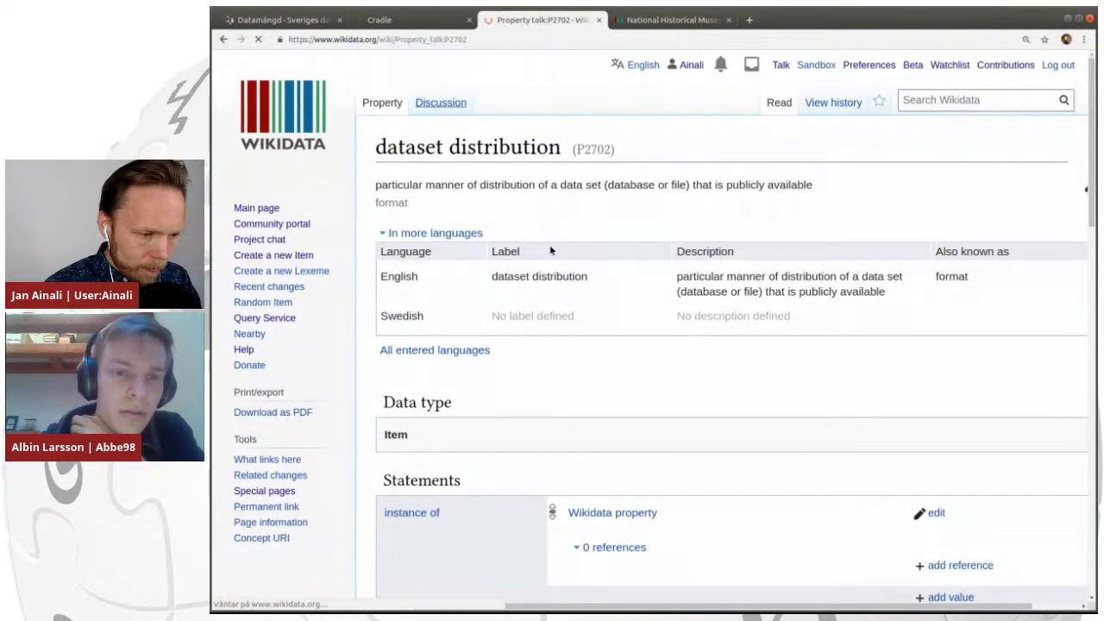
{"action": "scroll", "coordinate": [551, 250], "scroll_direction": "down", "scroll_amount": 3}
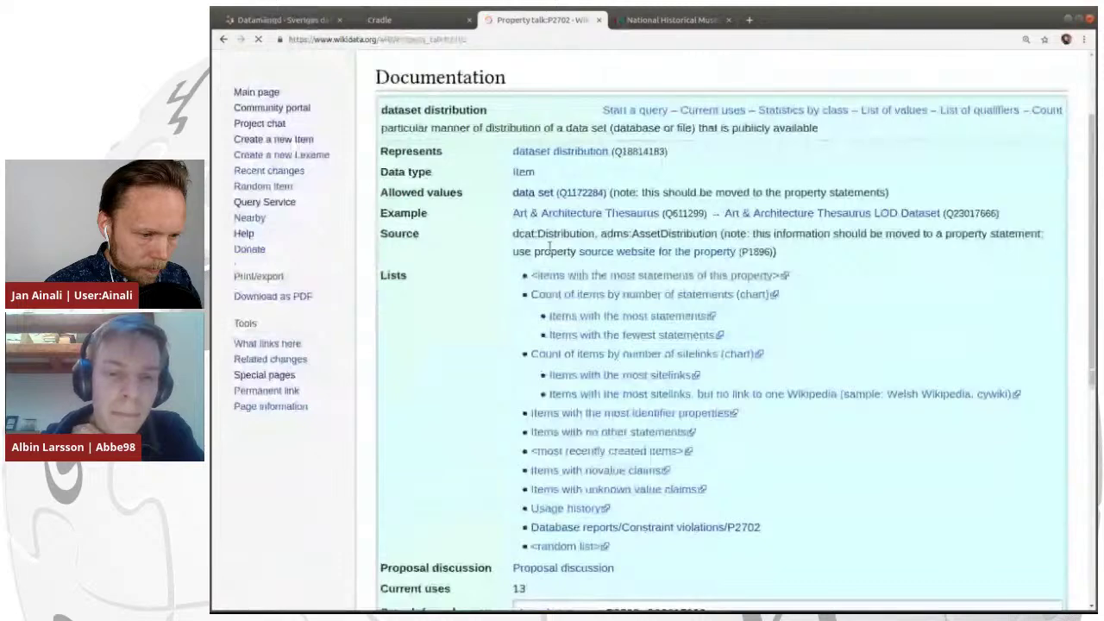
{"action": "scroll", "coordinate": [549, 246], "scroll_direction": "down", "scroll_amount": 1}
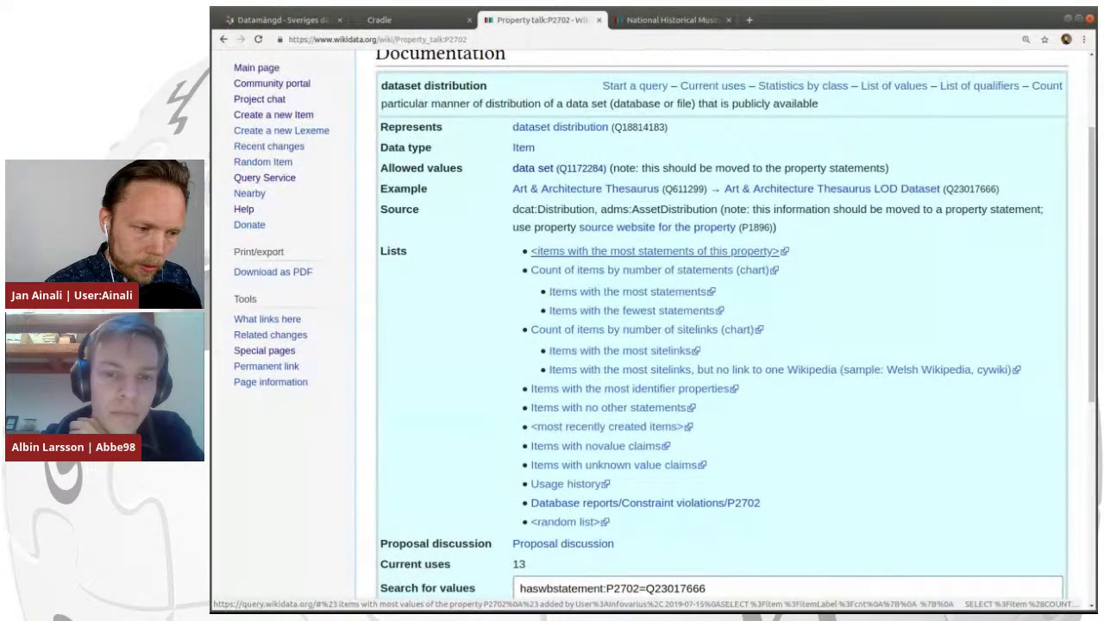
{"action": "scroll", "coordinate": [549, 251], "scroll_direction": "down", "scroll_amount": 1}
{"action": "scroll", "coordinate": [549, 251], "scroll_direction": "down", "scroll_amount": 5}
{"action": "scroll", "coordinate": [549, 251], "scroll_direction": "up", "scroll_amount": 10}
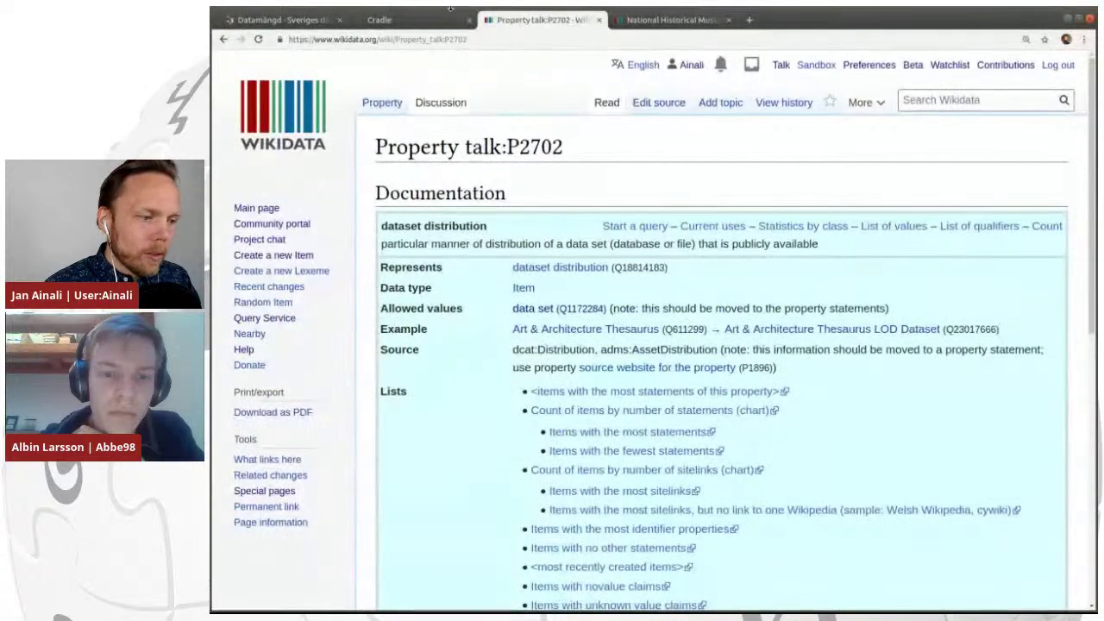
Open the affiliation property (P1416) from the Cradle form to read its description, closing the dataset distribution discussion page.
{"action": "left_click", "coordinate": [396, 22]}
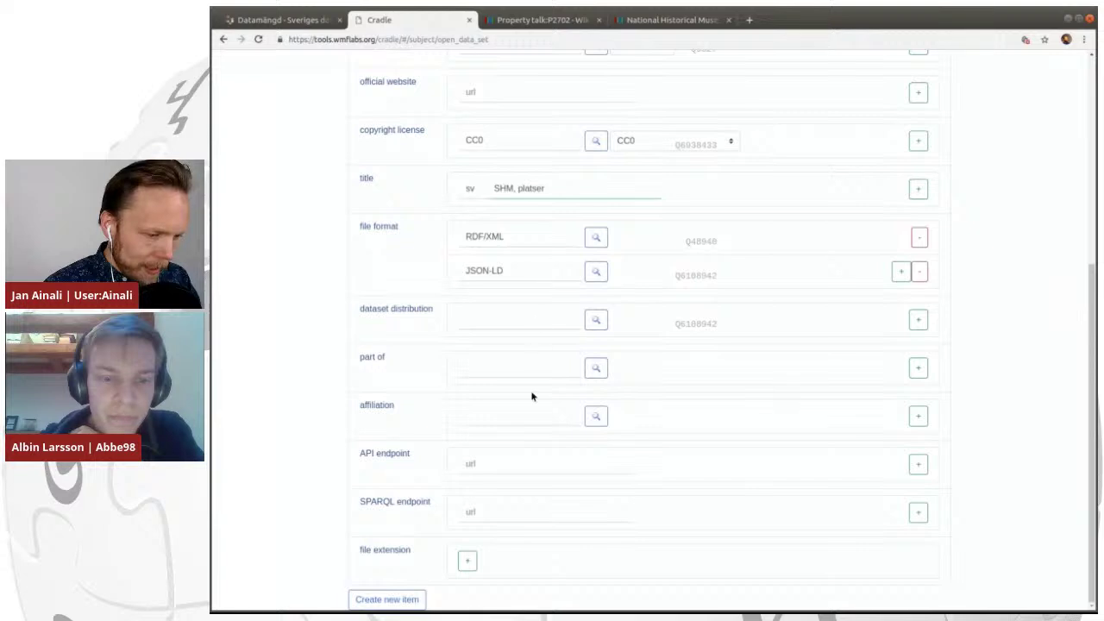
{"action": "left_click", "coordinate": [531, 409]}
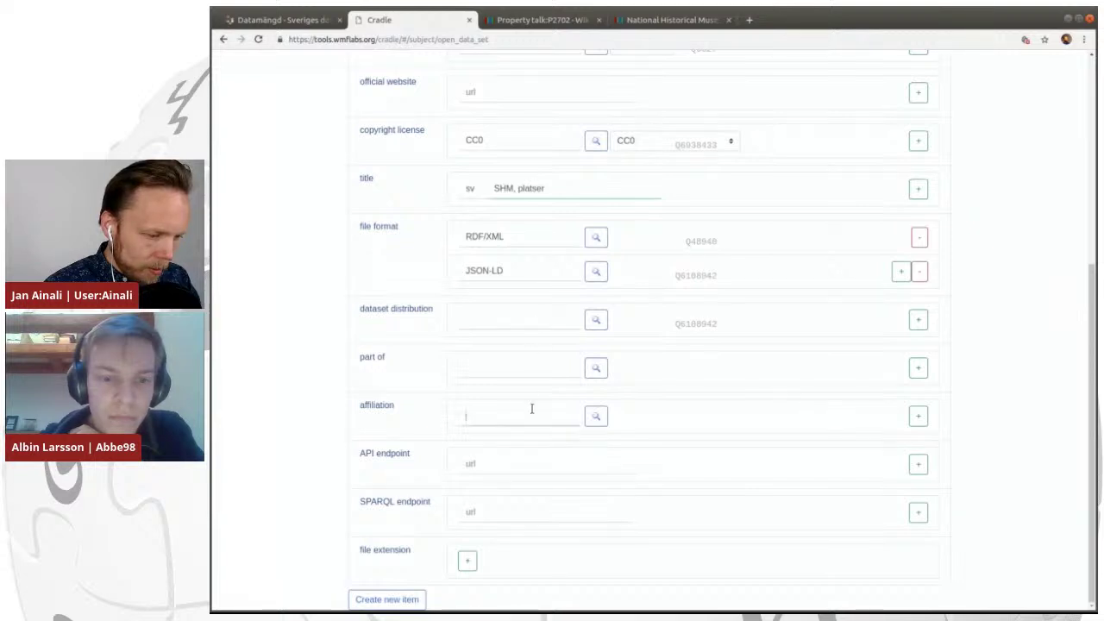
{"action": "middle_click", "coordinate": [376, 409]}
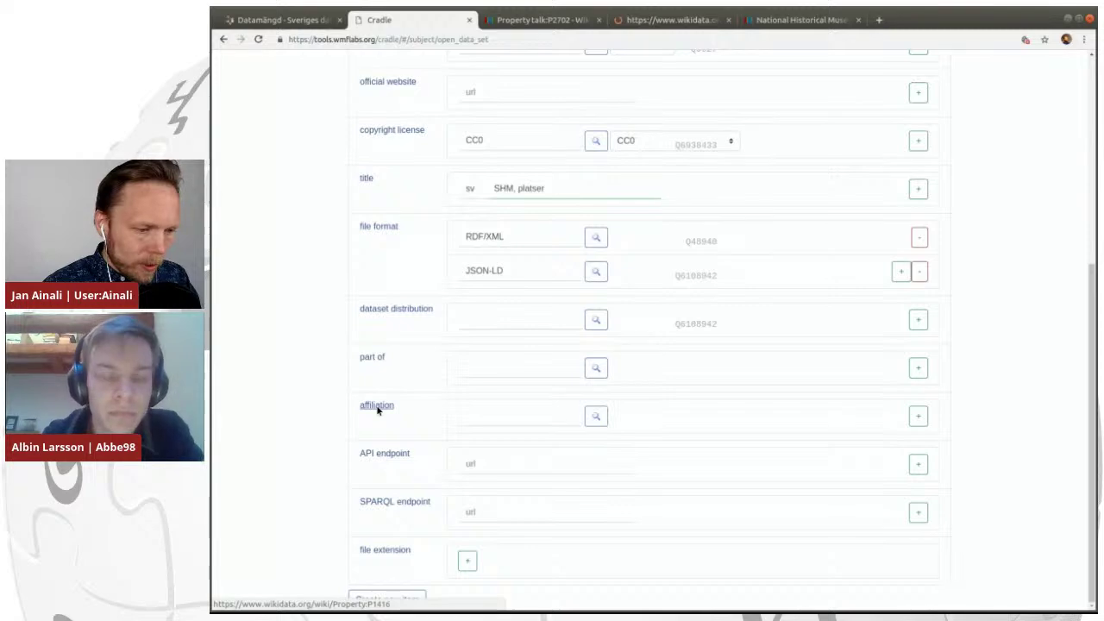
{"action": "key", "text": "ctrl+Tab"}
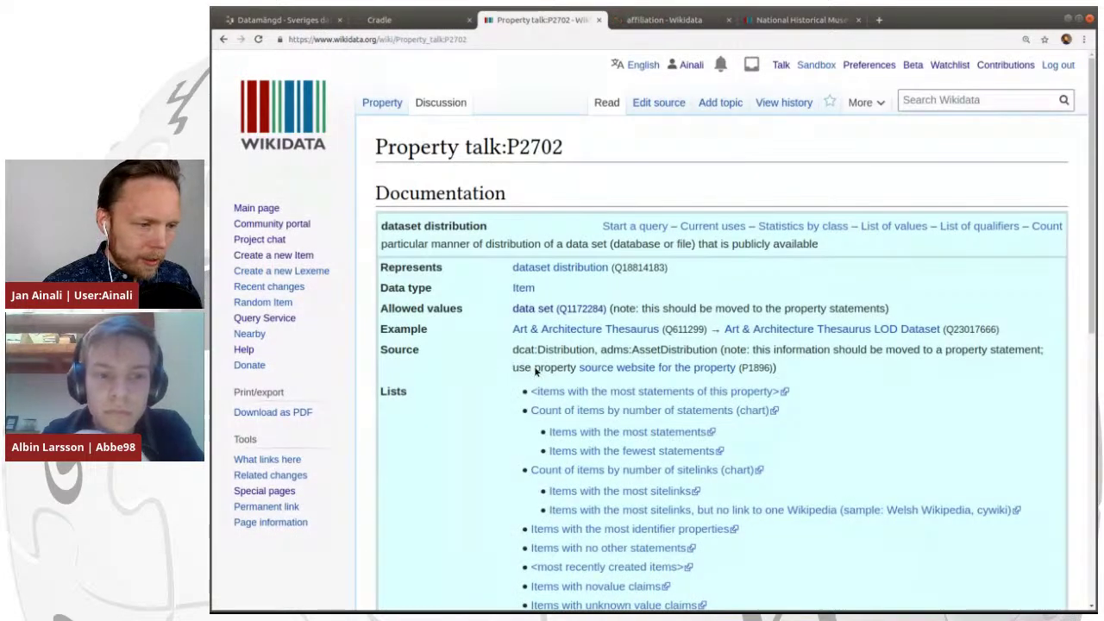
{"action": "key", "text": "ctrl+w"}
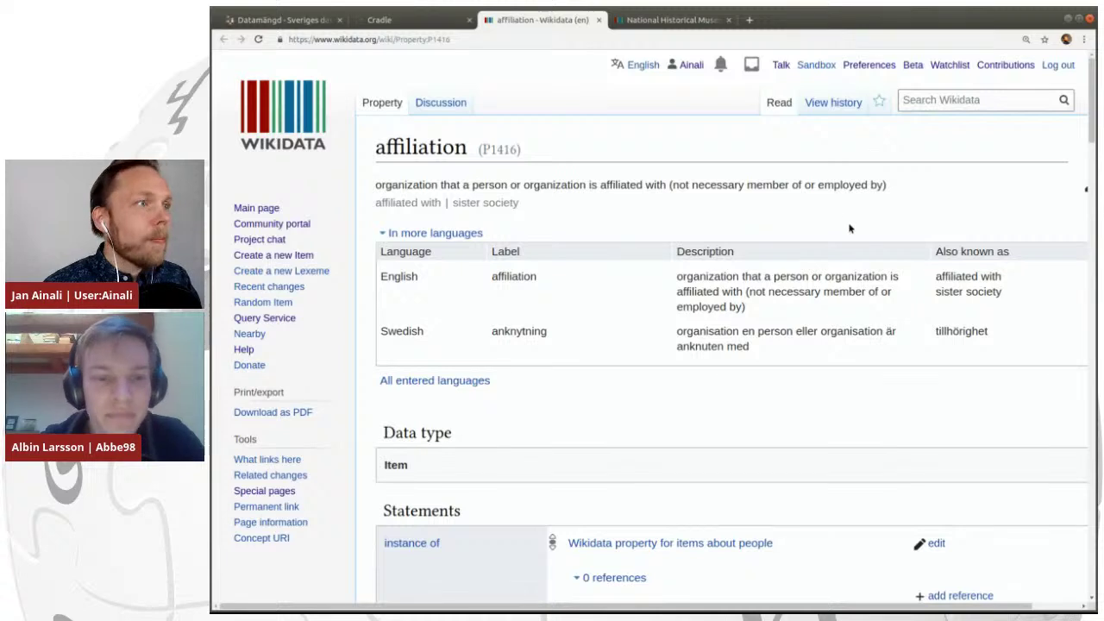
{"action": "left_click", "coordinate": [440, 19]}
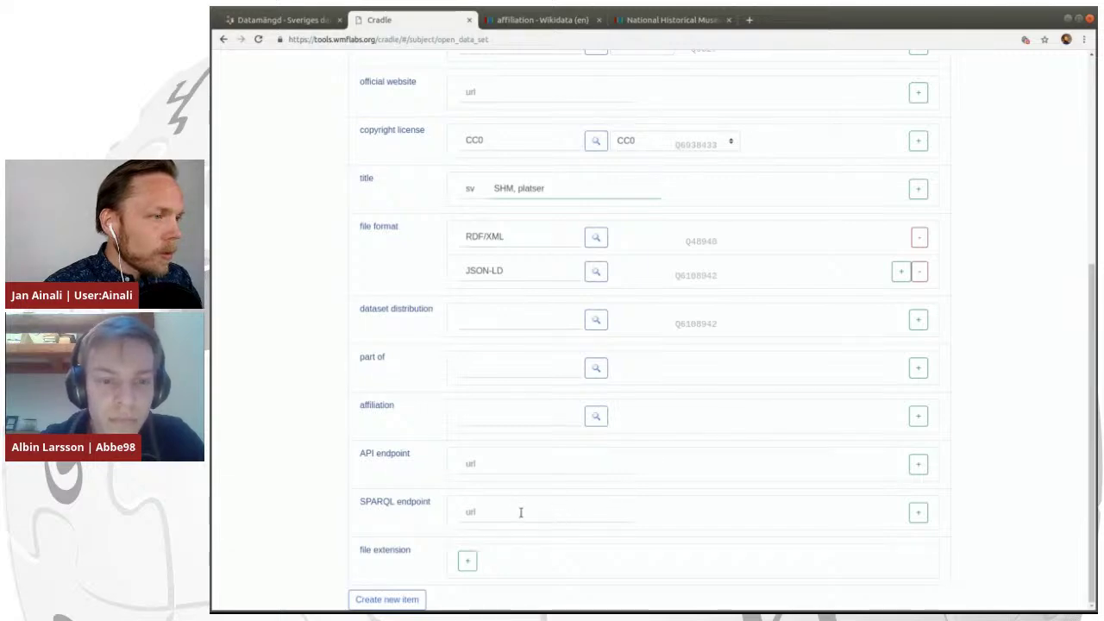
{"action": "left_click", "coordinate": [520, 468]}
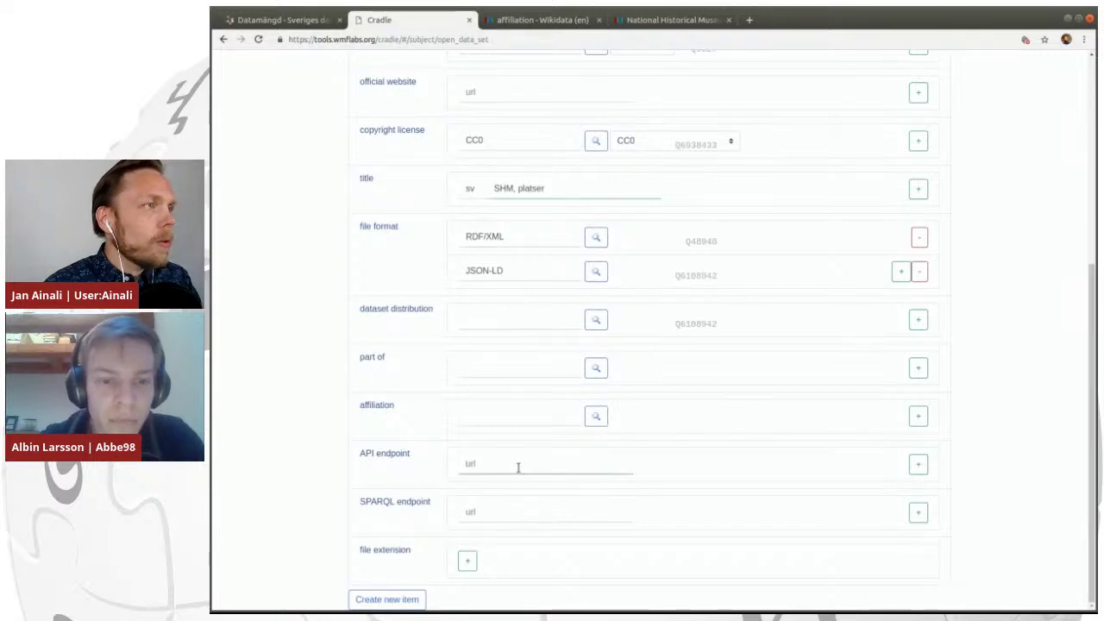
{"action": "left_click", "coordinate": [290, 19]}
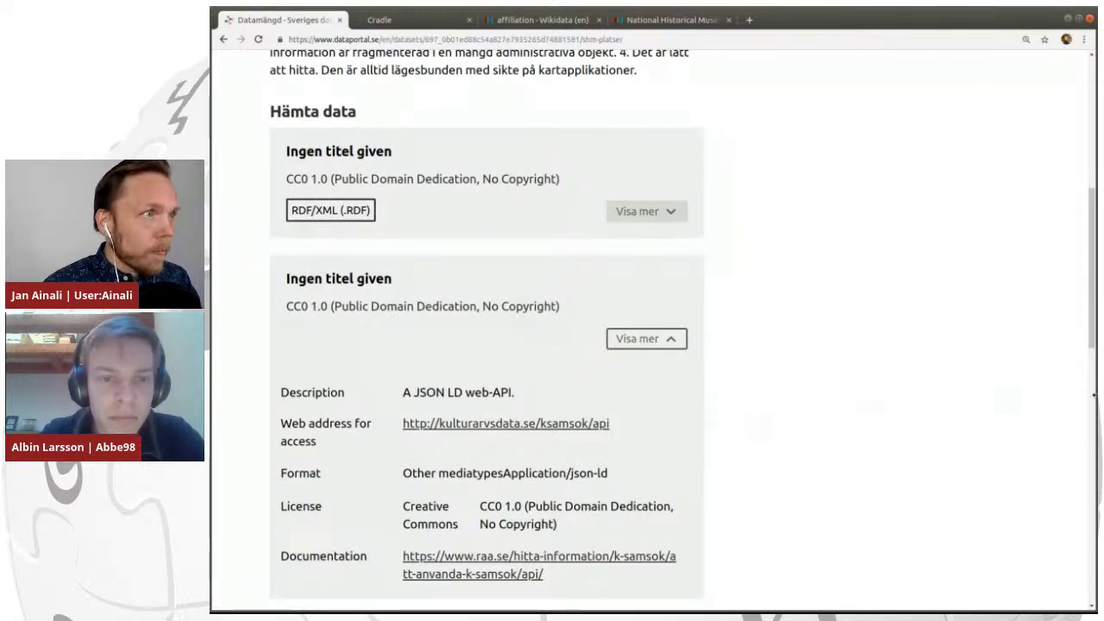
{"action": "left_click", "coordinate": [410, 20]}
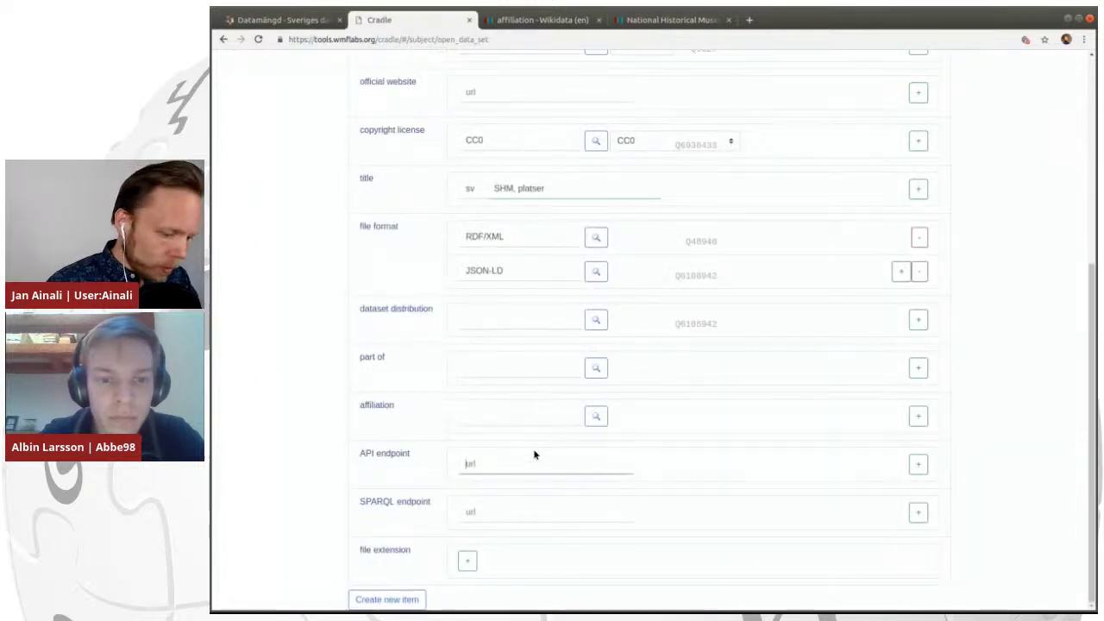
{"action": "type", "text": "http://kulturarvsdata.se/ksamsok/api"}
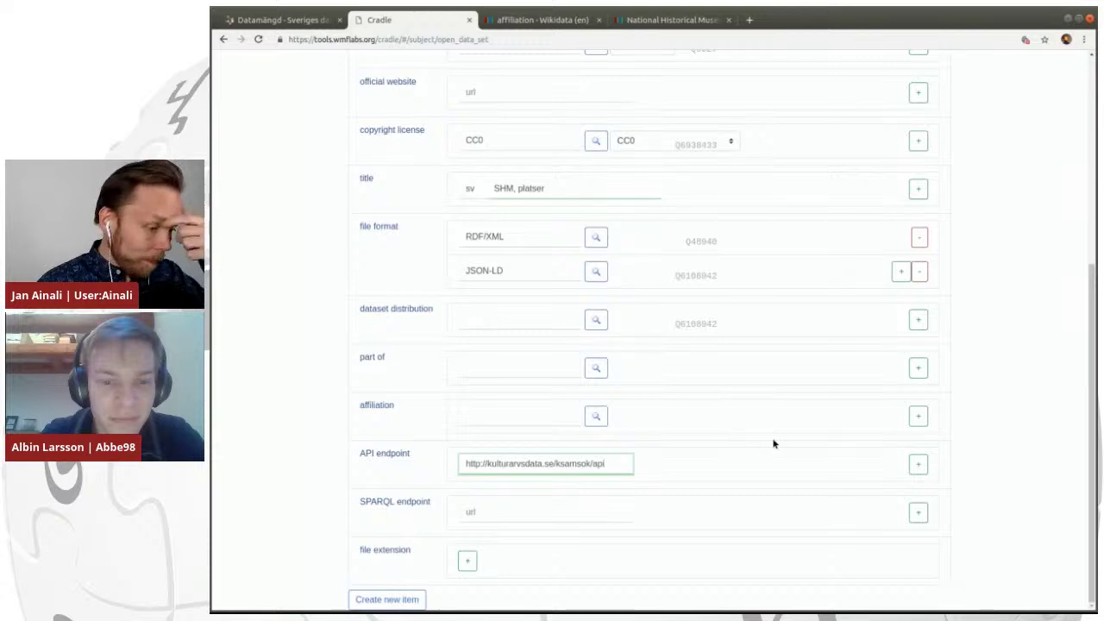
Check the completed open data set form for SHM, platser and create the new item from it.
{"action": "scroll", "coordinate": [774, 443], "scroll_direction": "up", "scroll_amount": 3}
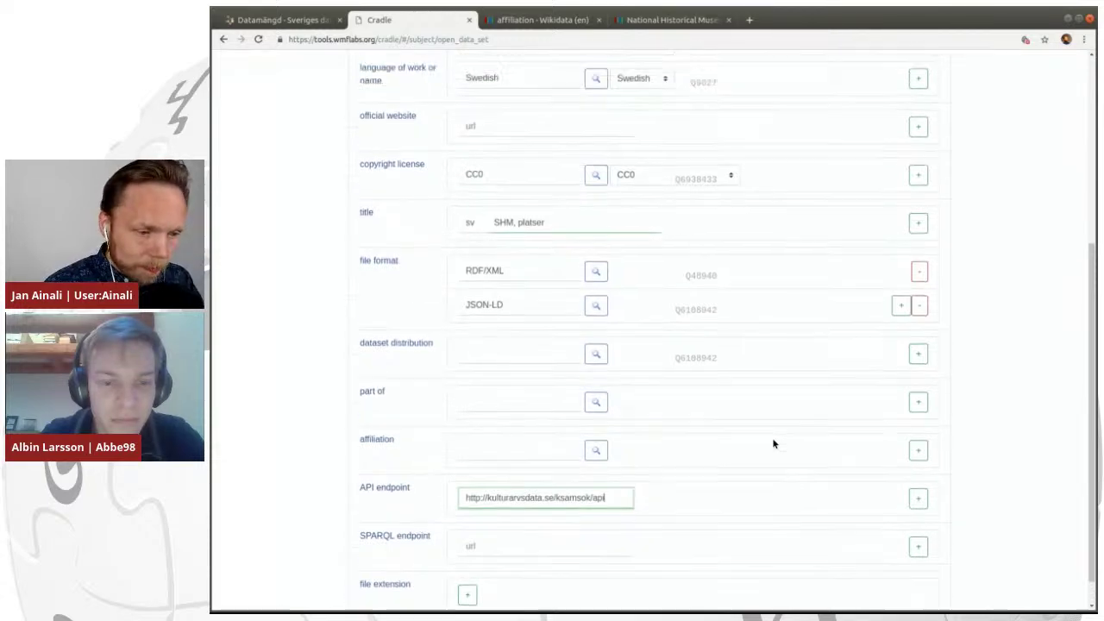
{"action": "scroll", "coordinate": [773, 444], "scroll_direction": "up", "scroll_amount": 3}
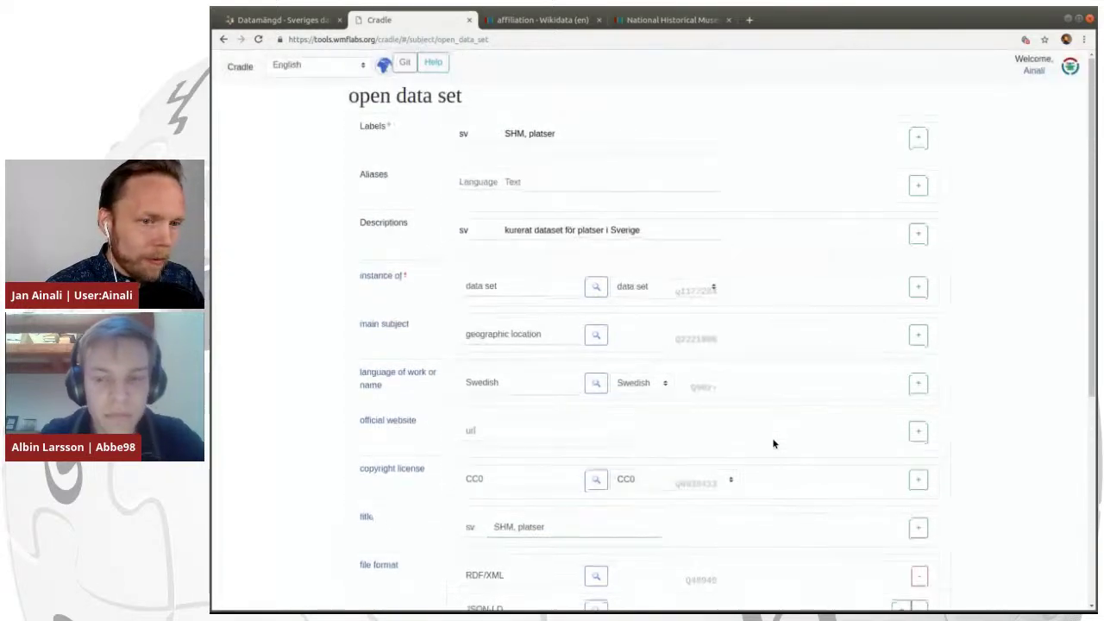
{"action": "scroll", "coordinate": [773, 442], "scroll_direction": "down", "scroll_amount": 3}
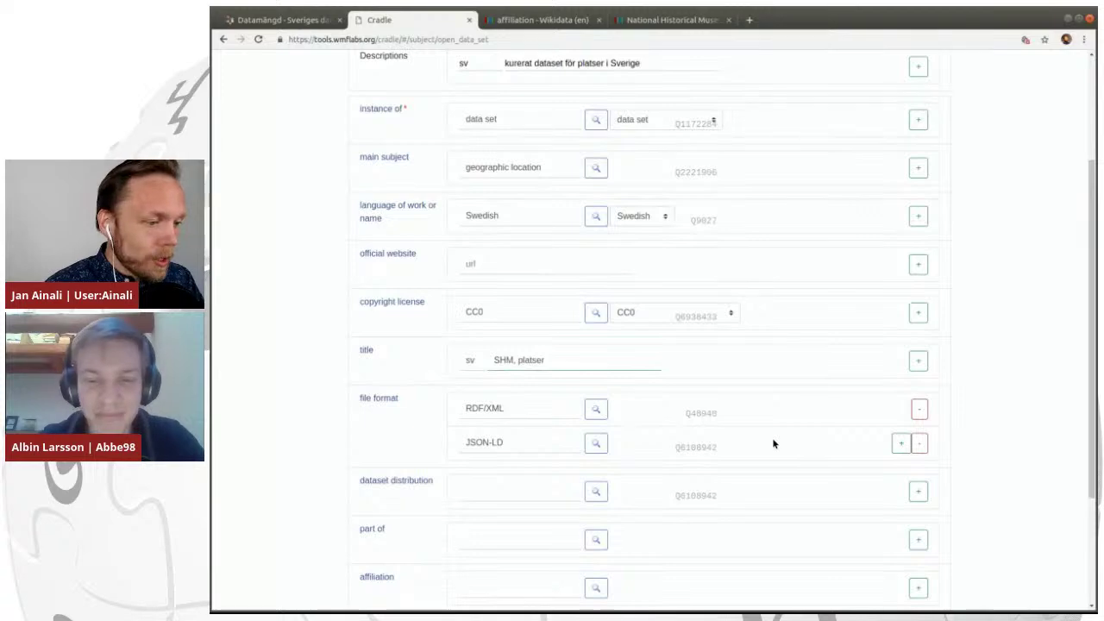
{"action": "scroll", "coordinate": [773, 442], "scroll_direction": "down", "scroll_amount": 3}
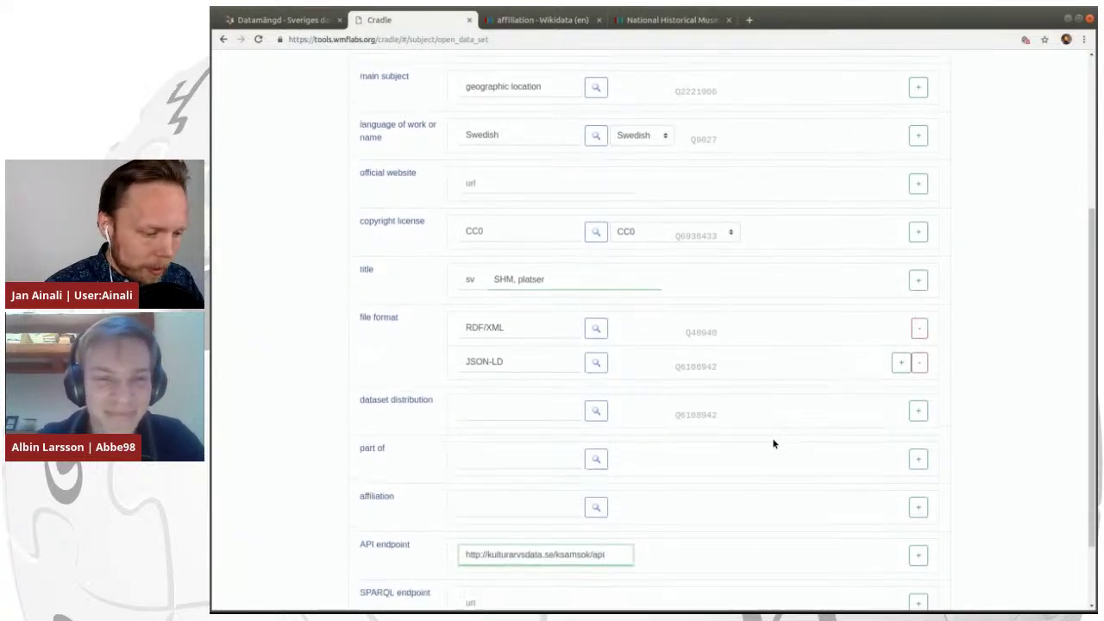
{"action": "scroll", "coordinate": [773, 443], "scroll_direction": "down", "scroll_amount": 1}
{"action": "scroll", "coordinate": [773, 443], "scroll_direction": "up", "scroll_amount": 8}
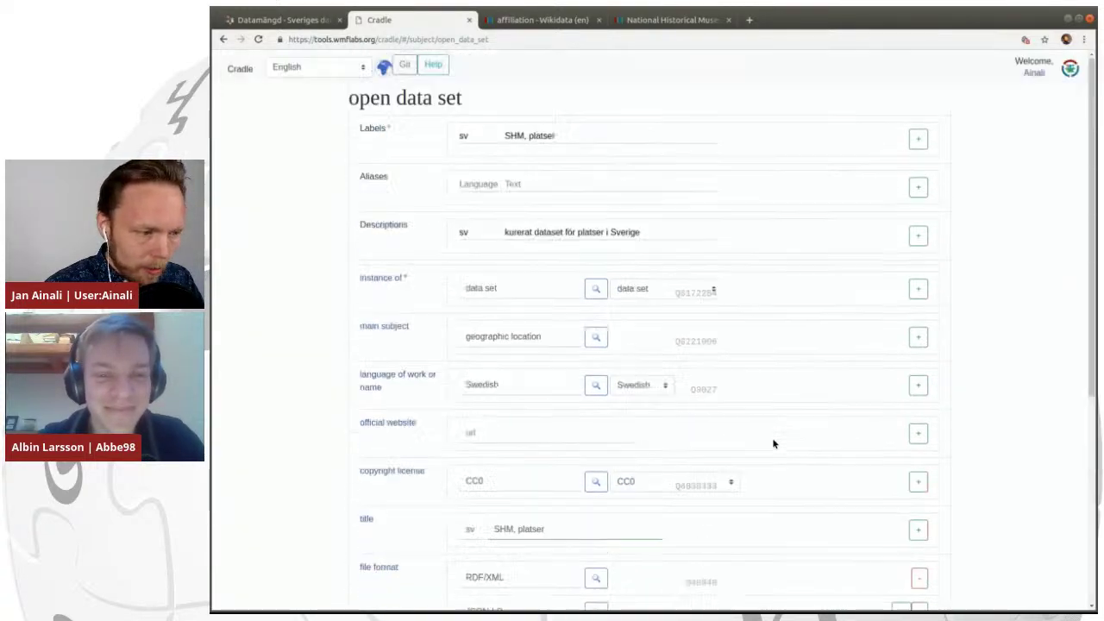
{"action": "scroll", "coordinate": [772, 444], "scroll_direction": "down", "scroll_amount": 8}
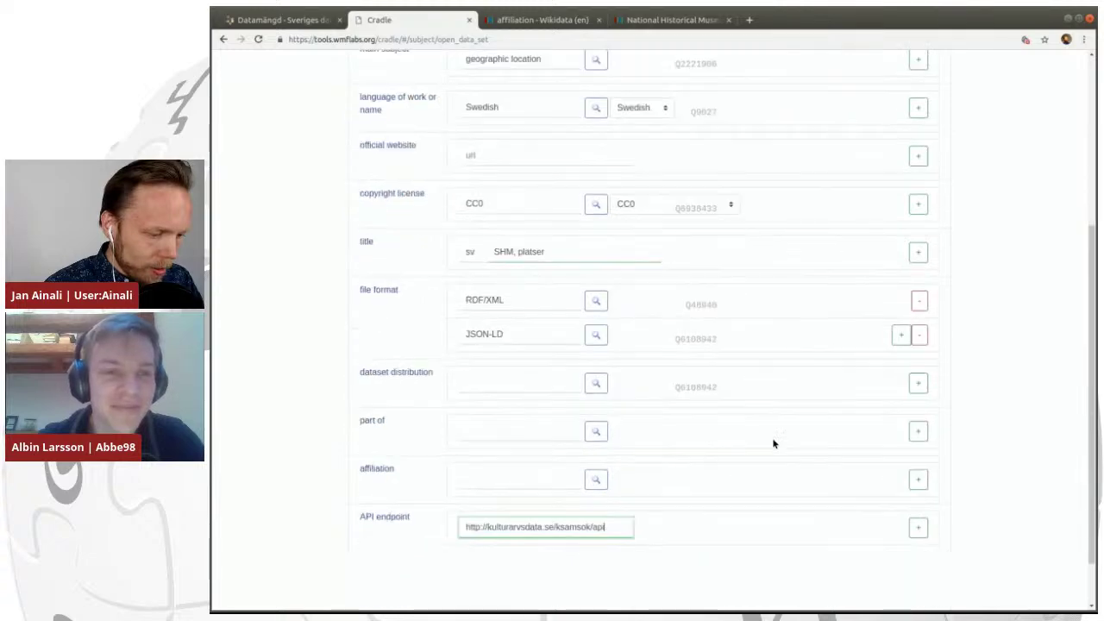
{"action": "left_click", "coordinate": [402, 602]}
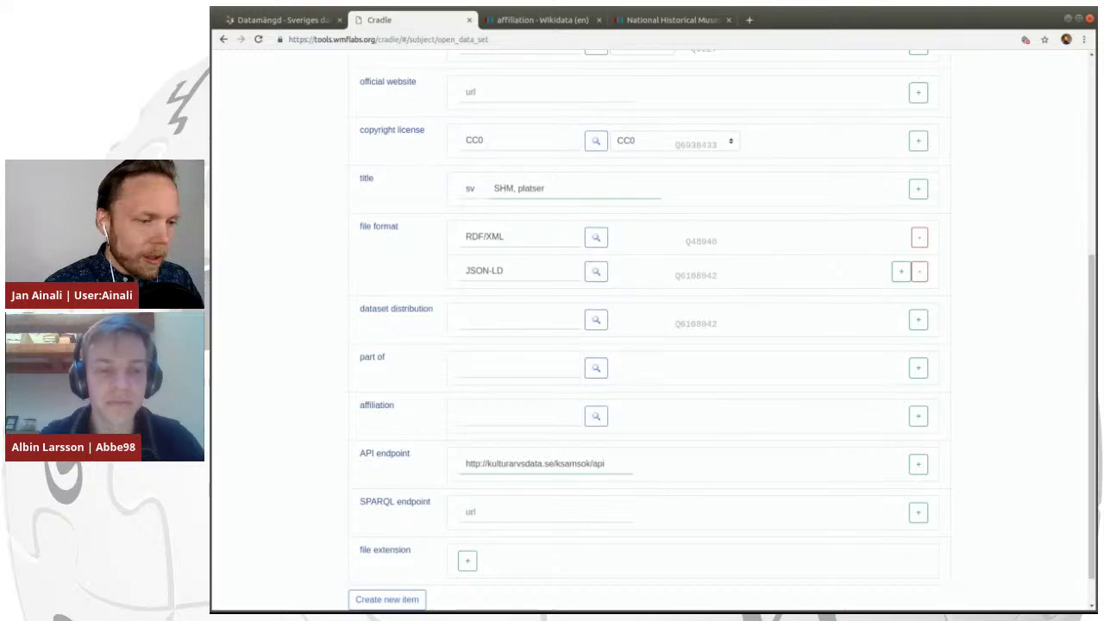
Open the newly created SHM, platser item from the account's list of Wikidata contributions.
{"action": "left_click", "coordinate": [528, 19]}
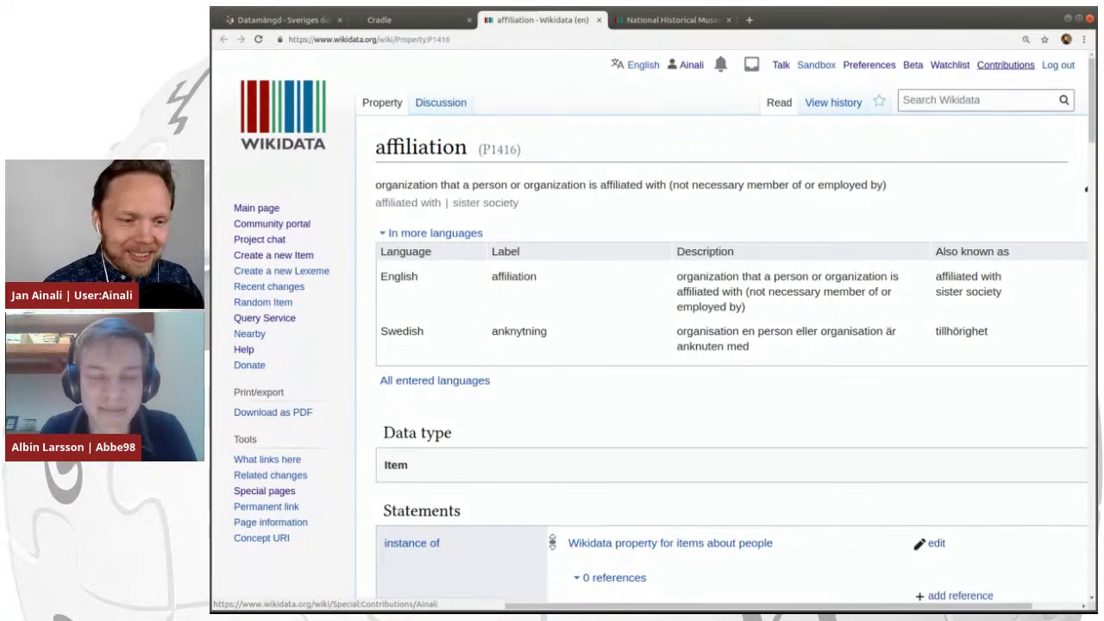
{"action": "left_click", "coordinate": [1001, 66]}
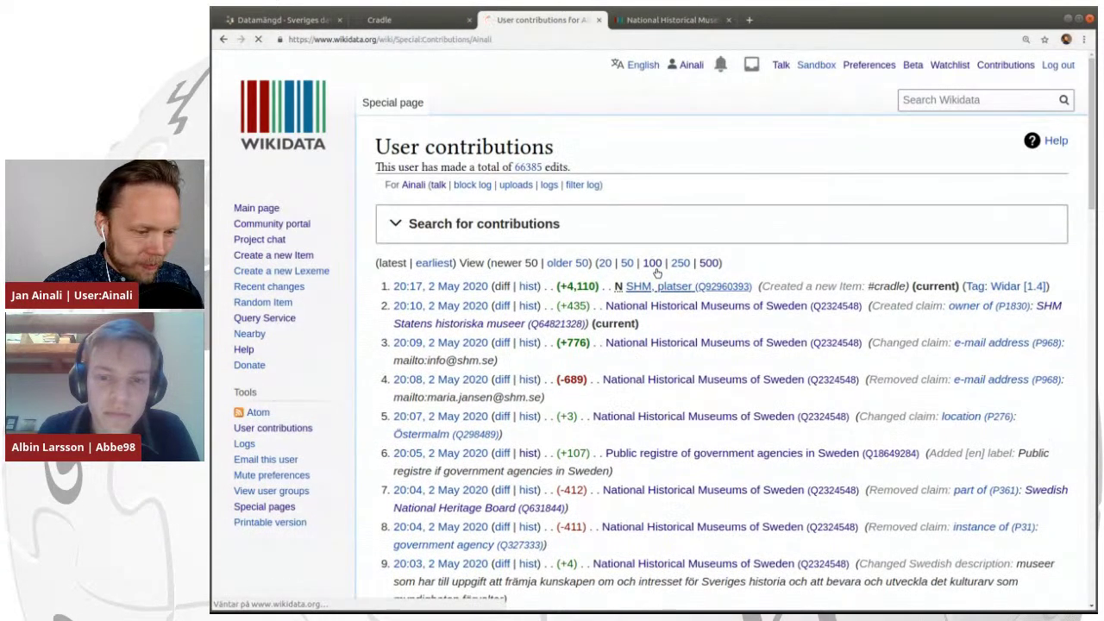
{"action": "left_click", "coordinate": [653, 286]}
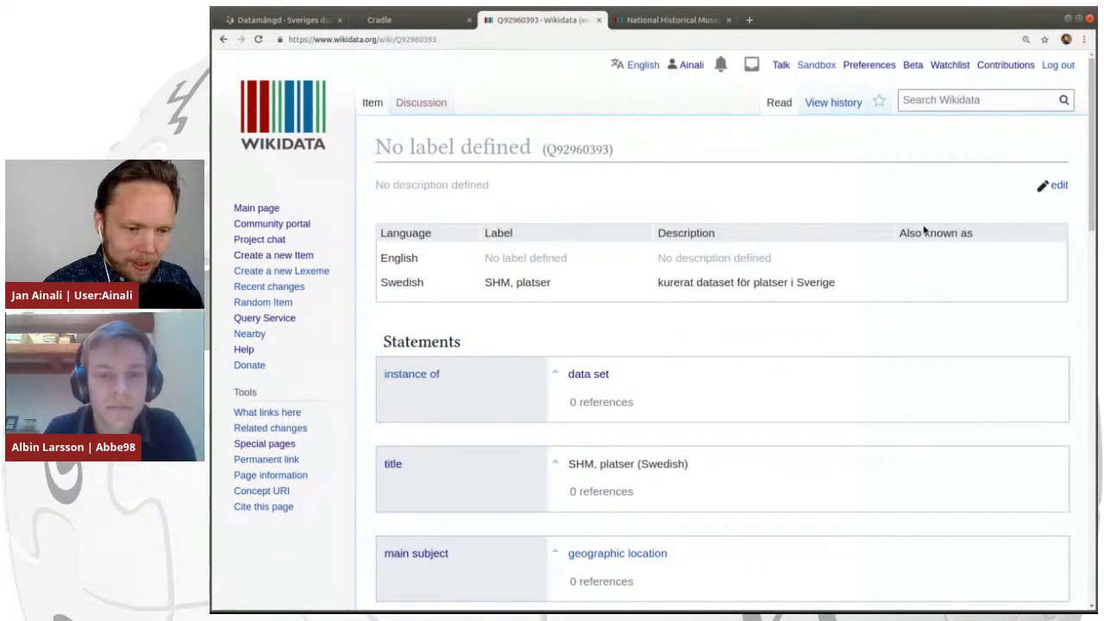
Enter "SHM, places" as the English label of the new dataset item.
{"action": "left_click", "coordinate": [1056, 183]}
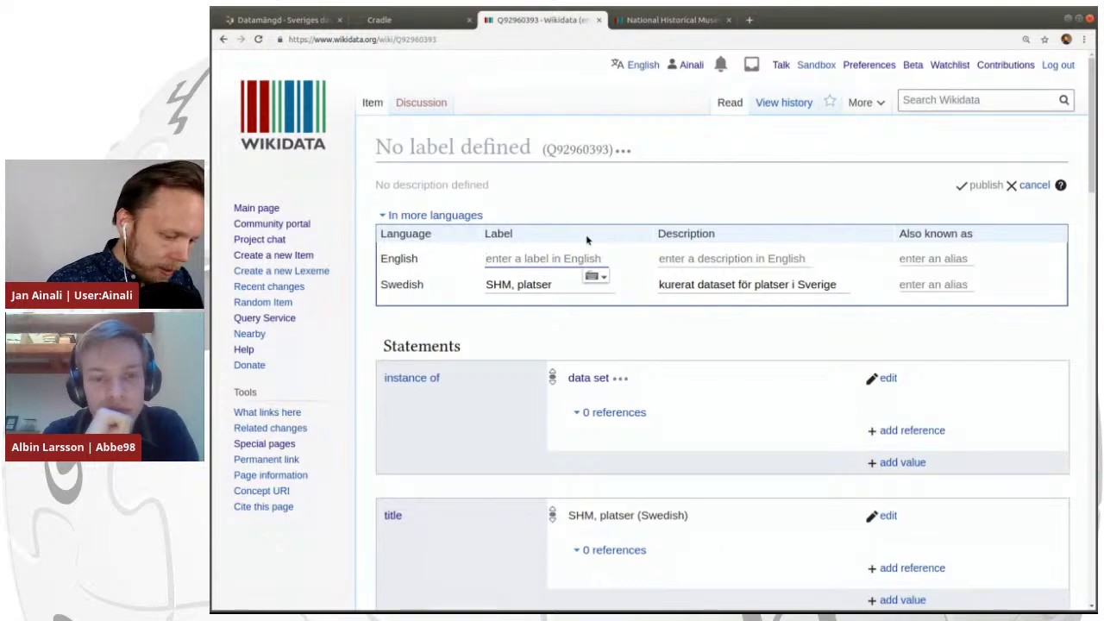
{"action": "type", "text": "SHM"}
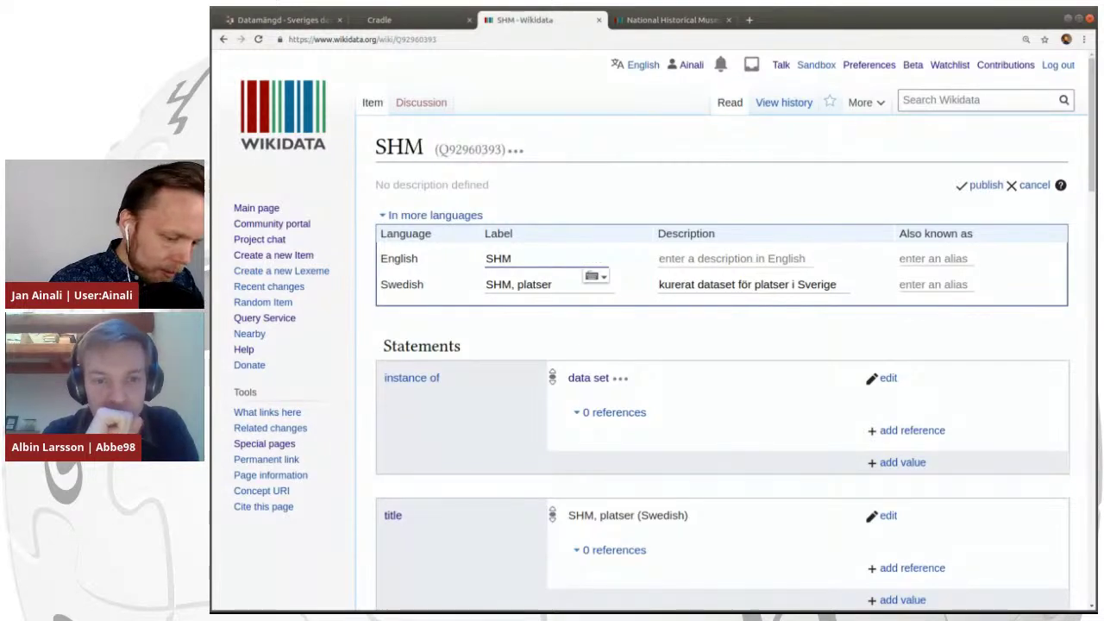
{"action": "type", "text": " places"}
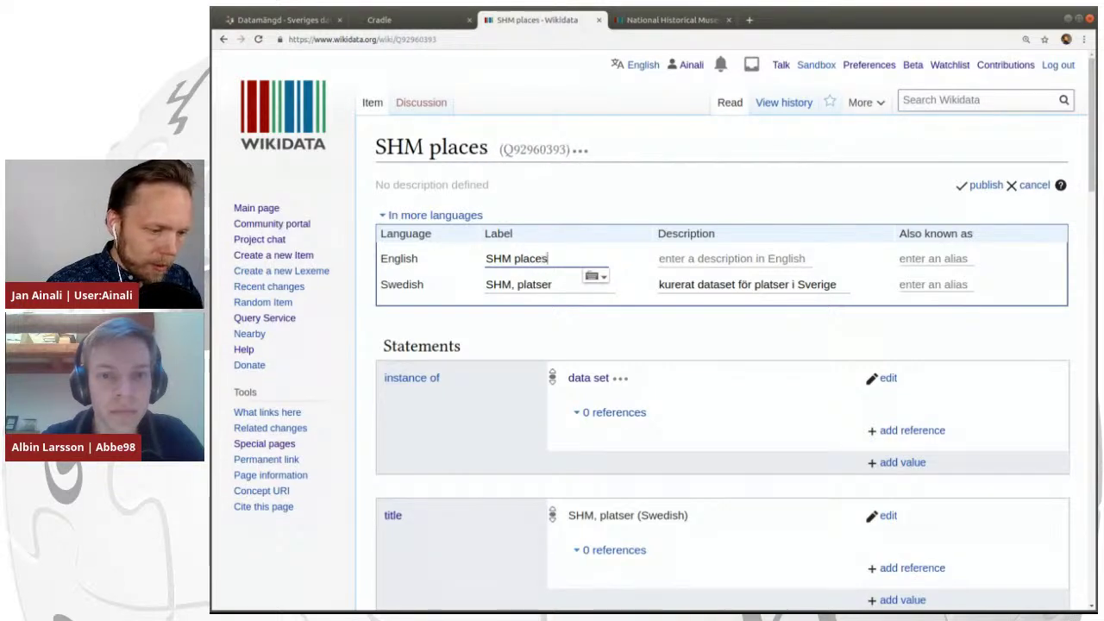
{"action": "key", "text": "Home"}
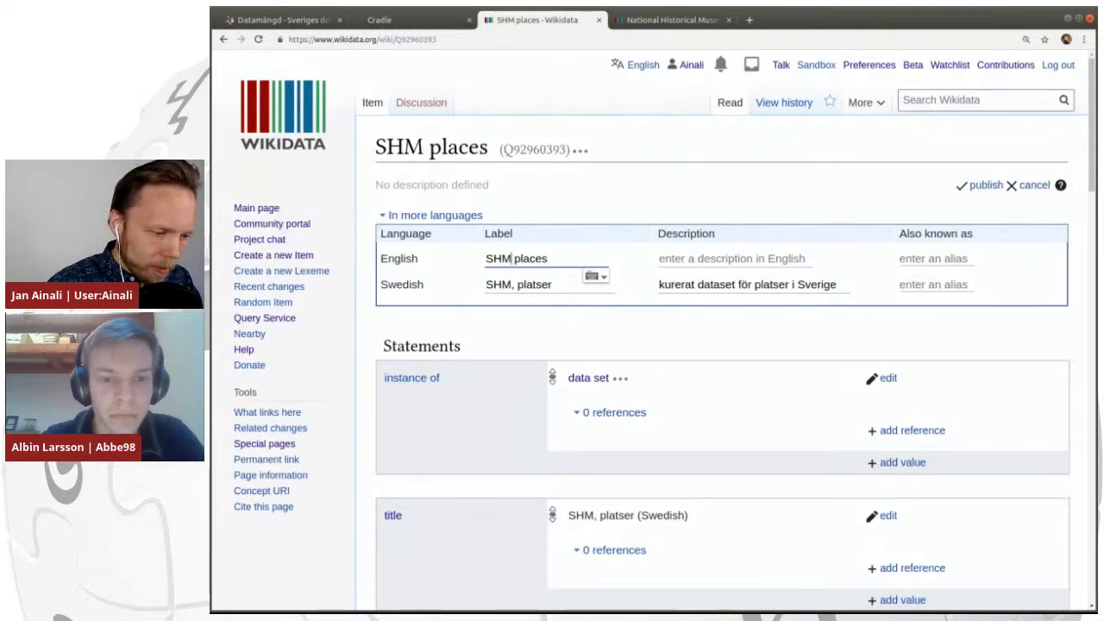
{"action": "type", "text": ","}
Add the English description "curated dataset for places in Sweden" and publish the item's label and description.
{"action": "key", "text": "Tab"}
{"action": "type", "text": "curate"}
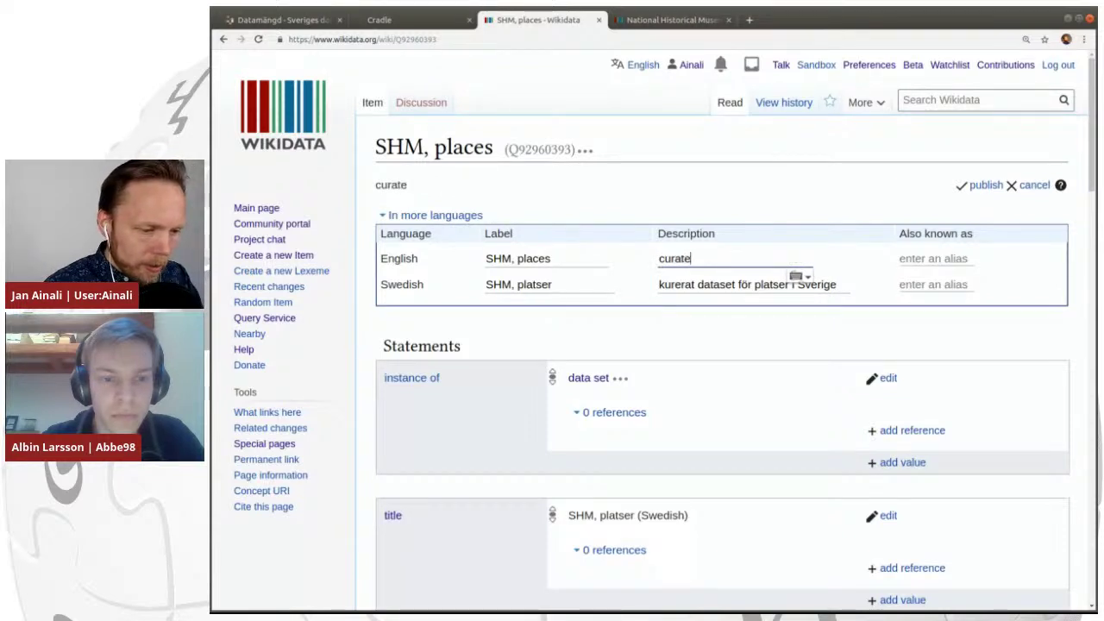
{"action": "type", "text": "d dataset "}
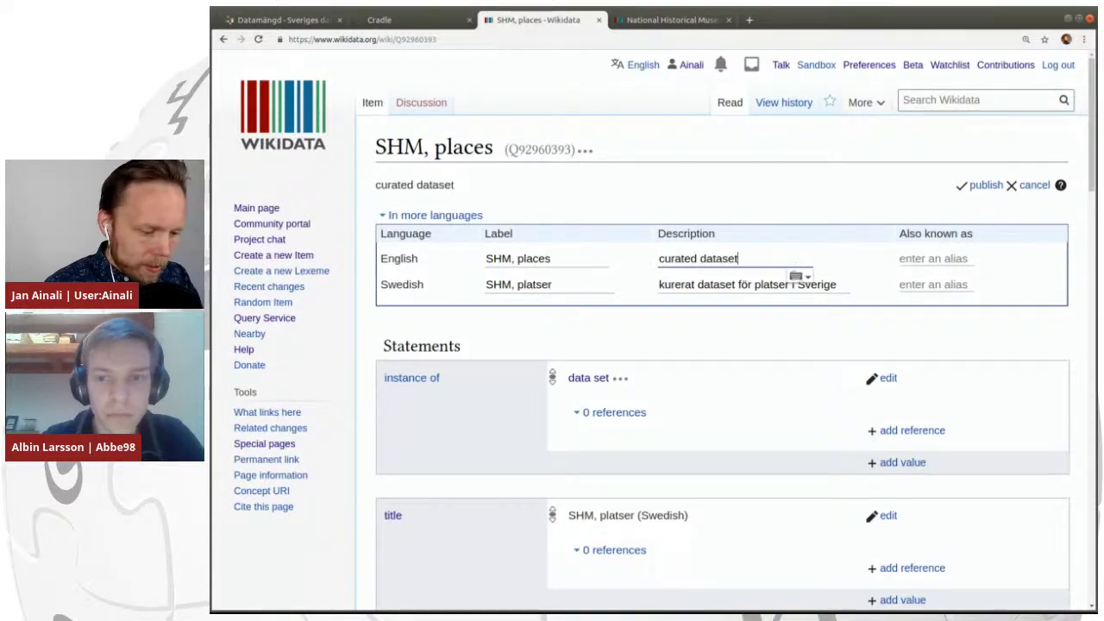
{"action": "type", "text": "for plae"}
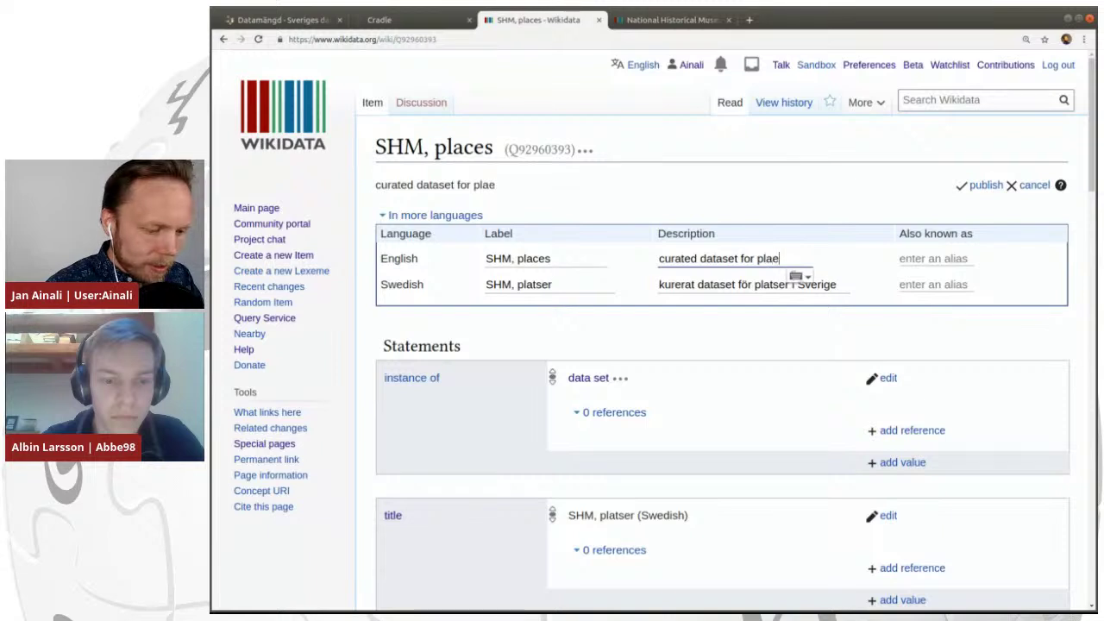
{"action": "type", "text": "ces in Swedd"}
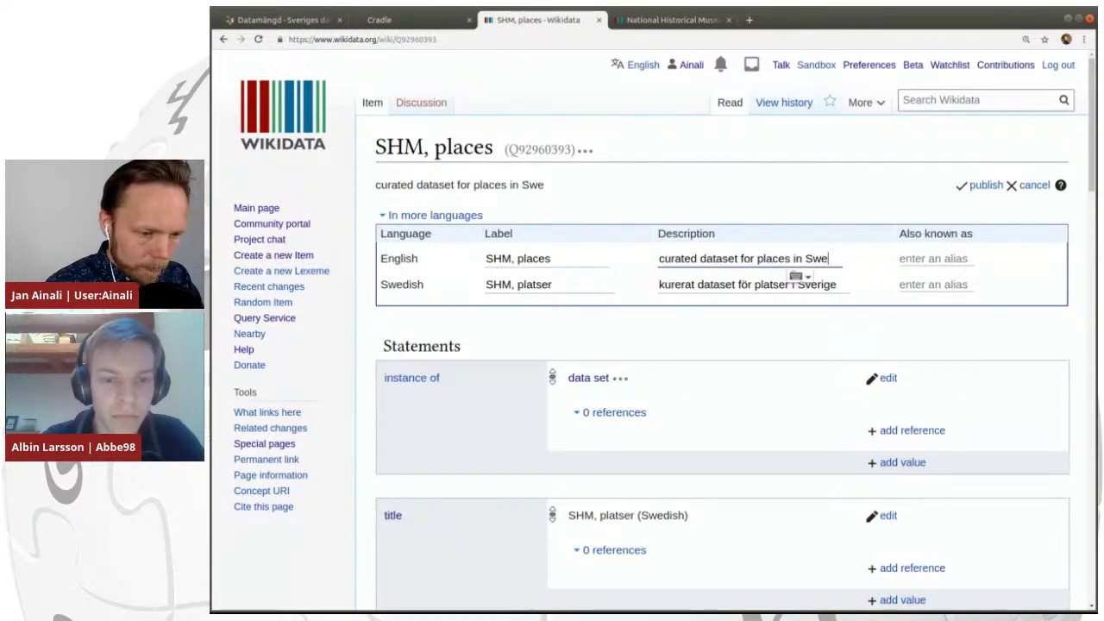
{"action": "key", "text": "BackSpace"}
{"action": "type", "text": "en"}
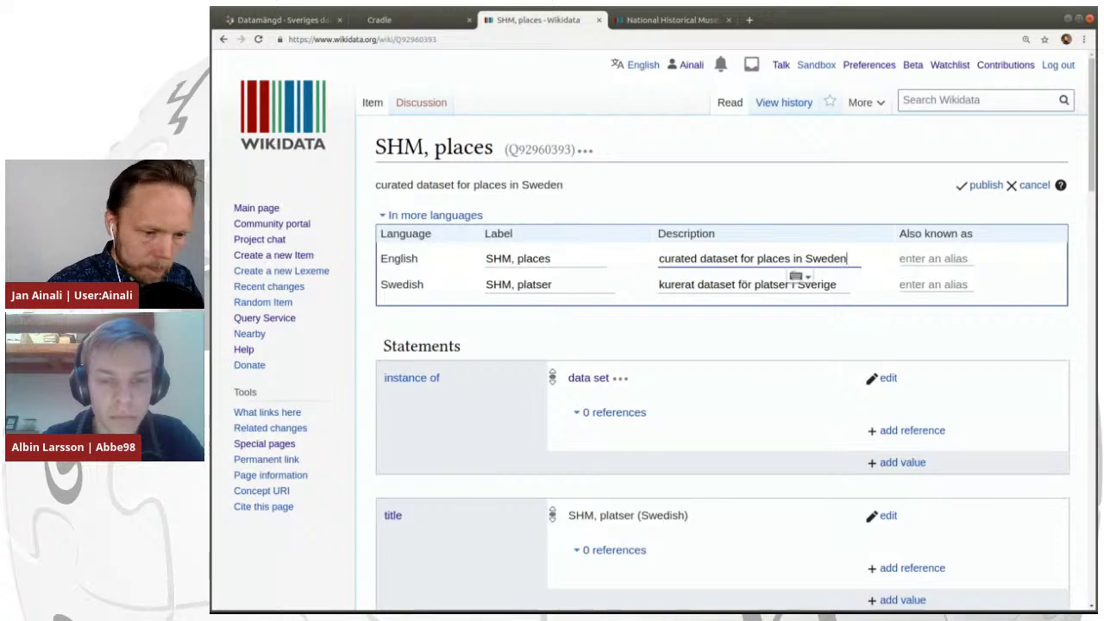
{"action": "left_click", "coordinate": [982, 186]}
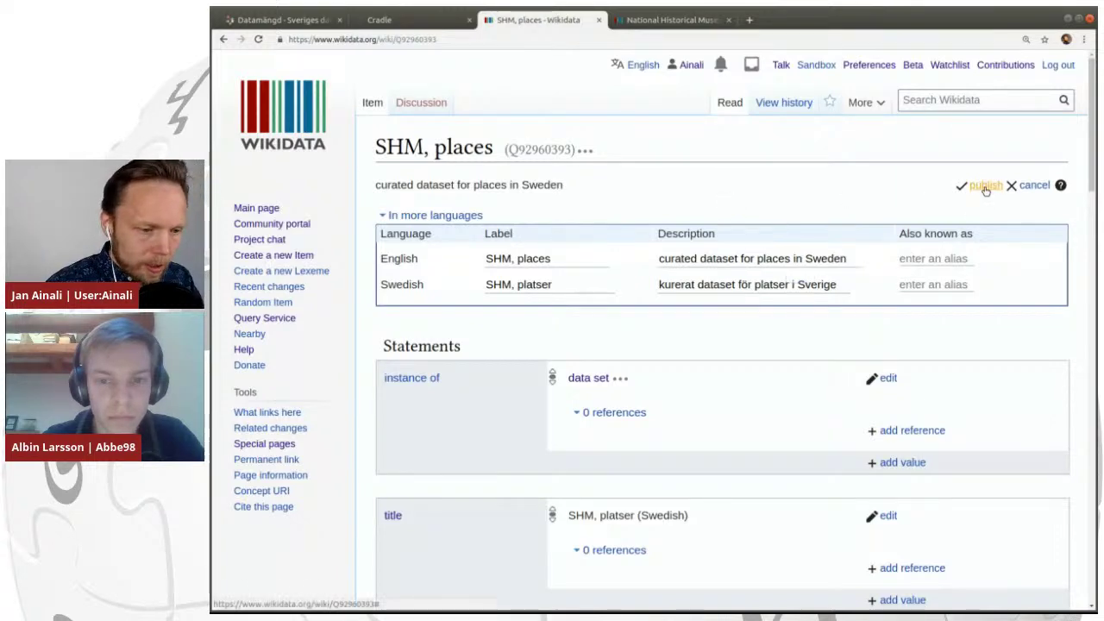
Review the new item's statements and read the potential issue flagged on the RDF/XML file format value.
{"action": "scroll", "coordinate": [836, 185], "scroll_direction": "down", "scroll_amount": 5}
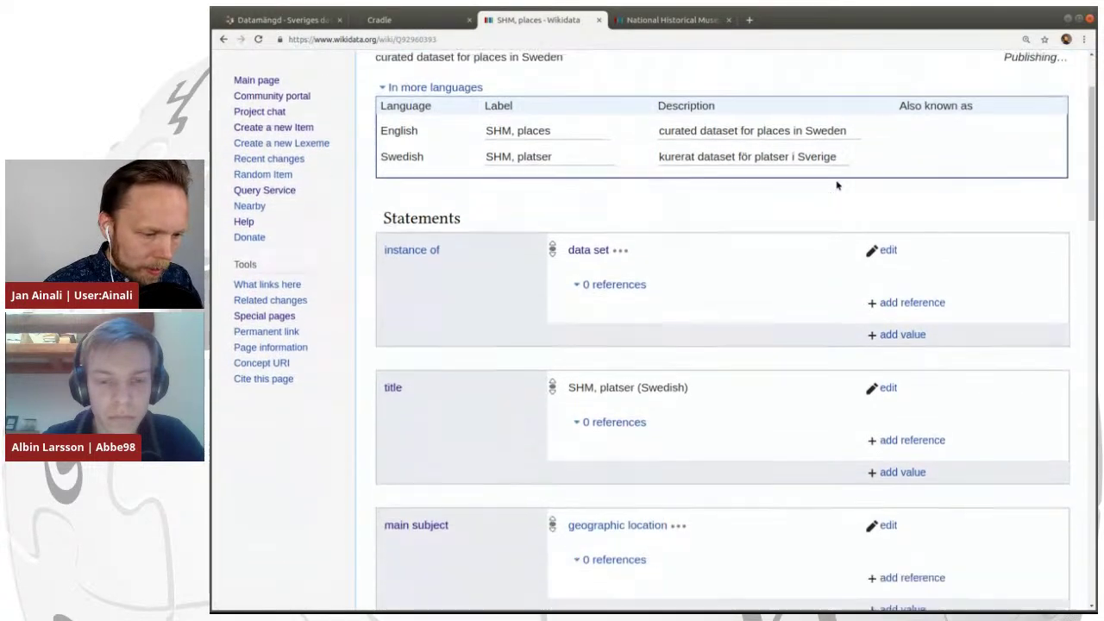
{"action": "scroll", "coordinate": [837, 186], "scroll_direction": "down", "scroll_amount": 8}
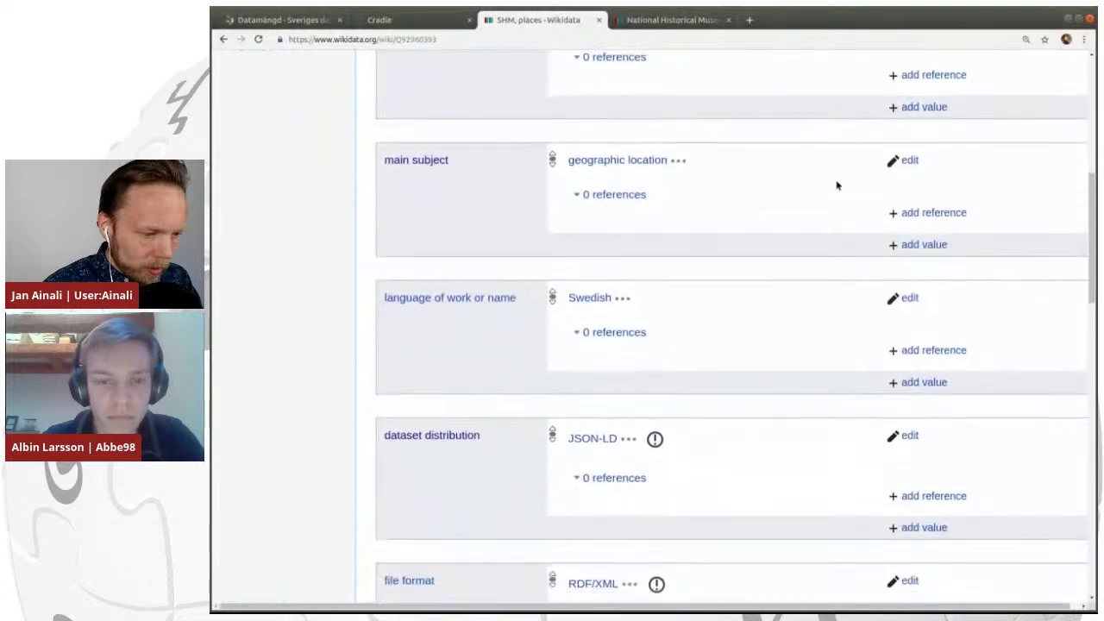
{"action": "scroll", "coordinate": [836, 186], "scroll_direction": "down", "scroll_amount": 4}
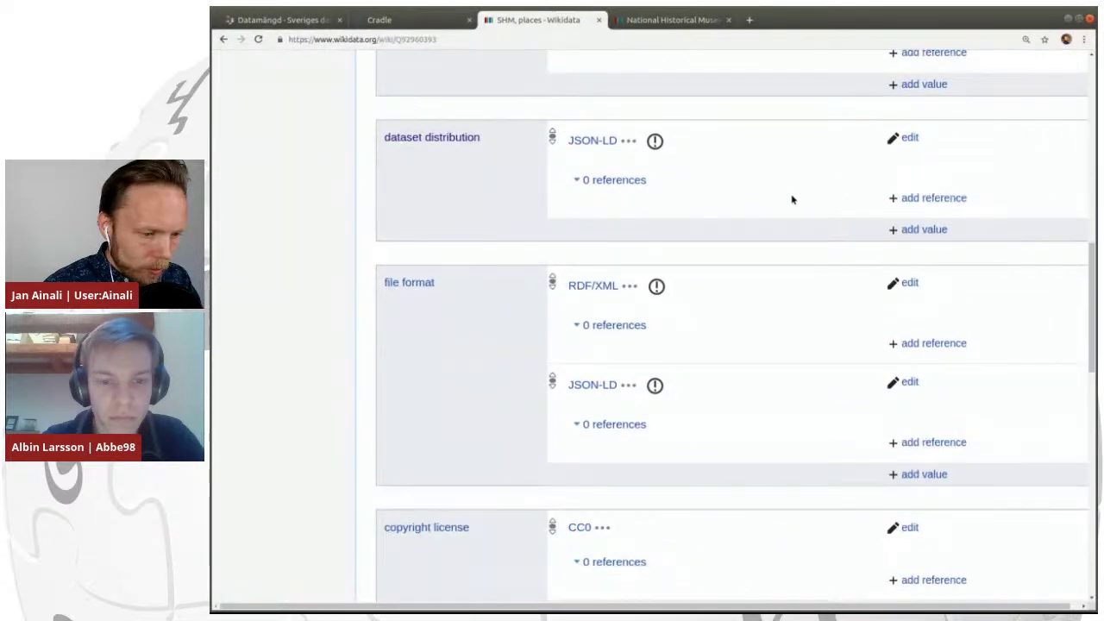
{"action": "scroll", "coordinate": [786, 200], "scroll_direction": "down", "scroll_amount": 1}
{"action": "left_click", "coordinate": [656, 276]}
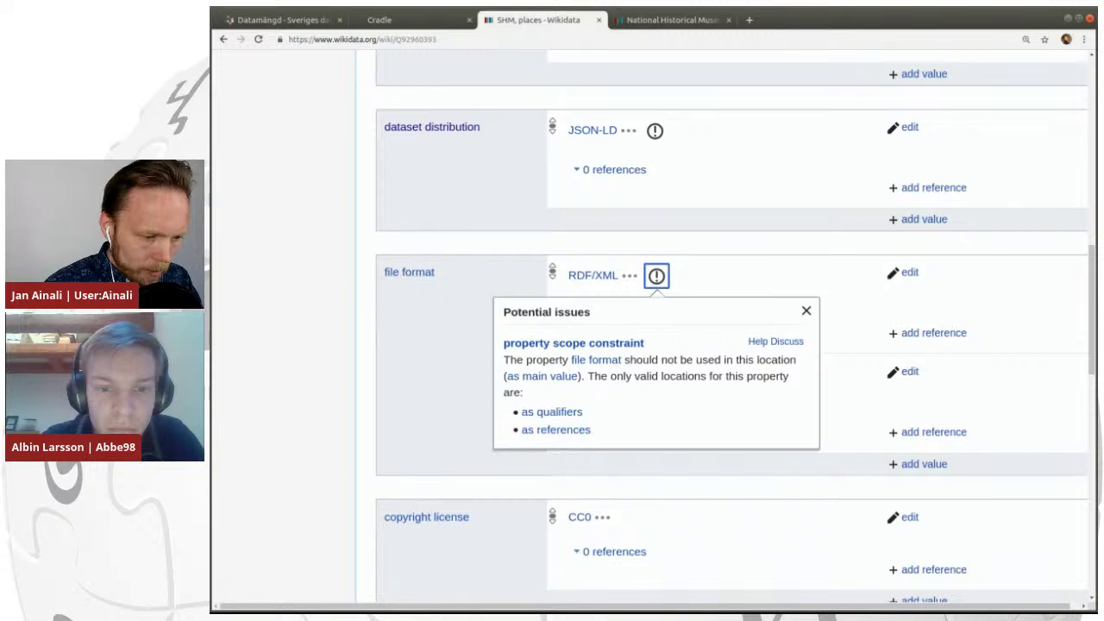
{"action": "left_click", "coordinate": [750, 279]}
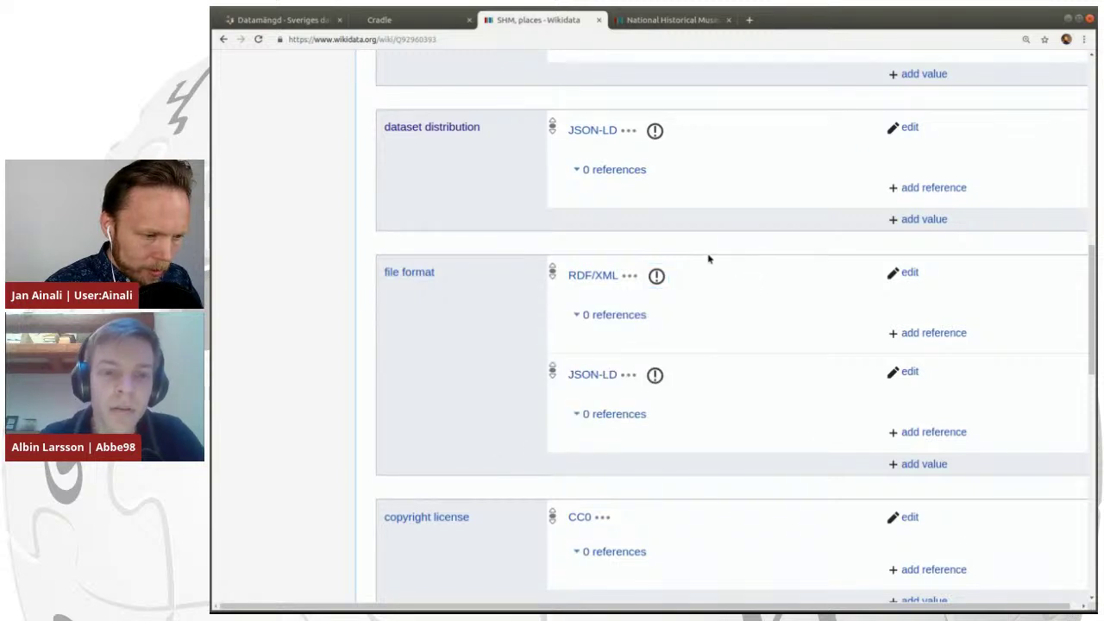
Remove the JSON-LD value from the item's dataset distribution statement.
{"action": "scroll", "coordinate": [711, 278], "scroll_direction": "up", "scroll_amount": 1}
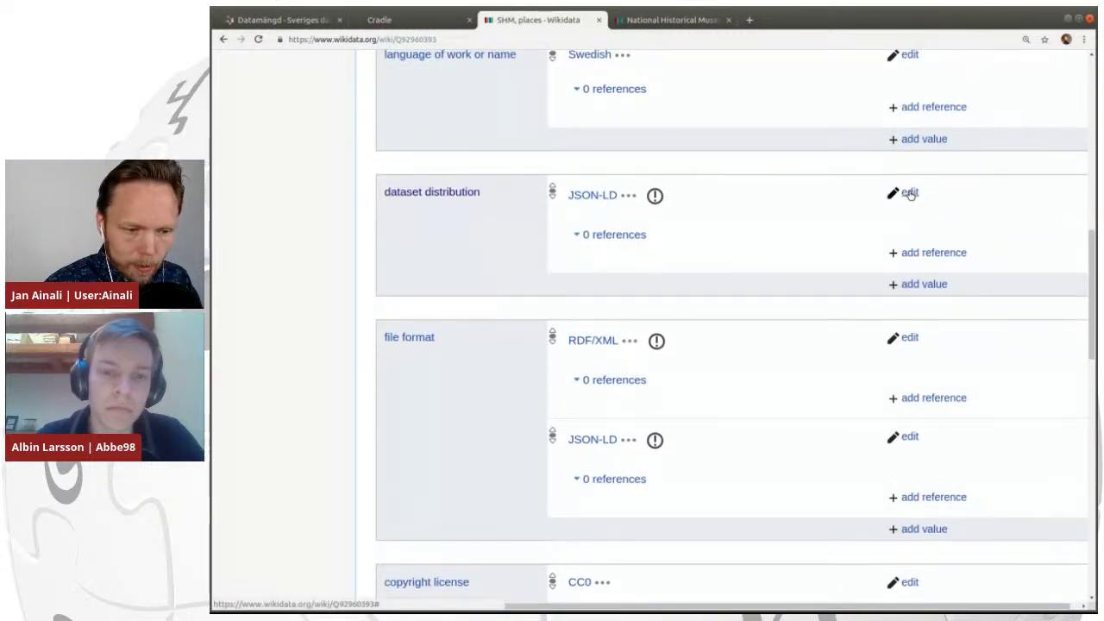
{"action": "left_click", "coordinate": [910, 194]}
{"action": "left_click", "coordinate": [965, 194]}
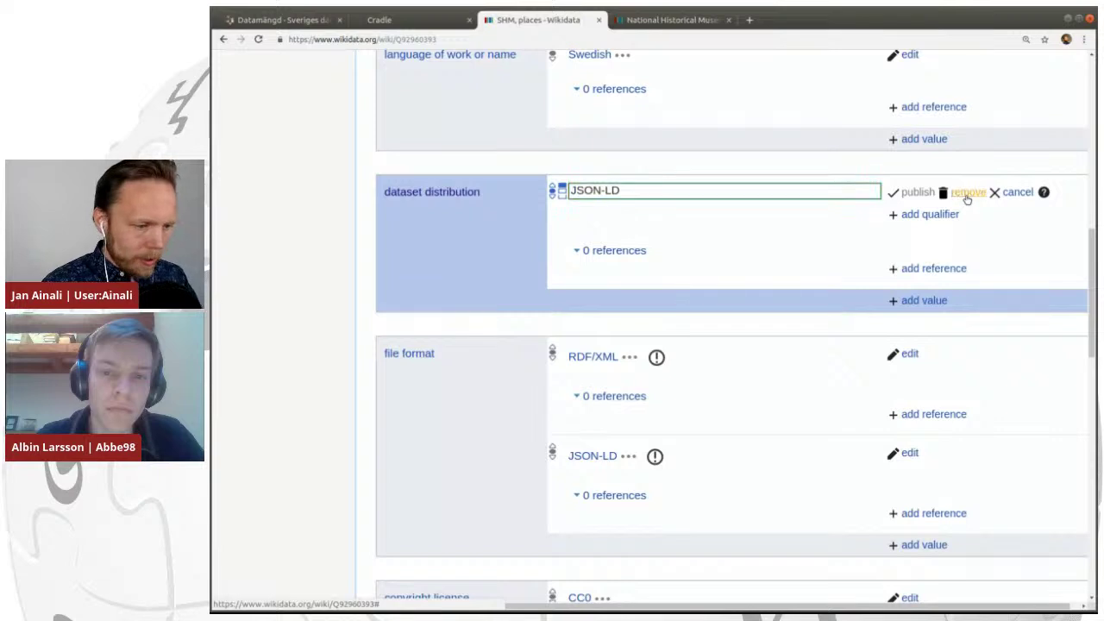
Look over the item's remaining file format, copyright license and API endpoint statements.
{"action": "scroll", "coordinate": [826, 237], "scroll_direction": "down", "scroll_amount": 2}
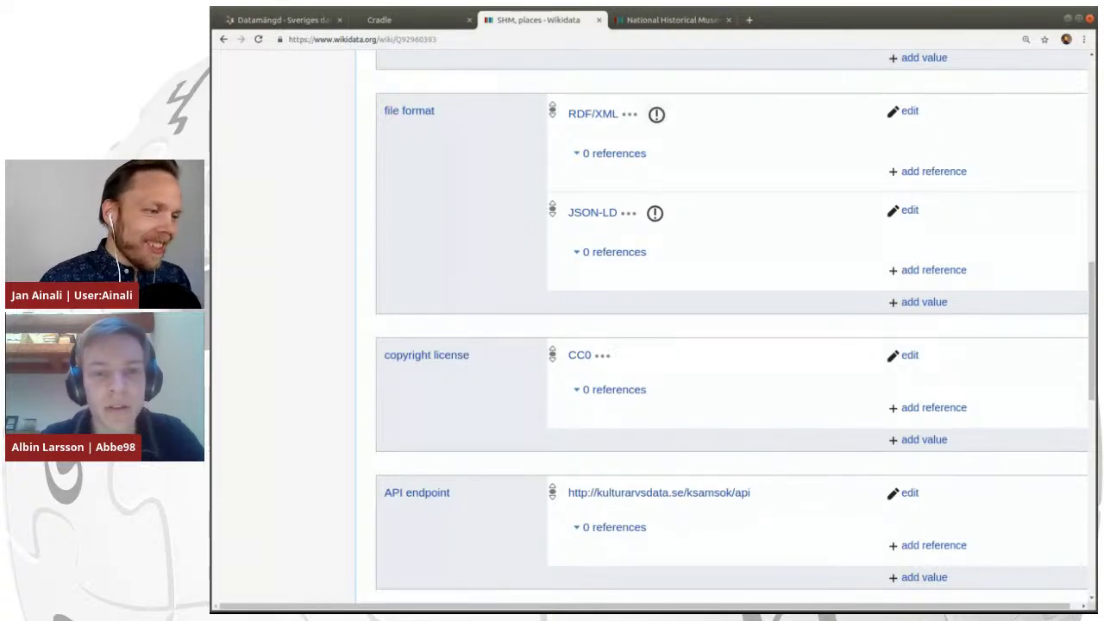
{"action": "scroll", "coordinate": [729, 130], "scroll_direction": "down", "scroll_amount": 3}
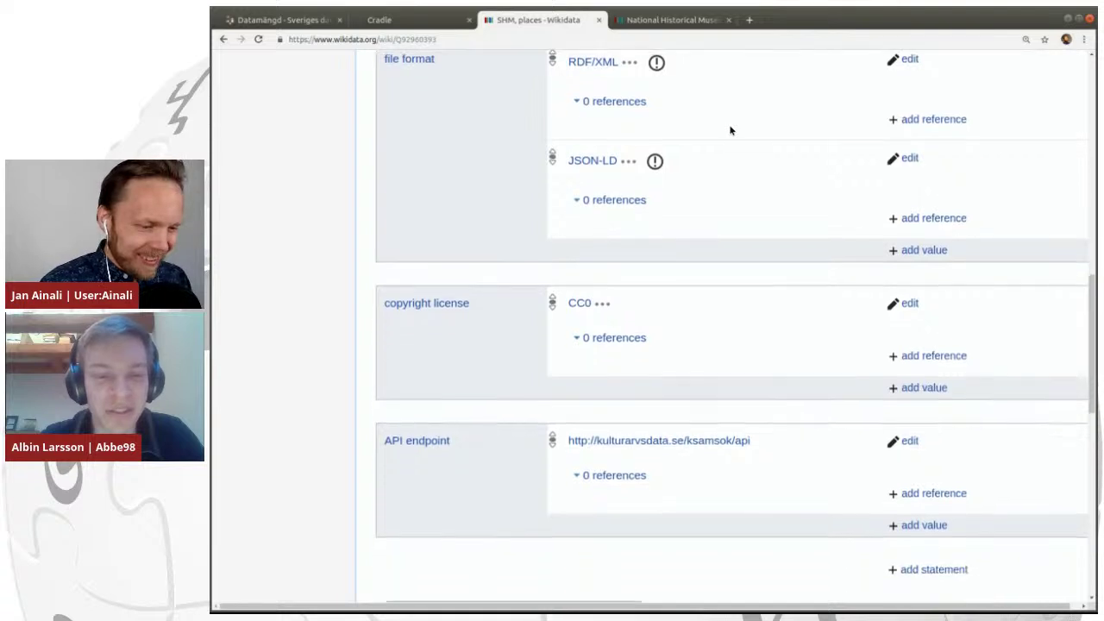
{"action": "scroll", "coordinate": [729, 131], "scroll_direction": "down", "scroll_amount": 2}
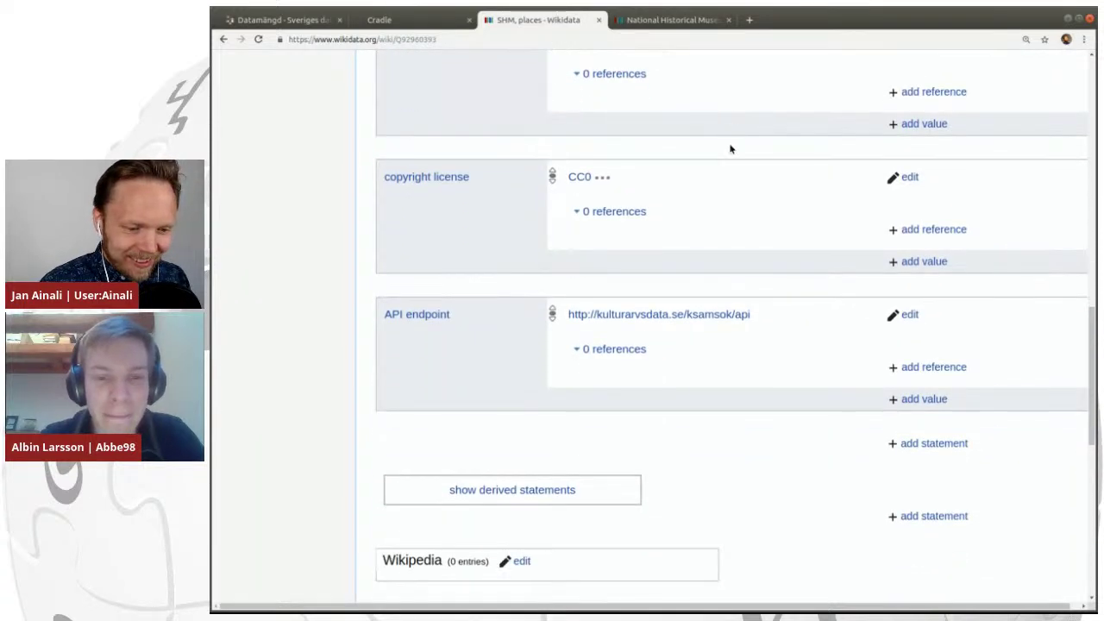
Start a new statement on the SHM, places item with the property operator.
{"action": "left_click", "coordinate": [916, 444]}
{"action": "scroll", "coordinate": [916, 449], "scroll_direction": "down", "scroll_amount": 3}
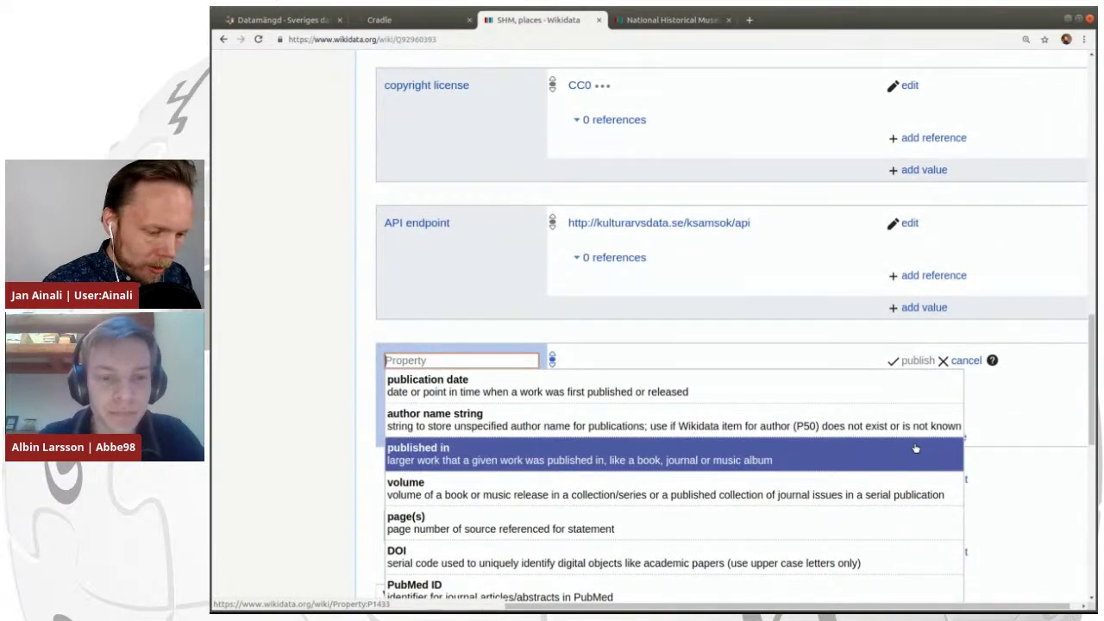
{"action": "type", "text": "opera"}
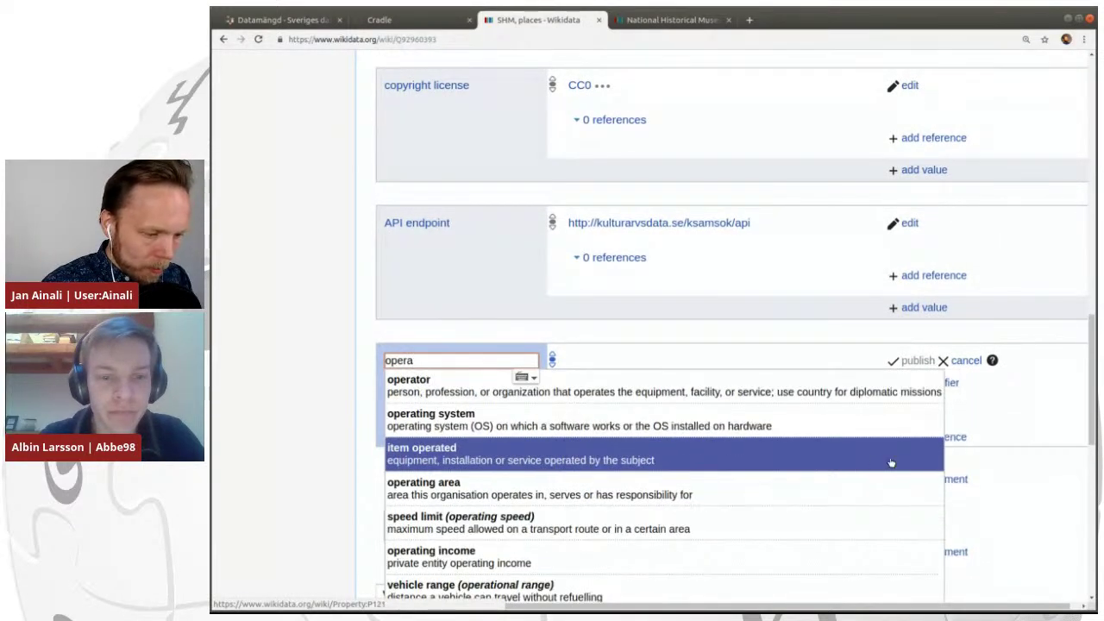
{"action": "left_click", "coordinate": [790, 392]}
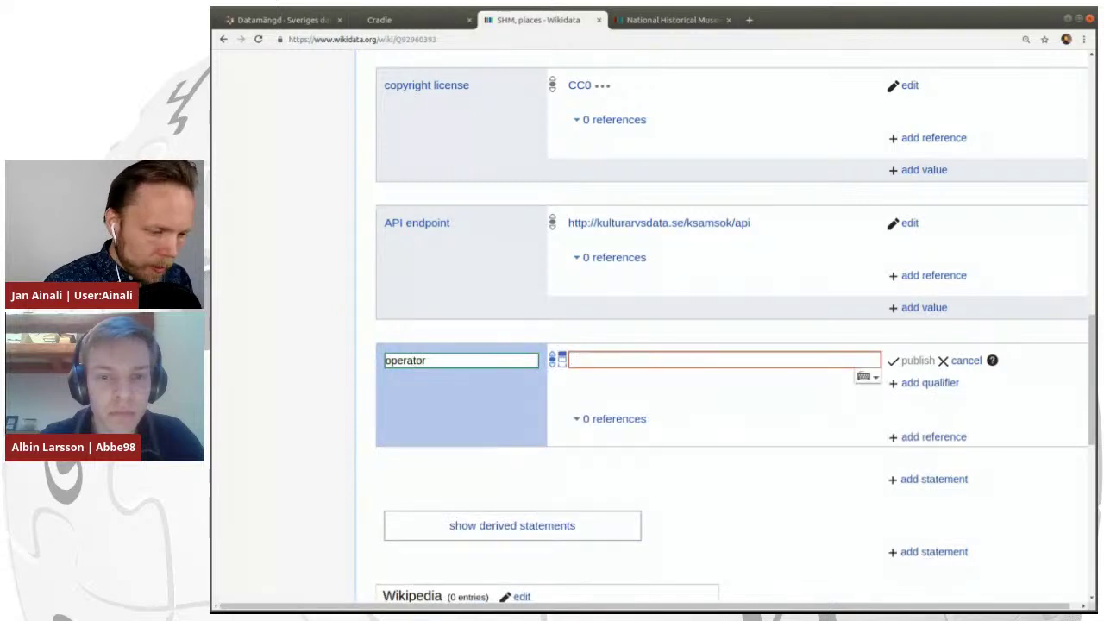
Set the operator to National Historical Museums of Sweden using the ID Q2324548 copied from its item's address, and publish the statement.
{"action": "left_click", "coordinate": [686, 21]}
{"action": "scroll", "coordinate": [565, 129], "scroll_direction": "up", "scroll_amount": 3}
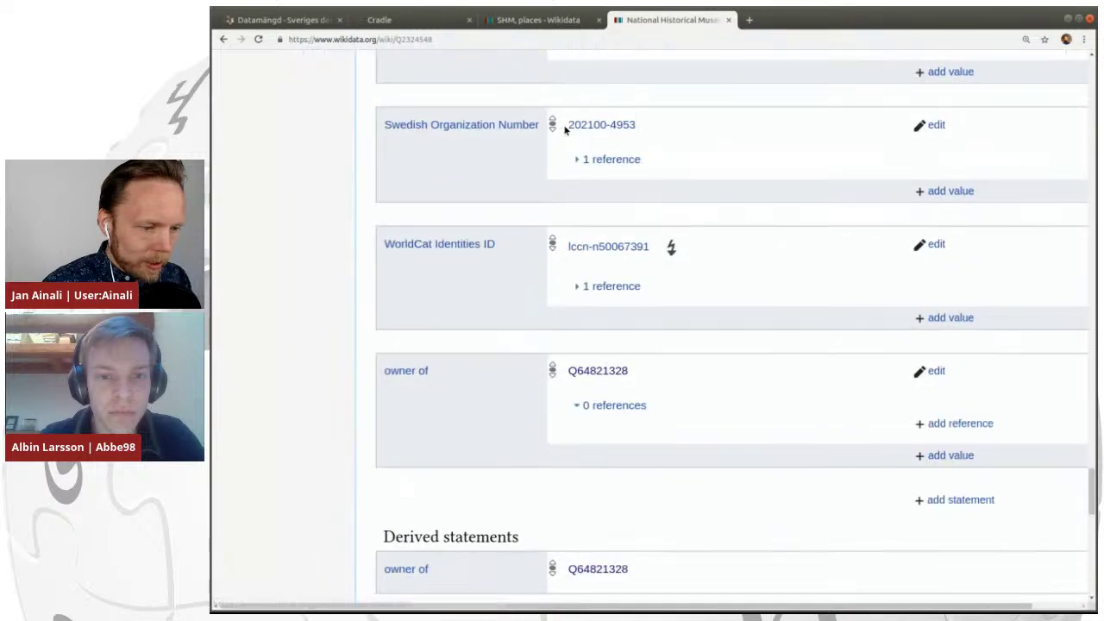
{"action": "scroll", "coordinate": [565, 129], "scroll_direction": "up", "scroll_amount": 15}
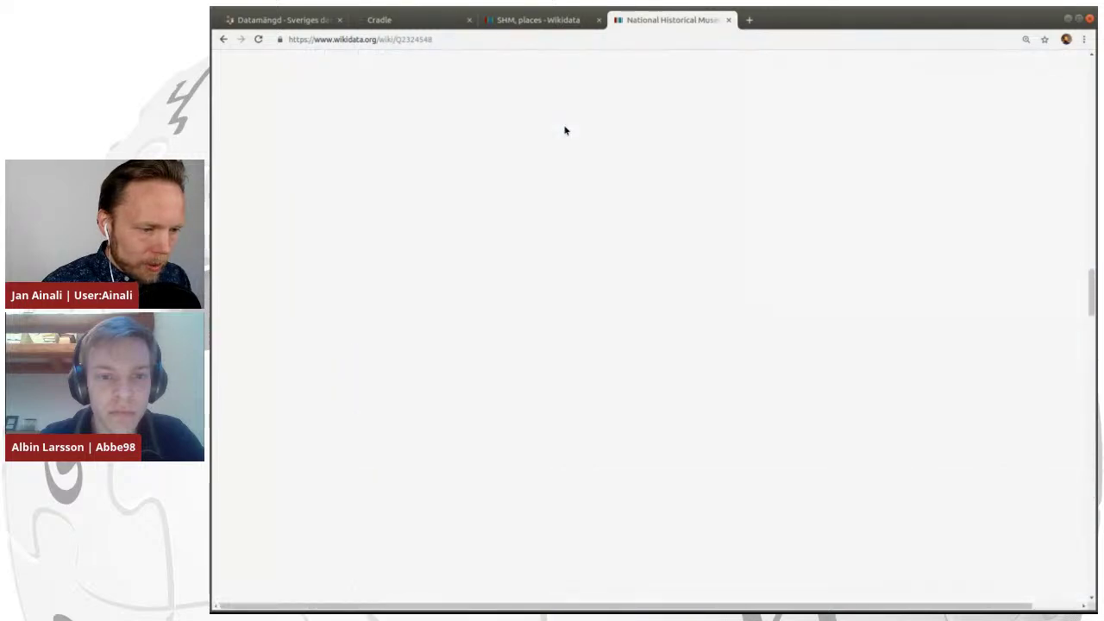
{"action": "scroll", "coordinate": [565, 130], "scroll_direction": "up", "scroll_amount": 15}
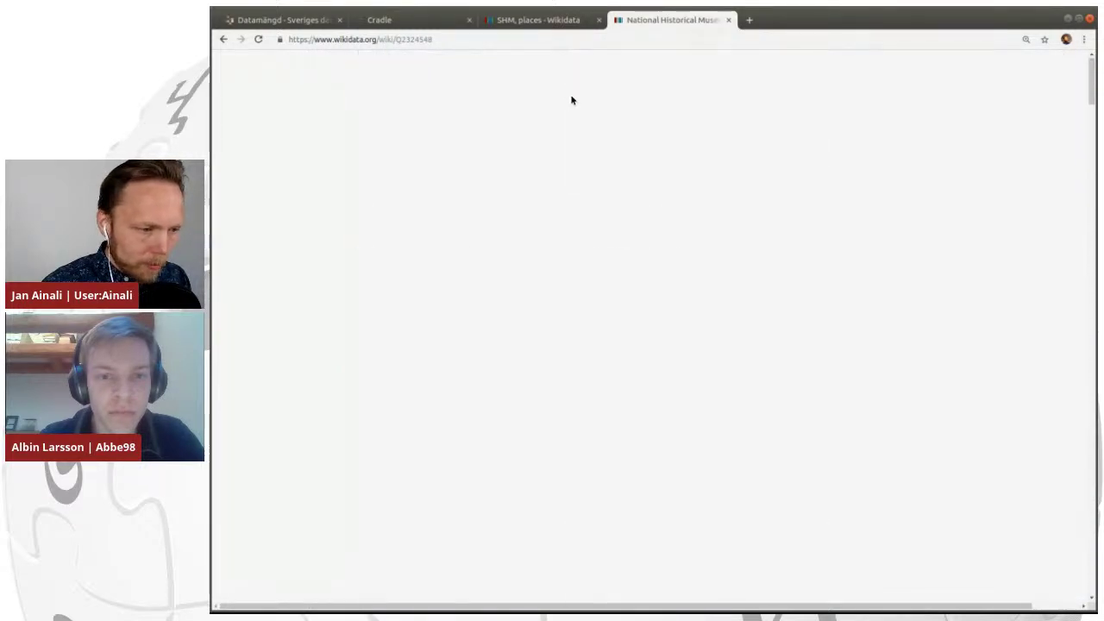
{"action": "double_click", "coordinate": [412, 40]}
{"action": "key", "text": "ctrl+c"}
{"action": "key", "text": "ctrl+Page_Up"}
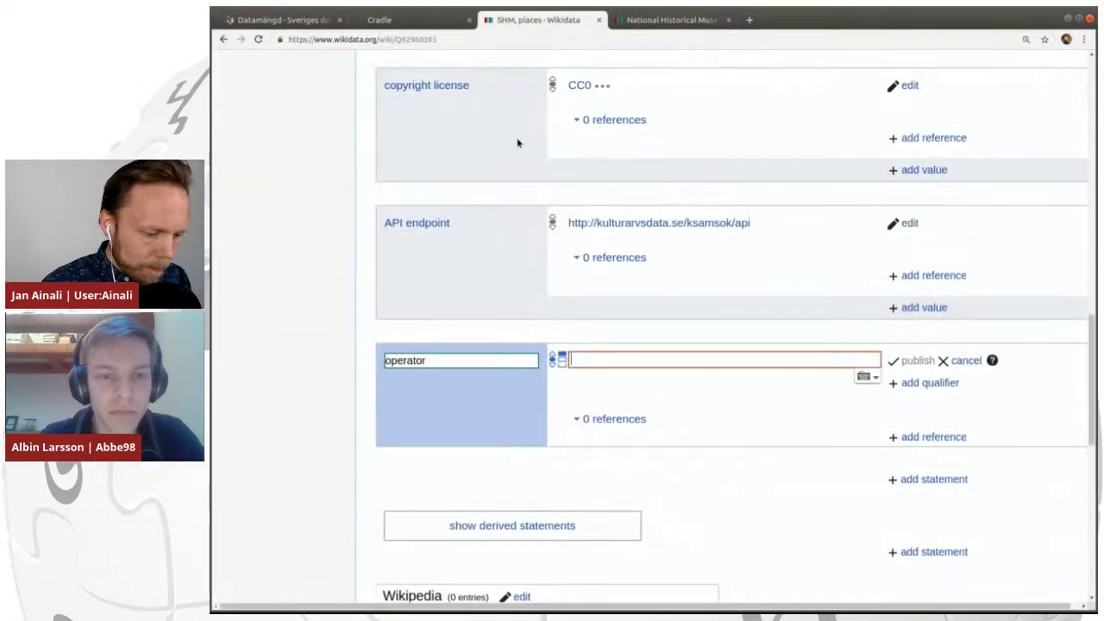
{"action": "key", "text": "ctrl+v"}
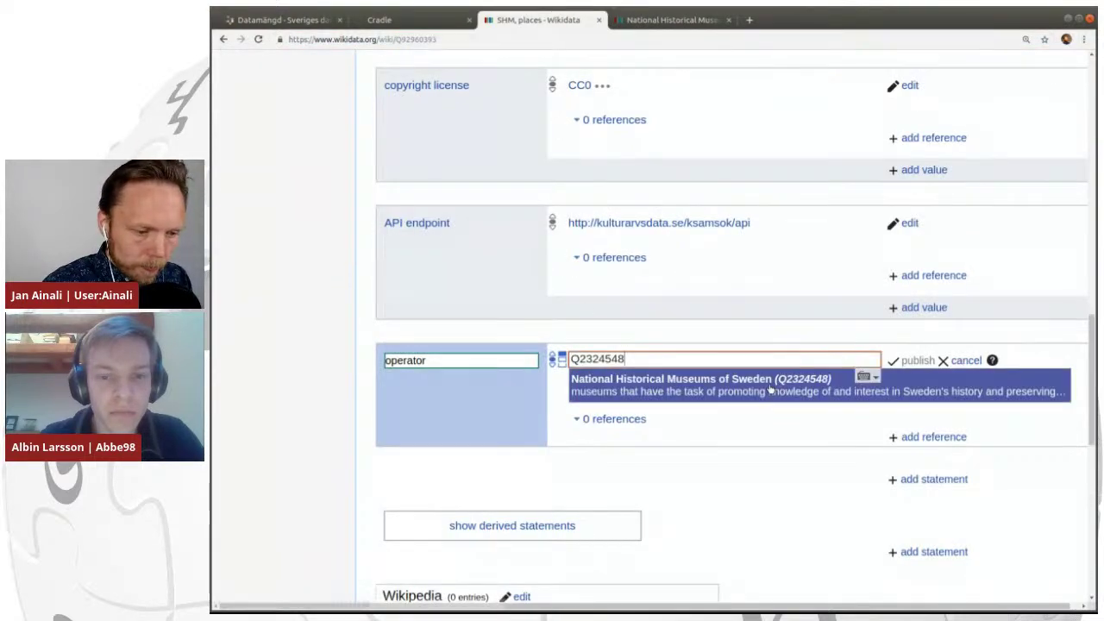
{"action": "left_click", "coordinate": [770, 388]}
{"action": "left_click", "coordinate": [913, 361]}
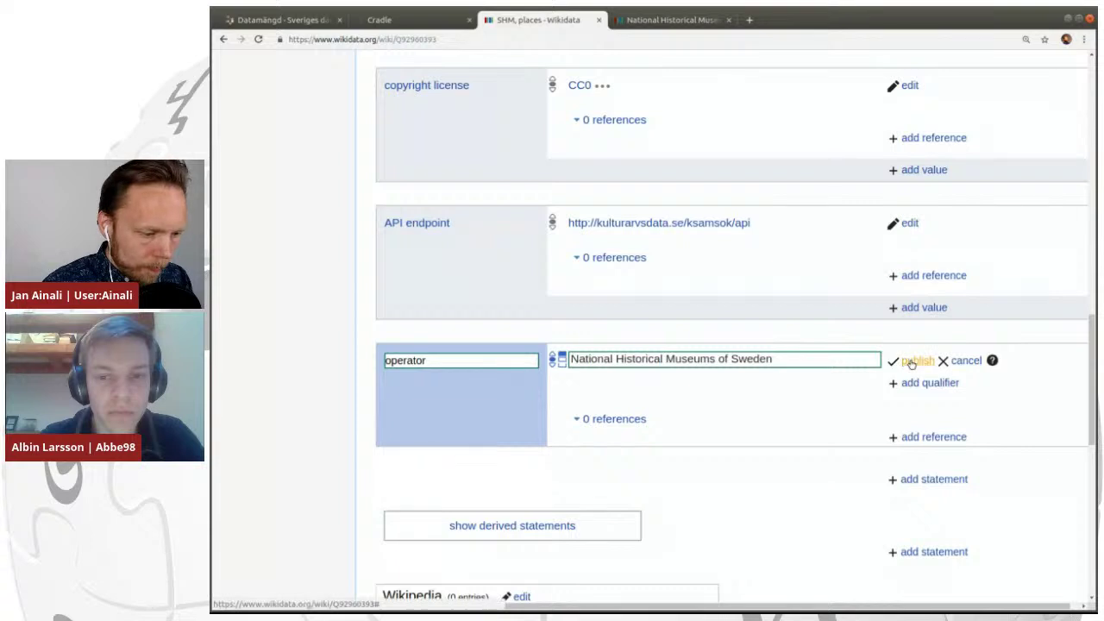
Start another statement on the item with the property published in.
{"action": "scroll", "coordinate": [698, 336], "scroll_direction": "down", "scroll_amount": 3}
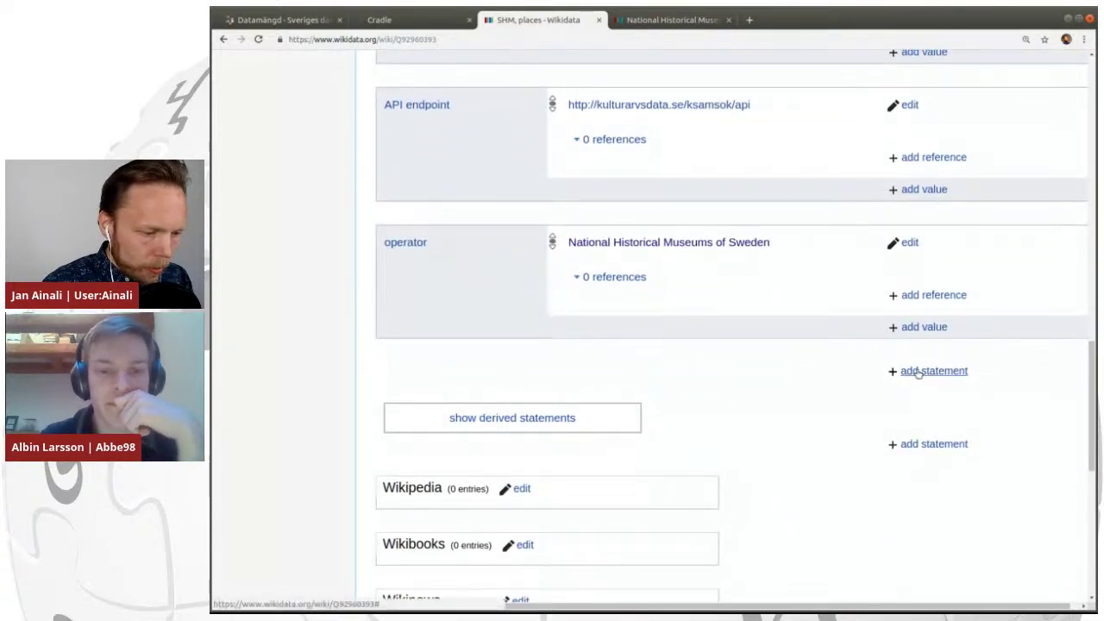
{"action": "left_click", "coordinate": [912, 375]}
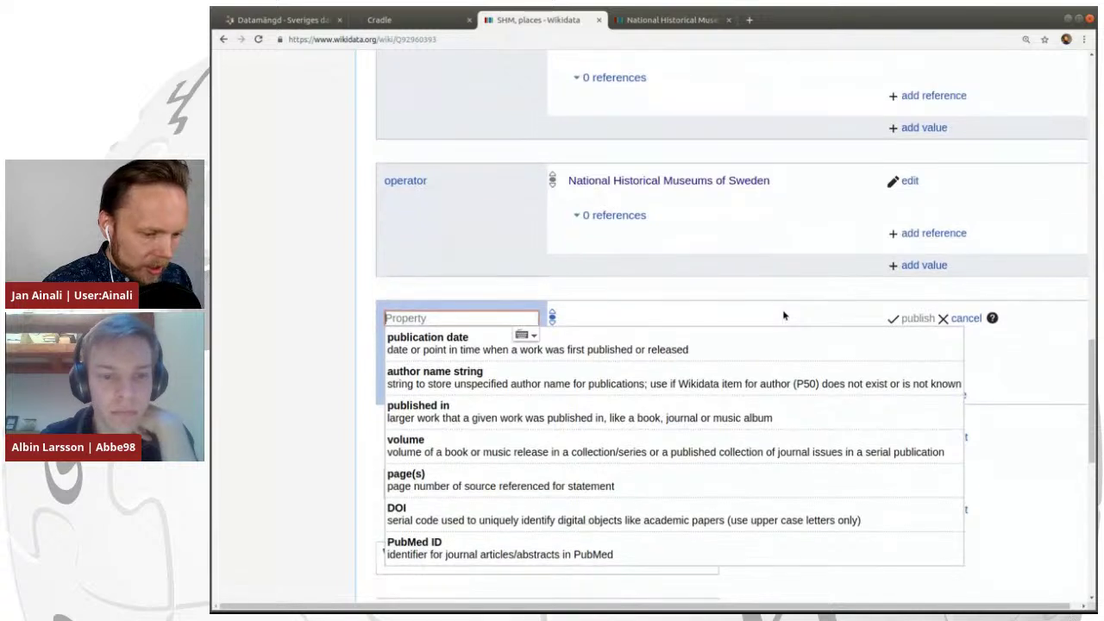
{"action": "left_click", "coordinate": [714, 423]}
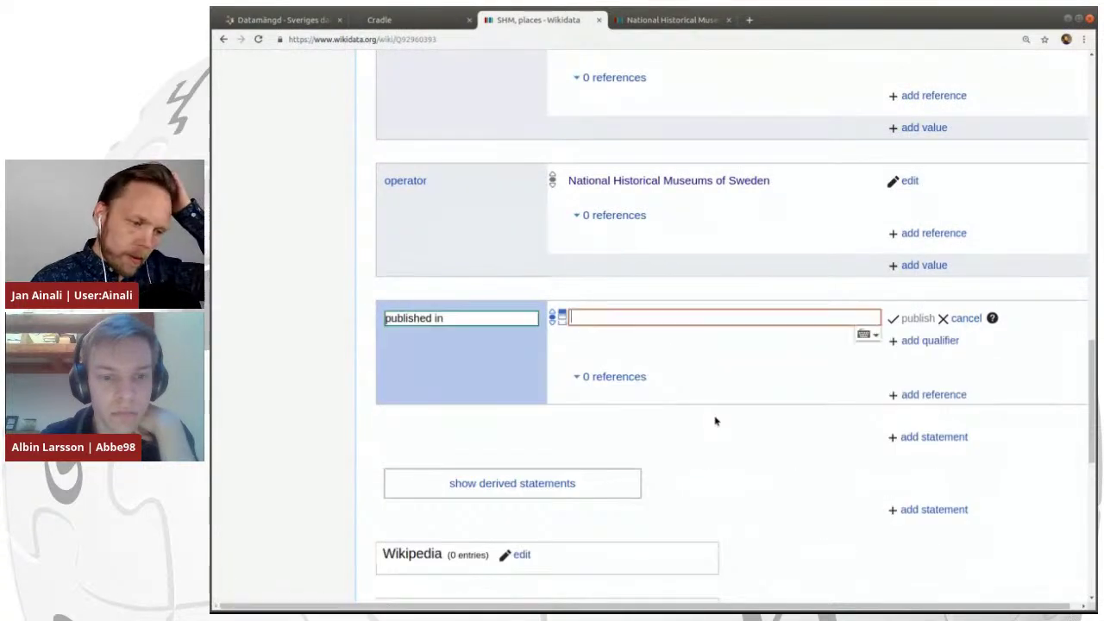
Review the SHM, platser description and data distributions on Sveriges dataportal for where the dataset is published, and return to the Wikidata item.
{"action": "left_click", "coordinate": [285, 19]}
{"action": "scroll", "coordinate": [586, 255], "scroll_direction": "up", "scroll_amount": 5}
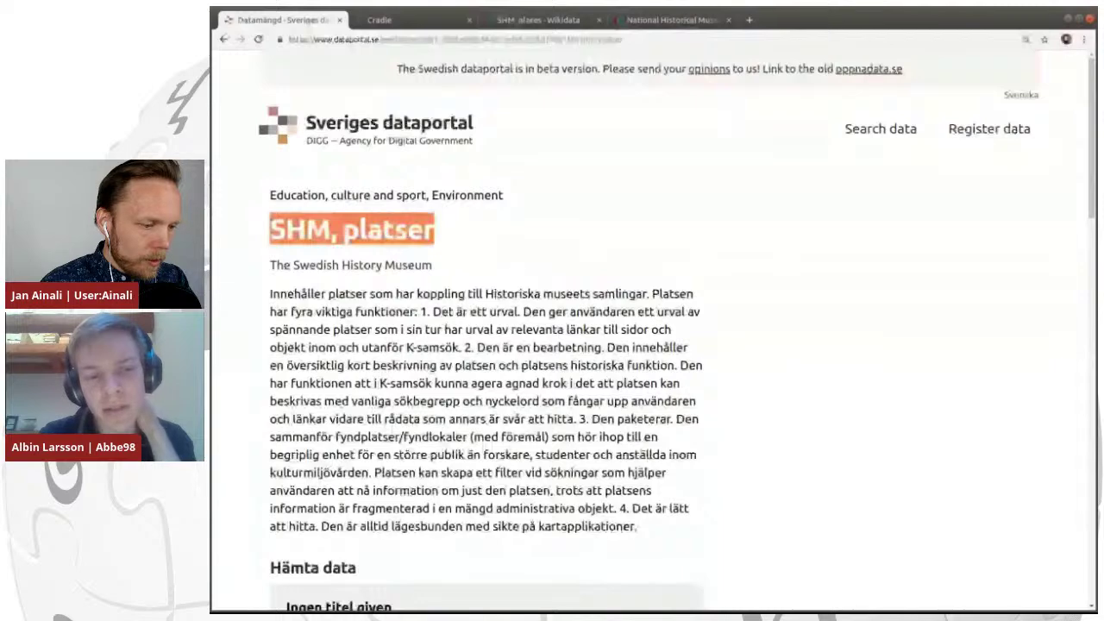
{"action": "scroll", "coordinate": [590, 250], "scroll_direction": "down", "scroll_amount": 3}
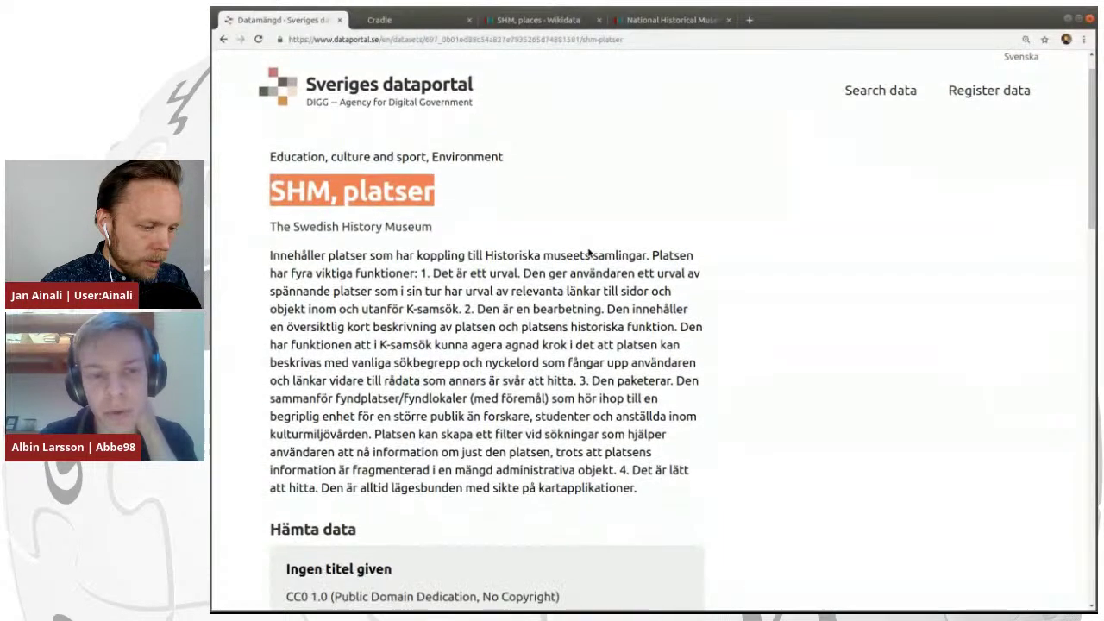
{"action": "scroll", "coordinate": [590, 251], "scroll_direction": "down", "scroll_amount": 7}
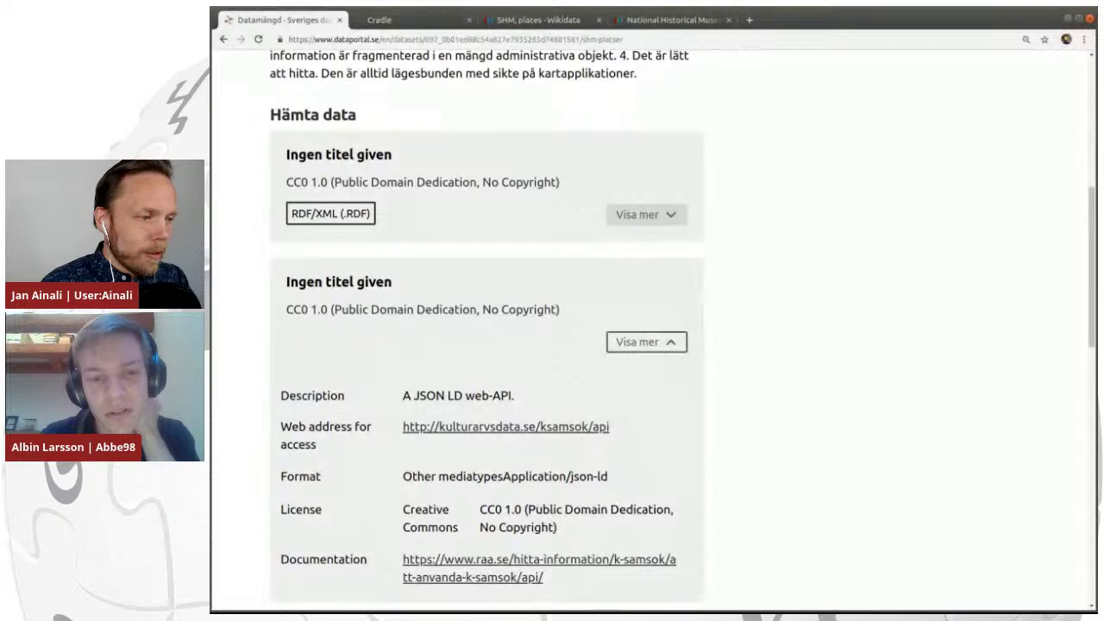
{"action": "left_click", "coordinate": [560, 21]}
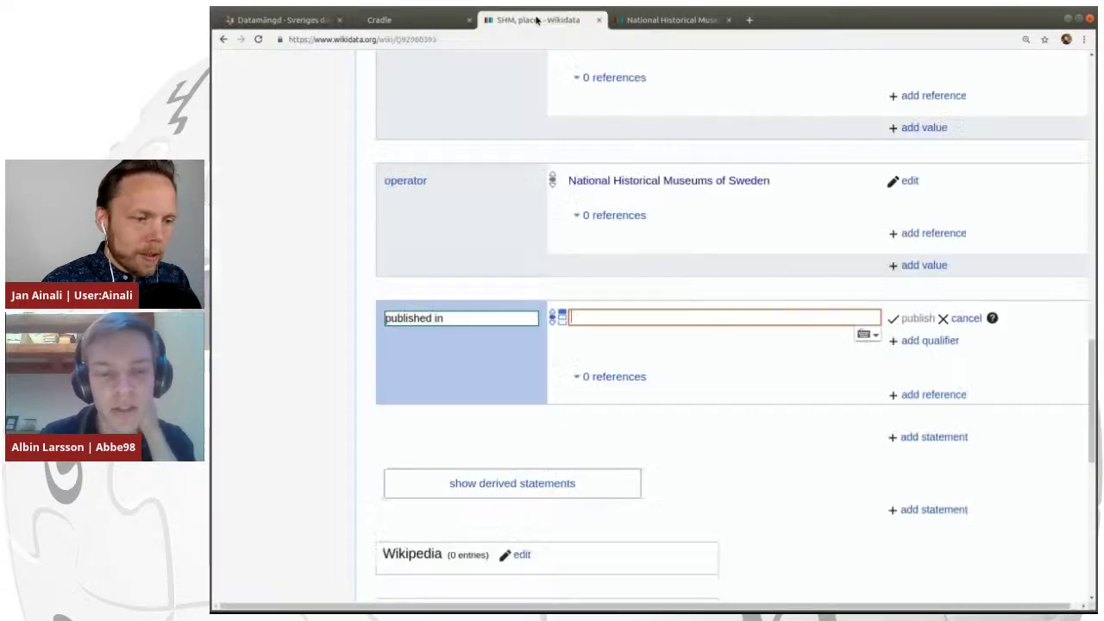
Set the published in value to Swedish Open Cultural Heritage by searching for "SOCH", and publish the statement.
{"action": "left_click", "coordinate": [603, 312]}
{"action": "type", "text": "SOCH"}
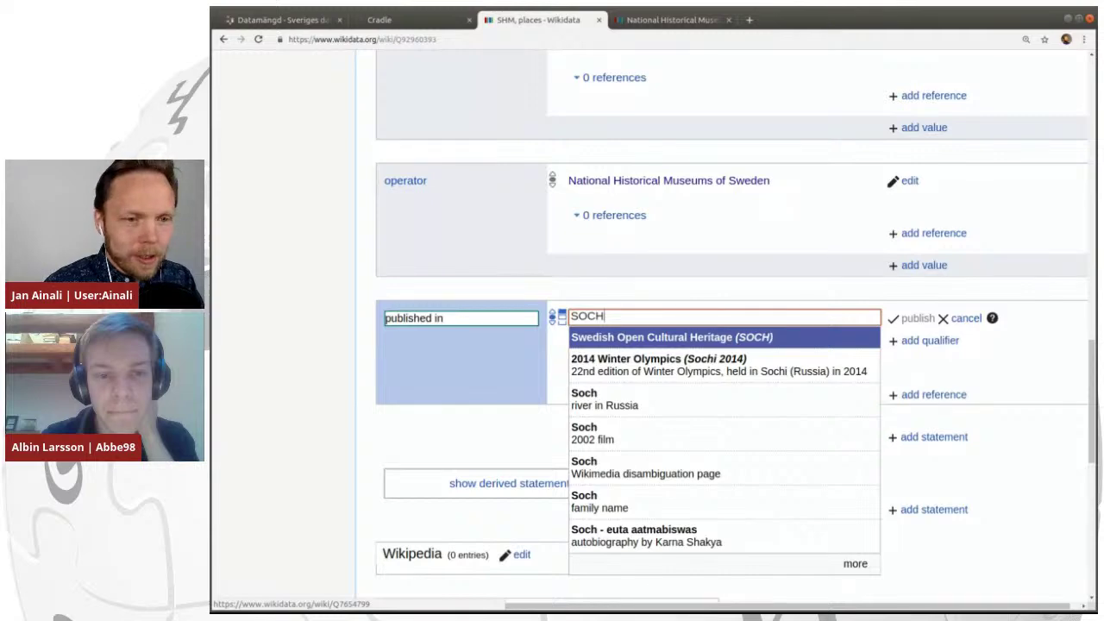
{"action": "left_click", "coordinate": [636, 338]}
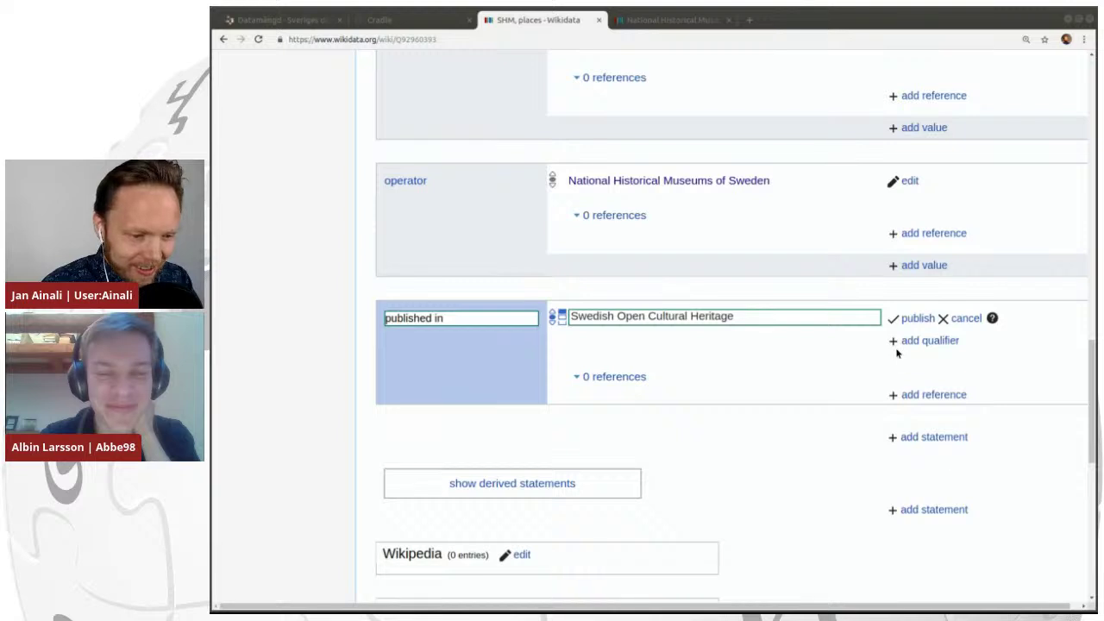
{"action": "left_click", "coordinate": [915, 318]}
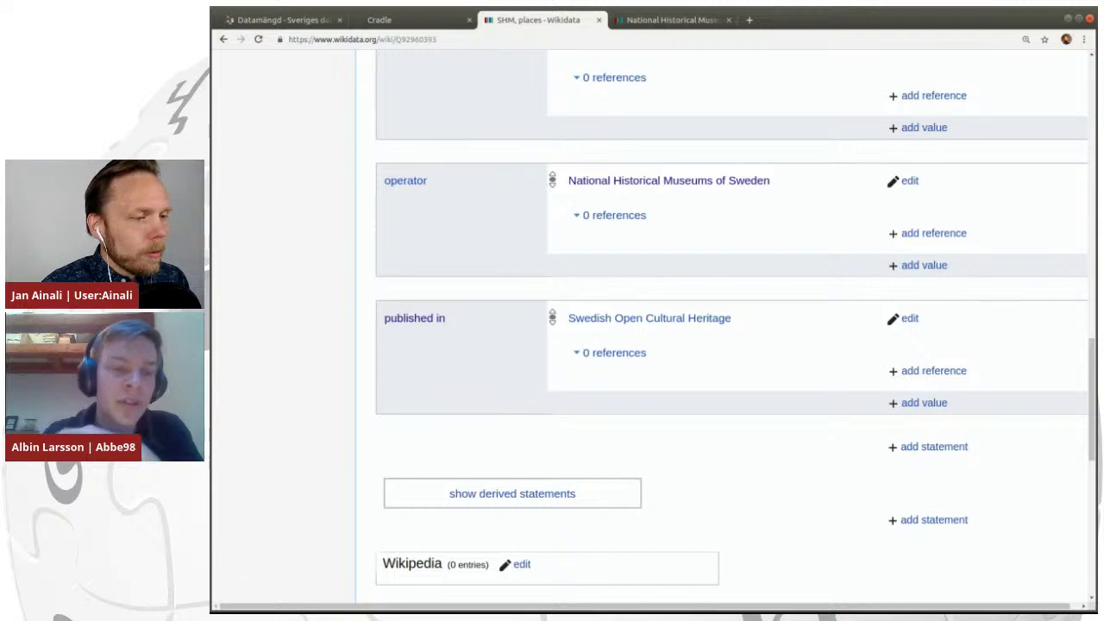
Start another new statement below the published in statement.
{"action": "scroll", "coordinate": [798, 345], "scroll_direction": "down", "scroll_amount": 2}
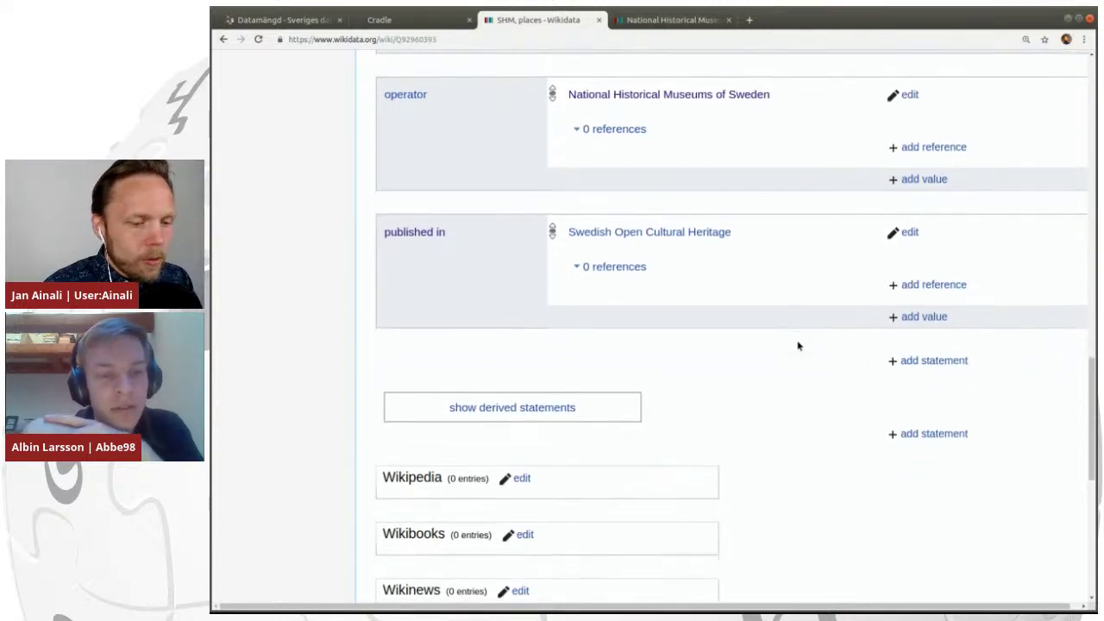
{"action": "left_click", "coordinate": [916, 360]}
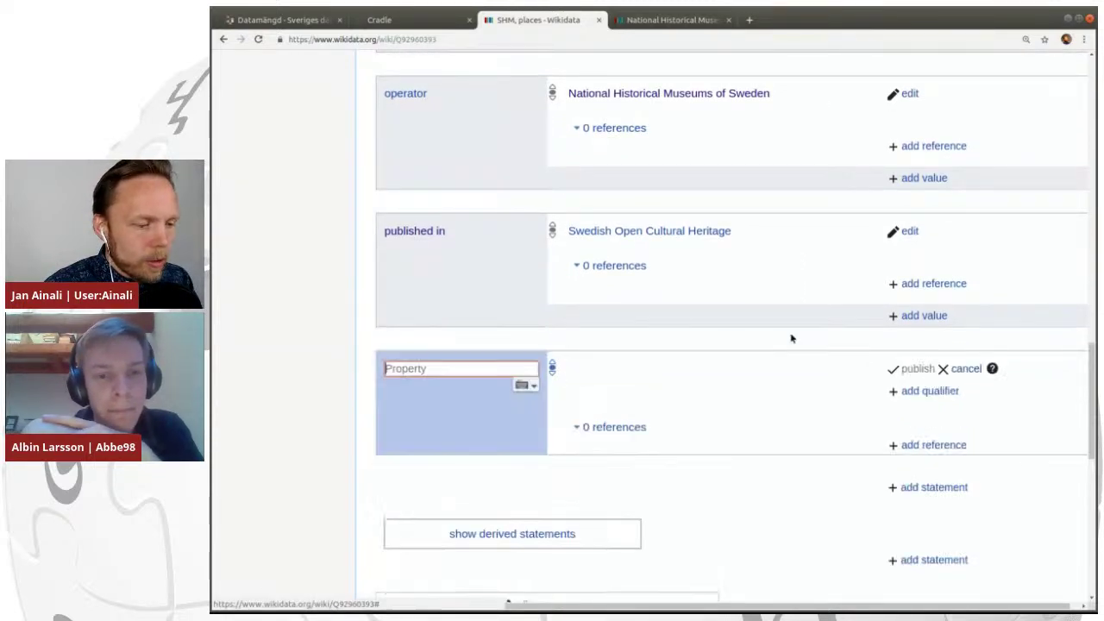
{"action": "scroll", "coordinate": [792, 338], "scroll_direction": "down", "scroll_amount": 1}
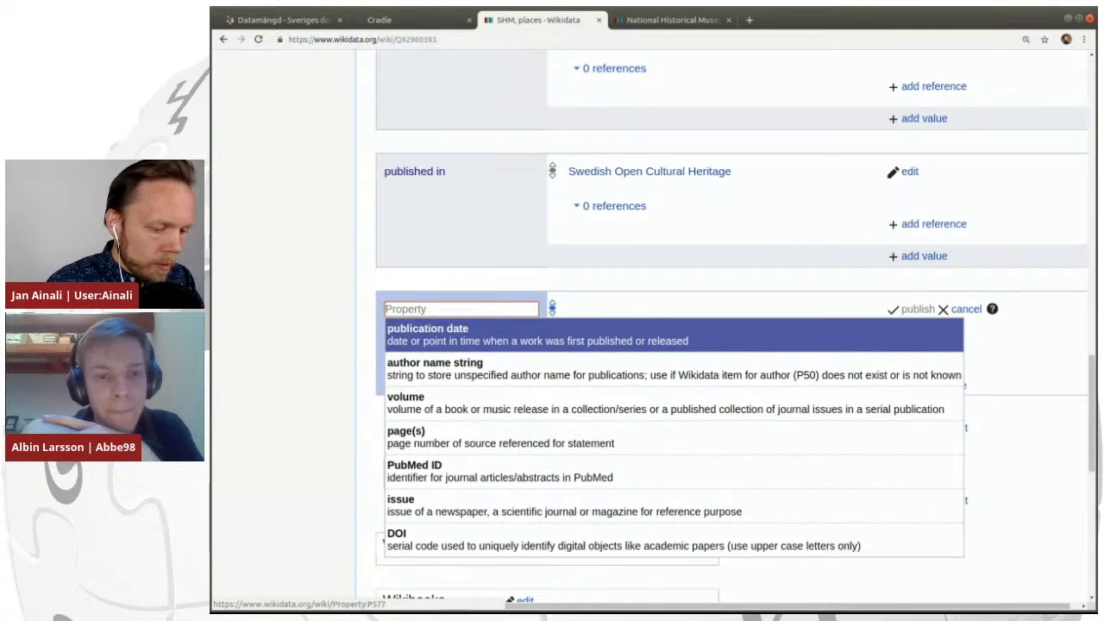
Look for a suitable link property for the new statement by searching for "full" and "ref", clearing each search.
{"action": "type", "text": "fu"}
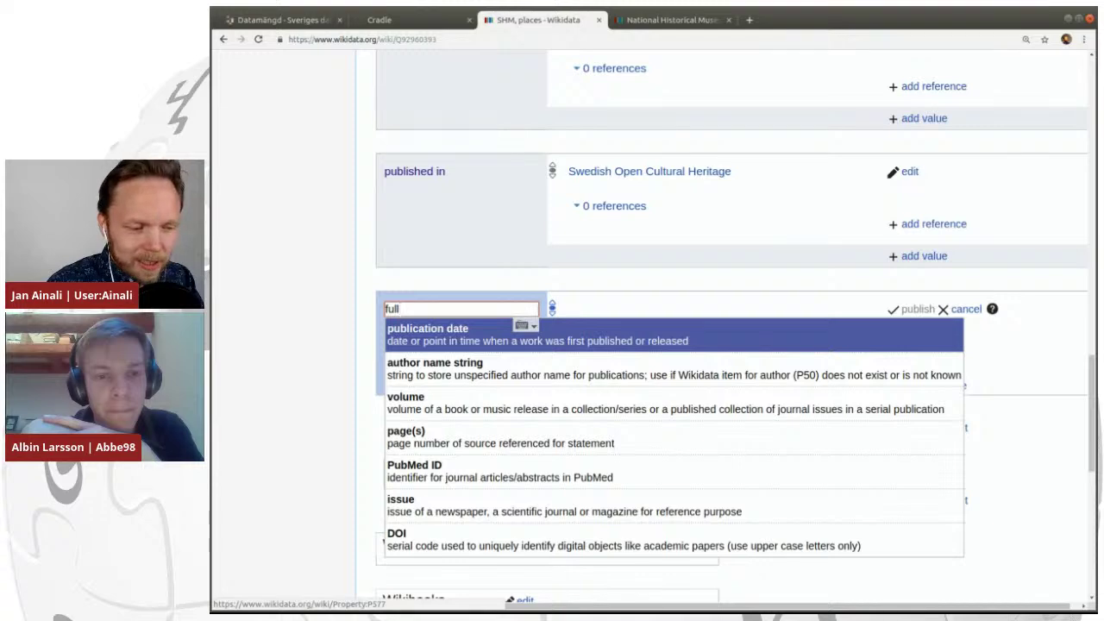
{"action": "type", "text": "ll"}
{"action": "key", "text": "BackSpace"}
{"action": "key", "text": "BackSpace"}
{"action": "key", "text": "BackSpace"}
{"action": "key", "text": "BackSpace"}
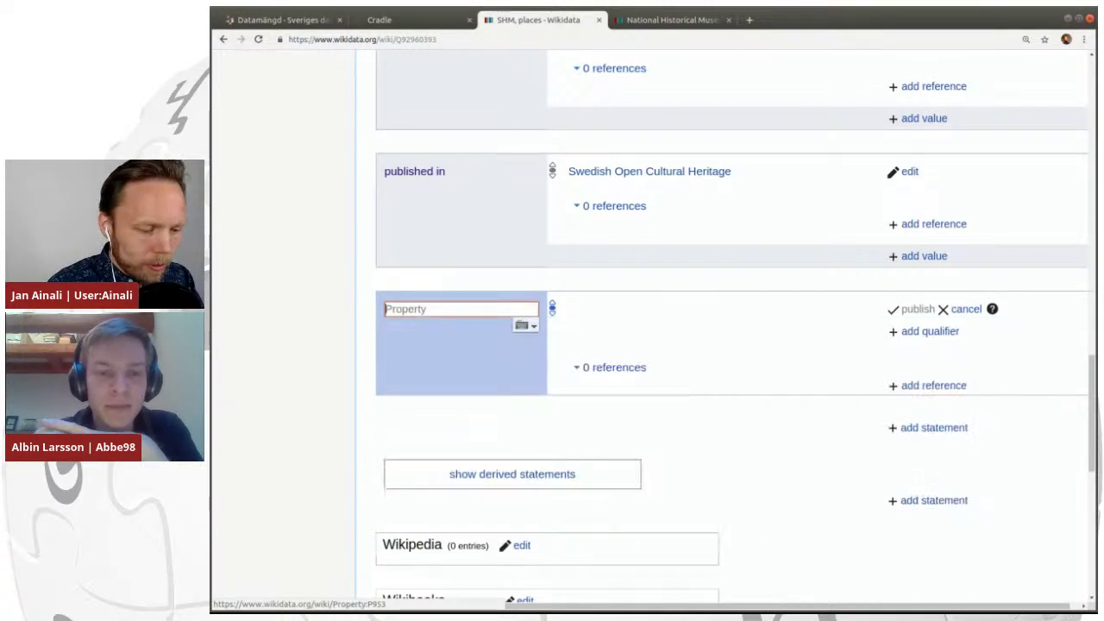
{"action": "type", "text": "ref"}
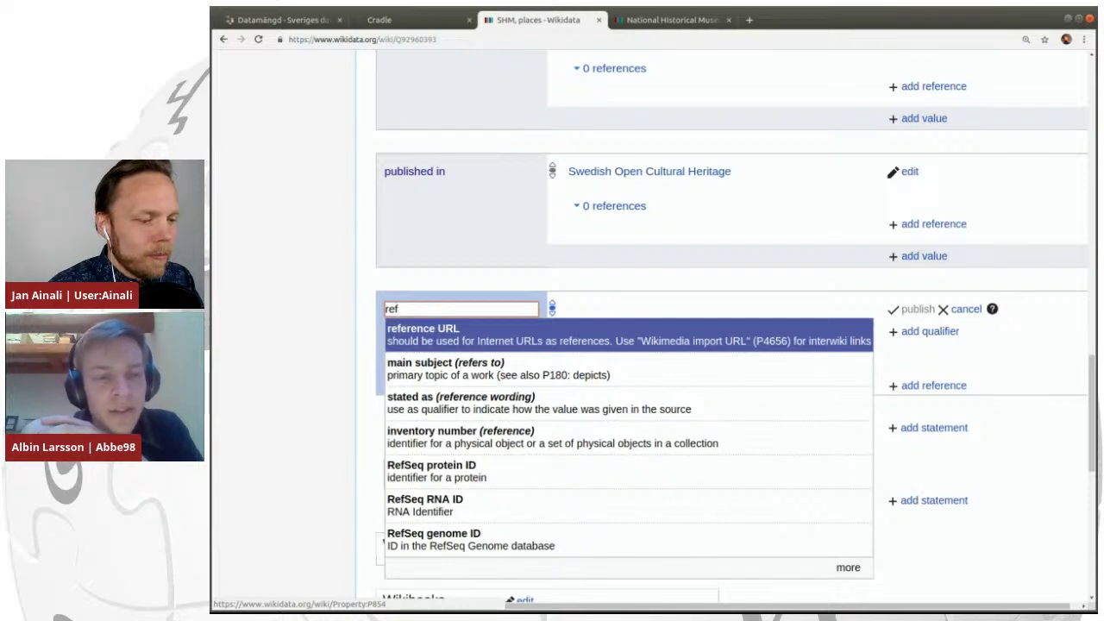
{"action": "key", "text": "BackSpace"}
{"action": "key", "text": "BackSpace"}
{"action": "key", "text": "BackSpace"}
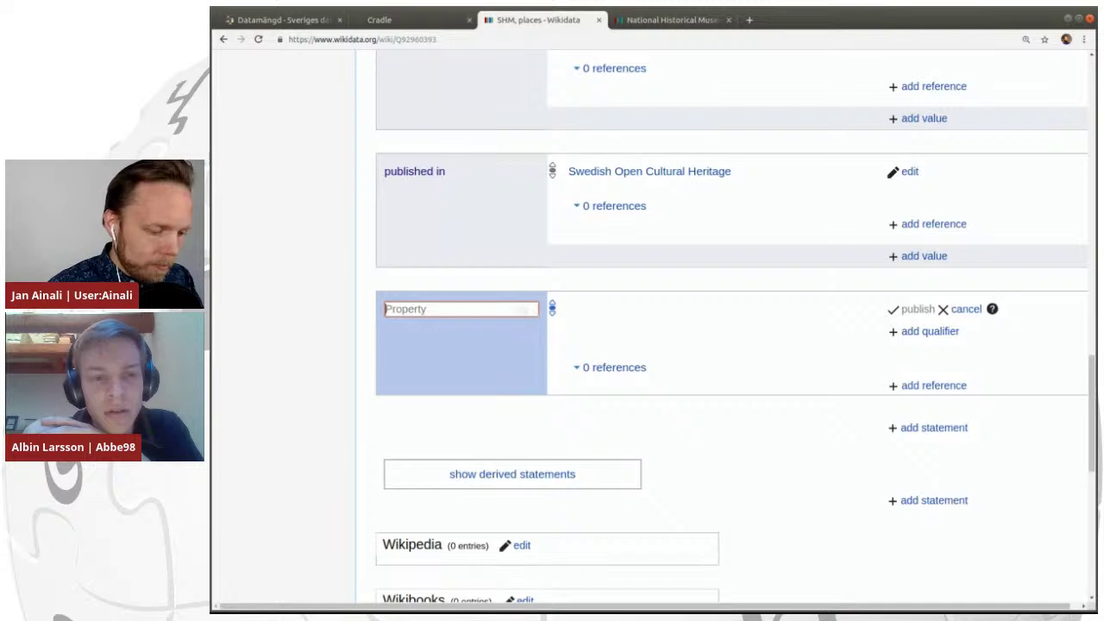
Look for a Swedish data portal property by searching for "swedish d" and "sveriges d", and clear the search.
{"action": "type", "text": "swedish d"}
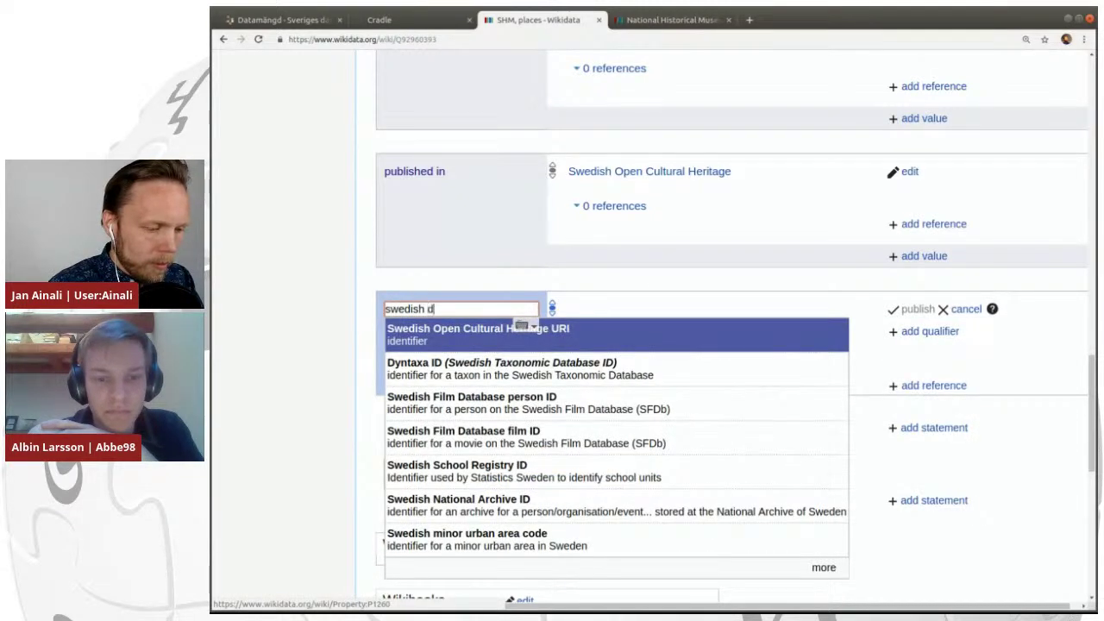
{"action": "key", "text": "BackSpace"}
{"action": "key", "text": "BackSpace"}
{"action": "key", "text": "BackSpace"}
{"action": "key", "text": "BackSpace"}
{"action": "key", "text": "BackSpace"}
{"action": "key", "text": "BackSpace"}
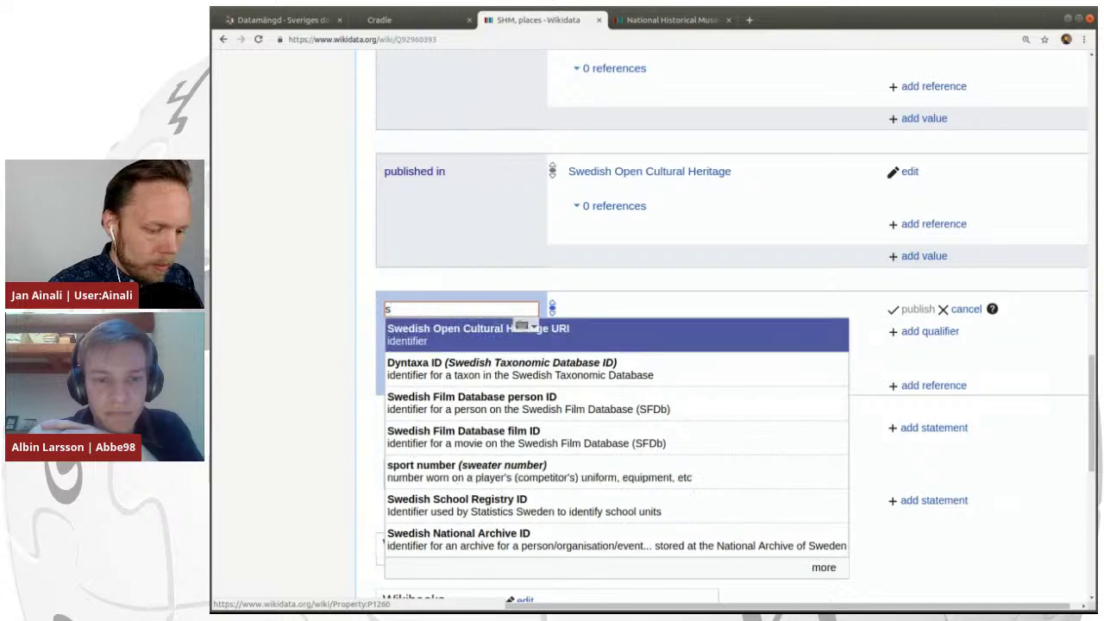
{"action": "type", "text": "veriges"}
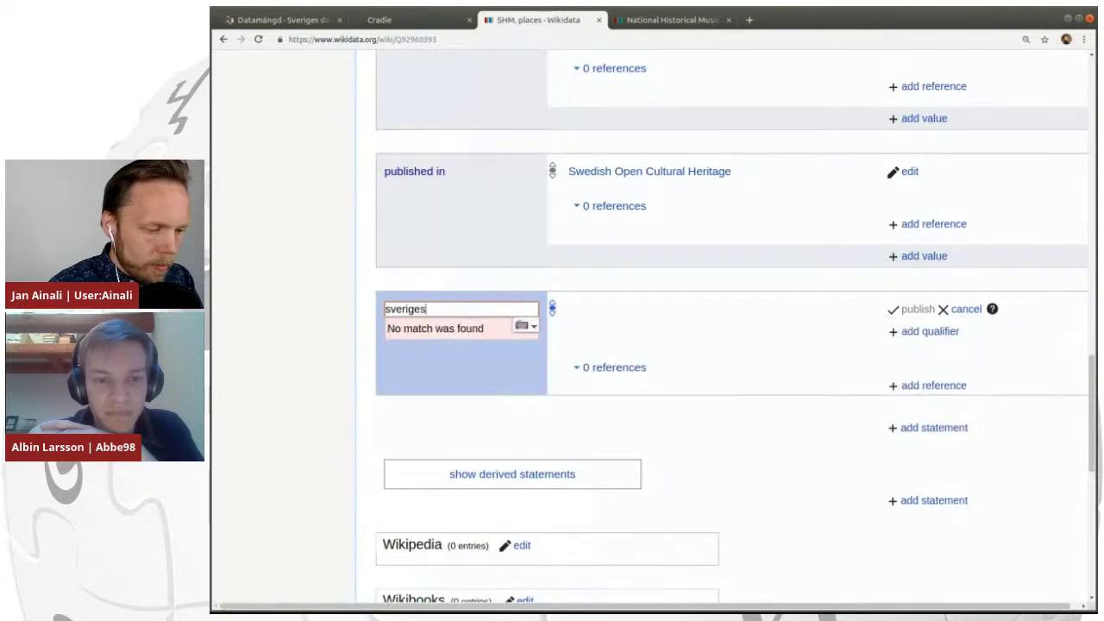
{"action": "type", "text": " da"}
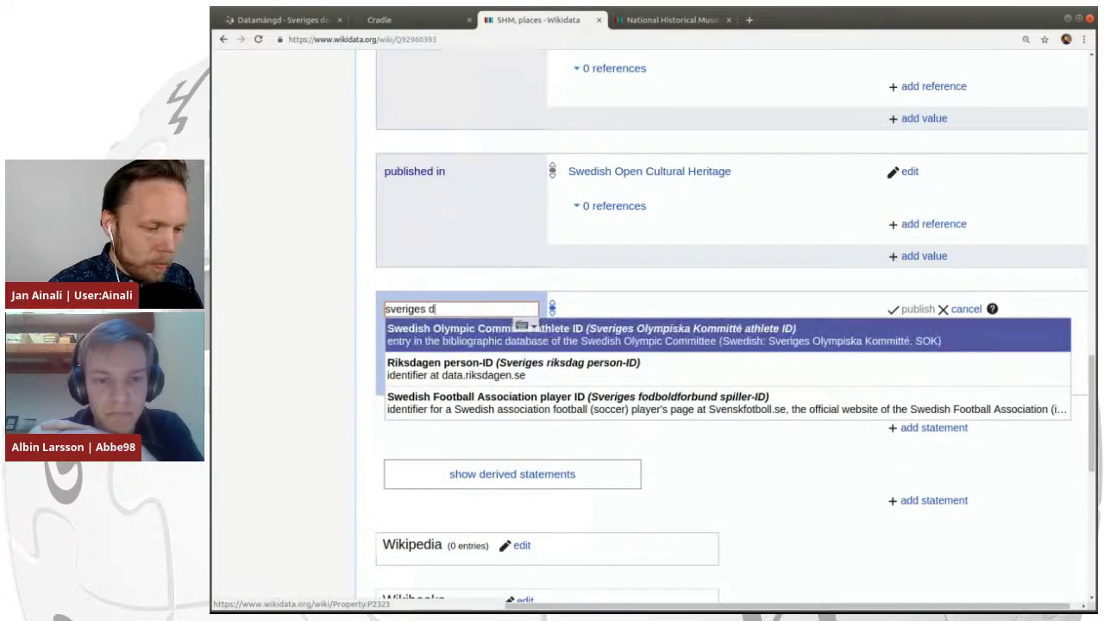
{"action": "key", "text": "BackSpace"}
{"action": "key", "text": "BackSpace"}
{"action": "key", "text": "BackSpace"}
{"action": "key", "text": "BackSpace"}
{"action": "key", "text": "BackSpace"}
{"action": "key", "text": "BackSpace"}
{"action": "key", "text": "BackSpace"}
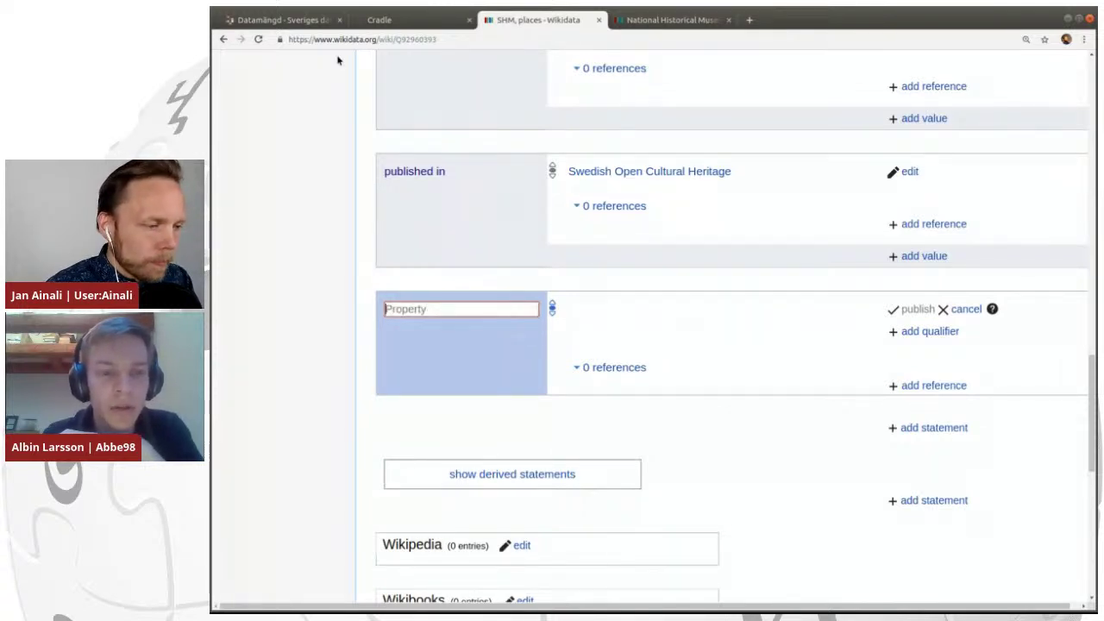
On the SHM, platser page of Sveriges dataportal, select the dataset identifier through "shm-platser" in the page address.
{"action": "left_click", "coordinate": [297, 20]}
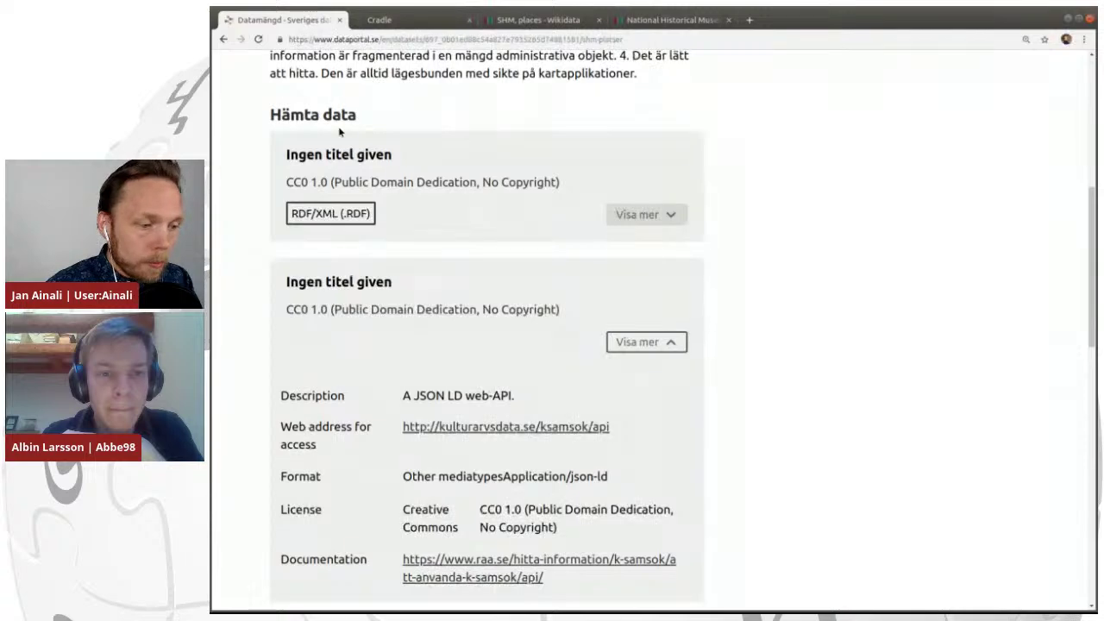
{"action": "scroll", "coordinate": [339, 131], "scroll_direction": "up", "scroll_amount": 10}
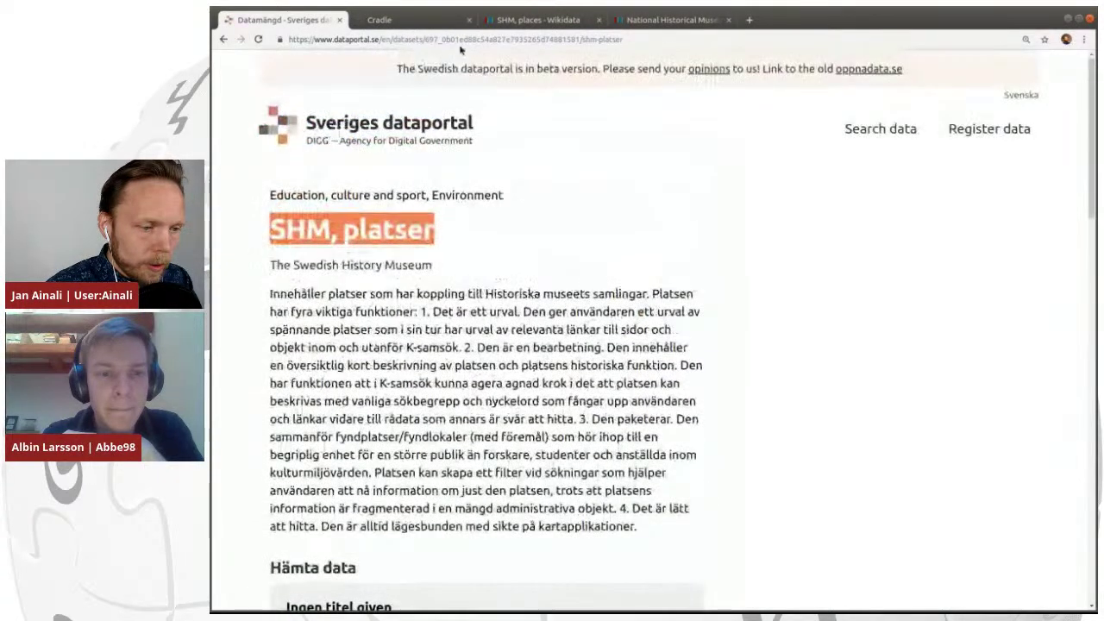
{"action": "double_click", "coordinate": [460, 39]}
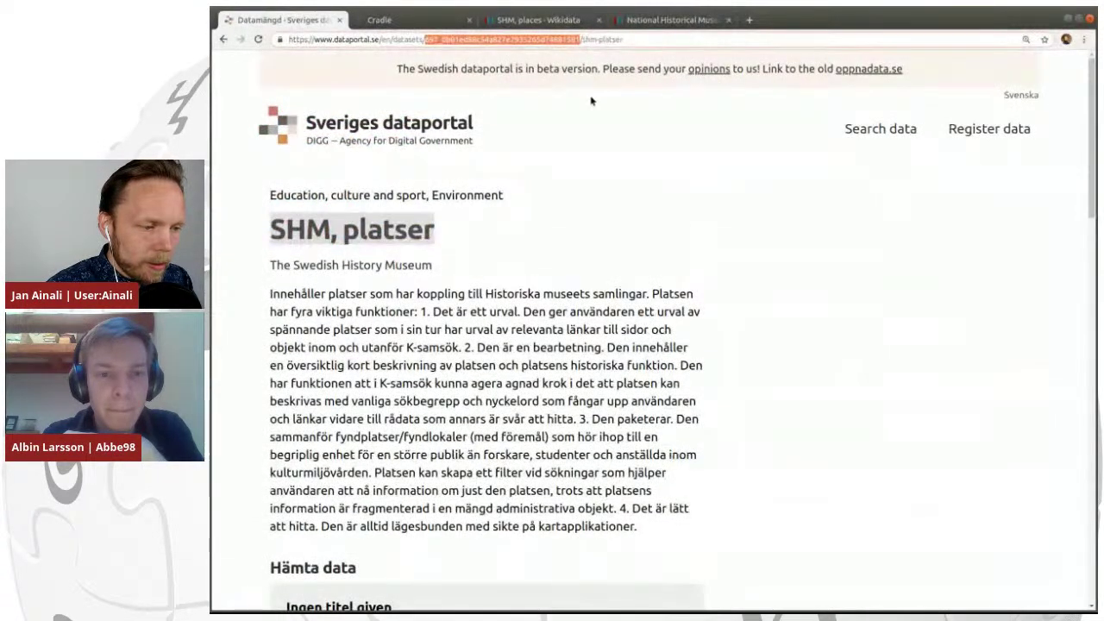
{"action": "left_click", "coordinate": [643, 41], "text": "shift"}
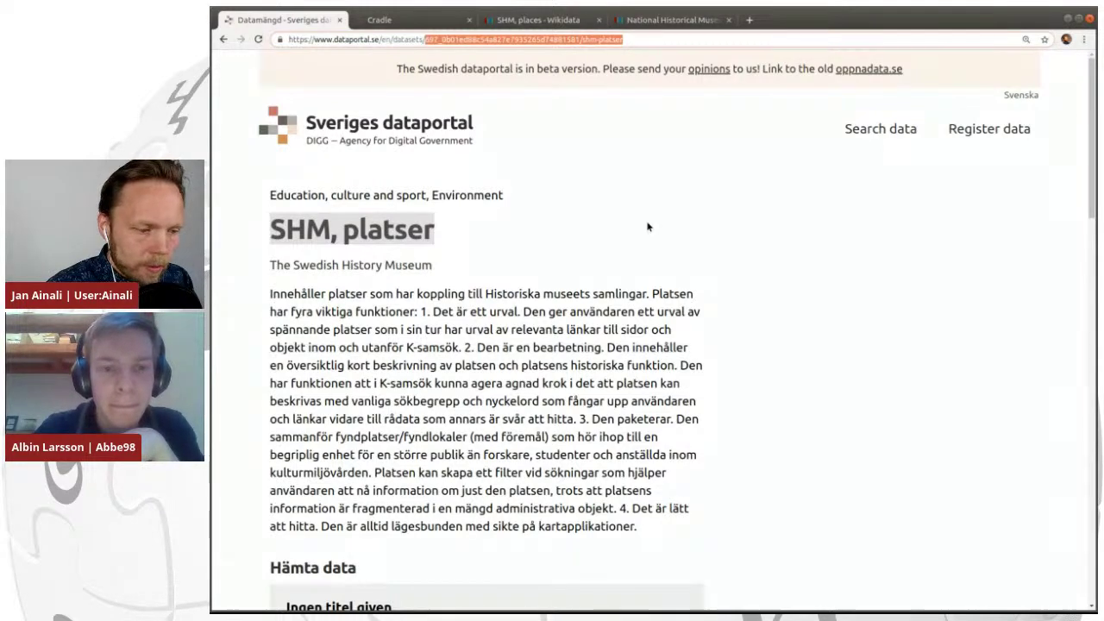
Read through the SHM, platser dataset page, examining its data formats, organisation, source catalog, publisher, release date and license.
{"action": "scroll", "coordinate": [648, 226], "scroll_direction": "down", "scroll_amount": 1}
{"action": "scroll", "coordinate": [648, 227], "scroll_direction": "down", "scroll_amount": 10}
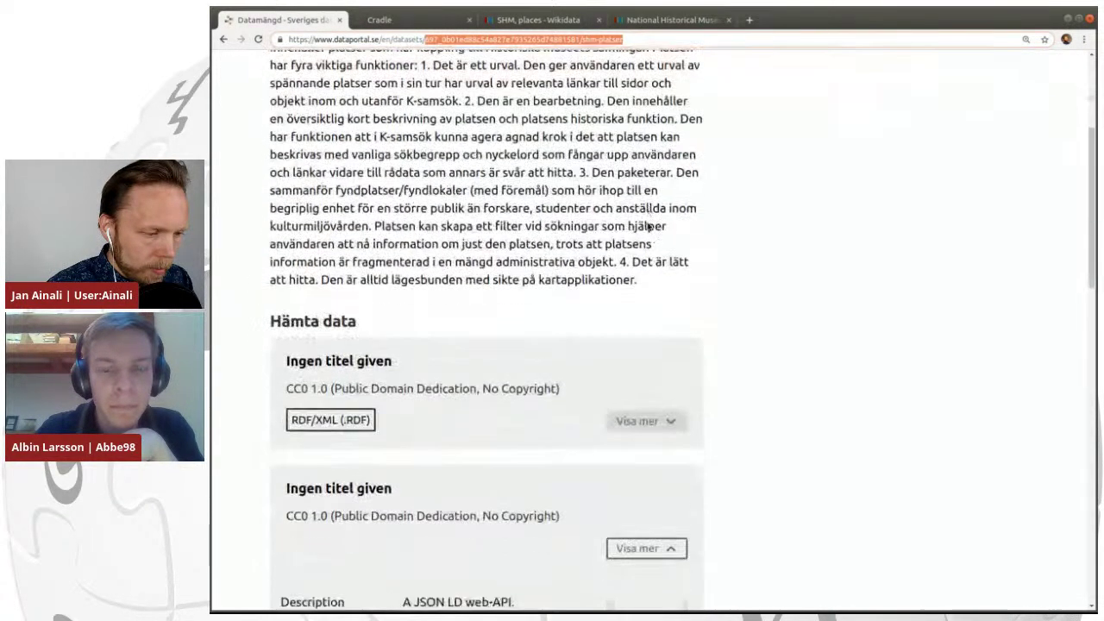
{"action": "scroll", "coordinate": [647, 227], "scroll_direction": "down", "scroll_amount": 1}
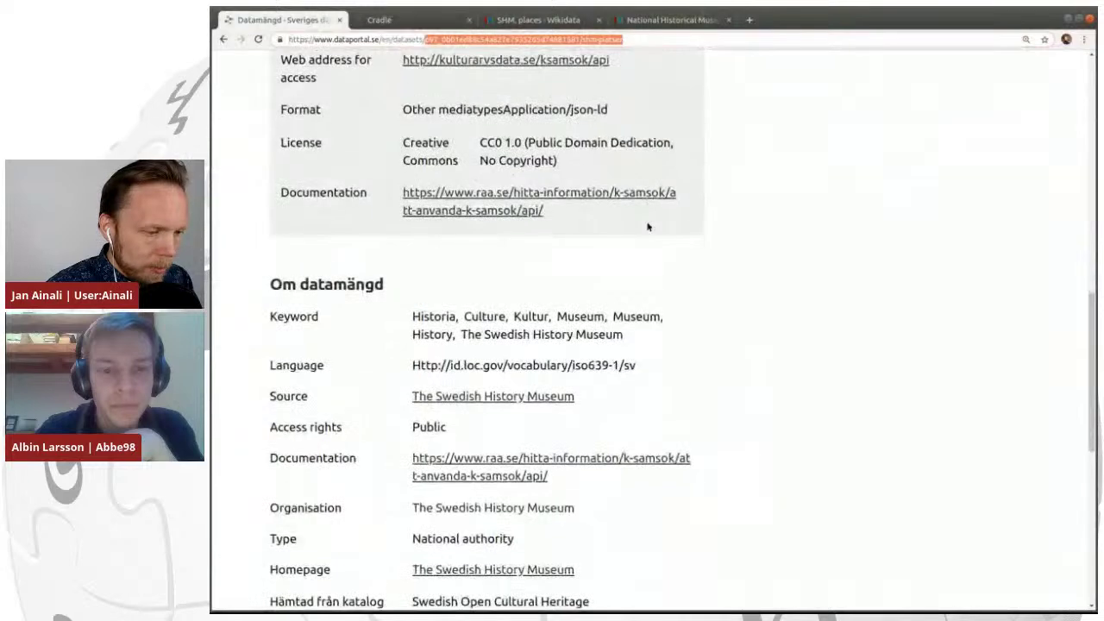
{"action": "scroll", "coordinate": [647, 227], "scroll_direction": "down", "scroll_amount": 1}
{"action": "scroll", "coordinate": [649, 227], "scroll_direction": "down", "scroll_amount": 1}
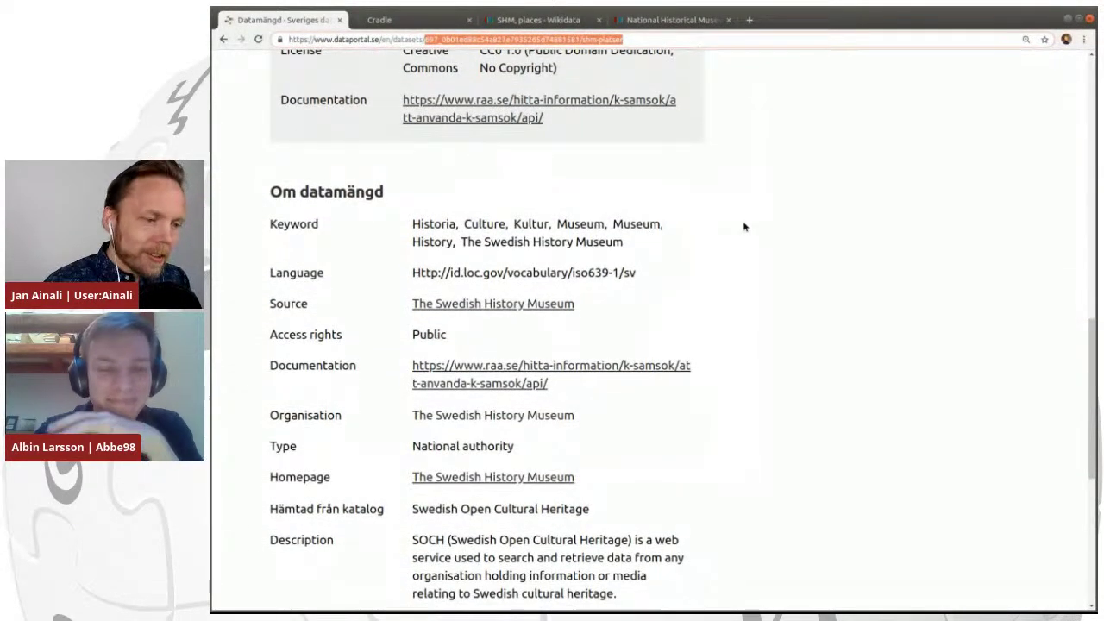
{"action": "scroll", "coordinate": [744, 227], "scroll_direction": "down", "scroll_amount": 1}
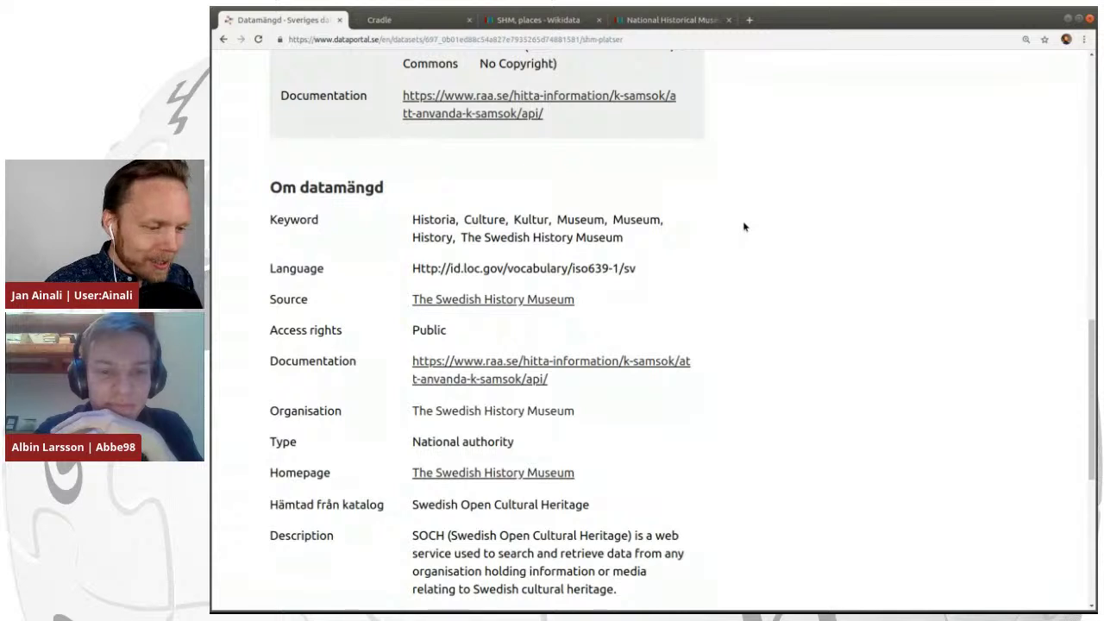
{"action": "scroll", "coordinate": [745, 227], "scroll_direction": "down", "scroll_amount": 1}
{"action": "scroll", "coordinate": [744, 227], "scroll_direction": "down", "scroll_amount": 2}
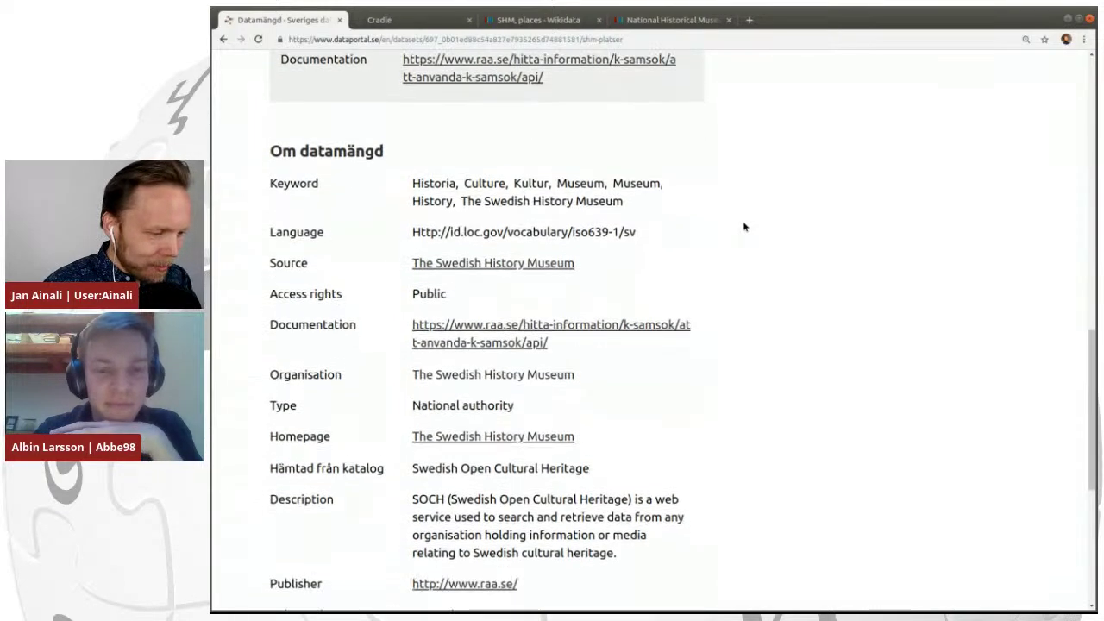
{"action": "scroll", "coordinate": [744, 227], "scroll_direction": "down", "scroll_amount": 1}
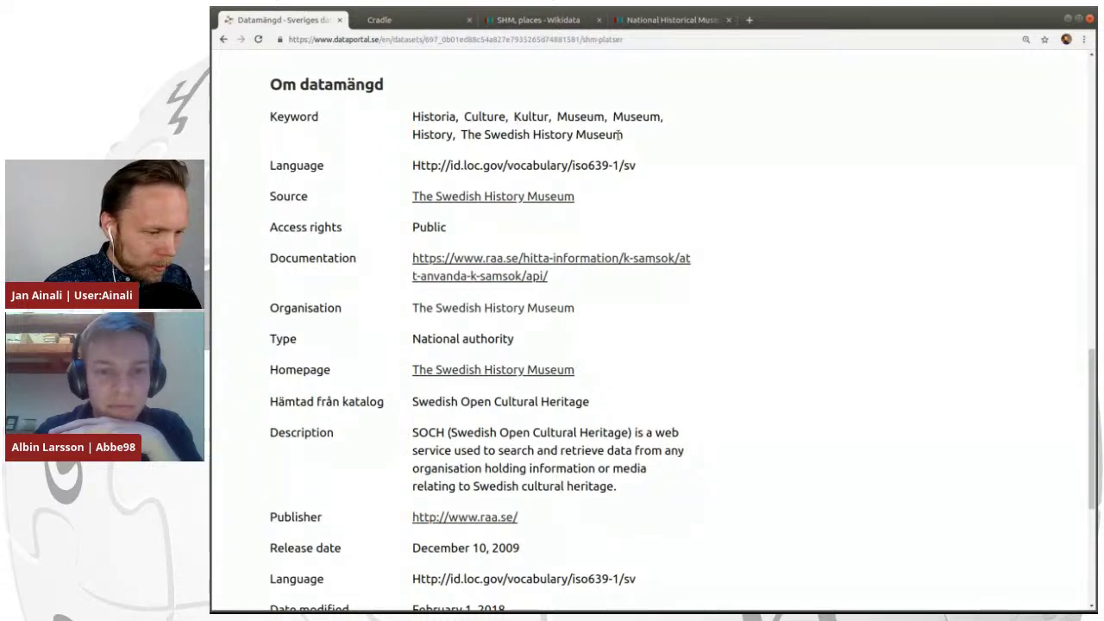
{"action": "scroll", "coordinate": [652, 328], "scroll_direction": "down", "scroll_amount": 1}
{"action": "double_click", "coordinate": [584, 147]}
{"action": "left_click", "coordinate": [646, 165]}
{"action": "scroll", "coordinate": [646, 165], "scroll_direction": "down", "scroll_amount": 3}
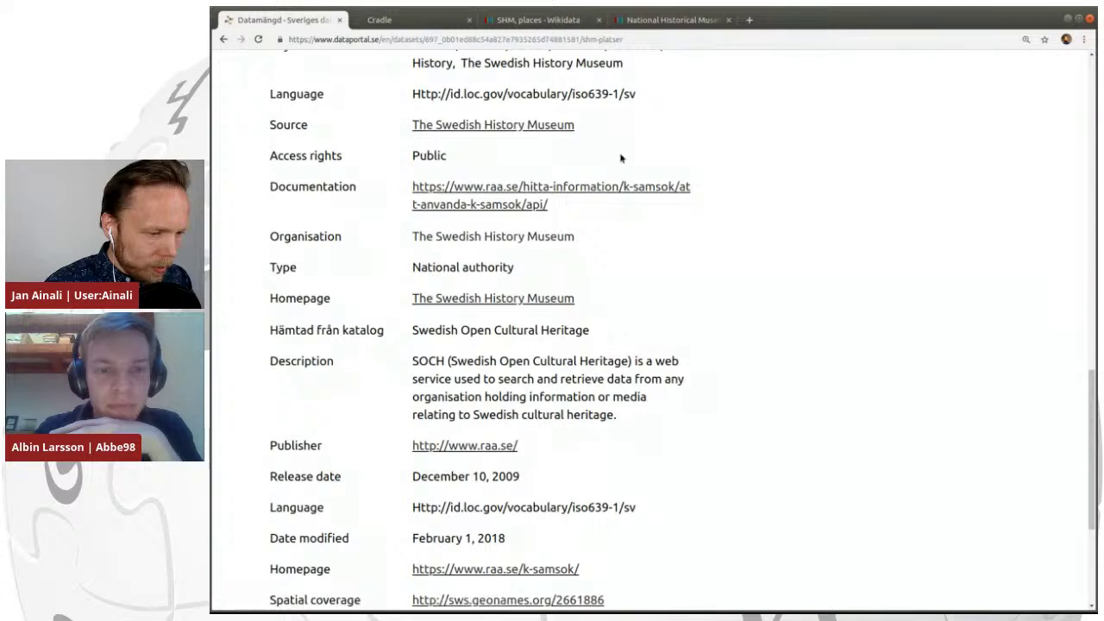
{"action": "scroll", "coordinate": [620, 158], "scroll_direction": "down", "scroll_amount": 2}
{"action": "scroll", "coordinate": [621, 158], "scroll_direction": "down", "scroll_amount": 1}
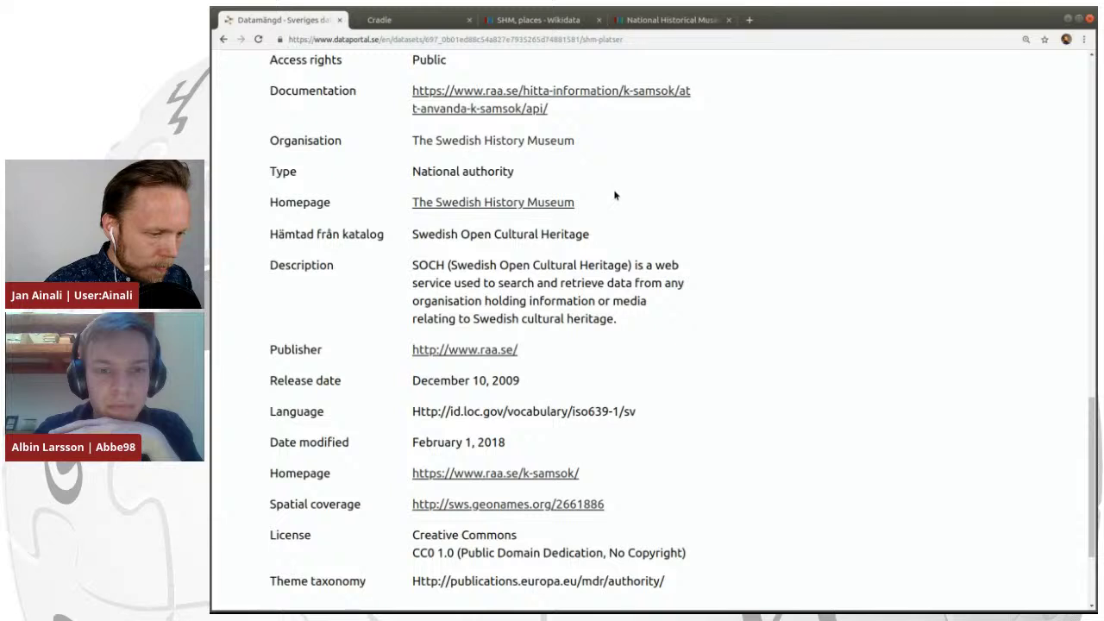
{"action": "scroll", "coordinate": [614, 194], "scroll_direction": "down", "scroll_amount": 1}
{"action": "scroll", "coordinate": [614, 195], "scroll_direction": "down", "scroll_amount": 1}
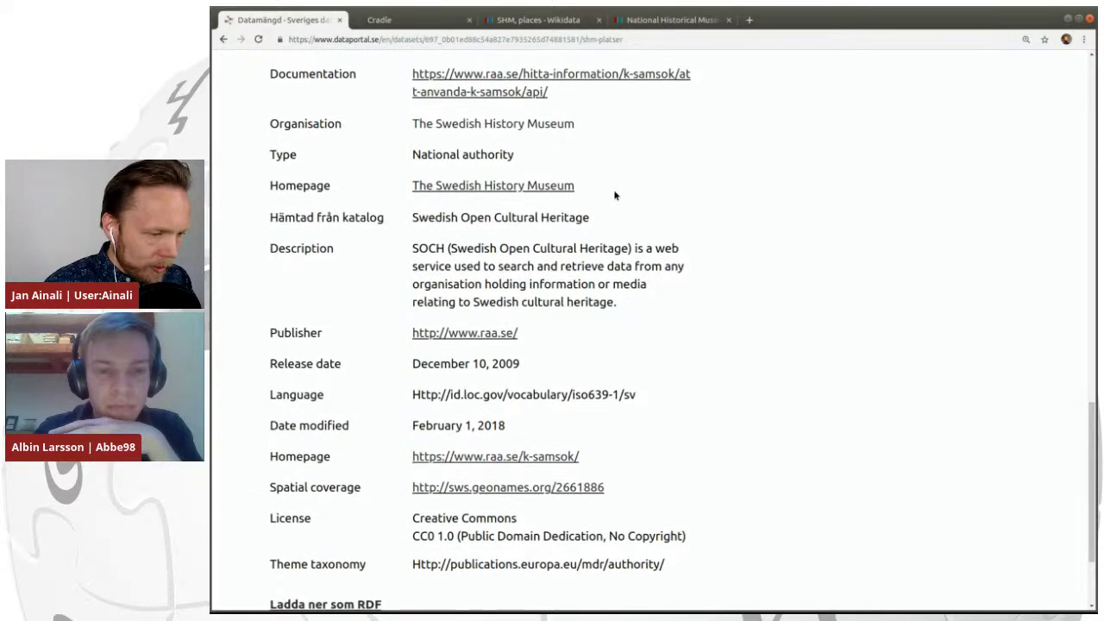
{"action": "scroll", "coordinate": [614, 195], "scroll_direction": "down", "scroll_amount": 1}
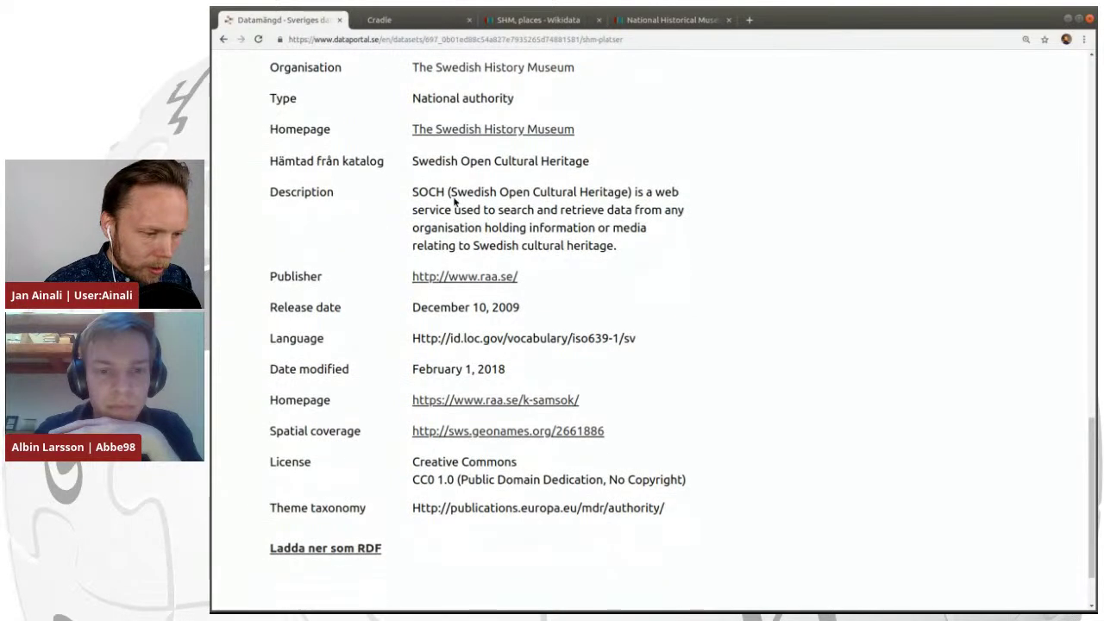
{"action": "scroll", "coordinate": [504, 200], "scroll_direction": "down", "scroll_amount": 1}
{"action": "scroll", "coordinate": [504, 200], "scroll_direction": "down", "scroll_amount": 1}
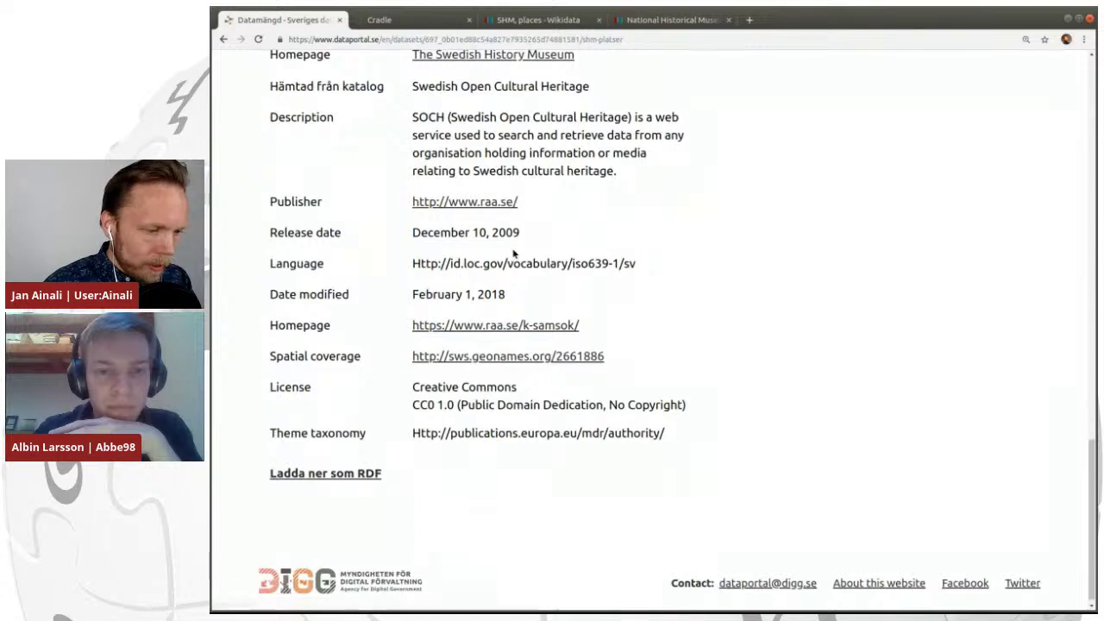
Copy the release date December 10, 2009 and enter it as publication date in the new statement of the SHM, places Wikidata item.
{"action": "mouse_move", "coordinate": [515, 232]}
{"action": "left_mouse_down"}
{"action": "mouse_move", "coordinate": [407, 235]}
{"action": "mouse_move", "coordinate": [525, 231]}
{"action": "left_mouse_up"}
{"action": "key", "text": "ctrl+c"}
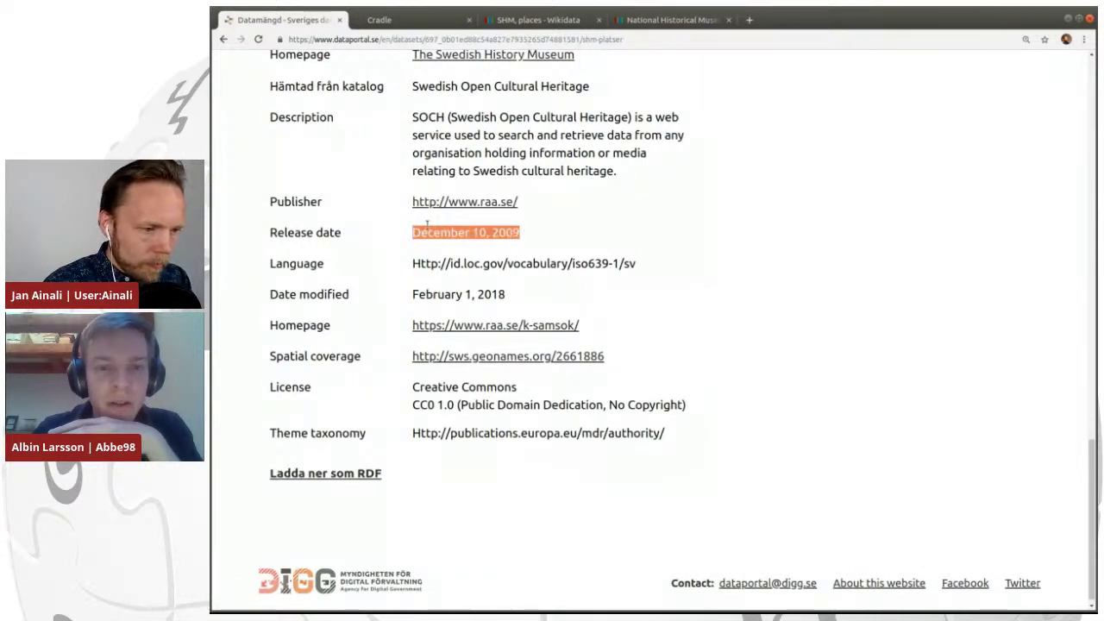
{"action": "key", "text": "ctrl+shift+Tab"}
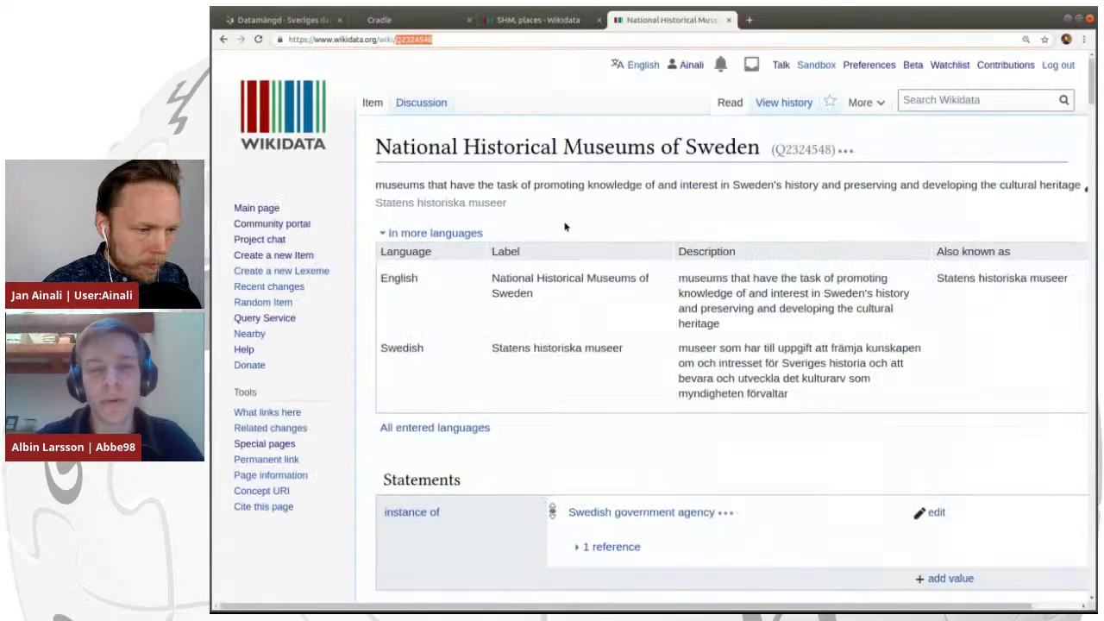
{"action": "key", "text": "ctrl+shift+Tab"}
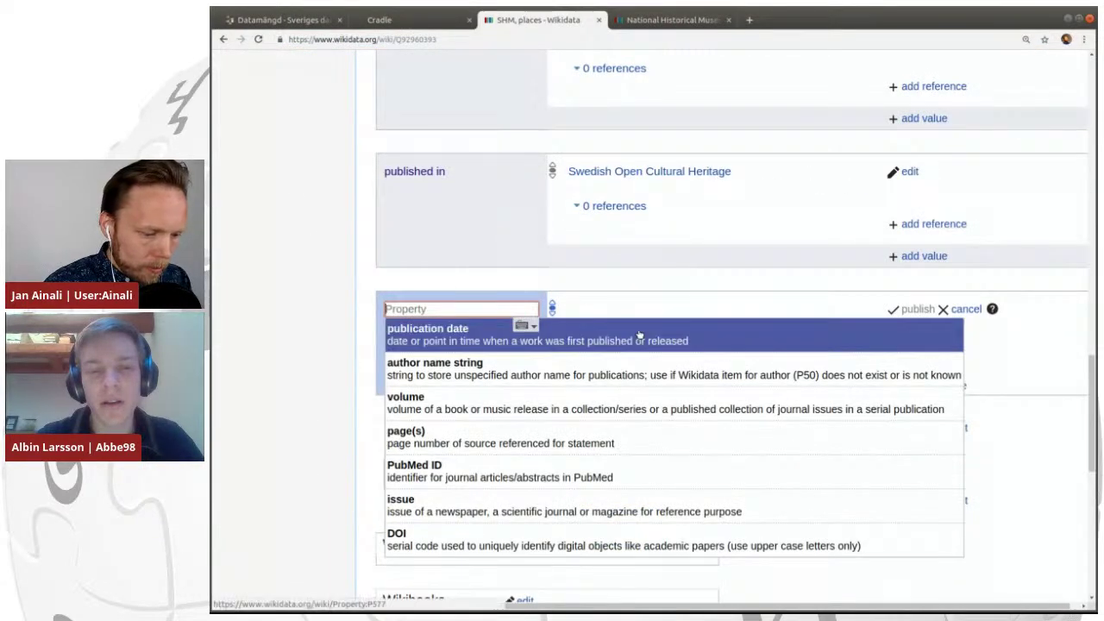
{"action": "left_click", "coordinate": [665, 340]}
{"action": "key", "text": "ctrl+v"}
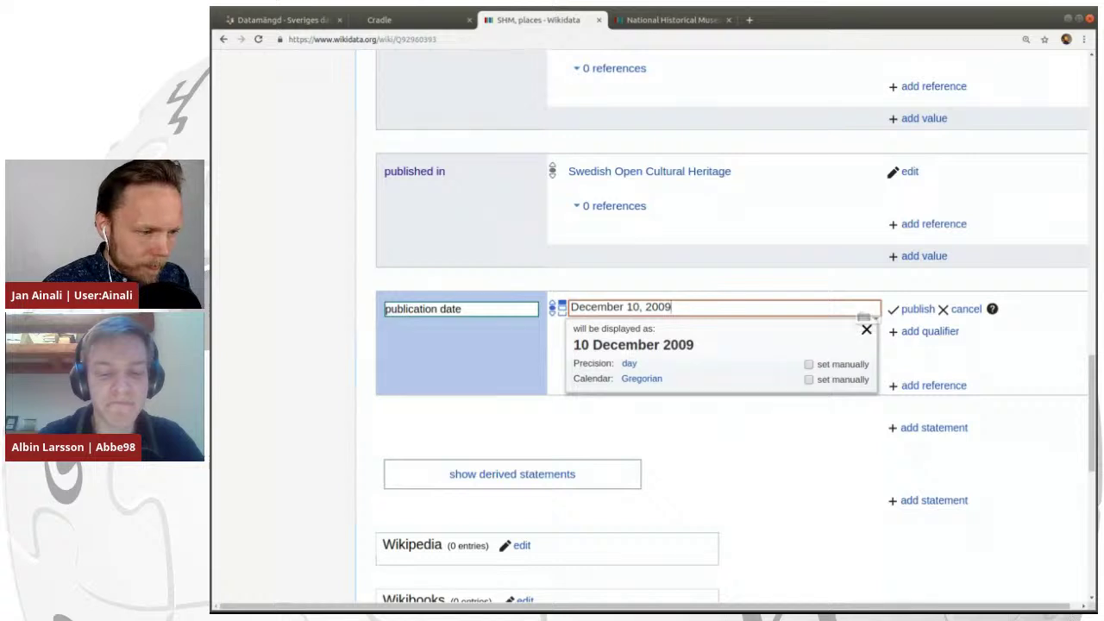
Recheck the catalog description, publisher and release date on the Sveriges dataportal page.
{"action": "key", "text": "ctrl+shift+Tab"}
{"action": "key", "text": "ctrl+shift+Tab"}
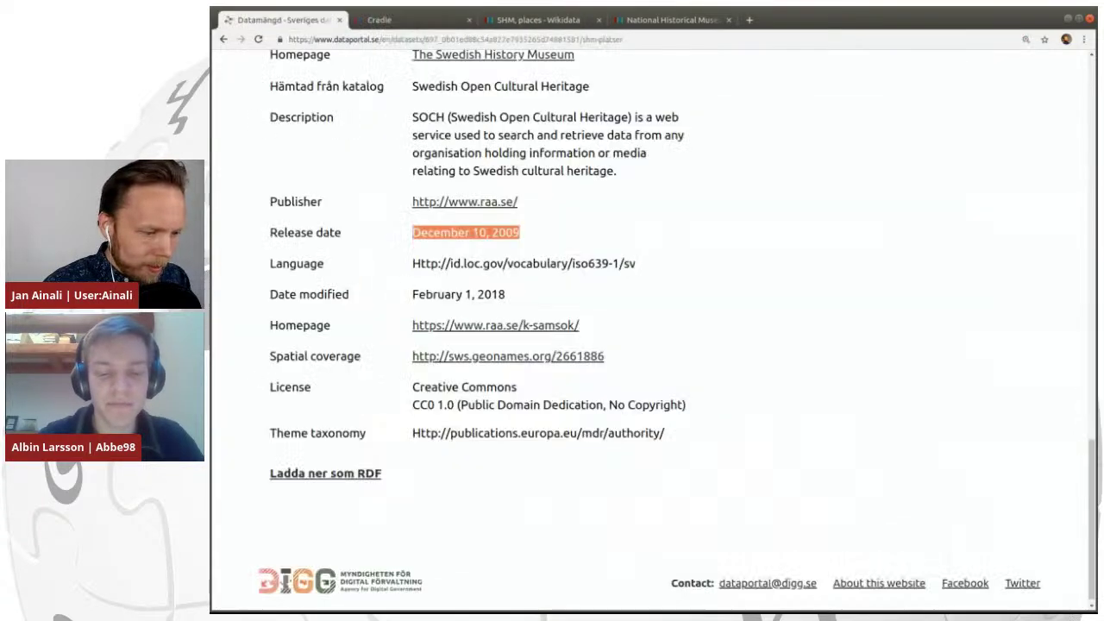
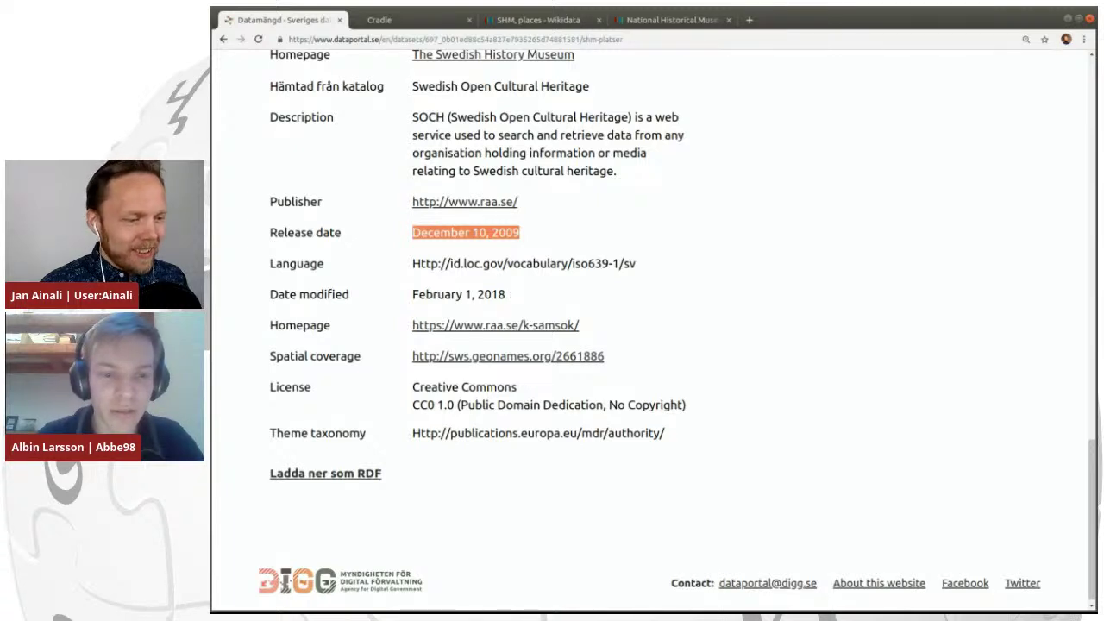
{"action": "scroll", "coordinate": [580, 280], "scroll_direction": "up", "scroll_amount": 2}
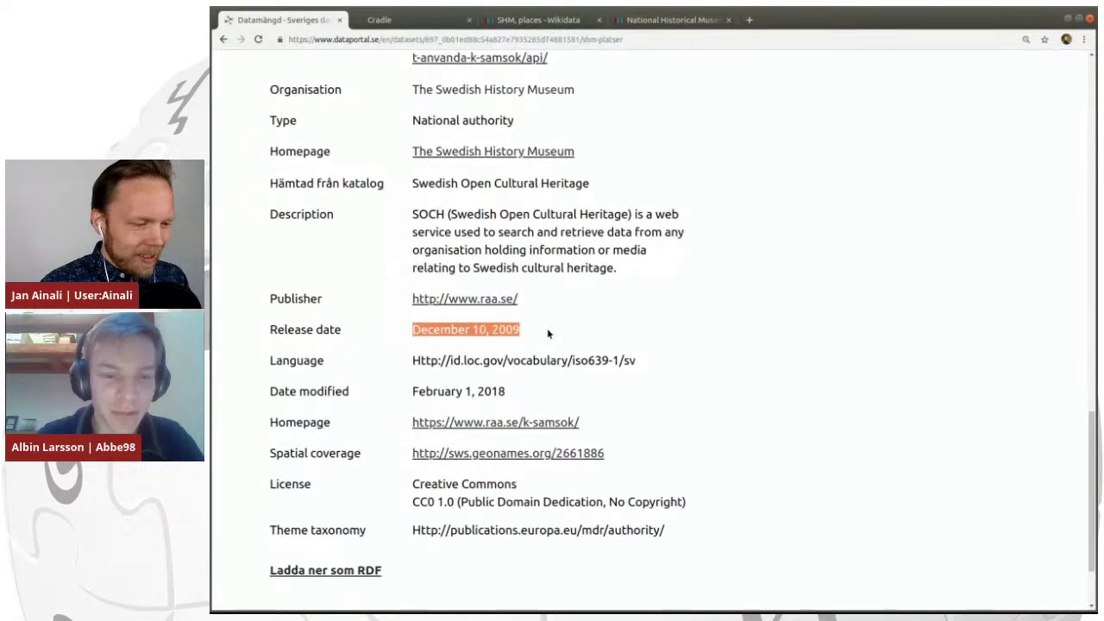
{"action": "scroll", "coordinate": [647, 277], "scroll_direction": "up", "scroll_amount": 1}
{"action": "scroll", "coordinate": [618, 282], "scroll_direction": "down", "scroll_amount": 1}
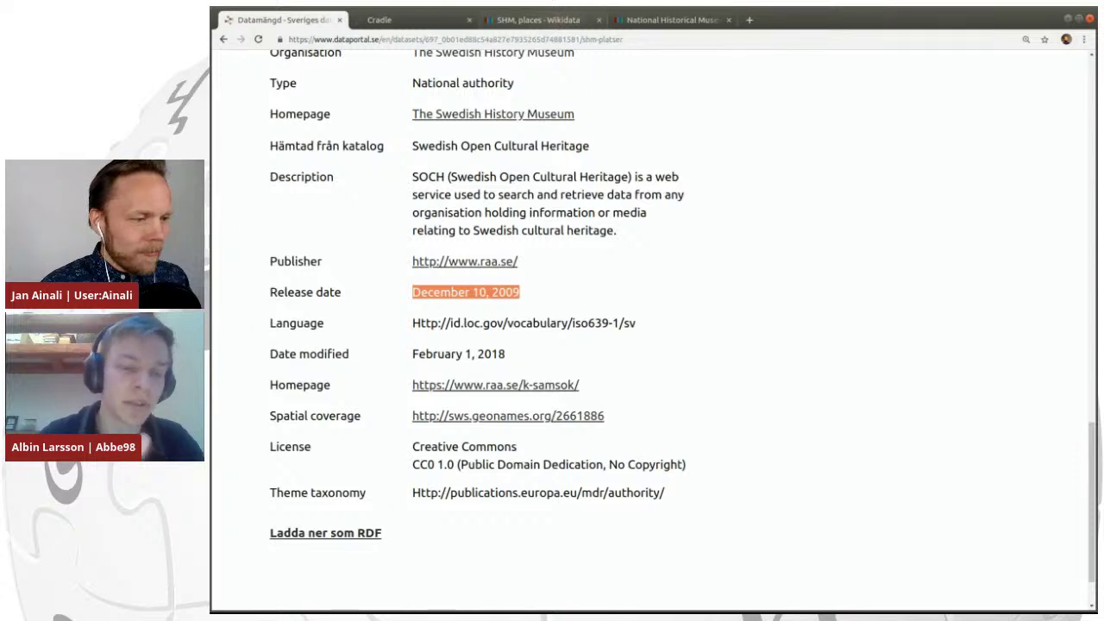
Return to the SHM, places Wikidata item and clear the date from the unsaved publication date statement.
{"action": "left_click", "coordinate": [555, 21]}
{"action": "type", "text": "December 10, 2009"}
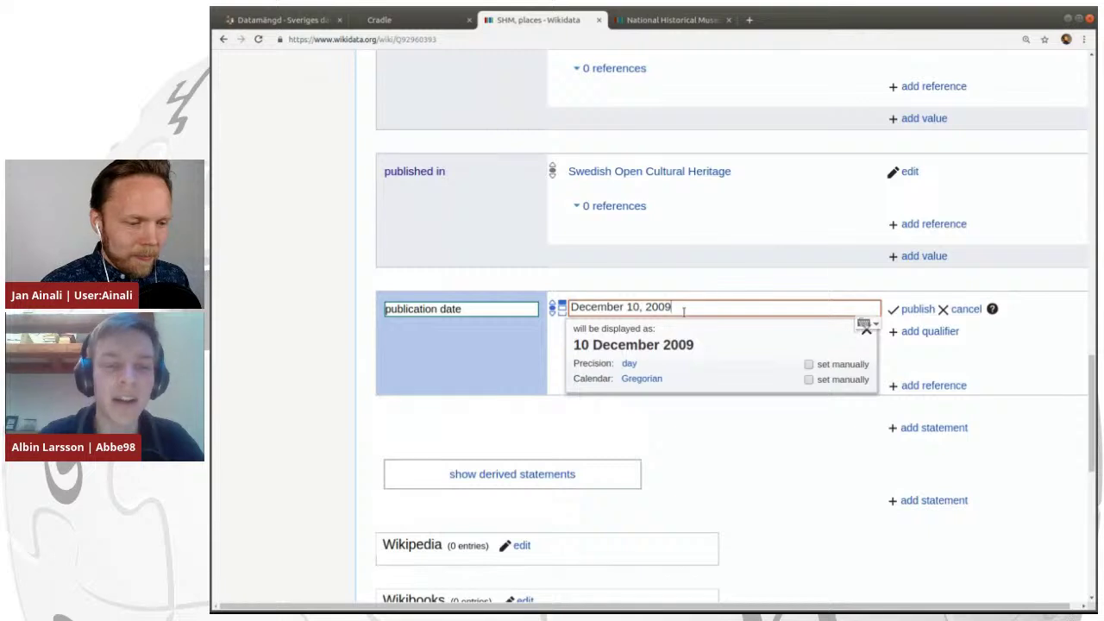
{"action": "left_click_drag", "start_coordinate": [672, 307], "coordinate": [556, 308]}
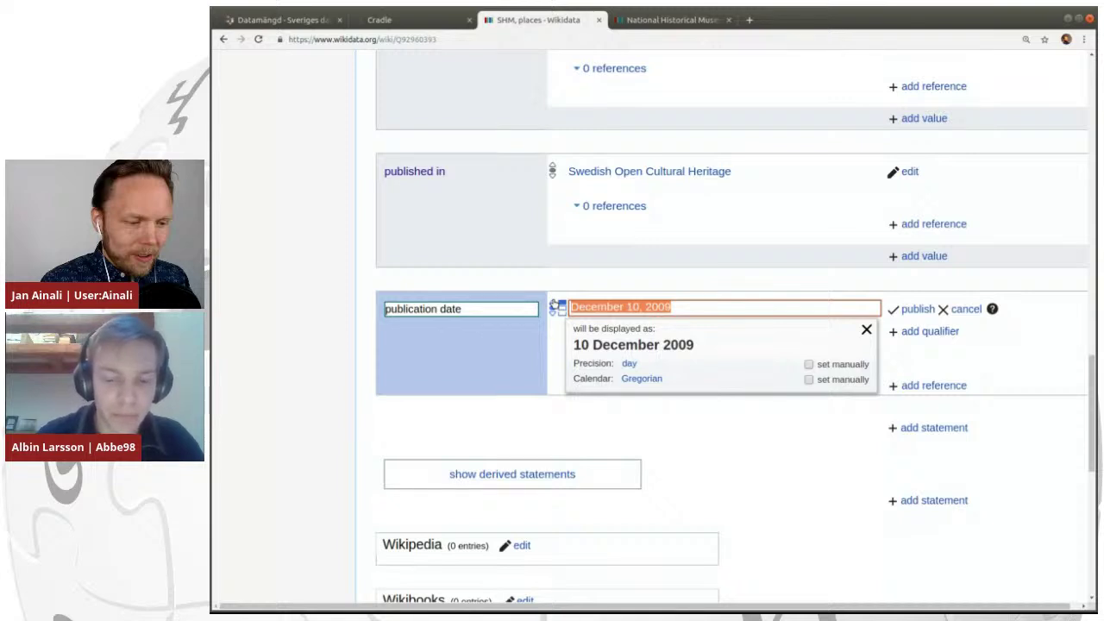
{"action": "key", "text": "BackSpace"}
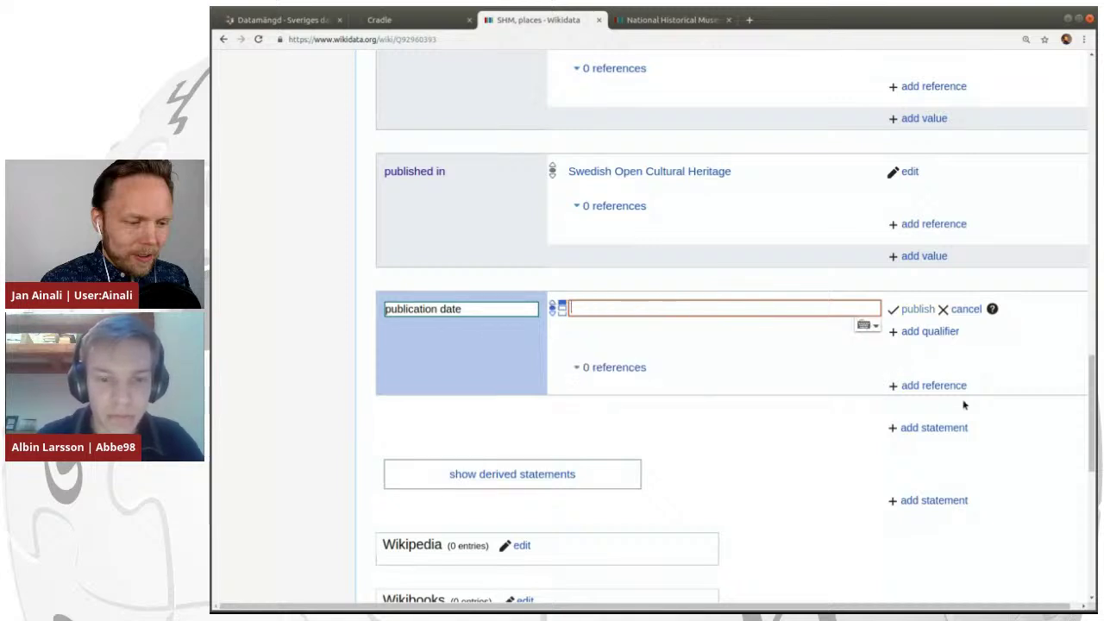
Add a publisher statement with the value Swedish National Heritage Board and publish it.
{"action": "left_click", "coordinate": [934, 428]}
{"action": "scroll", "coordinate": [630, 266], "scroll_direction": "down", "scroll_amount": 3}
{"action": "type", "text": "publisher"}
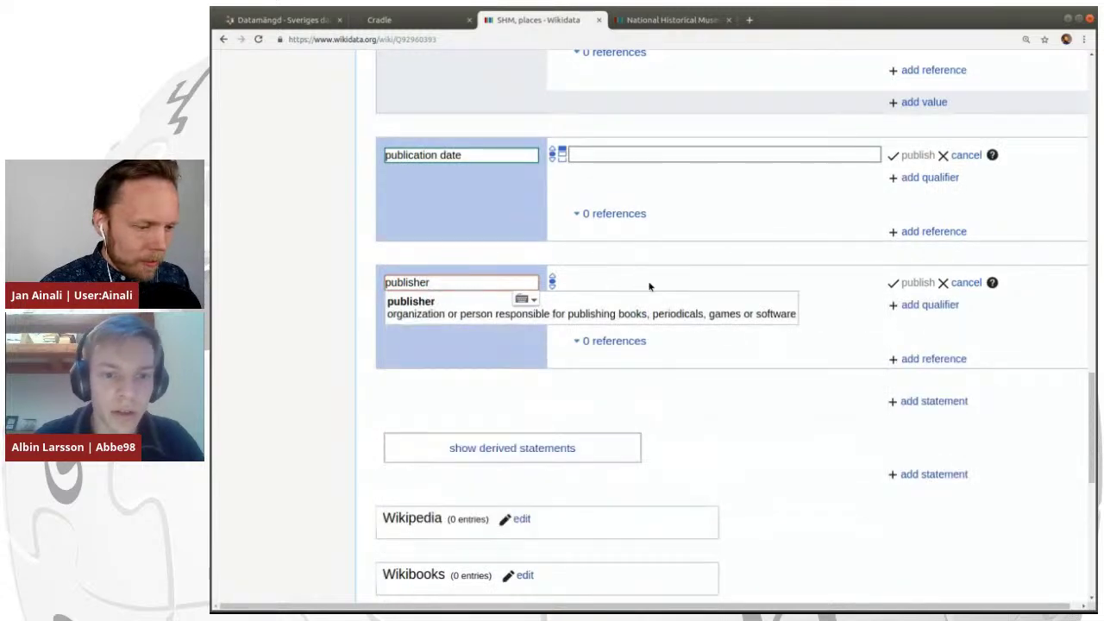
{"action": "left_click", "coordinate": [651, 304]}
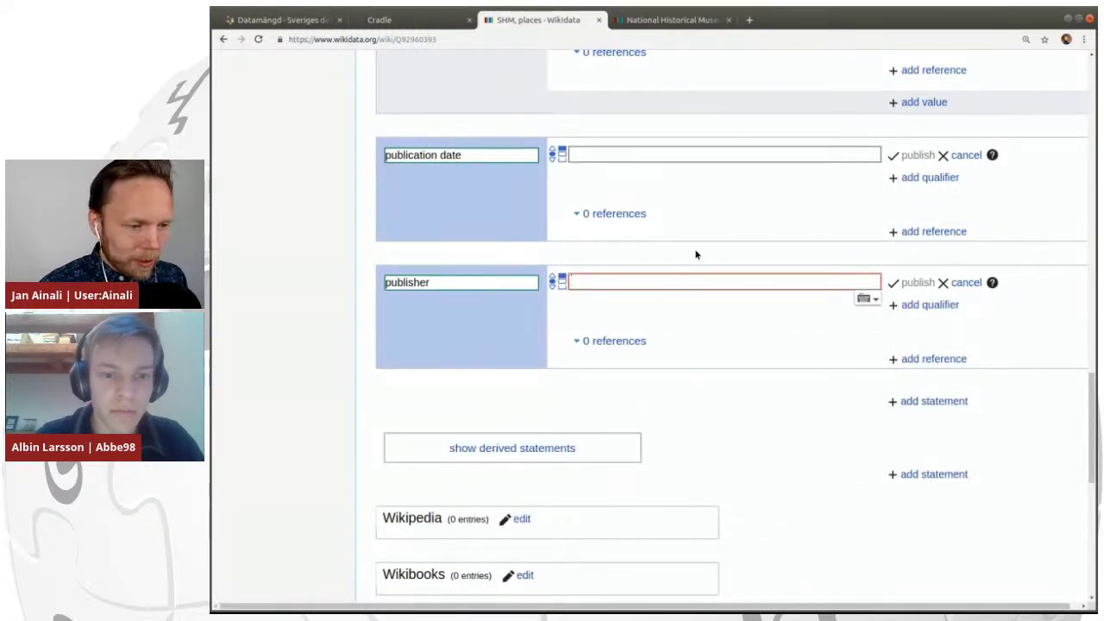
{"action": "key", "text": "ctrl+Tab"}
{"action": "key", "text": "ctrl+shift+Tab"}
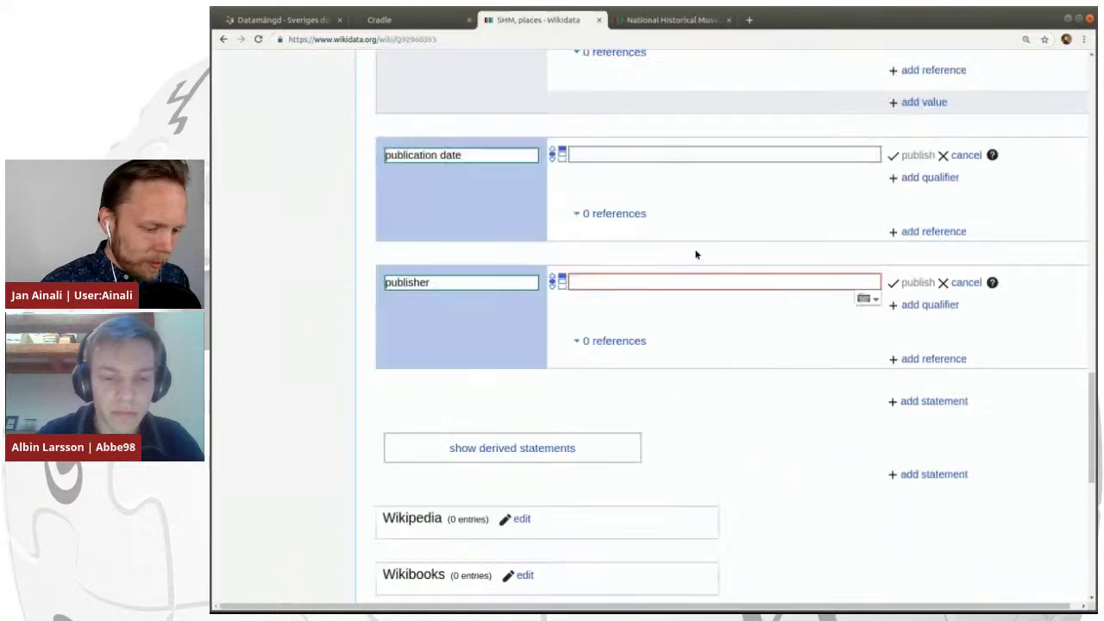
{"action": "type", "text": "riks"}
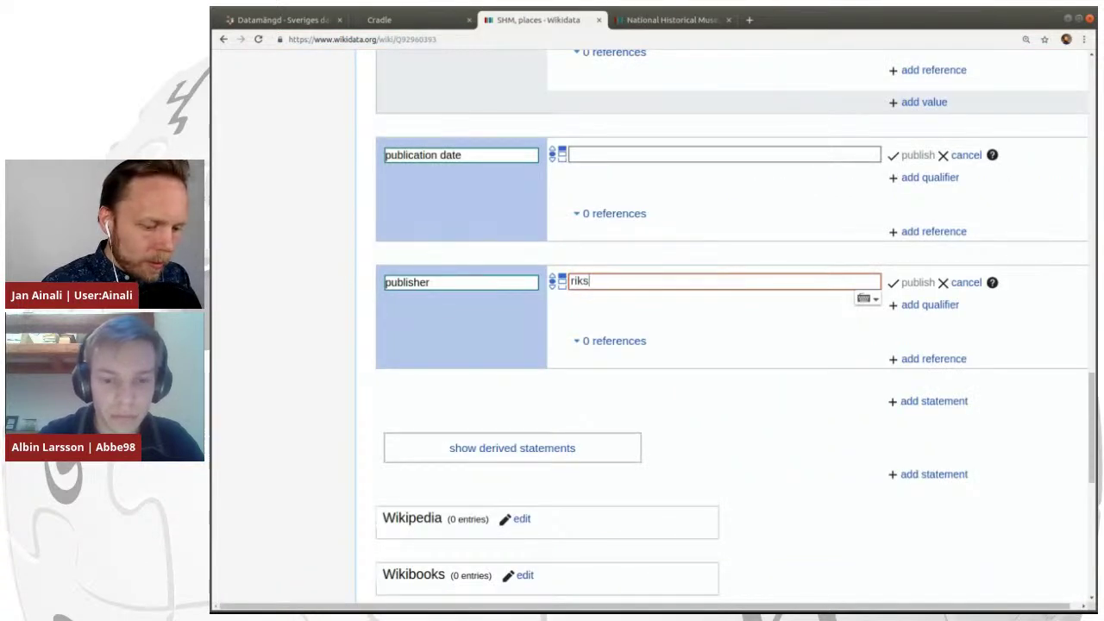
{"action": "type", "text": "antik"}
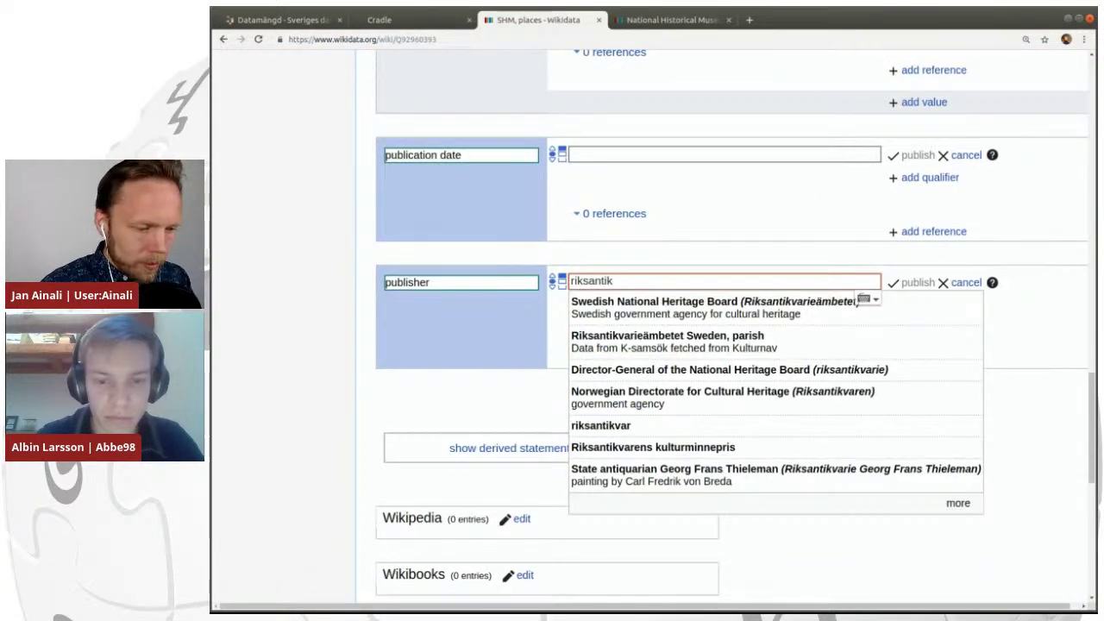
{"action": "left_click", "coordinate": [695, 302]}
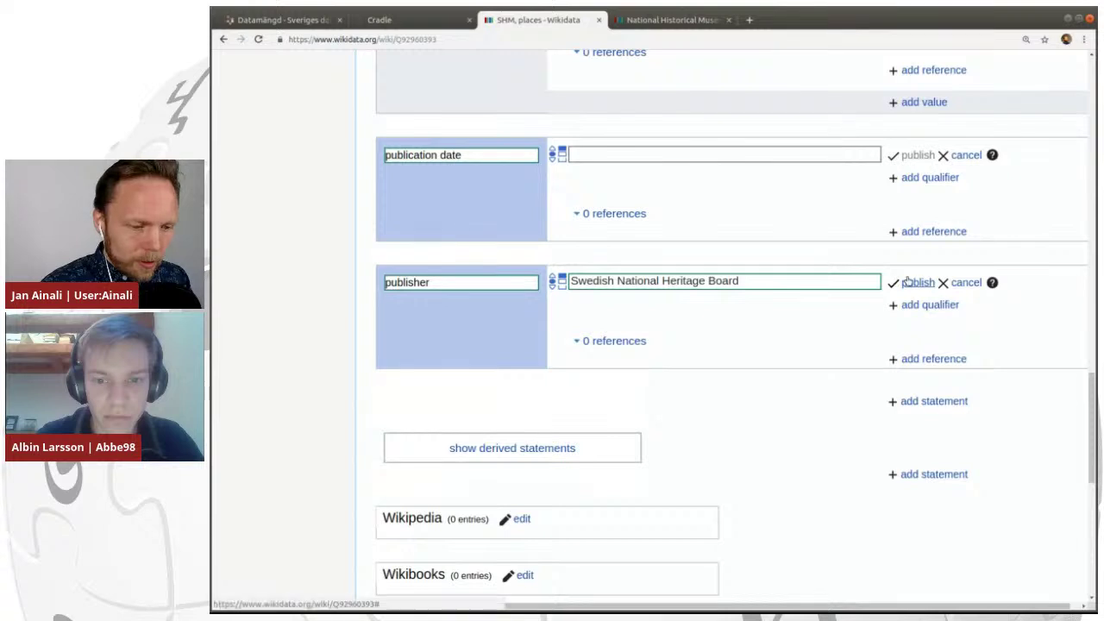
{"action": "left_click", "coordinate": [914, 283]}
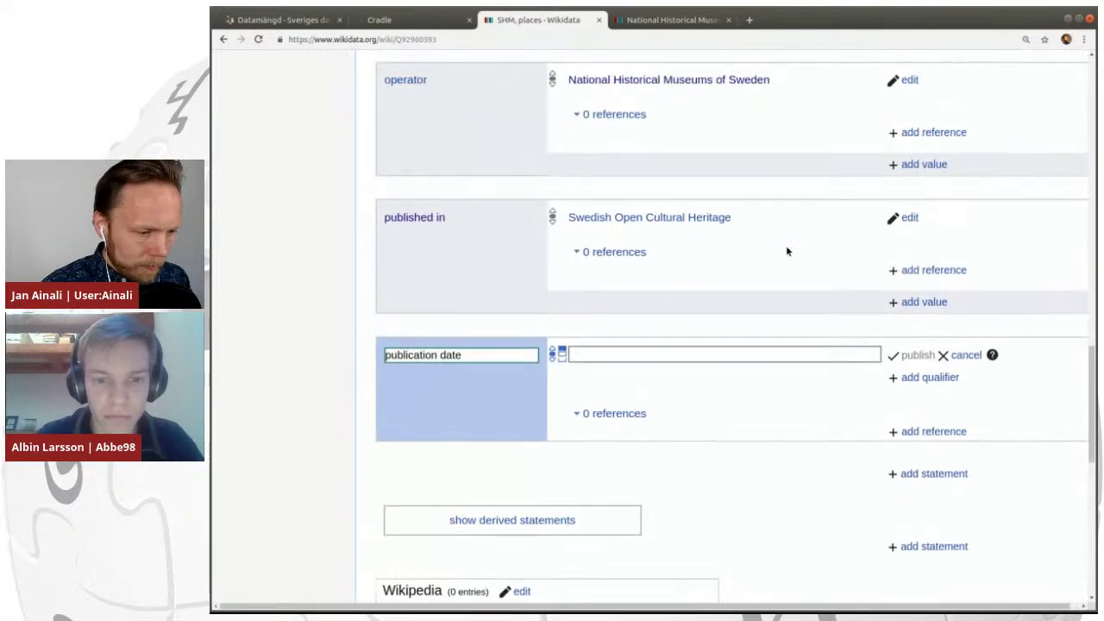
Review the item's statements from language and file format down to the unsaved publication date.
{"action": "scroll", "coordinate": [785, 245], "scroll_direction": "up", "scroll_amount": 10}
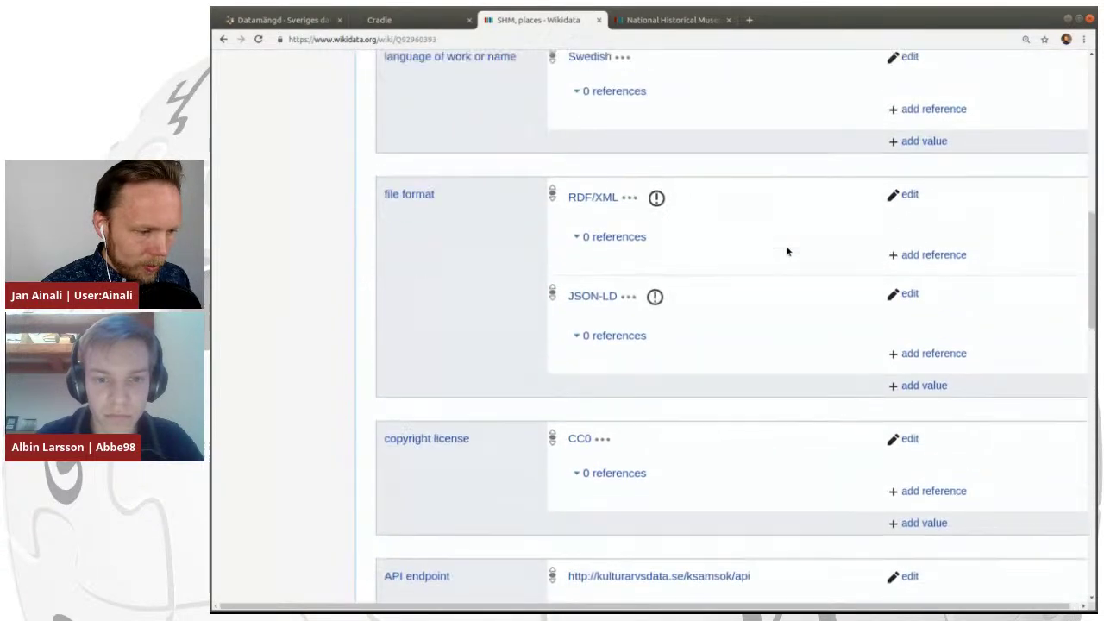
{"action": "scroll", "coordinate": [785, 251], "scroll_direction": "up", "scroll_amount": 3}
{"action": "scroll", "coordinate": [786, 251], "scroll_direction": "down", "scroll_amount": 13}
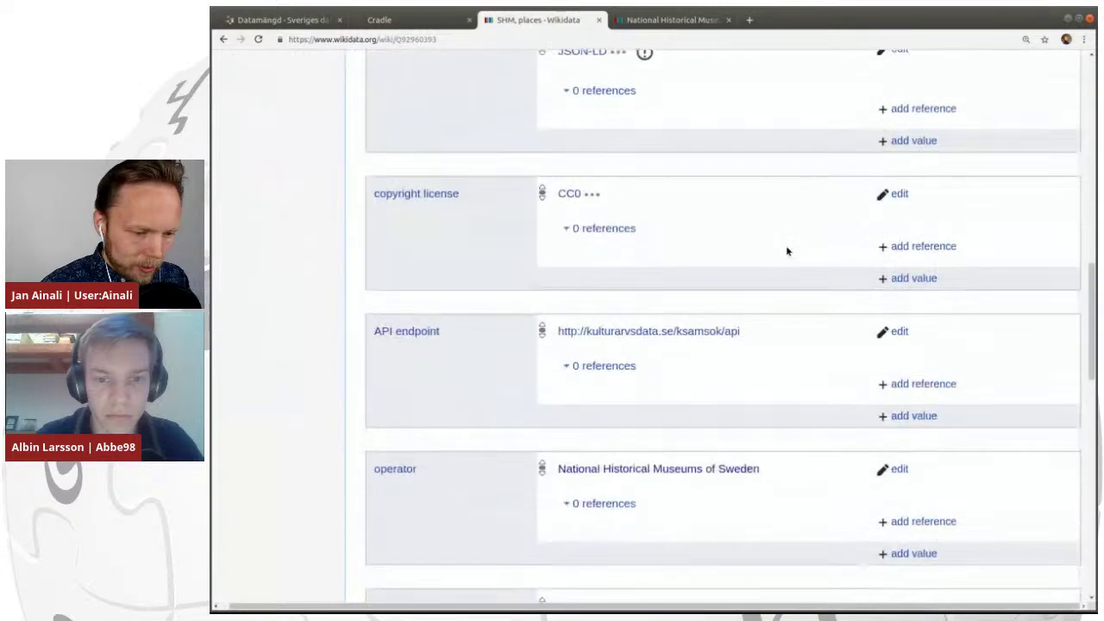
{"action": "scroll", "coordinate": [785, 251], "scroll_direction": "down", "scroll_amount": 7}
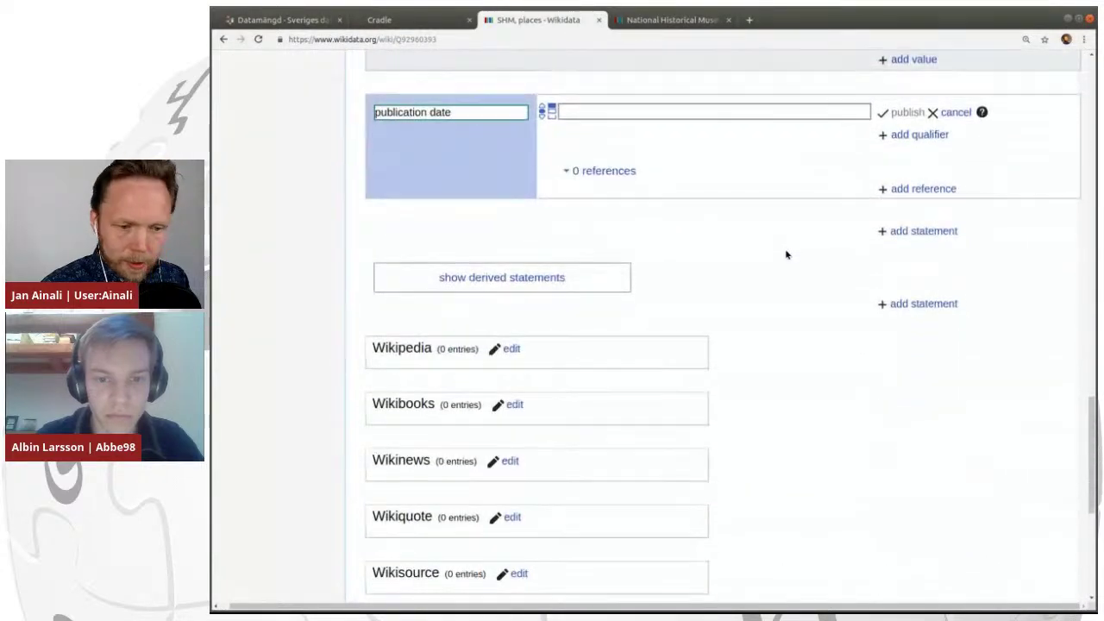
Discard the unfinished publication date statement and reload the SHM, places item page.
{"action": "left_click", "coordinate": [956, 113]}
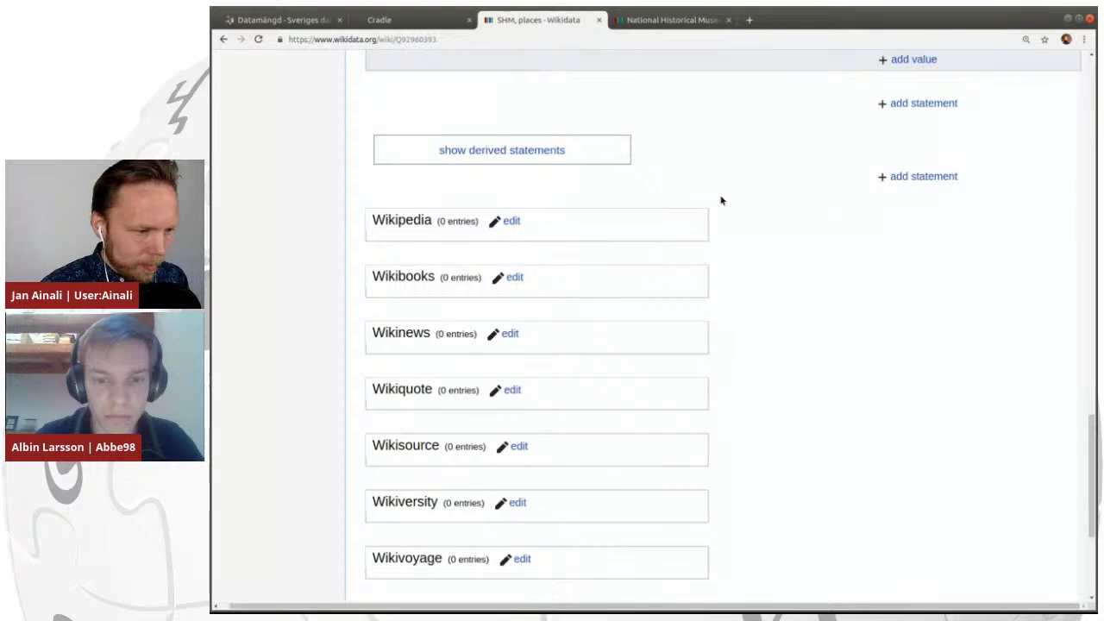
{"action": "scroll", "coordinate": [721, 200], "scroll_direction": "up", "scroll_amount": 4}
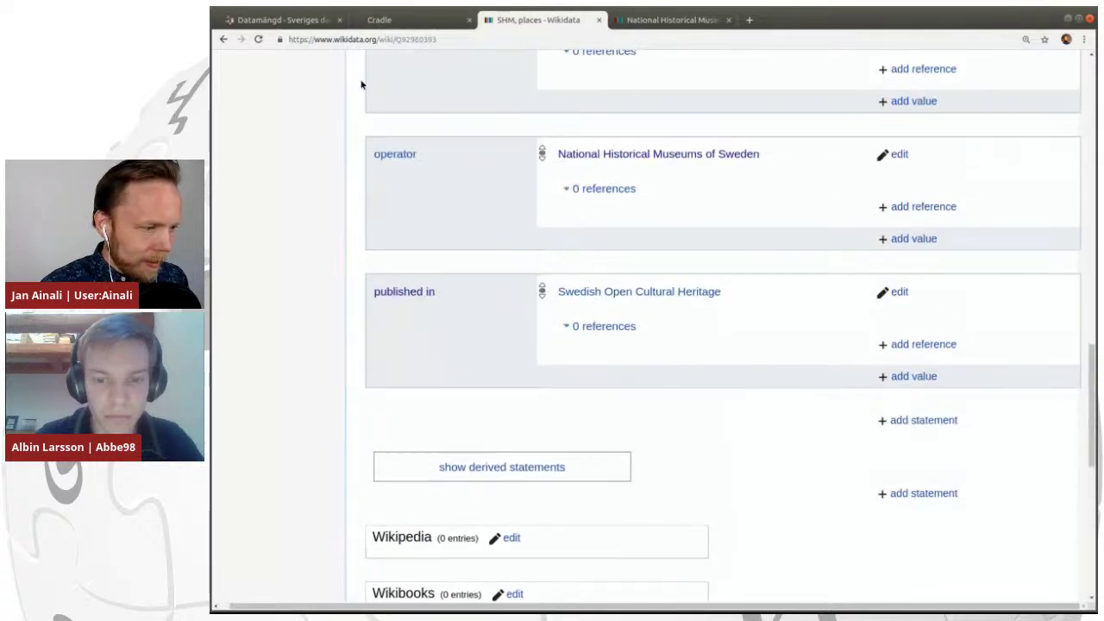
{"action": "scroll", "coordinate": [313, 81], "scroll_direction": "up", "scroll_amount": 10}
{"action": "left_click", "coordinate": [258, 39]}
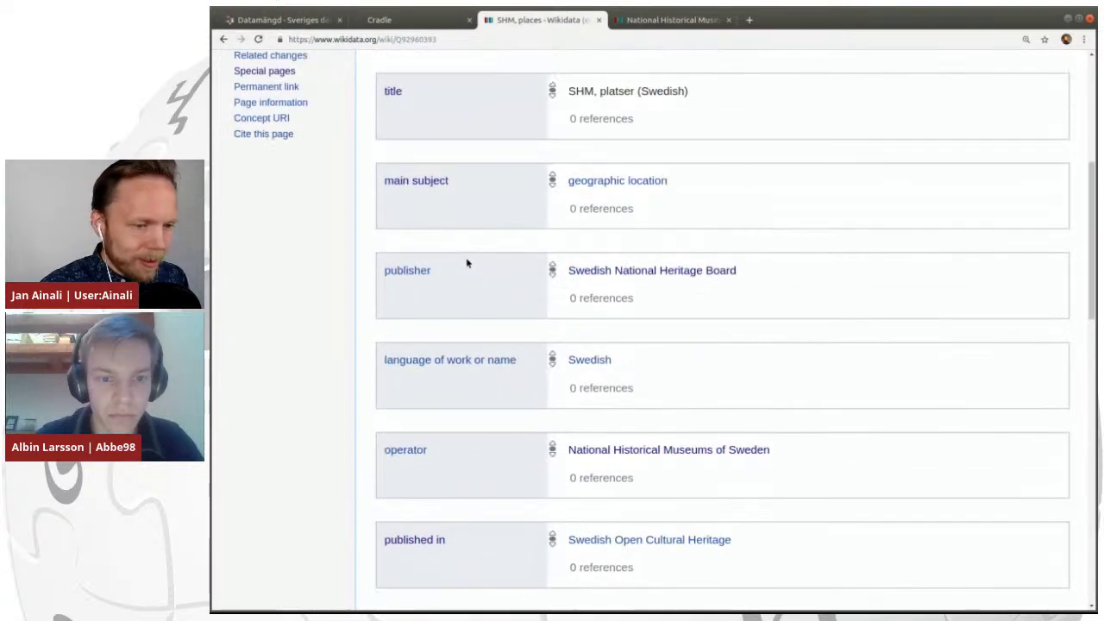
Review the statements of the SHM, places item, from the API endpoint back up to the labels and descriptions.
{"action": "scroll", "coordinate": [466, 263], "scroll_direction": "down", "scroll_amount": 5}
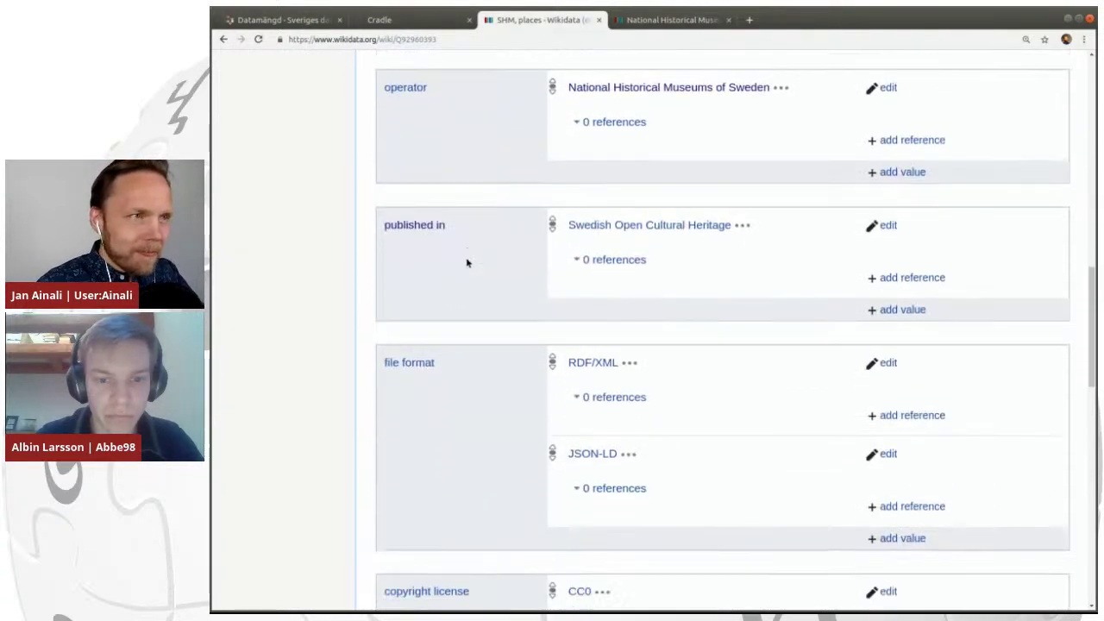
{"action": "scroll", "coordinate": [466, 263], "scroll_direction": "down", "scroll_amount": 3}
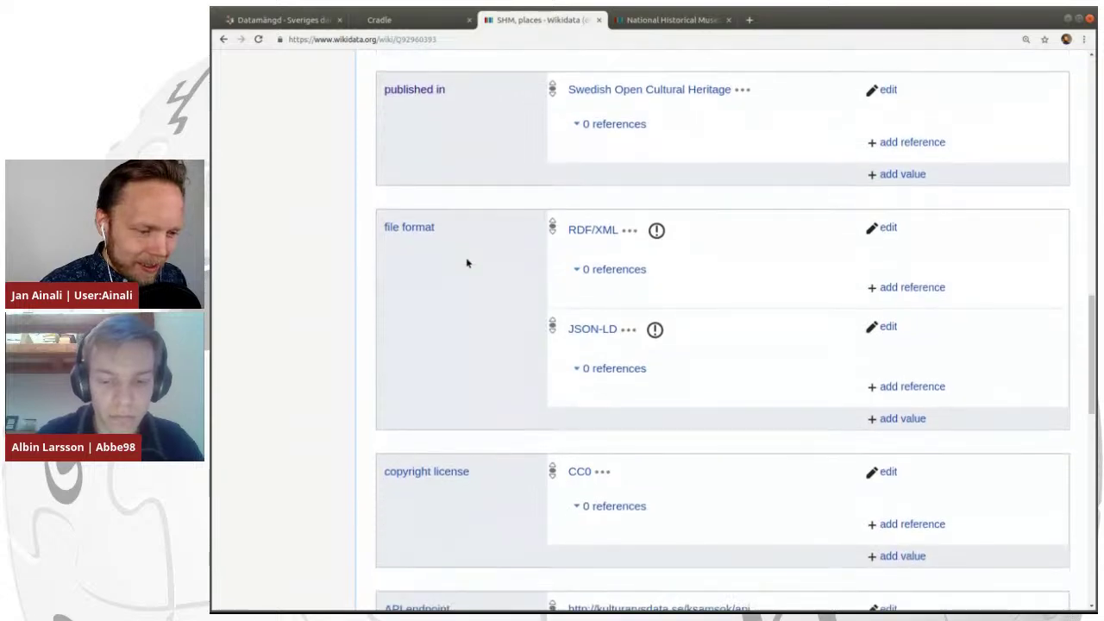
{"action": "scroll", "coordinate": [466, 263], "scroll_direction": "down", "scroll_amount": 5}
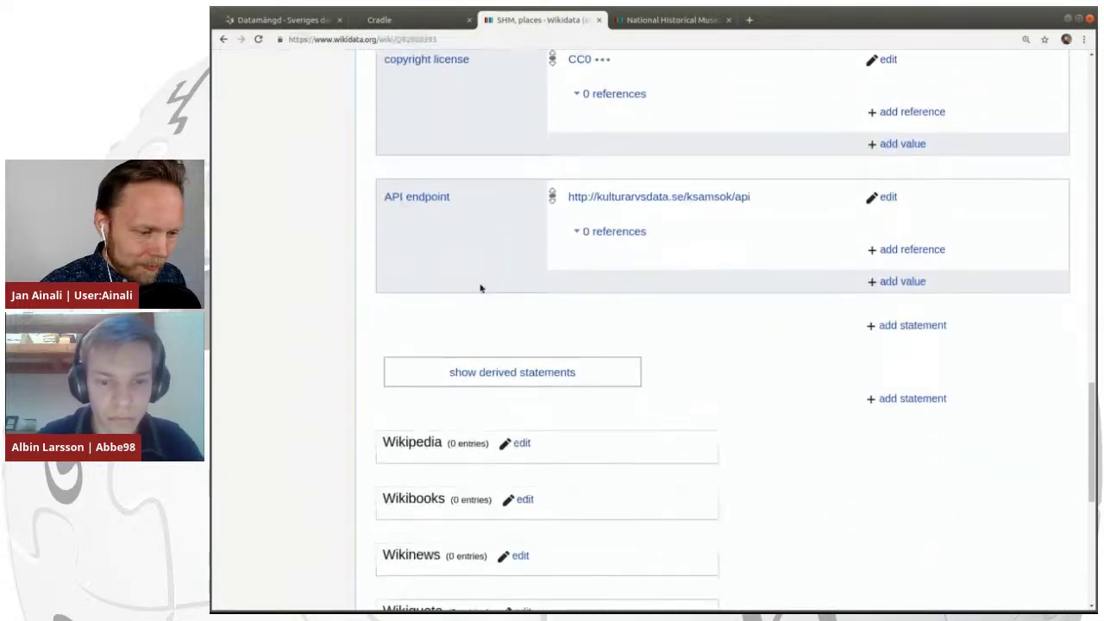
{"action": "scroll", "coordinate": [697, 332], "scroll_direction": "up", "scroll_amount": 8}
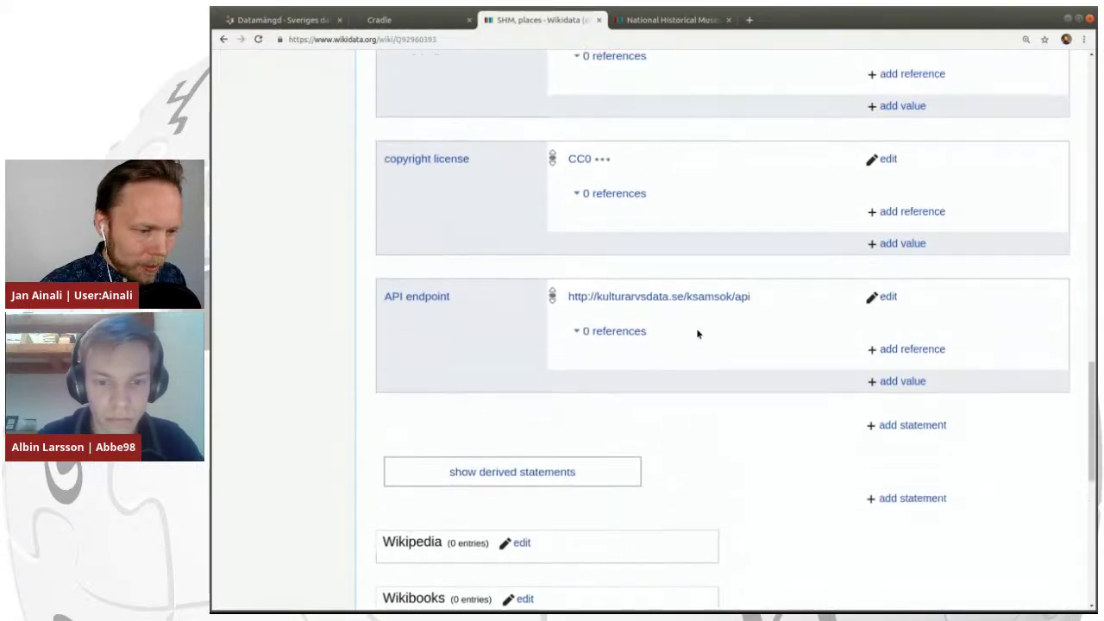
{"action": "scroll", "coordinate": [697, 334], "scroll_direction": "up", "scroll_amount": 12}
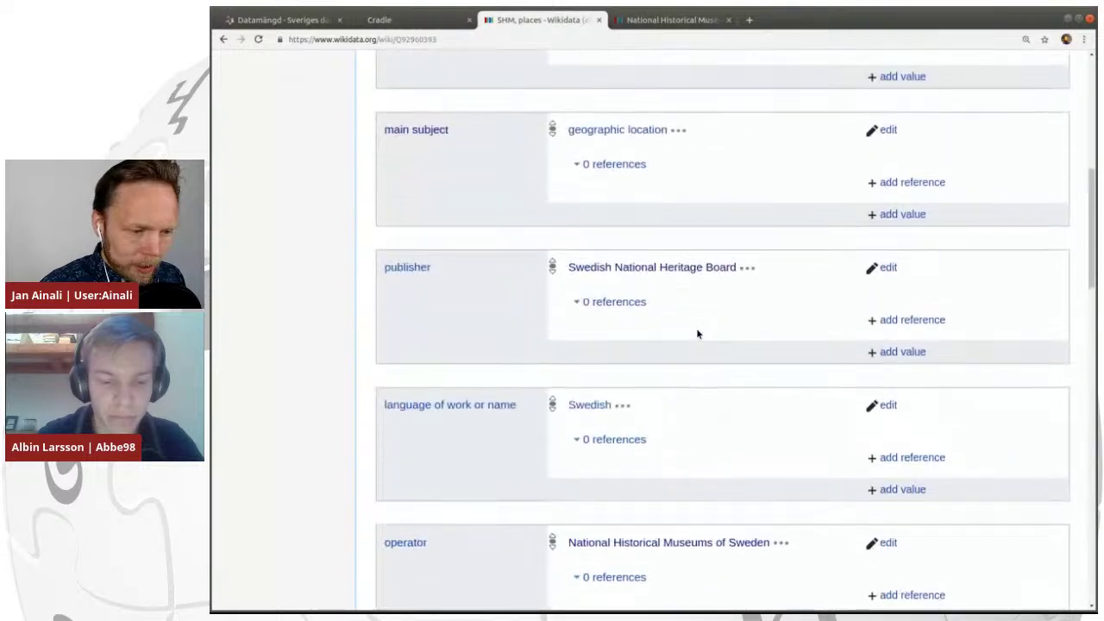
{"action": "scroll", "coordinate": [697, 334], "scroll_direction": "up", "scroll_amount": 1}
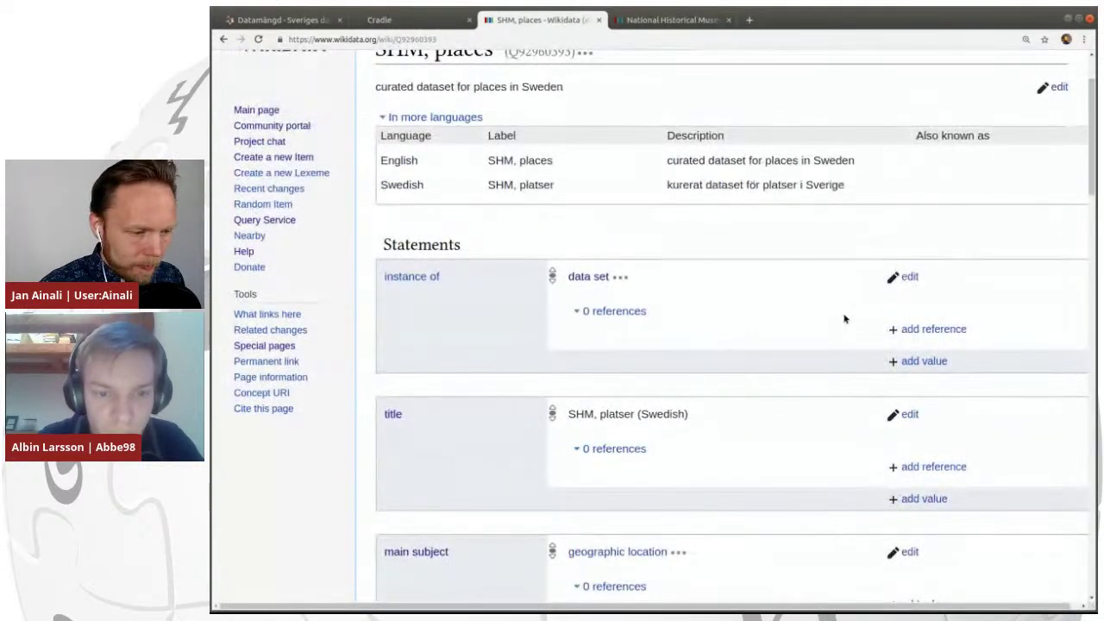
Open a blank reference on the instance of "data set" statement.
{"action": "scroll", "coordinate": [879, 350], "scroll_direction": "down", "scroll_amount": 1}
{"action": "scroll", "coordinate": [879, 347], "scroll_direction": "down", "scroll_amount": 2}
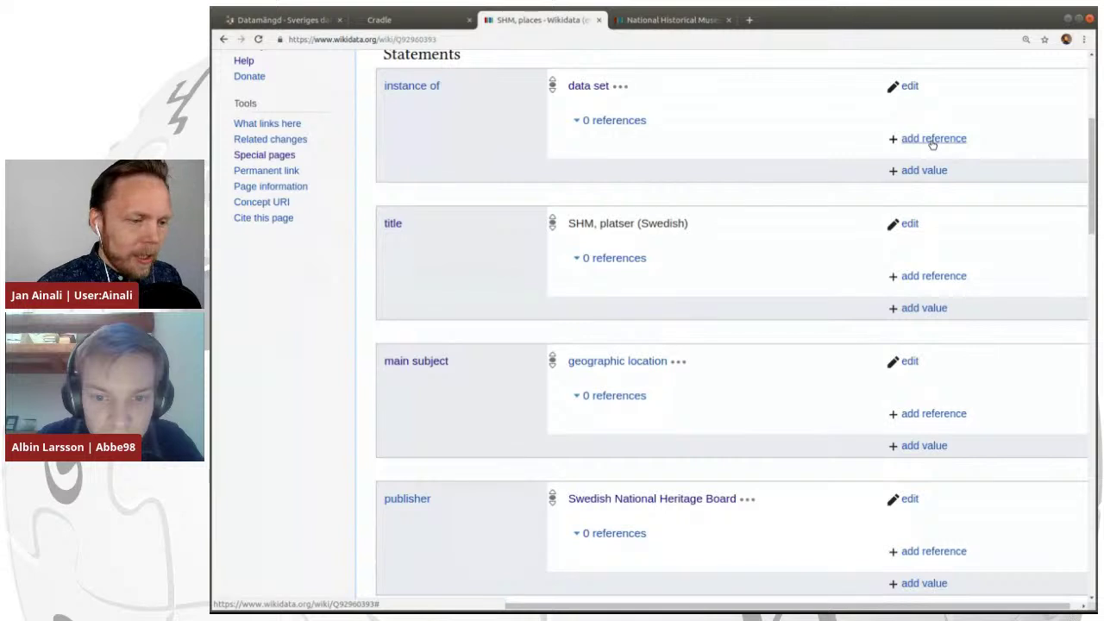
{"action": "left_click", "coordinate": [932, 141]}
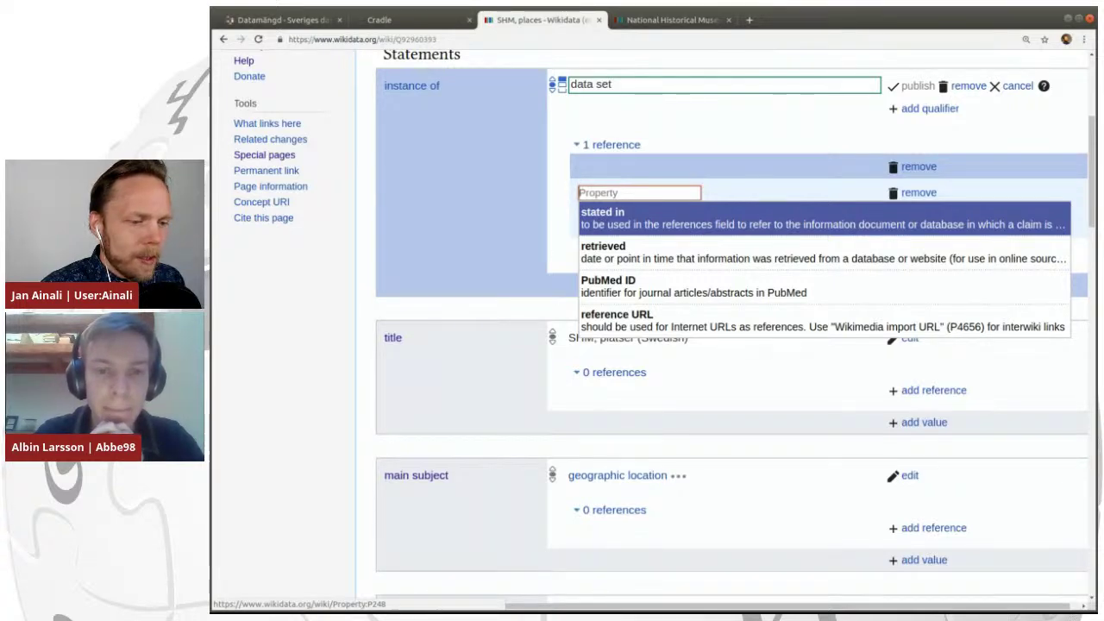
{"action": "left_click", "coordinate": [770, 161]}
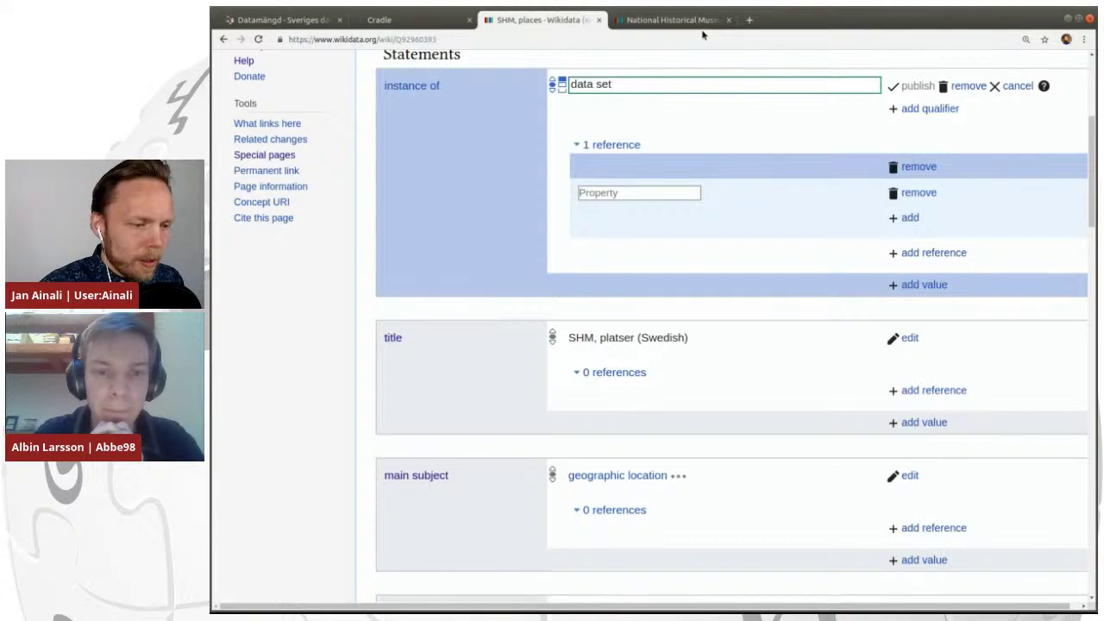
Replace the National Historical Museums of Sweden page with a new-item form and check the portal's name on the SHM, platser dataset page.
{"action": "left_click", "coordinate": [695, 20]}
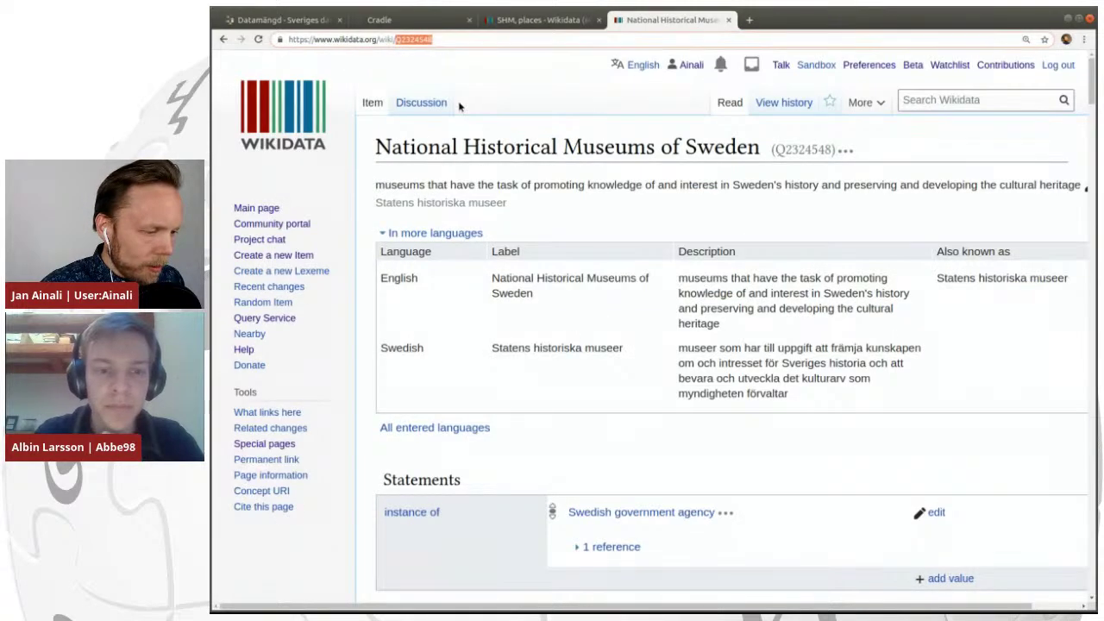
{"action": "left_click", "coordinate": [304, 255]}
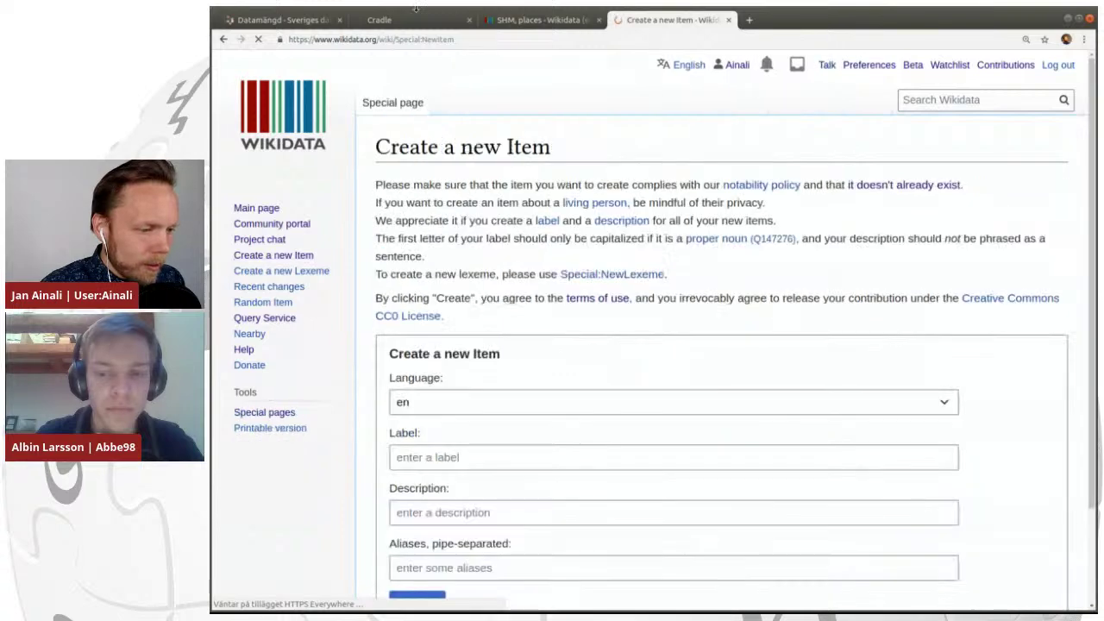
{"action": "left_click", "coordinate": [284, 20]}
{"action": "scroll", "coordinate": [431, 173], "scroll_direction": "up", "scroll_amount": 5}
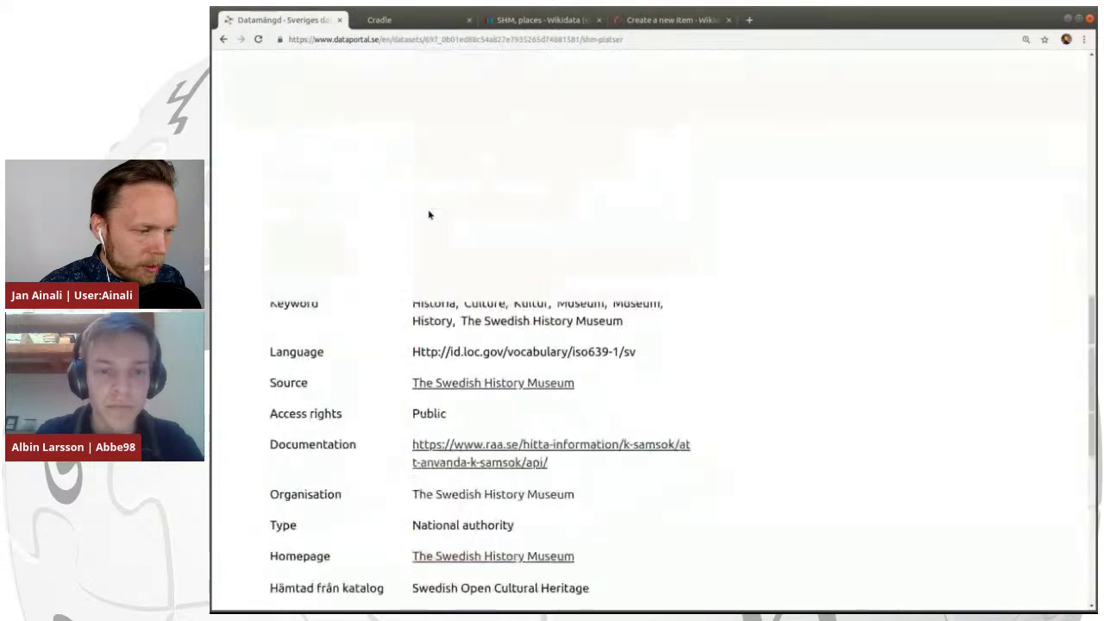
{"action": "scroll", "coordinate": [429, 215], "scroll_direction": "up", "scroll_amount": 8}
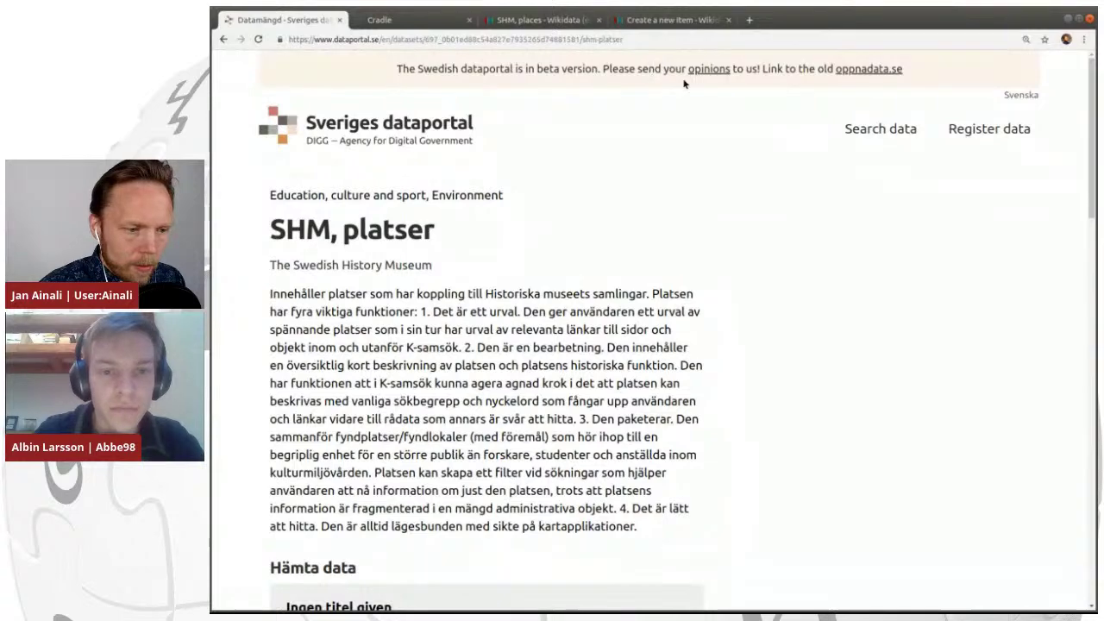
{"action": "left_click", "coordinate": [677, 20]}
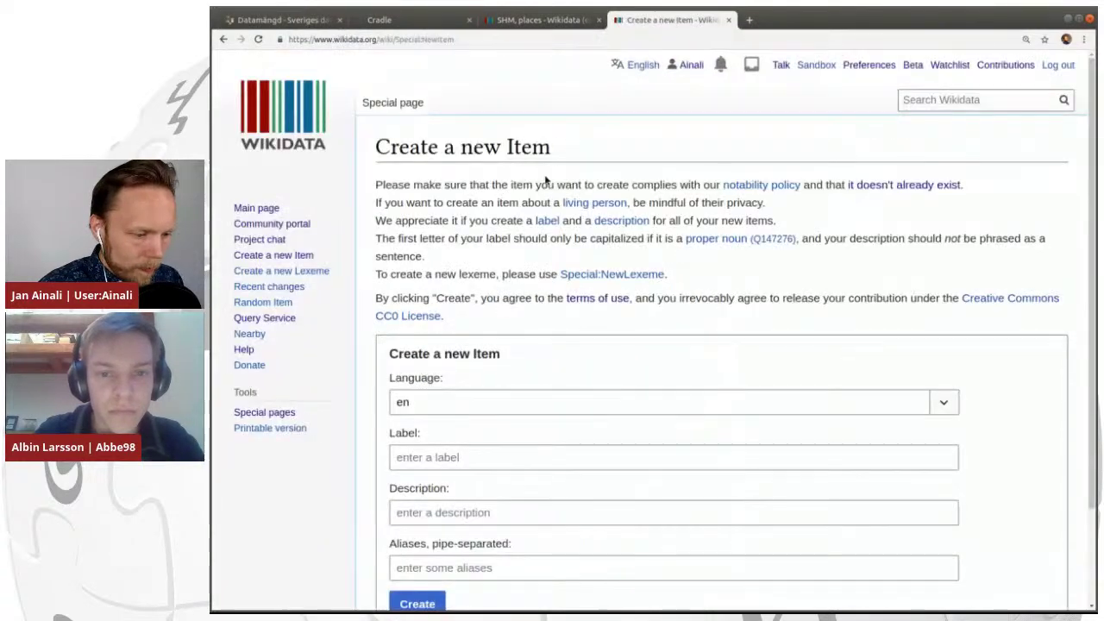
Set the new item's language to Swedish (sv).
{"action": "left_click", "coordinate": [504, 405]}
{"action": "key", "text": "BackSpace"}
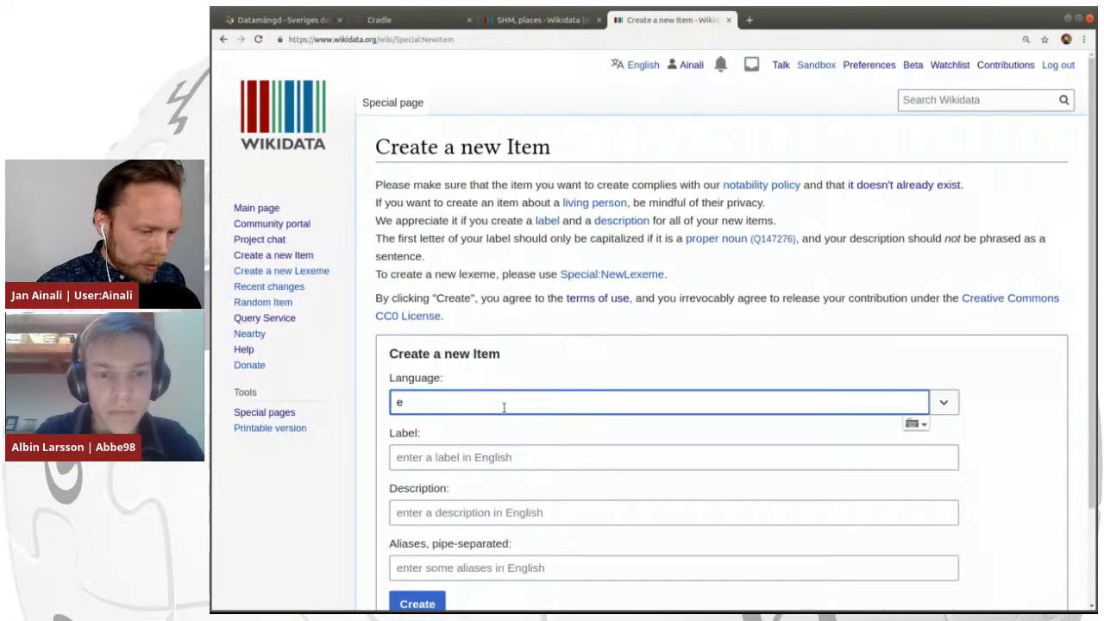
{"action": "key", "text": "BackSpace"}
{"action": "type", "text": "sv"}
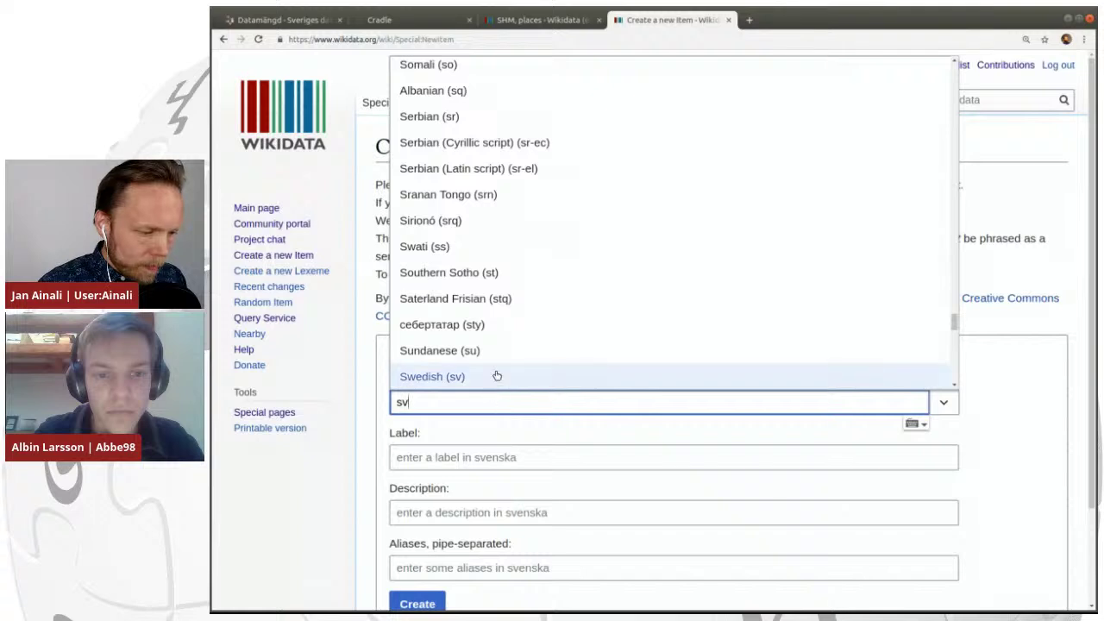
{"action": "left_click", "coordinate": [496, 377]}
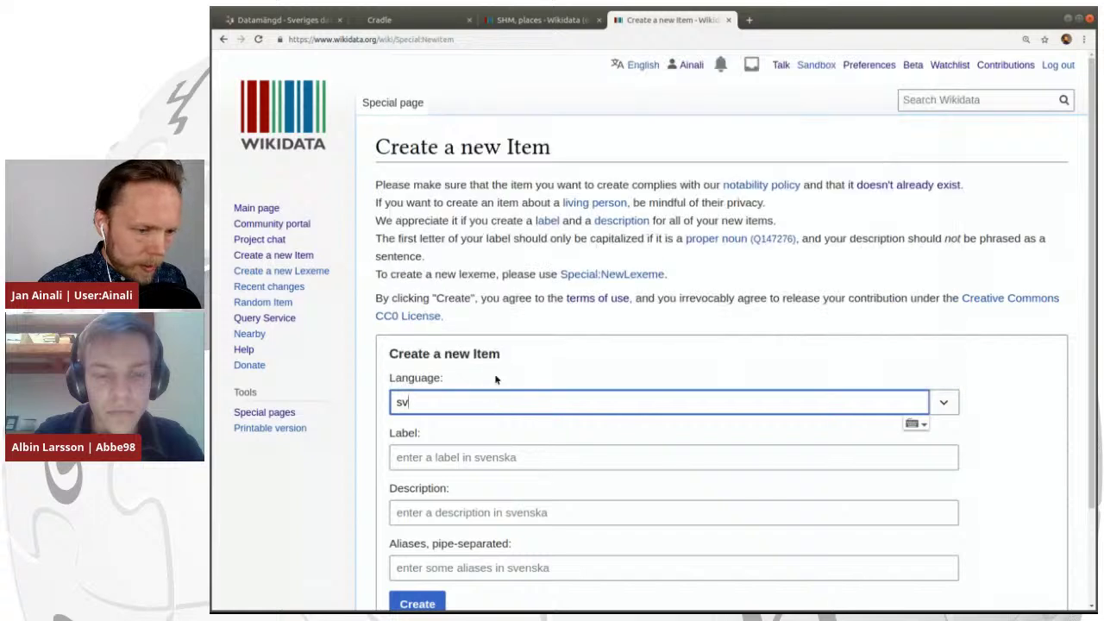
Search Wikidata for an existing "Sveriges Datapo…" item and clear the search text.
{"action": "left_click", "coordinate": [972, 96]}
{"action": "type", "text": "Sv"}
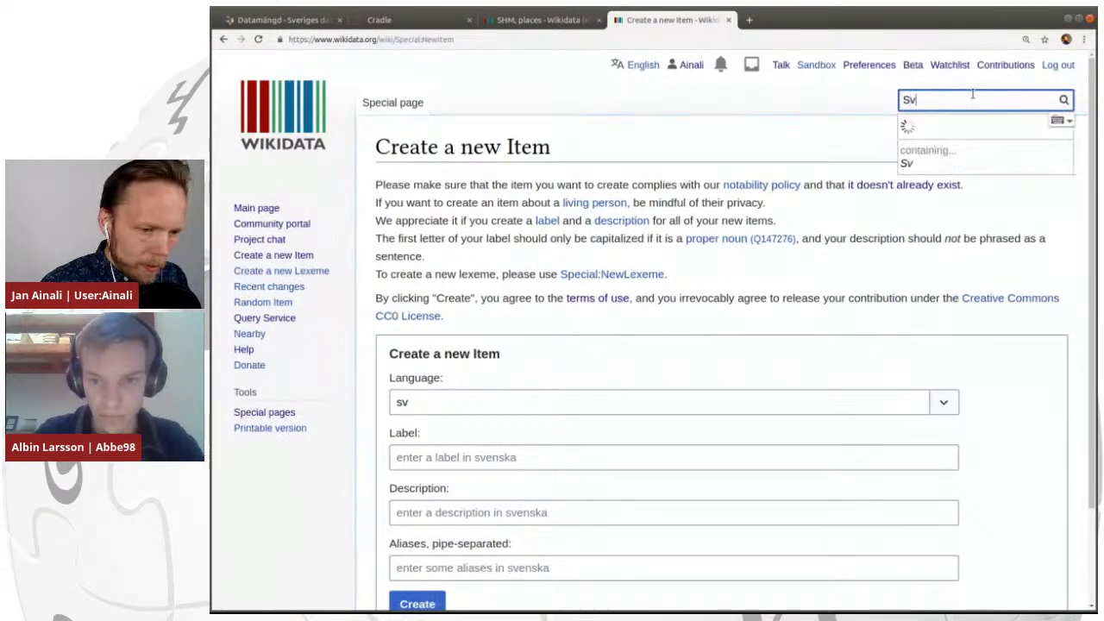
{"action": "type", "text": "eriges Datapo"}
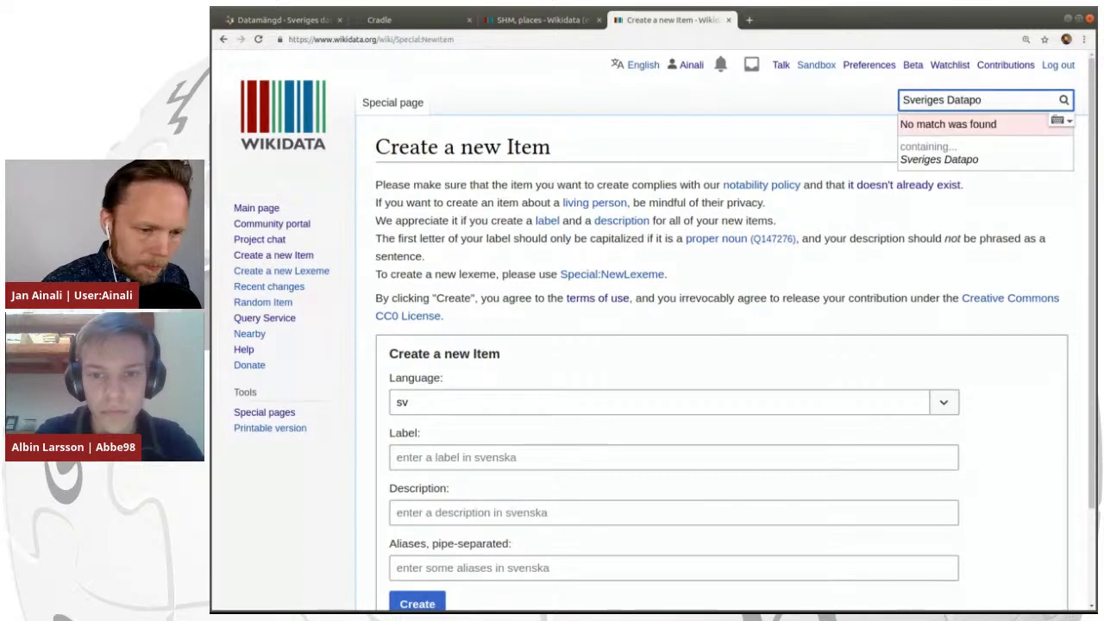
{"action": "key", "text": "BackSpace"}
{"action": "key", "text": "ctrl+a"}
{"action": "key", "text": "BackSpace"}
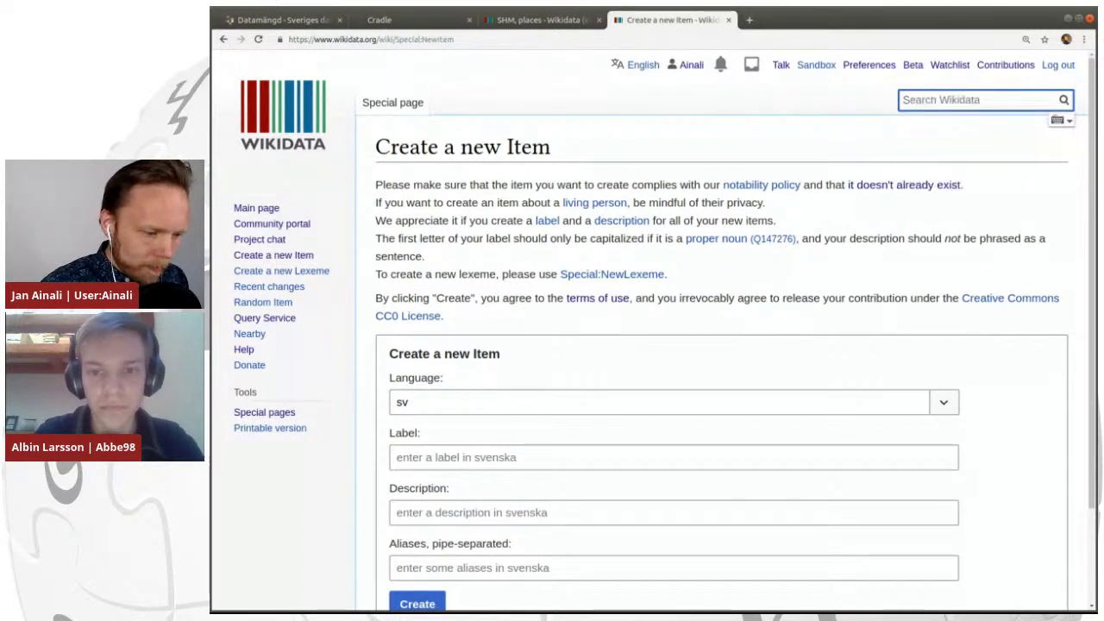
Enter "Sveriges Dataportal" as the new item's Swedish label.
{"action": "left_click", "coordinate": [592, 458]}
{"action": "type", "text": "Sveriges"}
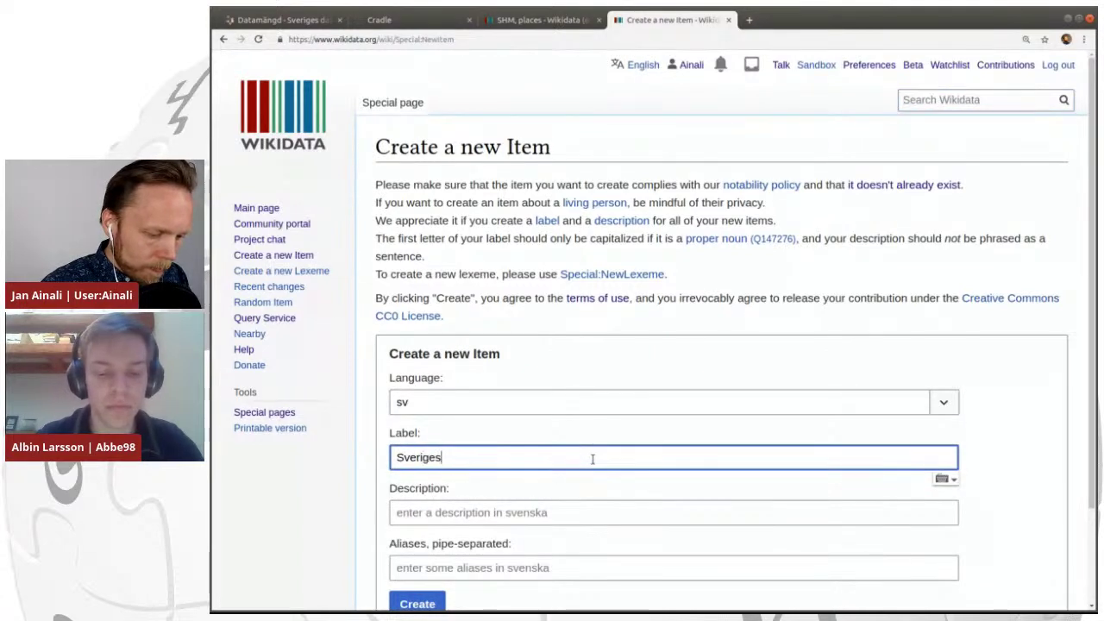
{"action": "type", "text": " Dataportal"}
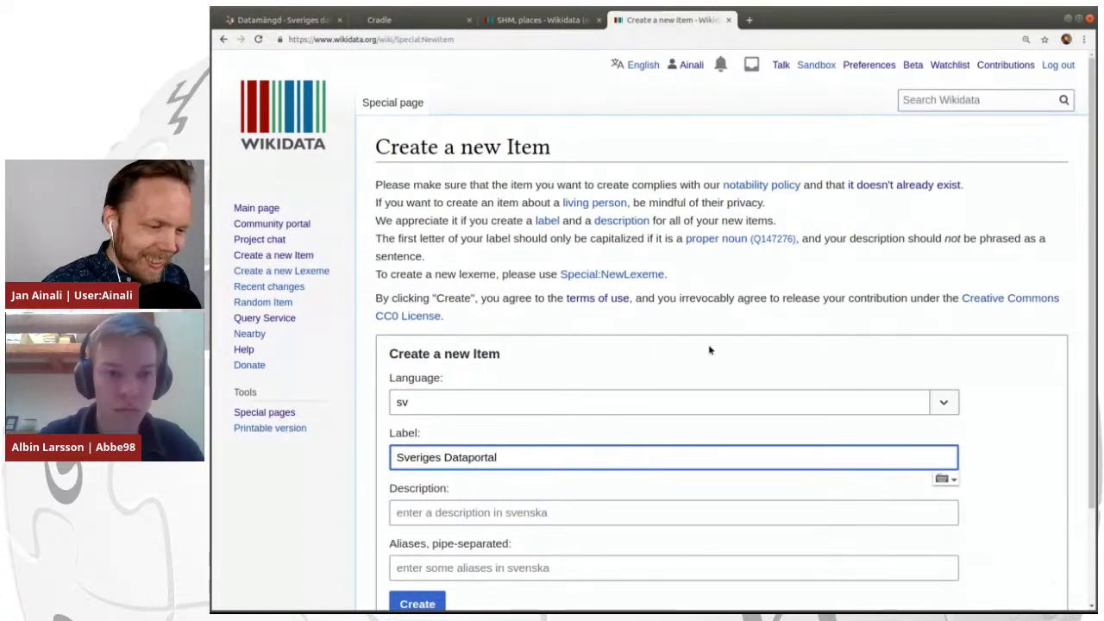
Enter the Swedish description "portal för myndighetsdata i Sverige" and create the item.
{"action": "scroll", "coordinate": [709, 350], "scroll_direction": "down", "scroll_amount": 3}
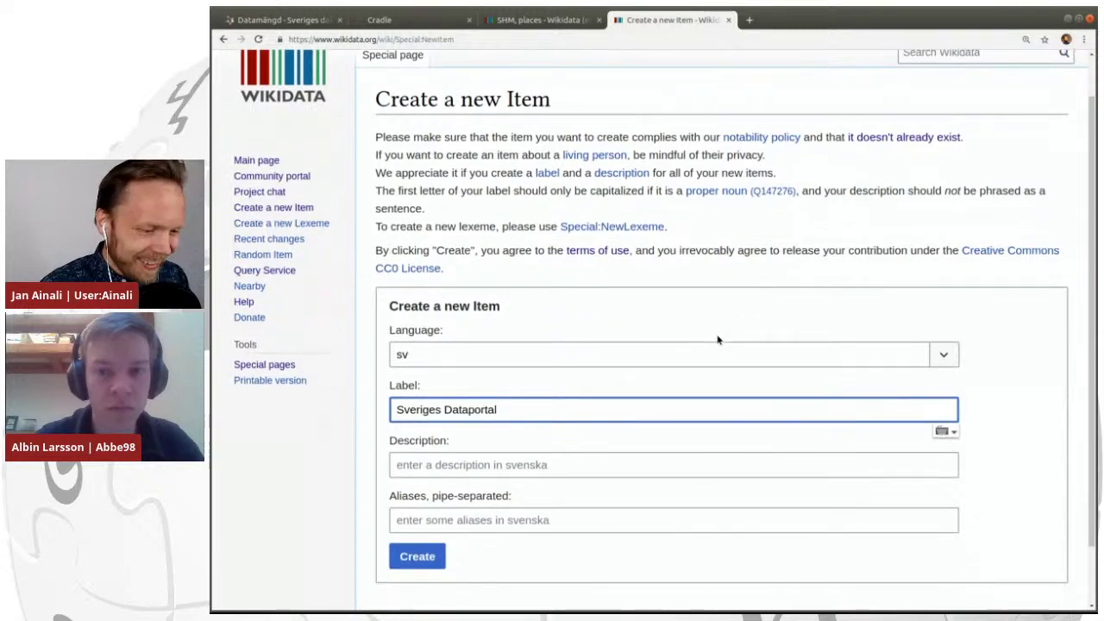
{"action": "left_click", "coordinate": [606, 393]}
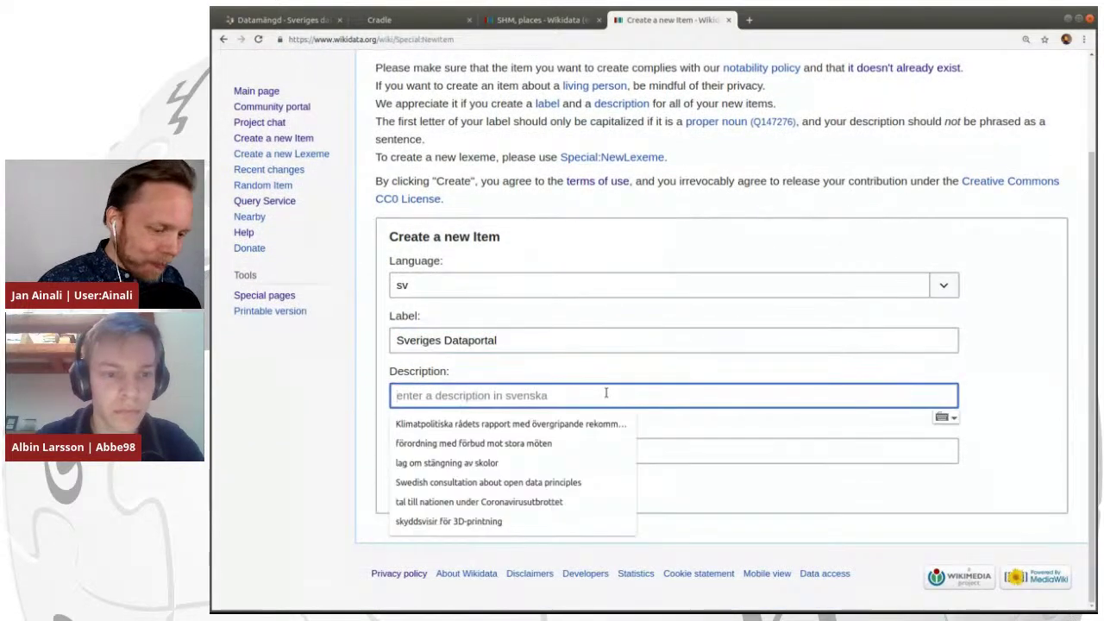
{"action": "type", "text": "port"}
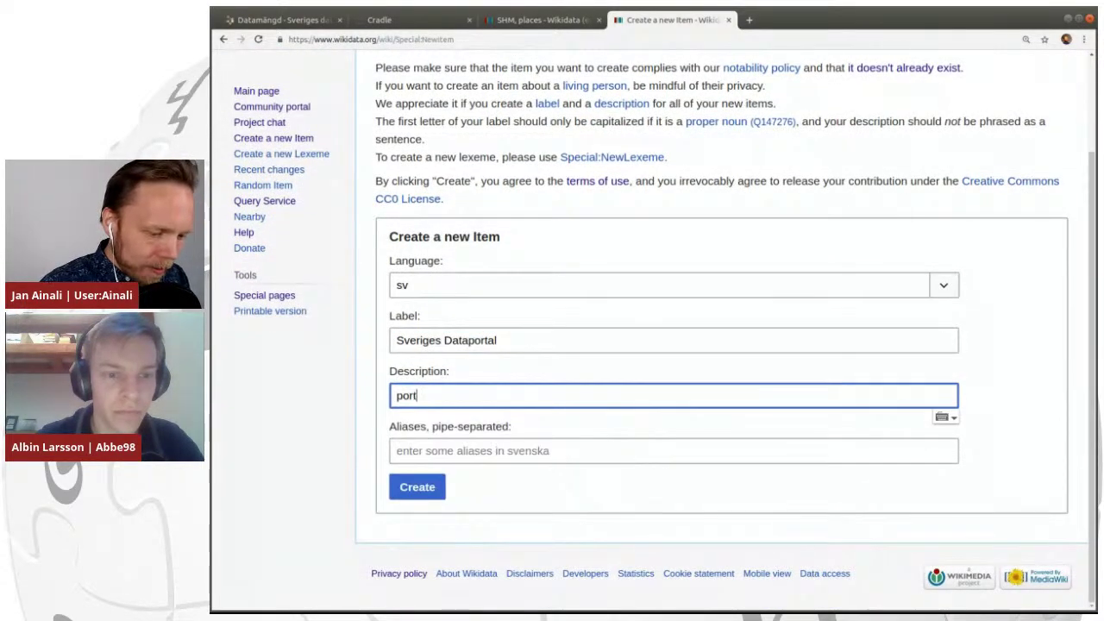
{"action": "type", "text": "al för "}
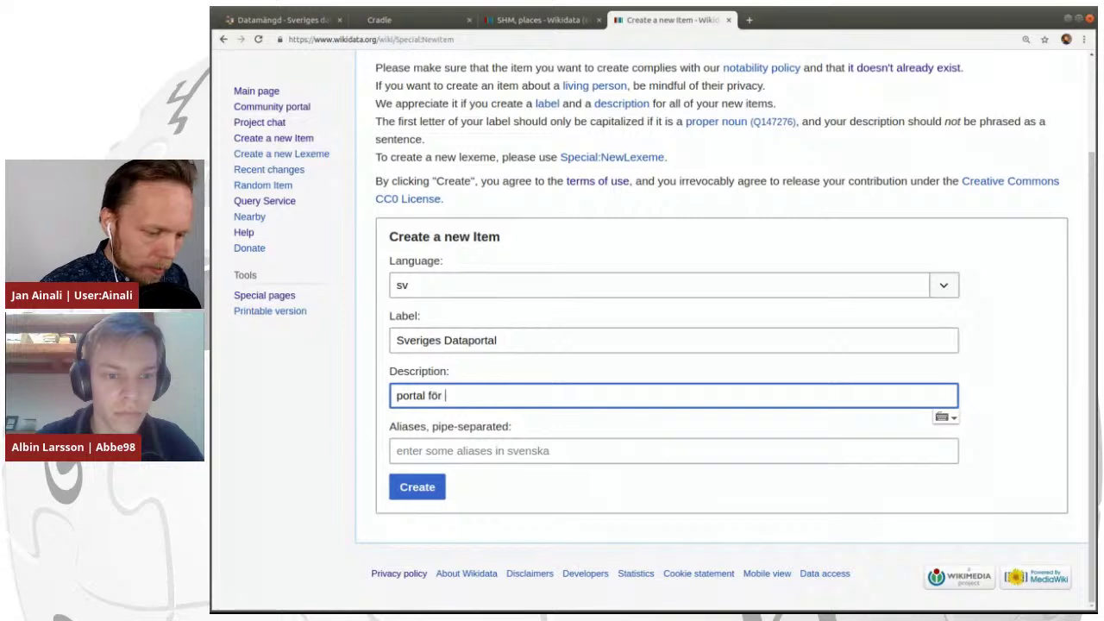
{"action": "type", "text": "myndighetsdata"}
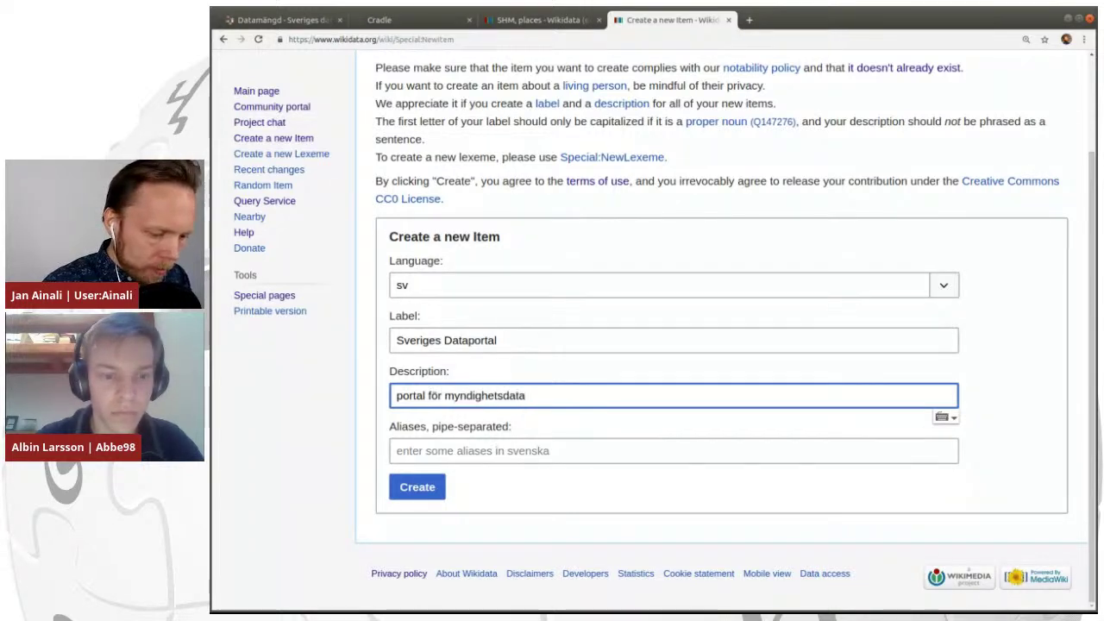
{"action": "type", "text": " i Sverige"}
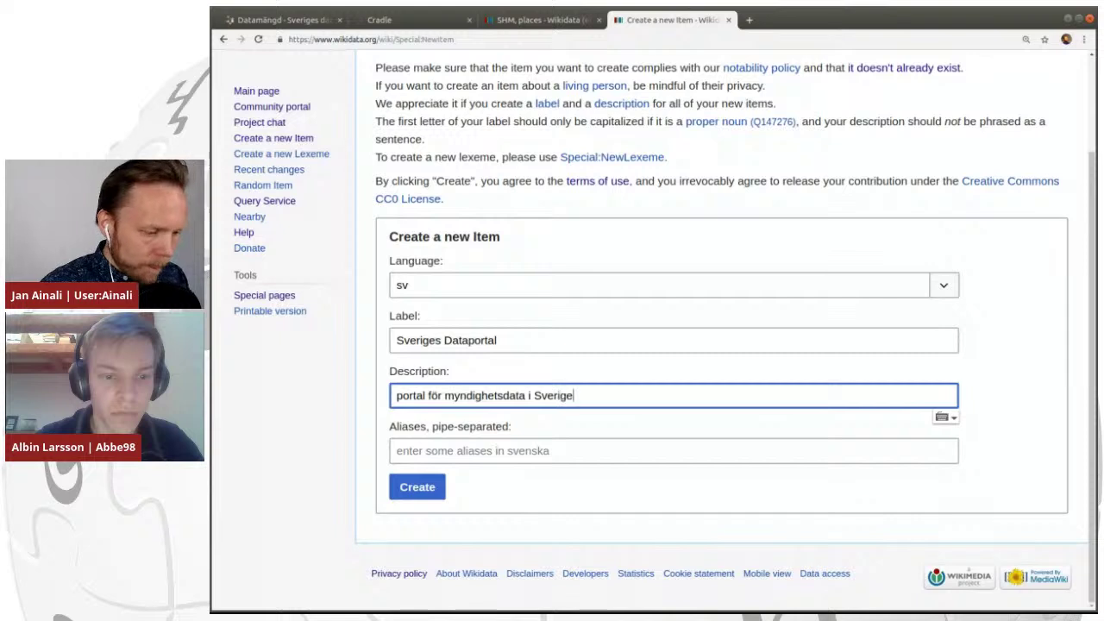
{"action": "left_click", "coordinate": [418, 492]}
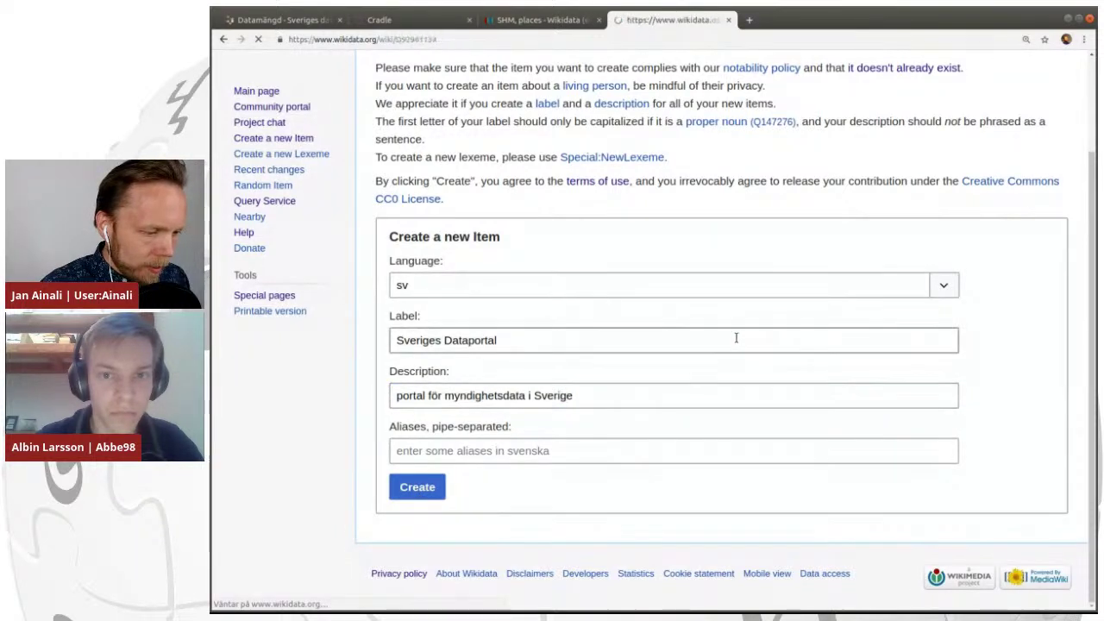
Start a first statement on the new Sveriges Dataportal item with the property "instance of".
{"action": "scroll", "coordinate": [690, 353], "scroll_direction": "down", "scroll_amount": 3}
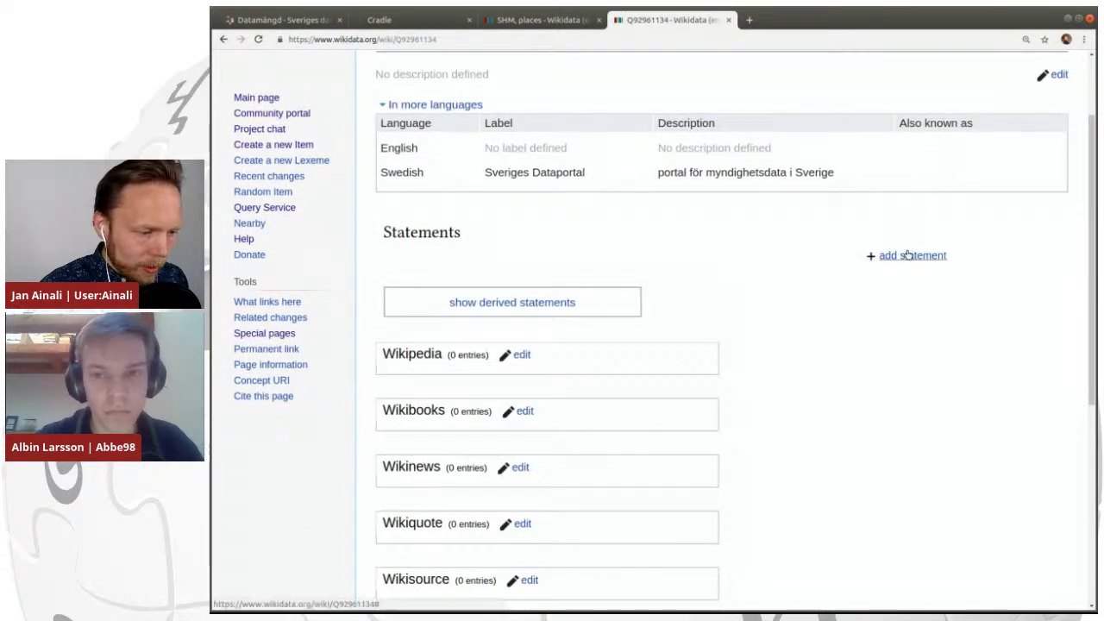
{"action": "left_click", "coordinate": [826, 255]}
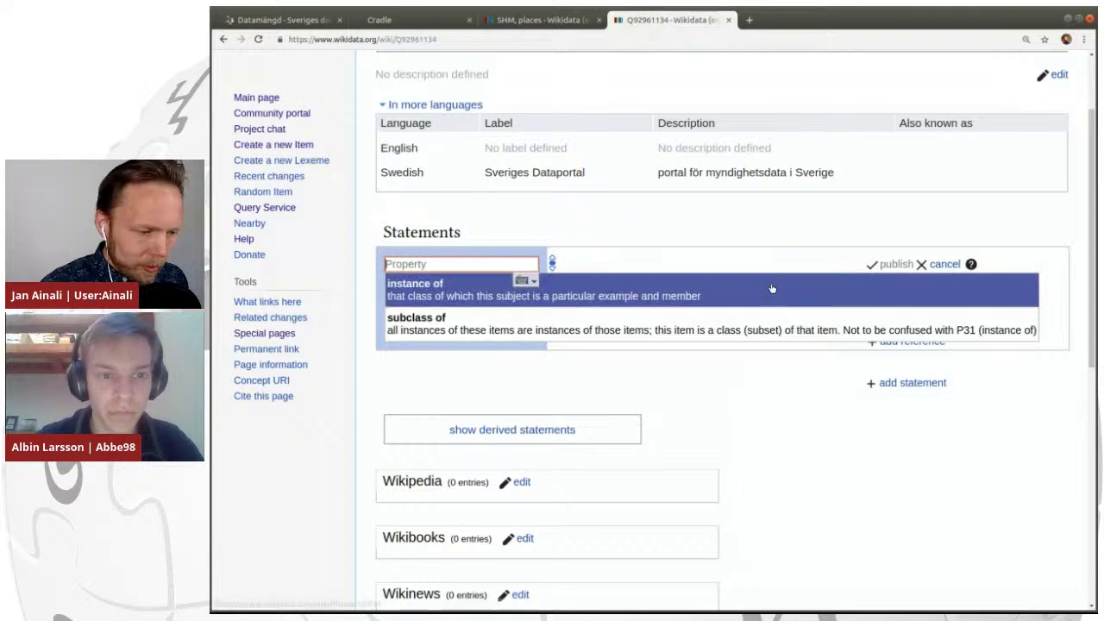
{"action": "left_click", "coordinate": [771, 289]}
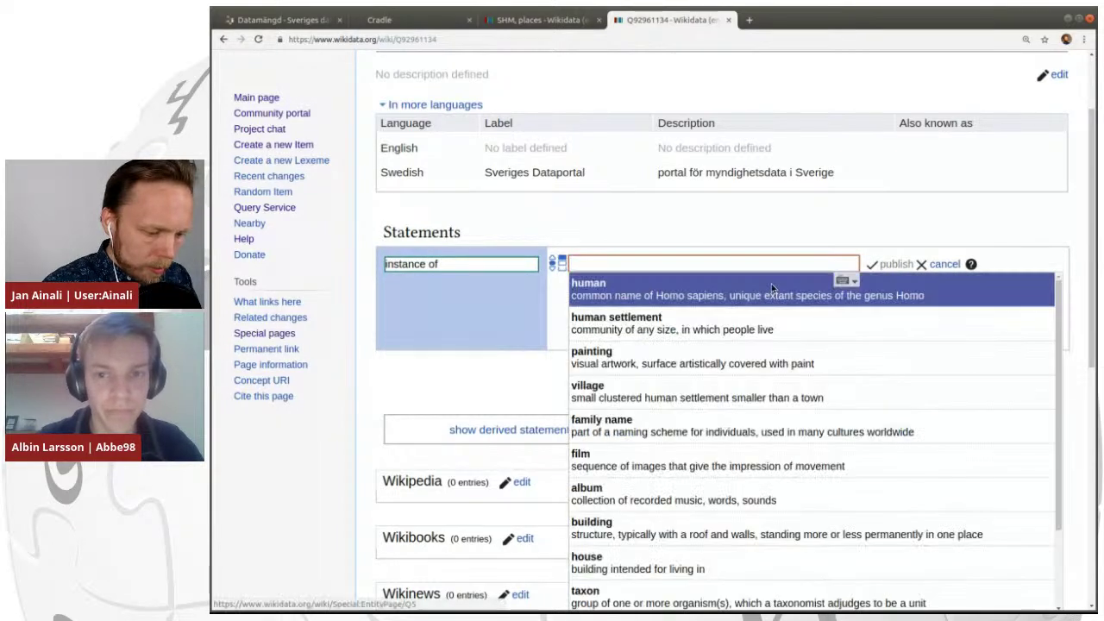
Try "data port" and "data re" as search terms for the "instance of" value, erasing each attempt.
{"action": "type", "text": "data port"}
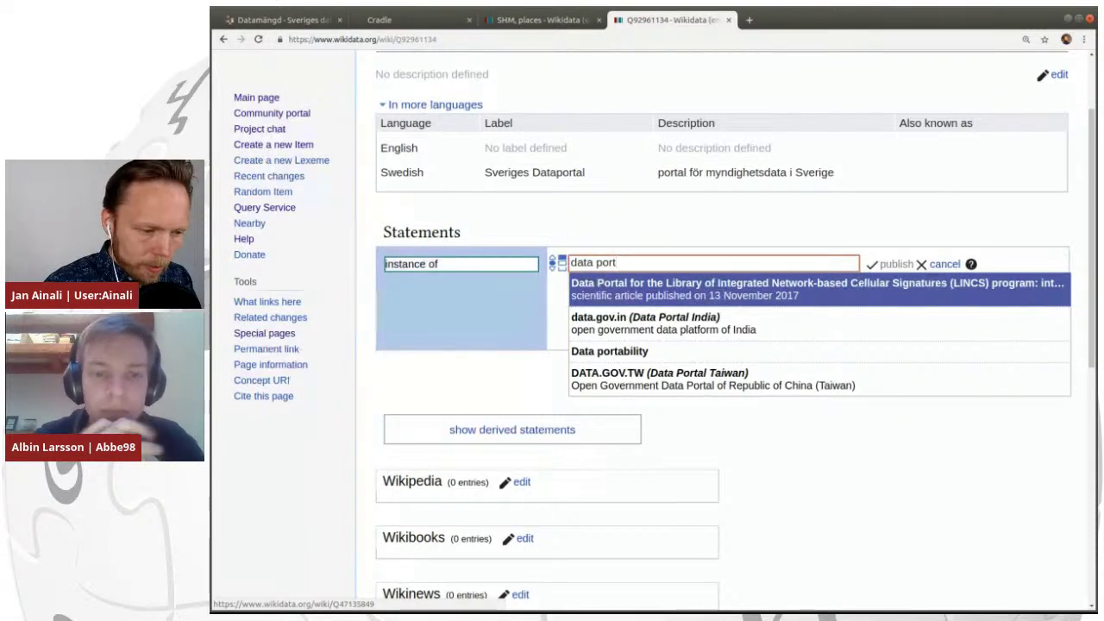
{"action": "key", "text": "BackSpace"}
{"action": "key", "text": "BackSpace"}
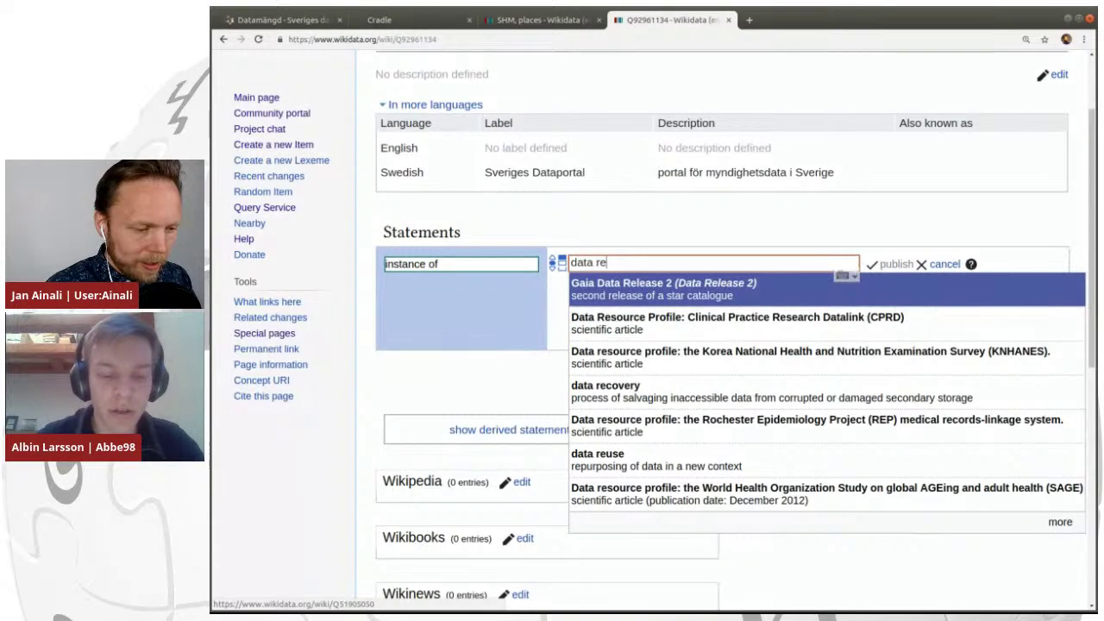
{"action": "key", "text": "BackSpace"}
{"action": "key", "text": "BackSpace"}
{"action": "key", "text": "BackSpace"}
{"action": "key", "text": "BackSpace"}
{"action": "key", "text": "BackSpace"}
{"action": "key", "text": "BackSpace"}
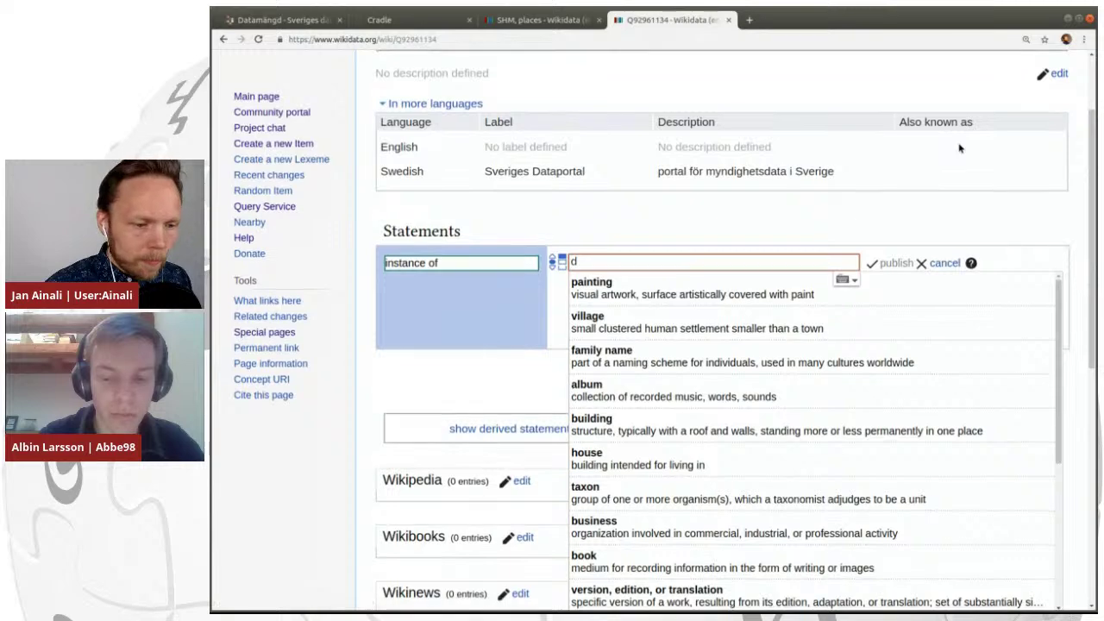
{"action": "left_click", "coordinate": [959, 148]}
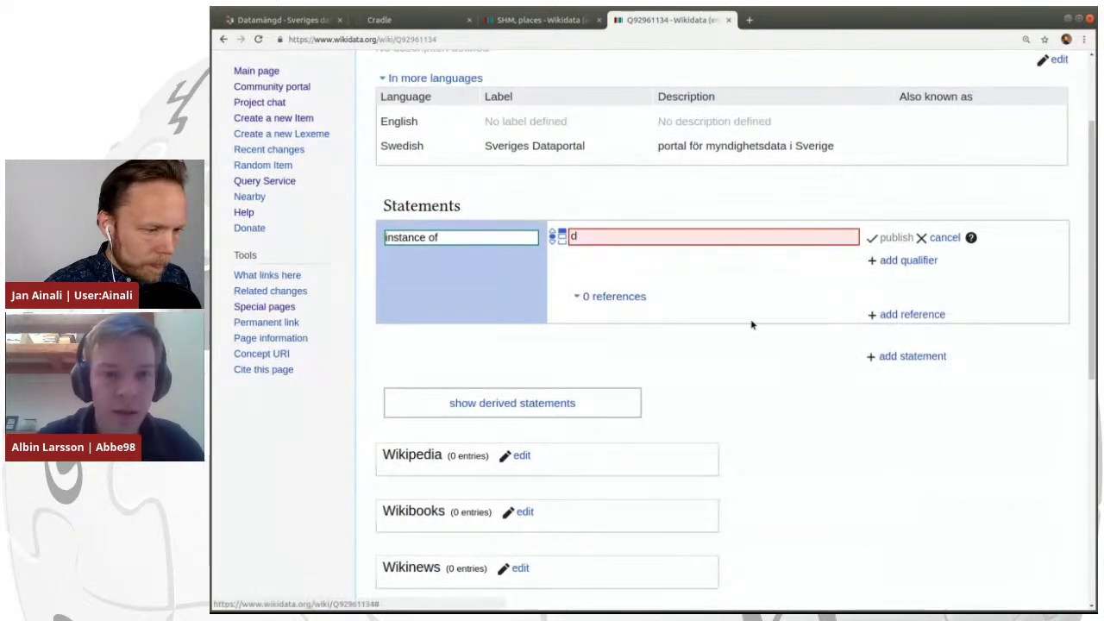
{"action": "scroll", "coordinate": [751, 322], "scroll_direction": "up", "scroll_amount": 3}
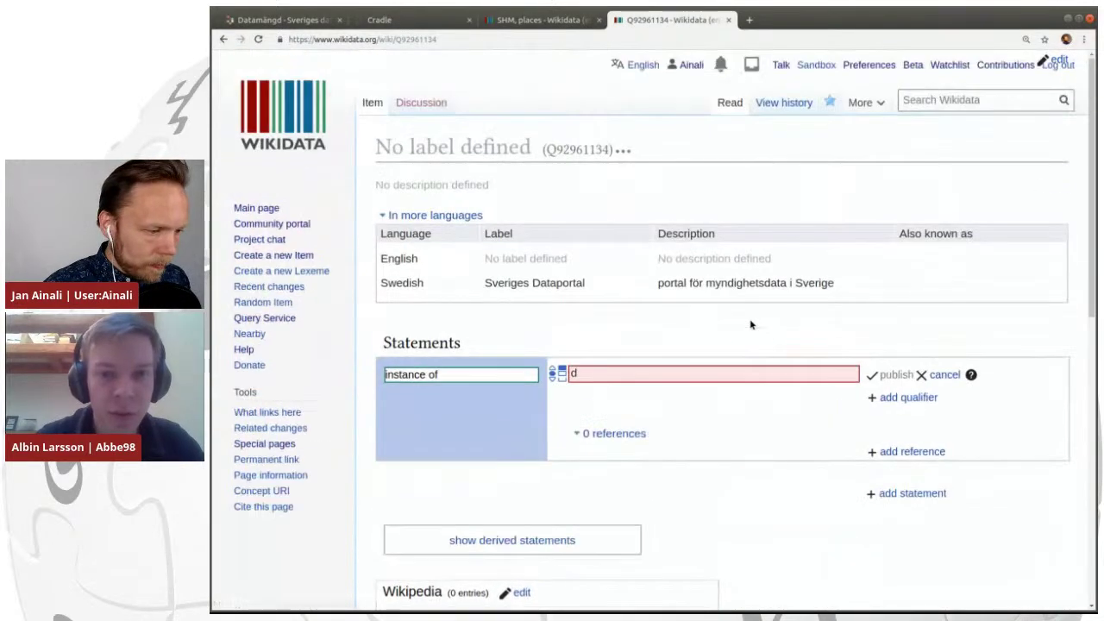
{"action": "middle_click", "coordinate": [256, 208]}
{"action": "key", "text": "ctrl+Tab"}
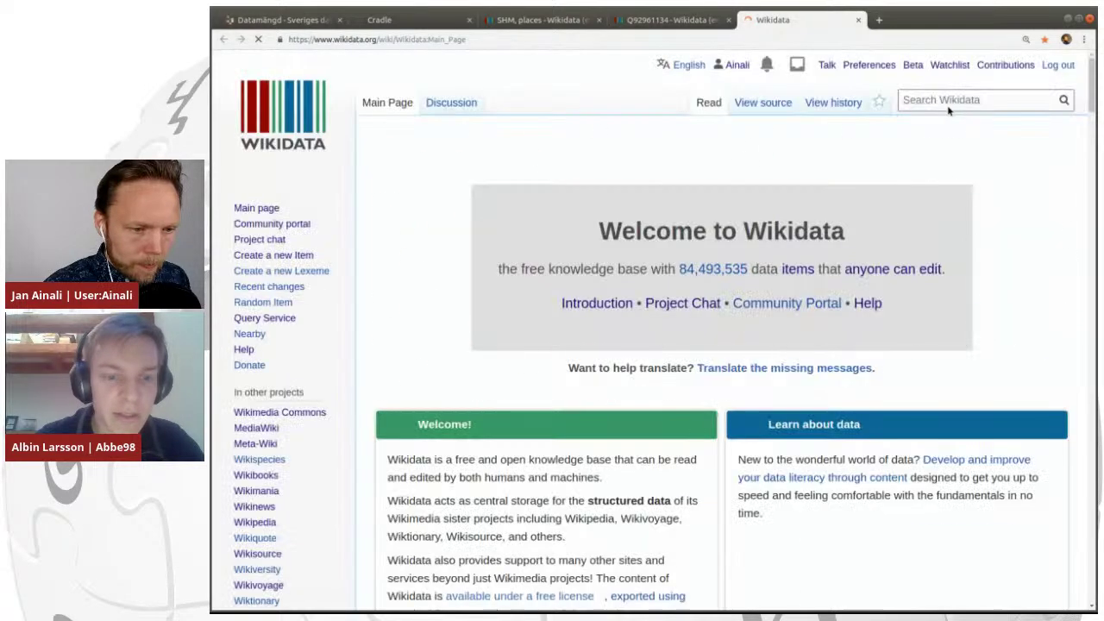
{"action": "left_click", "coordinate": [674, 26]}
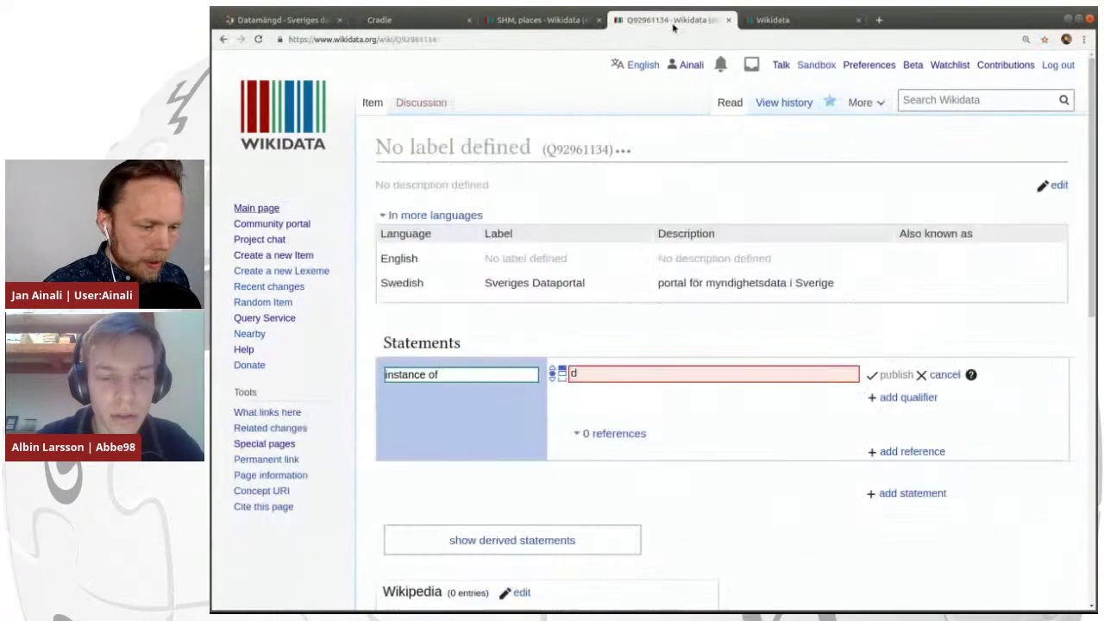
Set the "instance of" value to "collection", the set of purposefully collected or gathered objects, and publish the statement.
{"action": "left_click", "coordinate": [623, 372]}
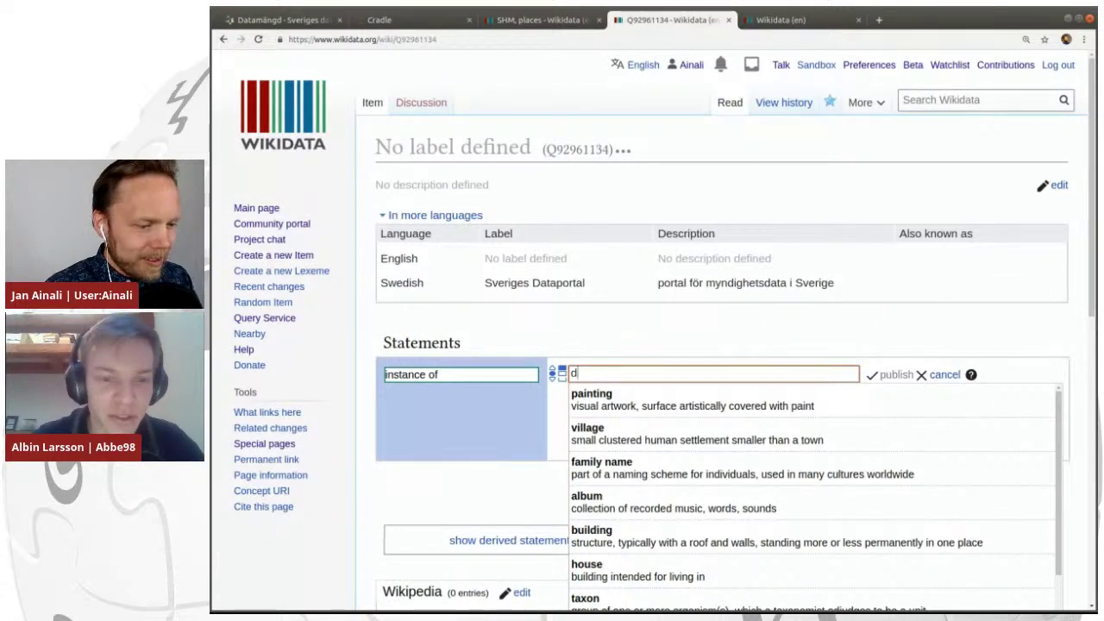
{"action": "key", "text": "BackSpace"}
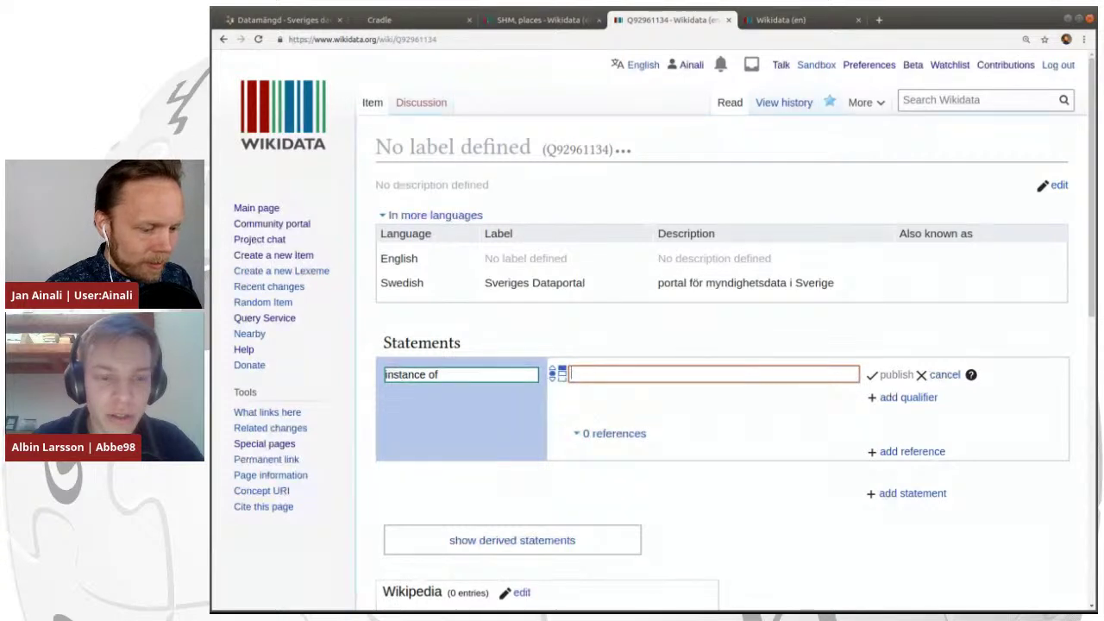
{"action": "type", "text": "collectio"}
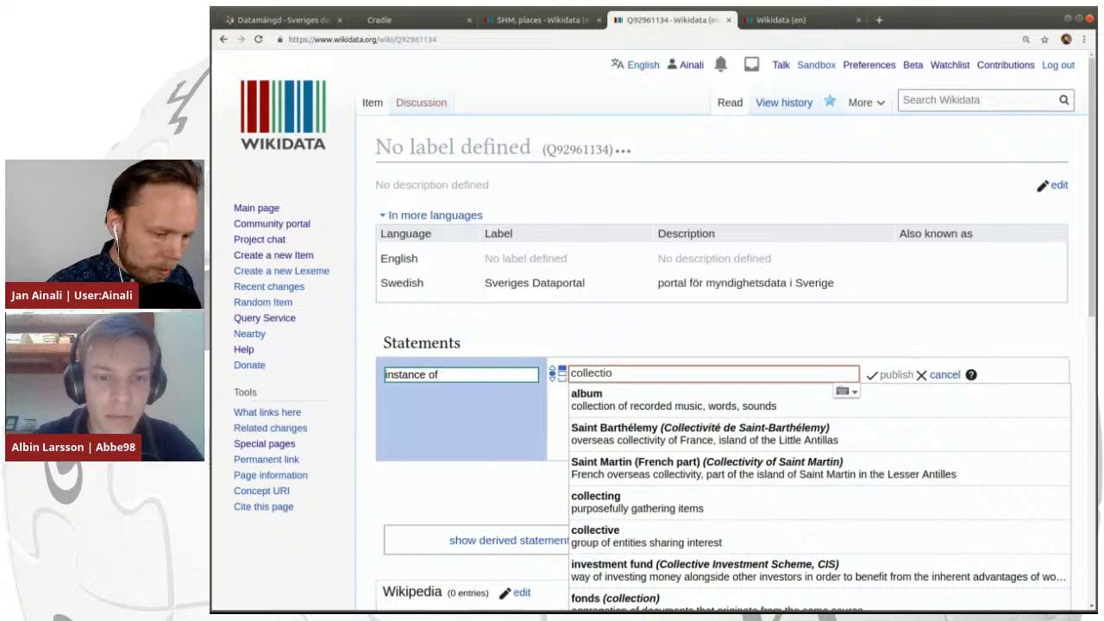
{"action": "type", "text": "n"}
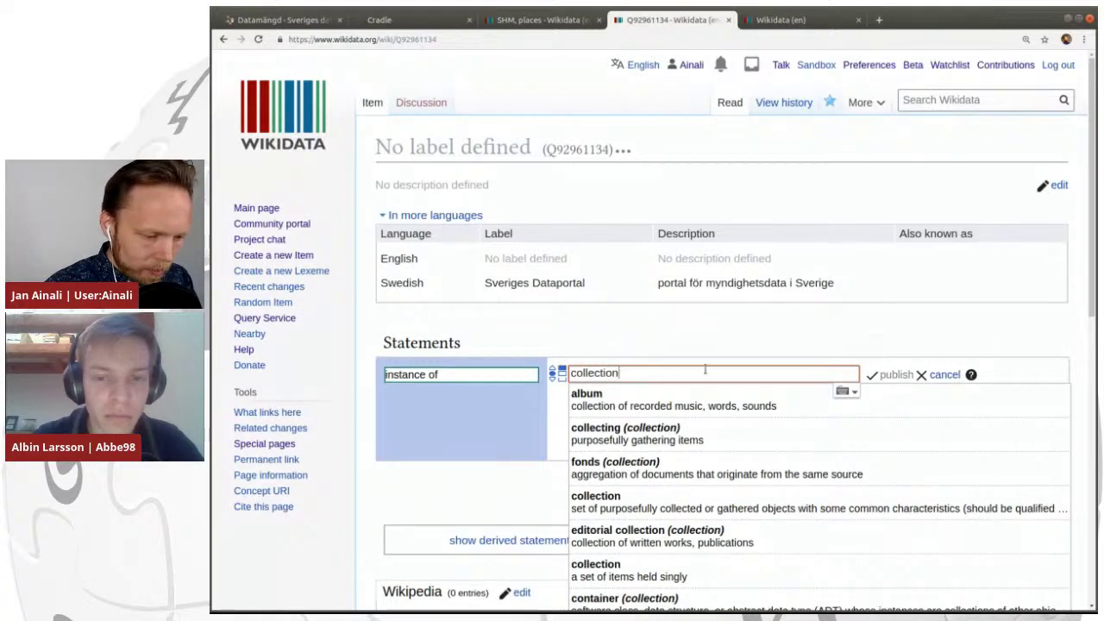
{"action": "scroll", "coordinate": [708, 369], "scroll_direction": "down", "scroll_amount": 3}
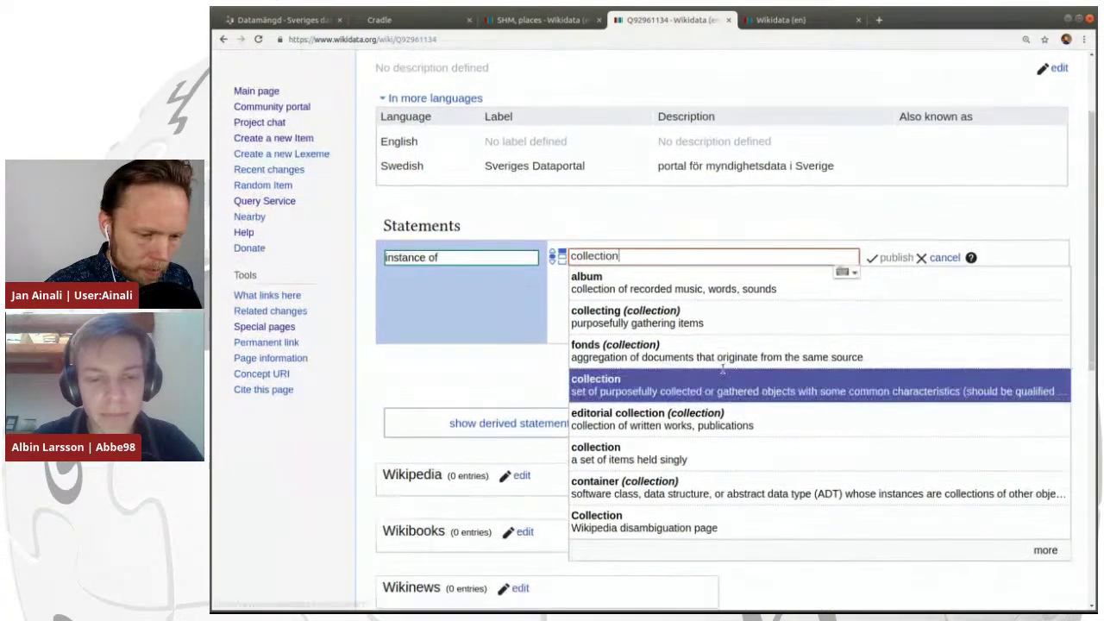
{"action": "left_click", "coordinate": [757, 395]}
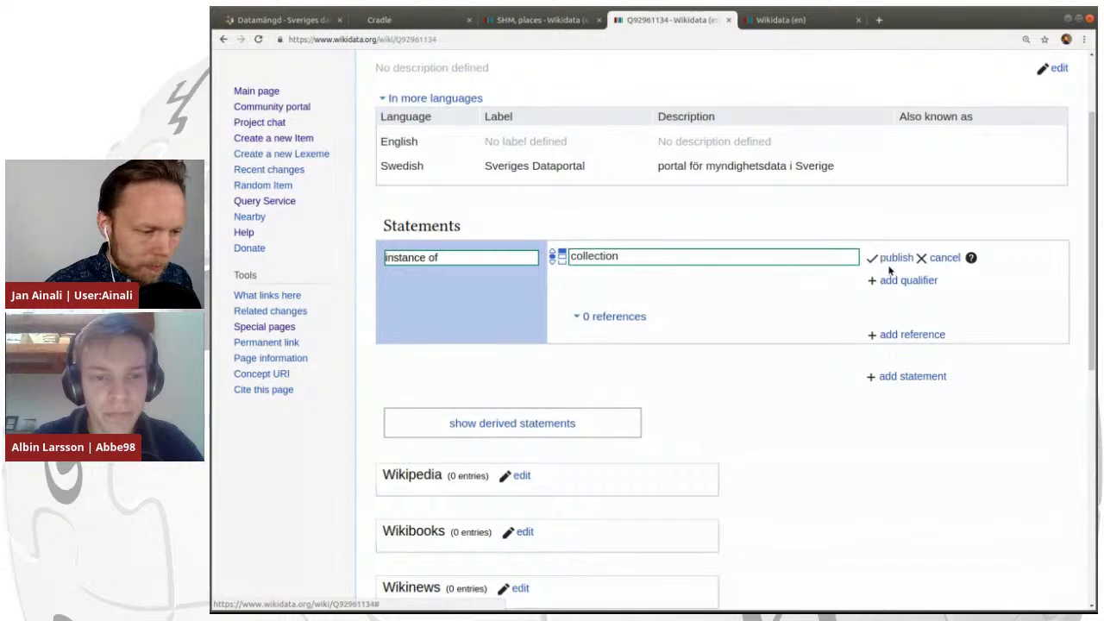
{"action": "left_click", "coordinate": [892, 258]}
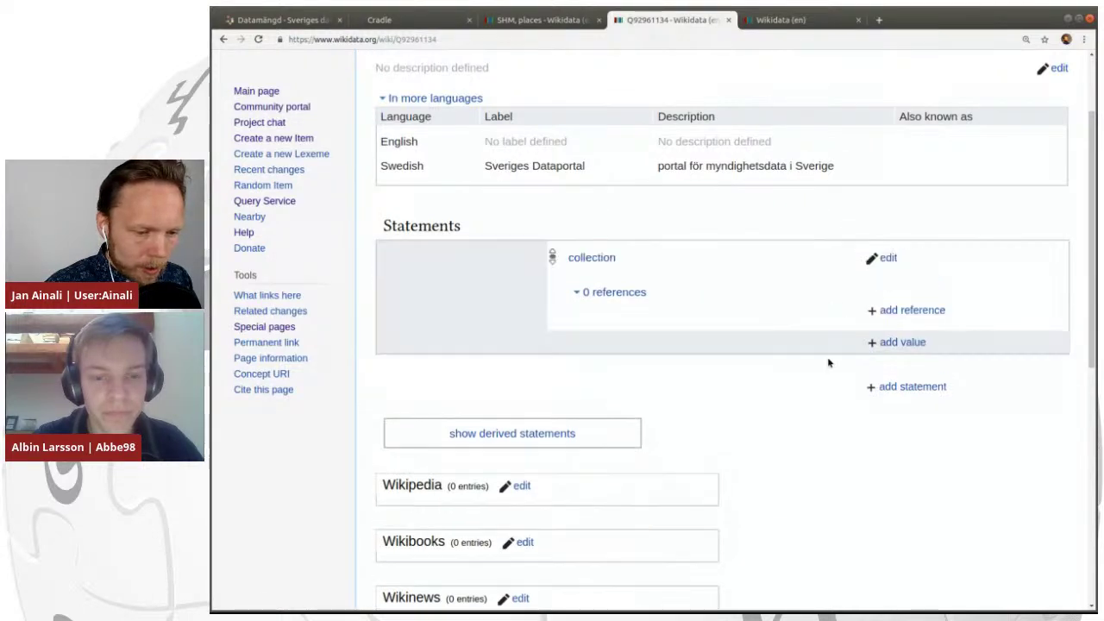
Start another statement on the item with the property "maintained by".
{"action": "scroll", "coordinate": [828, 363], "scroll_direction": "down", "scroll_amount": 1}
{"action": "left_click", "coordinate": [881, 319]}
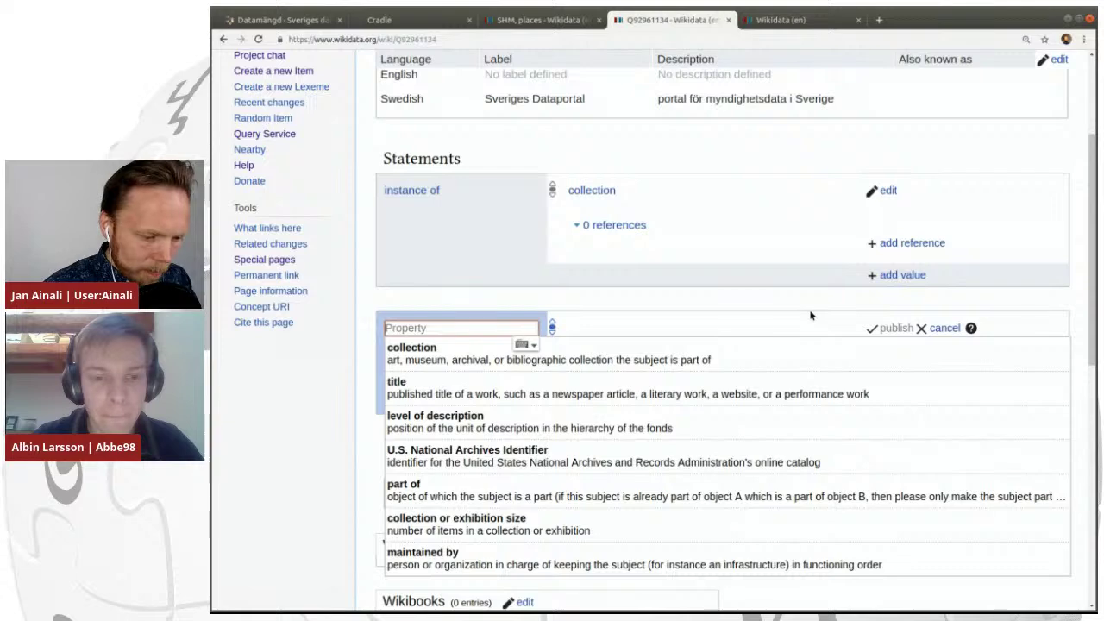
{"action": "left_click", "coordinate": [662, 565]}
Search for "digg" as the "maintained by" value and clear the search text.
{"action": "type", "text": "digg"}
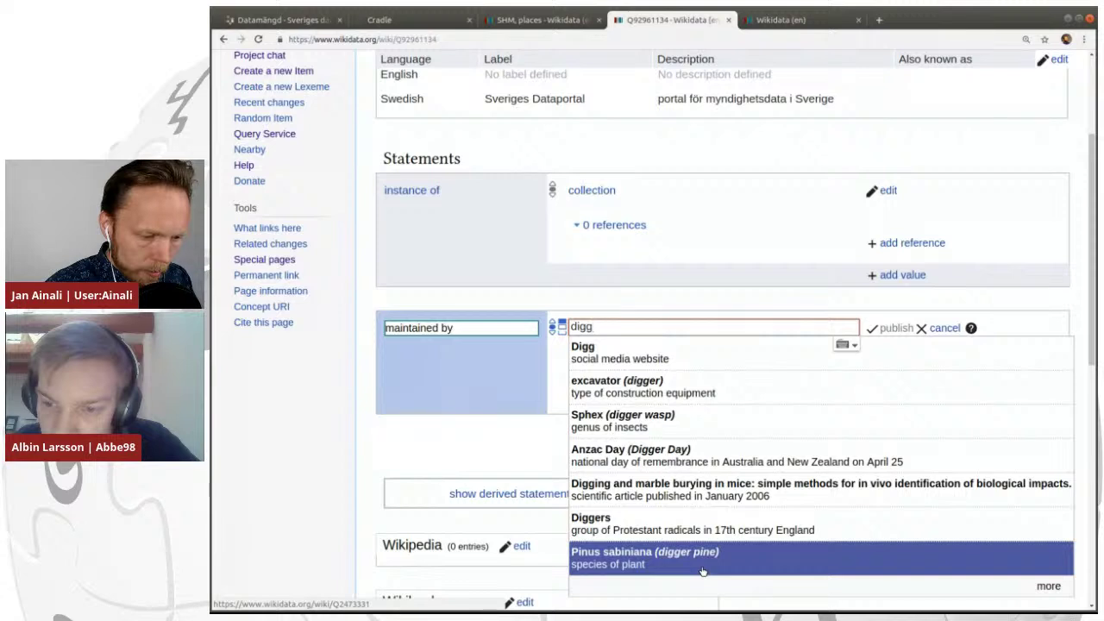
{"action": "key", "text": "BackSpace"}
{"action": "key", "text": "BackSpace"}
{"action": "key", "text": "BackSpace"}
{"action": "key", "text": "BackSpace"}
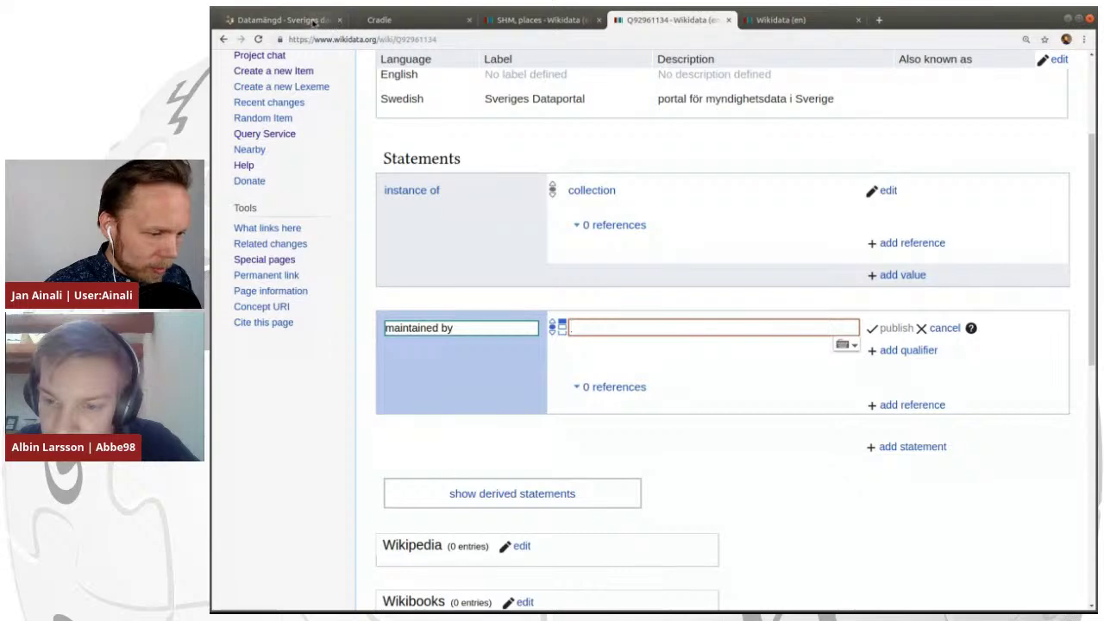
Check the SHM, platser page on dataportal.se for the English name of the responsible agency and return to the item.
{"action": "left_click", "coordinate": [314, 19]}
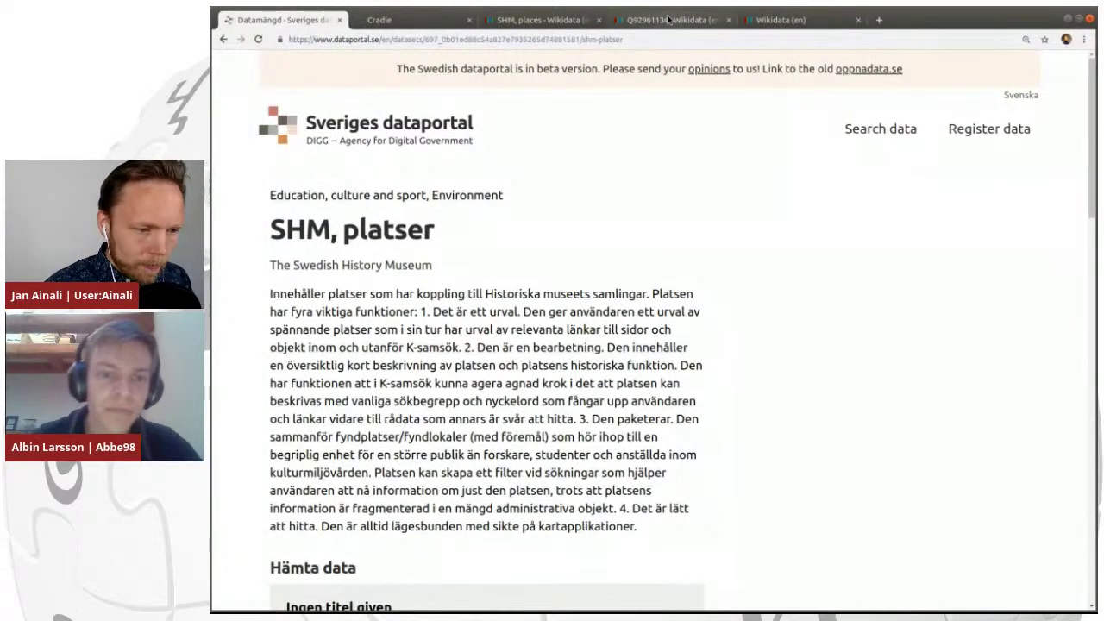
{"action": "left_click", "coordinate": [779, 19]}
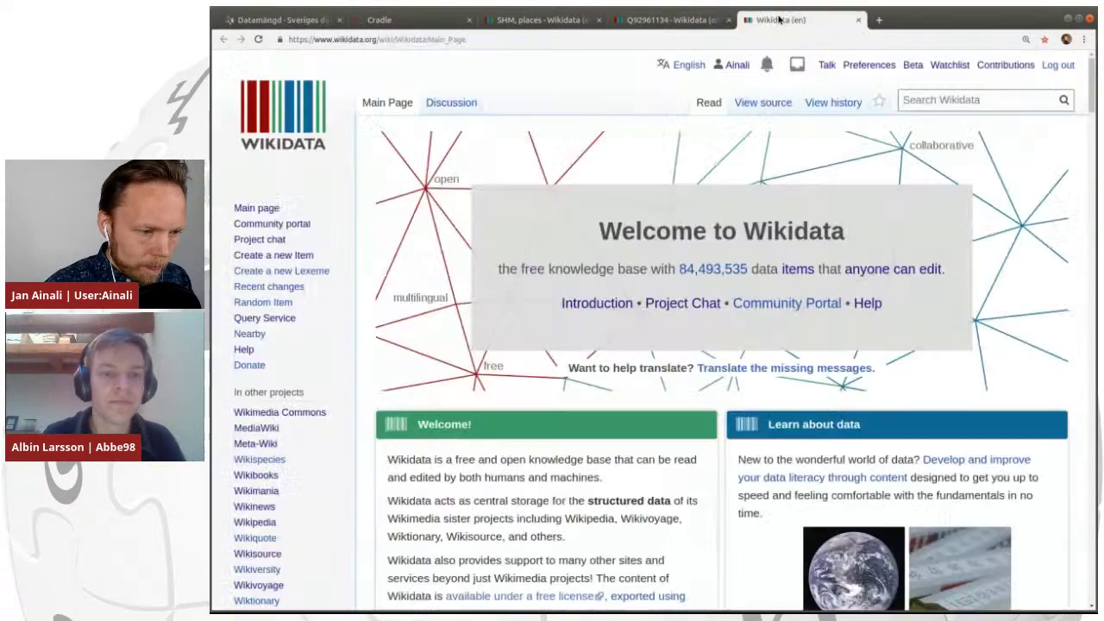
{"action": "left_click", "coordinate": [647, 19]}
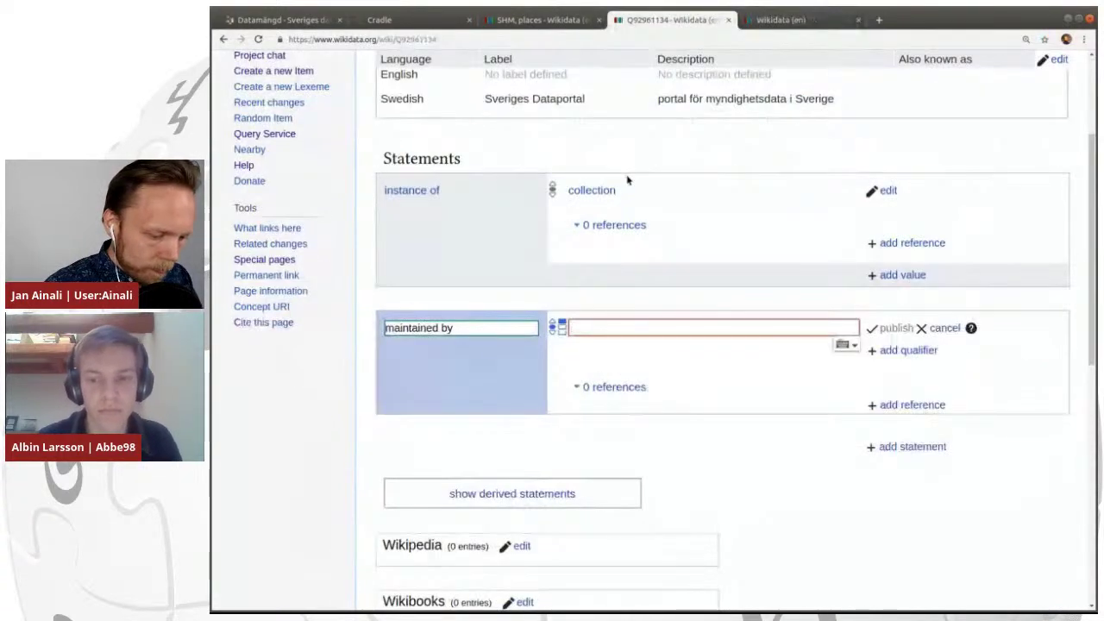
Set the "maintained by" value to "Agency for Digital Government" and publish the statement.
{"action": "type", "text": "gency for "}
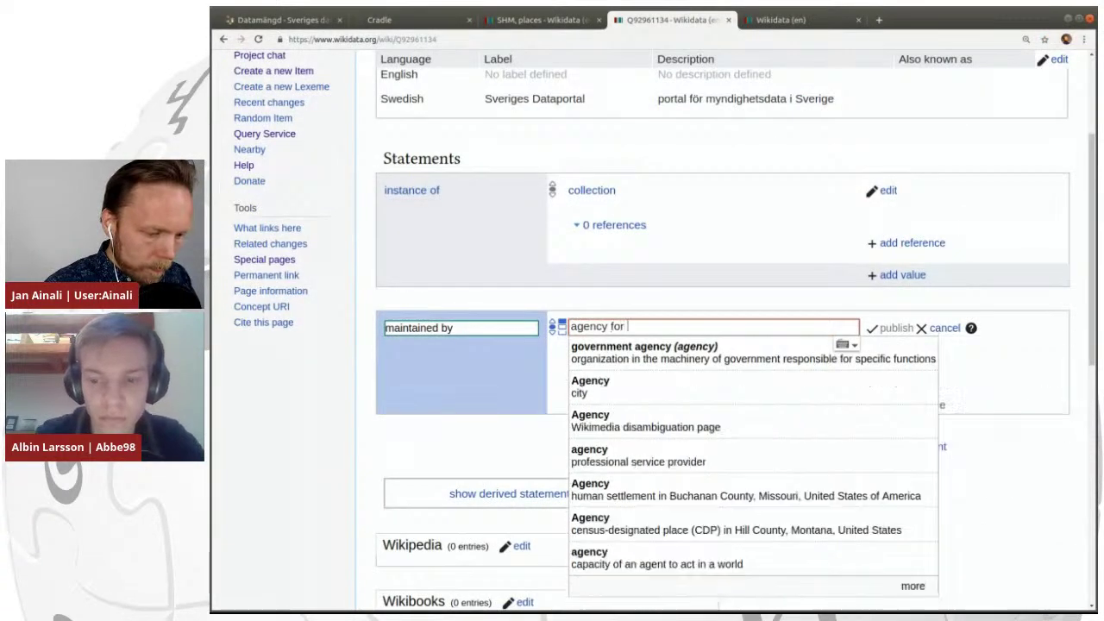
{"action": "type", "text": "dig"}
{"action": "key", "text": "Down"}
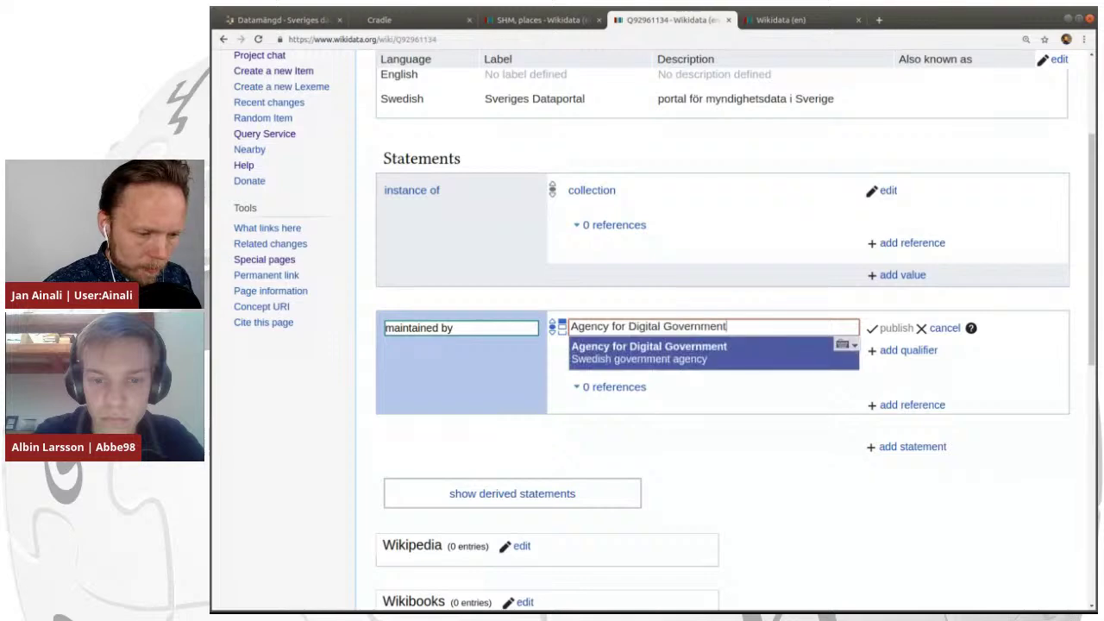
{"action": "left_click", "coordinate": [722, 355]}
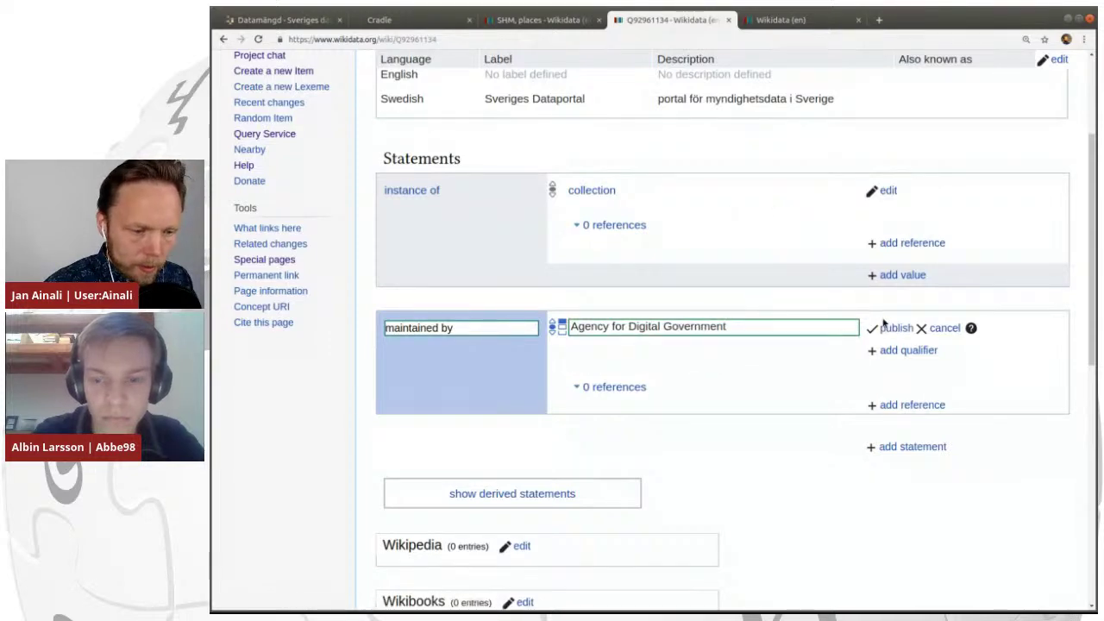
{"action": "left_click", "coordinate": [891, 329]}
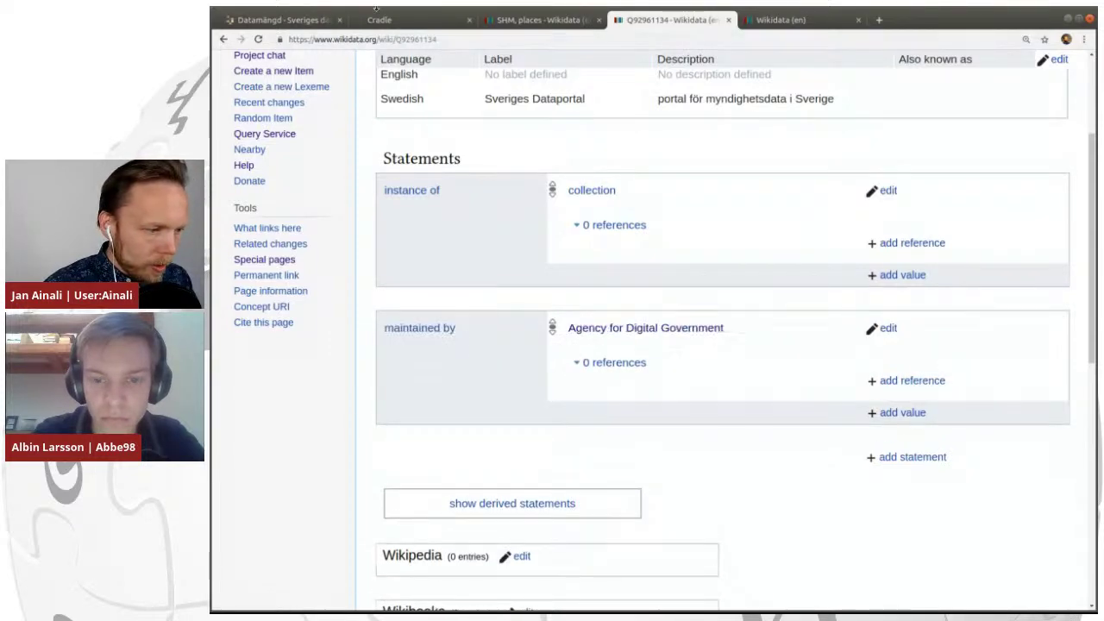
{"action": "left_click", "coordinate": [306, 21]}
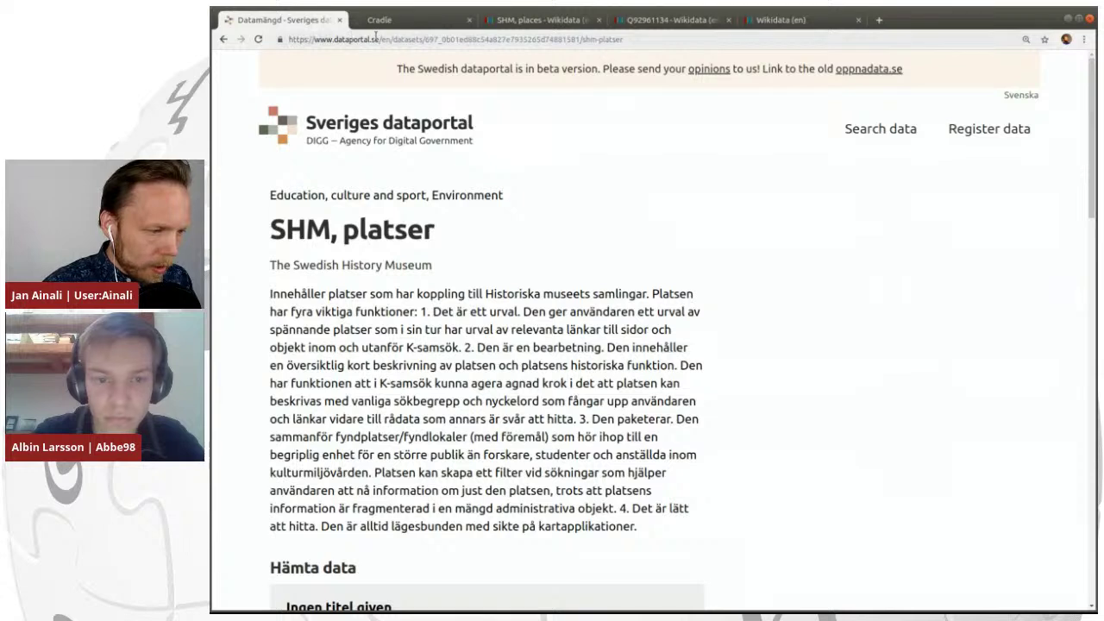
{"action": "left_click_drag", "start_coordinate": [289, 39], "coordinate": [379, 39]}
{"action": "key", "text": "ctrl+c"}
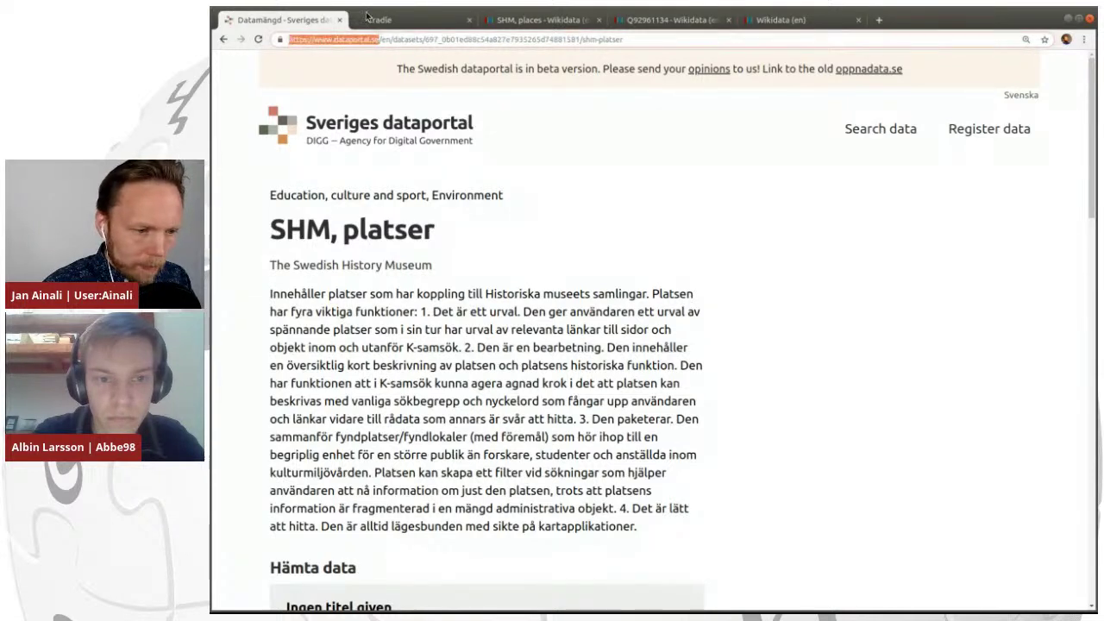
{"action": "left_click", "coordinate": [688, 20]}
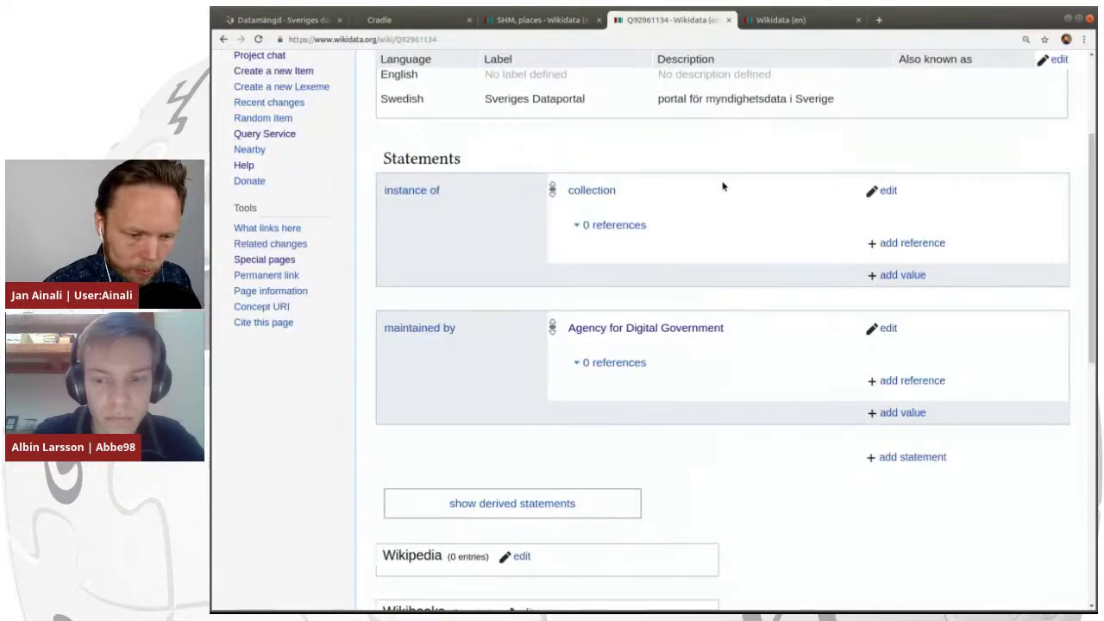
{"action": "left_click", "coordinate": [916, 457]}
{"action": "scroll", "coordinate": [767, 431], "scroll_direction": "down", "scroll_amount": 3}
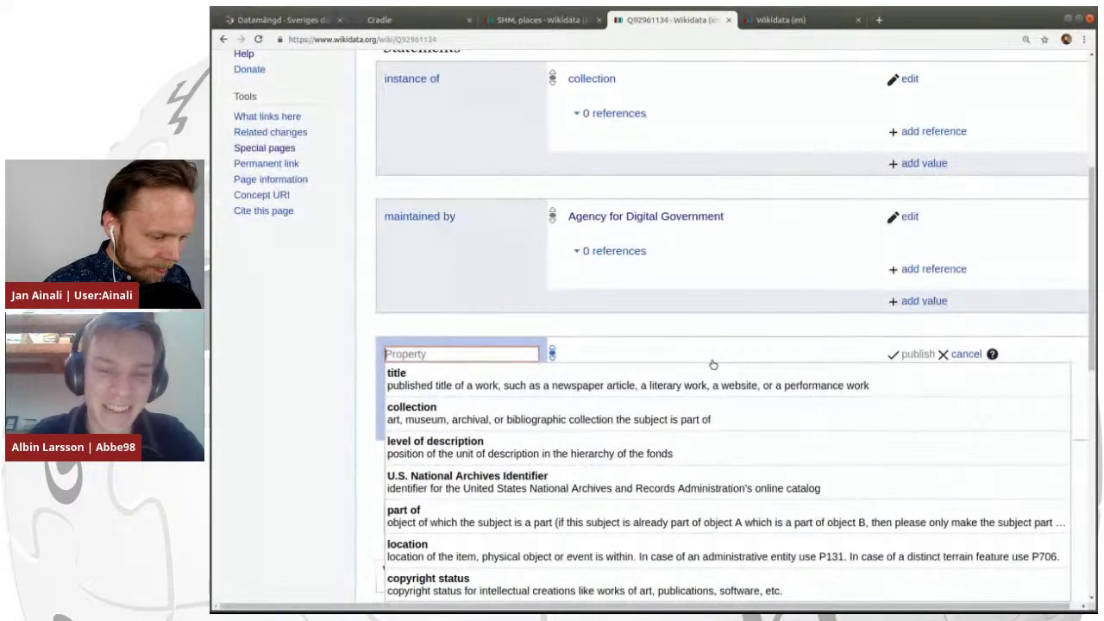
{"action": "type", "text": "off"}
{"action": "left_click", "coordinate": [713, 380]}
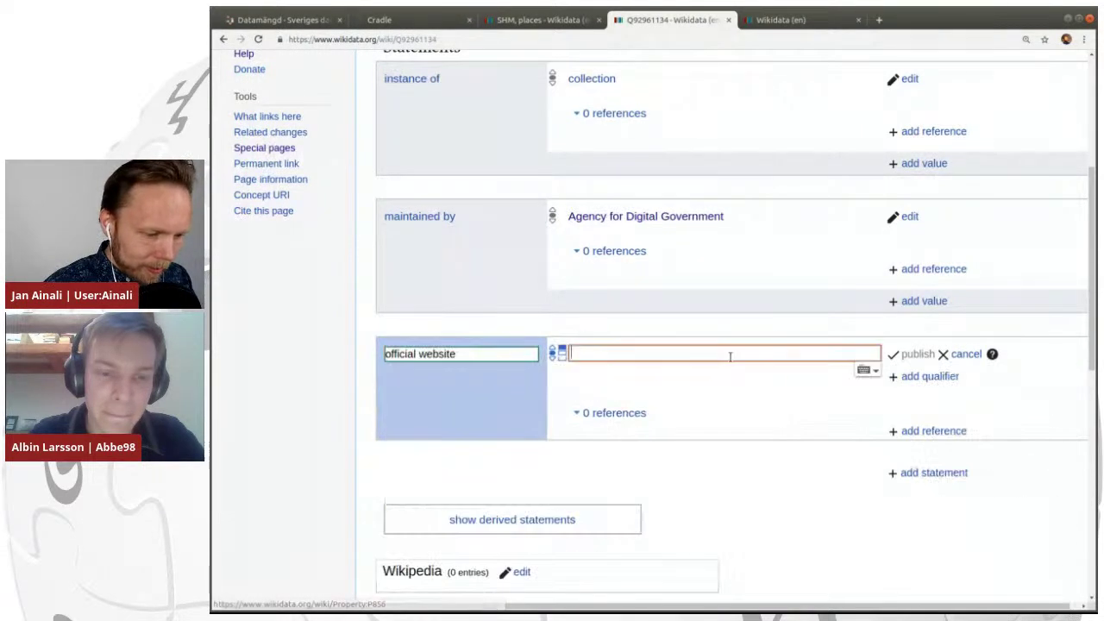
{"action": "key", "text": "ctrl+v"}
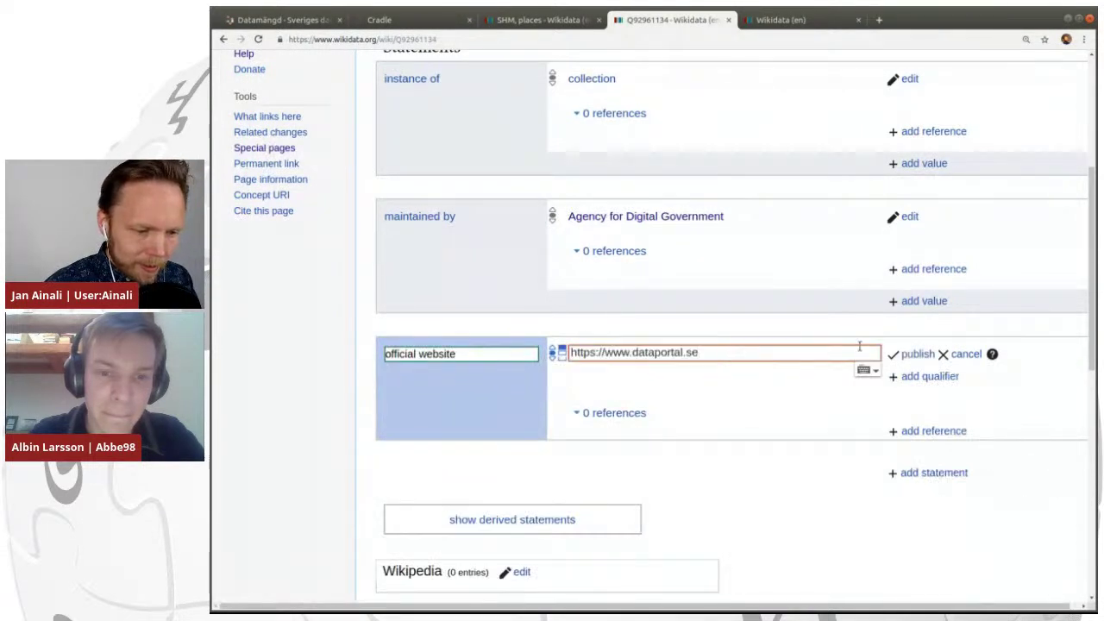
{"action": "left_click", "coordinate": [915, 354]}
{"action": "scroll", "coordinate": [762, 294], "scroll_direction": "up", "scroll_amount": 1}
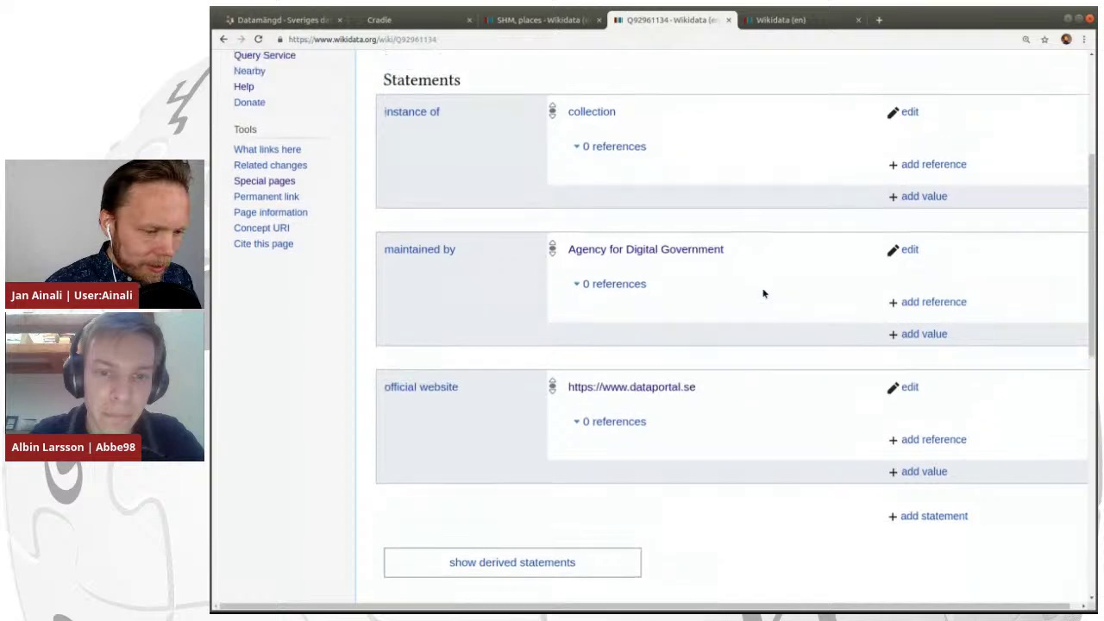
{"action": "scroll", "coordinate": [762, 294], "scroll_direction": "up", "scroll_amount": 1}
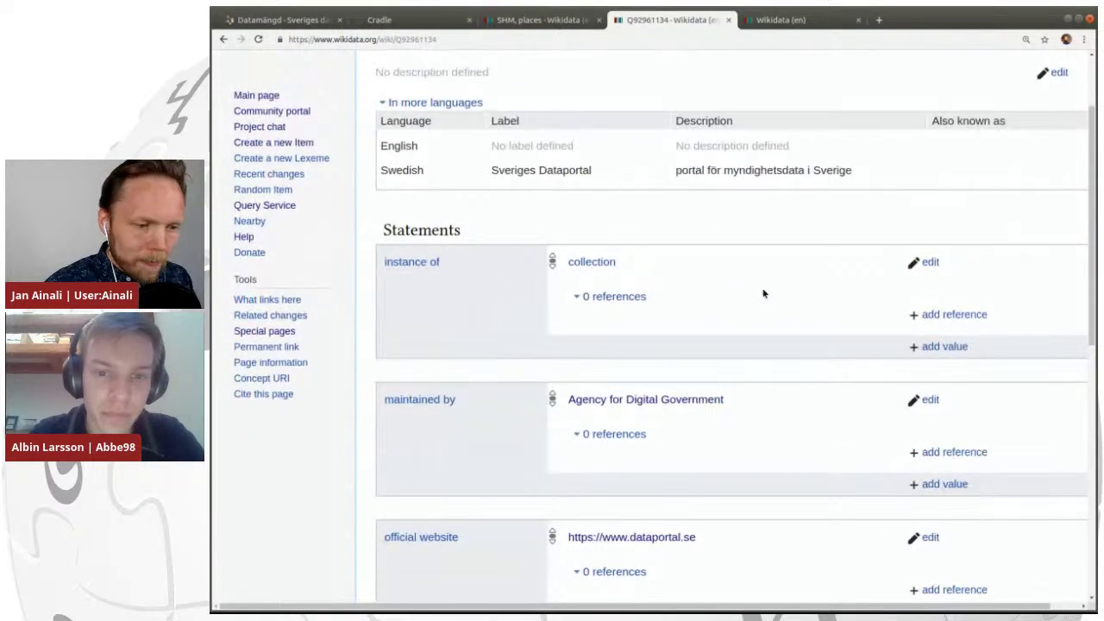
Copy the Sveriges Dataportal item's identifier Q92961134 and return to the SHM, places item.
{"action": "scroll", "coordinate": [763, 294], "scroll_direction": "up", "scroll_amount": 1}
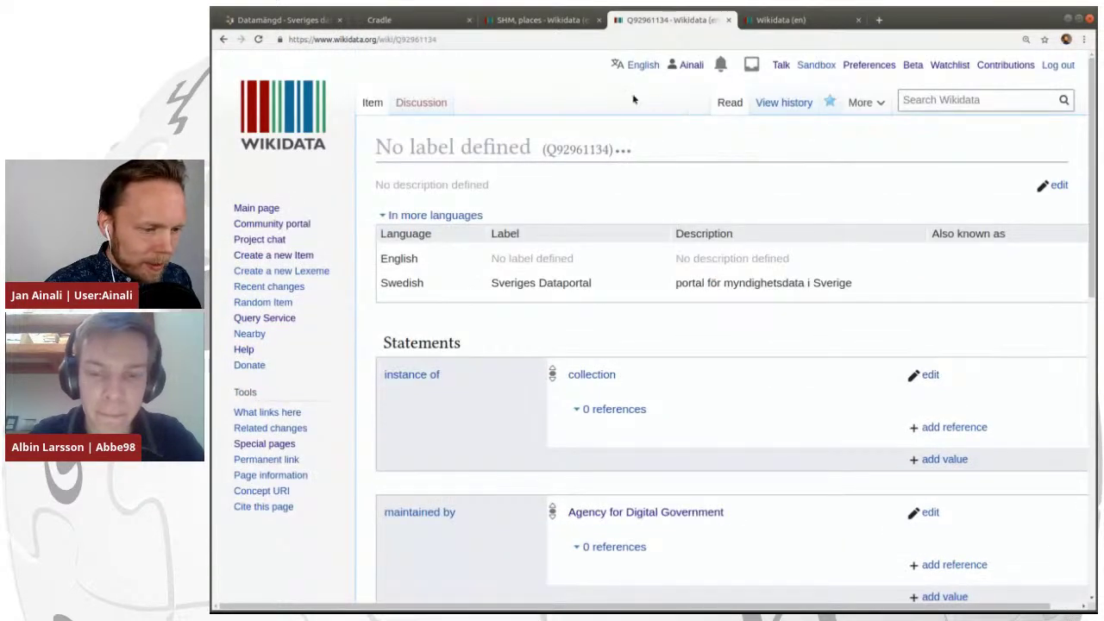
{"action": "double_click", "coordinate": [582, 149]}
{"action": "key", "text": "ctrl+c"}
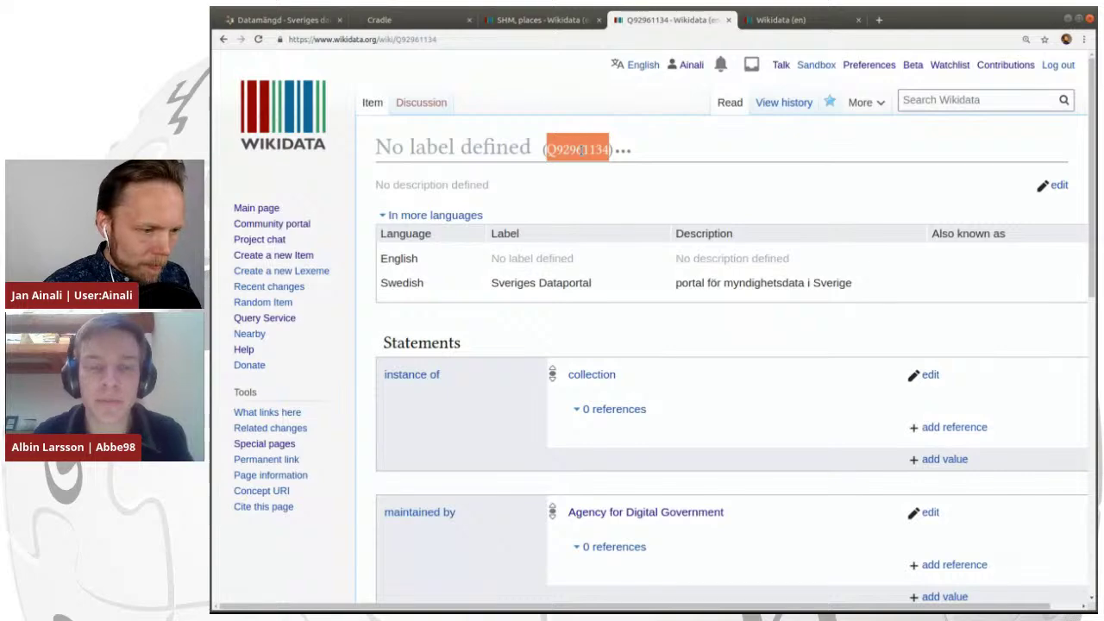
{"action": "key", "text": "ctrl+Page_Up"}
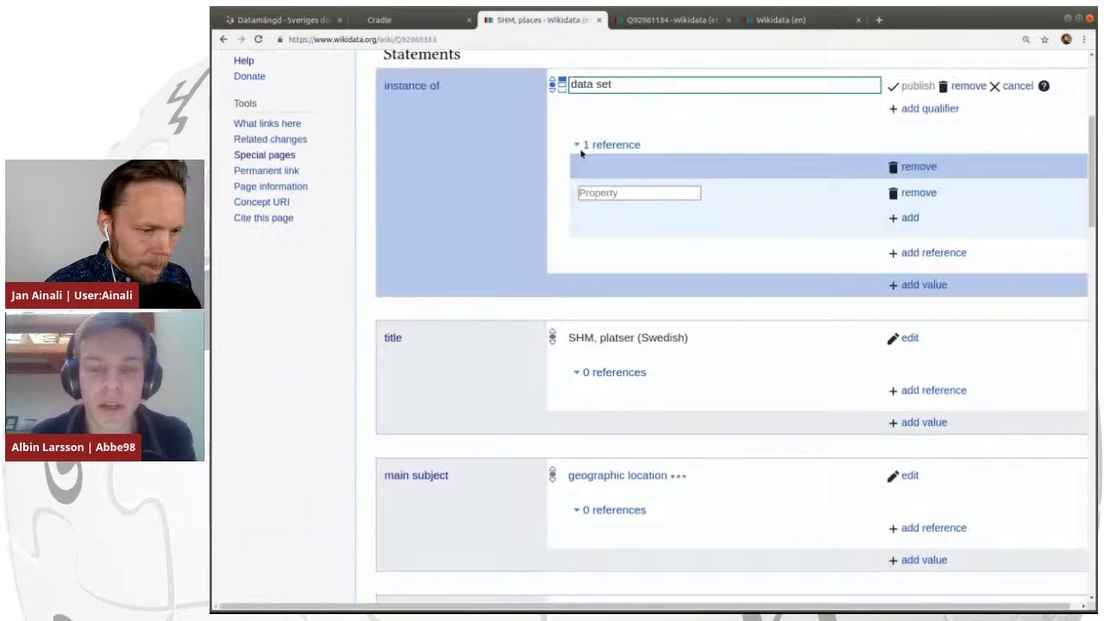
Fill the open reference on the "instance of" data set statement with "stated in" Q92961134.
{"action": "left_click", "coordinate": [641, 192]}
{"action": "type", "text": "st"}
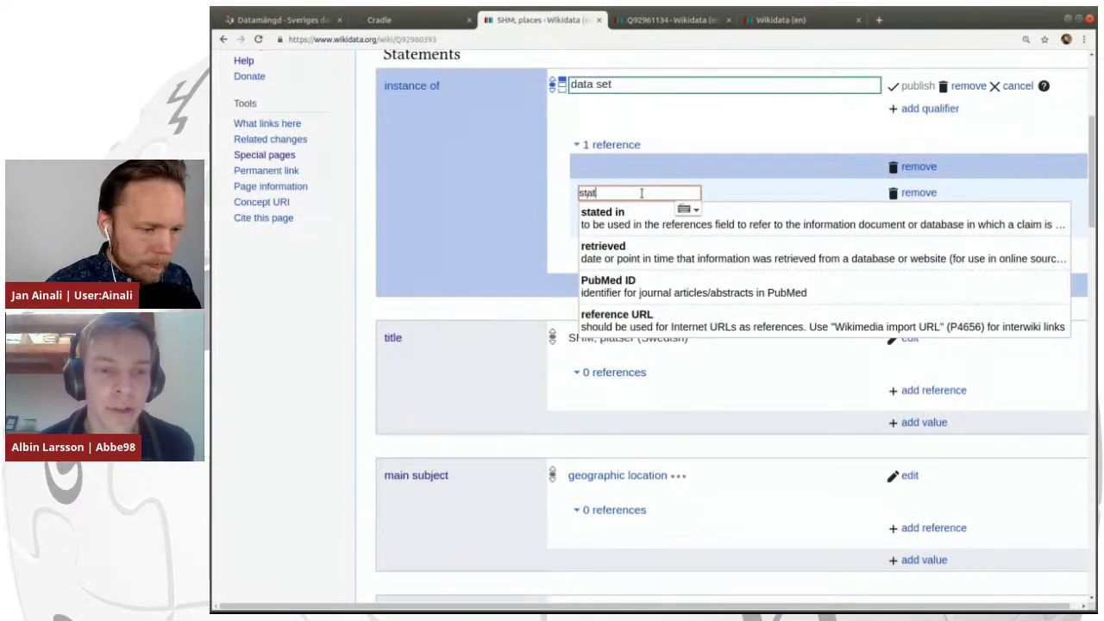
{"action": "type", "text": "at"}
{"action": "left_click", "coordinate": [690, 217]}
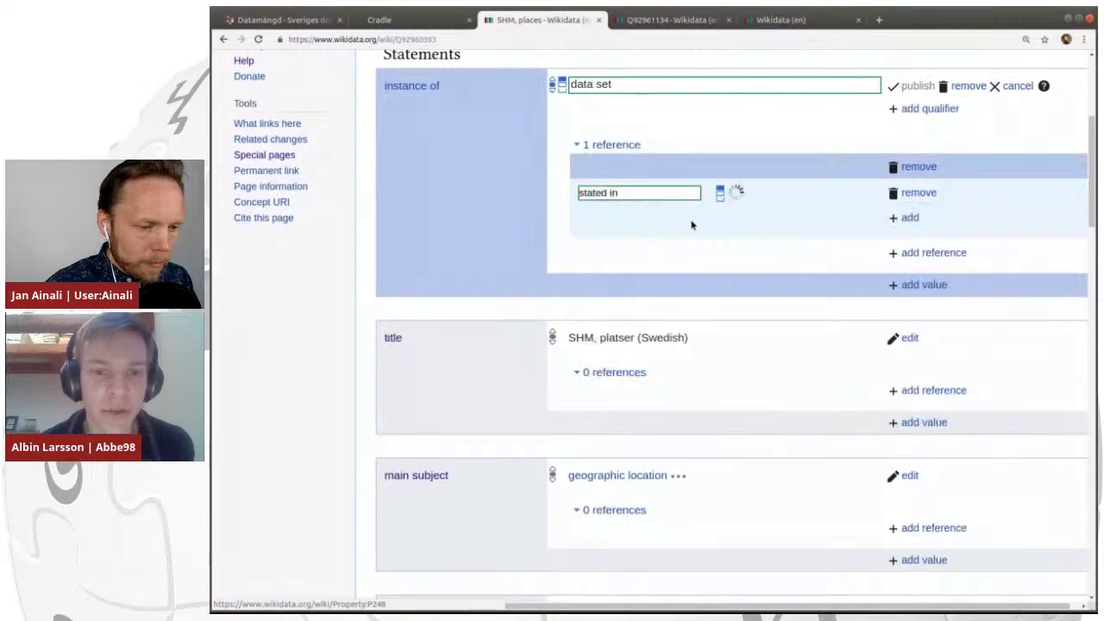
{"action": "left_click", "coordinate": [762, 196]}
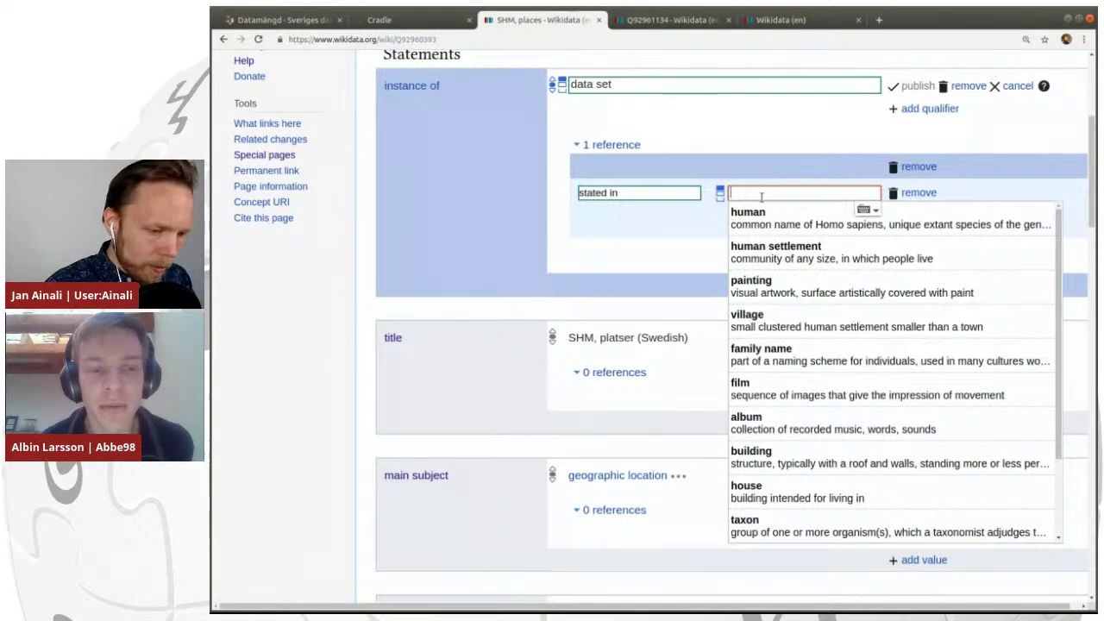
{"action": "key", "text": "ctrl+v"}
{"action": "left_click", "coordinate": [821, 214]}
On the Sveriges Dataportal item, add the qualifier "of" data set to the "instance of" collection statement and publish it.
{"action": "key", "text": "ctrl+Tab"}
{"action": "scroll", "coordinate": [863, 241], "scroll_direction": "down", "scroll_amount": 3}
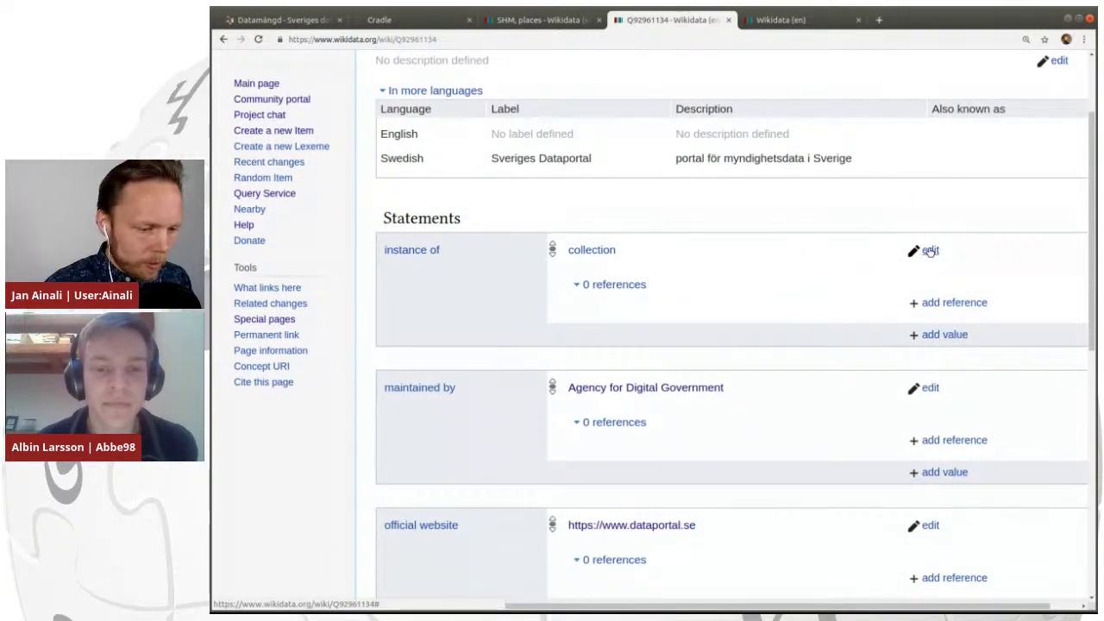
{"action": "left_click", "coordinate": [930, 250]}
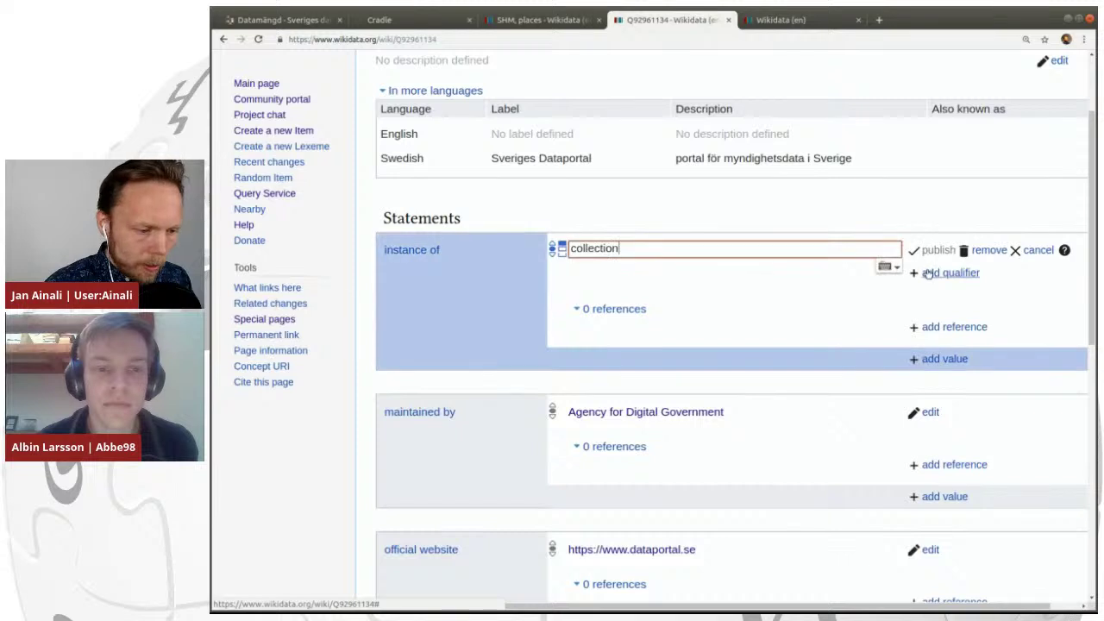
{"action": "left_click", "coordinate": [932, 273]}
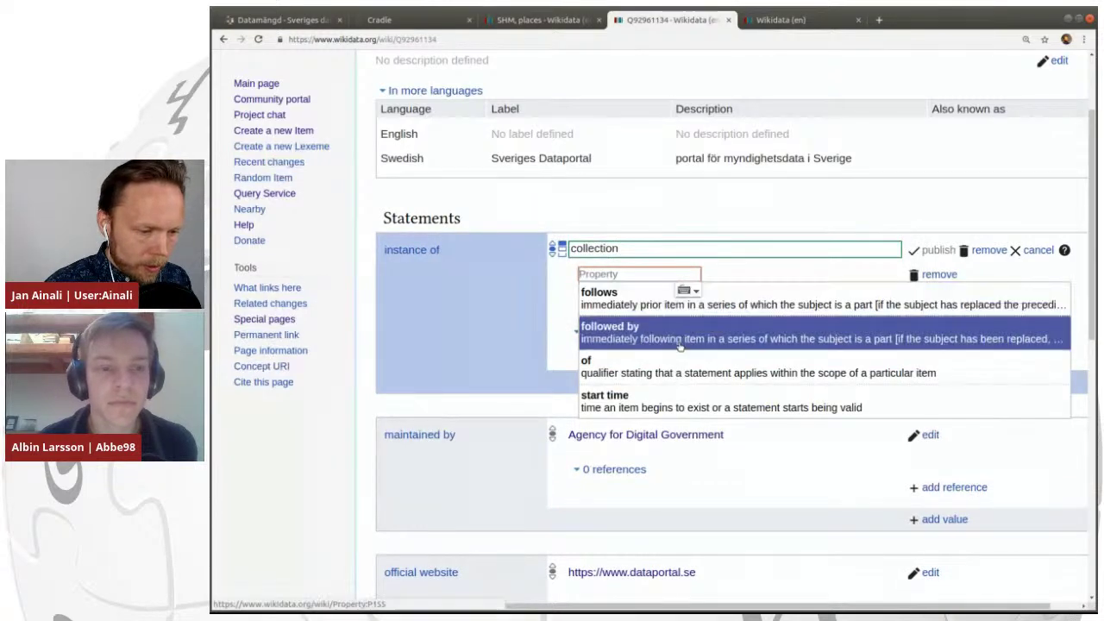
{"action": "left_click", "coordinate": [665, 374]}
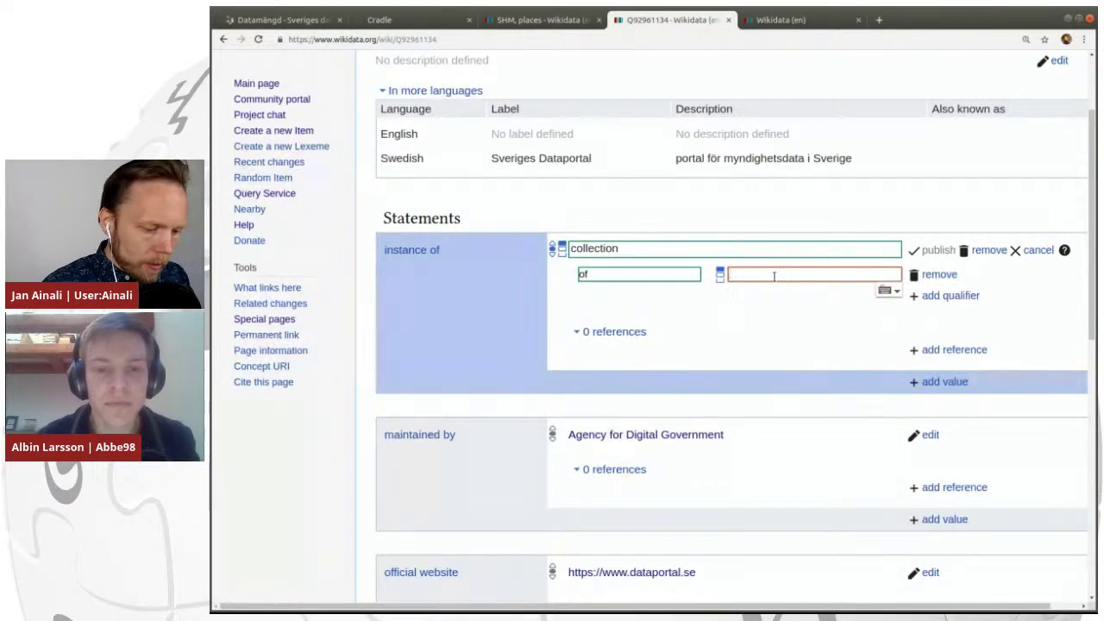
{"action": "type", "text": "data se"}
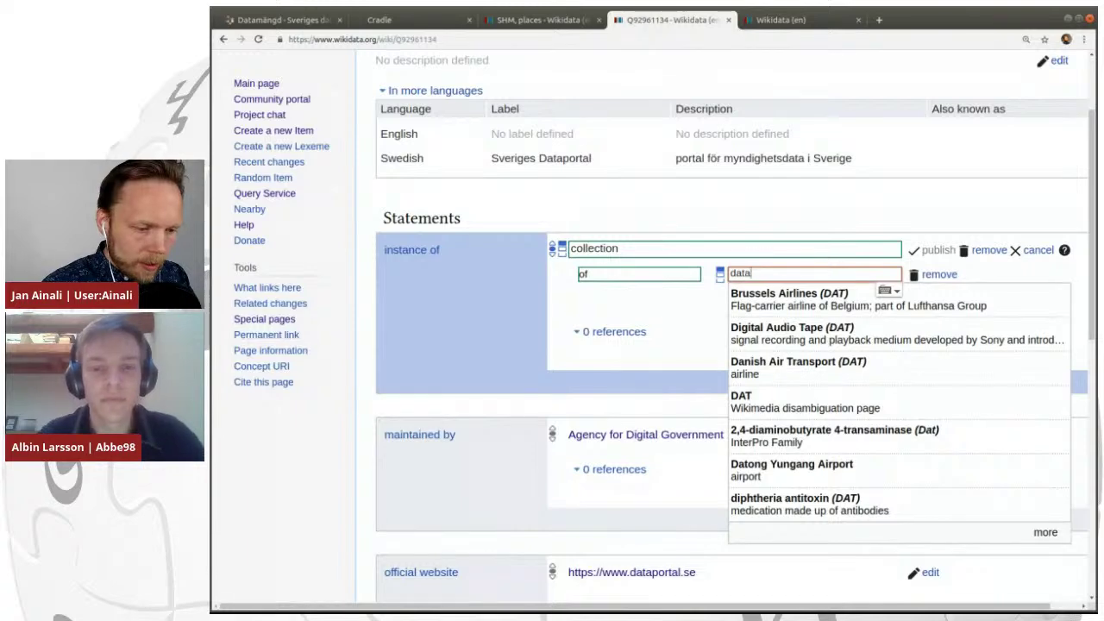
{"action": "left_click", "coordinate": [775, 303]}
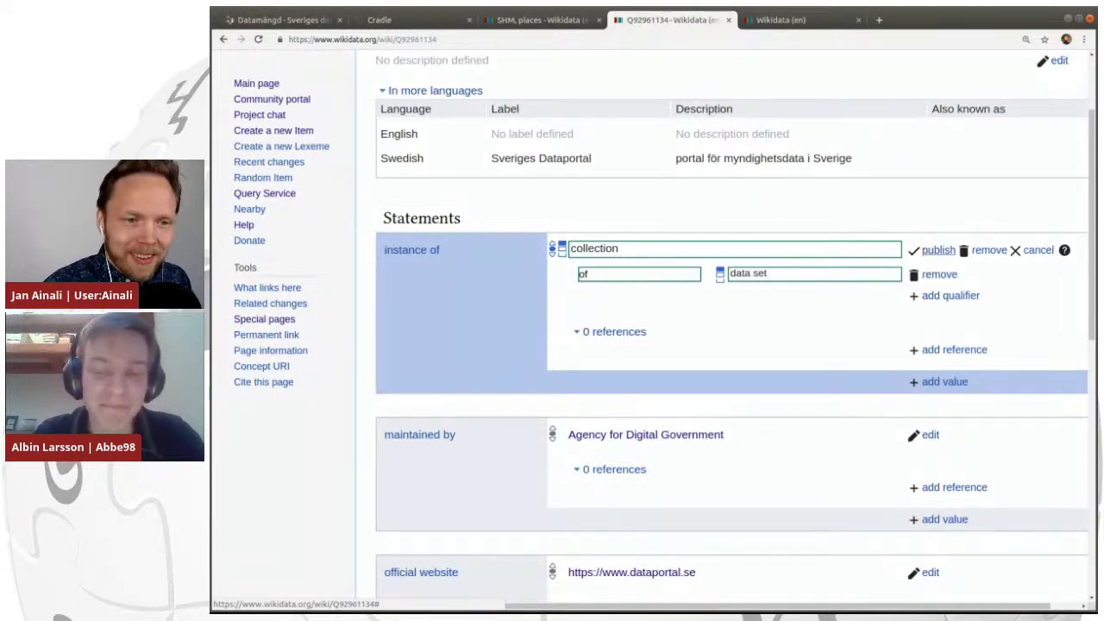
{"action": "left_click", "coordinate": [933, 251]}
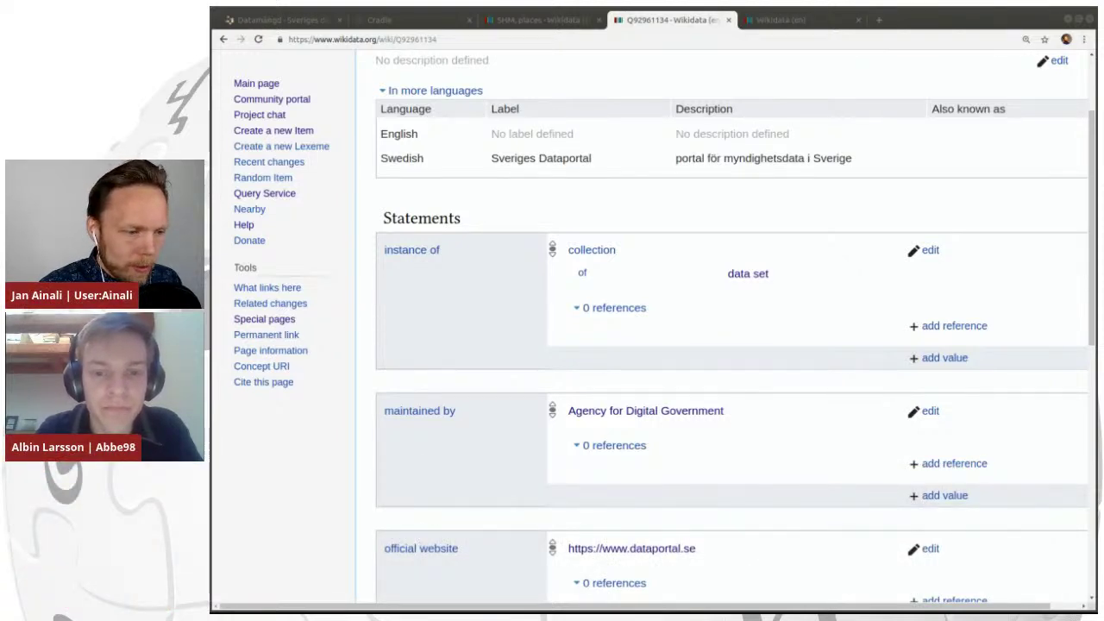
Back on the SHM, places item, add "retrieved" 2020-05-02 to the "instance of" reference and publish the statement.
{"action": "left_click", "coordinate": [528, 19]}
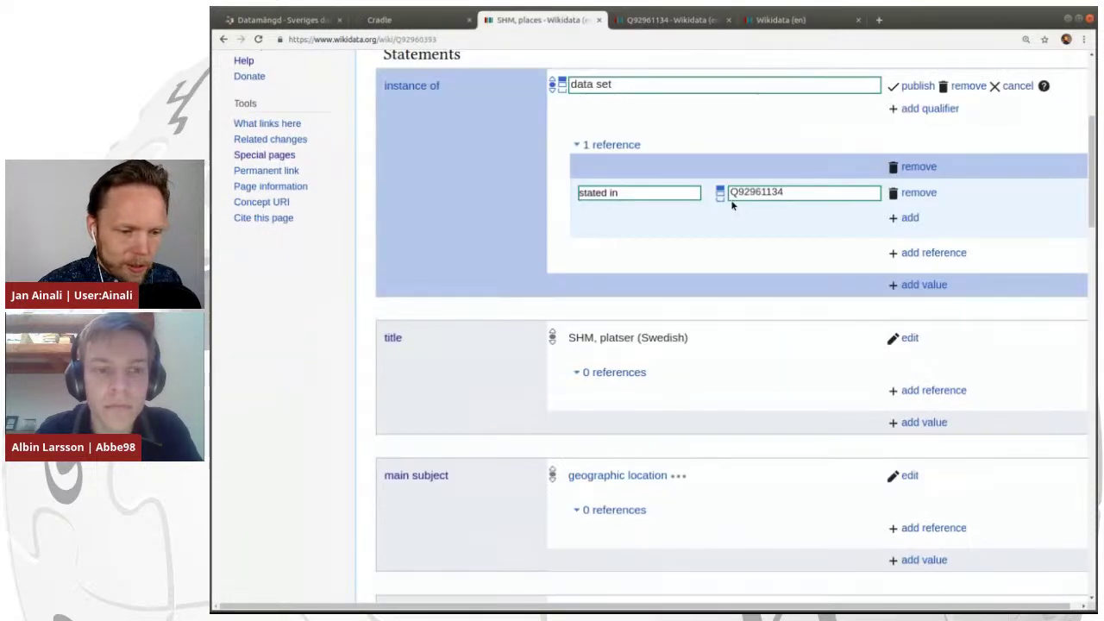
{"action": "left_click", "coordinate": [904, 221]}
{"action": "left_click", "coordinate": [803, 278]}
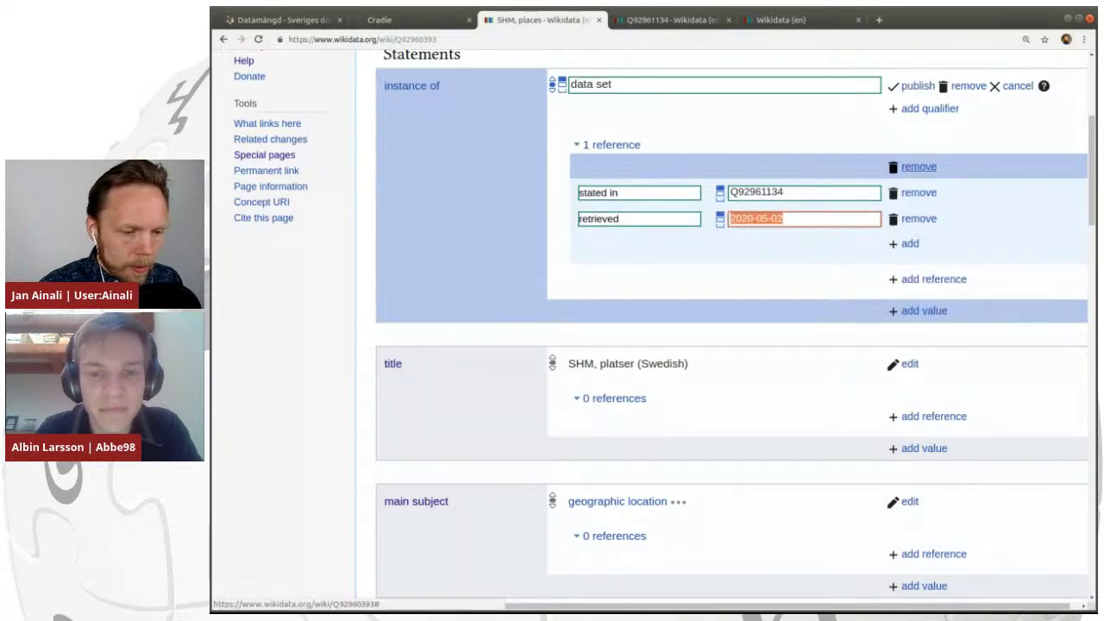
{"action": "scroll", "coordinate": [1007, 206], "scroll_direction": "up", "scroll_amount": 1}
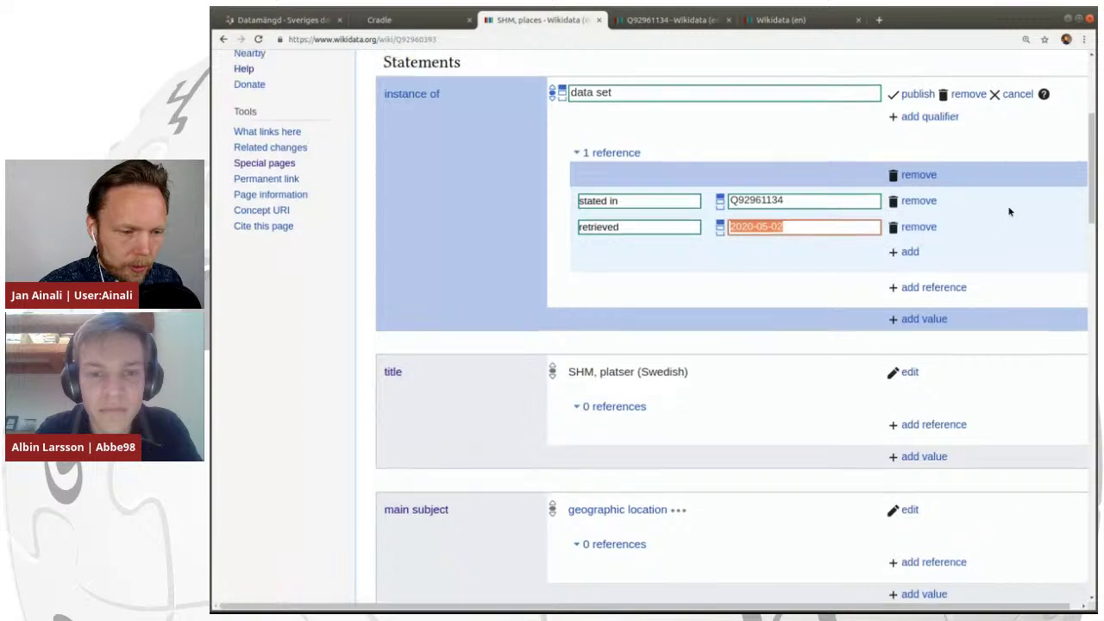
{"action": "left_click", "coordinate": [925, 118]}
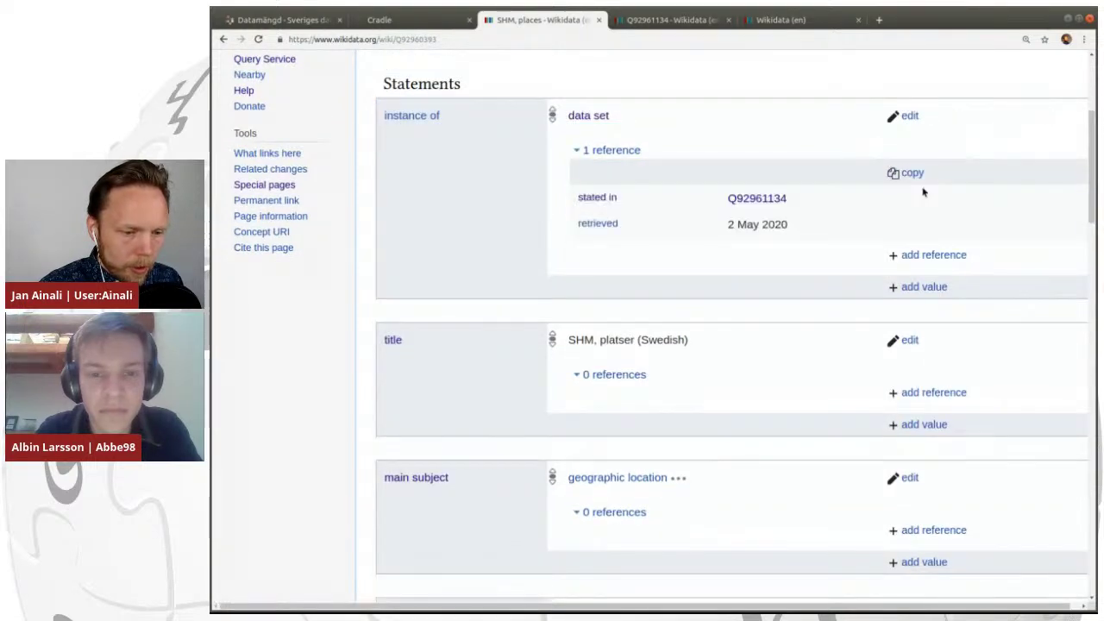
Open the account preferences separately and look through the gadgets list for the DuplicateReferences entry.
{"action": "scroll", "coordinate": [952, 182], "scroll_direction": "up", "scroll_amount": 5}
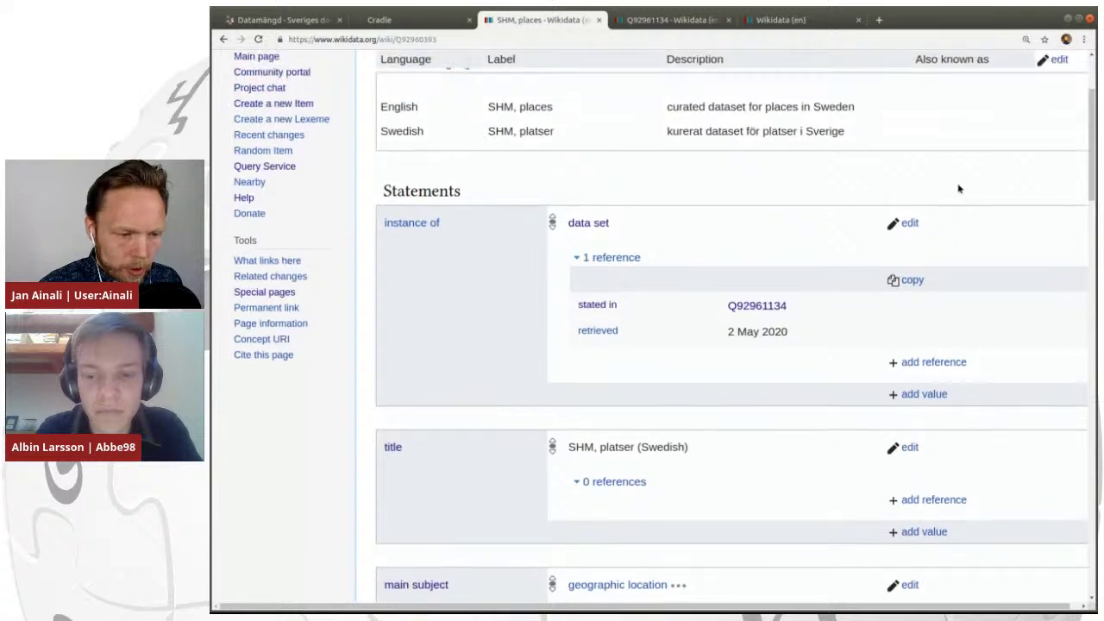
{"action": "scroll", "coordinate": [958, 188], "scroll_direction": "up", "scroll_amount": 3}
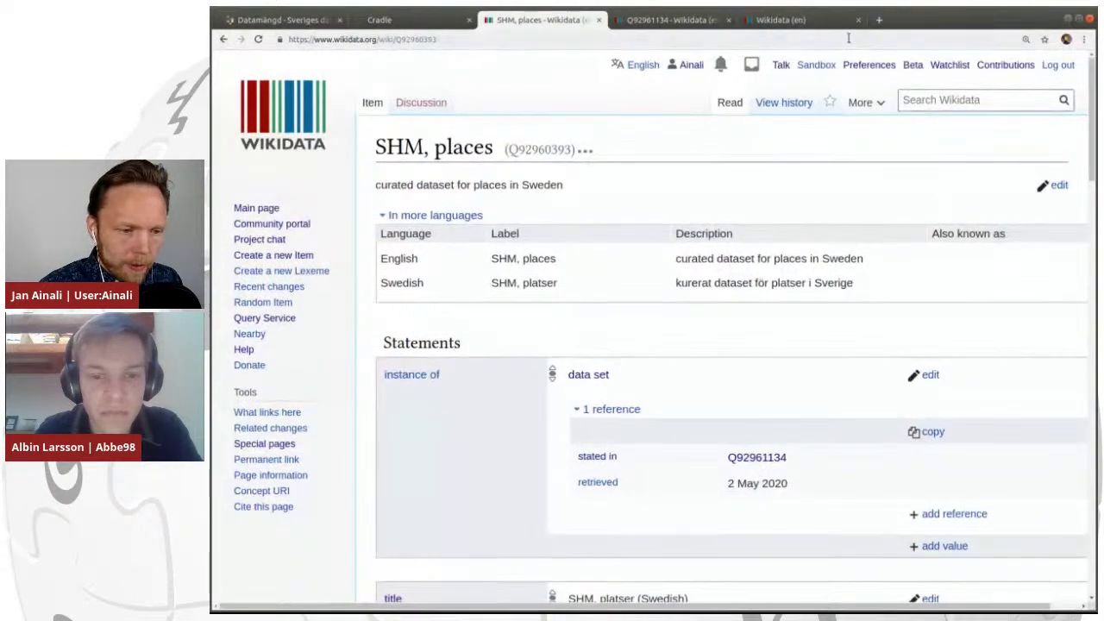
{"action": "middle_click", "coordinate": [860, 66]}
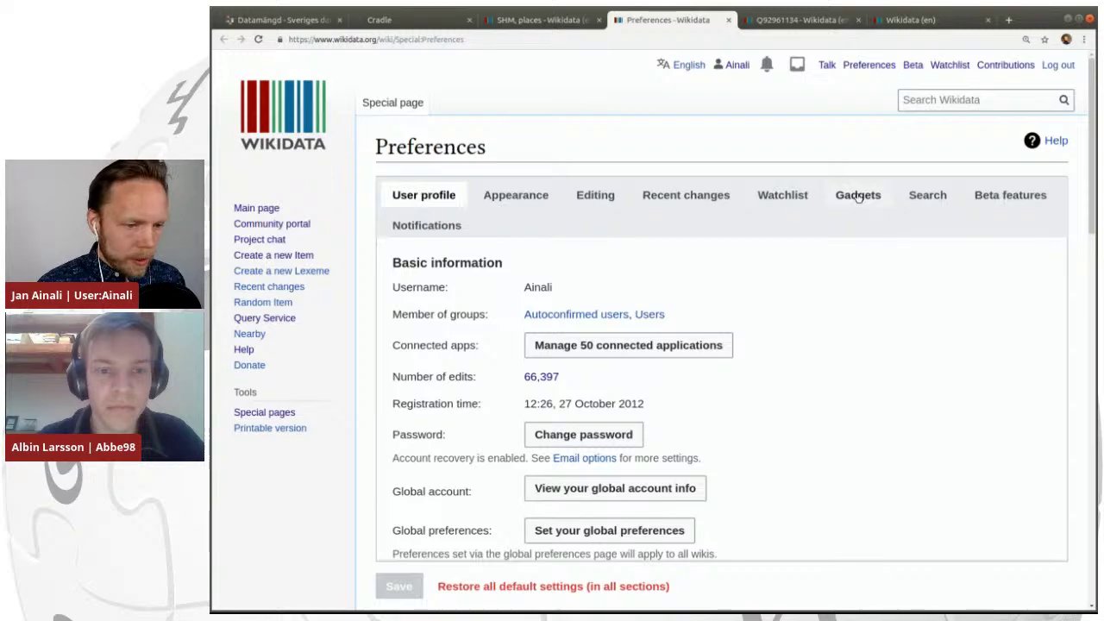
{"action": "left_click", "coordinate": [858, 196]}
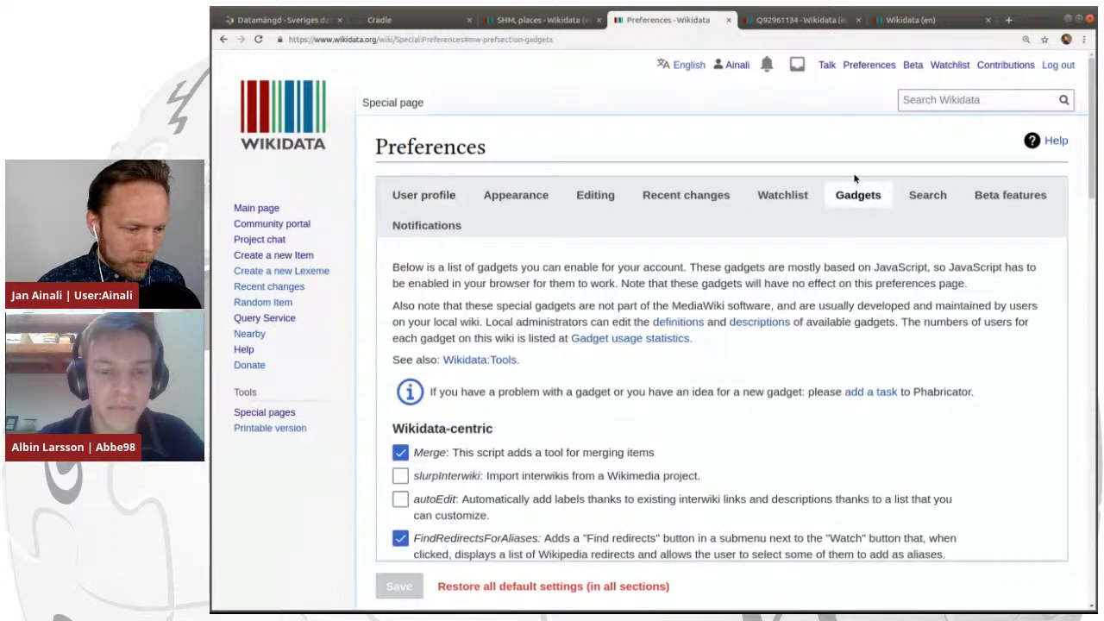
{"action": "scroll", "coordinate": [854, 178], "scroll_direction": "down", "scroll_amount": 5}
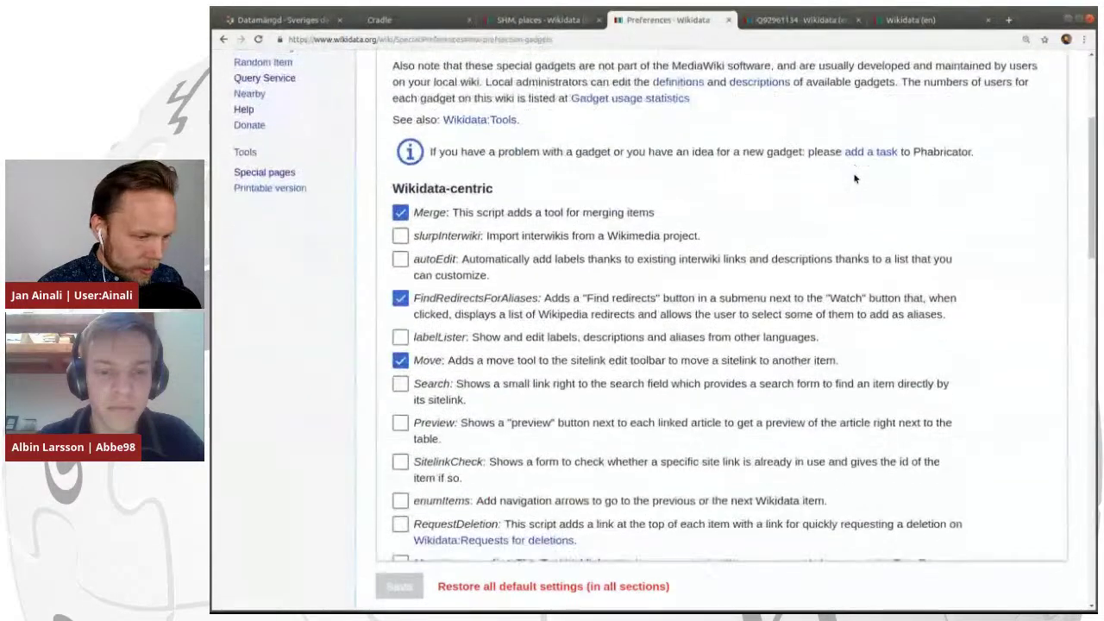
{"action": "scroll", "coordinate": [855, 179], "scroll_direction": "down", "scroll_amount": 4}
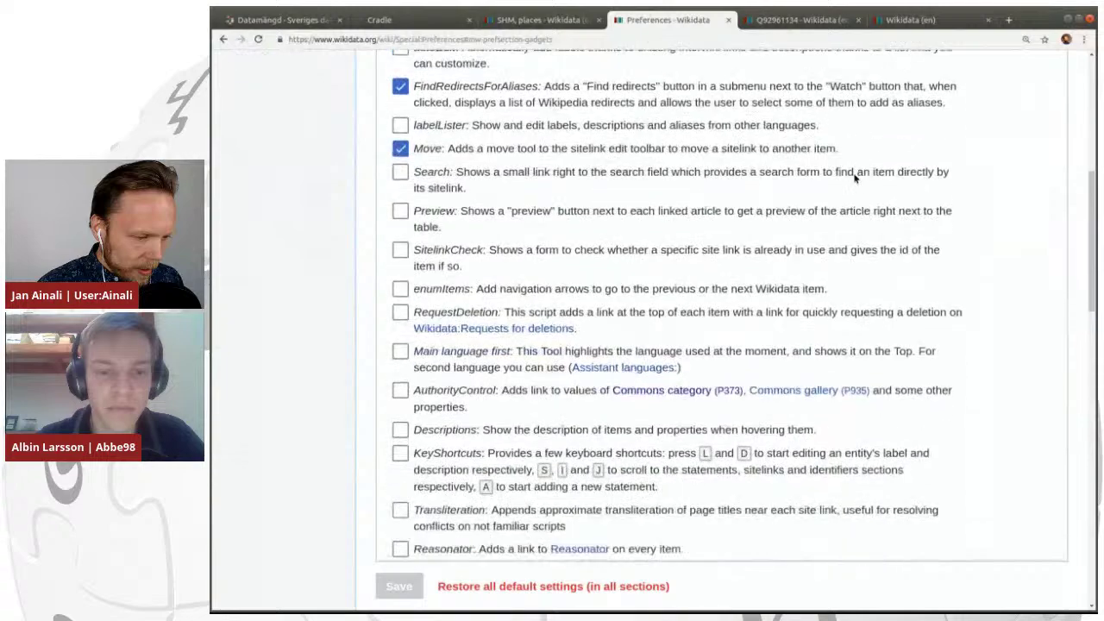
{"action": "scroll", "coordinate": [855, 178], "scroll_direction": "down", "scroll_amount": 7}
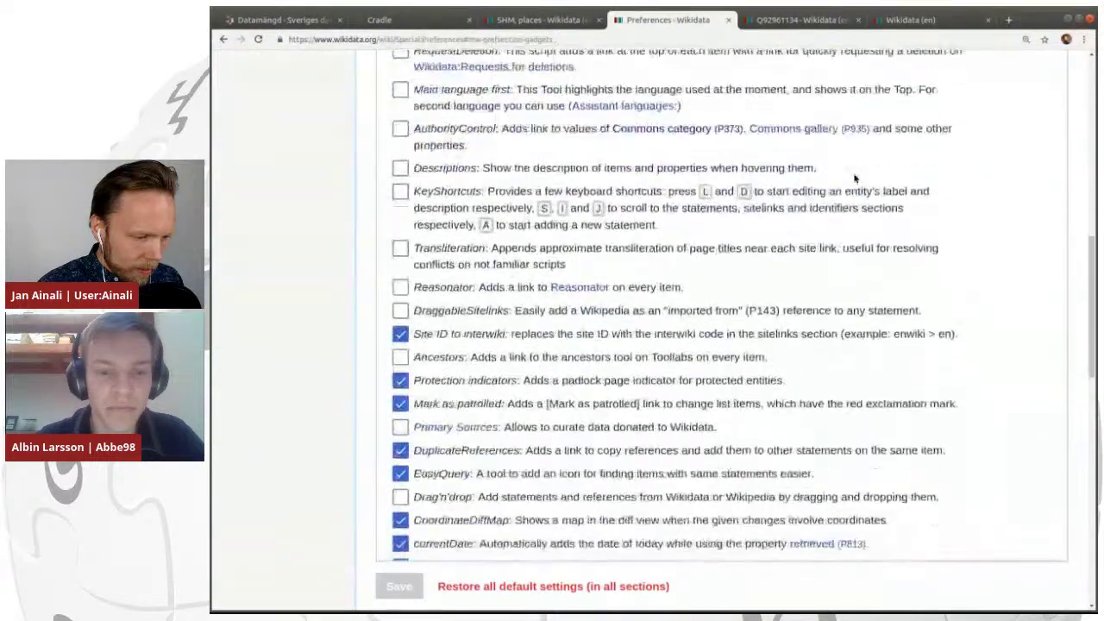
{"action": "scroll", "coordinate": [854, 175], "scroll_direction": "down", "scroll_amount": 3}
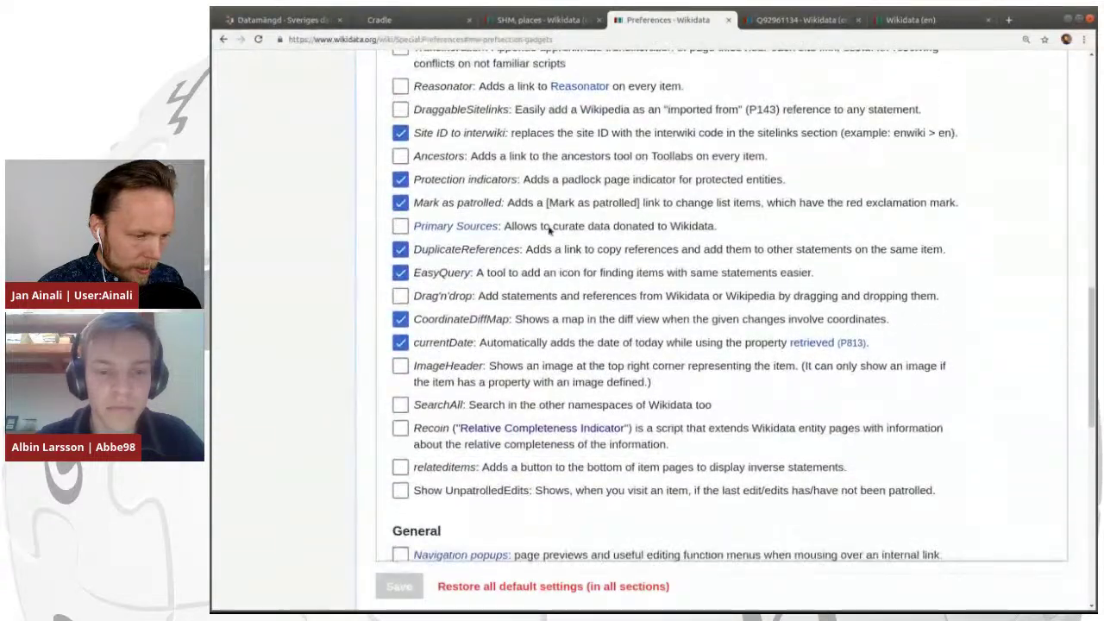
{"action": "double_click", "coordinate": [459, 249]}
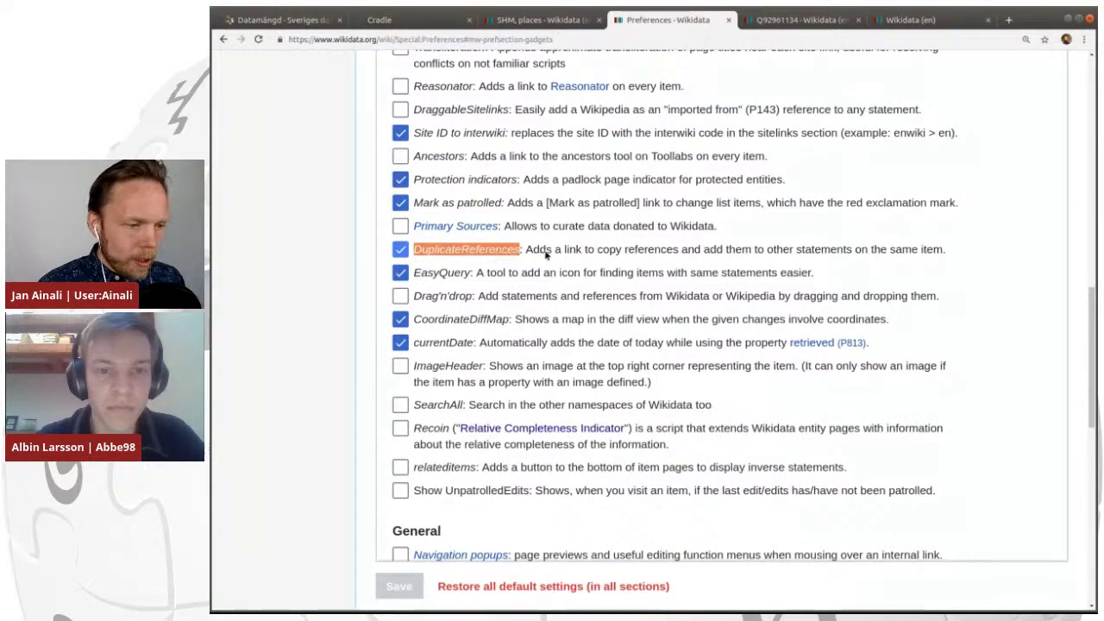
Return to the SHM, places item, copy the "instance of" reference and insert it on the title statement.
{"action": "left_click", "coordinate": [545, 20]}
{"action": "scroll", "coordinate": [758, 198], "scroll_direction": "down", "scroll_amount": 4}
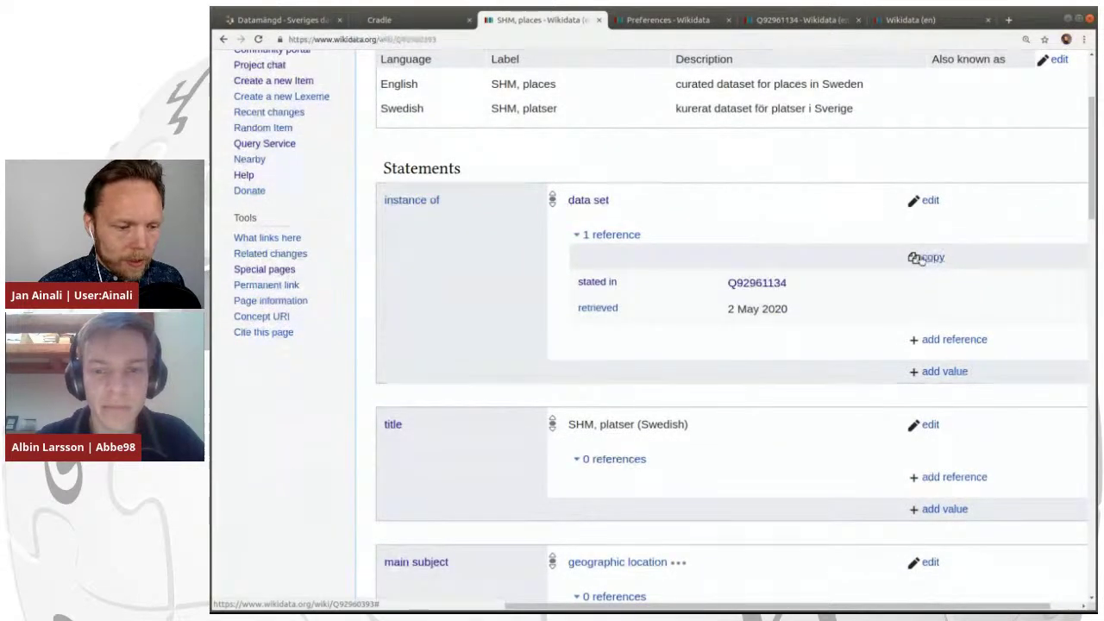
{"action": "scroll", "coordinate": [924, 265], "scroll_direction": "down", "scroll_amount": 1}
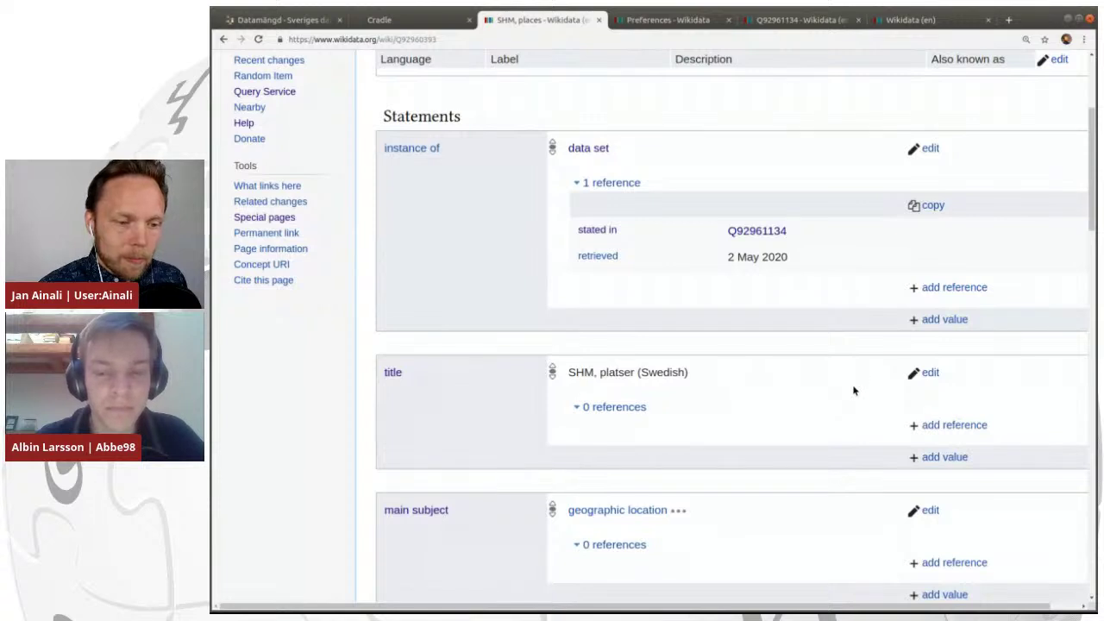
{"action": "left_click", "coordinate": [914, 206]}
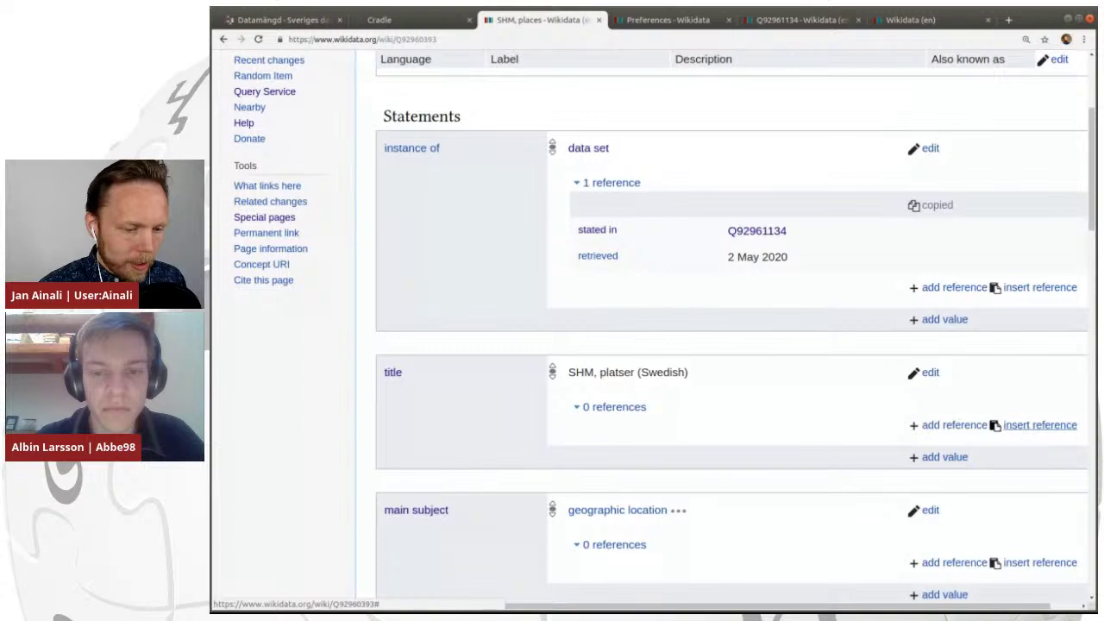
{"action": "left_click", "coordinate": [1029, 432]}
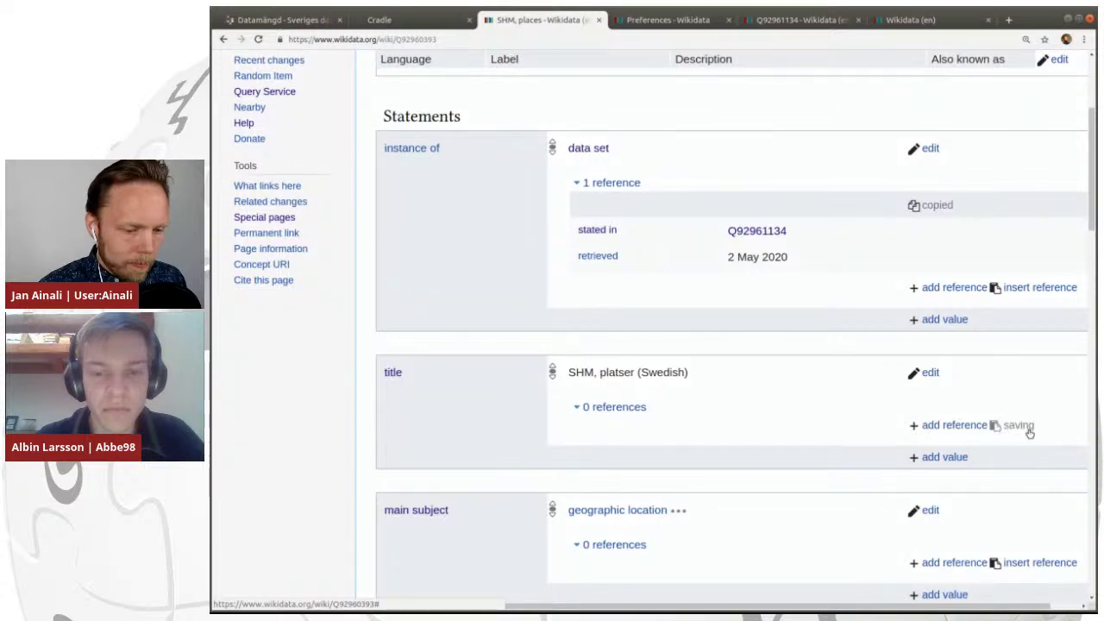
Insert the copied reference on the main subject (geographic location) and publisher (Swedish National Heritage Board) statements.
{"action": "scroll", "coordinate": [919, 390], "scroll_direction": "down", "scroll_amount": 2}
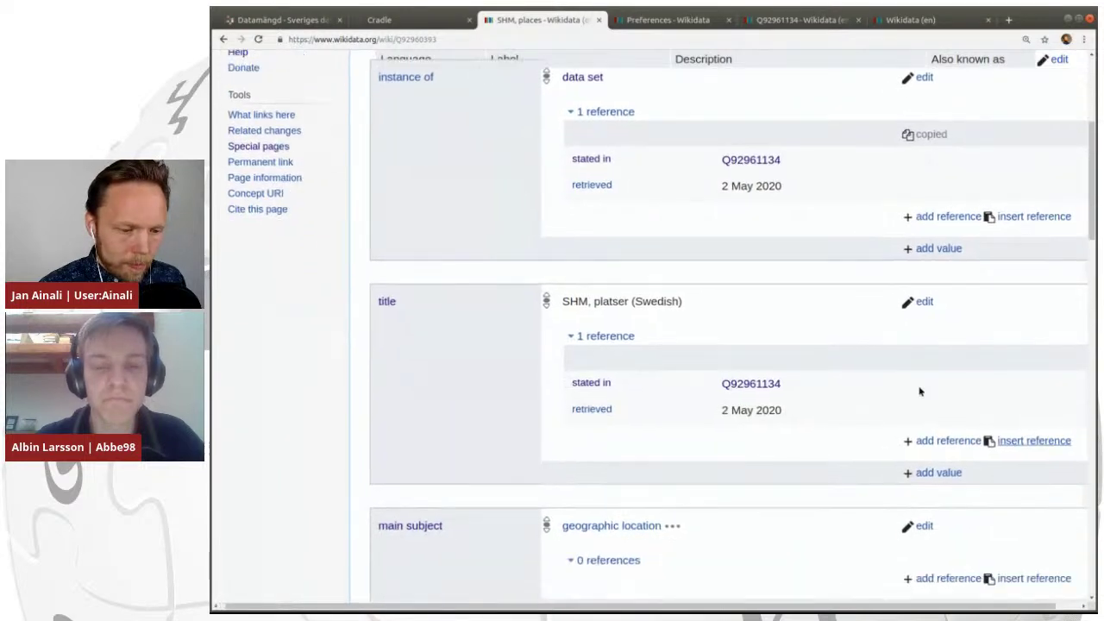
{"action": "scroll", "coordinate": [919, 392], "scroll_direction": "down", "scroll_amount": 6}
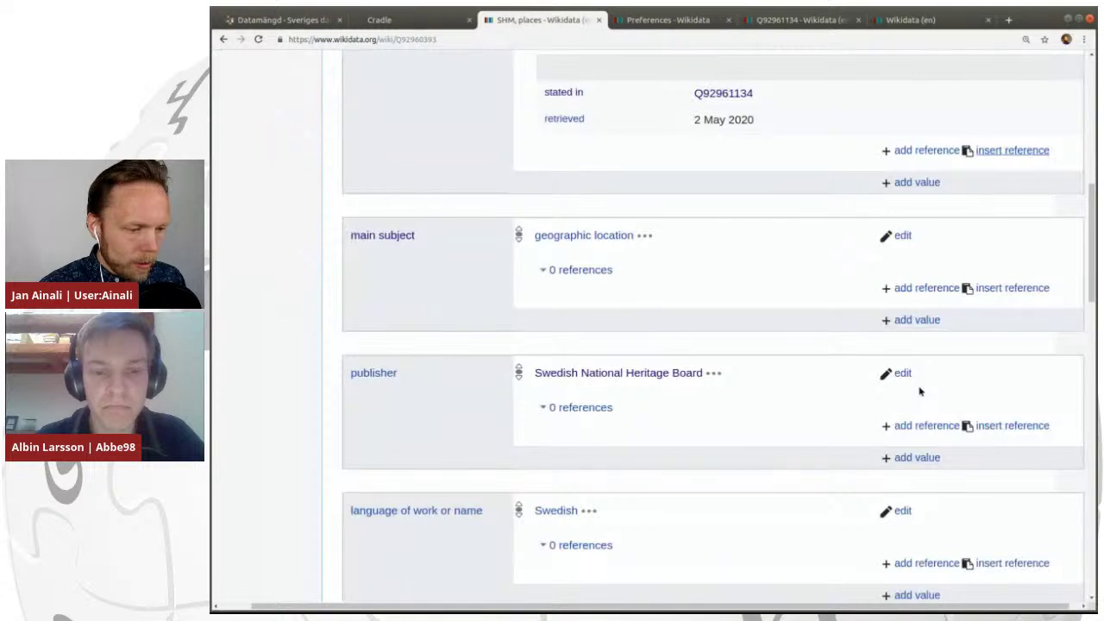
{"action": "scroll", "coordinate": [919, 392], "scroll_direction": "down", "scroll_amount": 1}
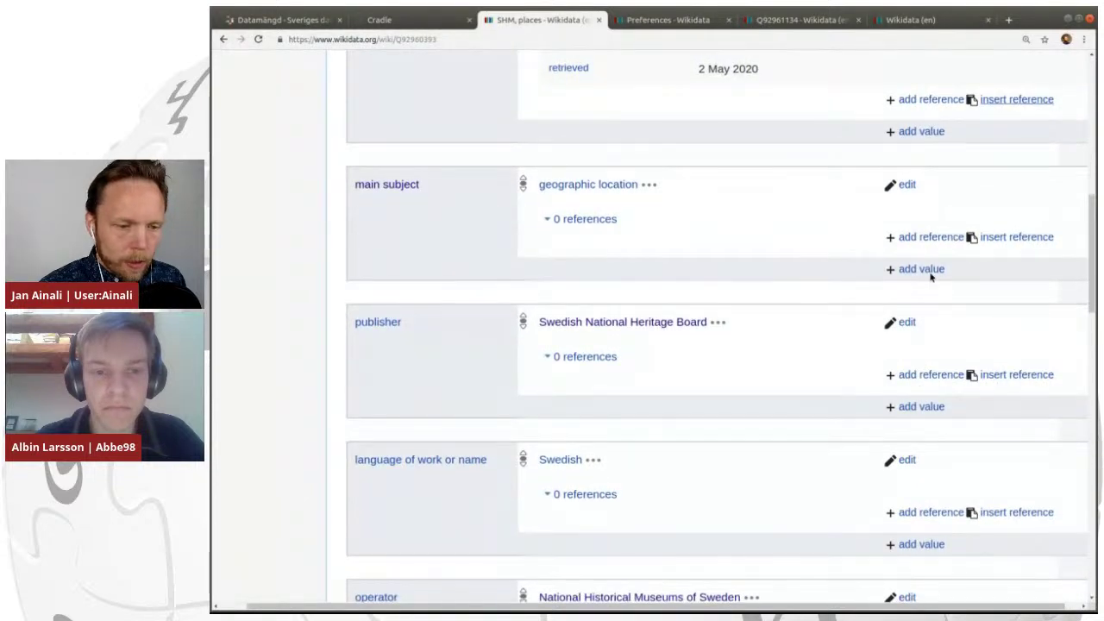
{"action": "left_click", "coordinate": [1020, 240]}
{"action": "scroll", "coordinate": [1019, 247], "scroll_direction": "down", "scroll_amount": 1}
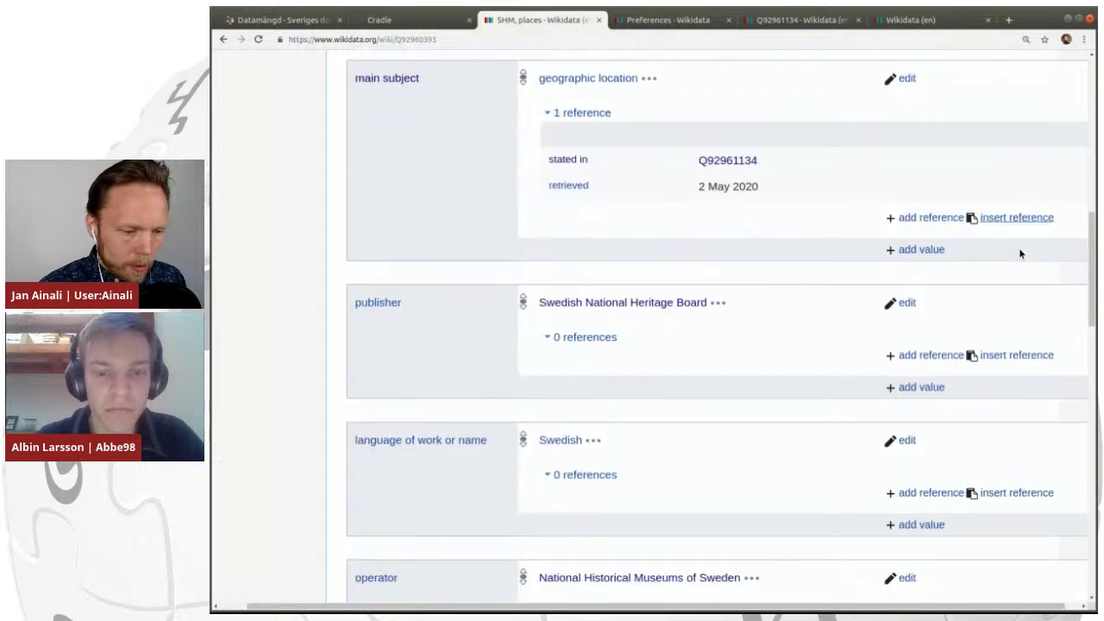
{"action": "left_click", "coordinate": [1011, 355]}
{"action": "scroll", "coordinate": [996, 308], "scroll_direction": "down", "scroll_amount": 2}
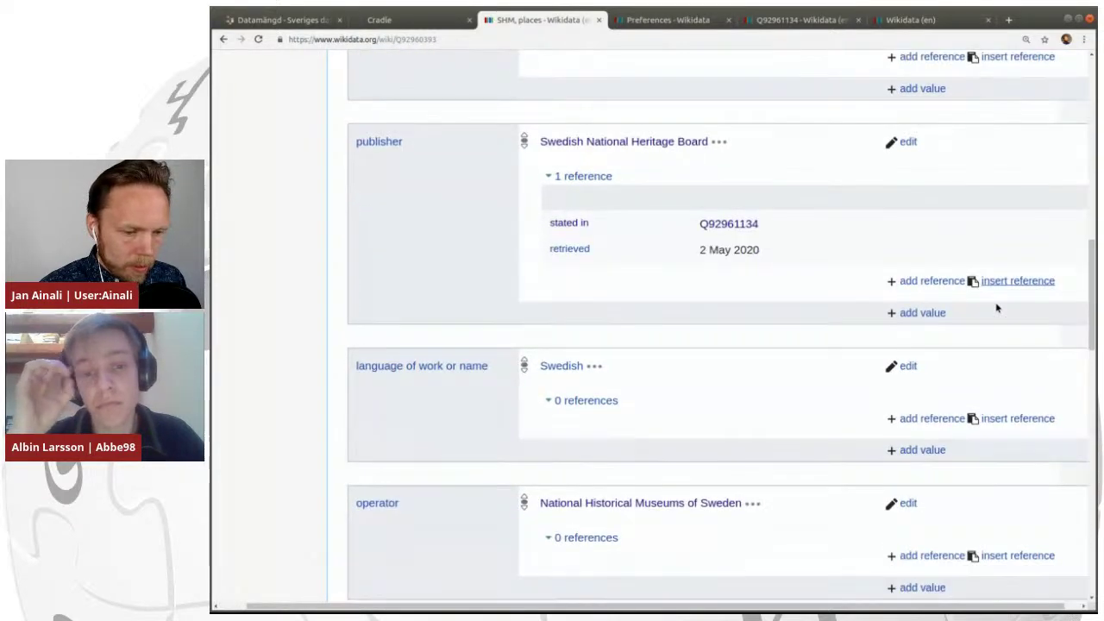
Insert the copied reference on the language of work or name (Swedish) and operator (National Historical Museums of Sweden) statements.
{"action": "scroll", "coordinate": [996, 308], "scroll_direction": "down", "scroll_amount": 2}
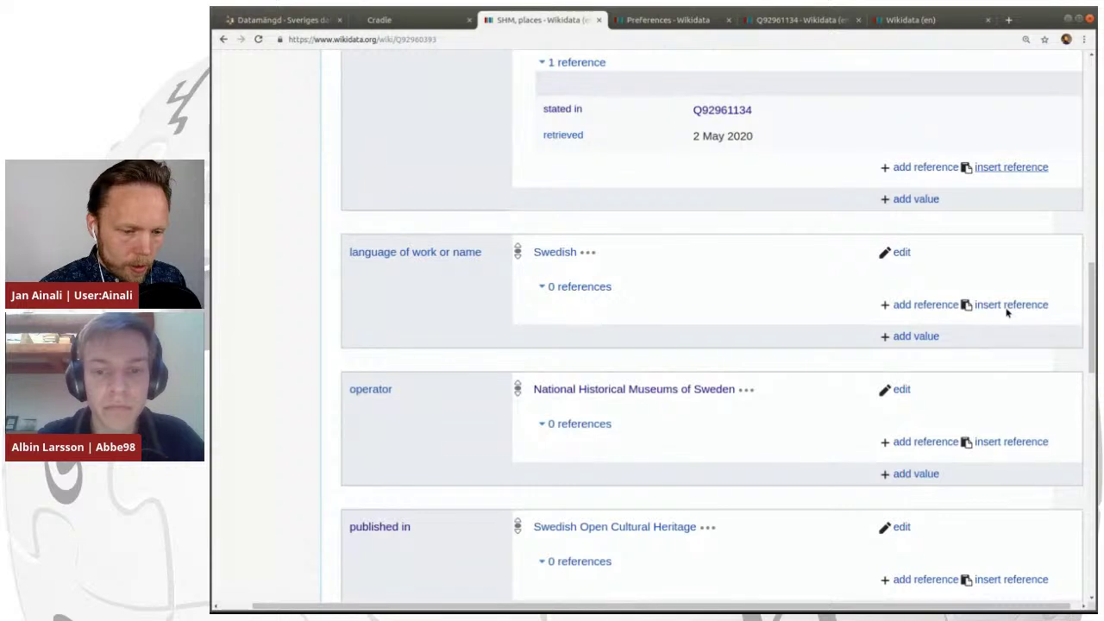
{"action": "left_click", "coordinate": [1010, 304]}
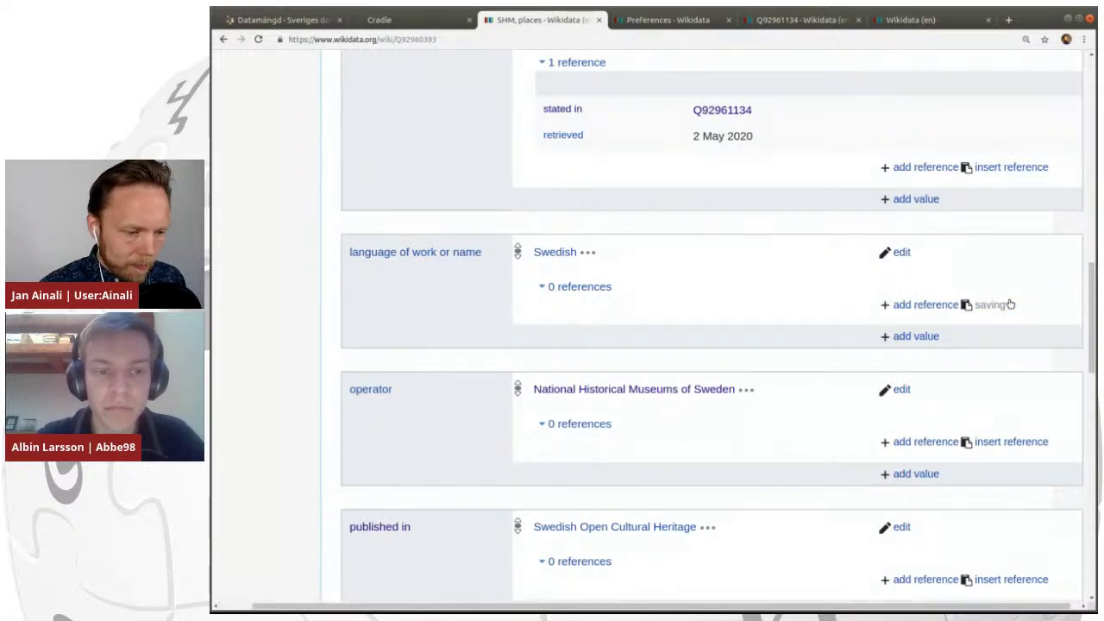
{"action": "scroll", "coordinate": [1010, 304], "scroll_direction": "down", "scroll_amount": 3}
{"action": "scroll", "coordinate": [1009, 300], "scroll_direction": "down", "scroll_amount": 2}
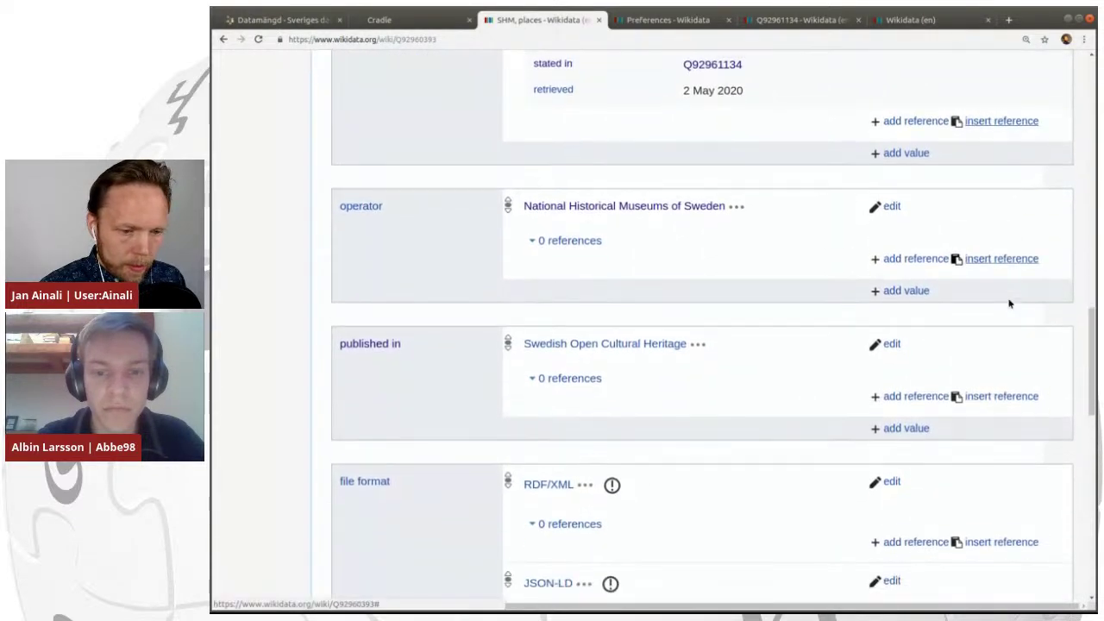
{"action": "left_click", "coordinate": [996, 248]}
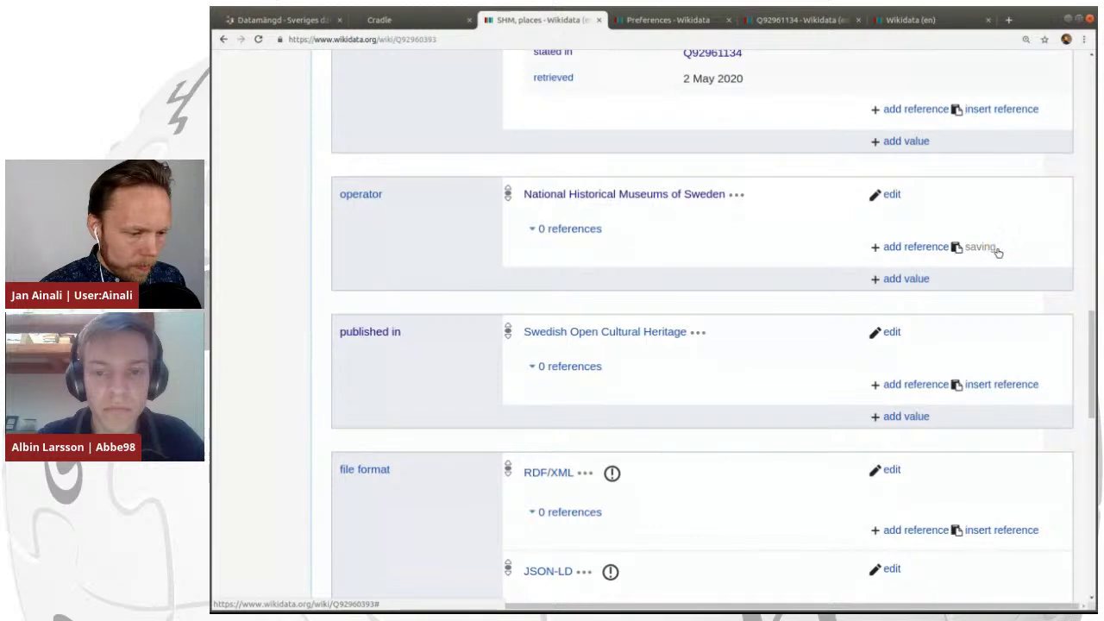
Insert the copied reference on the published in (Swedish Open Cultural Heritage) statement and both file format values, RDF/XML and JSON-LD.
{"action": "scroll", "coordinate": [998, 252], "scroll_direction": "down", "scroll_amount": 3}
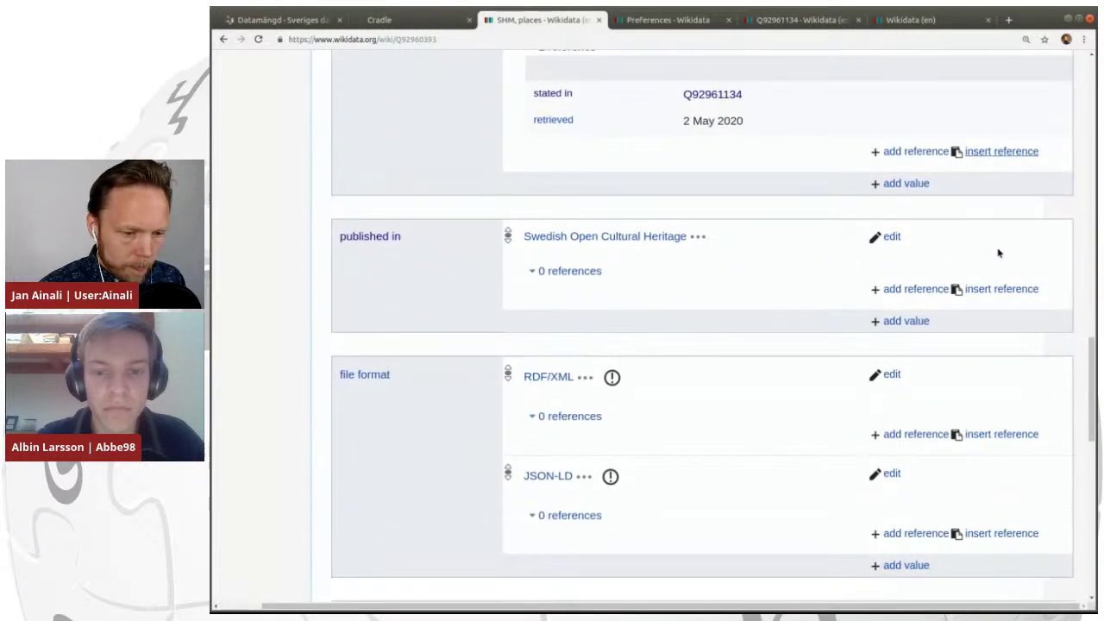
{"action": "scroll", "coordinate": [998, 286], "scroll_direction": "down", "scroll_amount": 1}
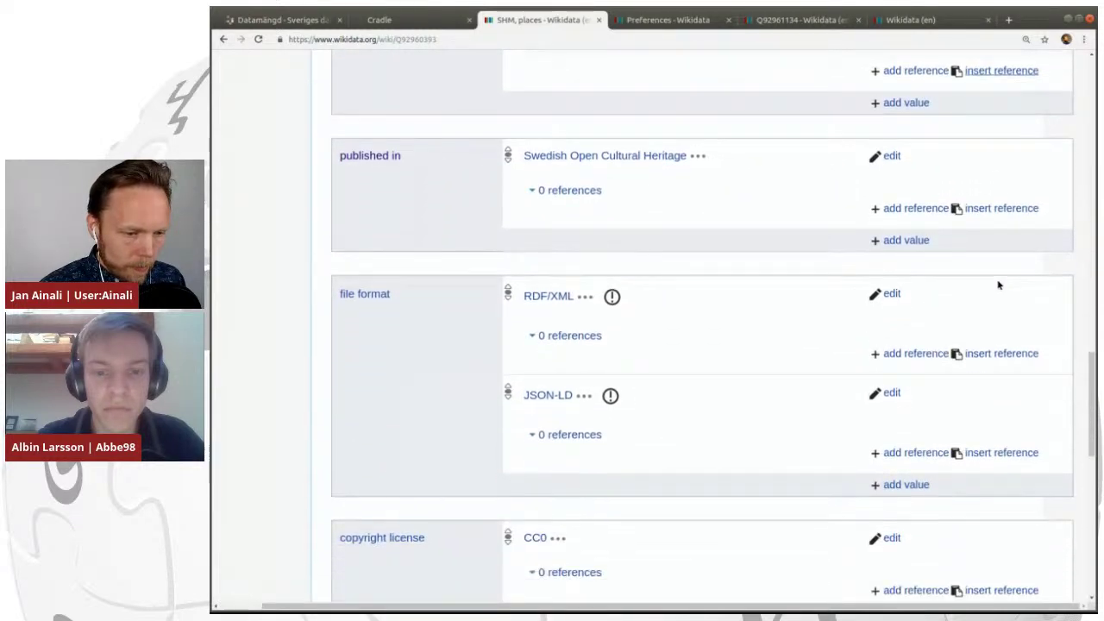
{"action": "left_click", "coordinate": [1000, 208]}
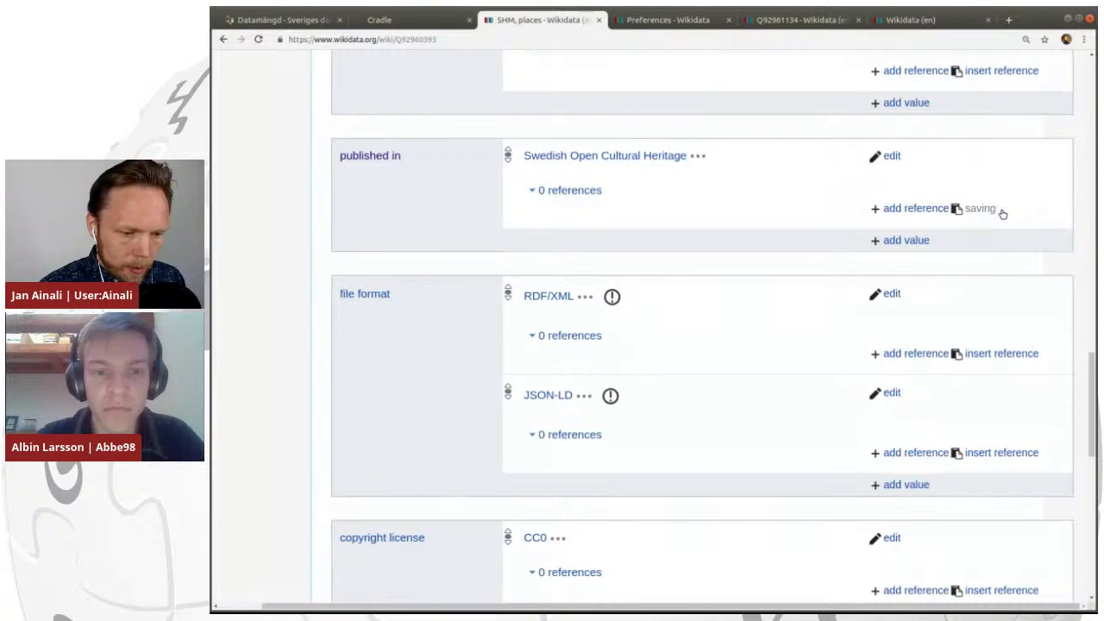
{"action": "scroll", "coordinate": [1001, 214], "scroll_direction": "down", "scroll_amount": 3}
{"action": "left_click", "coordinate": [1001, 236]}
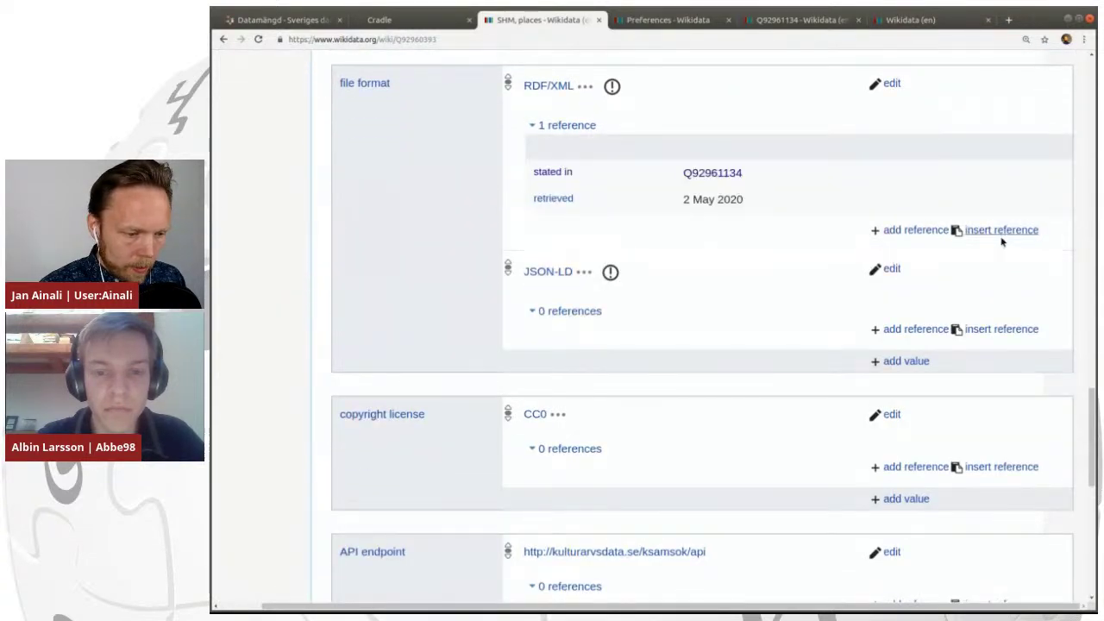
{"action": "left_click", "coordinate": [986, 326]}
Insert the copied reference on the copyright license (CC0) and API endpoint statements.
{"action": "scroll", "coordinate": [987, 327], "scroll_direction": "down", "scroll_amount": 3}
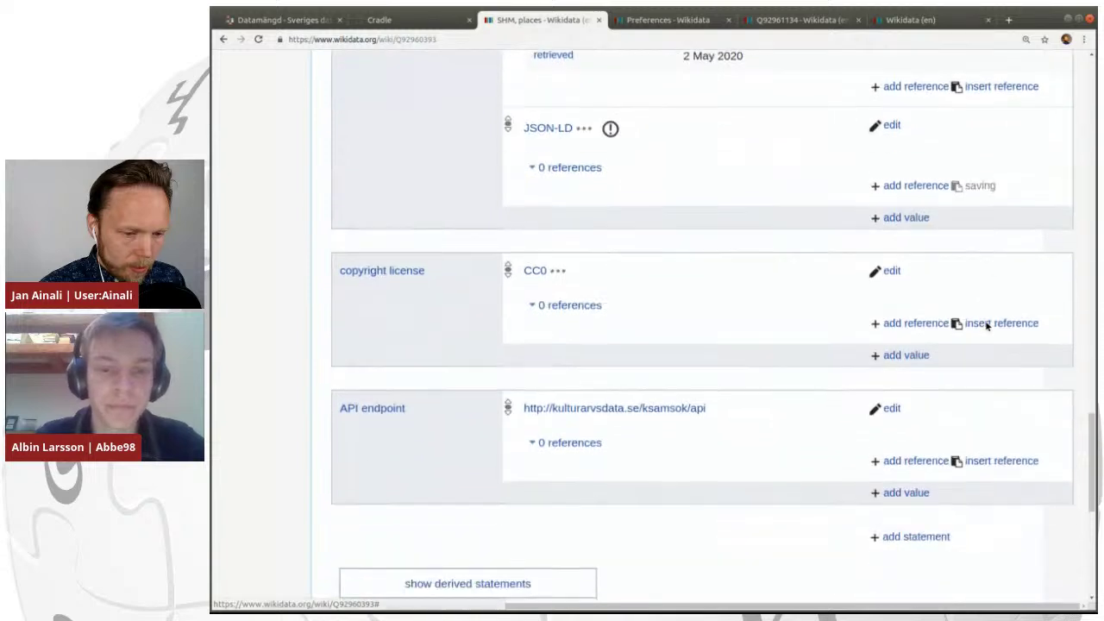
{"action": "left_click", "coordinate": [986, 400]}
{"action": "scroll", "coordinate": [987, 405], "scroll_direction": "down", "scroll_amount": 5}
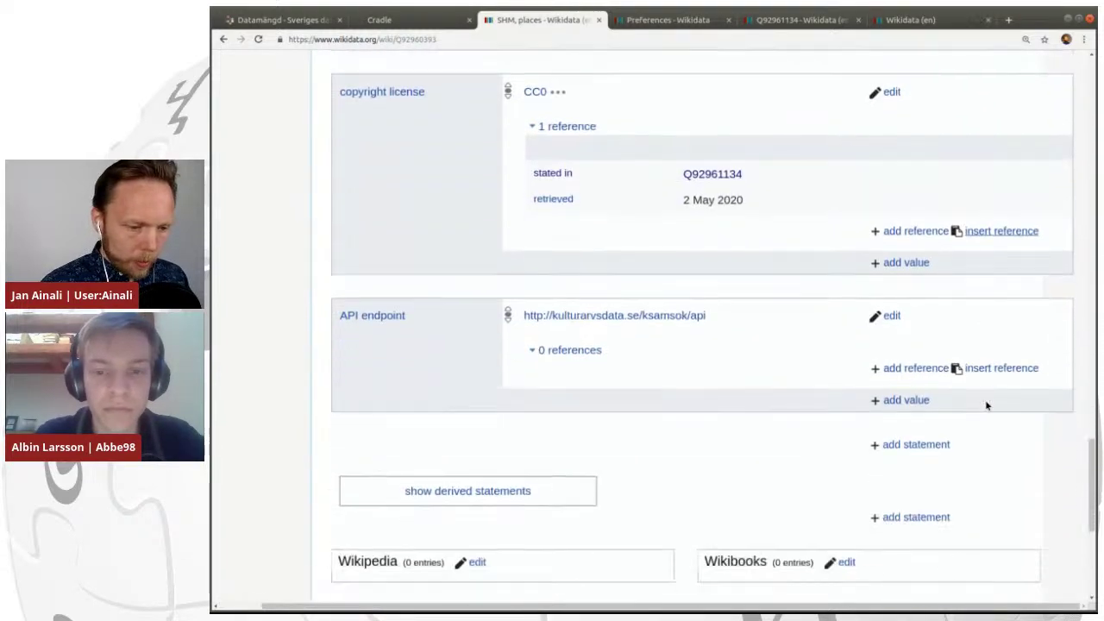
{"action": "left_click", "coordinate": [990, 369]}
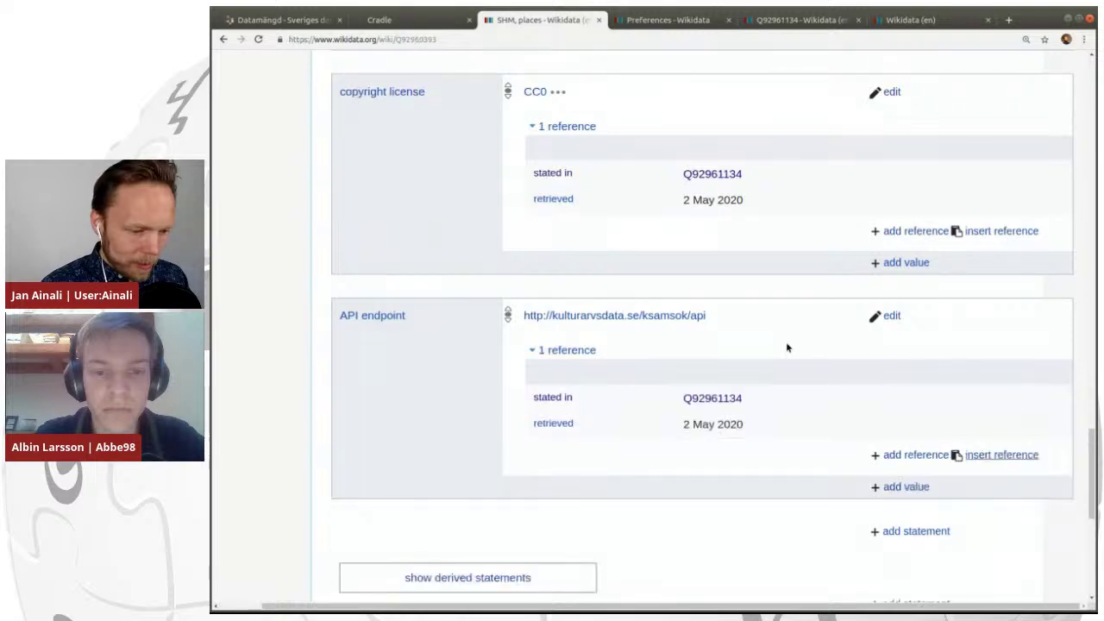
{"action": "scroll", "coordinate": [786, 347], "scroll_direction": "down", "scroll_amount": 2}
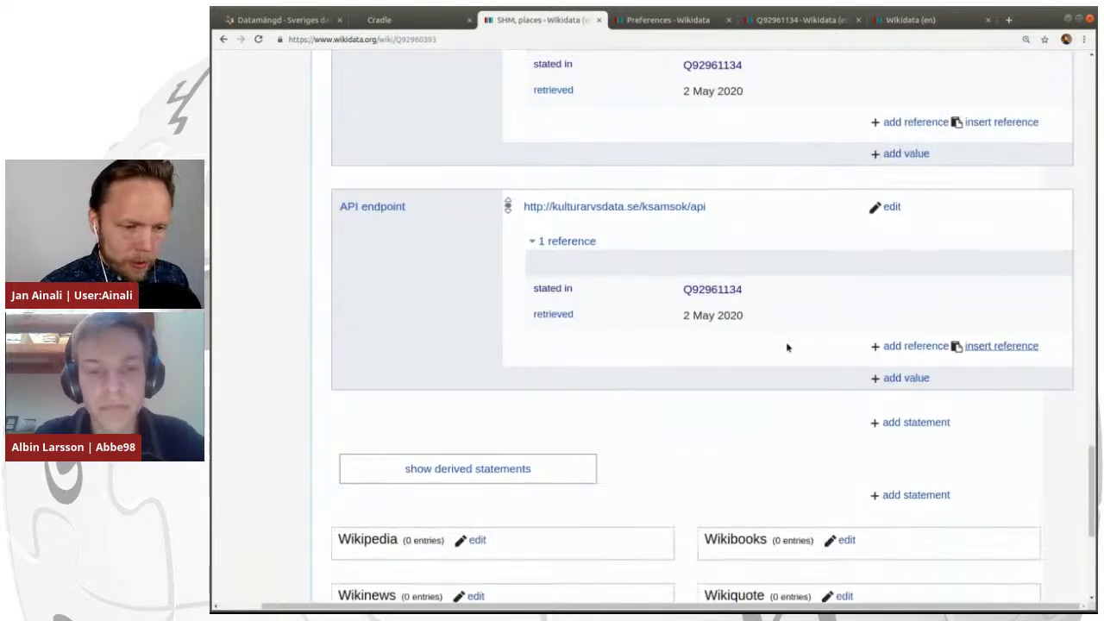
Review the referenced SHM, places item from its heading and look back at the filled-in Cradle open data set form.
{"action": "scroll", "coordinate": [786, 348], "scroll_direction": "up", "scroll_amount": 10}
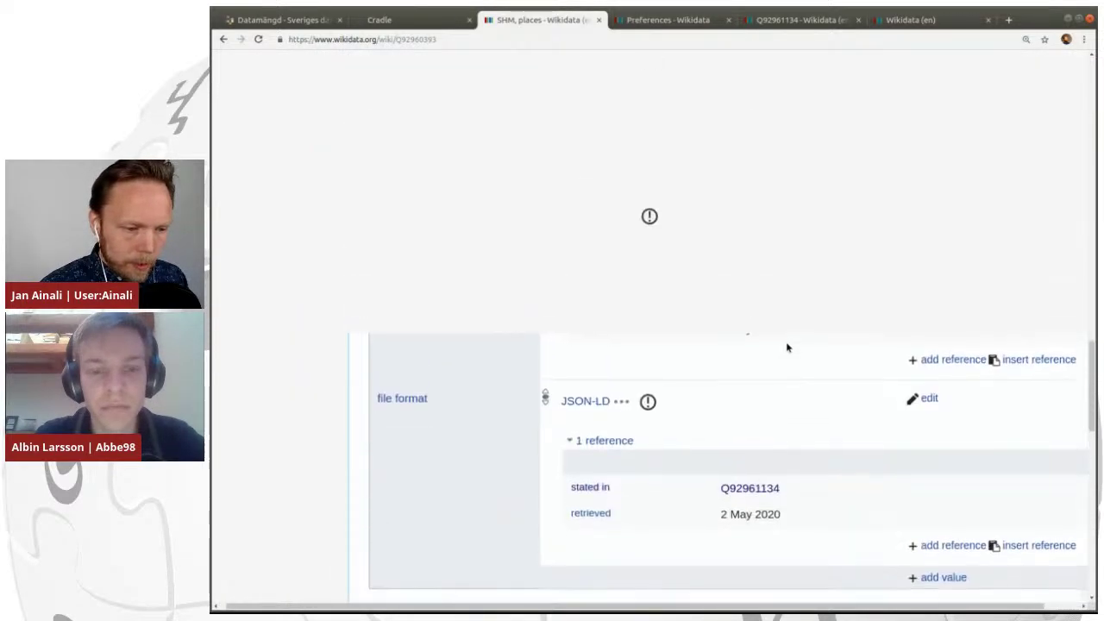
{"action": "scroll", "coordinate": [786, 347], "scroll_direction": "up", "scroll_amount": 10}
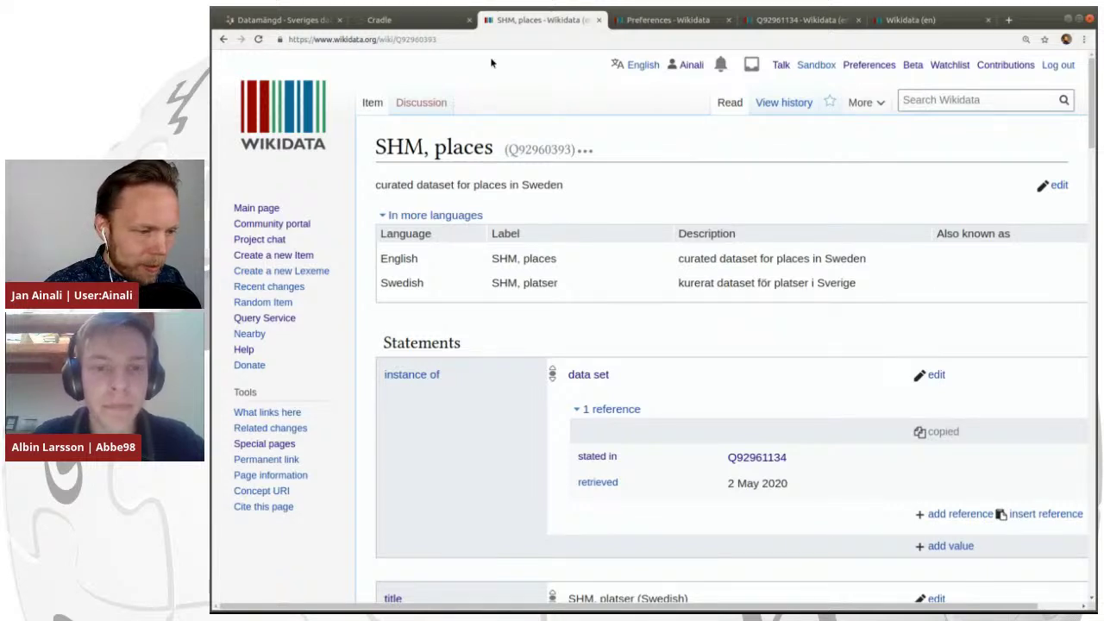
{"action": "left_click", "coordinate": [423, 21]}
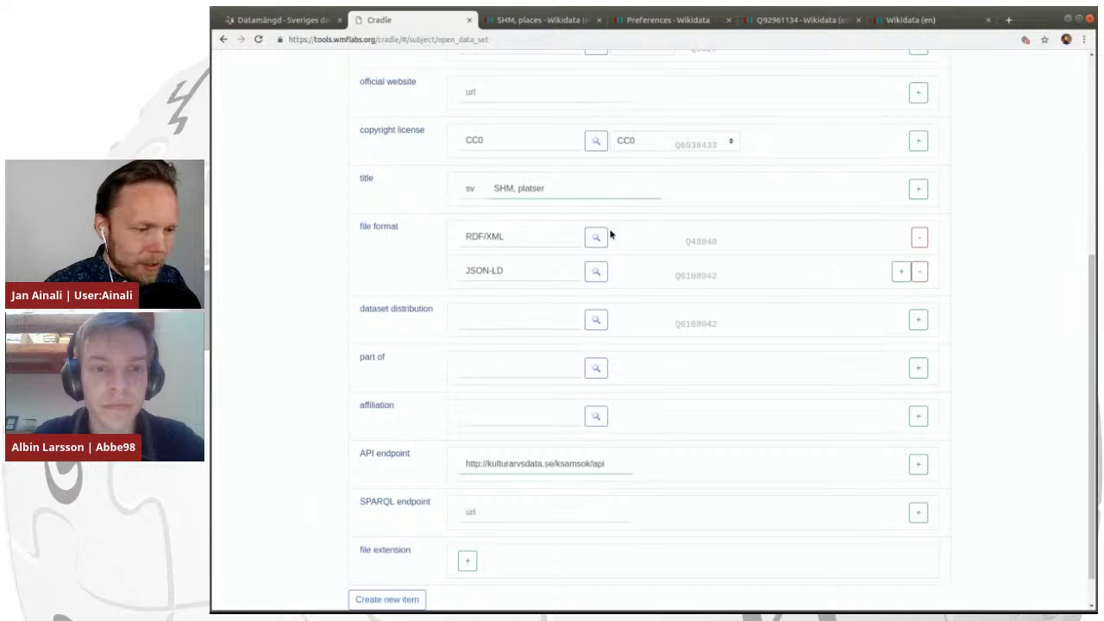
{"action": "scroll", "coordinate": [608, 230], "scroll_direction": "up", "scroll_amount": 5}
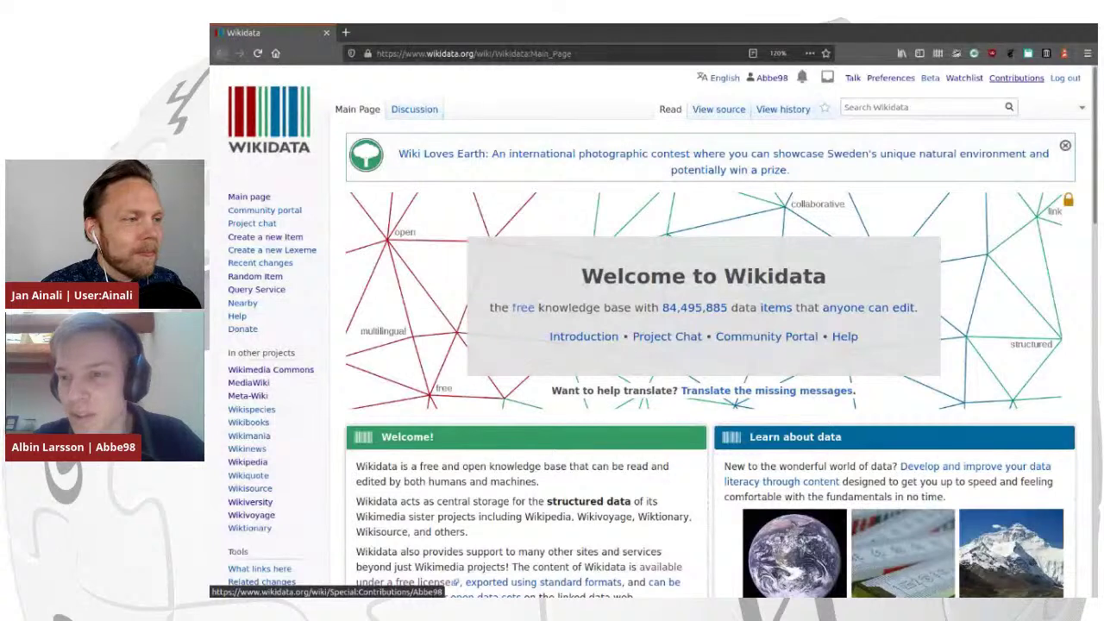
Open the Glaciers subpage of the account's own Wikidata user page and look through its maintenance queries.
{"action": "left_click", "coordinate": [772, 78]}
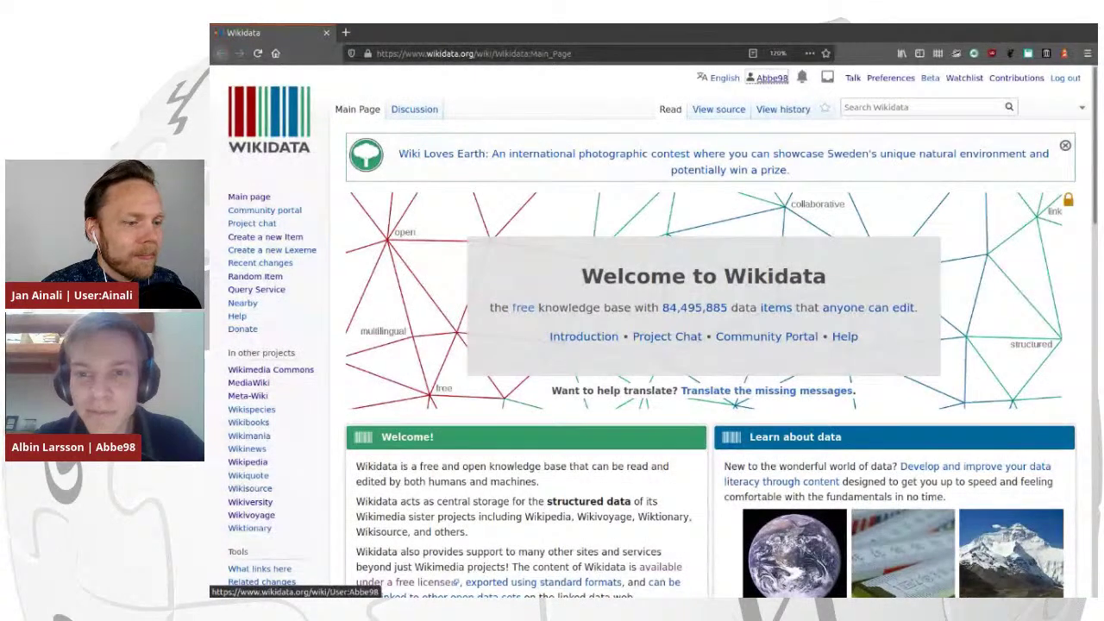
{"action": "left_click", "coordinate": [465, 54]}
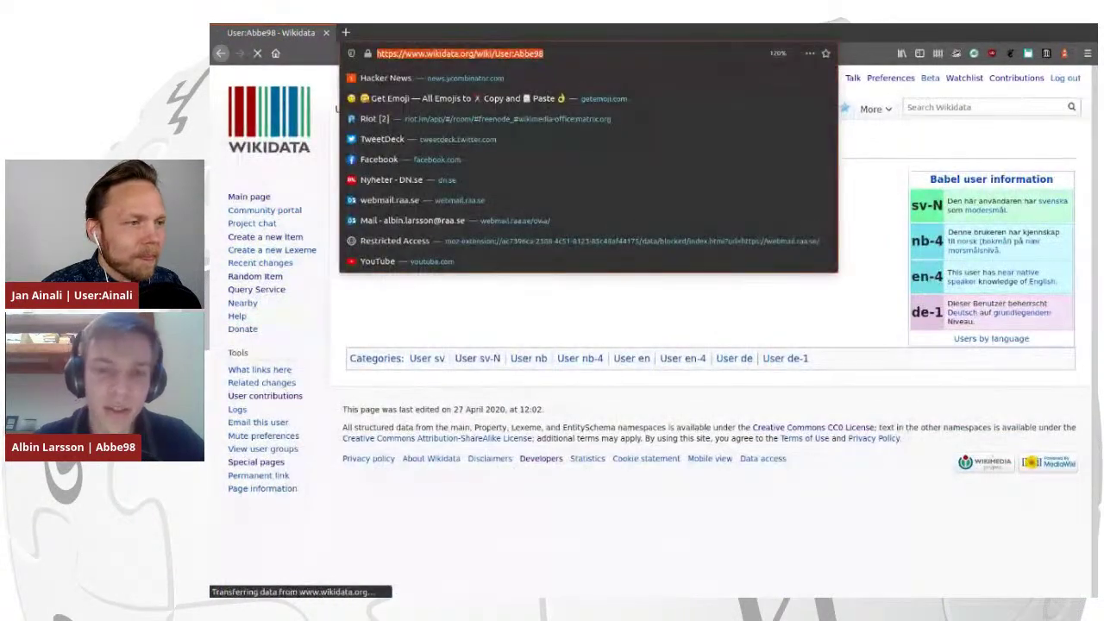
{"action": "left_click", "coordinate": [543, 54]}
{"action": "type", "text": "/Glaciers"}
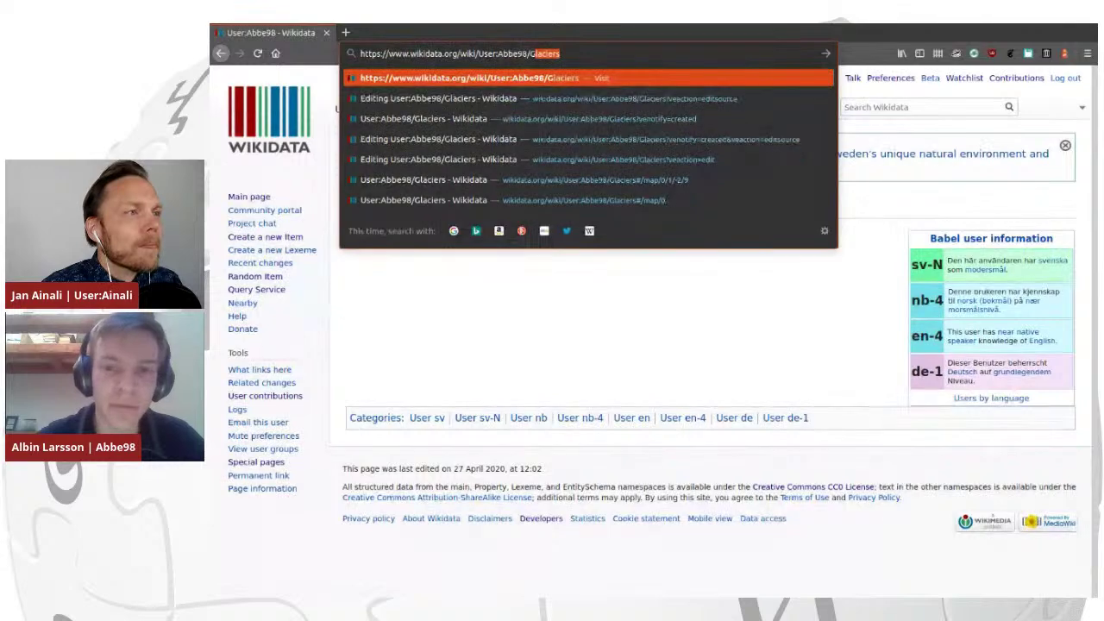
{"action": "key", "text": "Return"}
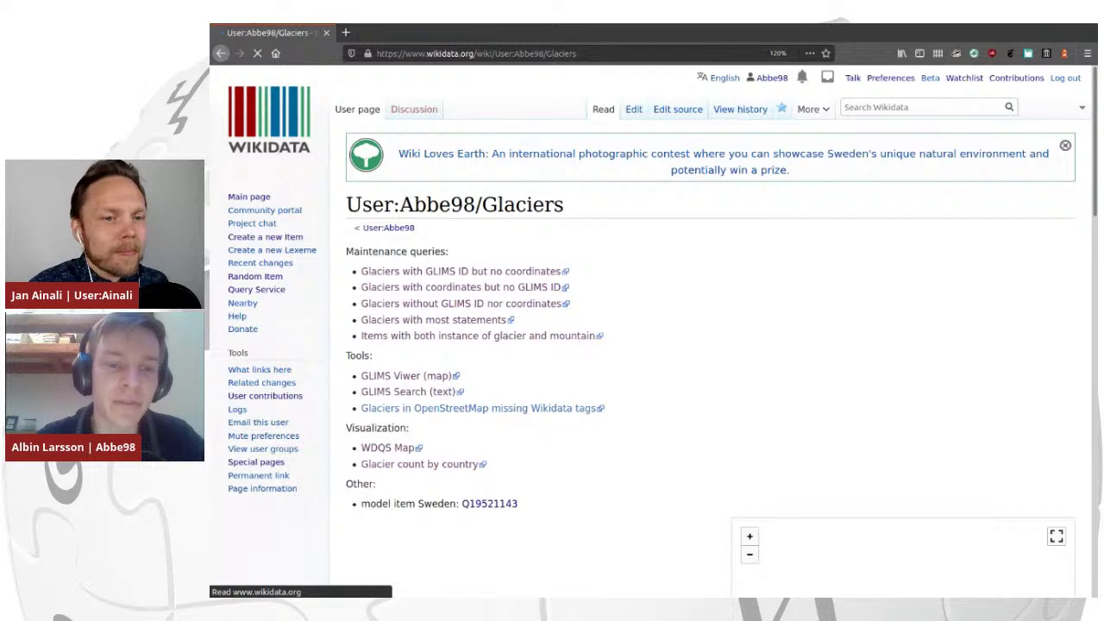
{"action": "left_click_drag", "start_coordinate": [451, 251], "coordinate": [346, 251]}
{"action": "left_click", "coordinate": [397, 252]}
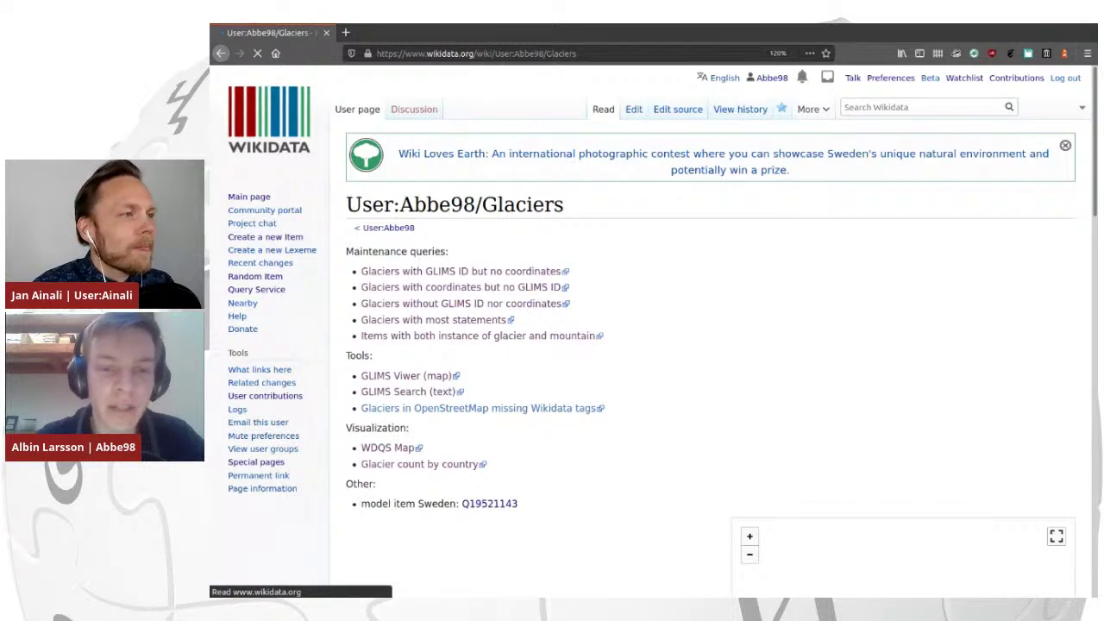
{"action": "scroll", "coordinate": [707, 345], "scroll_direction": "down", "scroll_amount": 3}
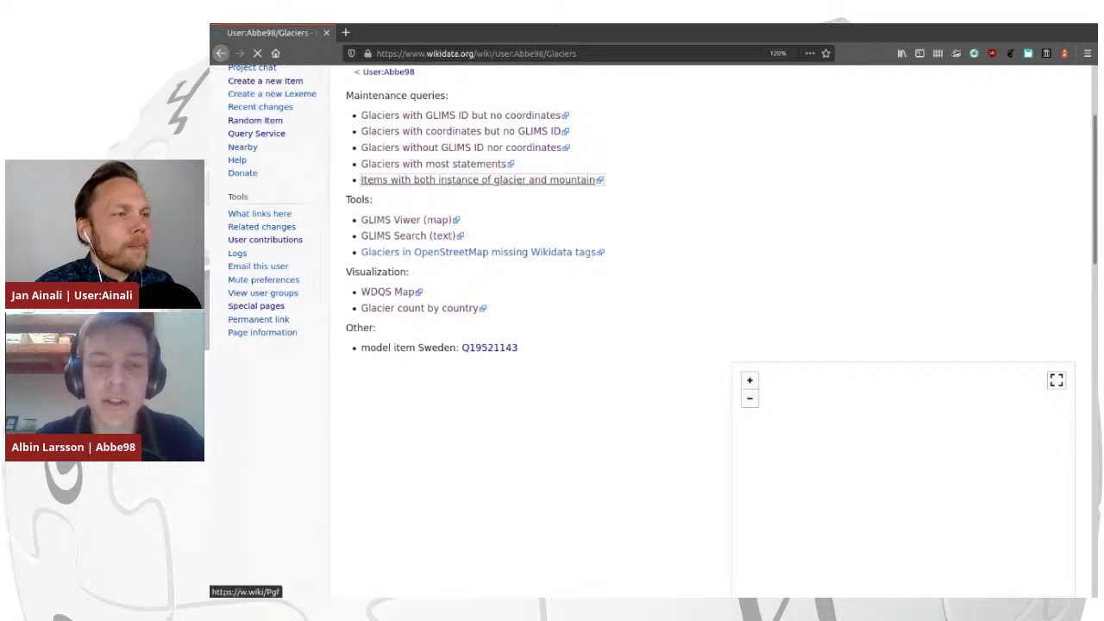
Open the maintenance query for items with both instance of glacier and mountain in the Query Service, and run it to show the result map.
{"action": "middle_click", "coordinate": [479, 179]}
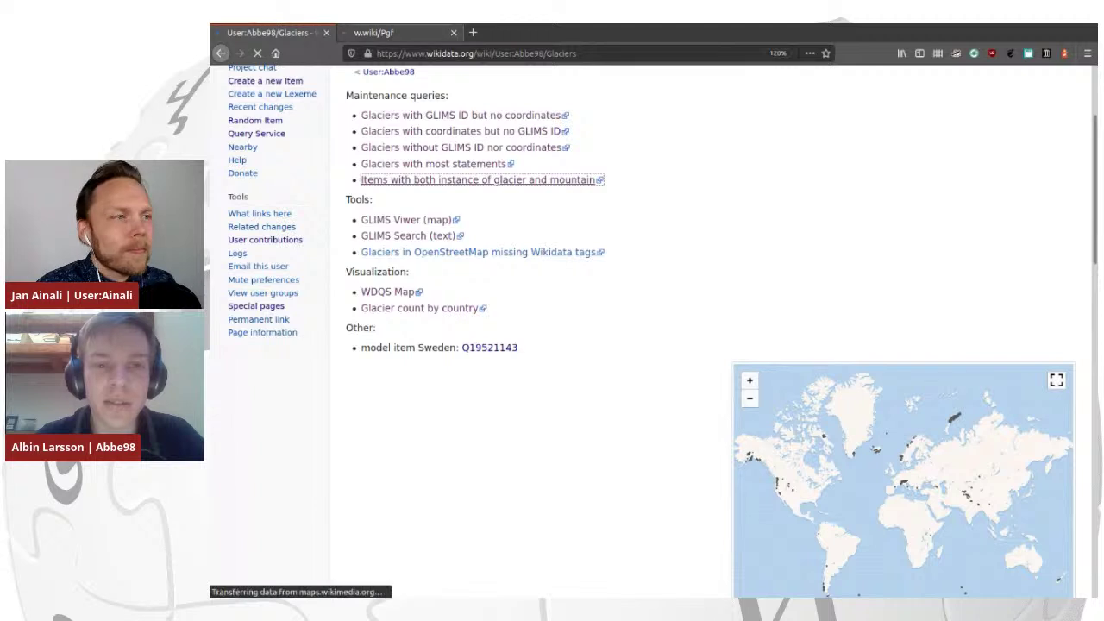
{"action": "key", "text": "ctrl+Tab"}
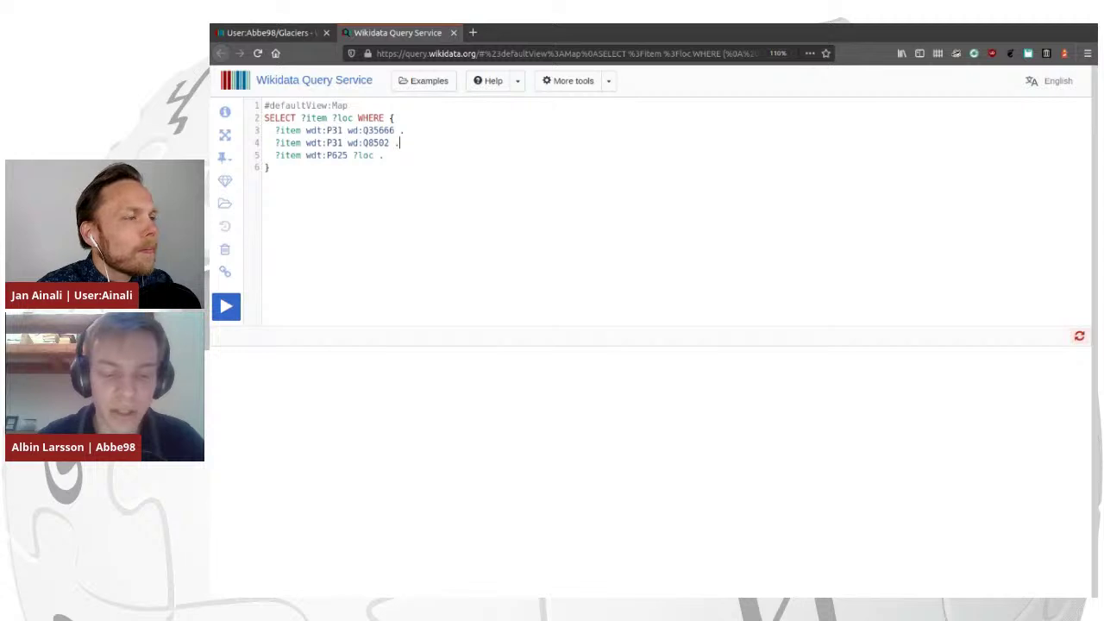
{"action": "key", "text": "ctrl+plus"}
{"action": "key", "text": "ctrl+plus"}
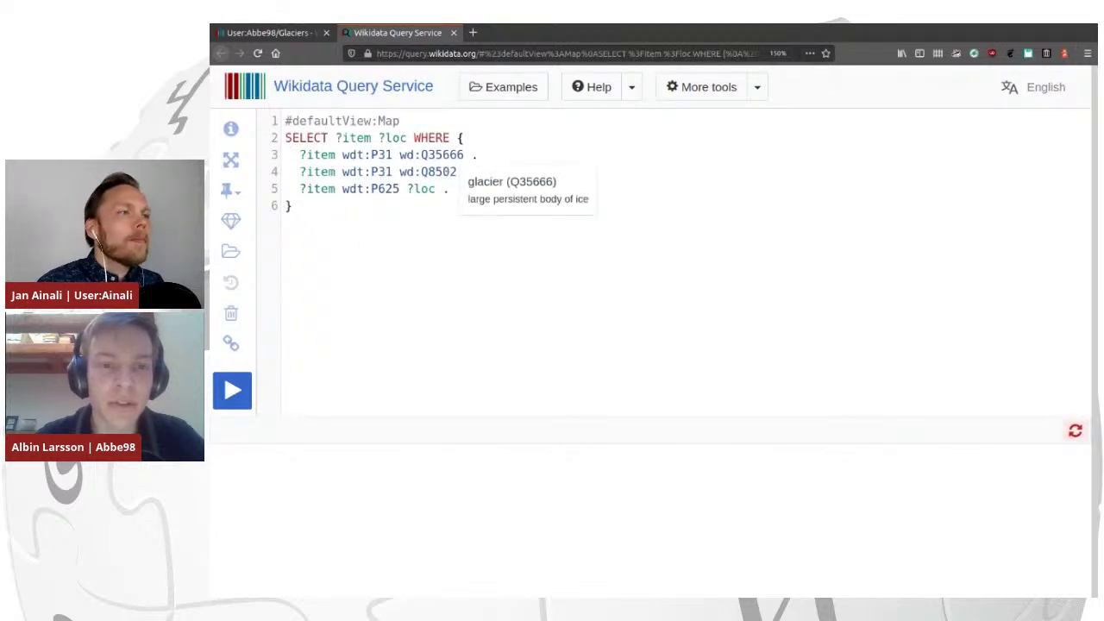
{"action": "left_click", "coordinate": [400, 120]}
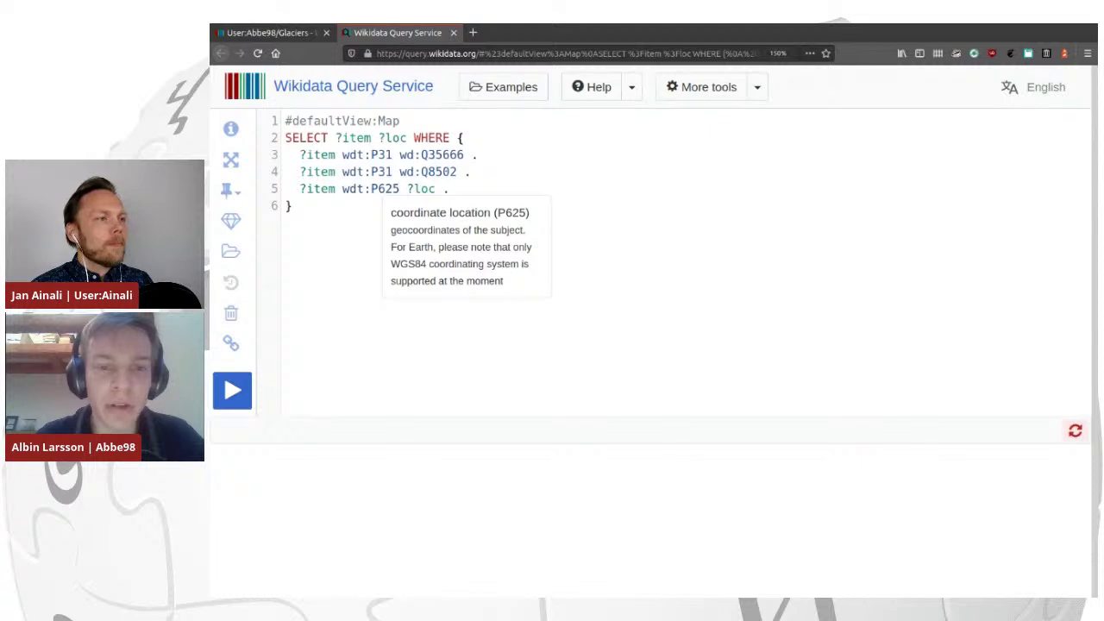
{"action": "key", "text": "ctrl+Return"}
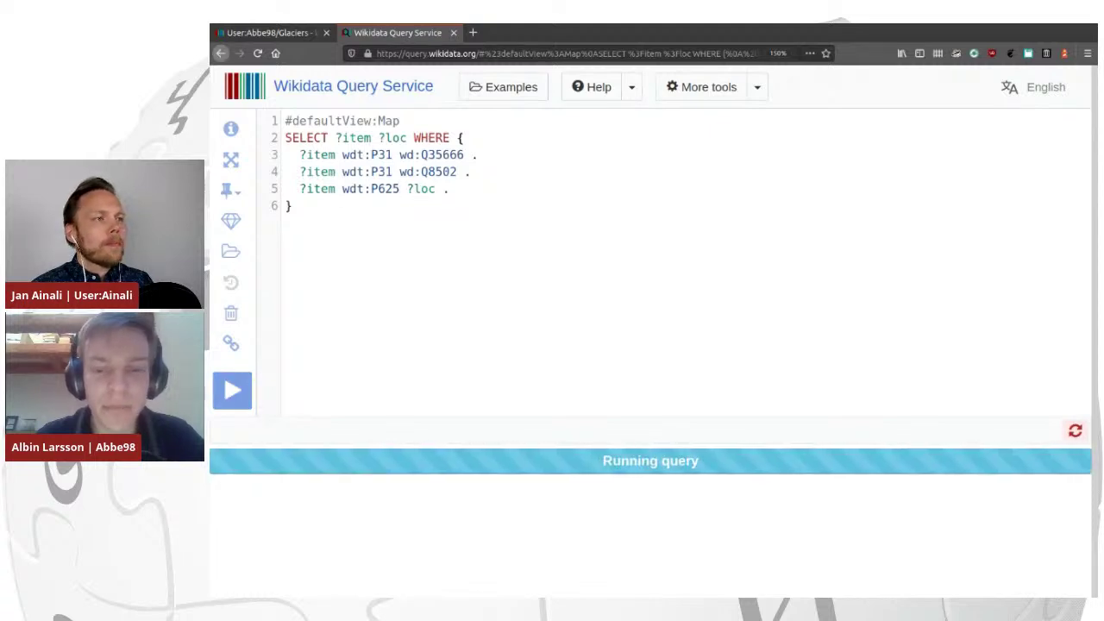
{"action": "scroll", "coordinate": [650, 331], "scroll_direction": "down", "scroll_amount": 3}
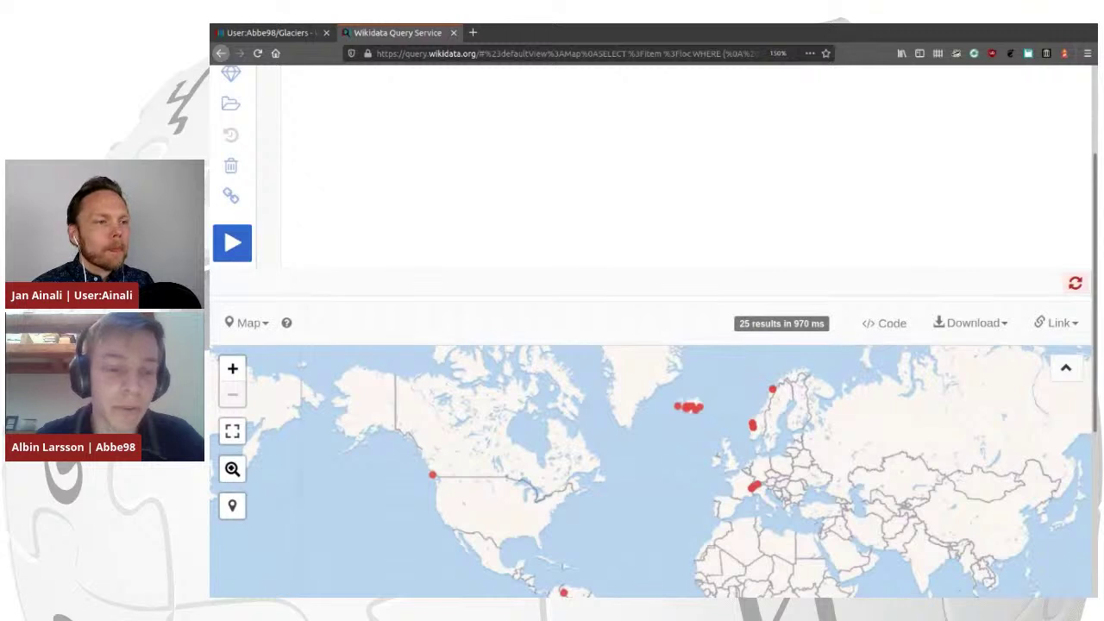
{"action": "scroll", "coordinate": [650, 332], "scroll_direction": "down", "scroll_amount": 2}
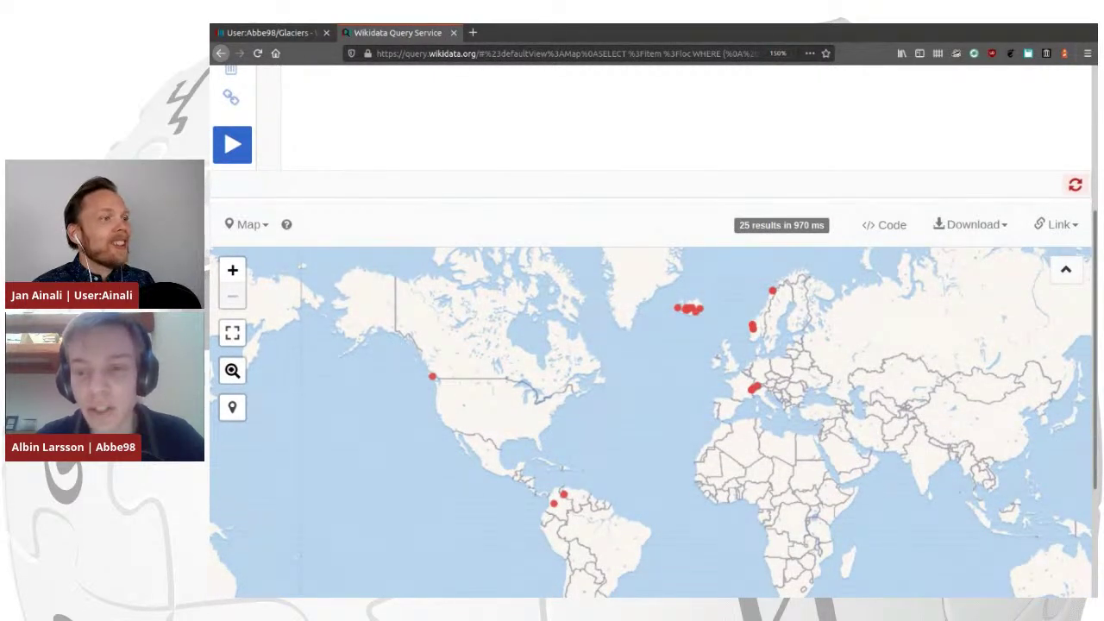
Locate the result point on Norway's northern coast on the map and open its item, Helldalisen (Q11250377), separately.
{"action": "left_click_drag", "start_coordinate": [673, 397], "coordinate": [580, 433]}
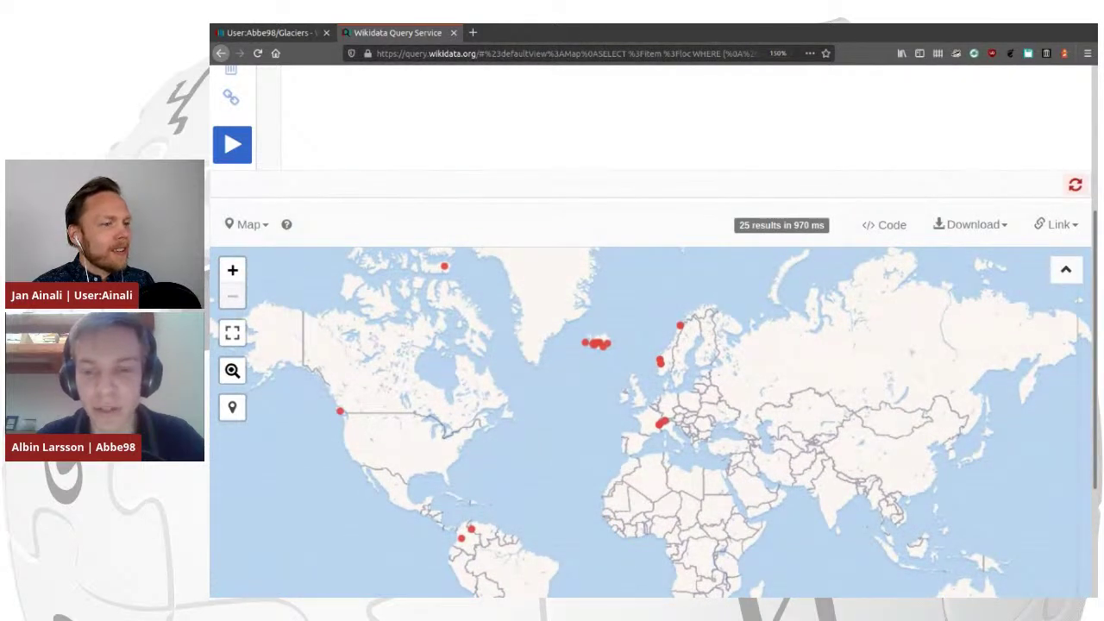
{"action": "left_click_drag", "start_coordinate": [595, 433], "coordinate": [608, 392]}
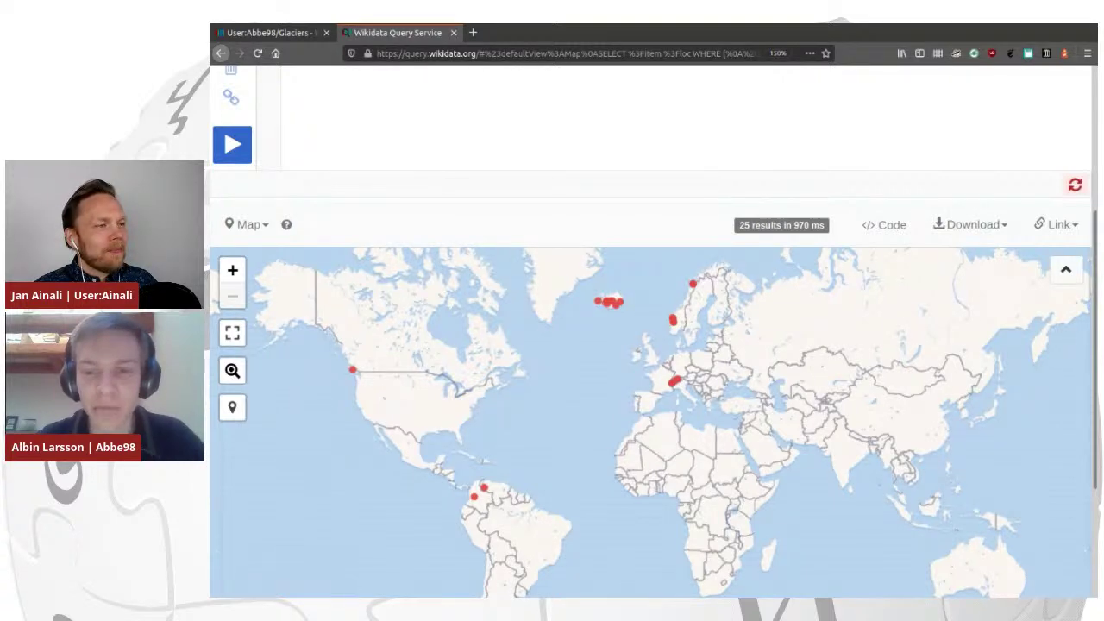
{"action": "scroll", "coordinate": [695, 294], "scroll_direction": "up", "scroll_amount": 3}
{"action": "scroll", "coordinate": [696, 295], "scroll_direction": "up", "scroll_amount": 3}
{"action": "left_click_drag", "start_coordinate": [695, 295], "coordinate": [643, 553]}
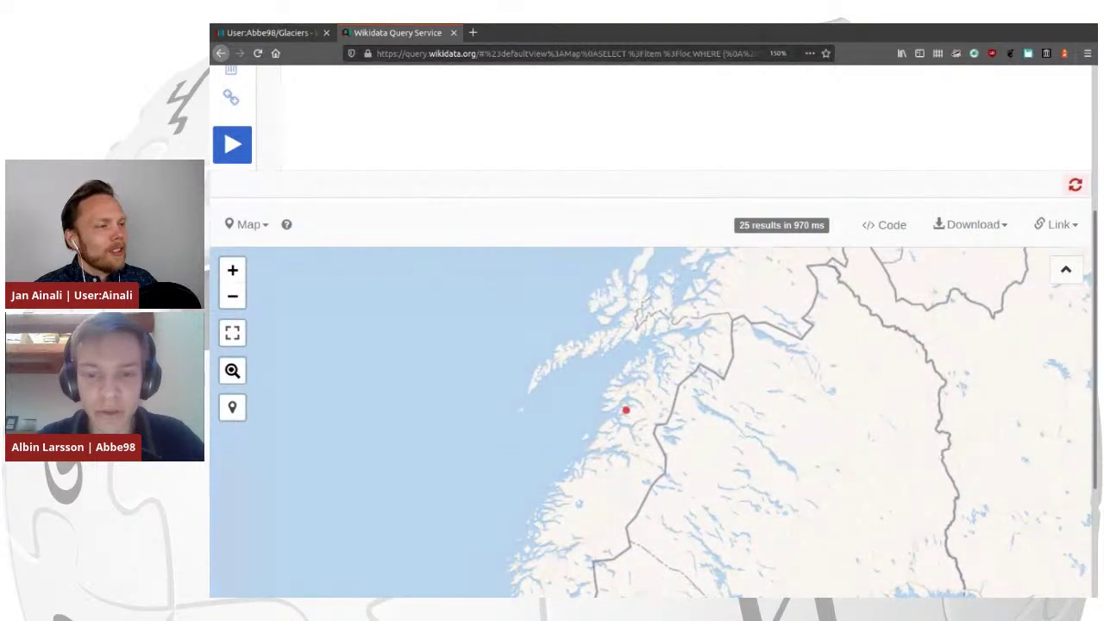
{"action": "left_click", "coordinate": [626, 410]}
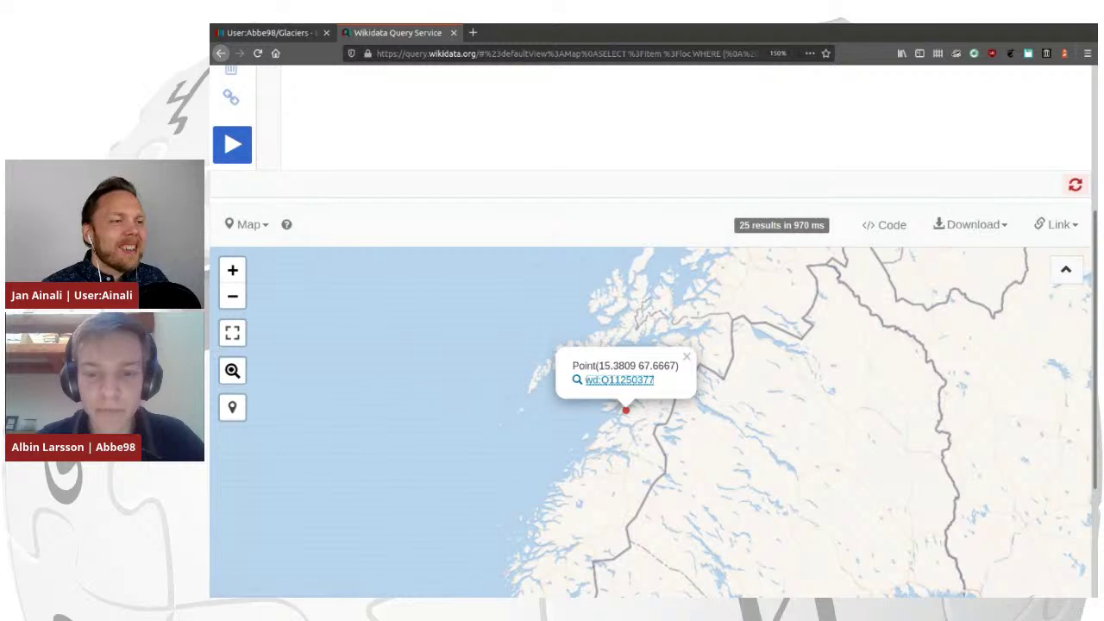
{"action": "middle_click", "coordinate": [619, 379]}
{"action": "left_click", "coordinate": [686, 356]}
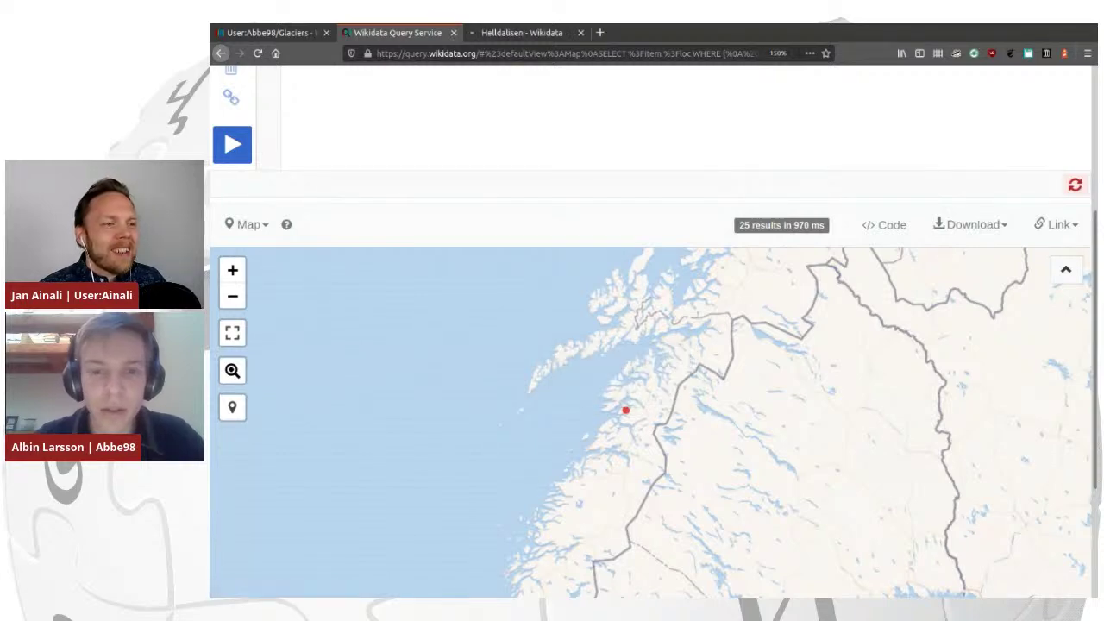
{"action": "left_click", "coordinate": [522, 33]}
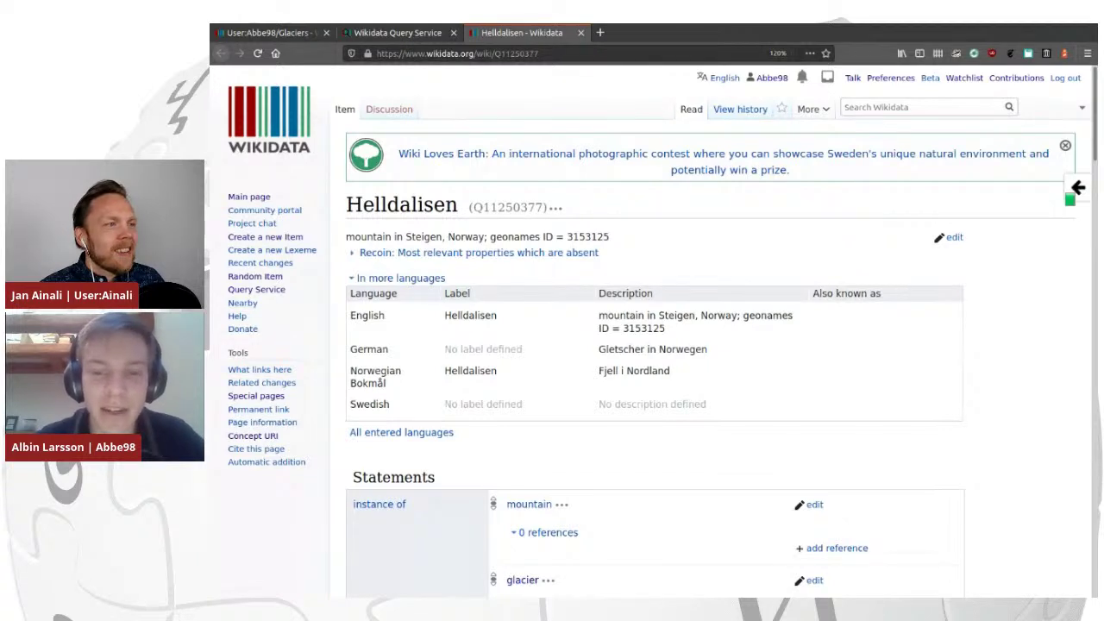
Review Helldalisen's labels and descriptions and its instance of, image, country and administrative territorial entity statements.
{"action": "scroll", "coordinate": [656, 345], "scroll_direction": "down", "scroll_amount": 3}
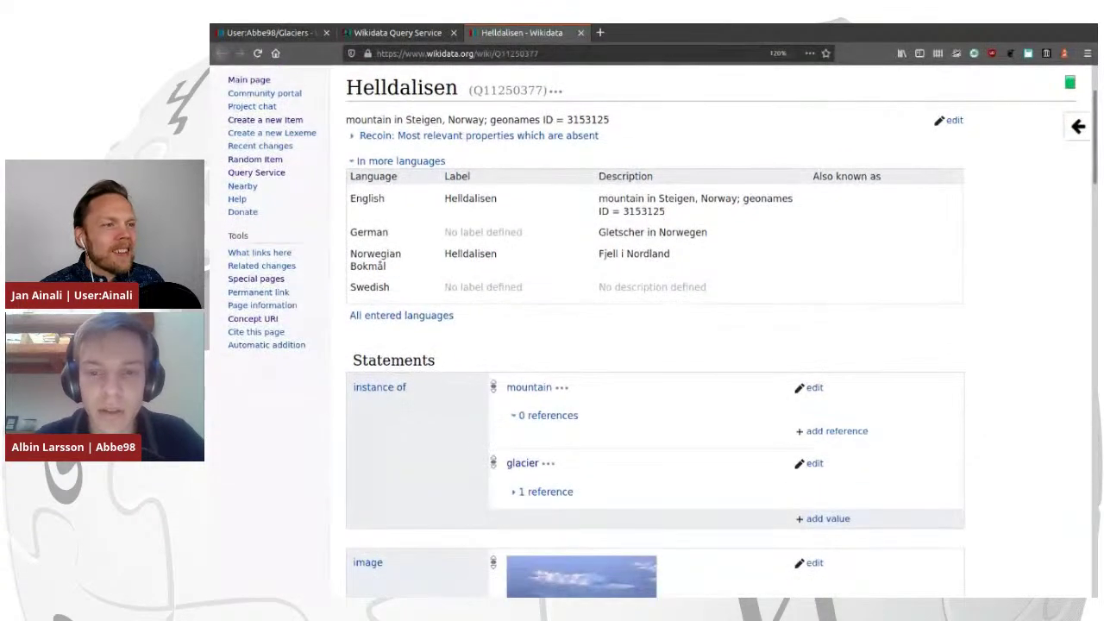
{"action": "double_click", "coordinate": [470, 199]}
{"action": "left_click", "coordinate": [470, 198]}
{"action": "scroll", "coordinate": [656, 345], "scroll_direction": "down", "scroll_amount": 6}
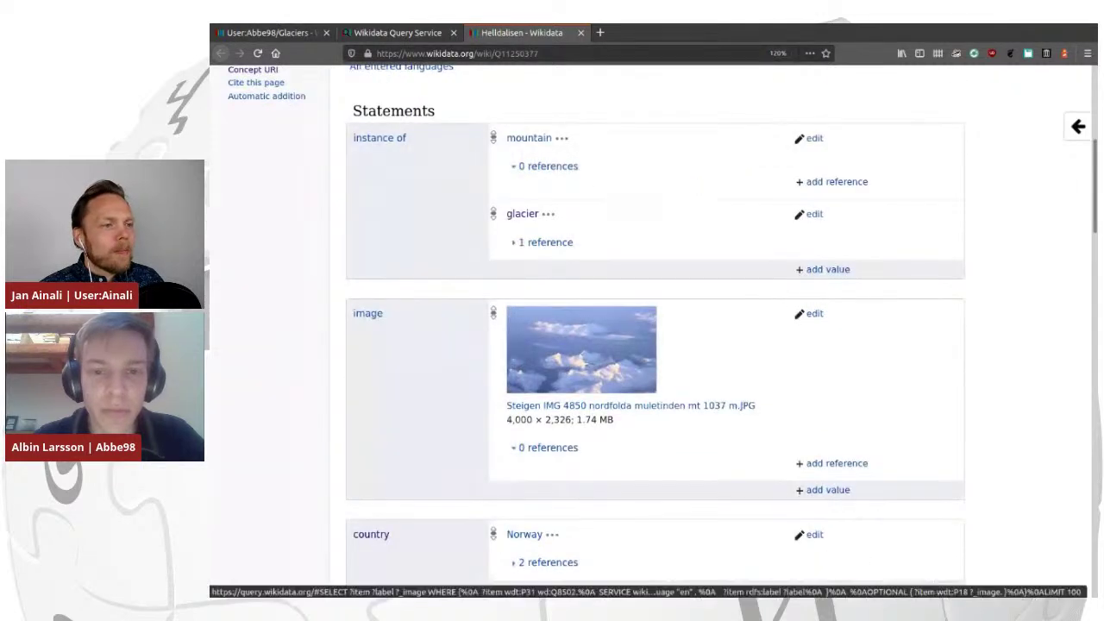
{"action": "scroll", "coordinate": [630, 212], "scroll_direction": "down", "scroll_amount": 5}
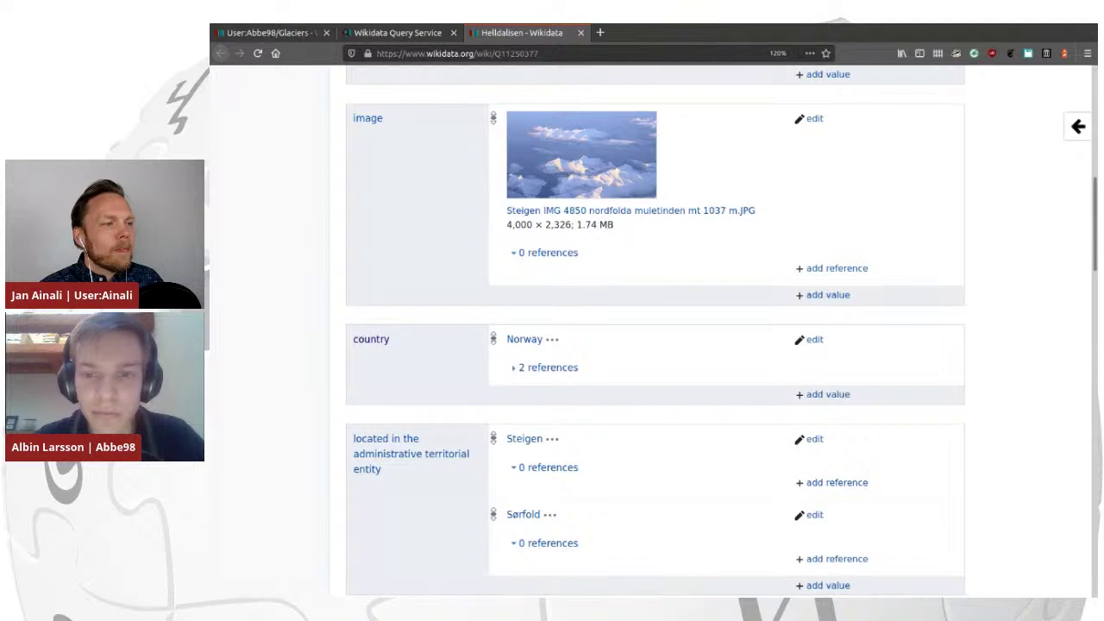
{"action": "scroll", "coordinate": [655, 345], "scroll_direction": "down", "scroll_amount": 3}
{"action": "scroll", "coordinate": [655, 344], "scroll_direction": "down", "scroll_amount": 6}
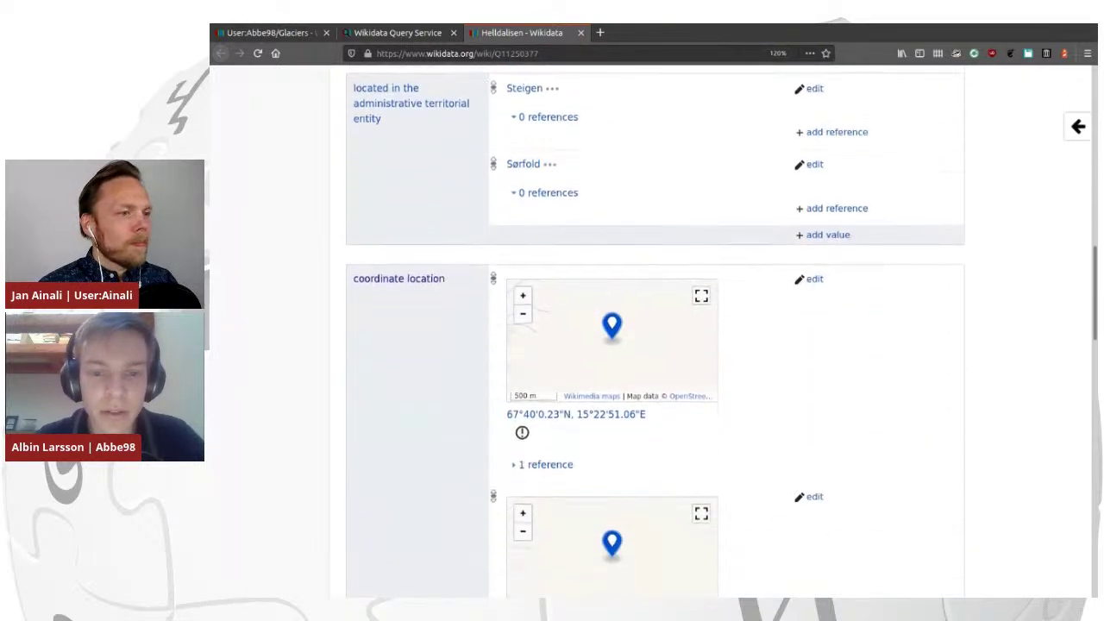
{"action": "scroll", "coordinate": [656, 345], "scroll_direction": "up", "scroll_amount": 5}
{"action": "left_click_drag", "start_coordinate": [587, 390], "coordinate": [604, 69]}
{"action": "left_click", "coordinate": [603, 69]}
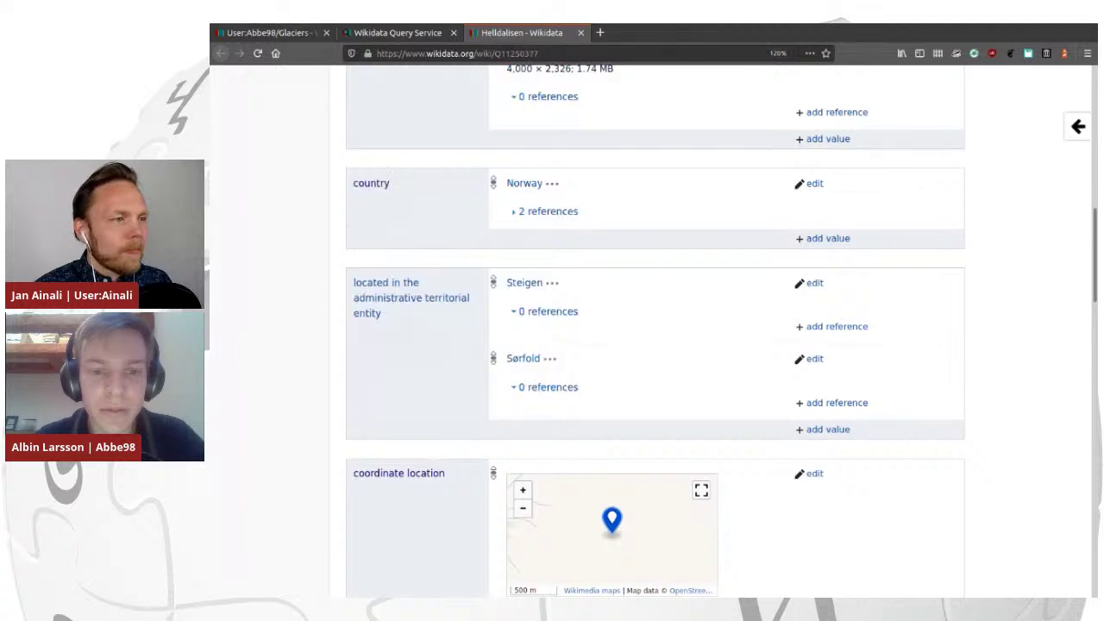
{"action": "mouse_move", "coordinate": [353, 293]}
{"action": "left_mouse_down"}
{"action": "mouse_move", "coordinate": [470, 315]}
{"action": "mouse_move", "coordinate": [352, 278]}
{"action": "left_mouse_up"}
{"action": "left_click", "coordinate": [414, 345]}
{"action": "left_click", "coordinate": [414, 345]}
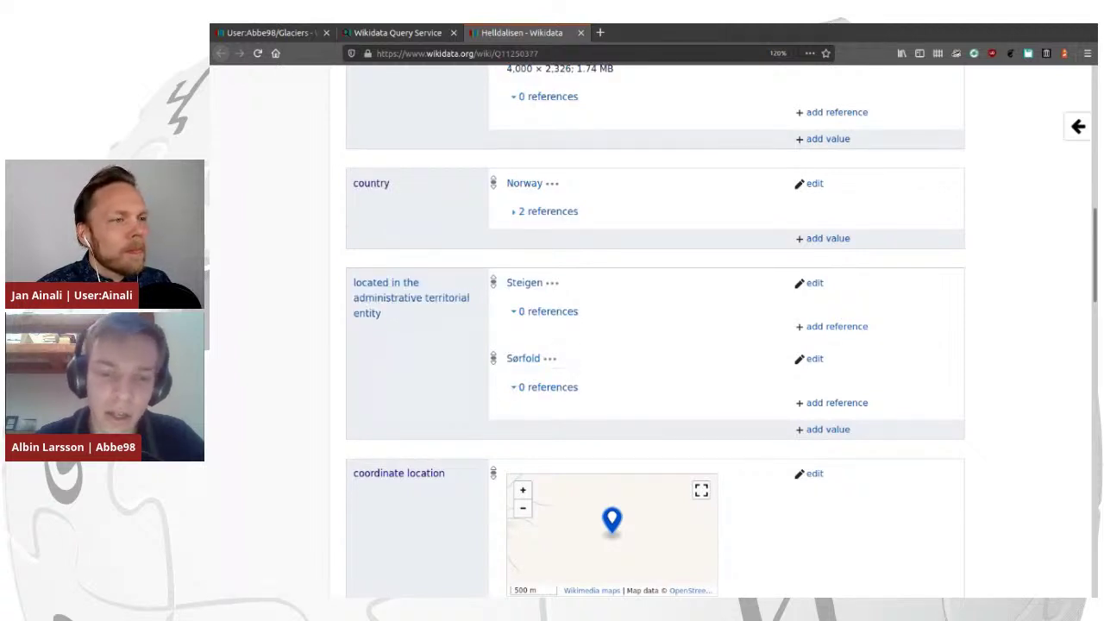
Show the reference of the first coordinate location and compare both coordinates, along with the topographic isolation and prominence statements.
{"action": "scroll", "coordinate": [526, 358], "scroll_direction": "down", "scroll_amount": 6}
{"action": "scroll", "coordinate": [655, 345], "scroll_direction": "down", "scroll_amount": 5}
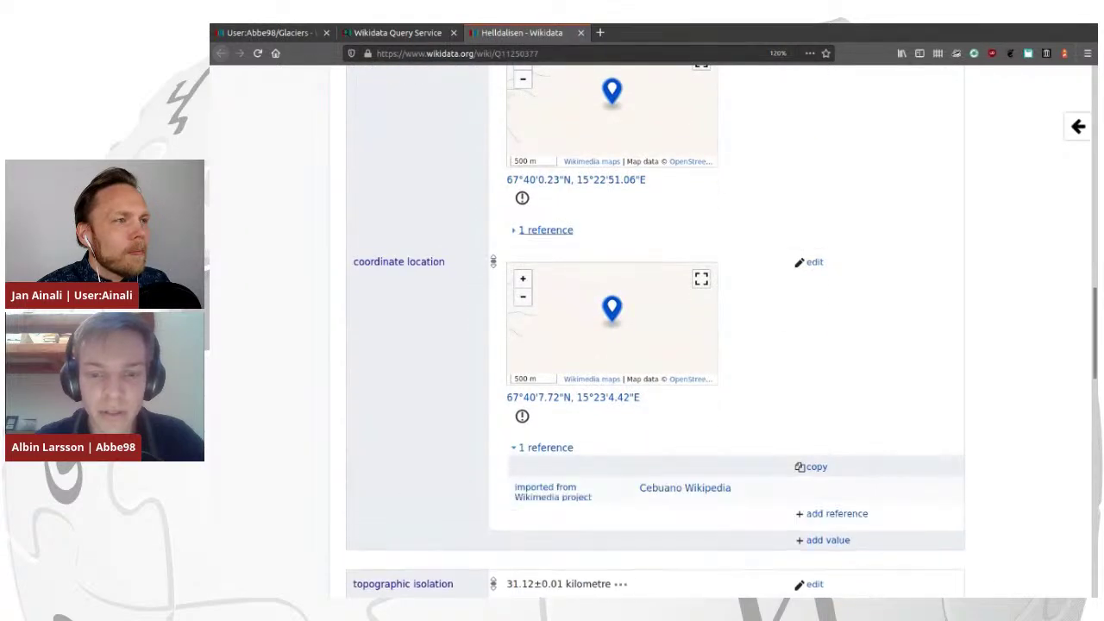
{"action": "left_click", "coordinate": [545, 229]}
{"action": "scroll", "coordinate": [656, 345], "scroll_direction": "down", "scroll_amount": 3}
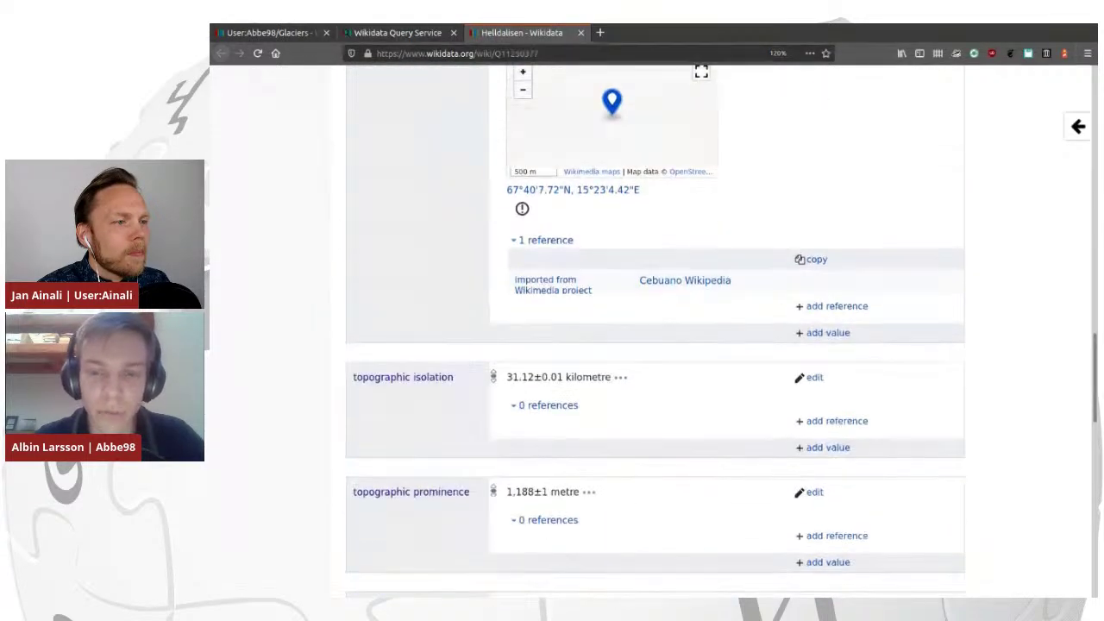
{"action": "scroll", "coordinate": [656, 345], "scroll_direction": "up", "scroll_amount": 4}
{"action": "scroll", "coordinate": [655, 345], "scroll_direction": "down", "scroll_amount": 4}
{"action": "scroll", "coordinate": [655, 345], "scroll_direction": "down", "scroll_amount": 2}
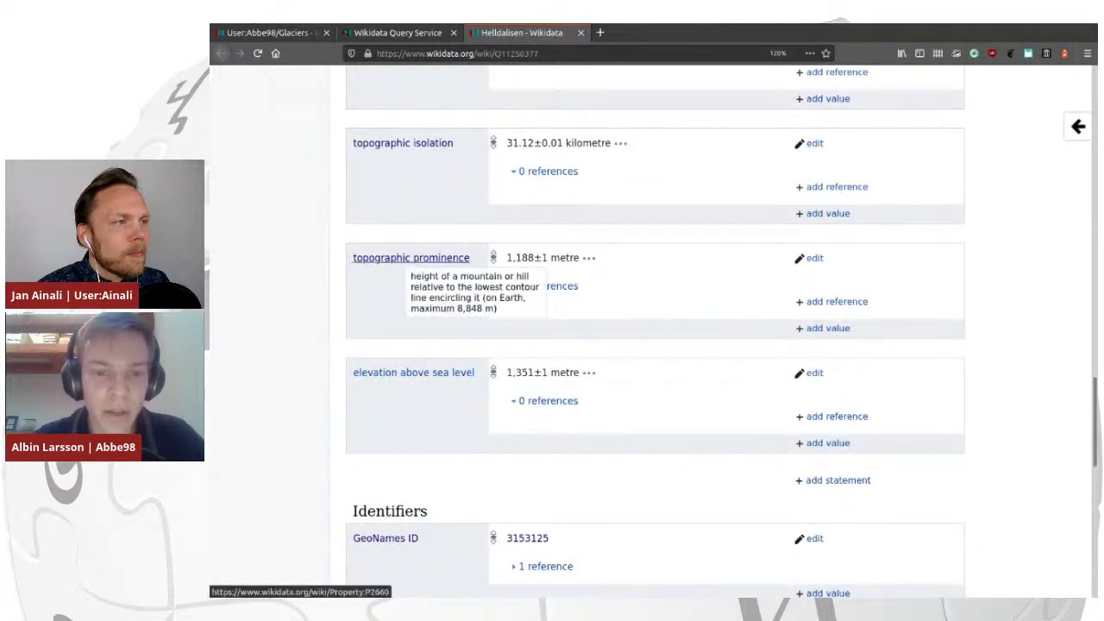
Examine the elevation statement and the GeoNames ID, GLIMS ID and SSR place name number identifiers.
{"action": "scroll", "coordinate": [655, 345], "scroll_direction": "down", "scroll_amount": 3}
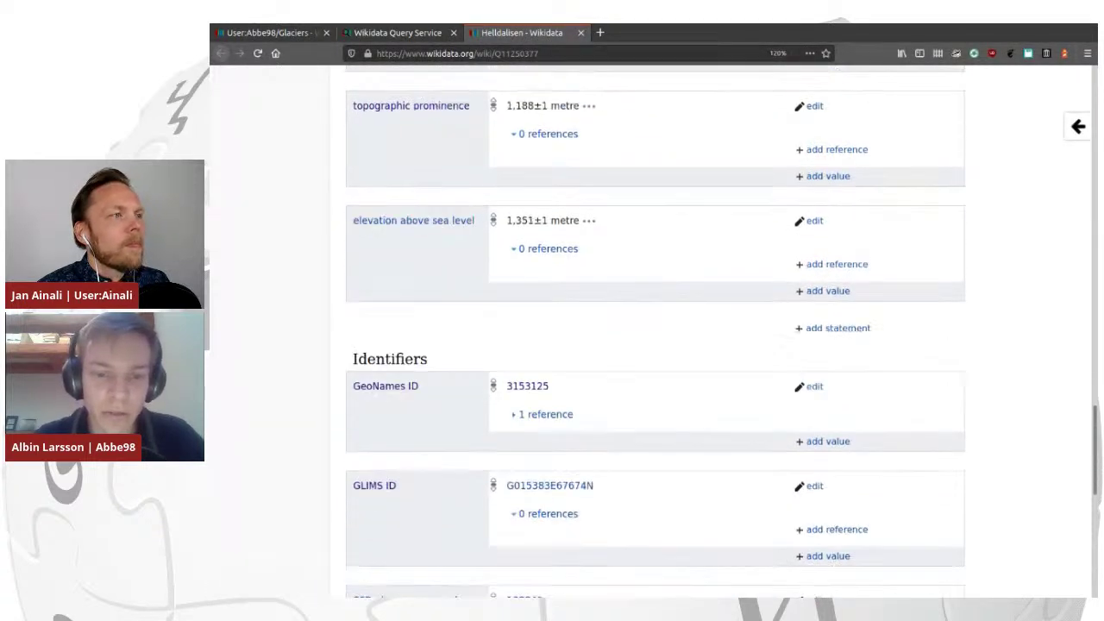
{"action": "scroll", "coordinate": [656, 345], "scroll_direction": "down", "scroll_amount": 1}
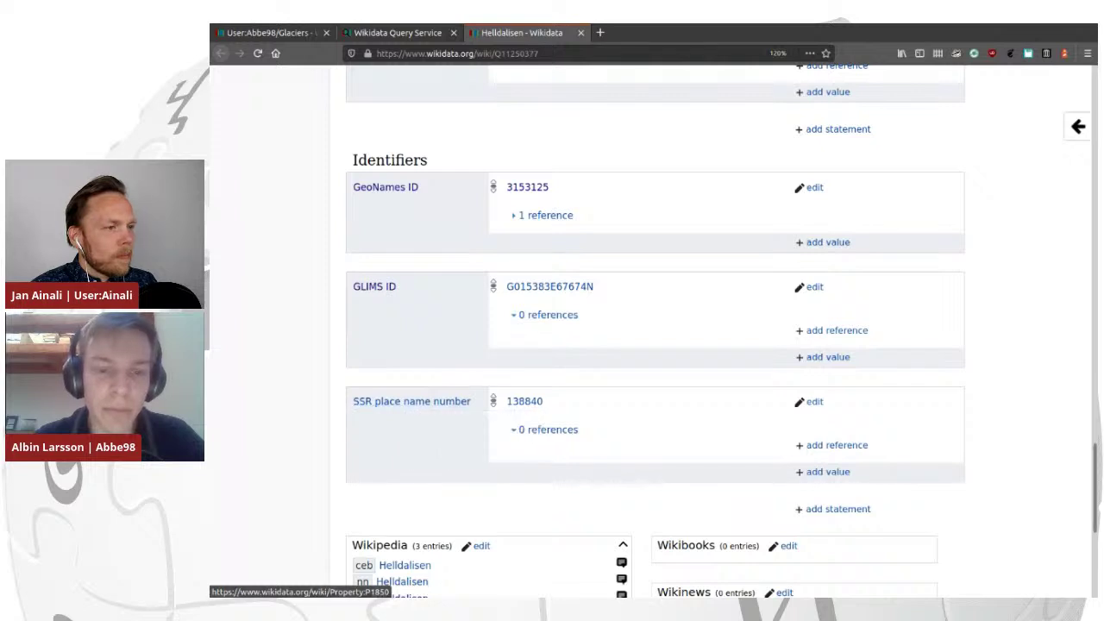
{"action": "left_click", "coordinate": [411, 401]}
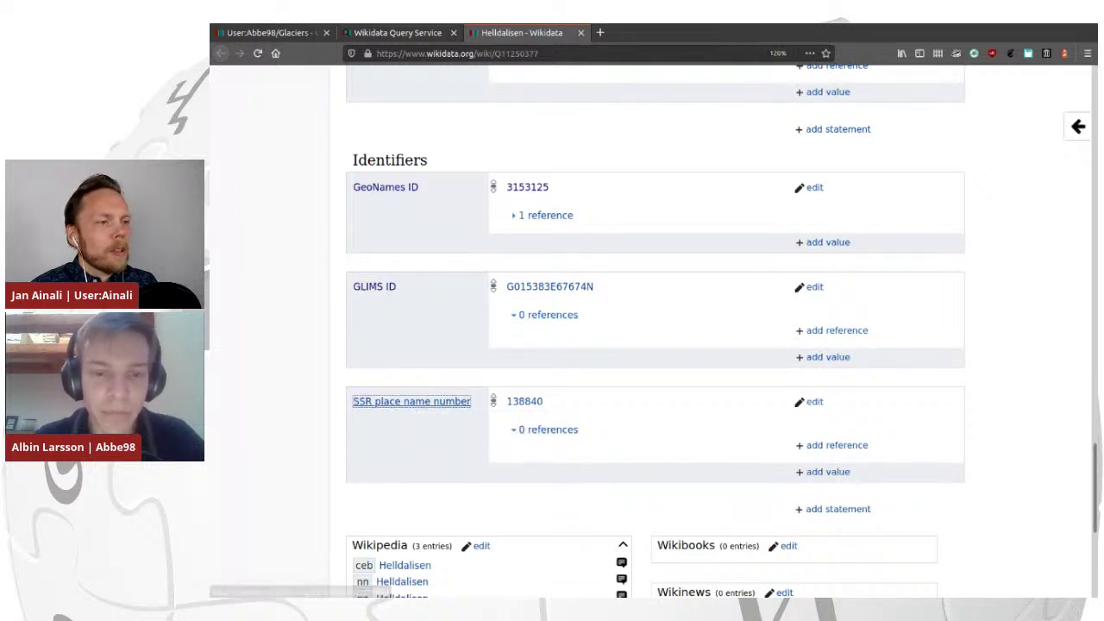
{"action": "mouse_move", "coordinate": [350, 285]}
{"action": "left_mouse_down"}
{"action": "mouse_move", "coordinate": [347, 268]}
{"action": "mouse_move", "coordinate": [362, 286]}
{"action": "left_mouse_up"}
{"action": "left_click", "coordinate": [365, 298]}
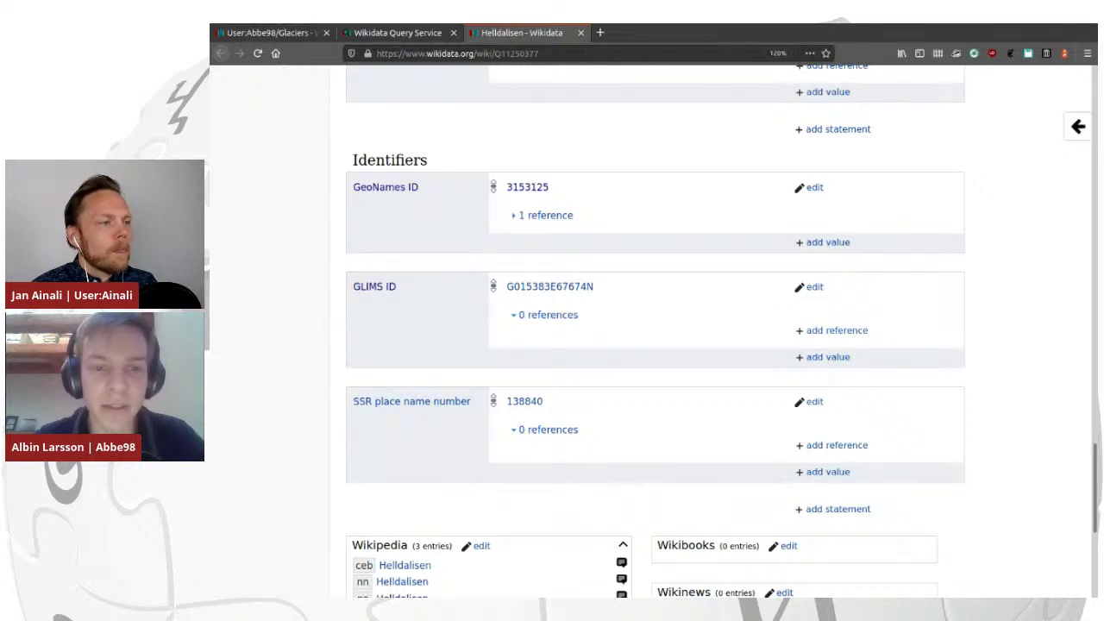
Return to the instance of statements and show the reference behind the glacier value.
{"action": "scroll", "coordinate": [655, 345], "scroll_direction": "up", "scroll_amount": 15}
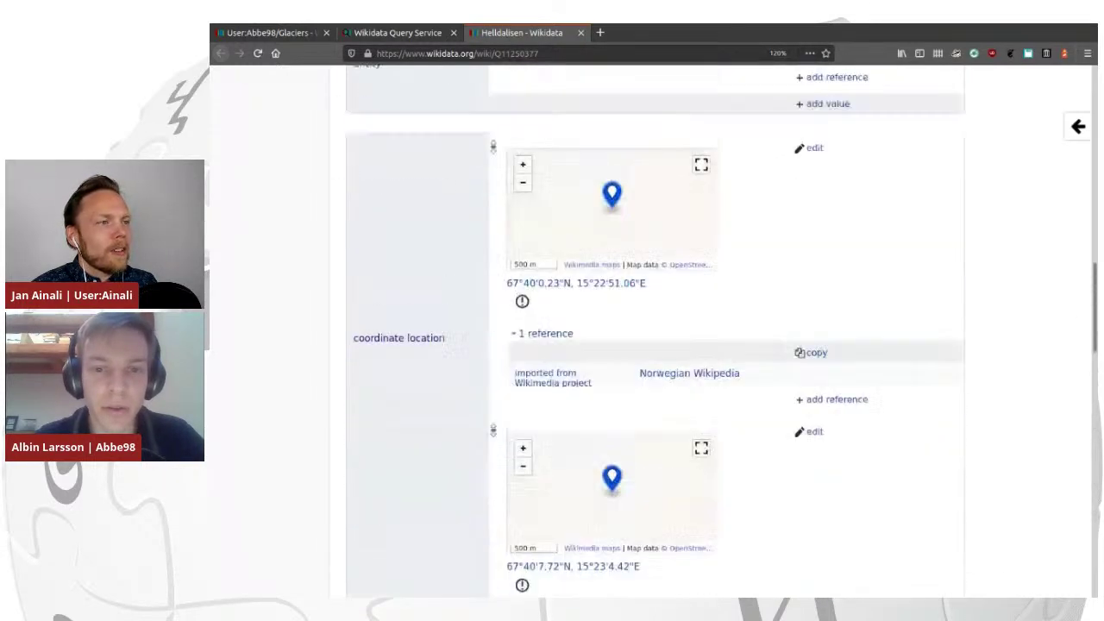
{"action": "scroll", "coordinate": [655, 345], "scroll_direction": "up", "scroll_amount": 6}
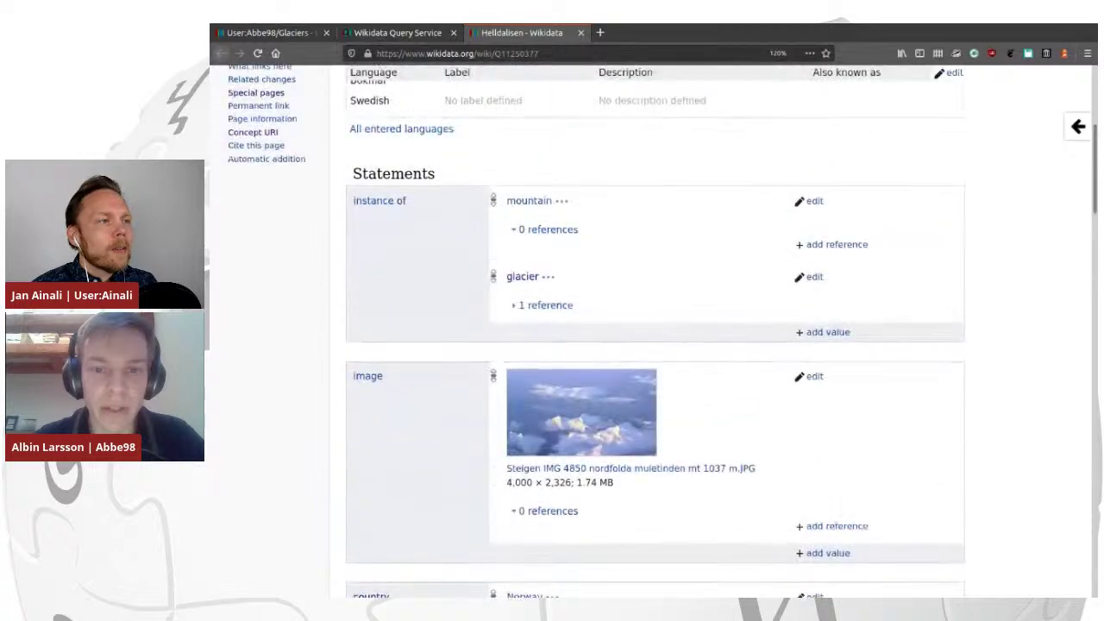
{"action": "left_click", "coordinate": [543, 305]}
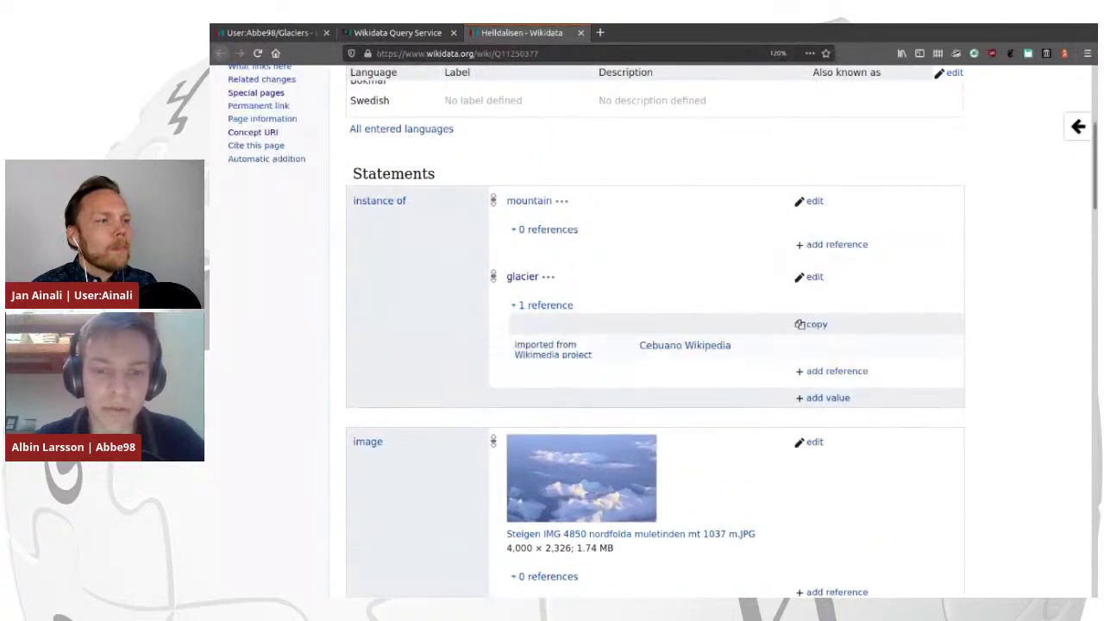
{"action": "scroll", "coordinate": [655, 345], "scroll_direction": "down", "scroll_amount": 15}
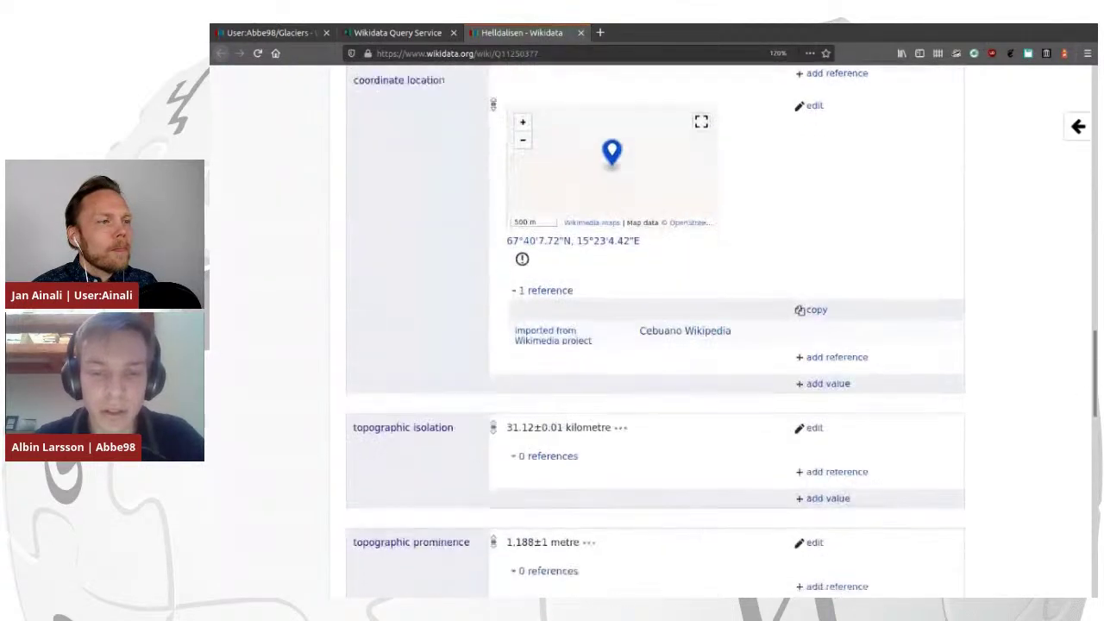
{"action": "scroll", "coordinate": [656, 344], "scroll_direction": "down", "scroll_amount": 3}
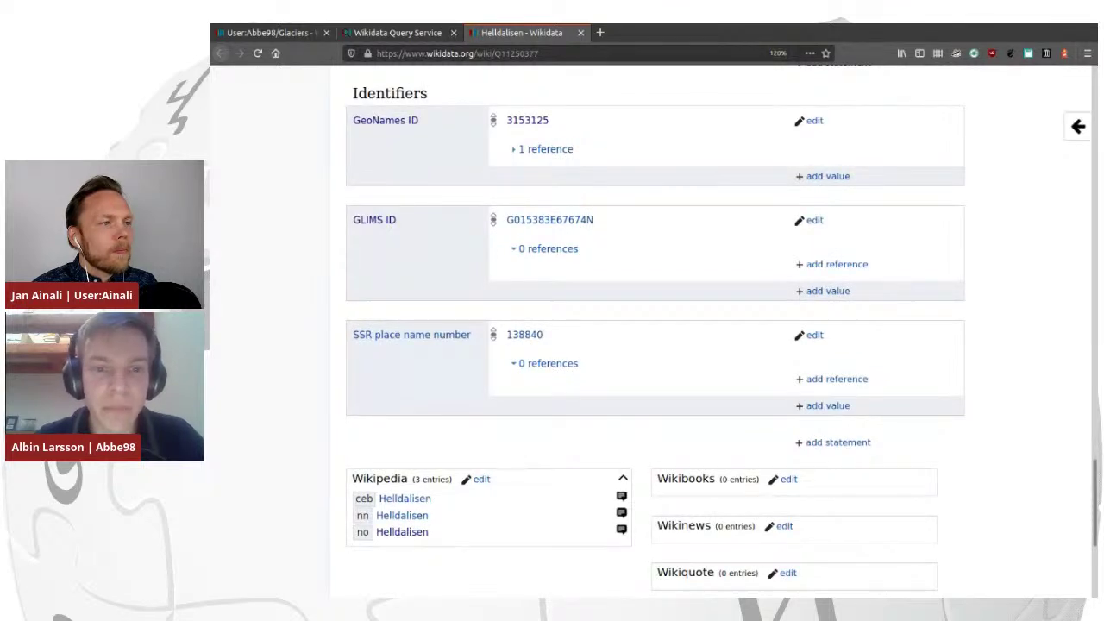
{"action": "left_click", "coordinate": [385, 120]}
{"action": "middle_click", "coordinate": [386, 120]}
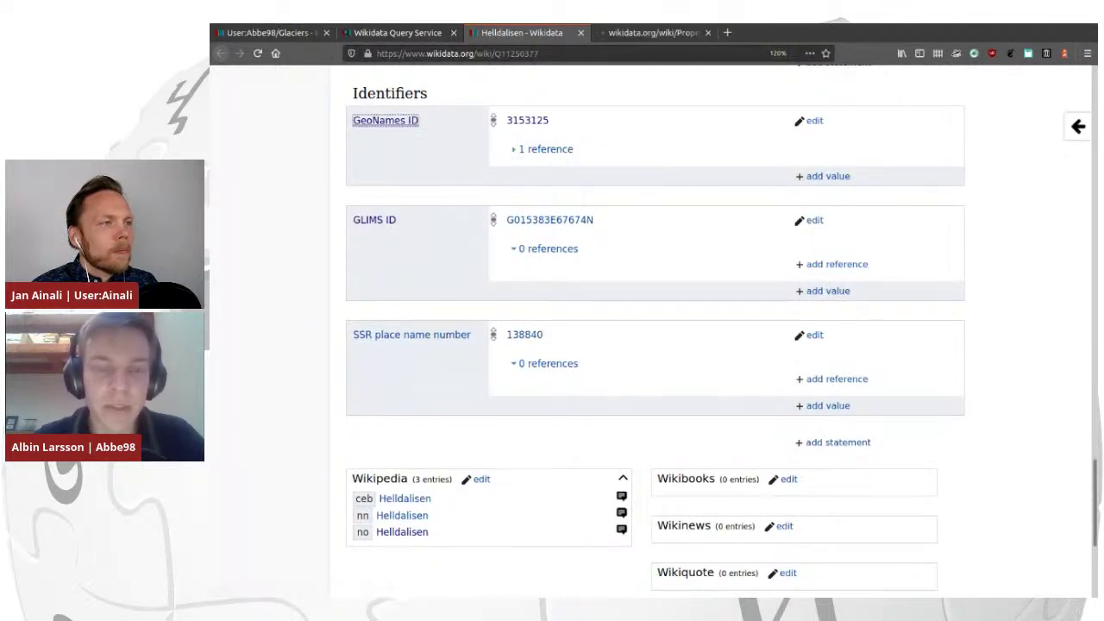
{"action": "key", "text": "ctrl+Tab"}
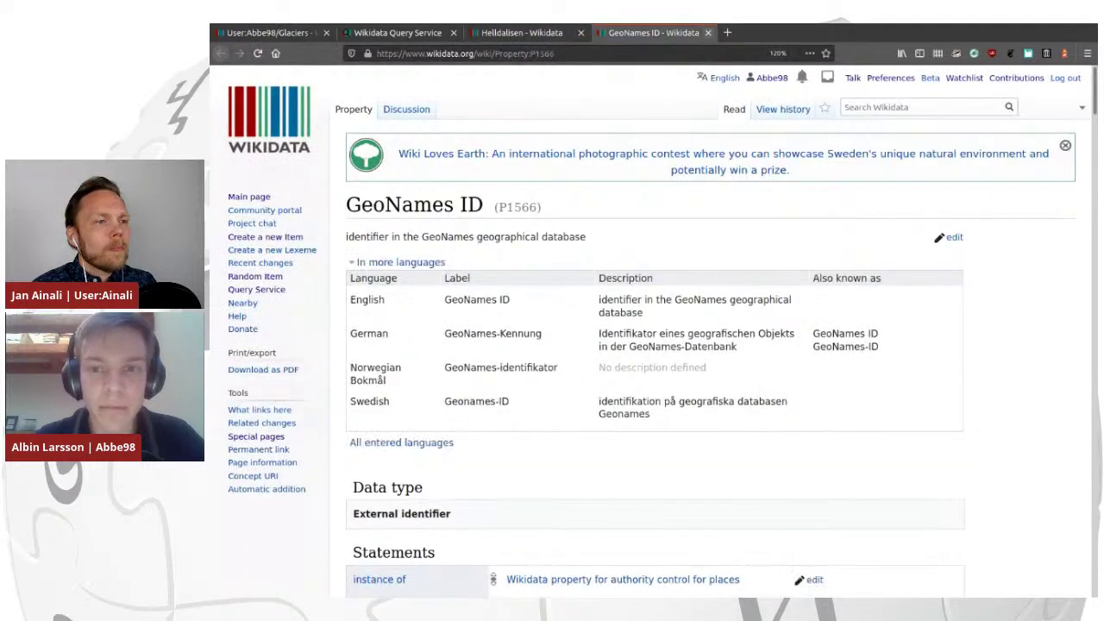
{"action": "left_click", "coordinate": [708, 33]}
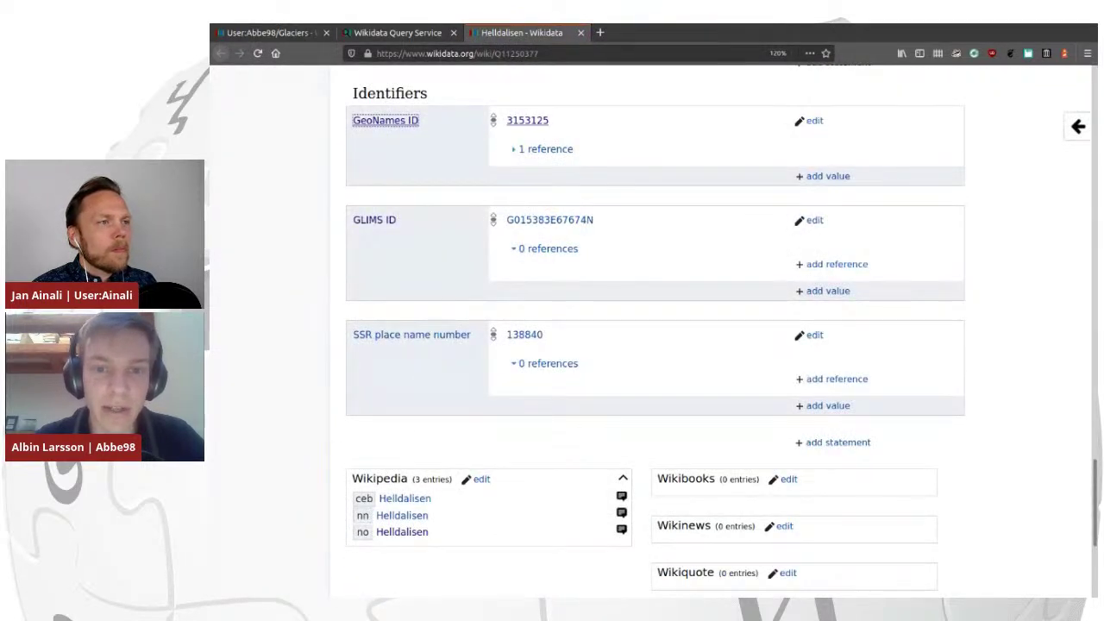
Open the item's GeoNames record 3153125 separately and enlarge the page to 150% to read its feature type.
{"action": "key", "text": "Tab"}
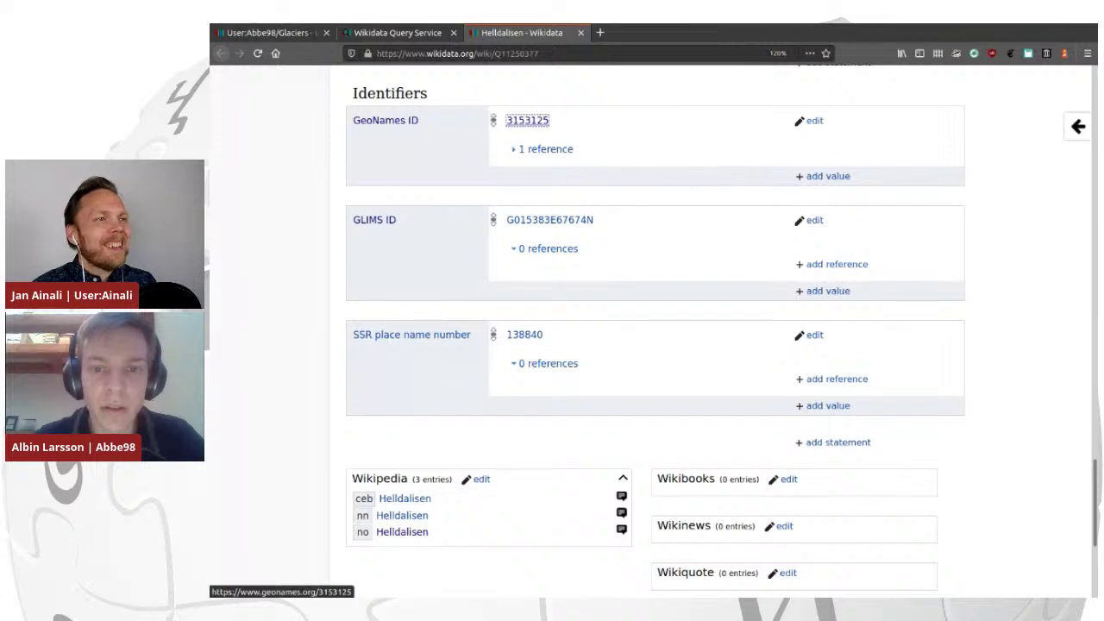
{"action": "key", "text": "ctrl+Return"}
{"action": "key", "text": "ctrl+Tab"}
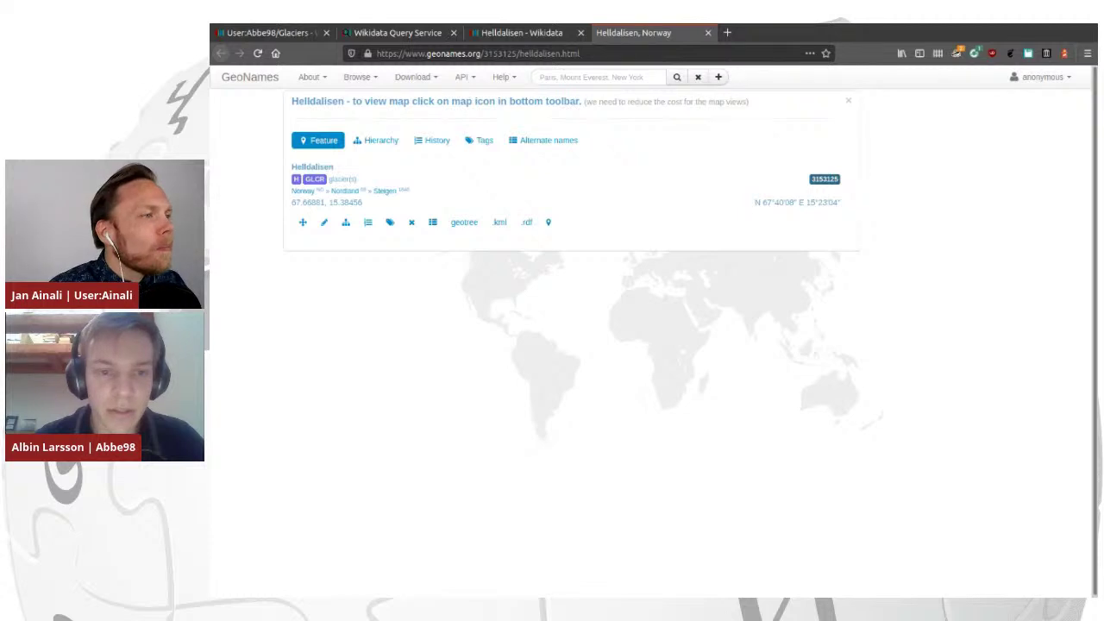
{"action": "key", "text": "ctrl+plus"}
{"action": "key", "text": "ctrl+plus"}
{"action": "key", "text": "ctrl+plus"}
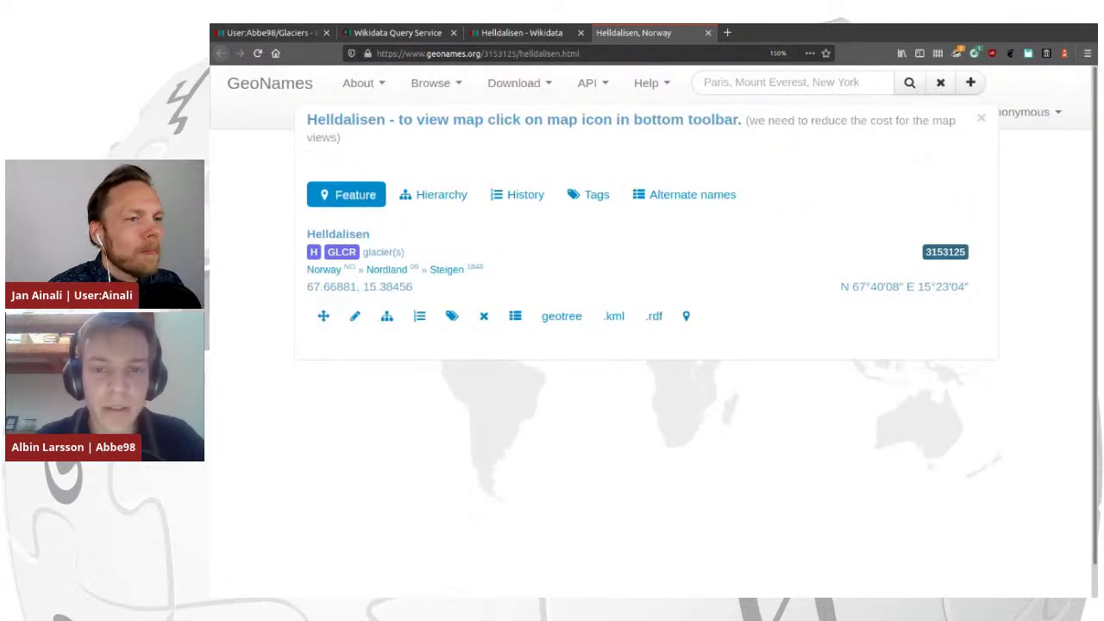
Open the Kartverket fact sheet for SSR place name number 138840, check its Namnetype, and close the sheet.
{"action": "key", "text": "ctrl+Page_Up"}
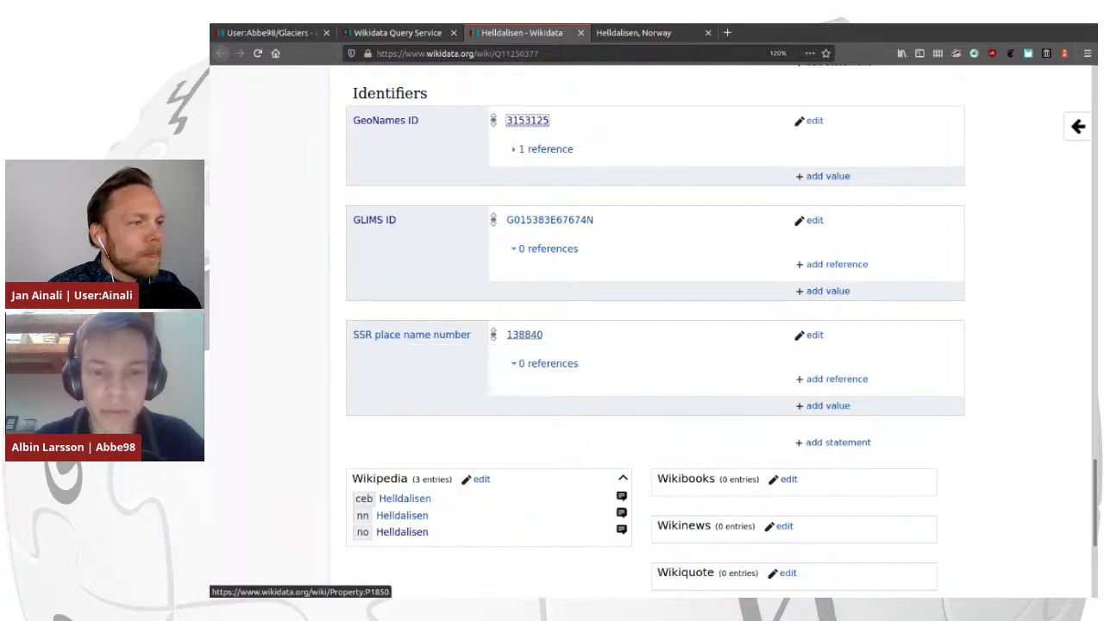
{"action": "middle_click", "coordinate": [524, 334]}
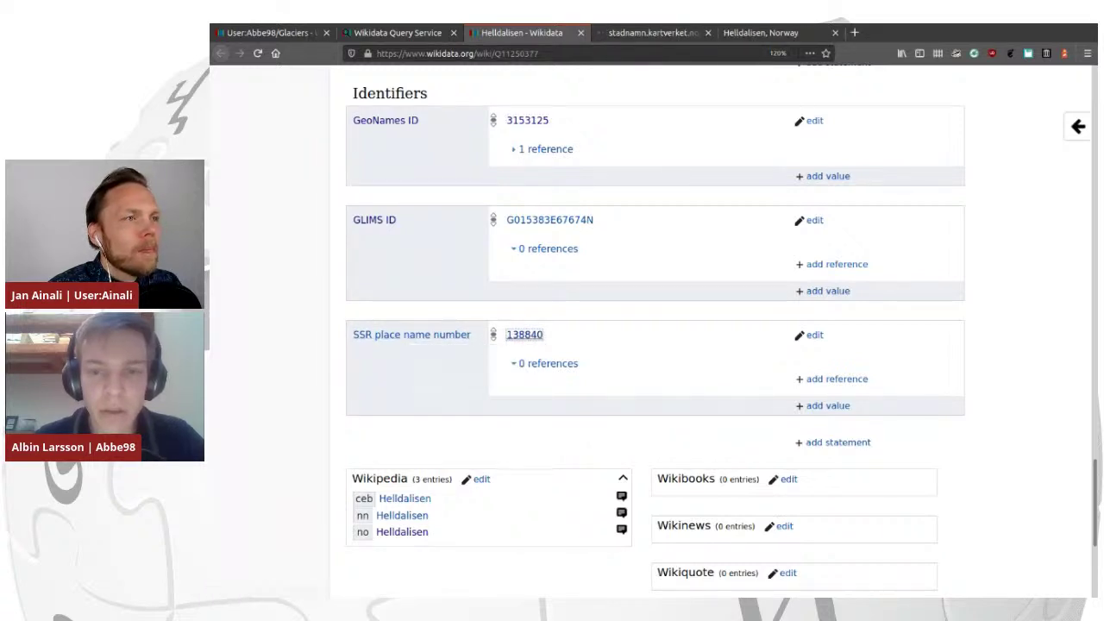
{"action": "left_click", "coordinate": [635, 32]}
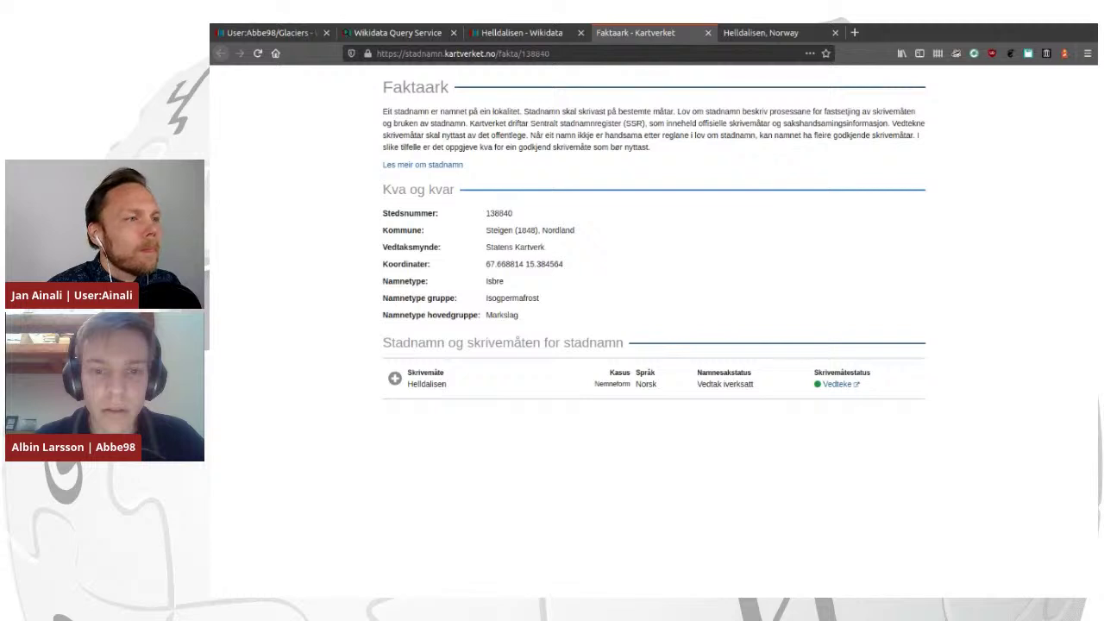
{"action": "left_click_drag", "start_coordinate": [383, 111], "coordinate": [786, 112]}
{"action": "left_click", "coordinate": [825, 112]}
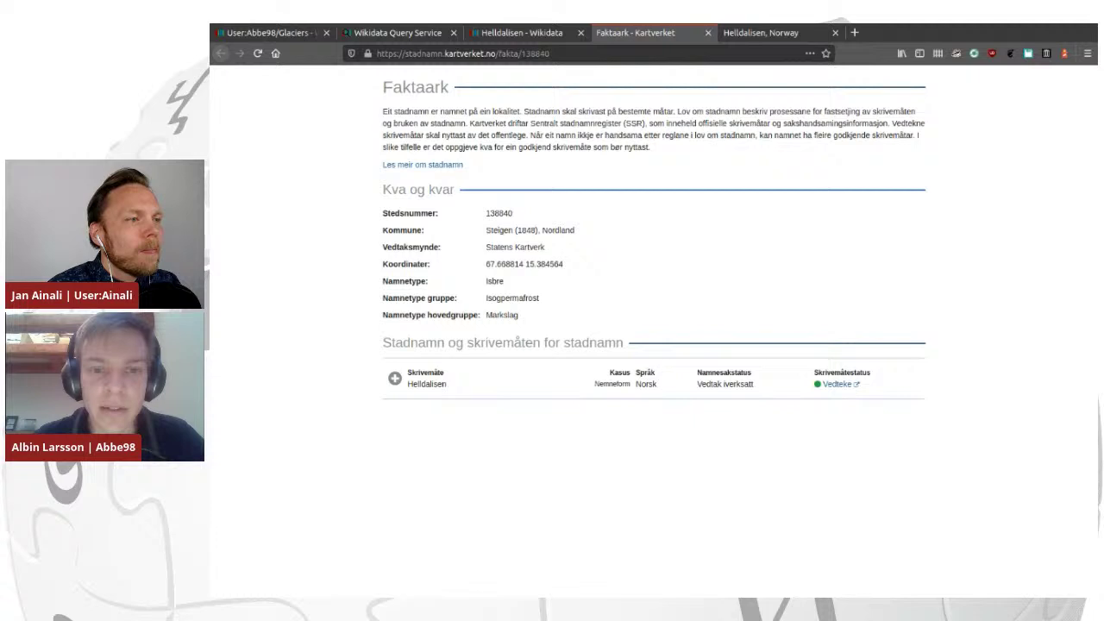
{"action": "double_click", "coordinate": [494, 281]}
{"action": "left_click", "coordinate": [499, 281]}
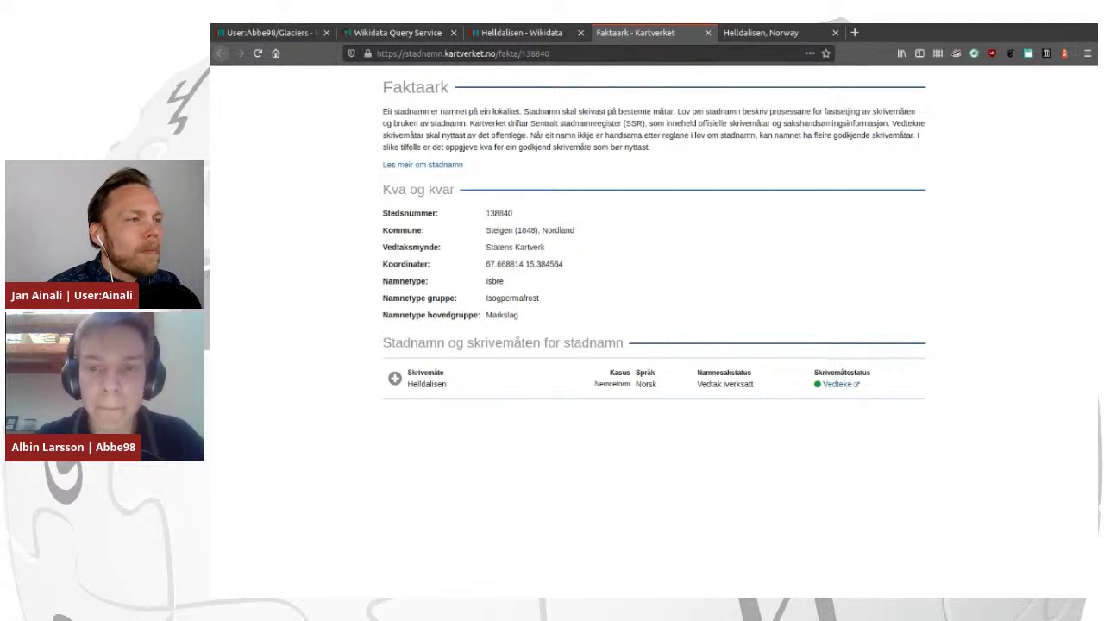
{"action": "left_click", "coordinate": [708, 32]}
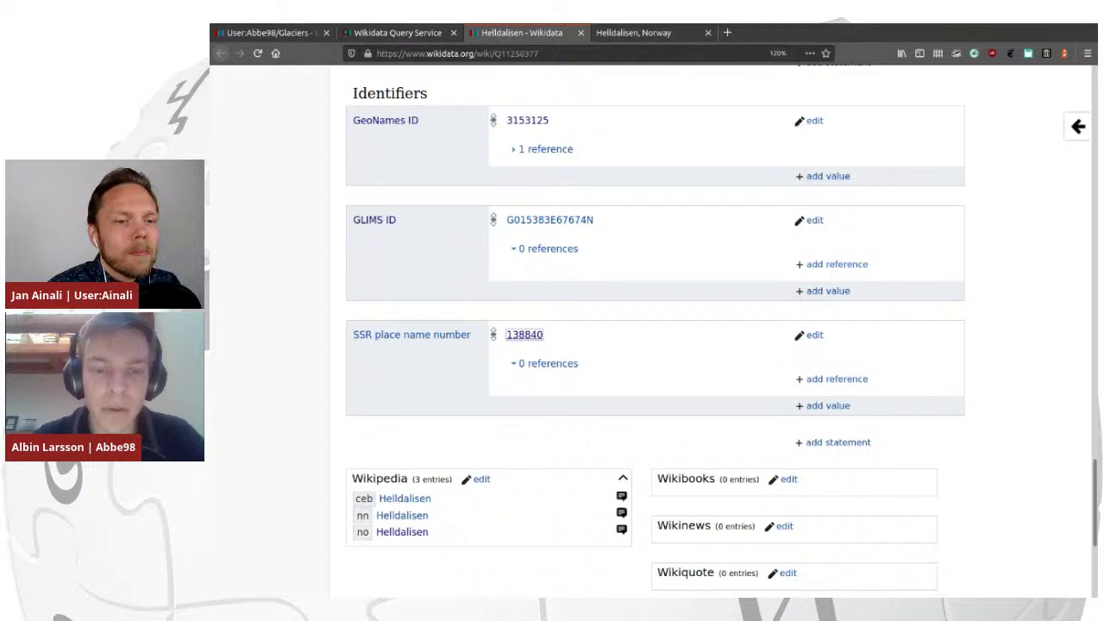
Set the Helldalisen item's page zoom to 110% and open its linked Norwegian (no) Wikipedia article separately.
{"action": "key", "text": "ctrl+minus"}
{"action": "key", "text": "ctrl+minus"}
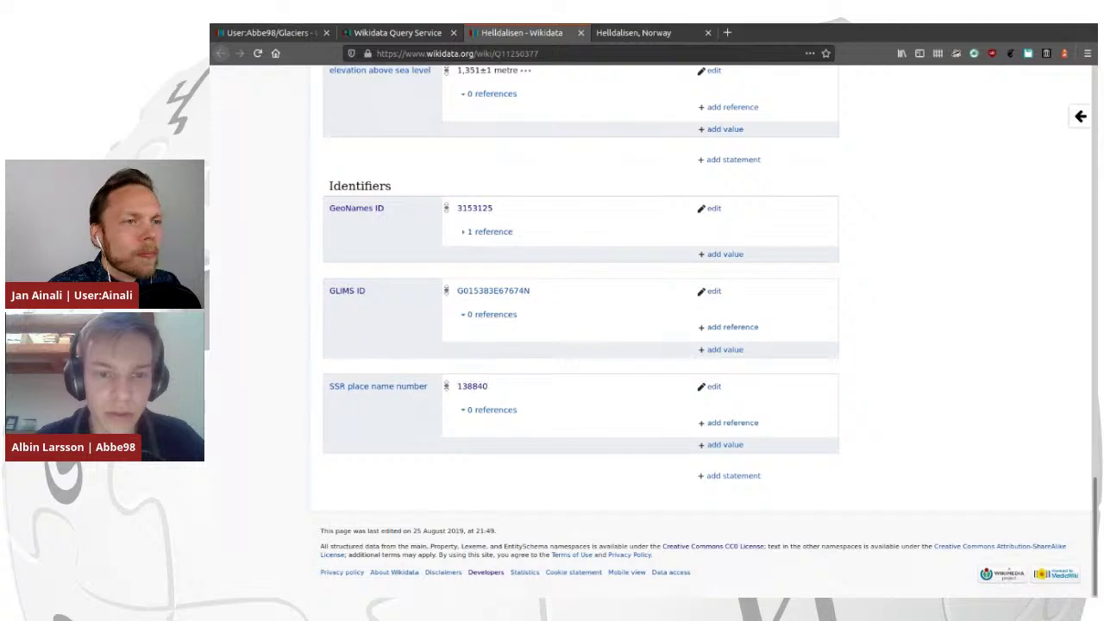
{"action": "scroll", "coordinate": [581, 330], "scroll_direction": "up", "scroll_amount": 15}
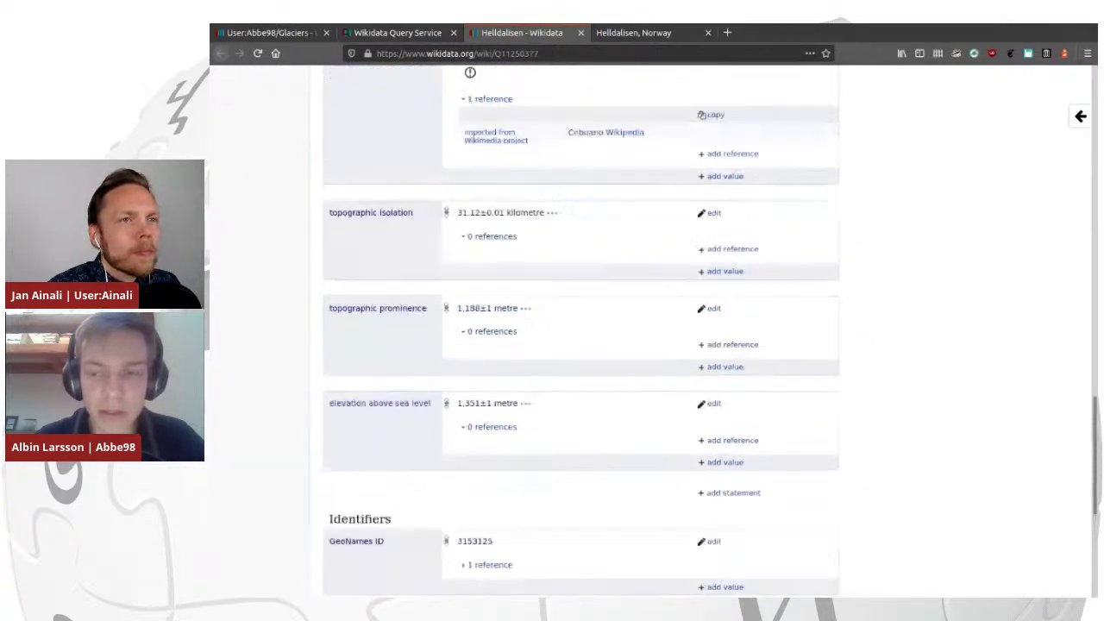
{"action": "key", "text": "ctrl+plus"}
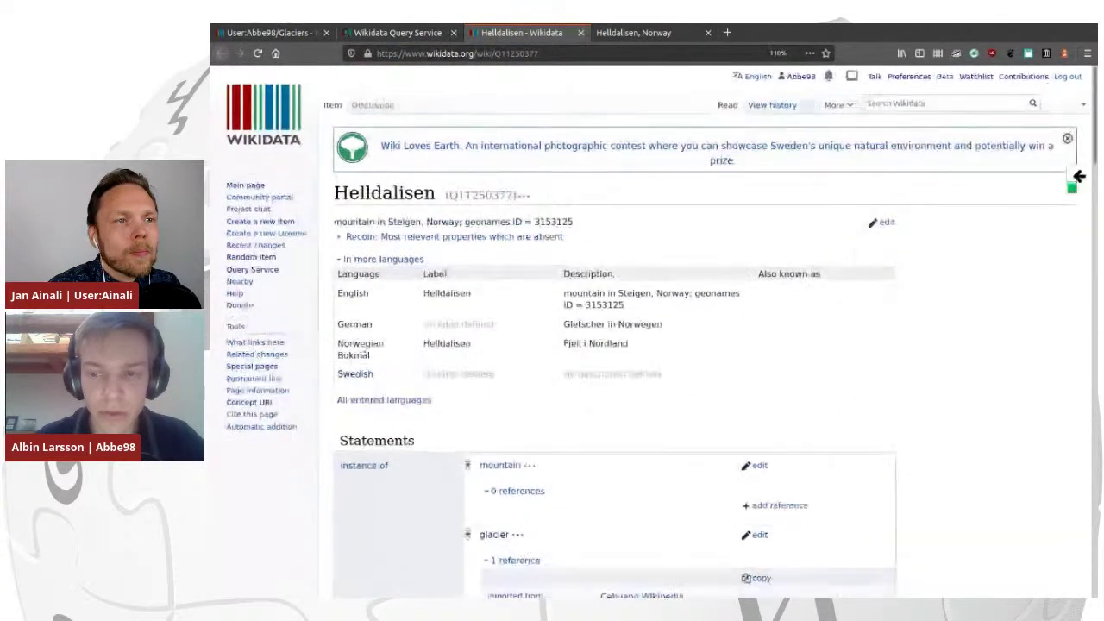
{"action": "scroll", "coordinate": [712, 328], "scroll_direction": "down", "scroll_amount": 15}
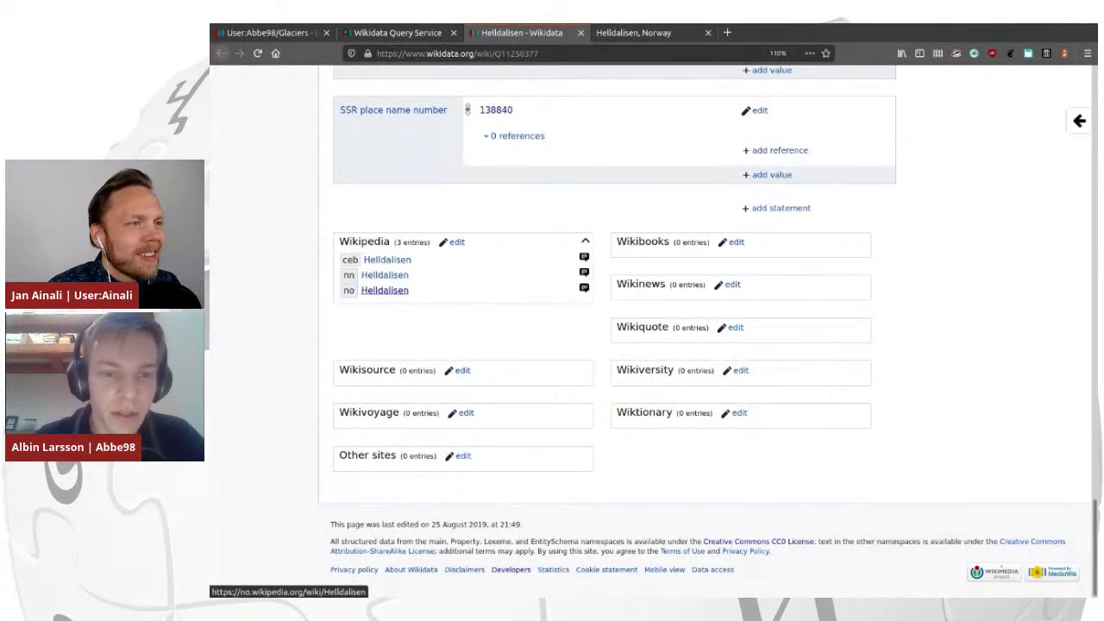
{"action": "middle_click", "coordinate": [385, 290]}
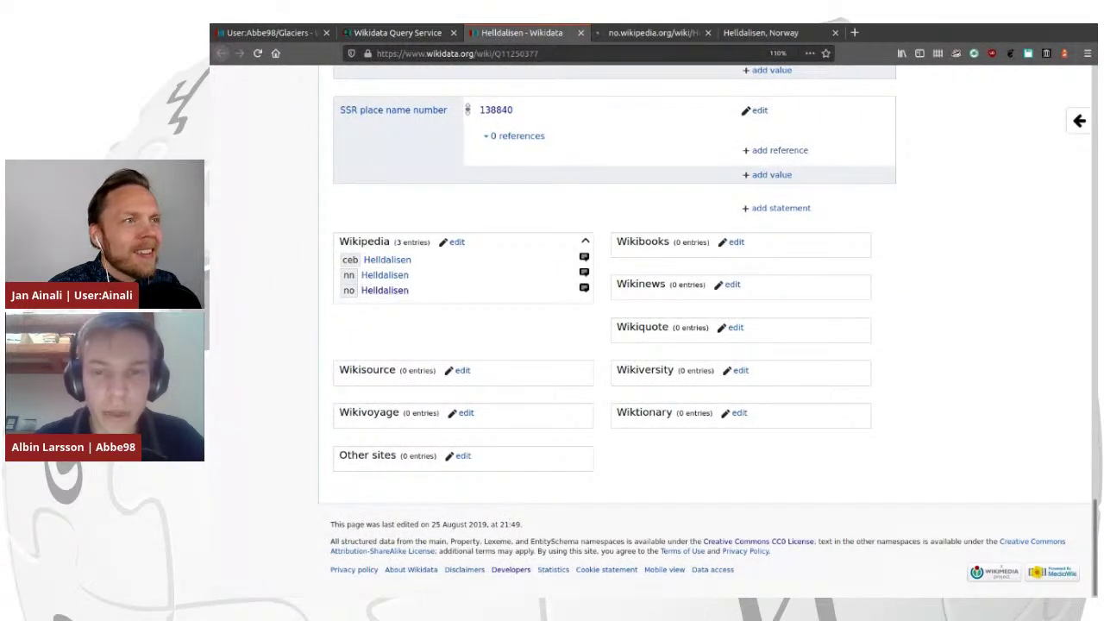
Read the opening sentence of the Norwegian (no) Helldalisen article to check whether it describes a mountain or a glacier.
{"action": "key", "text": "ctrl+Tab"}
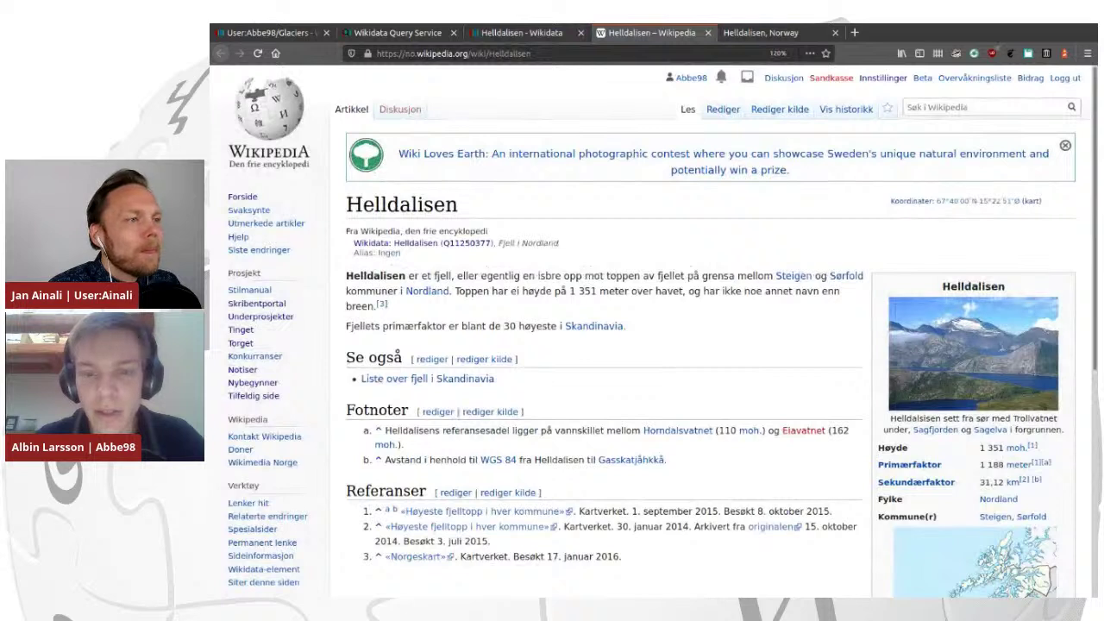
{"action": "left_click_drag", "start_coordinate": [346, 276], "coordinate": [453, 276]}
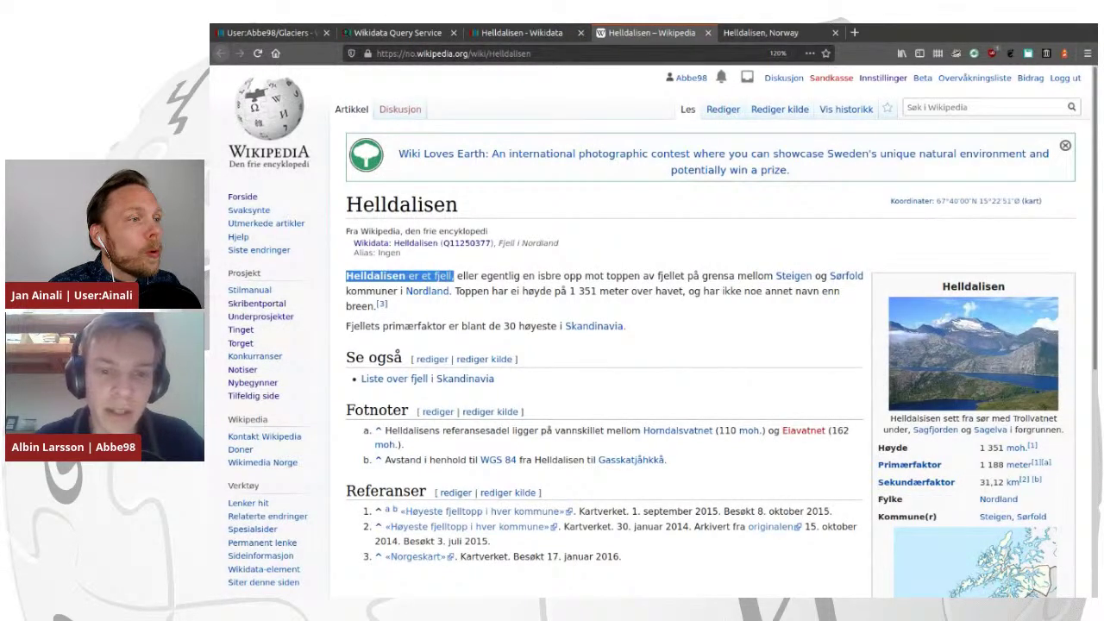
{"action": "left_click", "coordinate": [454, 277]}
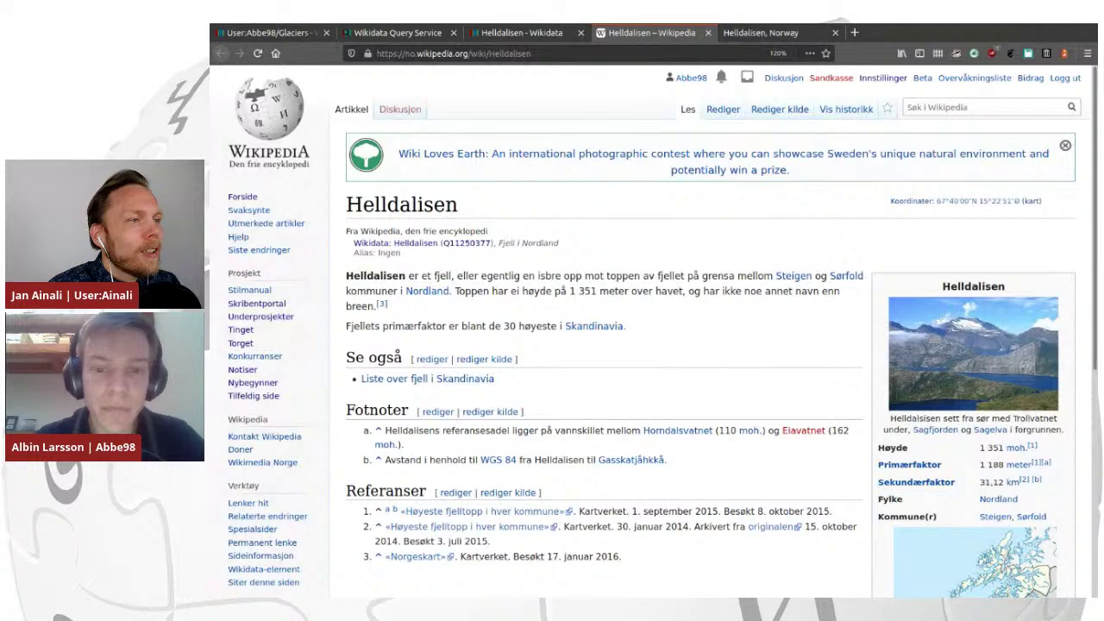
{"action": "left_click_drag", "start_coordinate": [456, 276], "coordinate": [582, 276]}
{"action": "left_click", "coordinate": [583, 277]}
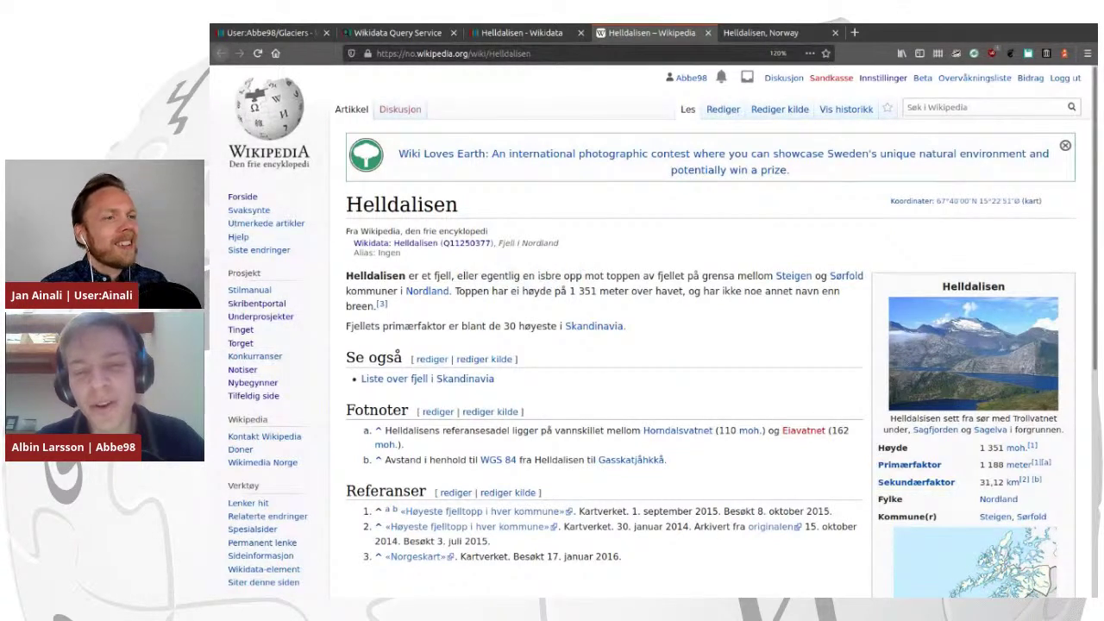
{"action": "double_click", "coordinate": [550, 276]}
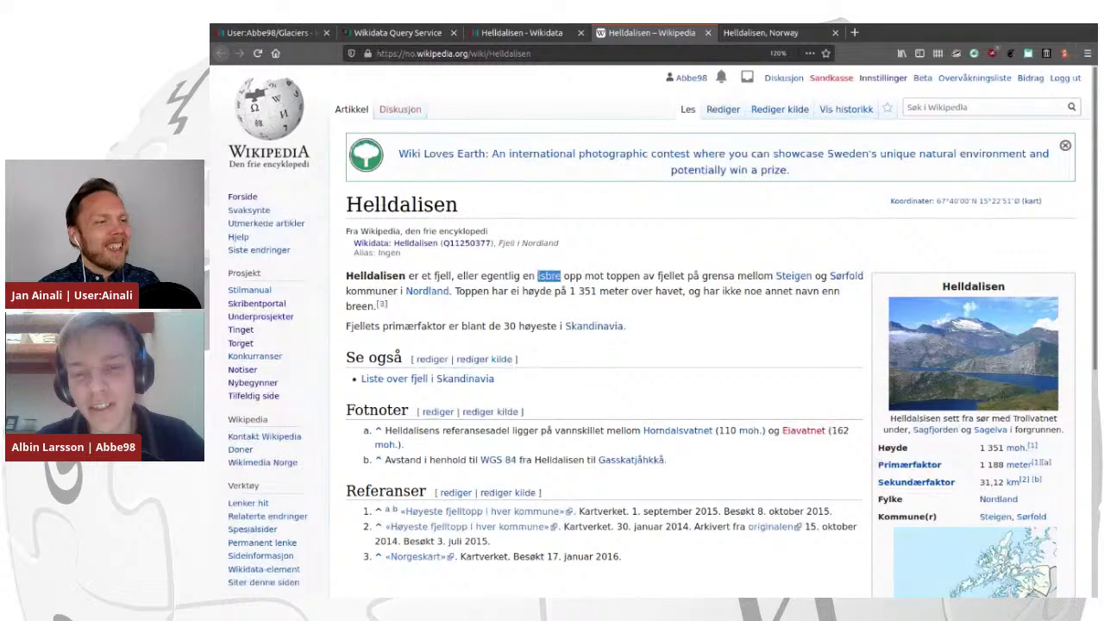
{"action": "left_click", "coordinate": [550, 276]}
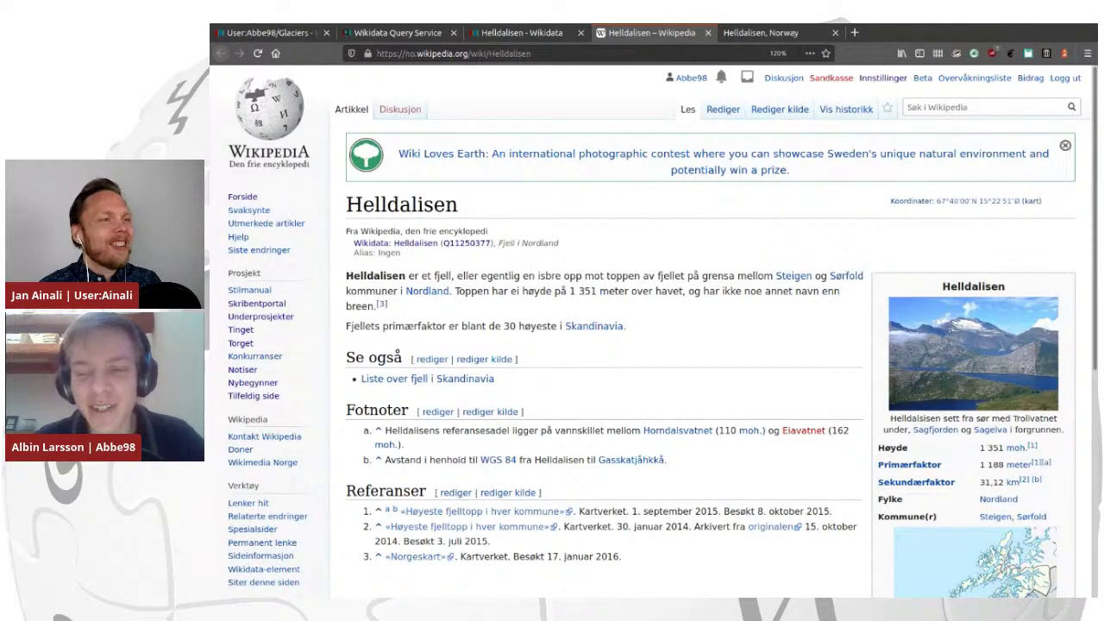
Check the Norwegian article's mountain or glacier categories, and review its references and infobox.
{"action": "scroll", "coordinate": [604, 345], "scroll_direction": "down", "scroll_amount": 5}
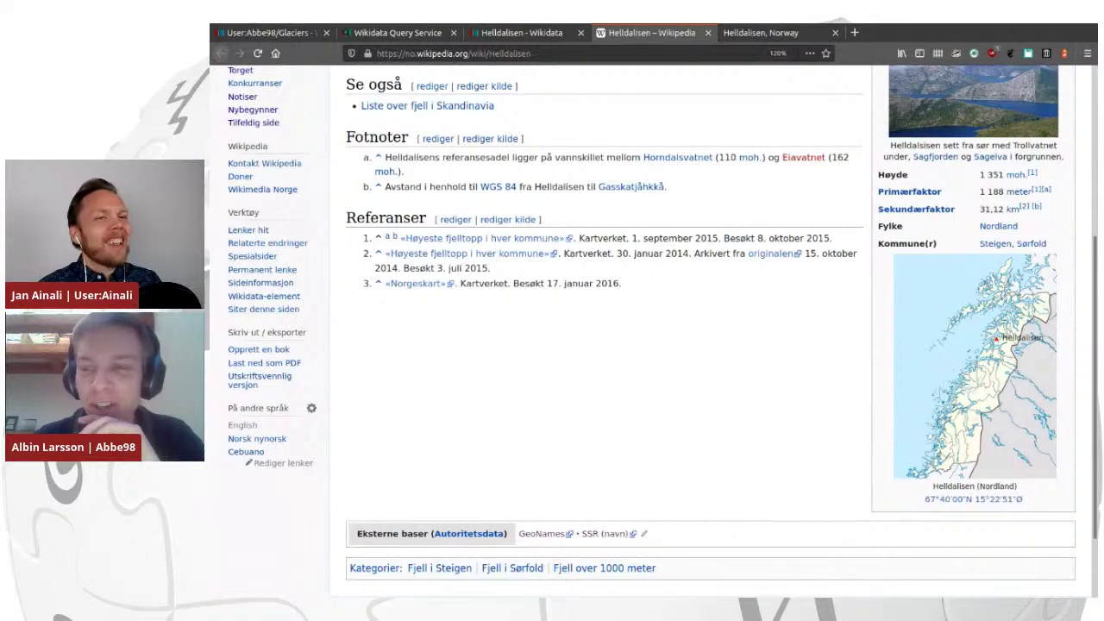
{"action": "scroll", "coordinate": [603, 344], "scroll_direction": "up", "scroll_amount": 5}
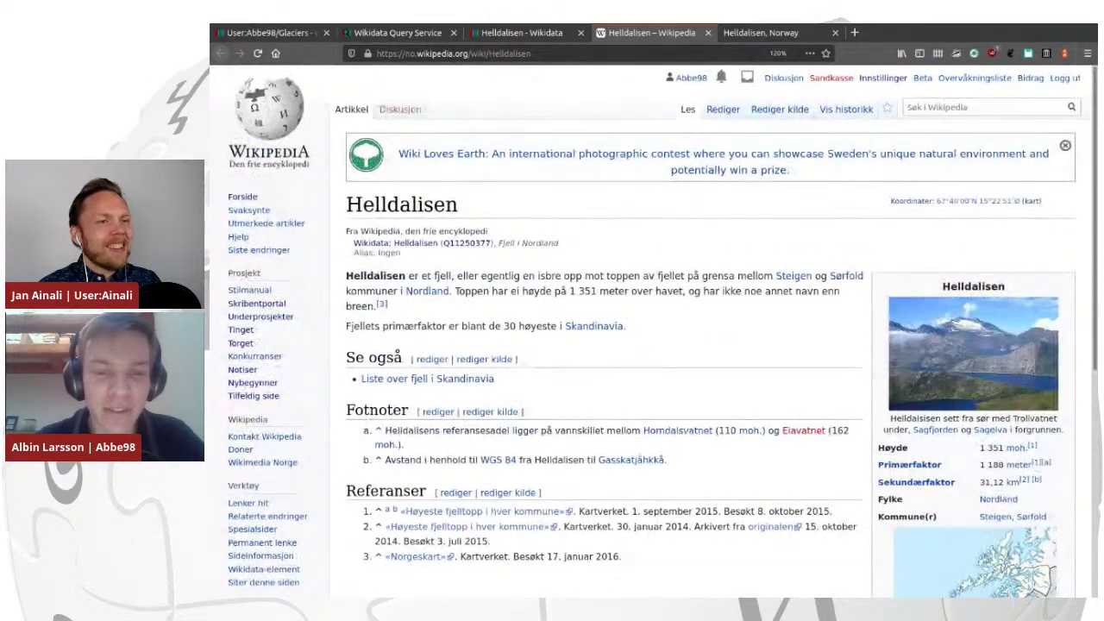
{"action": "scroll", "coordinate": [603, 345], "scroll_direction": "down", "scroll_amount": 5}
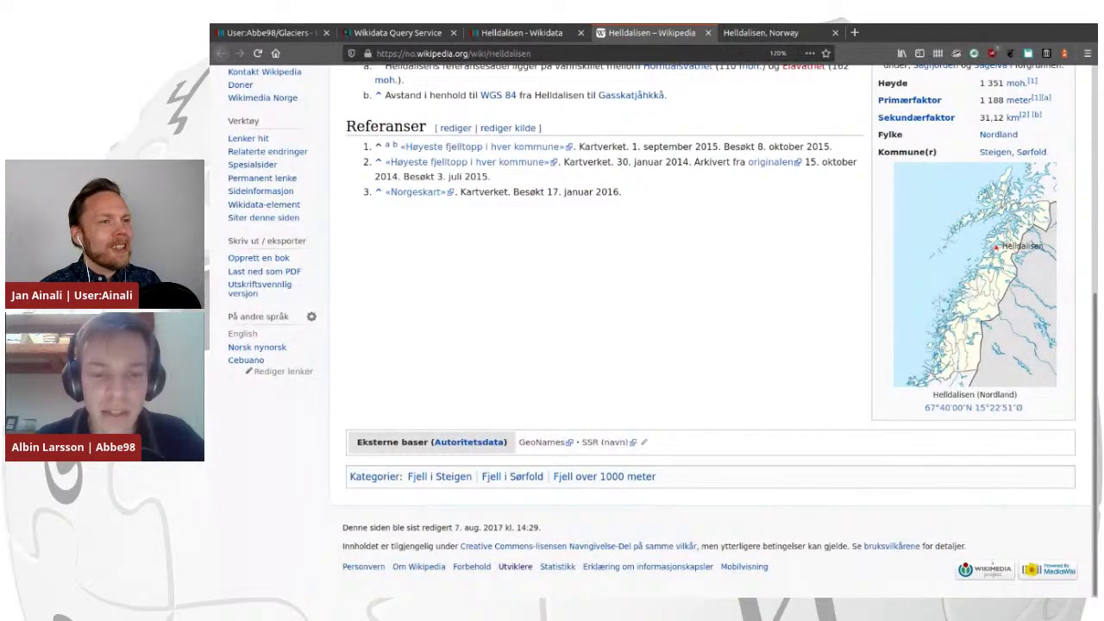
{"action": "triple_click", "coordinate": [440, 476]}
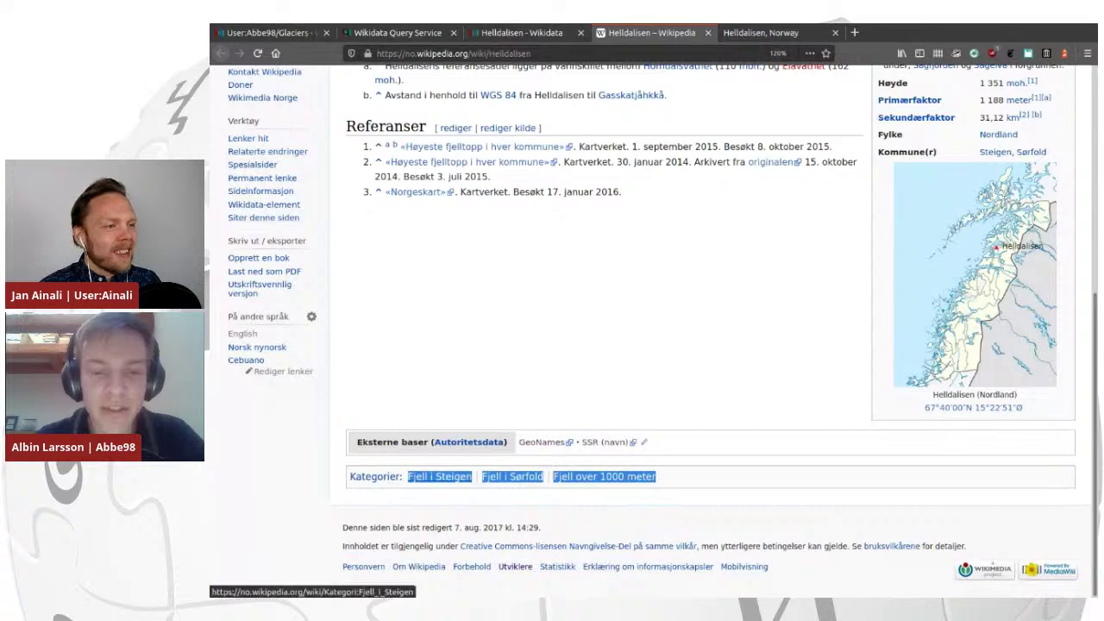
{"action": "left_click", "coordinate": [413, 476]}
{"action": "triple_click", "coordinate": [404, 476]}
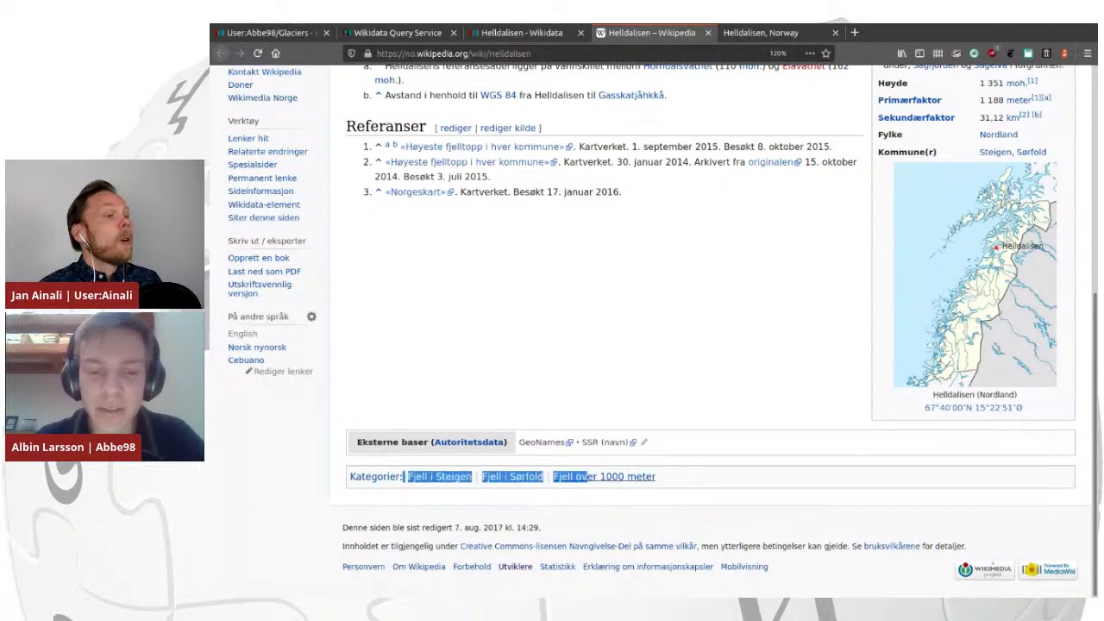
{"action": "left_click", "coordinate": [403, 476]}
{"action": "left_click", "coordinate": [673, 476]}
{"action": "left_click_drag", "start_coordinate": [659, 476], "coordinate": [352, 432]}
{"action": "left_click", "coordinate": [672, 465]}
{"action": "scroll", "coordinate": [672, 380], "scroll_direction": "up", "scroll_amount": 7}
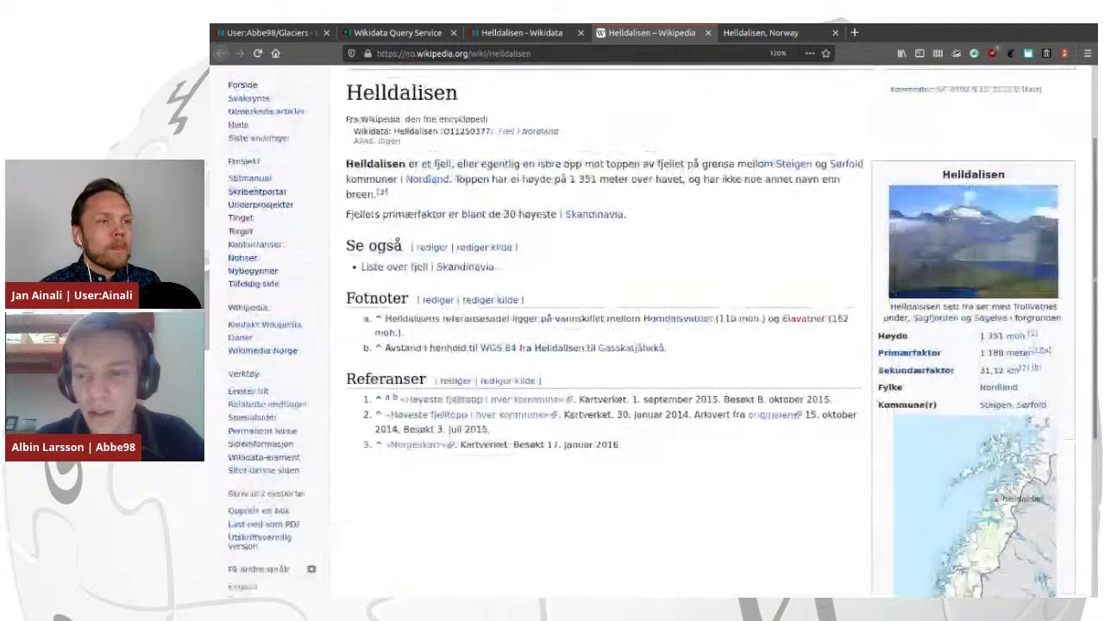
{"action": "scroll", "coordinate": [673, 380], "scroll_direction": "down", "scroll_amount": 4}
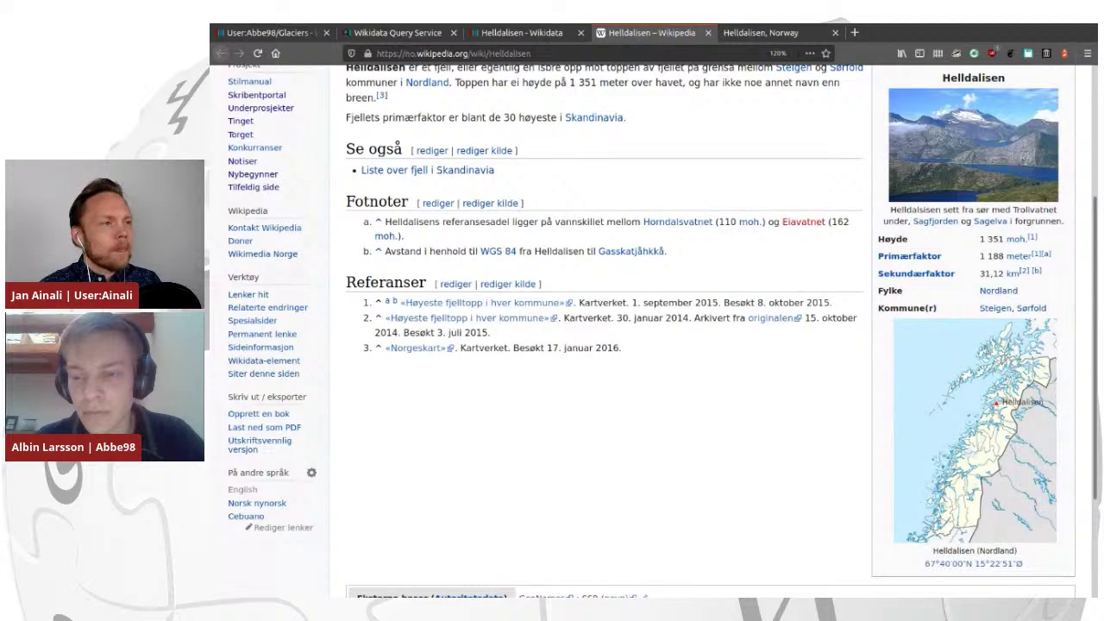
{"action": "scroll", "coordinate": [655, 328], "scroll_direction": "up", "scroll_amount": 3}
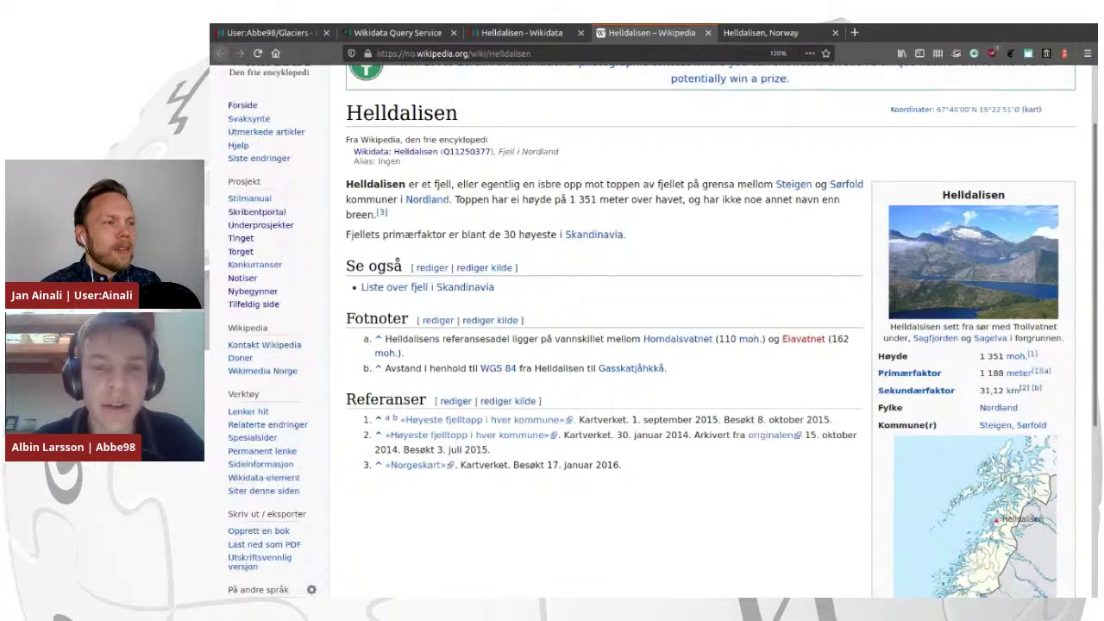
{"action": "scroll", "coordinate": [650, 332], "scroll_direction": "down", "scroll_amount": 2}
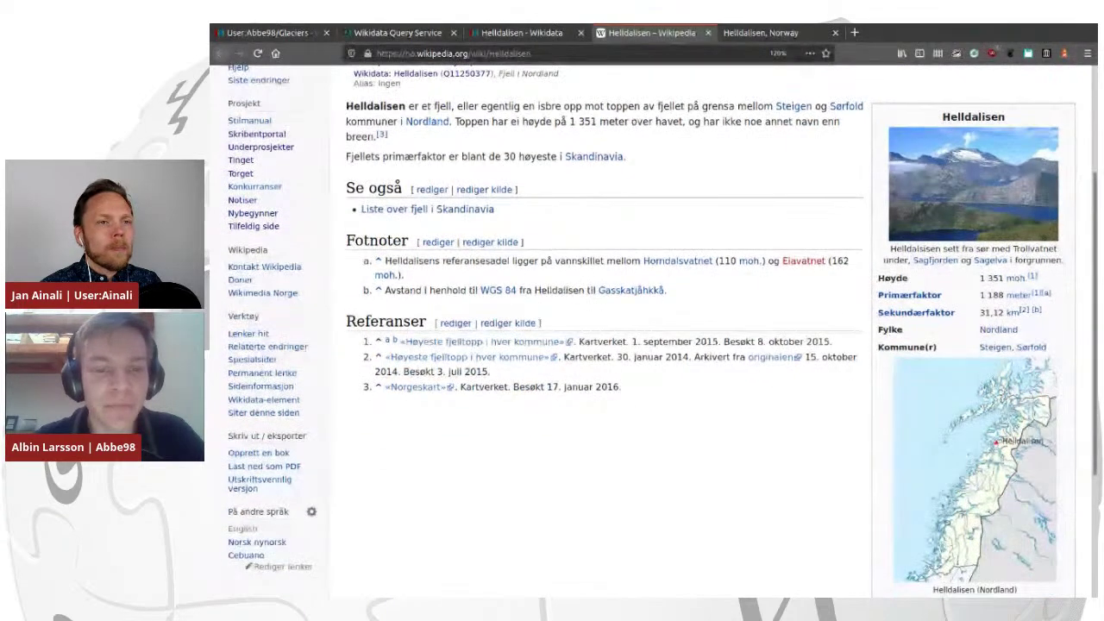
From the Helldalisen Wikidata item, open the Nynorsk (nn) Wikipedia article separately, read its opening text, and close it.
{"action": "key", "text": "ctrl+shift+Tab"}
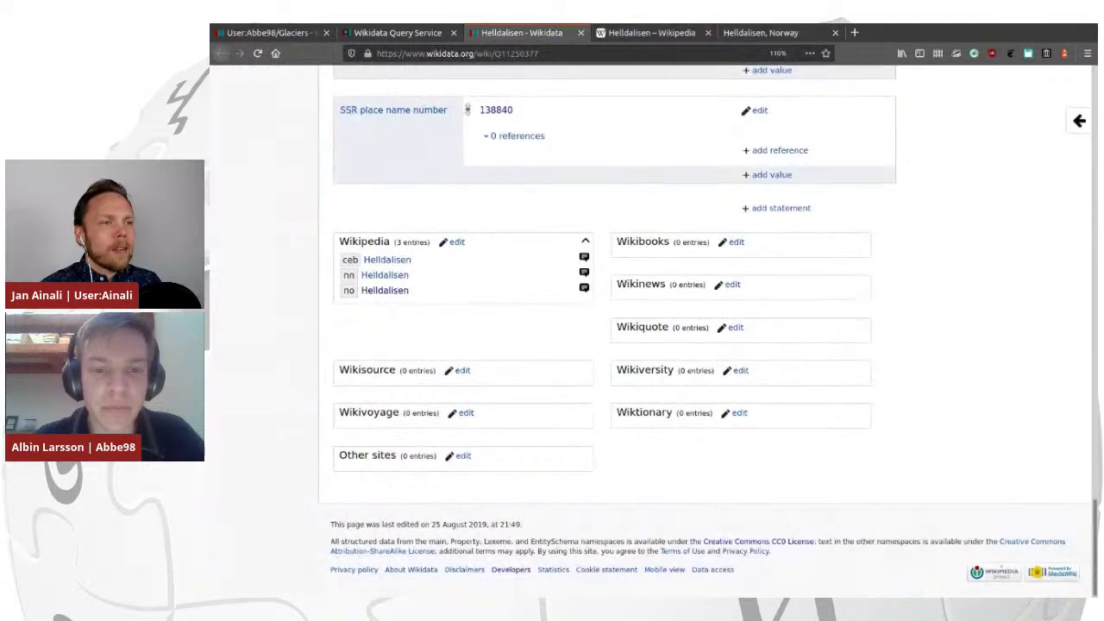
{"action": "scroll", "coordinate": [518, 267], "scroll_direction": "up", "scroll_amount": 3}
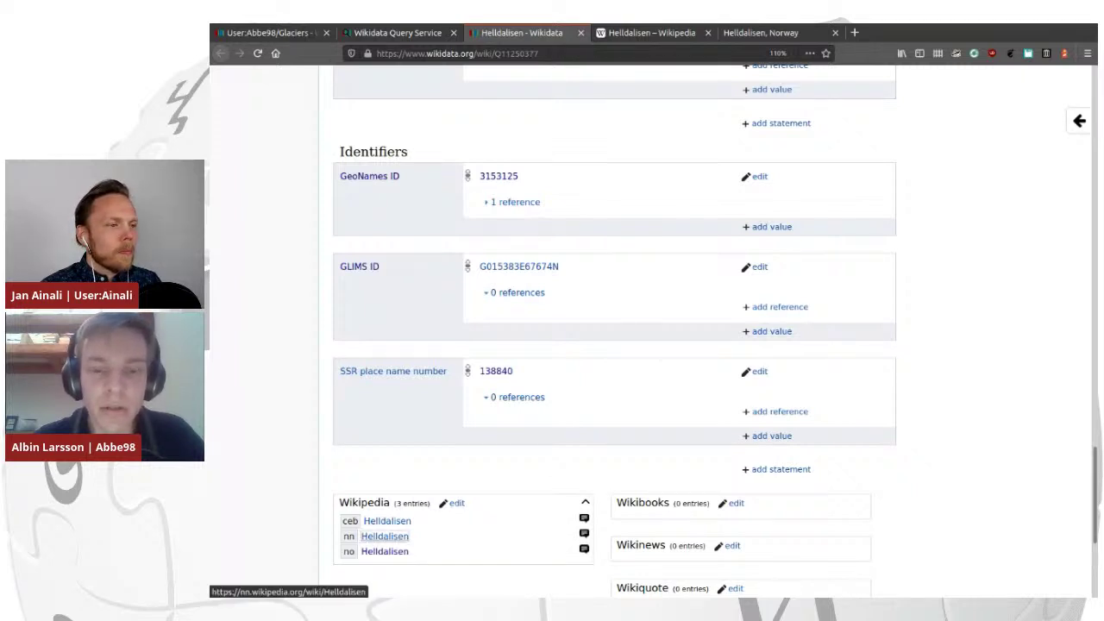
{"action": "middle_click", "coordinate": [385, 536]}
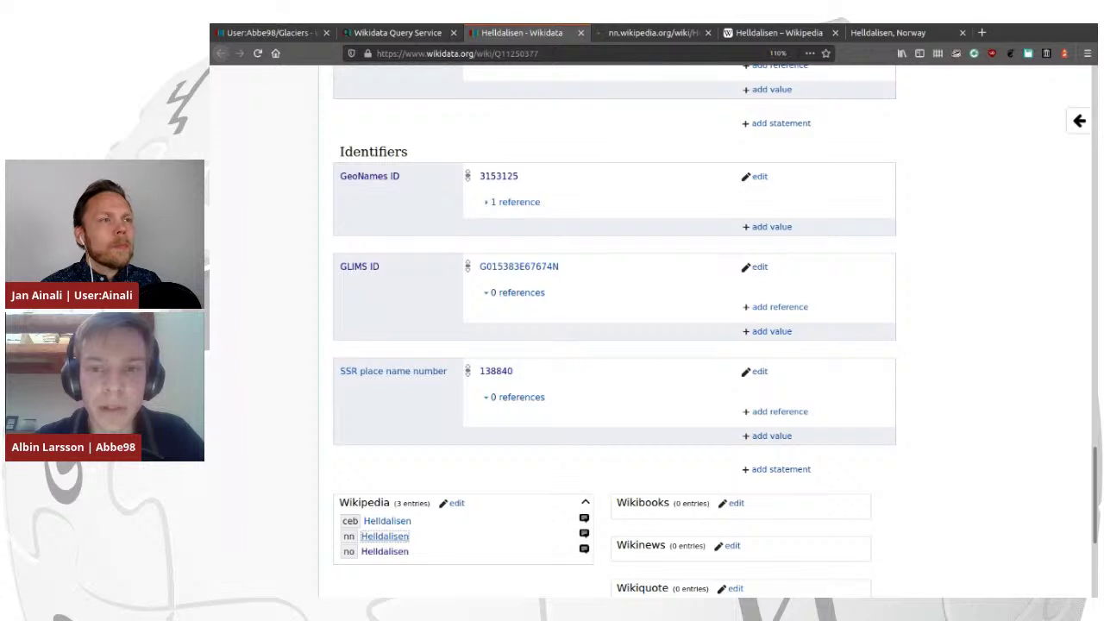
{"action": "key", "text": "ctrl+Tab"}
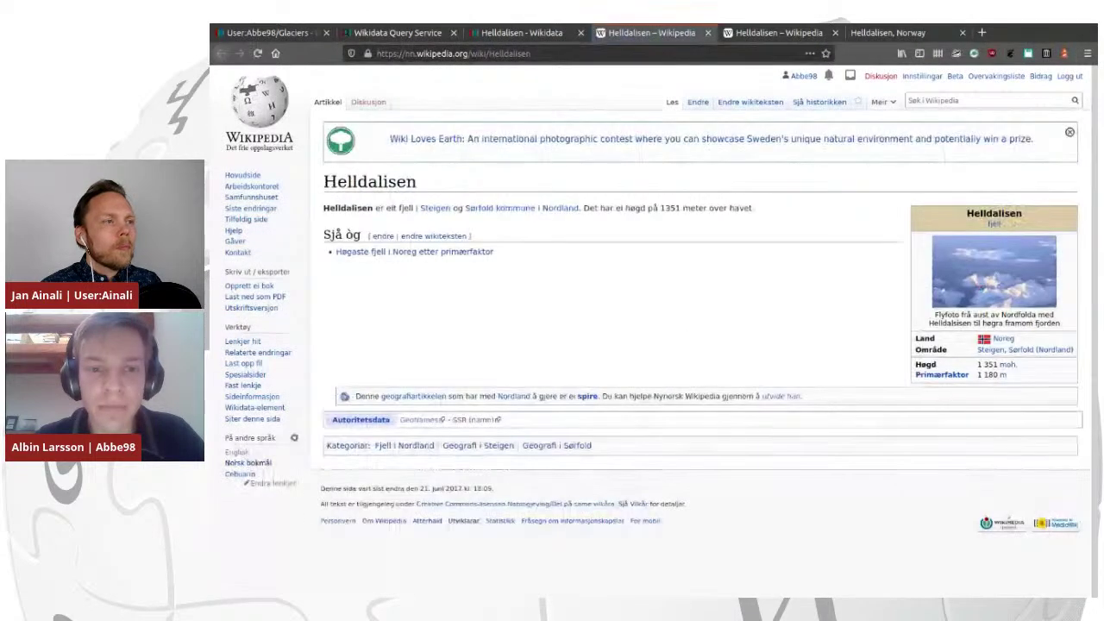
{"action": "left_click_drag", "start_coordinate": [328, 208], "coordinate": [752, 236]}
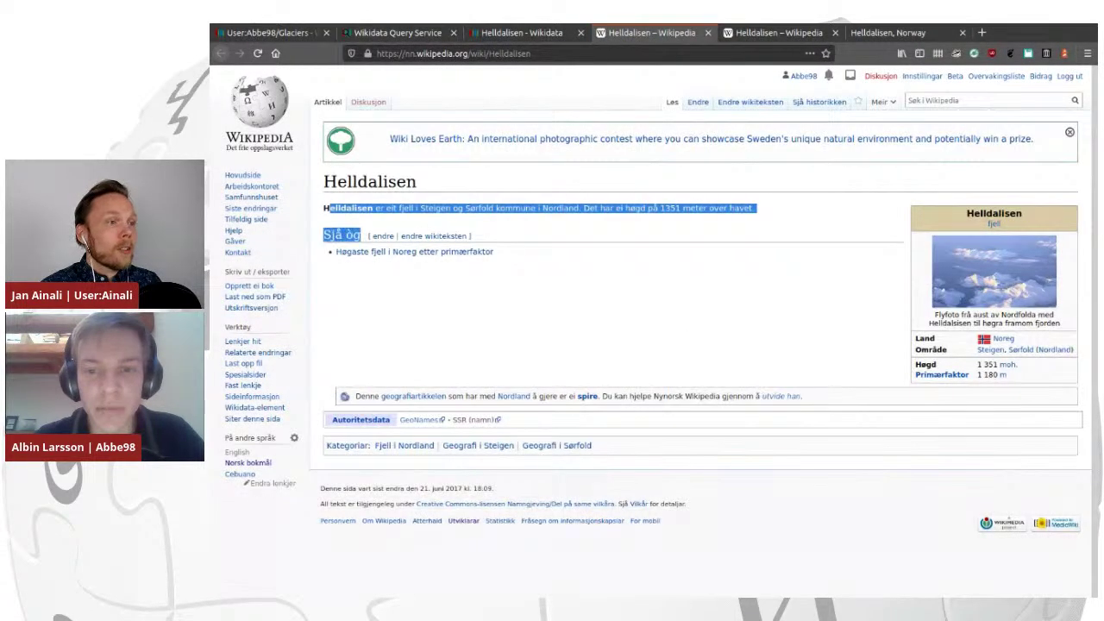
{"action": "left_click", "coordinate": [741, 241]}
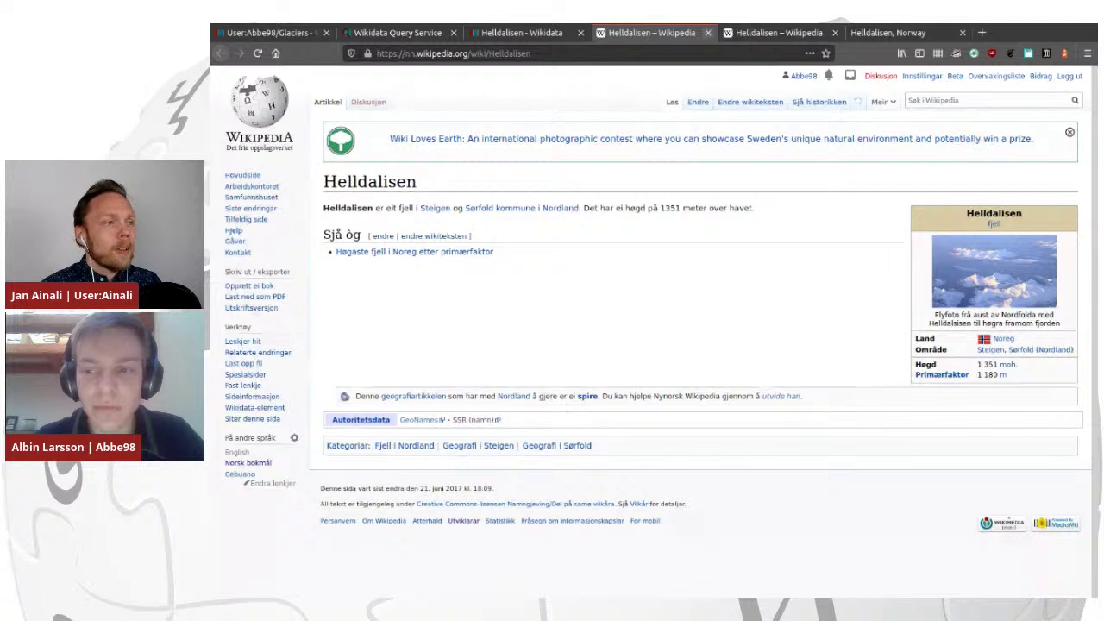
{"action": "key", "text": "ctrl+w"}
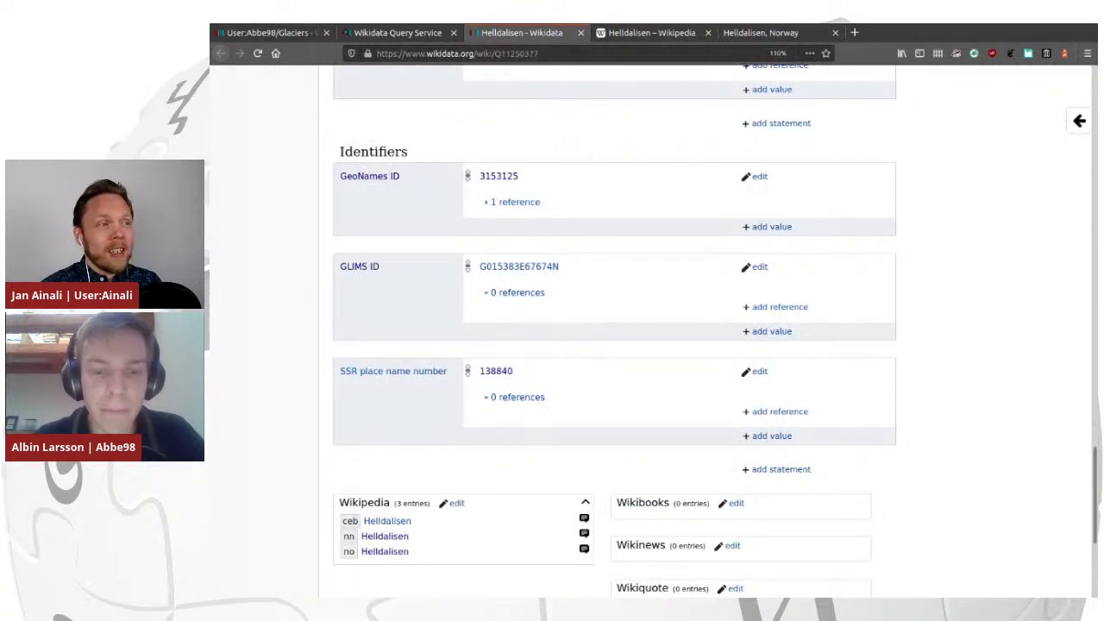
Open the item's Cebuano (ceb) Wikipedia article separately and examine its GeoNames infobox entry and GeoNames source citation.
{"action": "scroll", "coordinate": [388, 446], "scroll_direction": "down", "scroll_amount": 2}
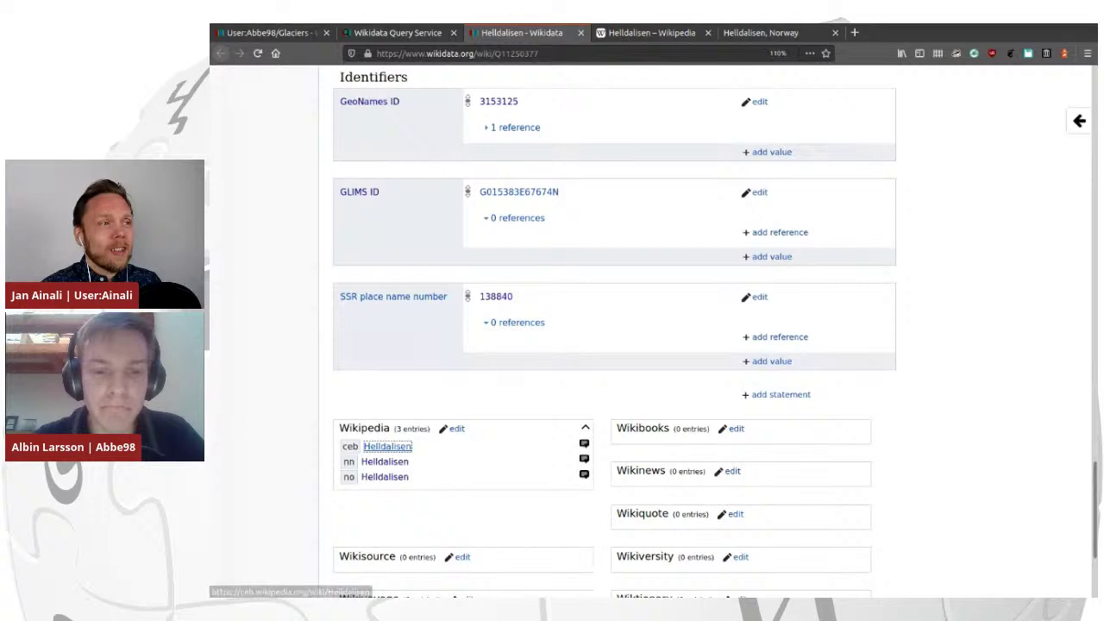
{"action": "key", "text": "ctrl+Return"}
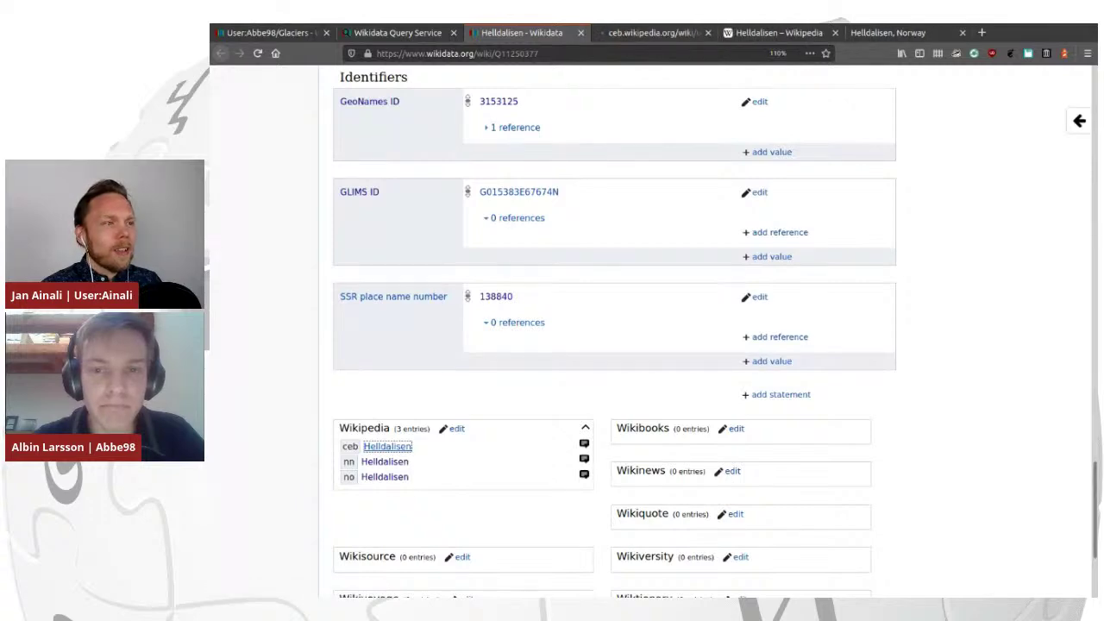
{"action": "key", "text": "ctrl+Tab"}
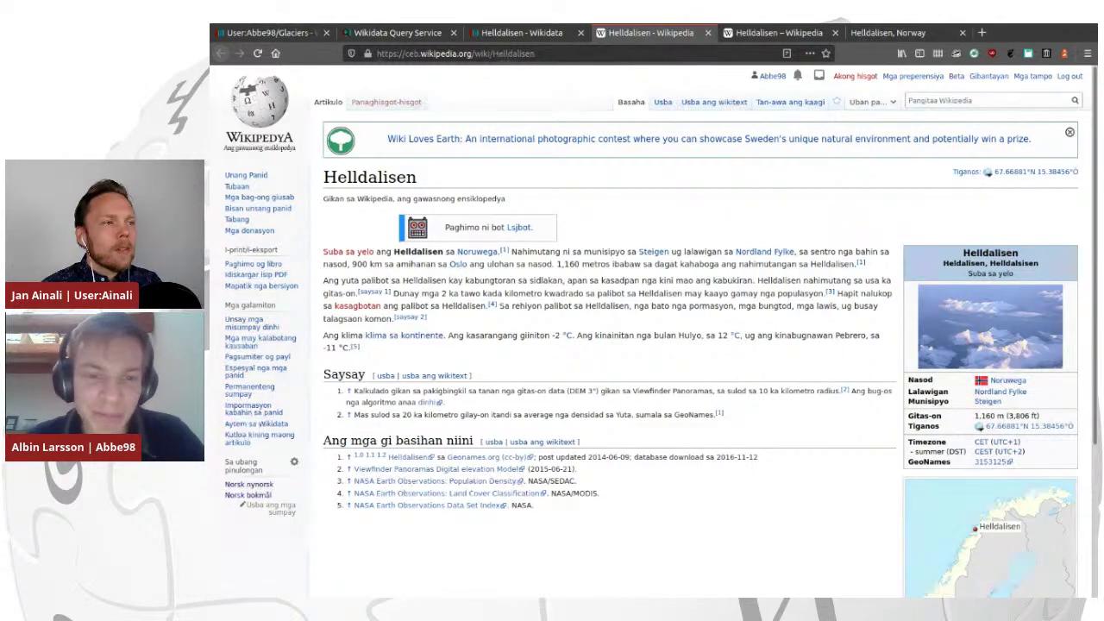
{"action": "scroll", "coordinate": [698, 345], "scroll_direction": "down", "scroll_amount": 5}
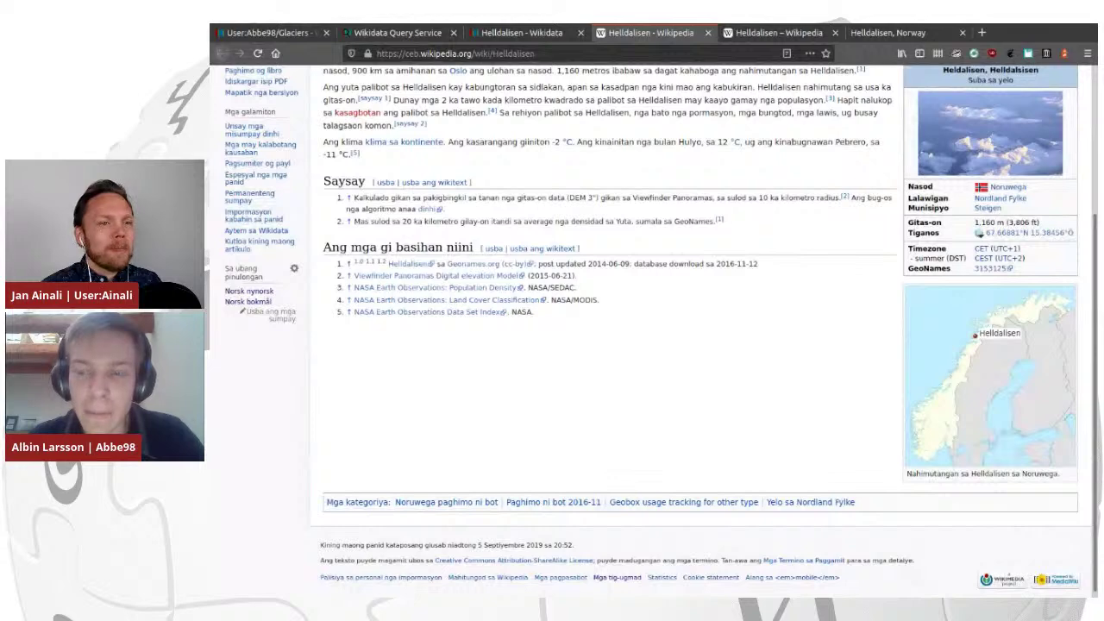
{"action": "scroll", "coordinate": [699, 345], "scroll_direction": "up", "scroll_amount": 2}
{"action": "left_click_drag", "start_coordinate": [908, 333], "coordinate": [1007, 333]}
{"action": "left_click", "coordinate": [1026, 334]}
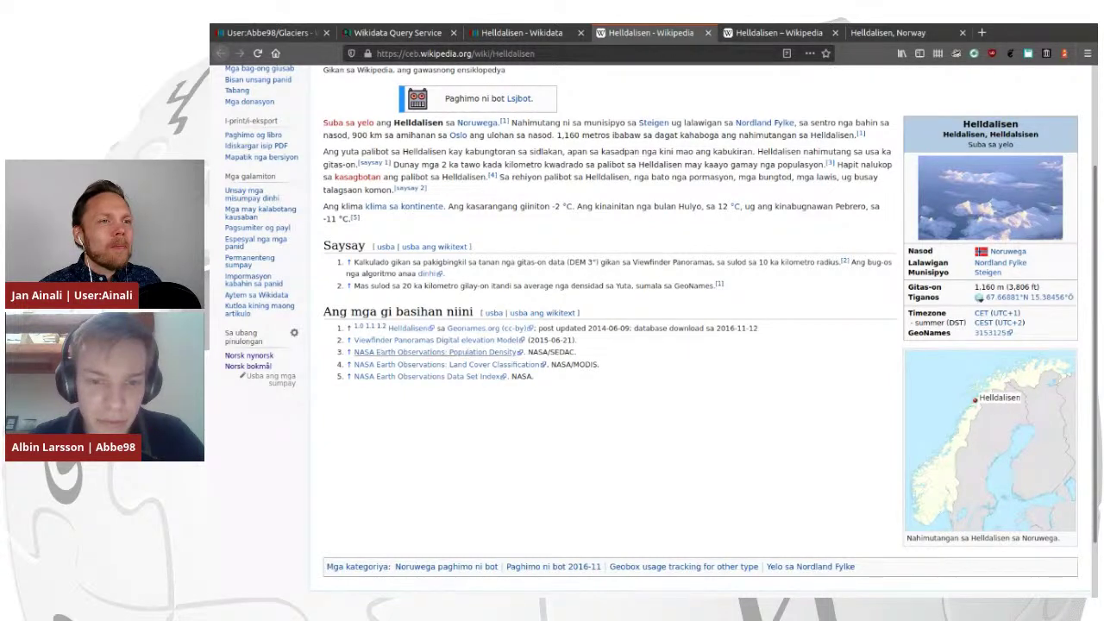
{"action": "left_click_drag", "start_coordinate": [388, 328], "coordinate": [250, 312]}
{"action": "left_click", "coordinate": [759, 329]}
{"action": "left_click", "coordinate": [250, 313]}
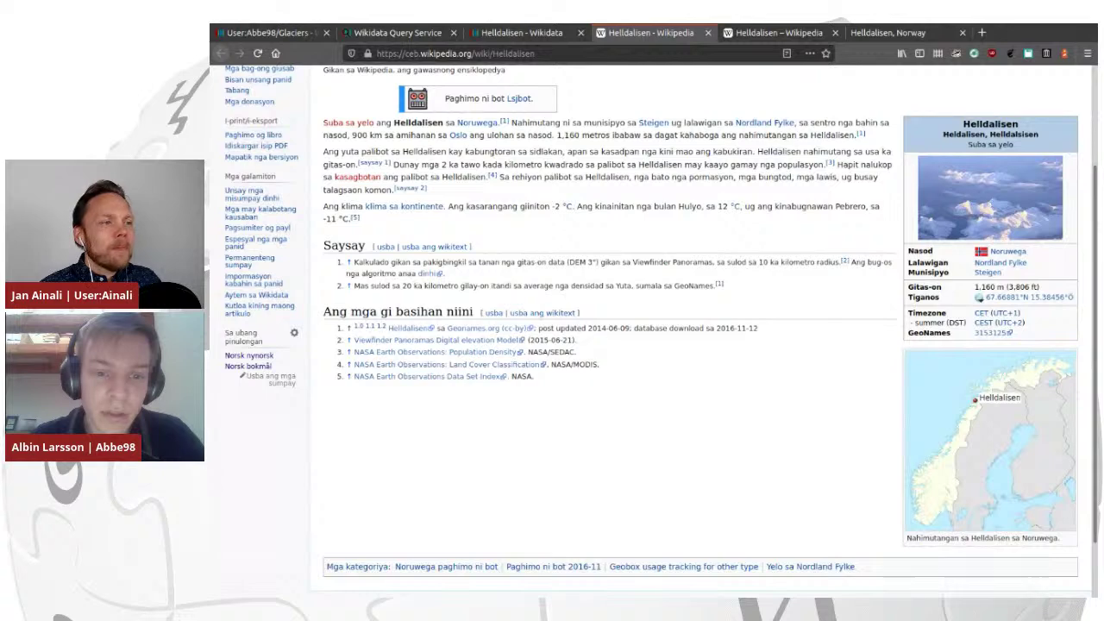
View the Cebuano article's revision history to see who created it, and close the page.
{"action": "scroll", "coordinate": [604, 345], "scroll_direction": "up", "scroll_amount": 3}
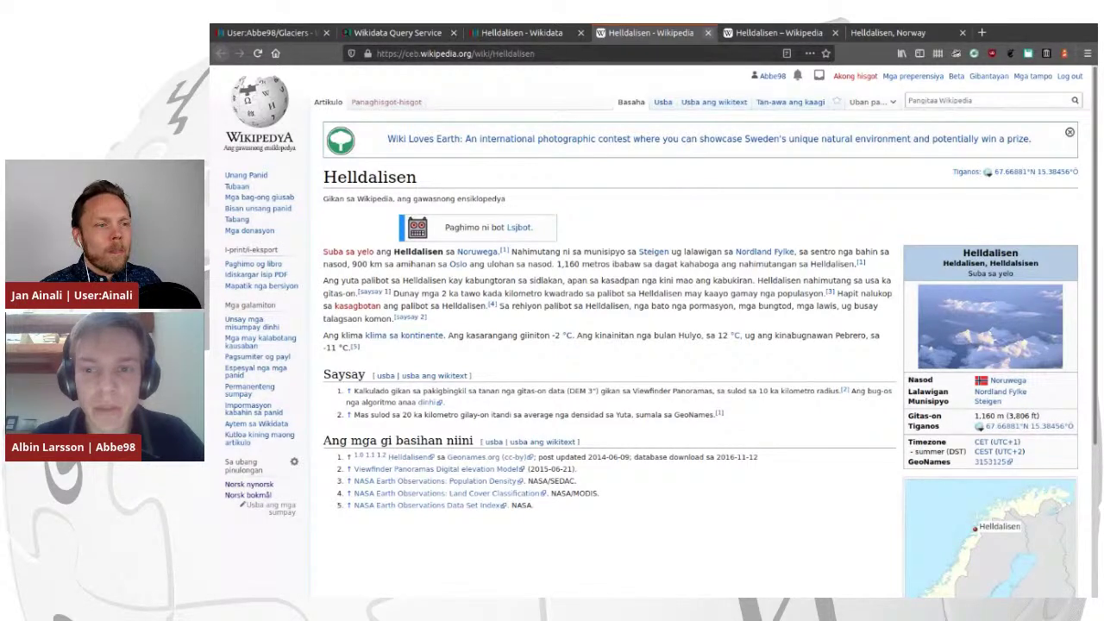
{"action": "left_click", "coordinate": [789, 102]}
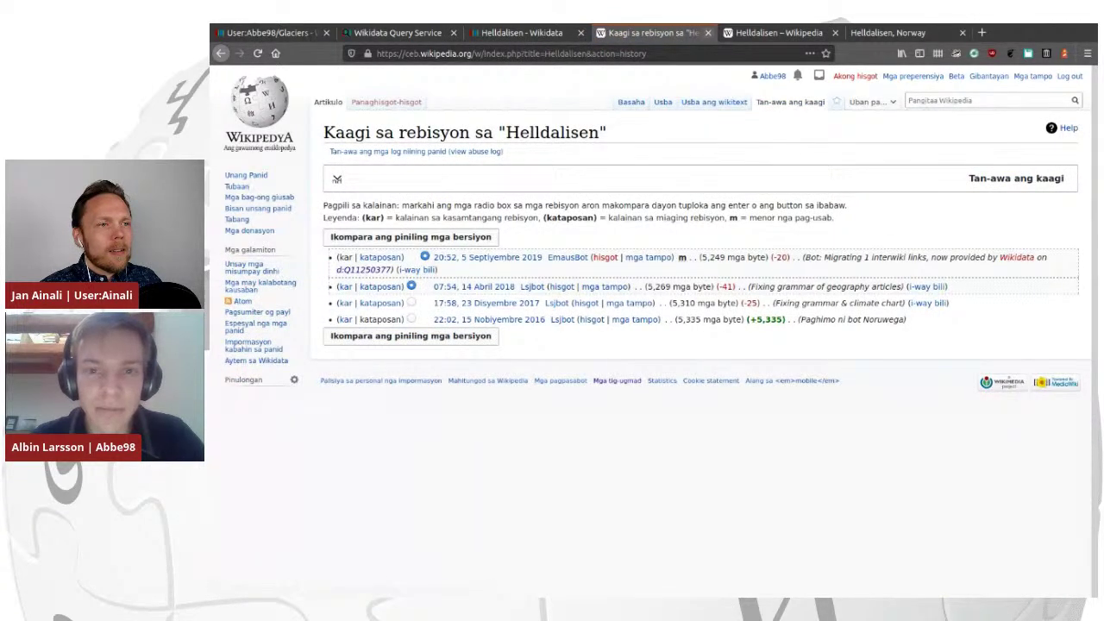
{"action": "key", "text": "ctrl+w"}
Review the Norwegian (no) Helldalisen article's revision history, return to the Wikidata item, and close the history page.
{"action": "key", "text": "ctrl+Tab"}
{"action": "scroll", "coordinate": [656, 164], "scroll_direction": "up", "scroll_amount": 3}
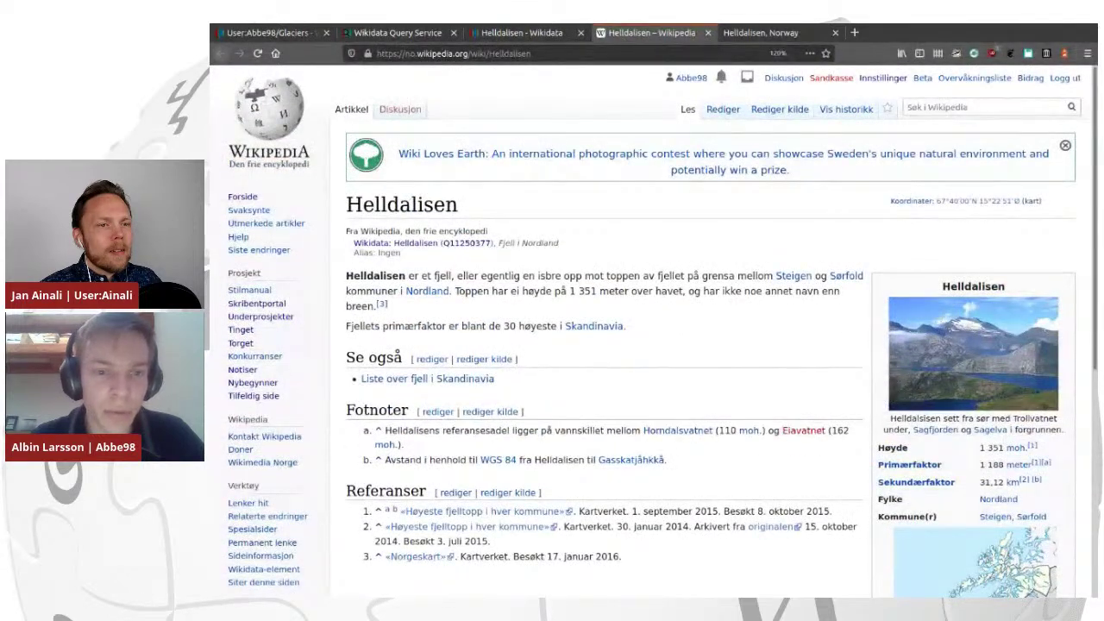
{"action": "left_click", "coordinate": [846, 109]}
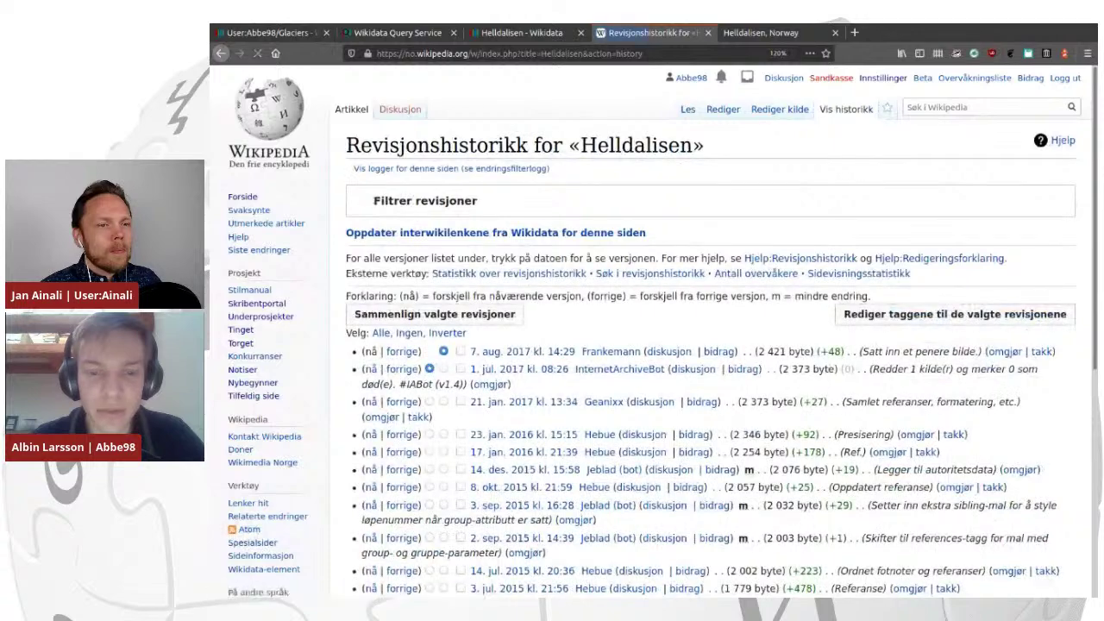
{"action": "scroll", "coordinate": [601, 308], "scroll_direction": "down", "scroll_amount": 8}
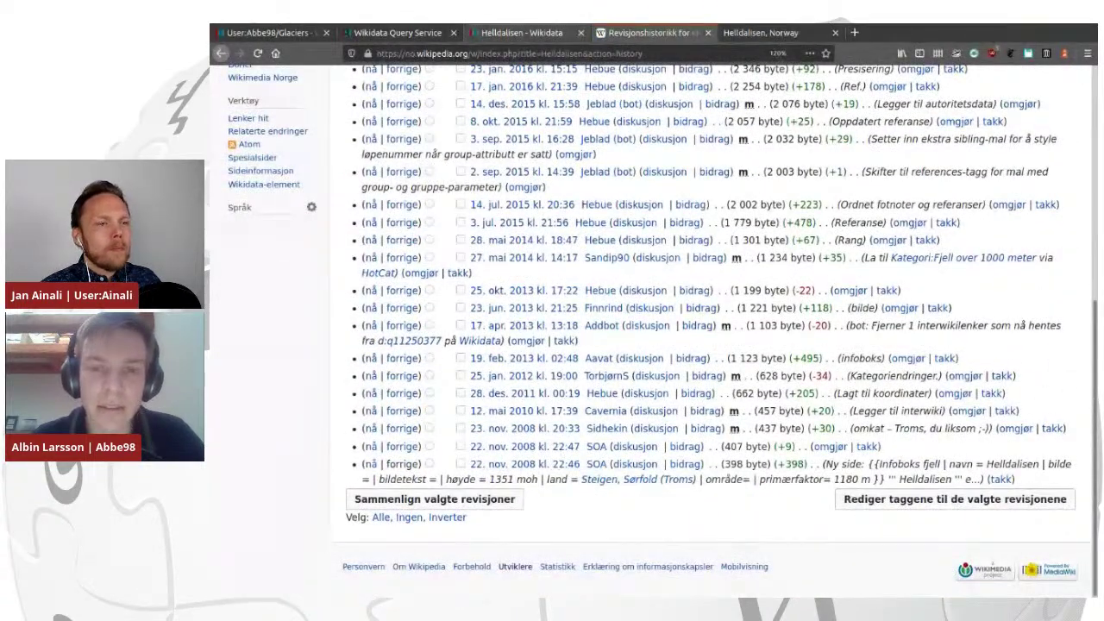
{"action": "key", "text": "ctrl+Page_Up"}
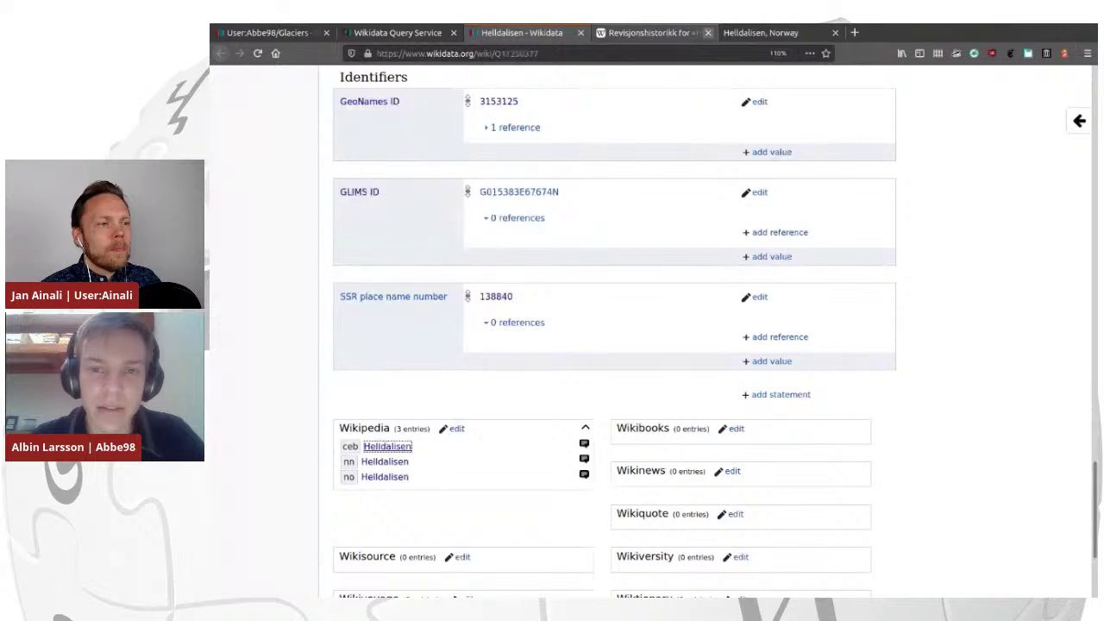
{"action": "left_click", "coordinate": [707, 33]}
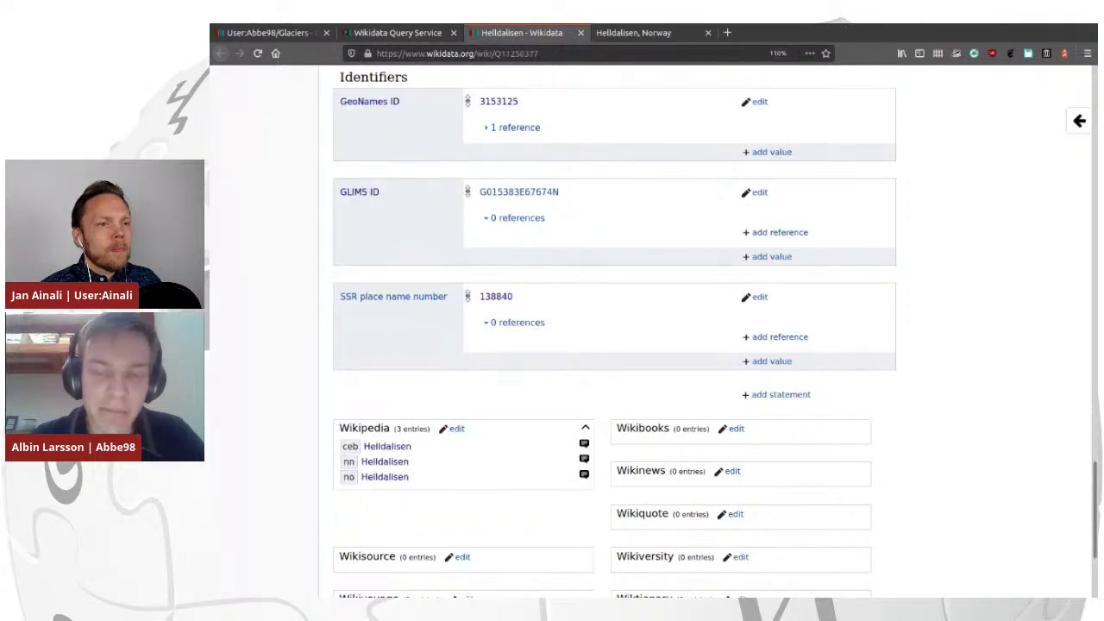
Review the Helldalisen item's language descriptions and its instance of statements with their references.
{"action": "scroll", "coordinate": [615, 330], "scroll_direction": "up", "scroll_amount": 15}
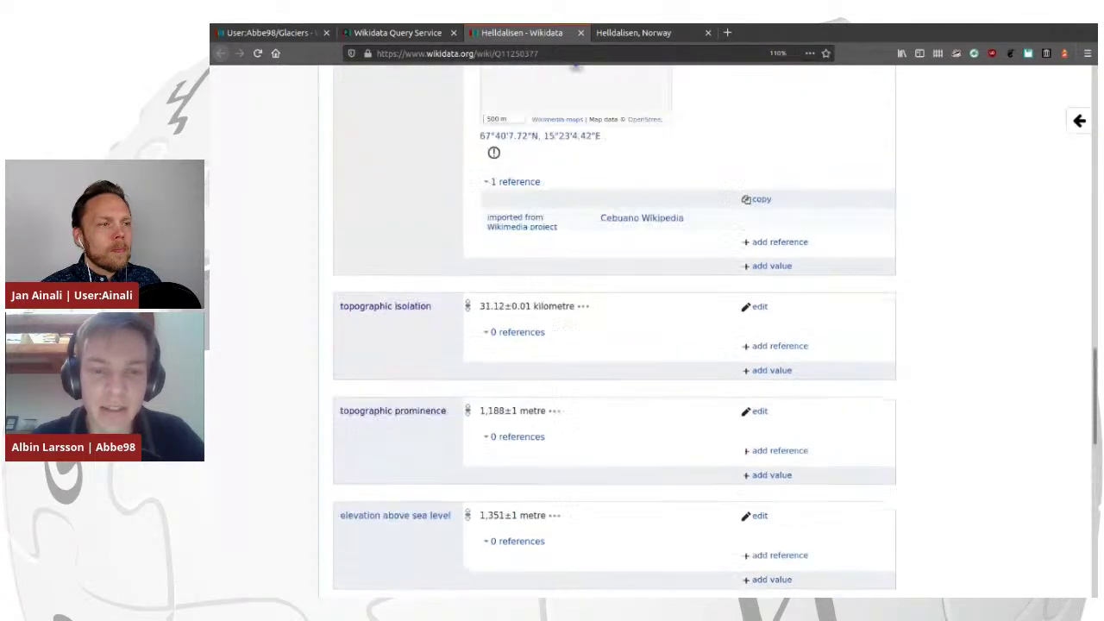
{"action": "scroll", "coordinate": [614, 331], "scroll_direction": "up", "scroll_amount": 10}
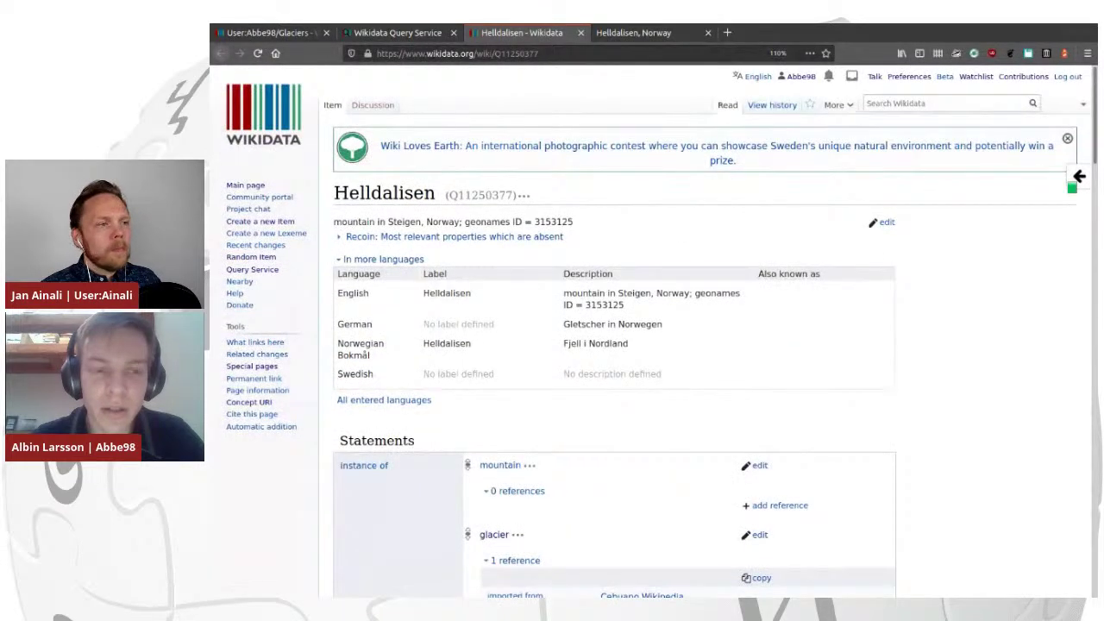
{"action": "scroll", "coordinate": [615, 330], "scroll_direction": "down", "scroll_amount": 2}
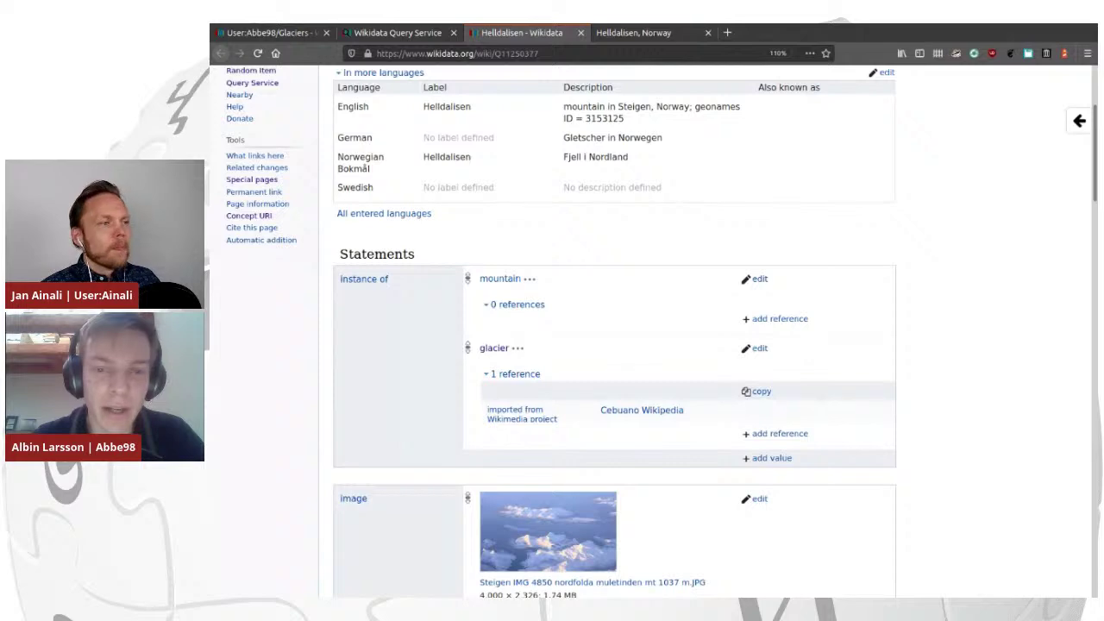
Examine the Helldalisen item's revision history down to its creation entry, and return to the item page.
{"action": "scroll", "coordinate": [1079, 120], "scroll_direction": "up", "scroll_amount": 2}
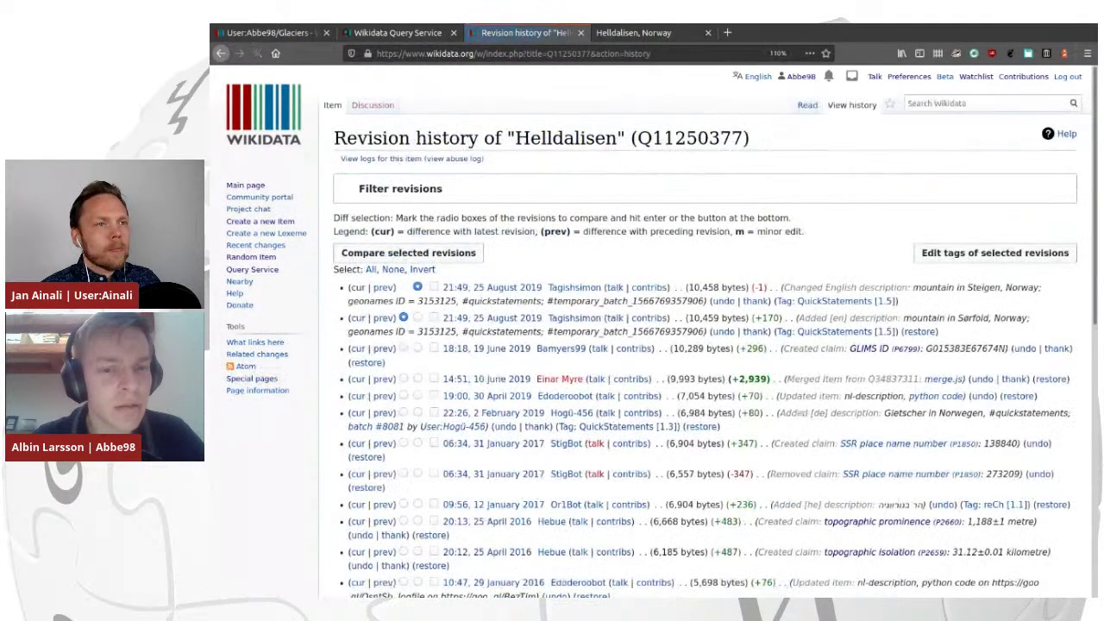
{"action": "scroll", "coordinate": [660, 332], "scroll_direction": "down", "scroll_amount": 6}
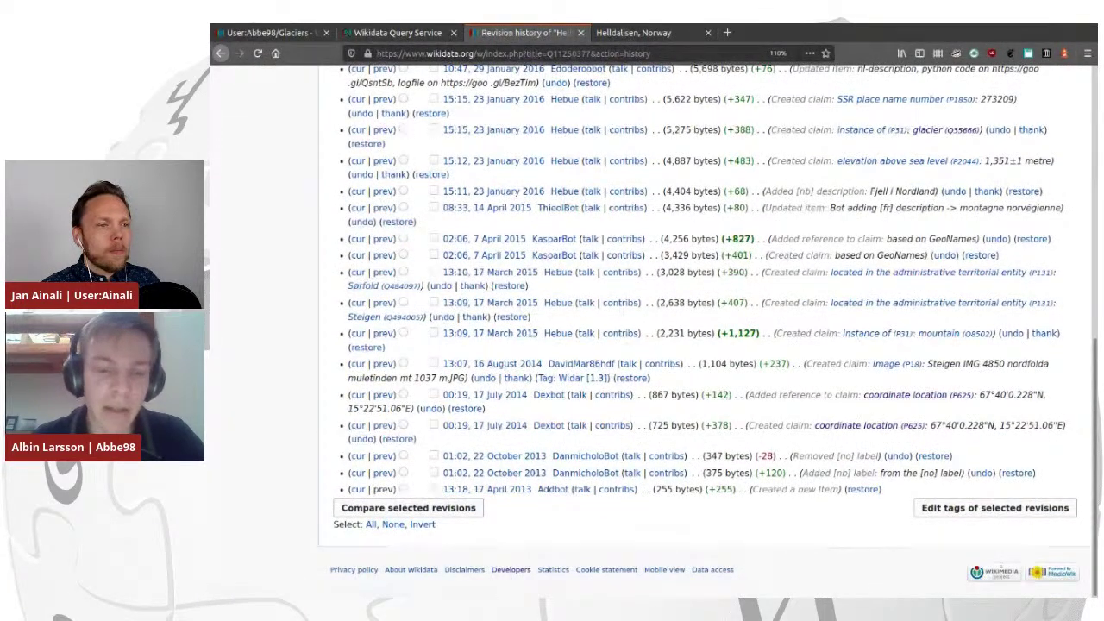
{"action": "left_click_drag", "start_coordinate": [888, 489], "coordinate": [1082, 582]}
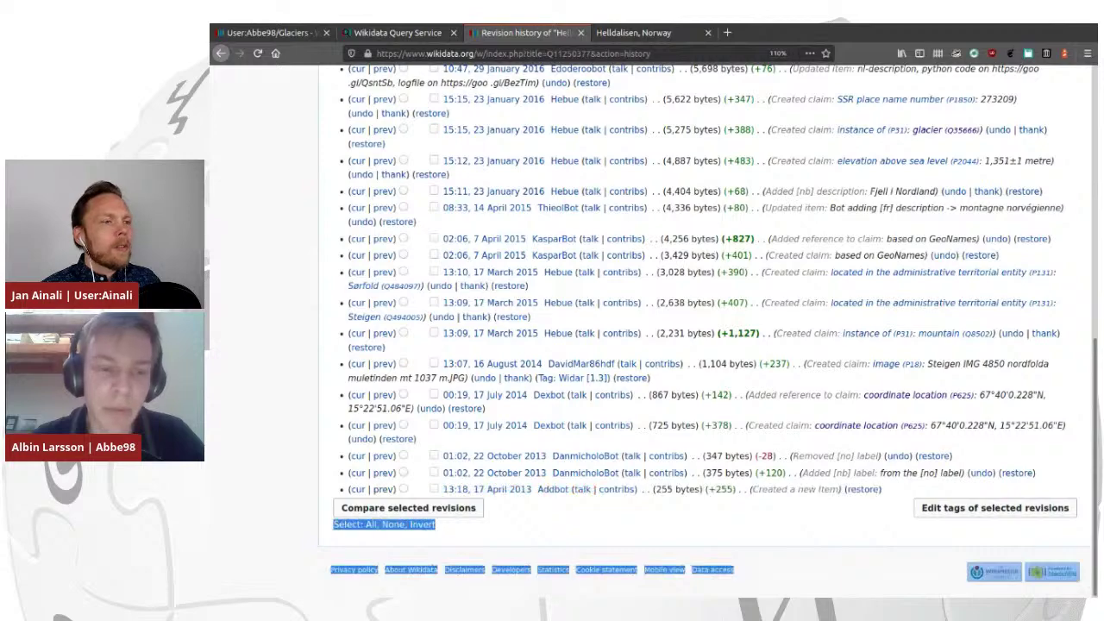
{"action": "left_click", "coordinate": [862, 528]}
{"action": "left_click_drag", "start_coordinate": [348, 489], "coordinate": [883, 489]}
{"action": "left_click", "coordinate": [888, 496]}
{"action": "scroll", "coordinate": [707, 328], "scroll_direction": "up", "scroll_amount": 6}
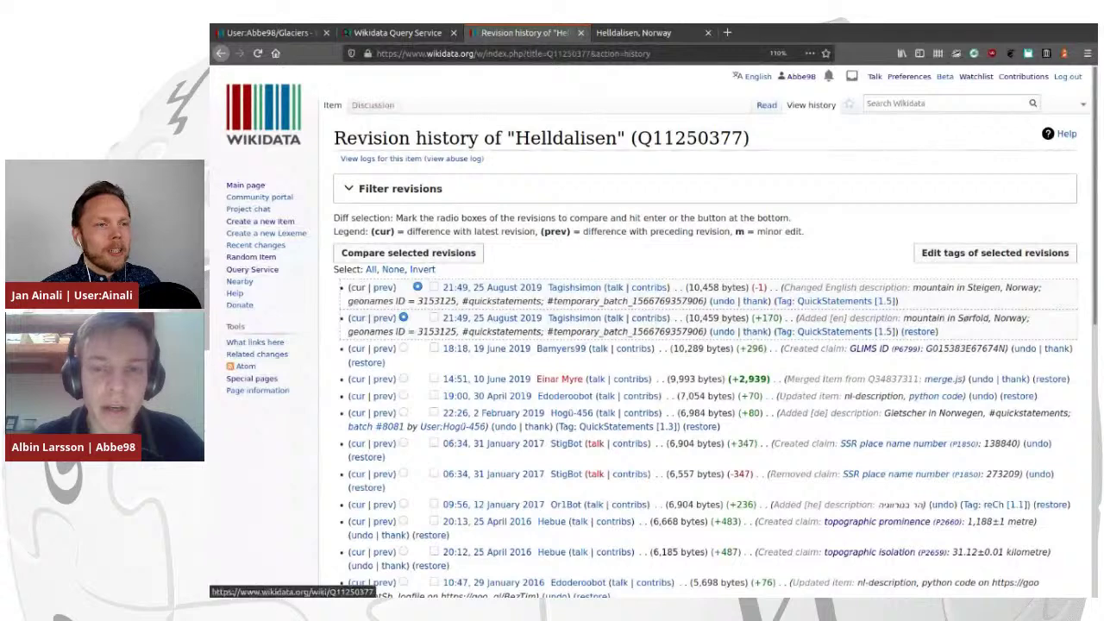
{"action": "left_click", "coordinate": [332, 104]}
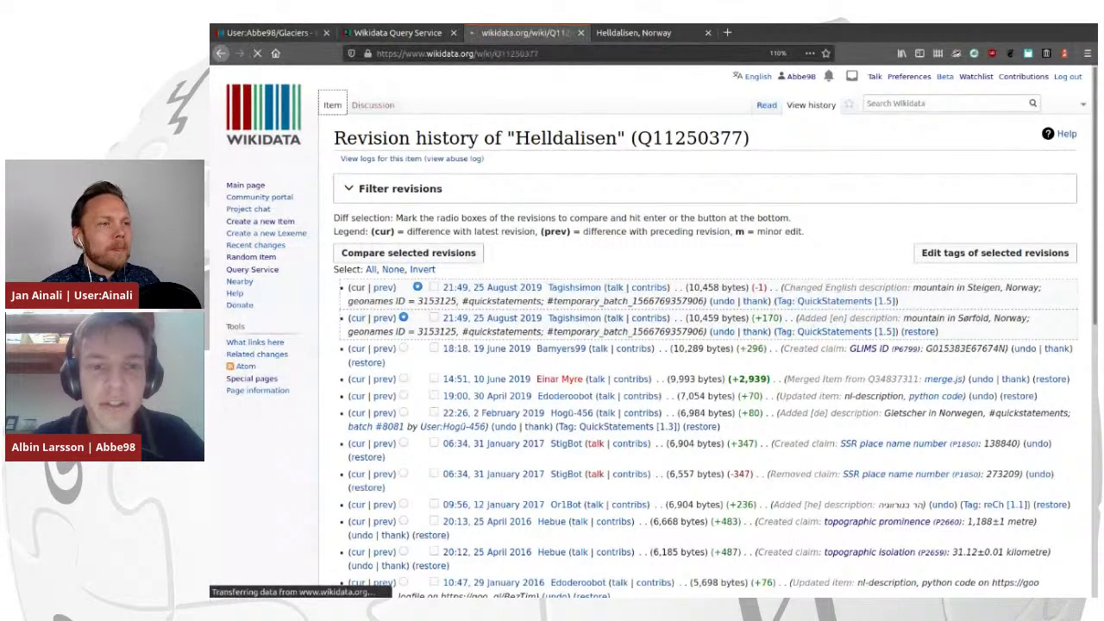
{"action": "scroll", "coordinate": [614, 344], "scroll_direction": "down", "scroll_amount": 3}
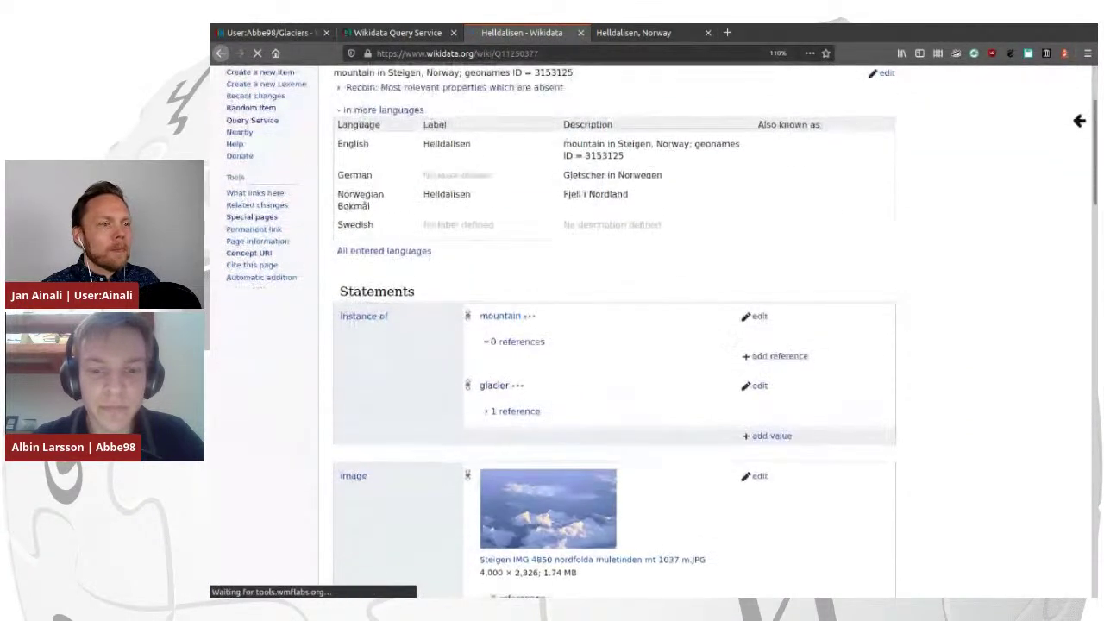
{"action": "scroll", "coordinate": [258, 397], "scroll_direction": "up", "scroll_amount": 3}
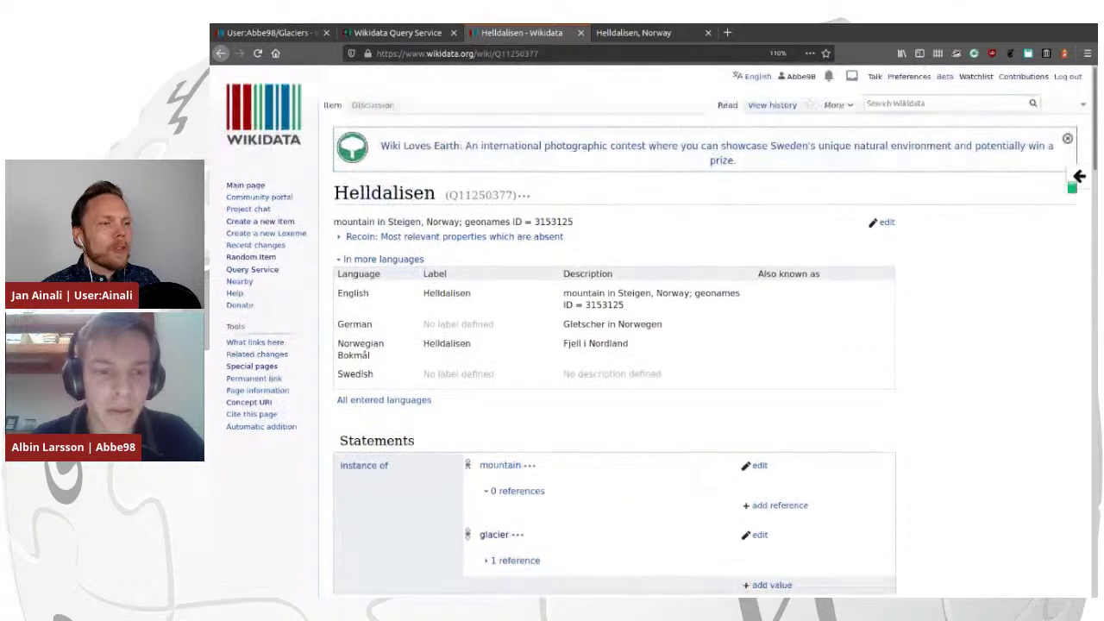
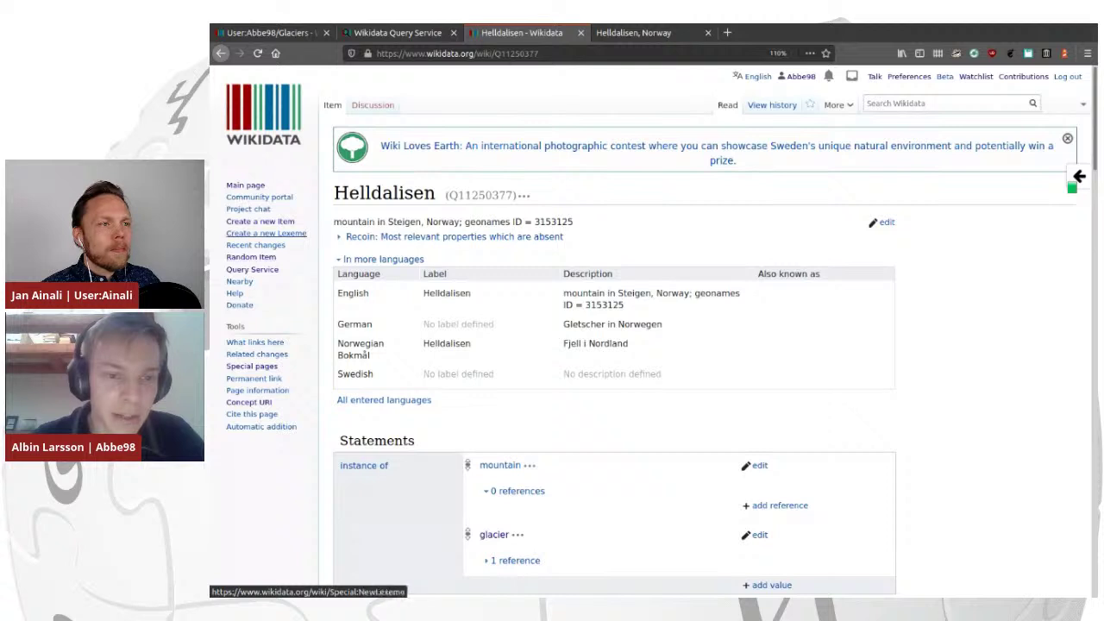
Open the new-item form separately, shorten Helldalisen's English description to "mountain in Steigen, Norway", and publish it.
{"action": "left_click", "coordinate": [260, 221]}
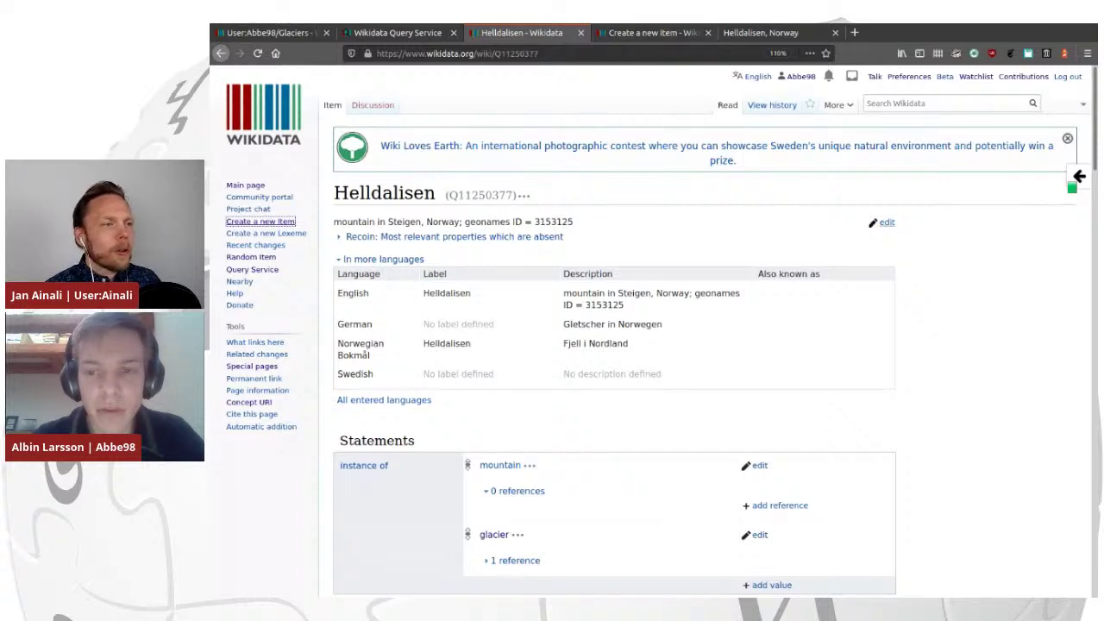
{"action": "left_click", "coordinate": [884, 221]}
{"action": "left_click_drag", "start_coordinate": [624, 304], "coordinate": [696, 295]}
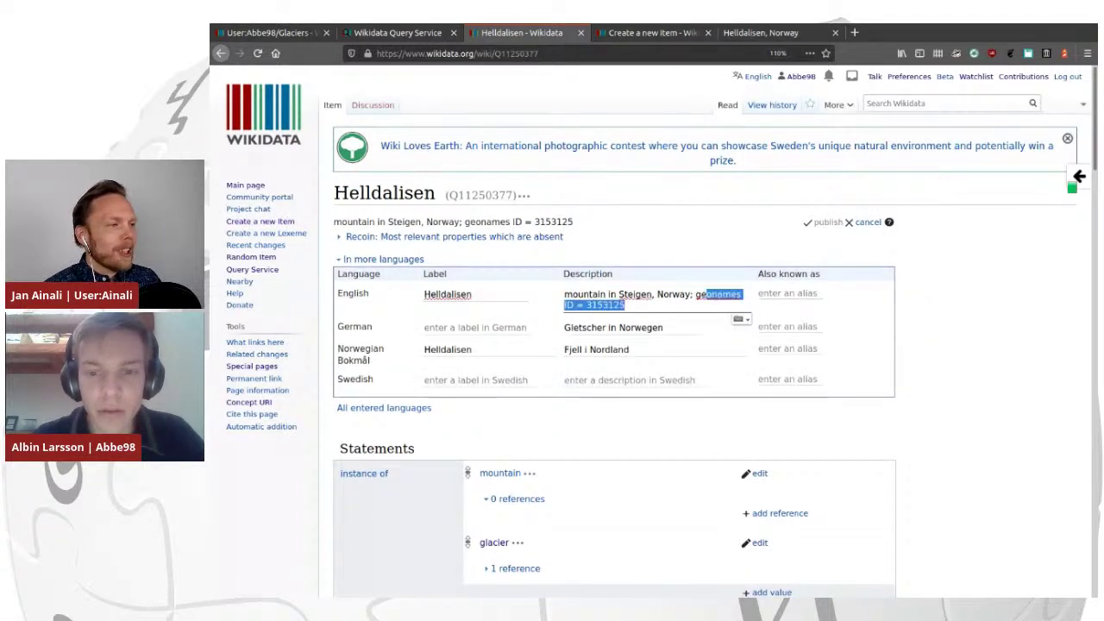
{"action": "key", "text": "BackSpace"}
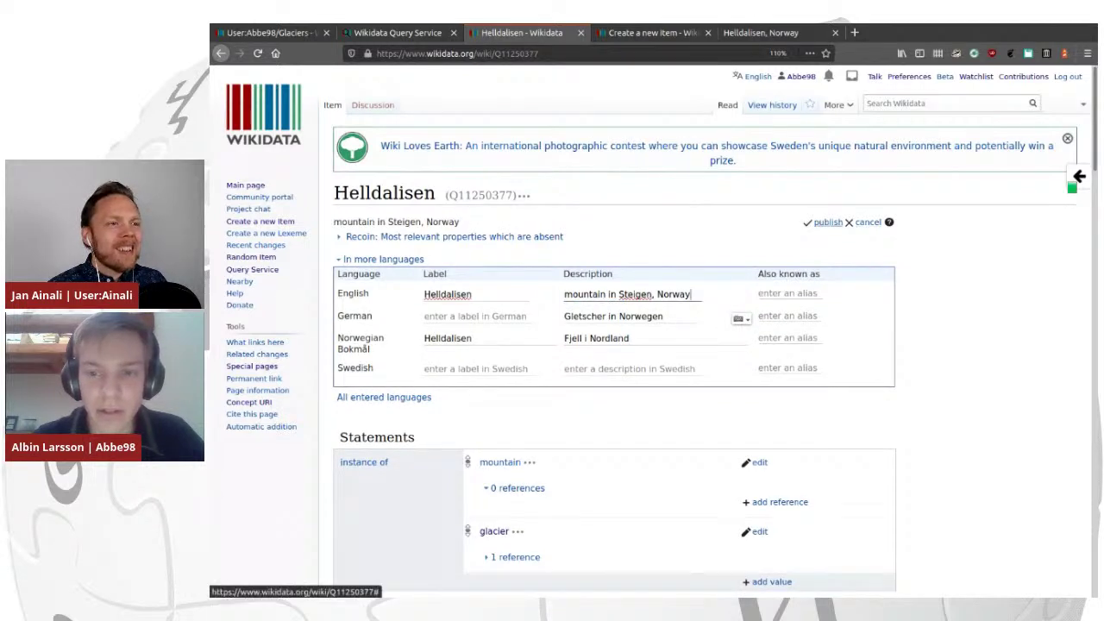
{"action": "left_click", "coordinate": [828, 223]}
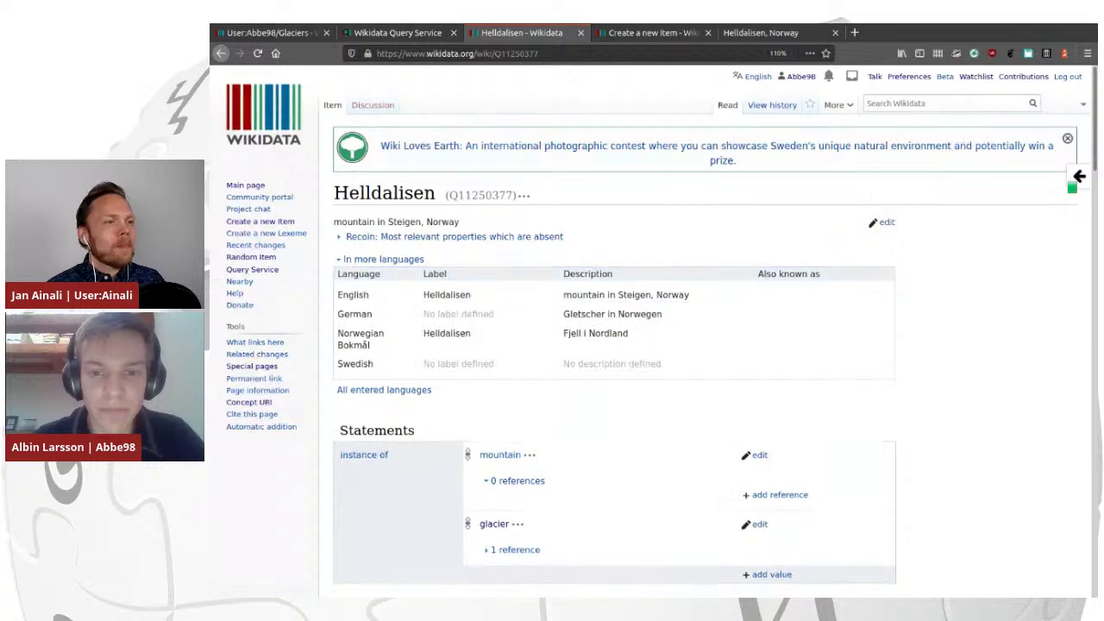
{"action": "key", "text": "ctrl+Tab"}
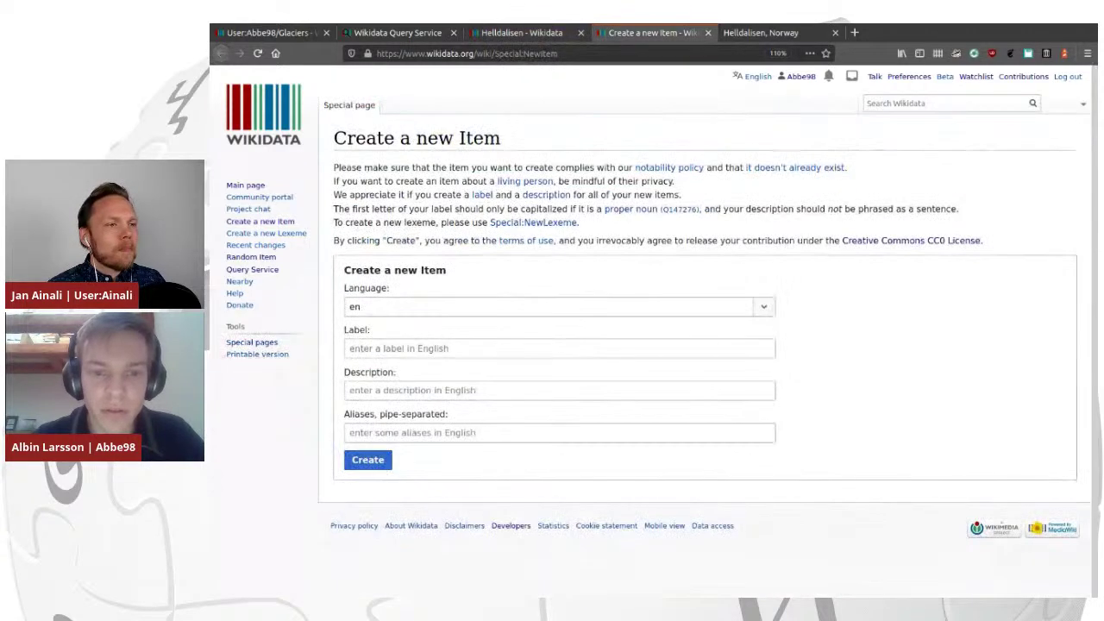
{"action": "key", "text": "ctrl+Tab"}
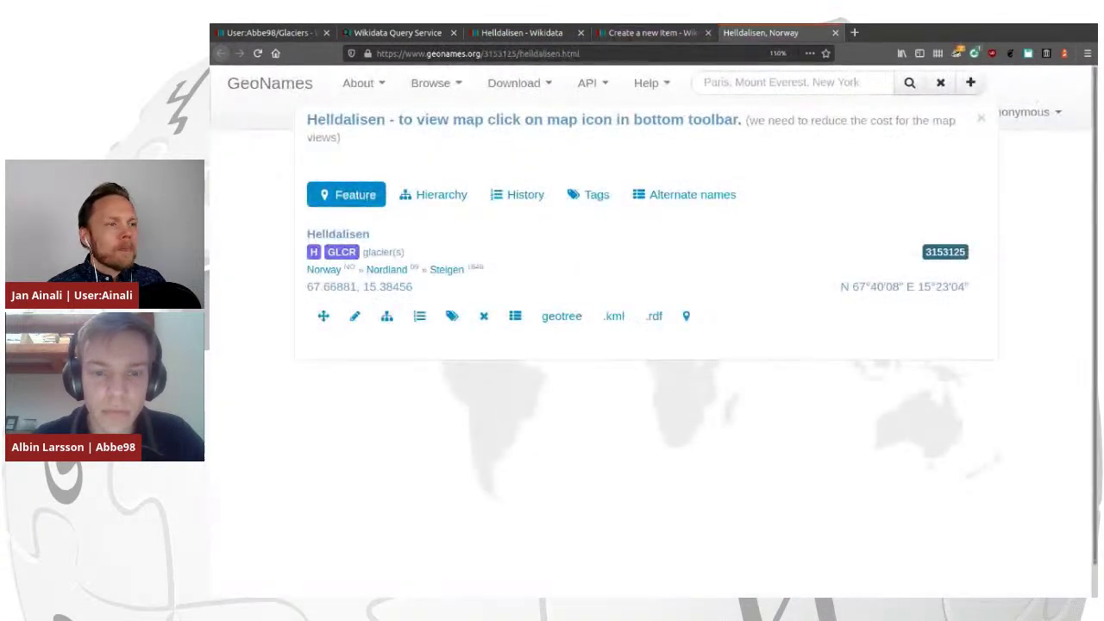
{"action": "key", "text": "ctrl+shift+Tab"}
{"action": "key", "text": "ctrl+shift+Tab"}
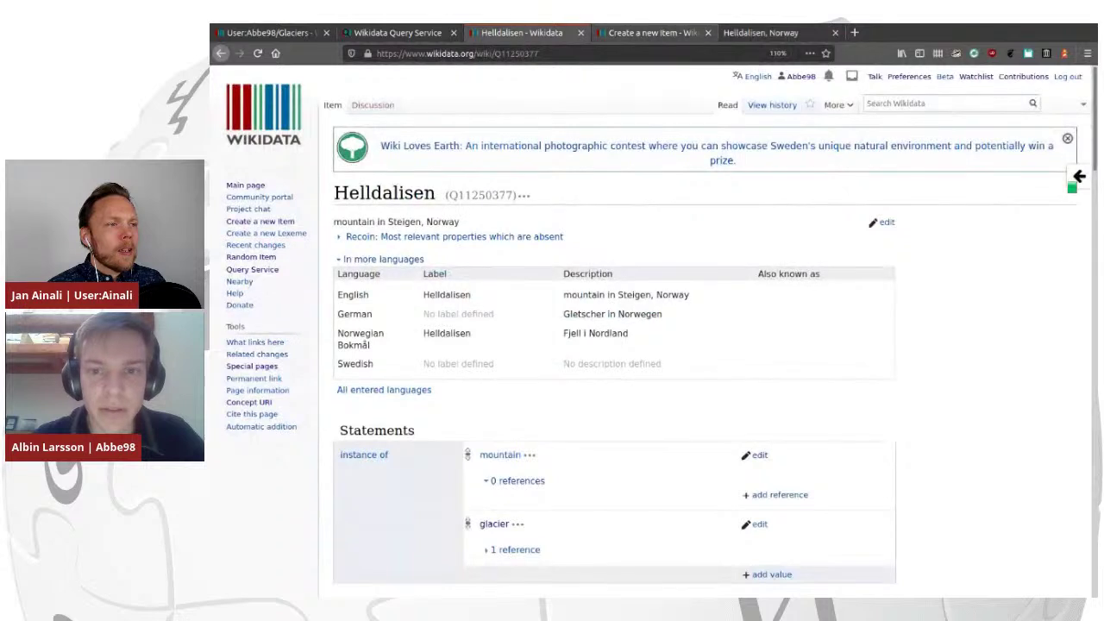
{"action": "key", "text": "ctrl+Tab"}
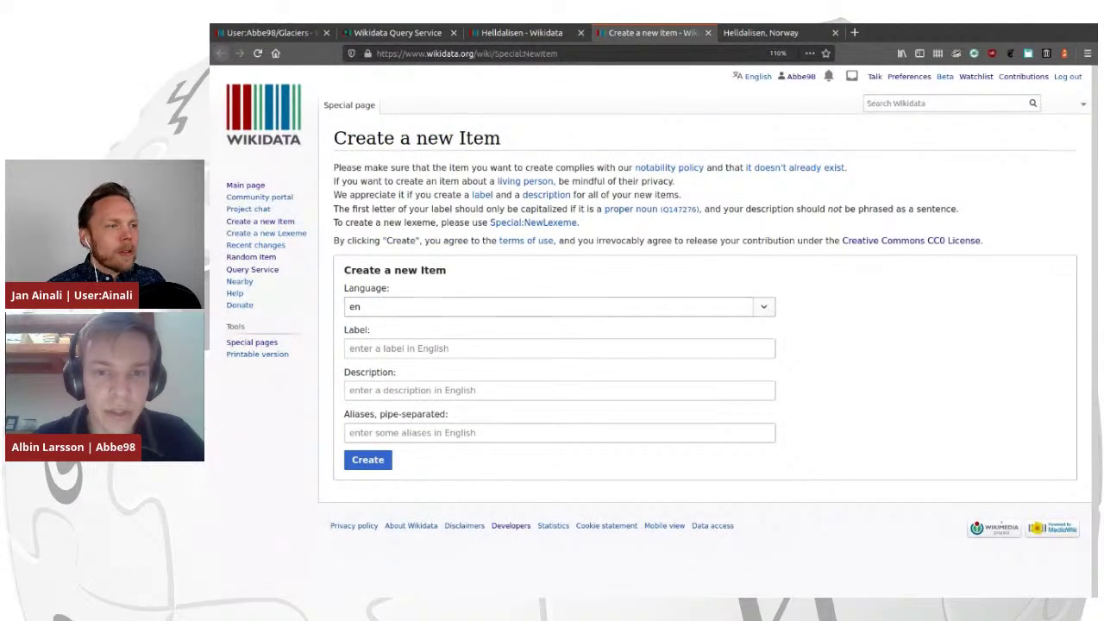
Copy the English label "Helldalisen" from the existing item into the new item's label.
{"action": "key", "text": "ctrl+shift+Tab"}
{"action": "double_click", "coordinate": [447, 295]}
{"action": "key", "text": "ctrl+c"}
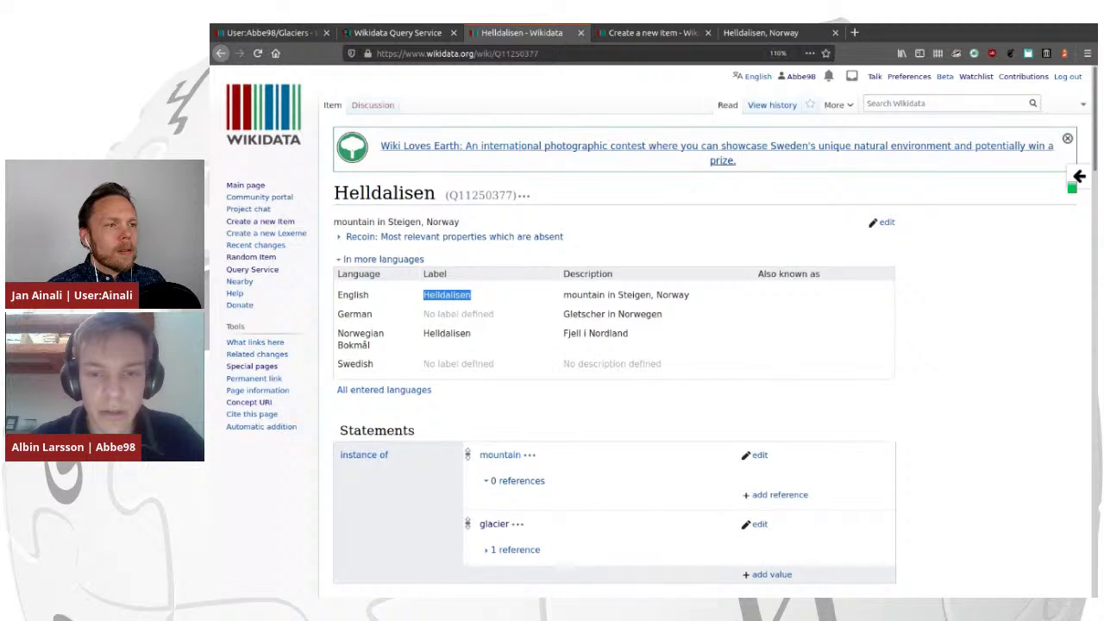
{"action": "key", "text": "ctrl+Tab"}
{"action": "key", "text": "Tab"}
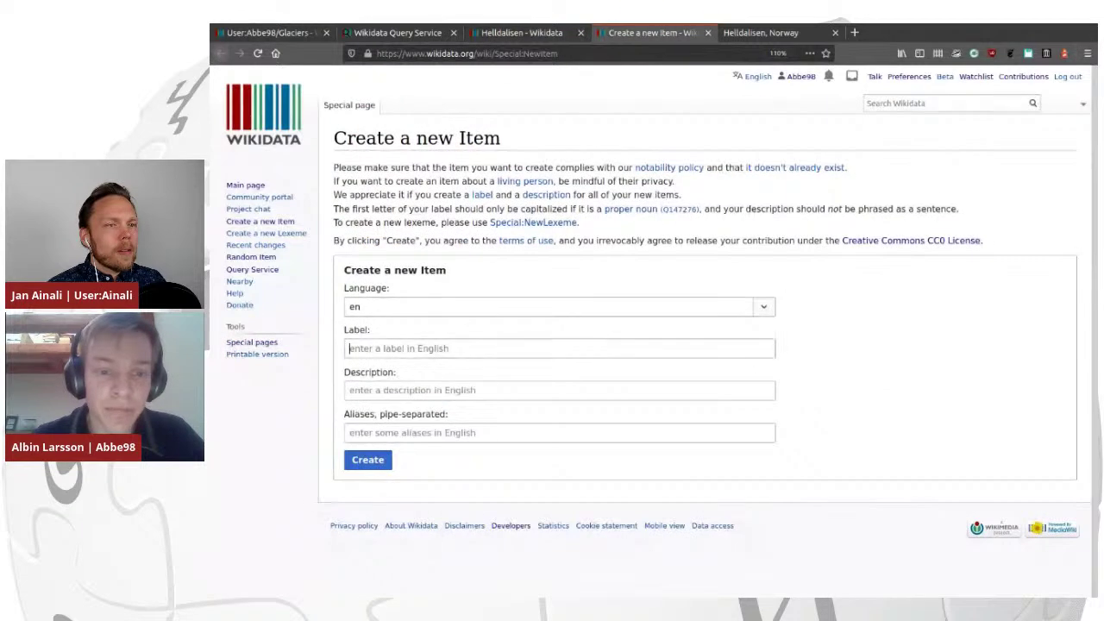
{"action": "key", "text": "ctrl+v"}
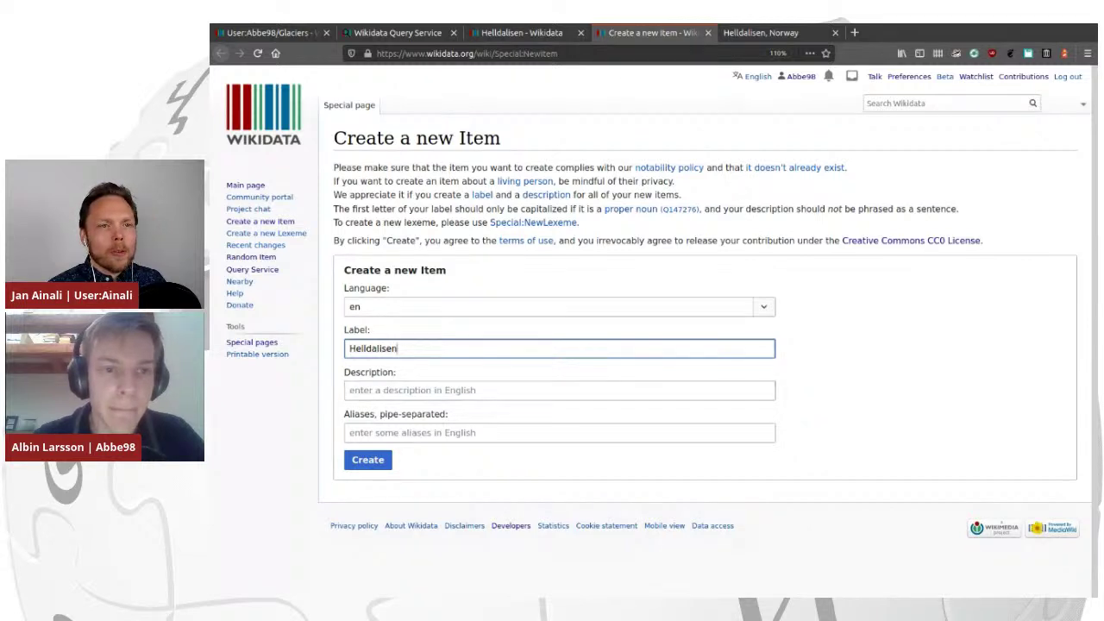
{"action": "key", "text": "alt+Tab"}
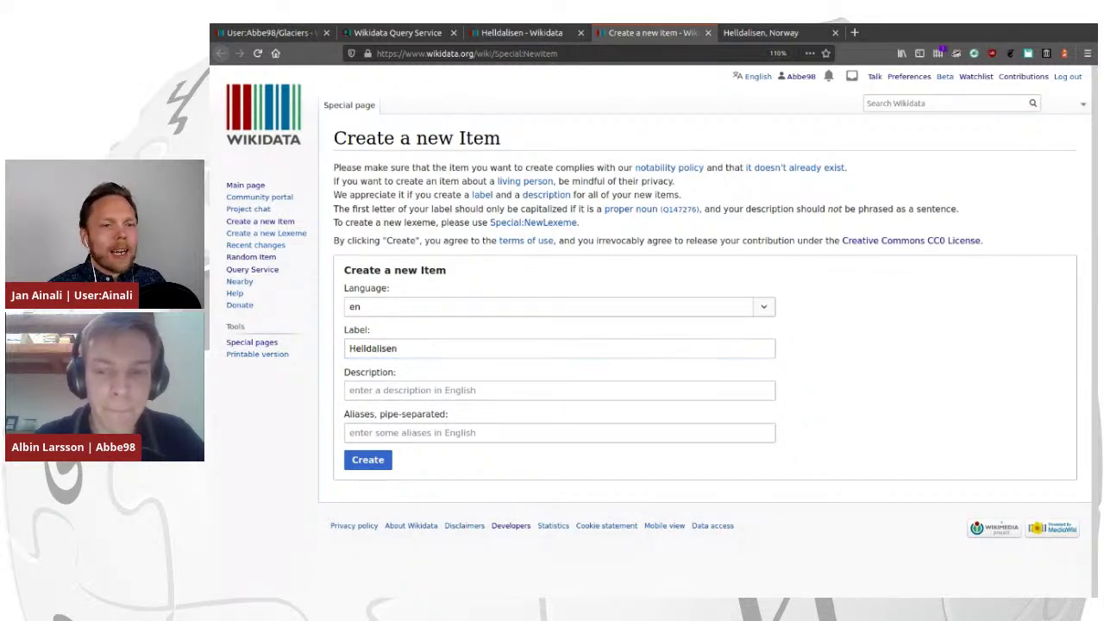
{"action": "key", "text": "alt+Tab"}
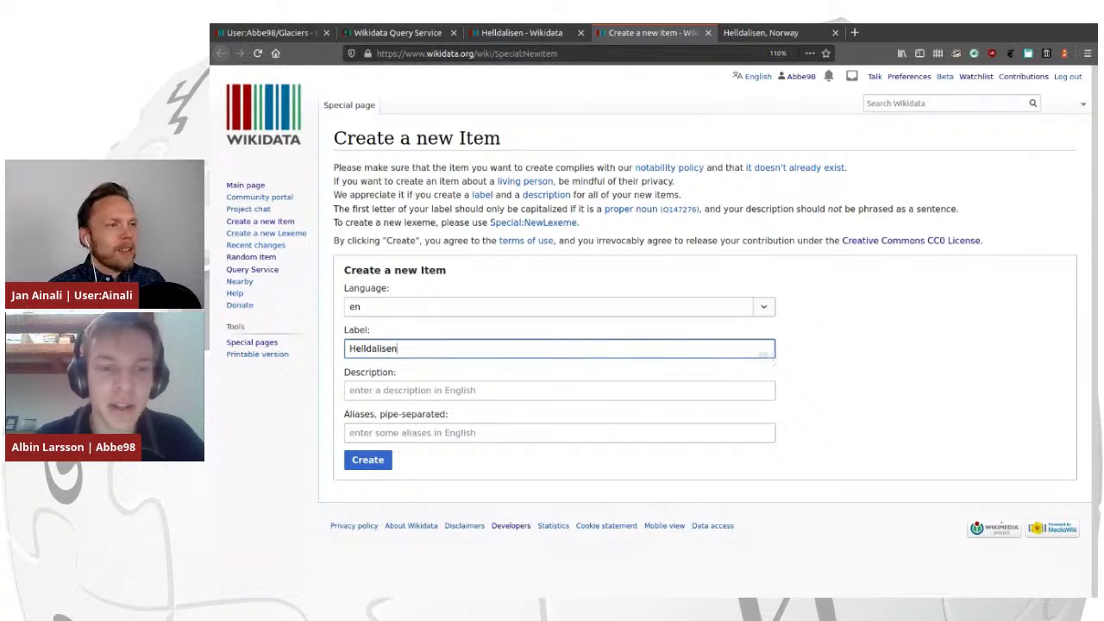
Give the new item the English description "glacier in Norway" and create it.
{"action": "left_click", "coordinate": [560, 389]}
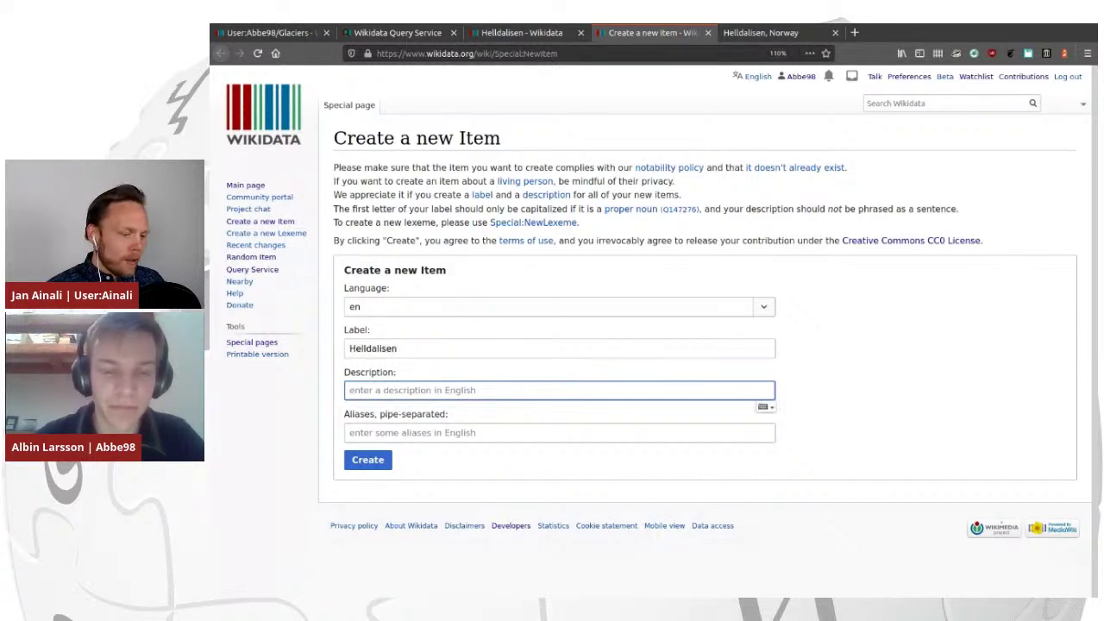
{"action": "type", "text": "Glaci"}
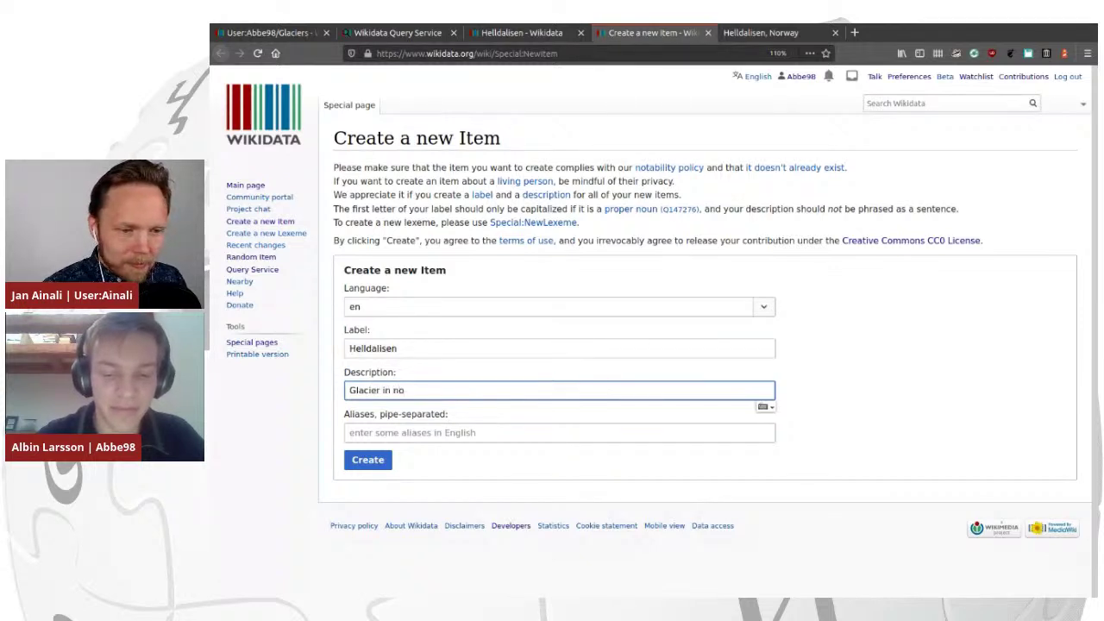
{"action": "type", "text": "er in Norway"}
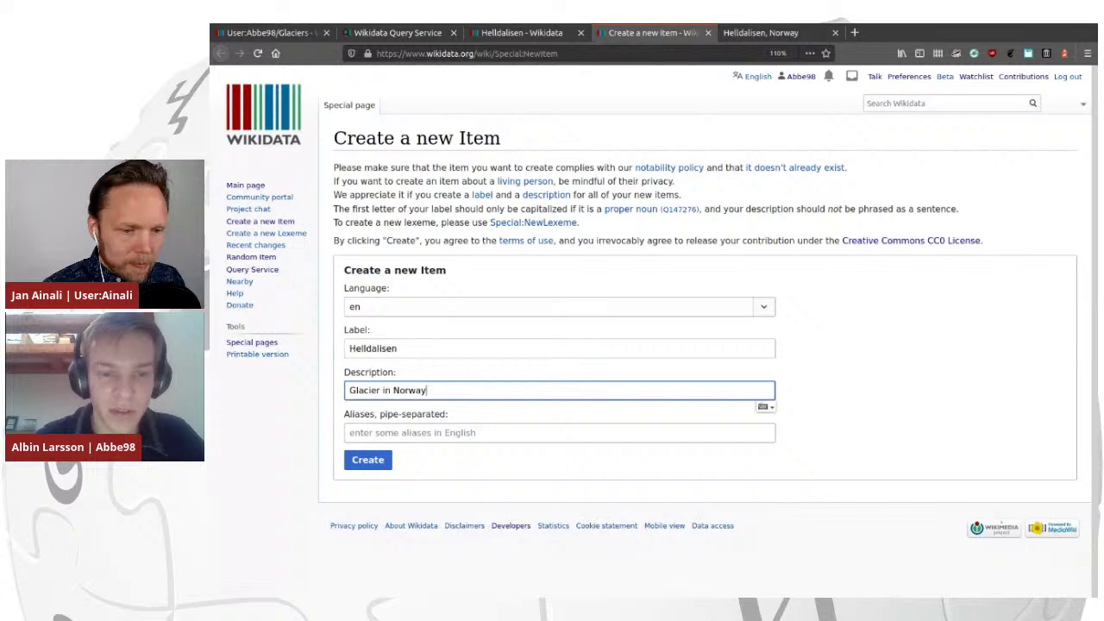
{"action": "key", "text": "Home"}
{"action": "key", "text": "Delete"}
{"action": "type", "text": "g"}
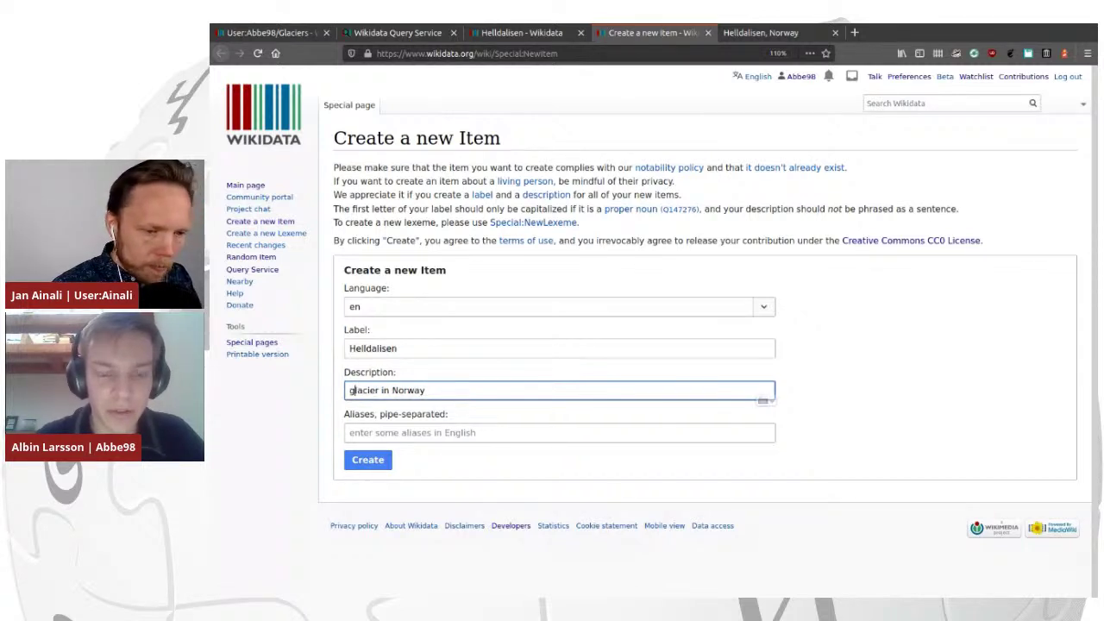
{"action": "key", "text": "Return"}
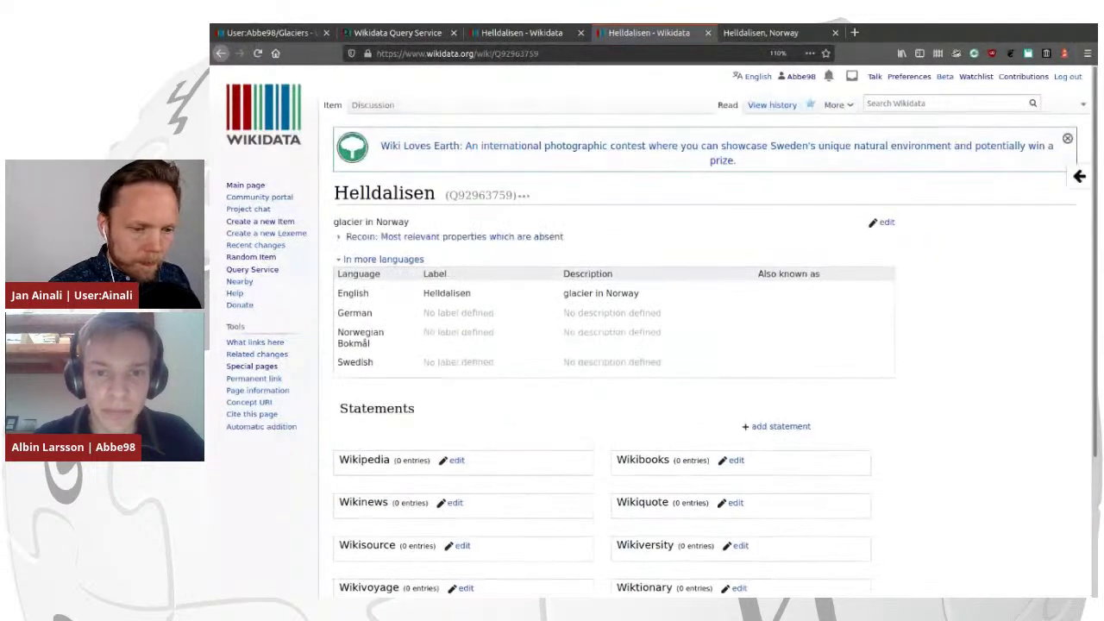
On the original Helldalisen item, expand the reference of its glacier instance of statement.
{"action": "key", "text": "ctrl+Page_Up"}
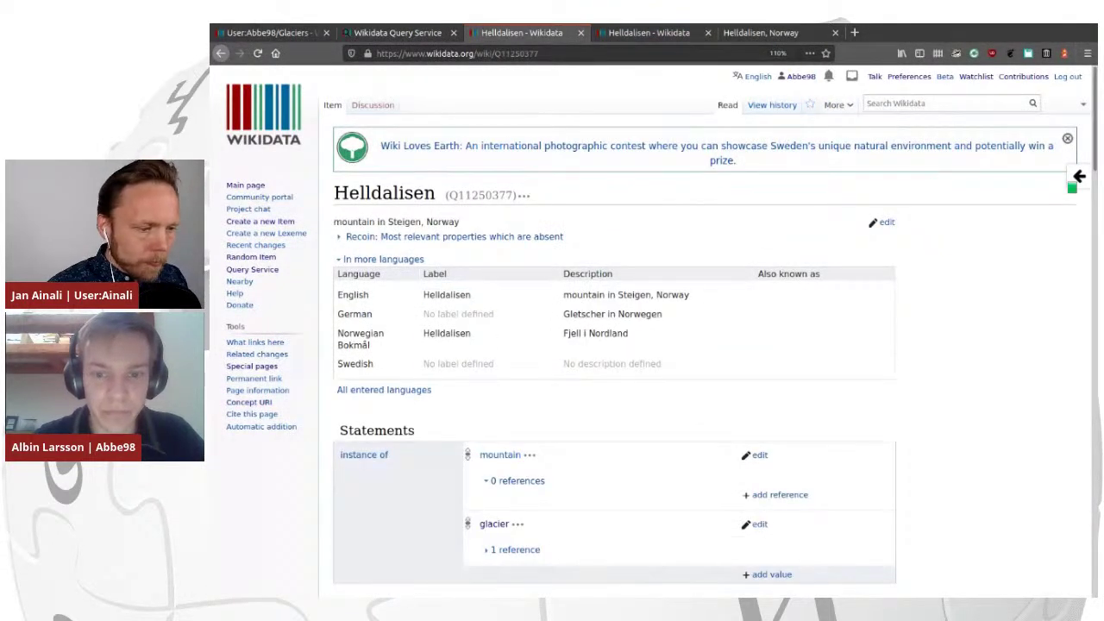
{"action": "scroll", "coordinate": [1079, 172], "scroll_direction": "down", "scroll_amount": 5}
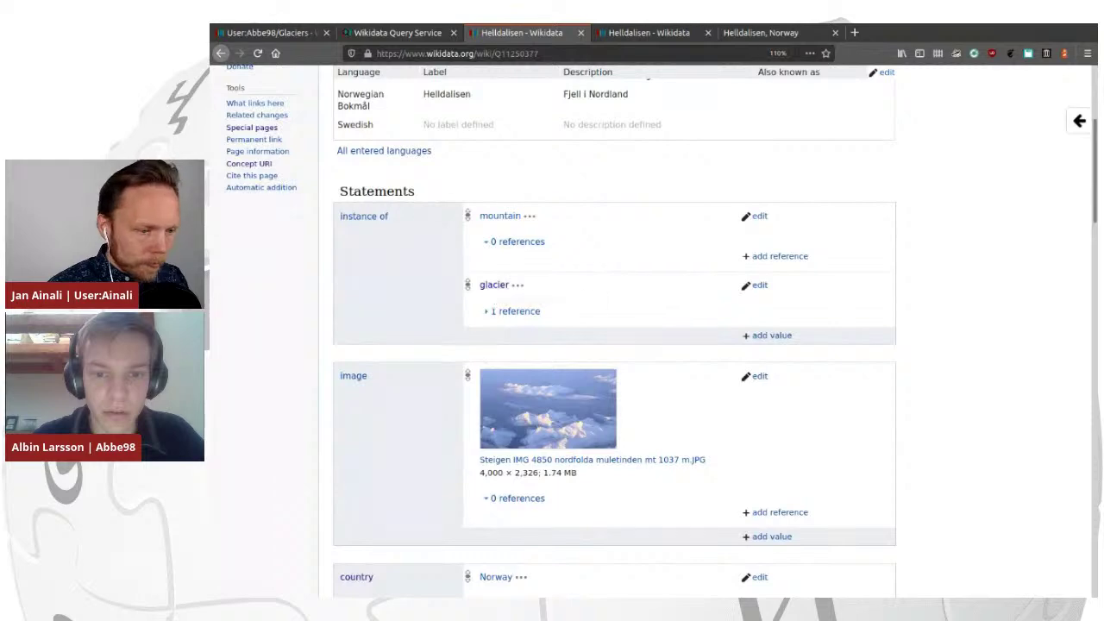
{"action": "left_click", "coordinate": [515, 311]}
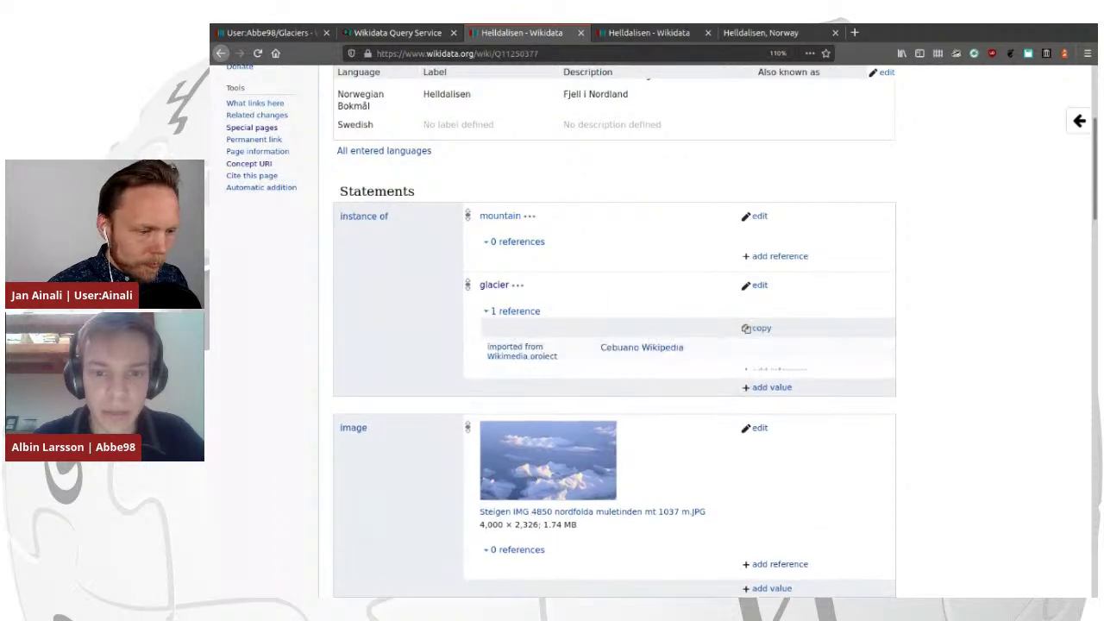
Add an instance of statement with the value glacier to the new Helldalisen item and publish it.
{"action": "left_click", "coordinate": [649, 33]}
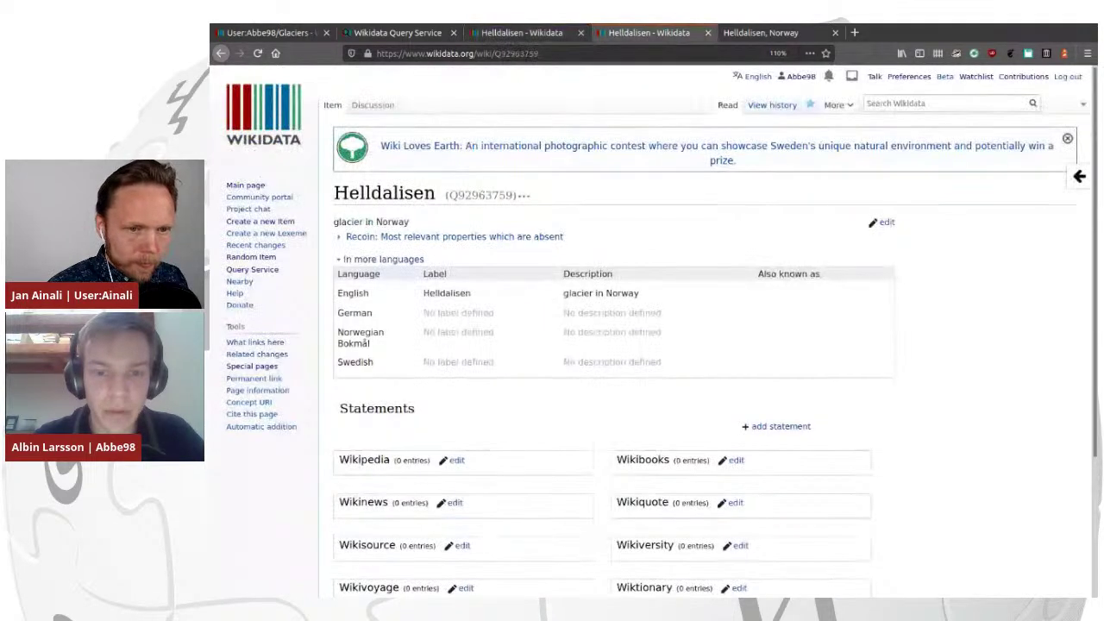
{"action": "scroll", "coordinate": [776, 352], "scroll_direction": "down", "scroll_amount": 2}
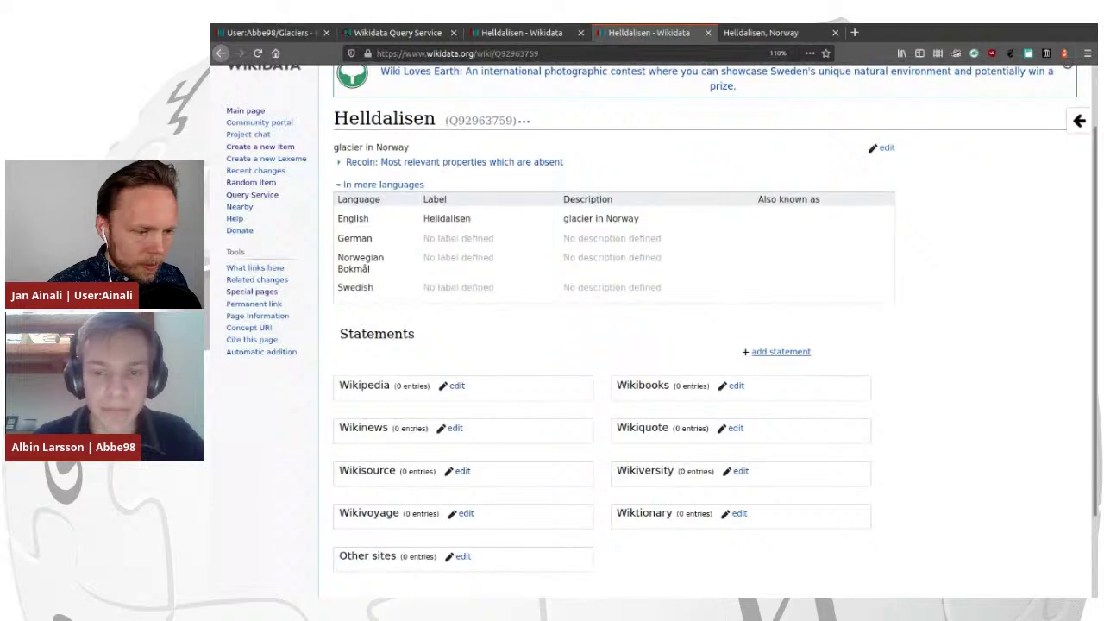
{"action": "left_click", "coordinate": [776, 352]}
{"action": "key", "text": "Return"}
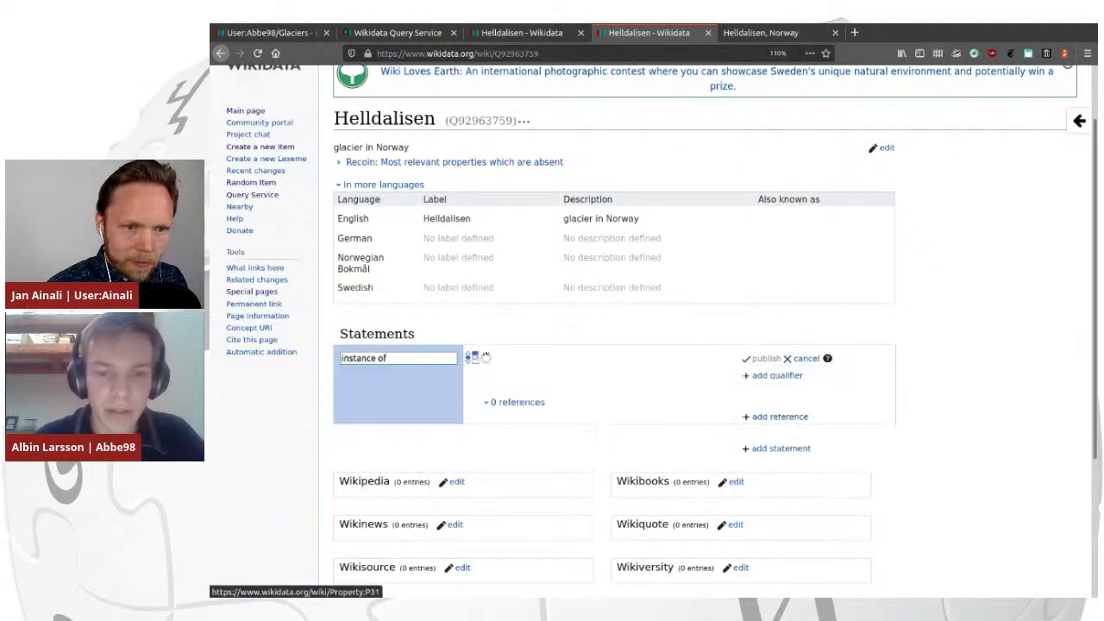
{"action": "type", "text": "glacier"}
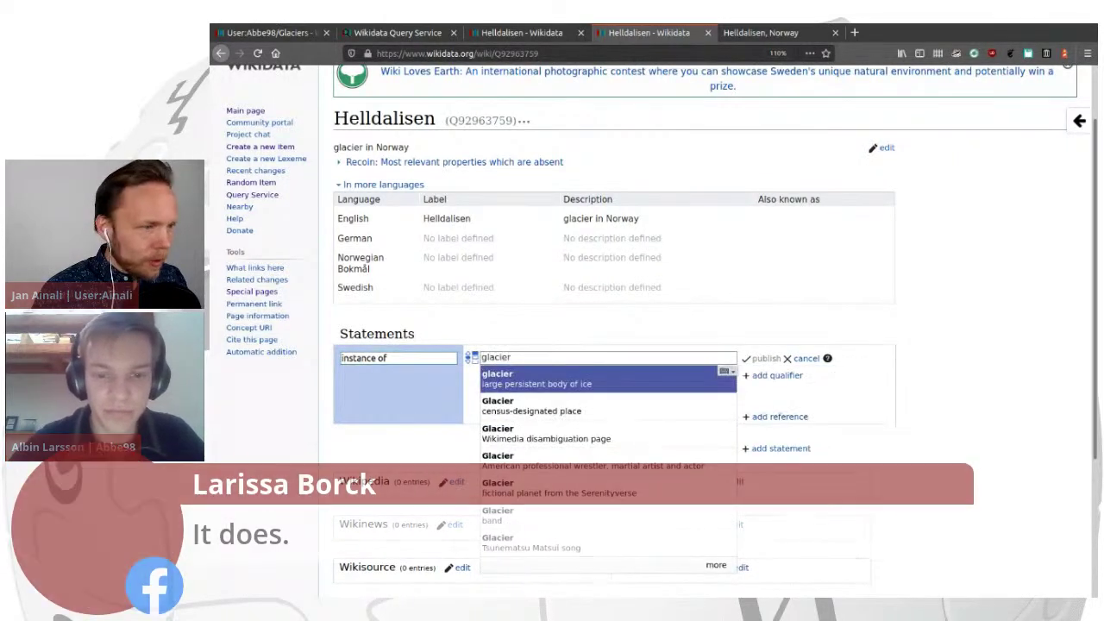
{"action": "key", "text": "Return"}
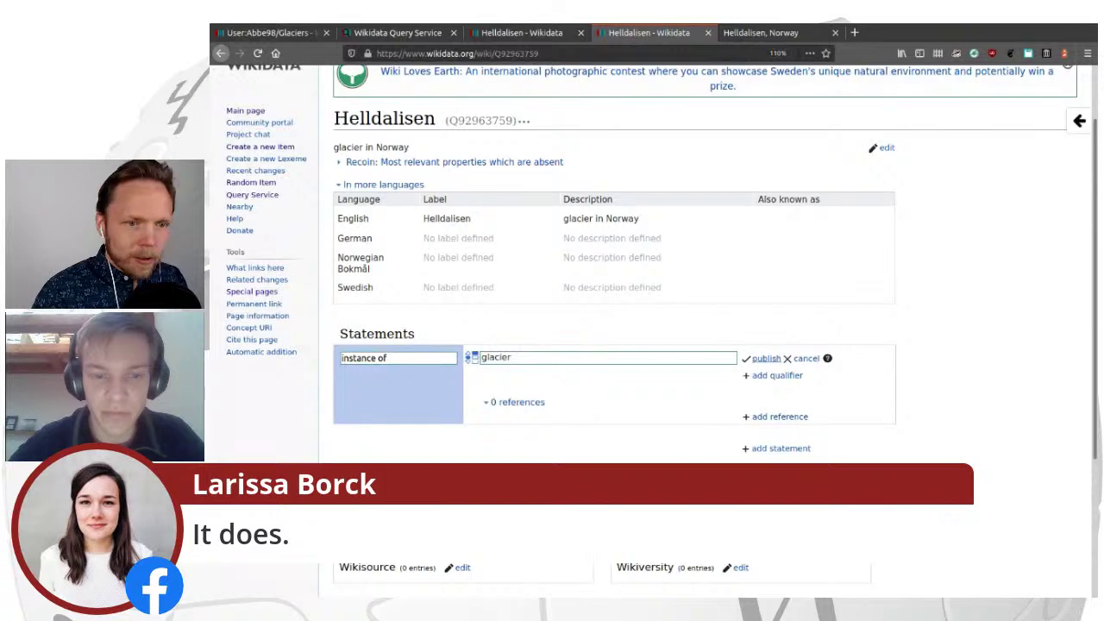
{"action": "left_click", "coordinate": [766, 358]}
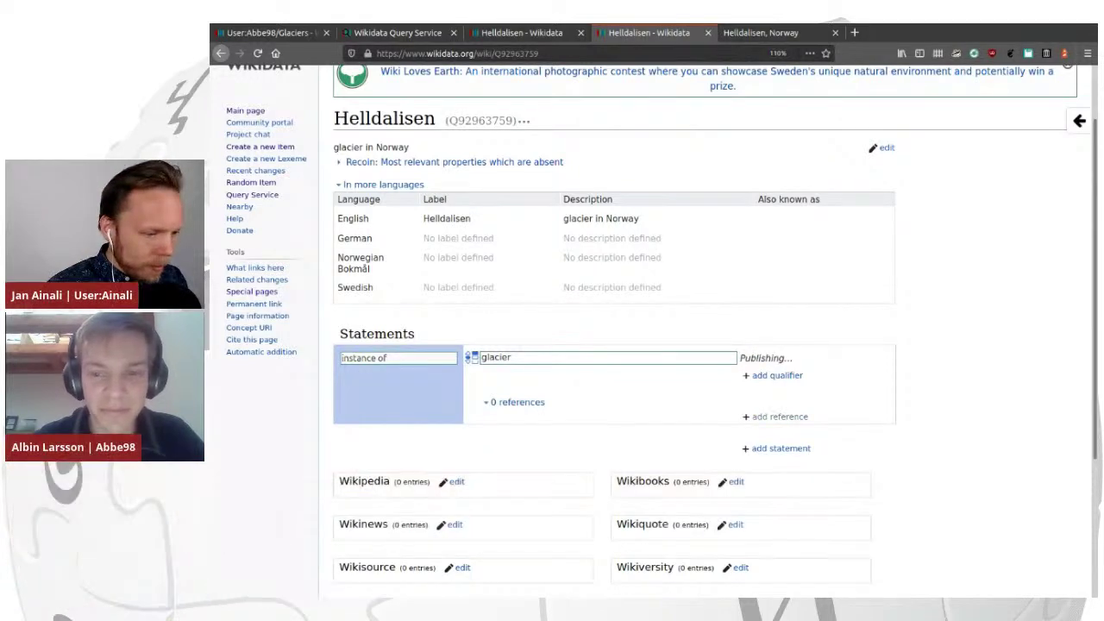
Following the original item, add a country statement with the value Norway to the new glacier item and publish it.
{"action": "left_click", "coordinate": [780, 456]}
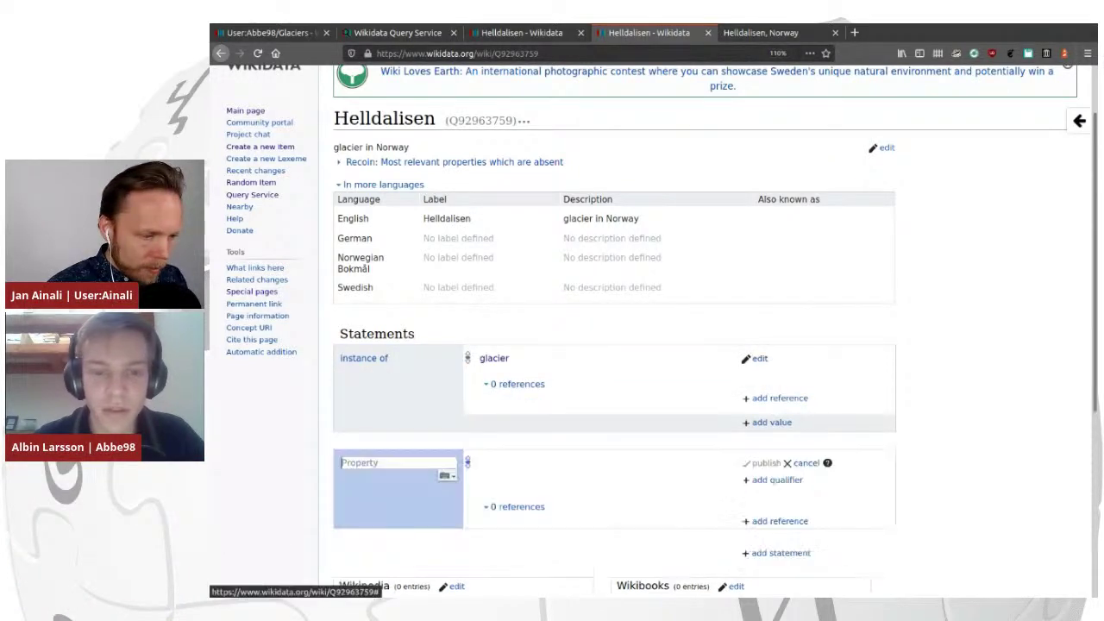
{"action": "key", "text": "ctrl+Page_Up"}
{"action": "scroll", "coordinate": [614, 345], "scroll_direction": "down", "scroll_amount": 3}
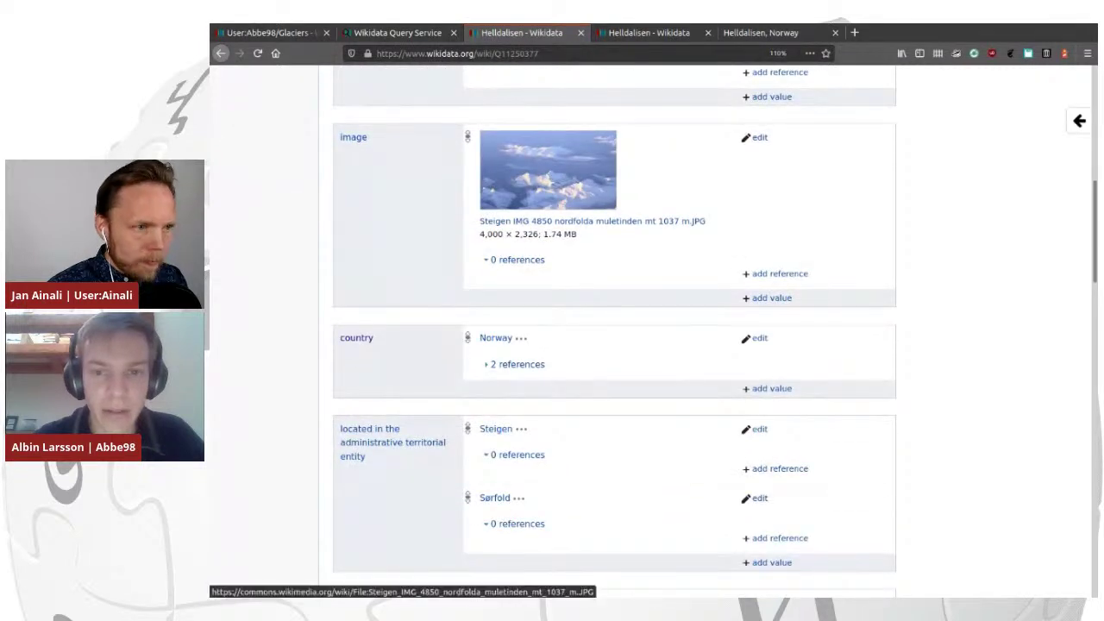
{"action": "key", "text": "ctrl+Page_Down"}
{"action": "key", "text": "Down"}
{"action": "key", "text": "Return"}
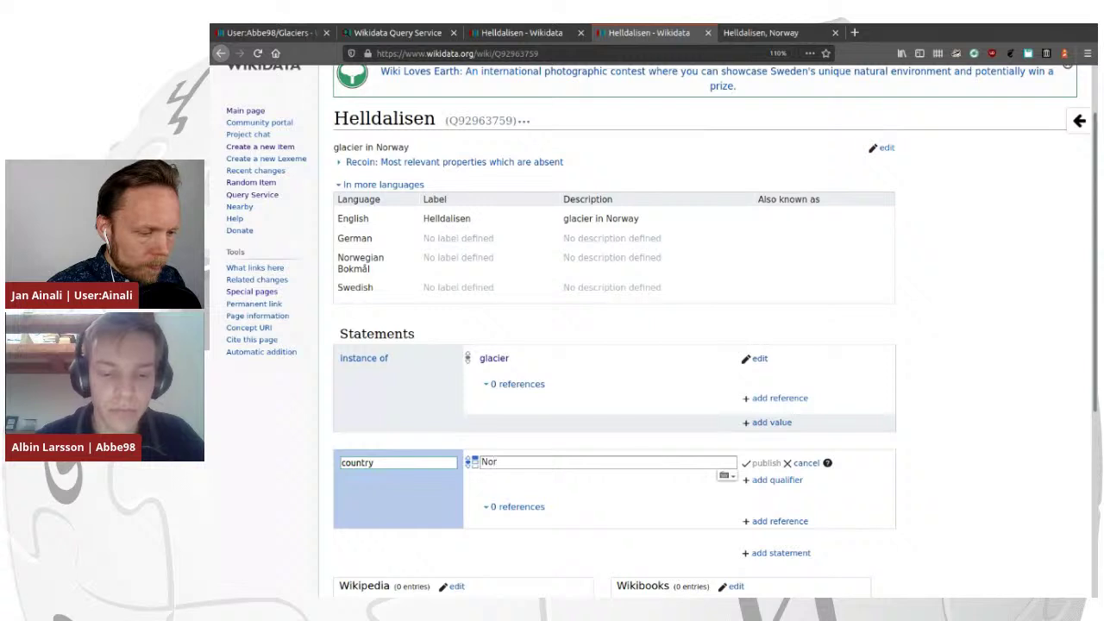
{"action": "type", "text": "way"}
{"action": "key", "text": "Return"}
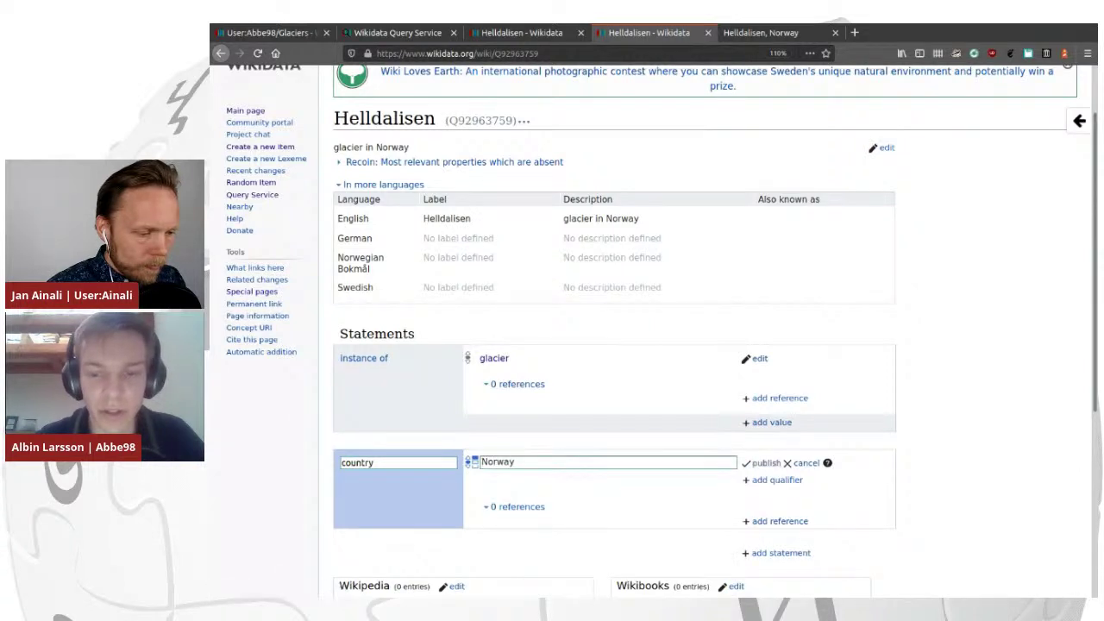
{"action": "left_click", "coordinate": [766, 463]}
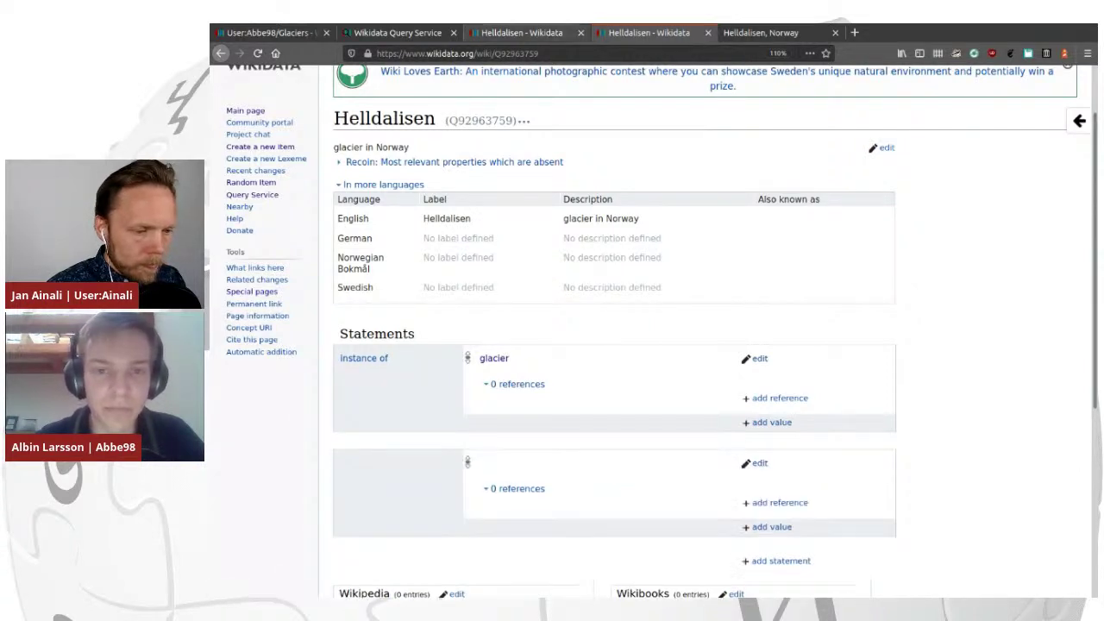
On the original Helldalisen item, examine the administrative location, coordinate, topographic and identifier statements for details that belong to the glacier.
{"action": "key", "text": "ctrl+Page_Up"}
{"action": "scroll", "coordinate": [614, 345], "scroll_direction": "down", "scroll_amount": 6}
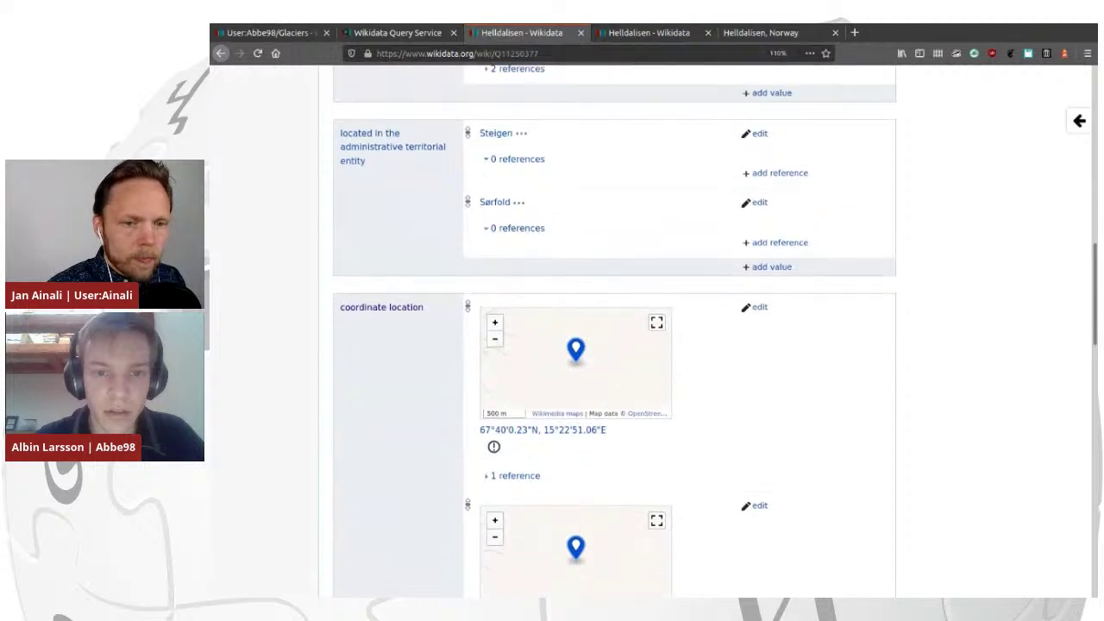
{"action": "scroll", "coordinate": [614, 345], "scroll_direction": "up", "scroll_amount": 1}
{"action": "left_click_drag", "start_coordinate": [547, 263], "coordinate": [340, 76]}
{"action": "left_click", "coordinate": [388, 207]}
{"action": "left_click_drag", "start_coordinate": [366, 196], "coordinate": [340, 77]}
{"action": "left_click", "coordinate": [388, 207]}
{"action": "scroll", "coordinate": [614, 345], "scroll_direction": "down", "scroll_amount": 5}
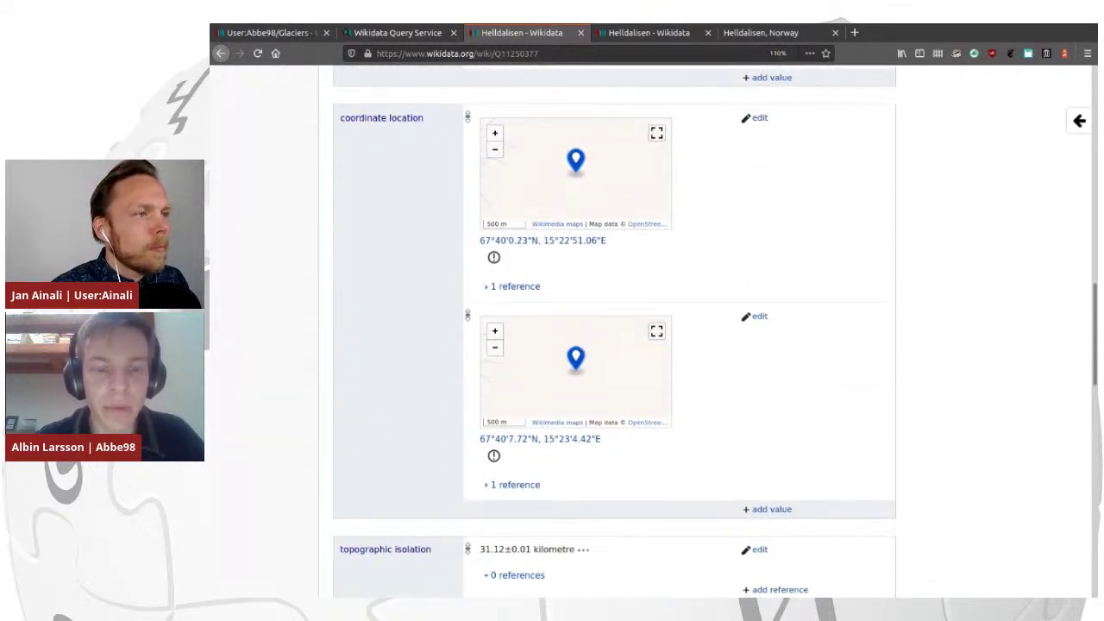
{"action": "scroll", "coordinate": [614, 345], "scroll_direction": "down", "scroll_amount": 3}
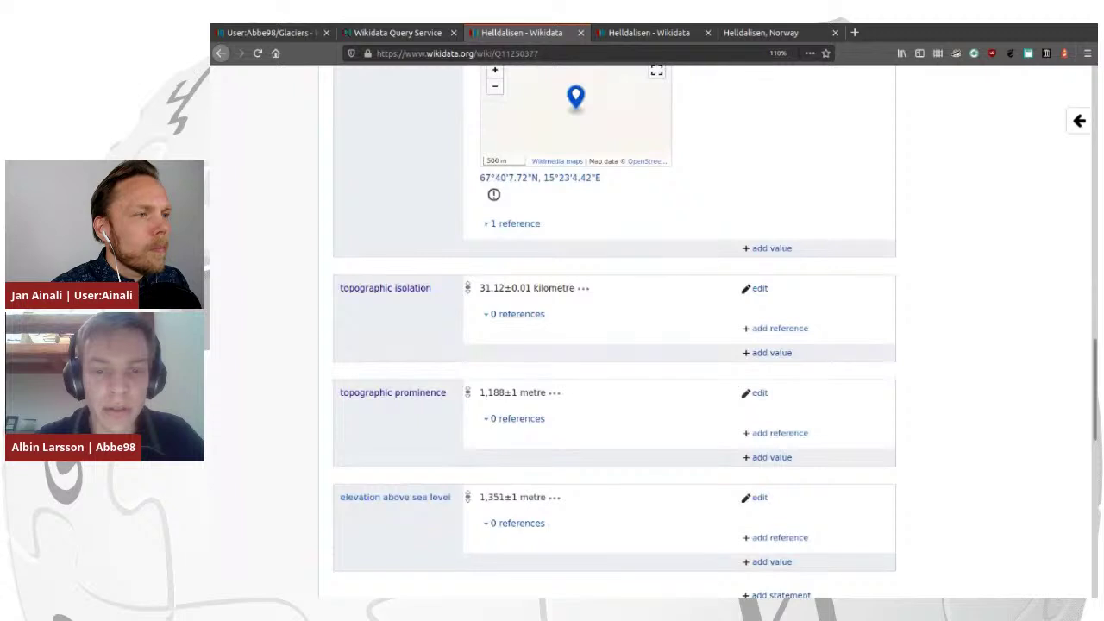
{"action": "scroll", "coordinate": [614, 345], "scroll_direction": "down", "scroll_amount": 2}
{"action": "scroll", "coordinate": [614, 345], "scroll_direction": "down", "scroll_amount": 5}
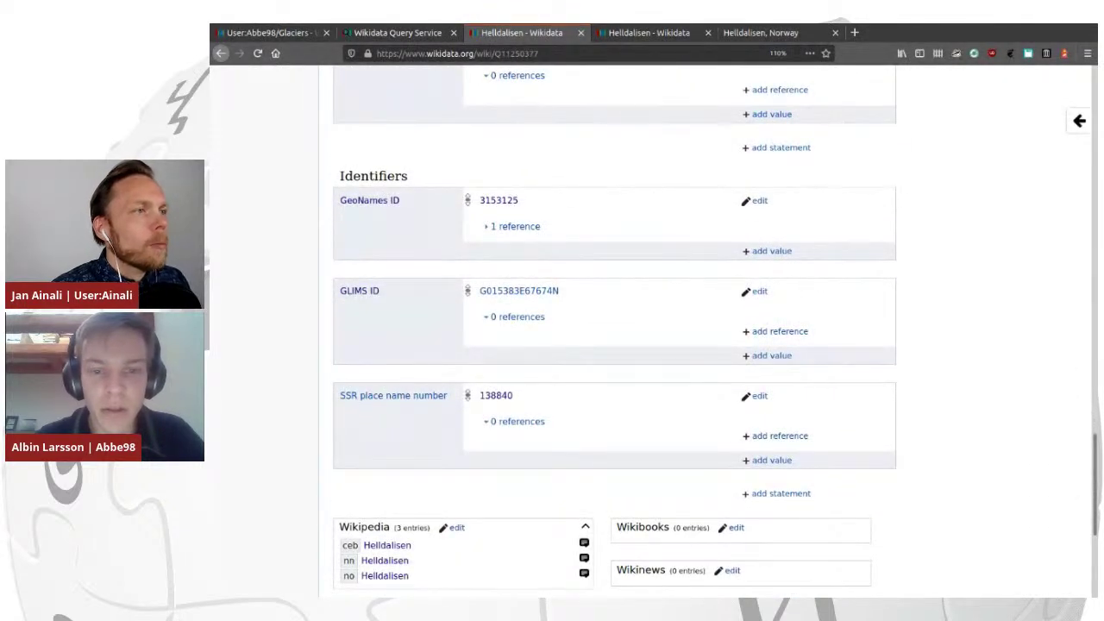
{"action": "scroll", "coordinate": [614, 345], "scroll_direction": "up", "scroll_amount": 5}
{"action": "scroll", "coordinate": [614, 345], "scroll_direction": "up", "scroll_amount": 5}
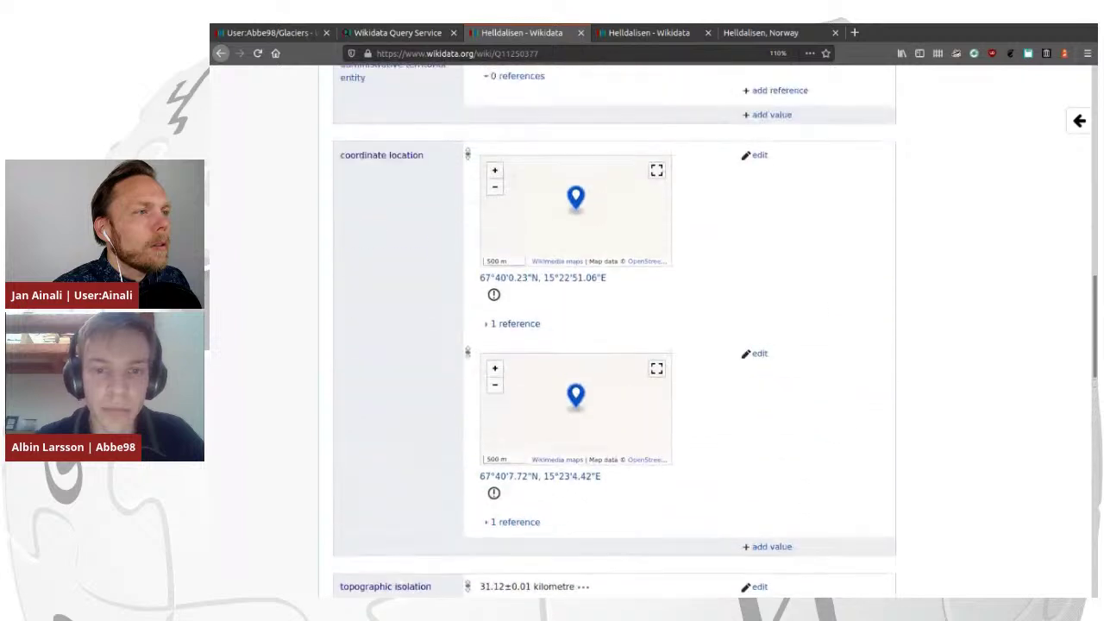
Expand the references of both coordinate locations and copy the coordinates imported from Cebuano Wikipedia, 67°40'7.72"N, 15°23'4.42"E.
{"action": "left_click", "coordinate": [515, 323]}
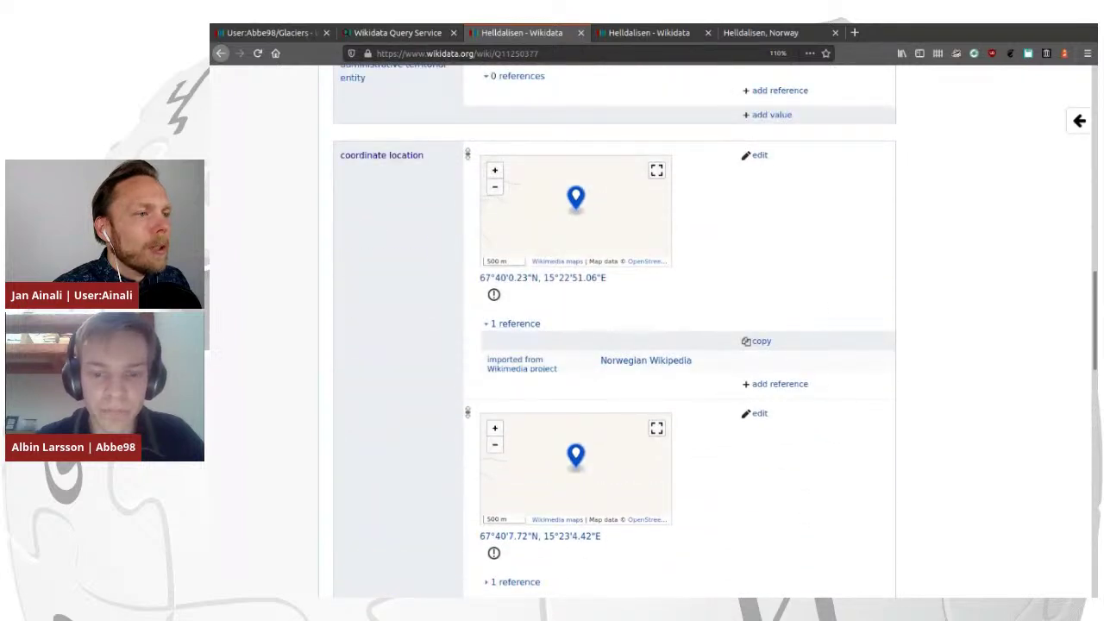
{"action": "left_click", "coordinate": [515, 582]}
{"action": "scroll", "coordinate": [614, 345], "scroll_direction": "down", "scroll_amount": 3}
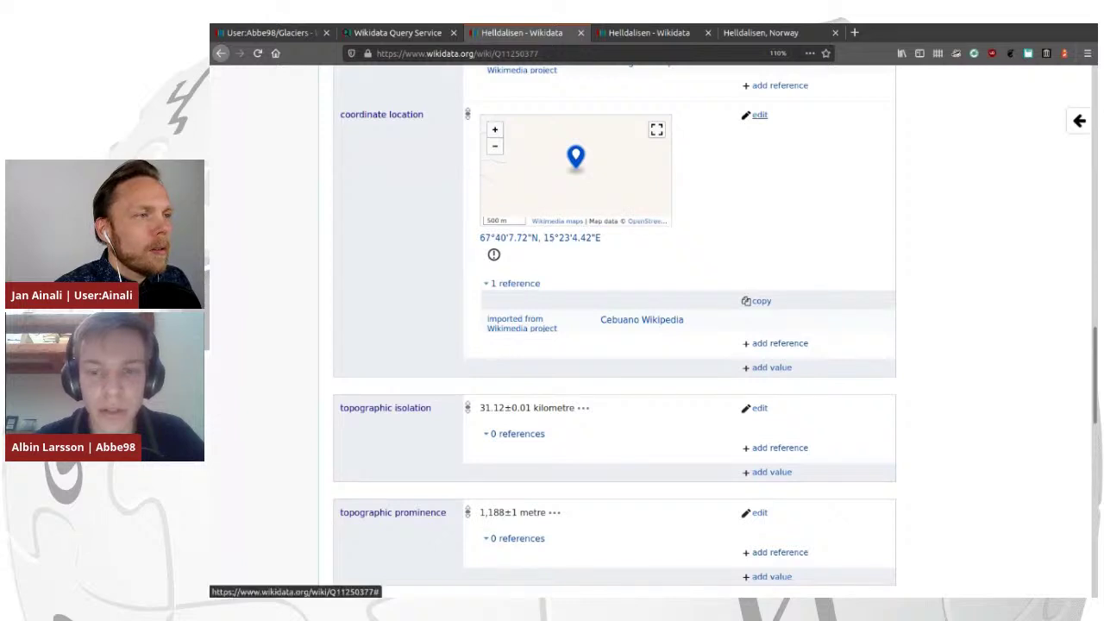
{"action": "left_click", "coordinate": [759, 115]}
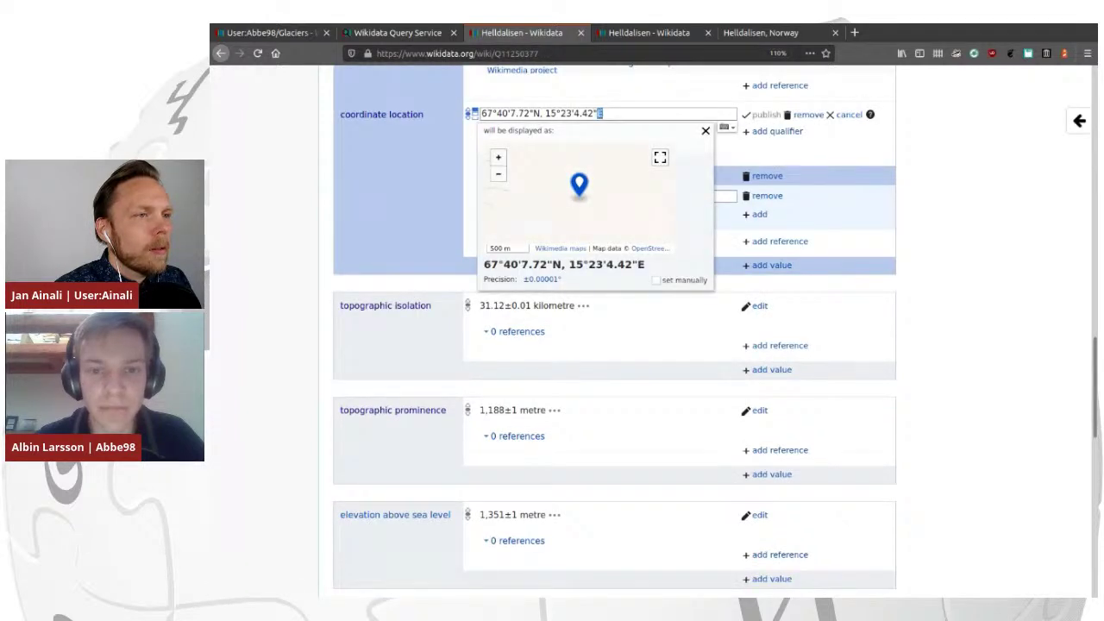
{"action": "left_click_drag", "start_coordinate": [600, 113], "coordinate": [482, 113]}
{"action": "key", "text": "ctrl+c"}
{"action": "key", "text": "ctrl+Tab"}
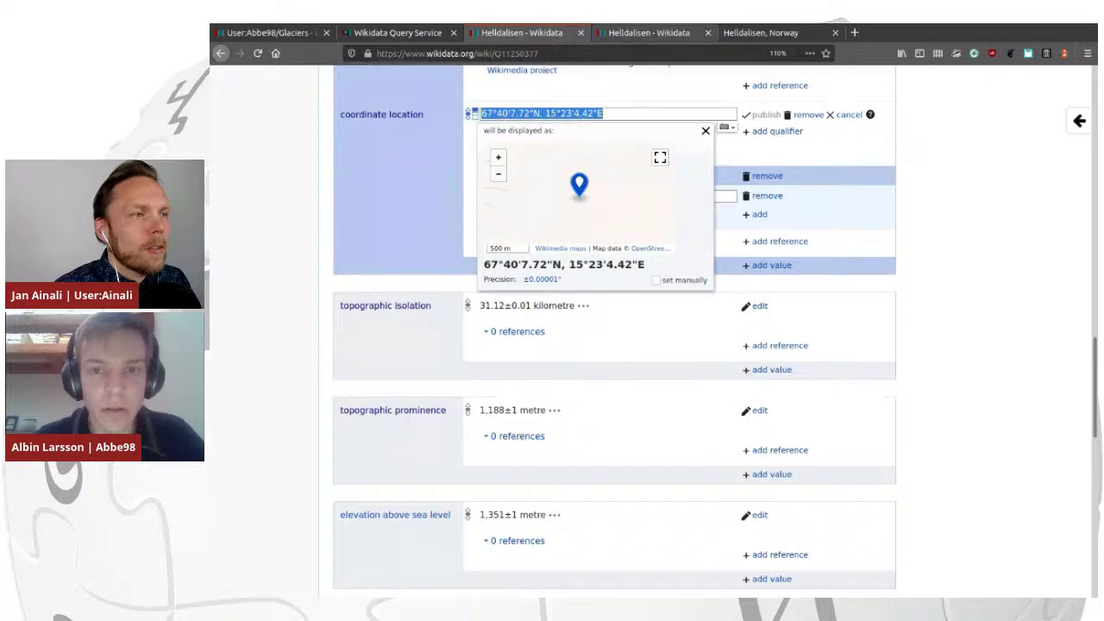
Add a coordinate location statement of 67°40'7.72"N, 15°23'4.42"E to the new glacier item and publish it.
{"action": "scroll", "coordinate": [690, 345], "scroll_direction": "down", "scroll_amount": 4}
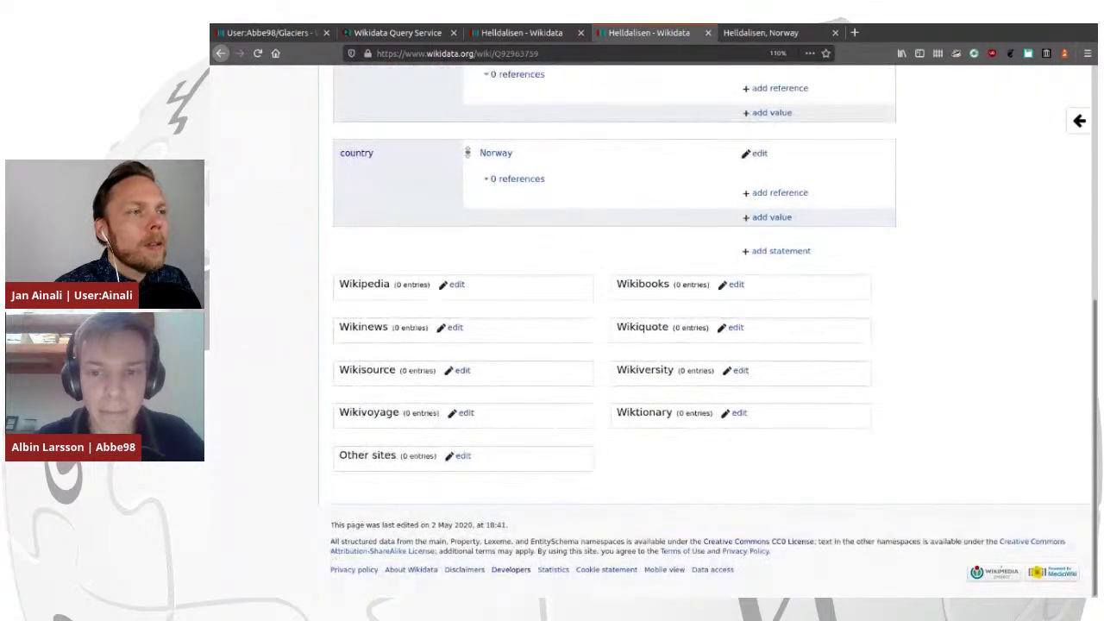
{"action": "left_click", "coordinate": [779, 249]}
{"action": "left_click", "coordinate": [385, 274]}
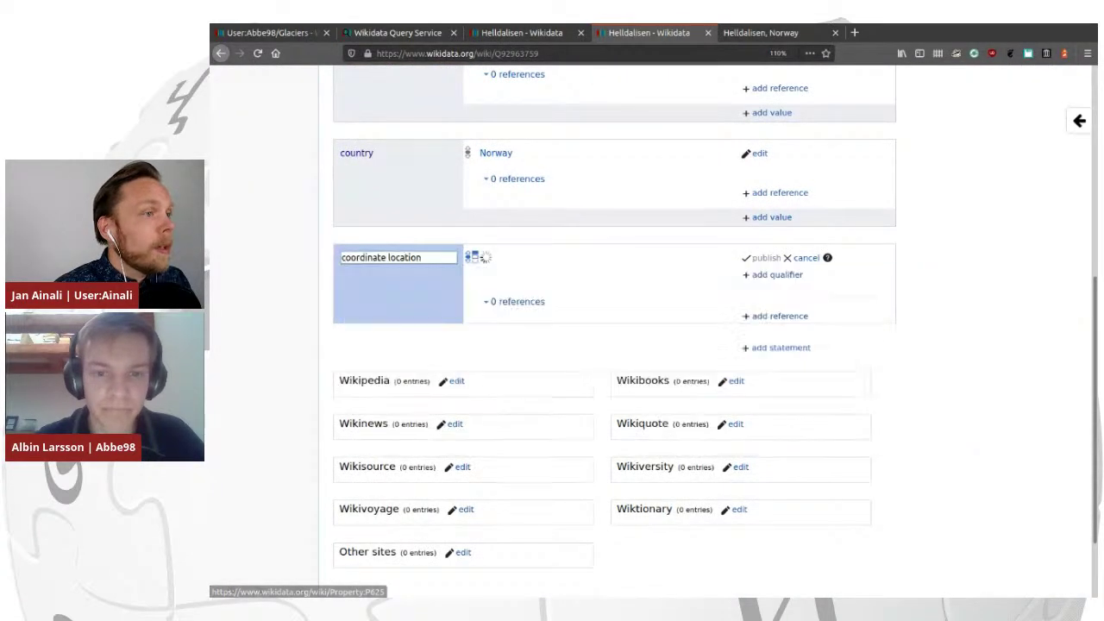
{"action": "key", "text": "ctrl+v"}
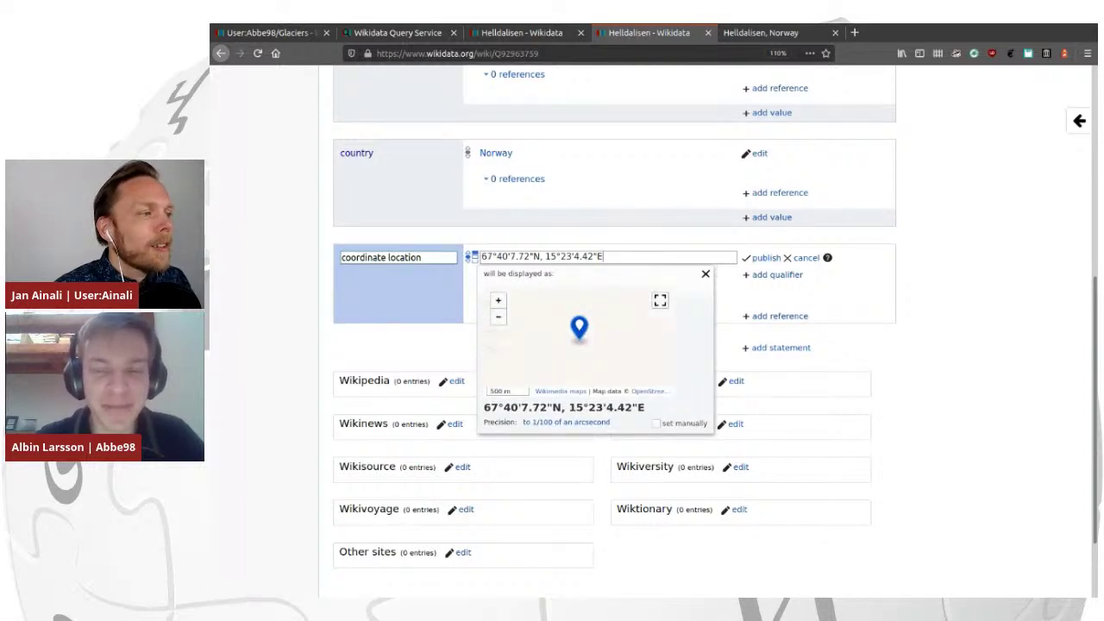
{"action": "left_click", "coordinate": [706, 275]}
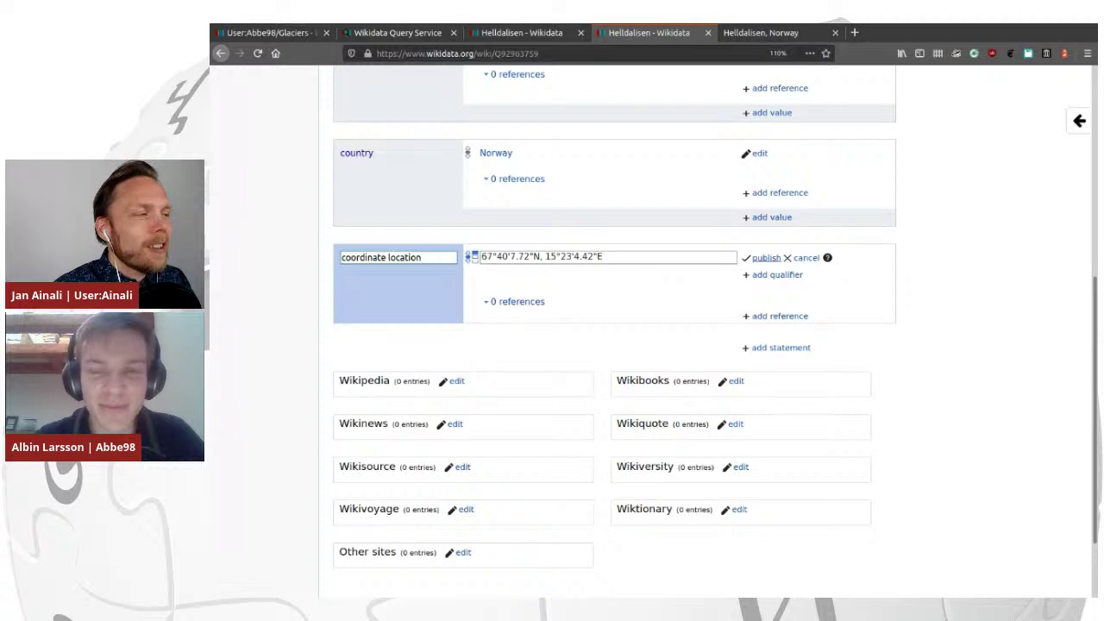
{"action": "left_click", "coordinate": [765, 258]}
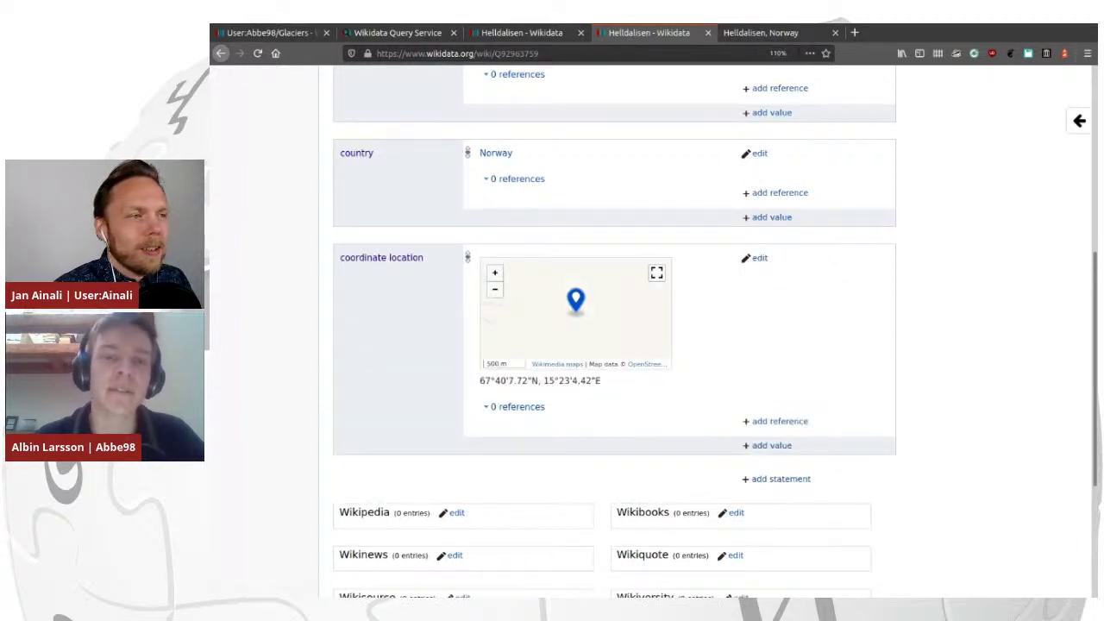
Remove the coordinate location imported from Cebuano Wikipedia from the original Helldalisen item.
{"action": "left_click", "coordinate": [521, 32]}
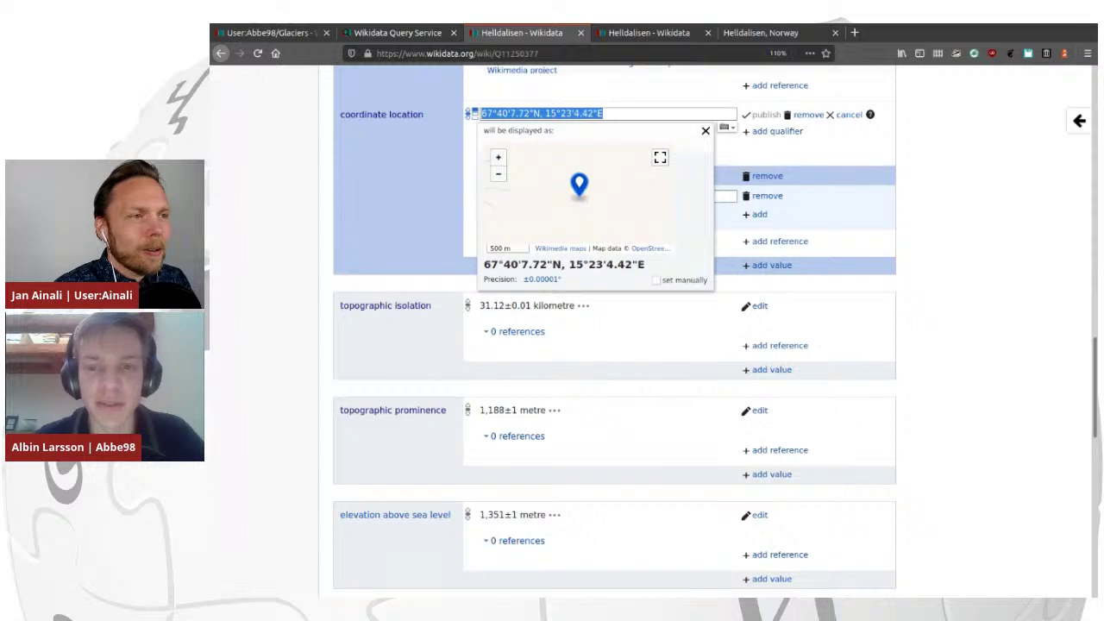
{"action": "left_click", "coordinate": [706, 131]}
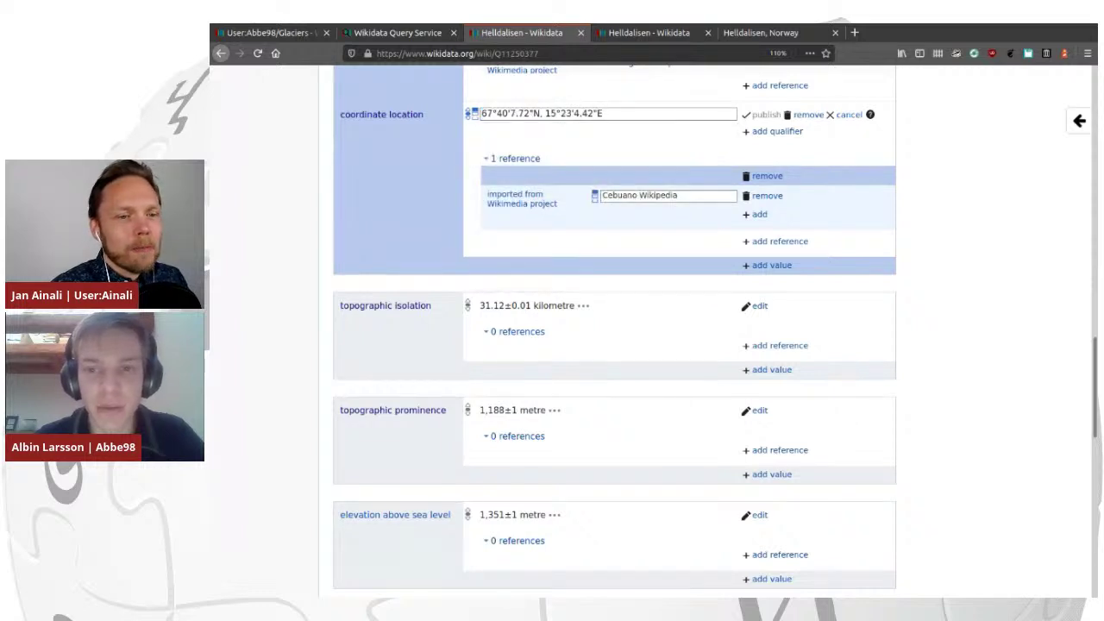
{"action": "left_click", "coordinate": [764, 115]}
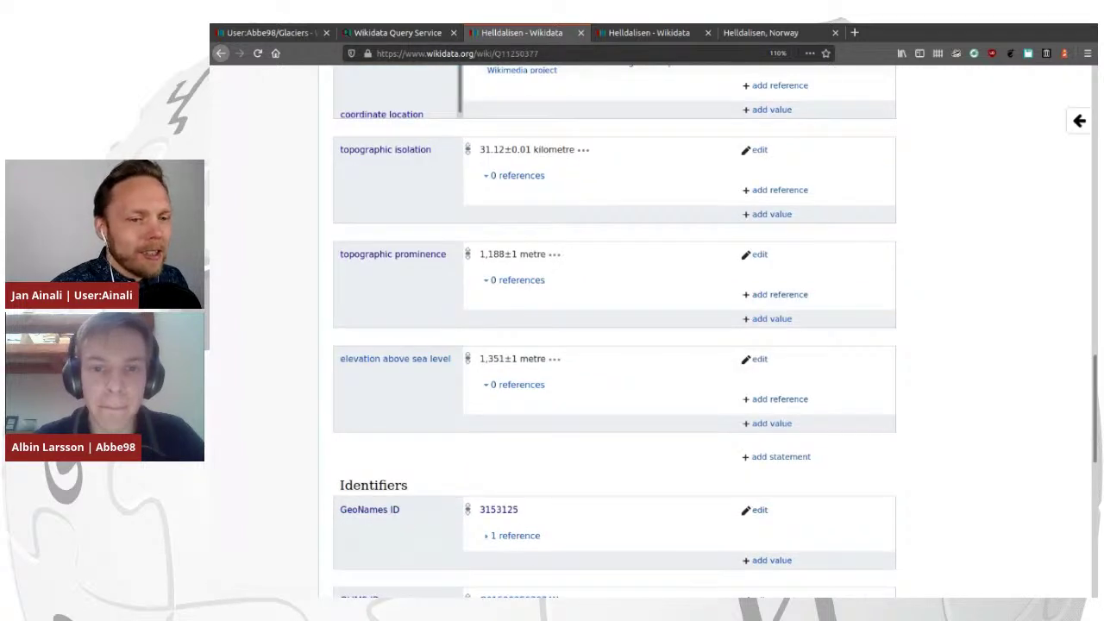
Remove the glacier value from the original item's instance of statements.
{"action": "scroll", "coordinate": [614, 331], "scroll_direction": "up", "scroll_amount": 5}
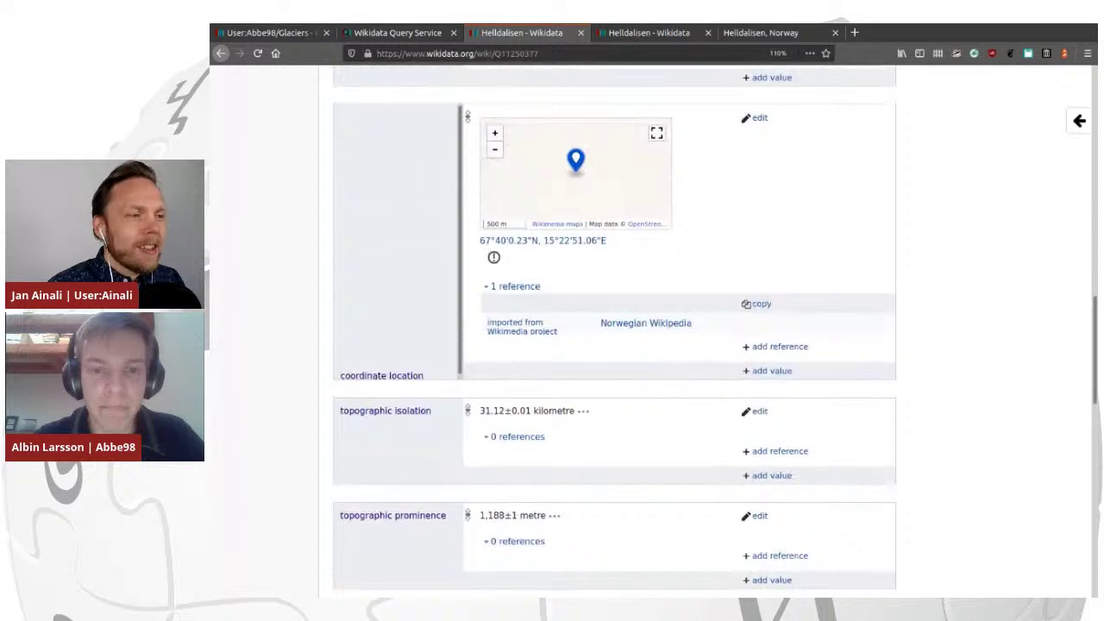
{"action": "scroll", "coordinate": [614, 331], "scroll_direction": "up", "scroll_amount": 4}
{"action": "scroll", "coordinate": [614, 331], "scroll_direction": "up", "scroll_amount": 10}
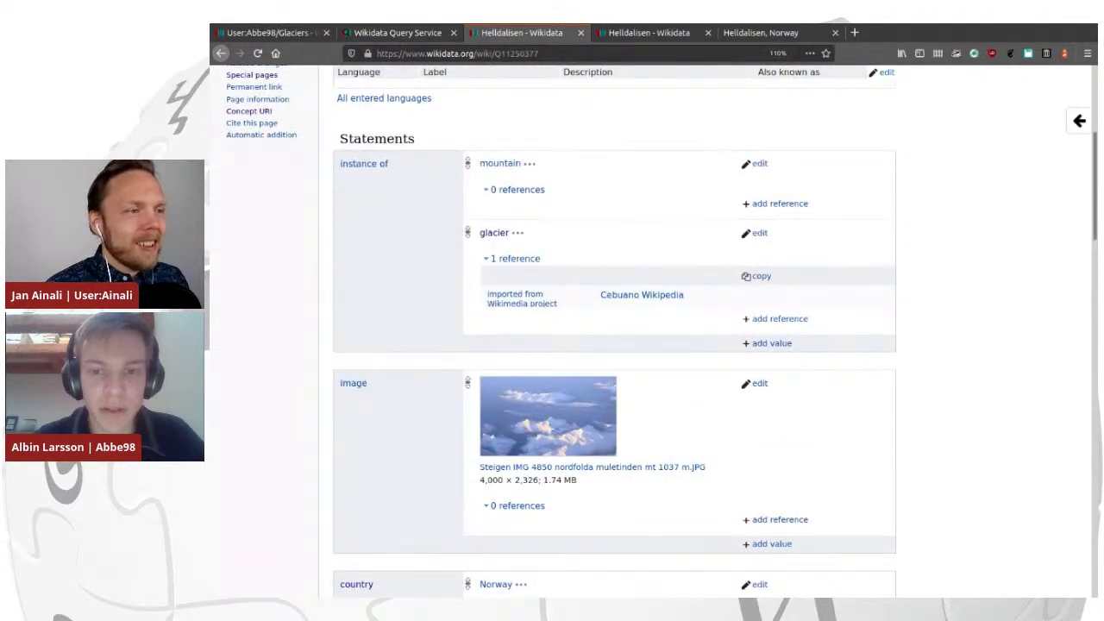
{"action": "left_click", "coordinate": [759, 233]}
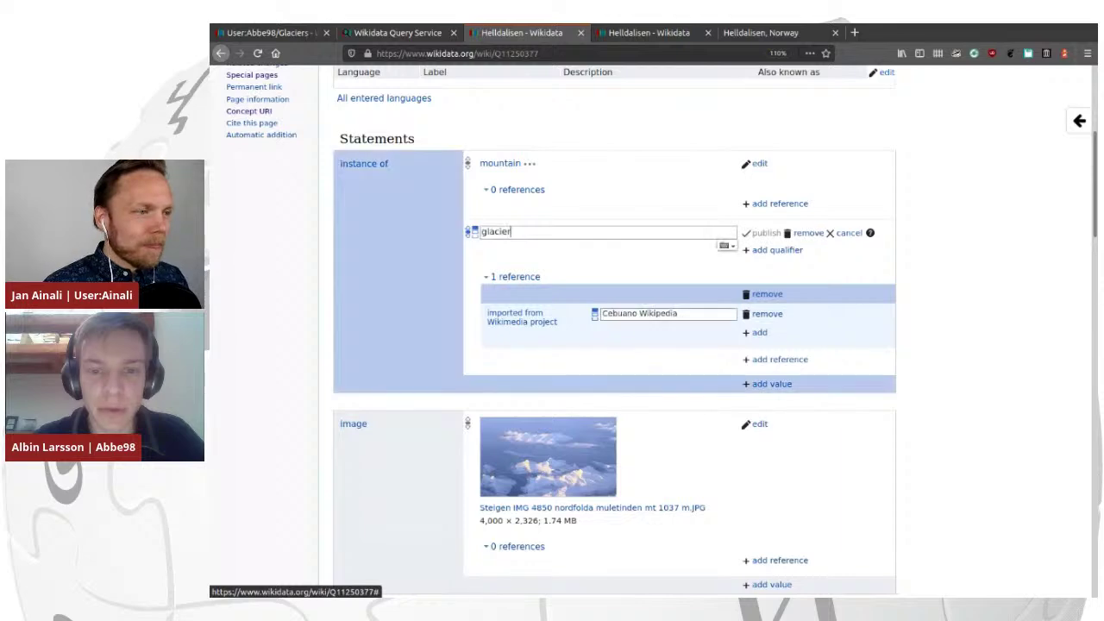
{"action": "left_click", "coordinate": [806, 233]}
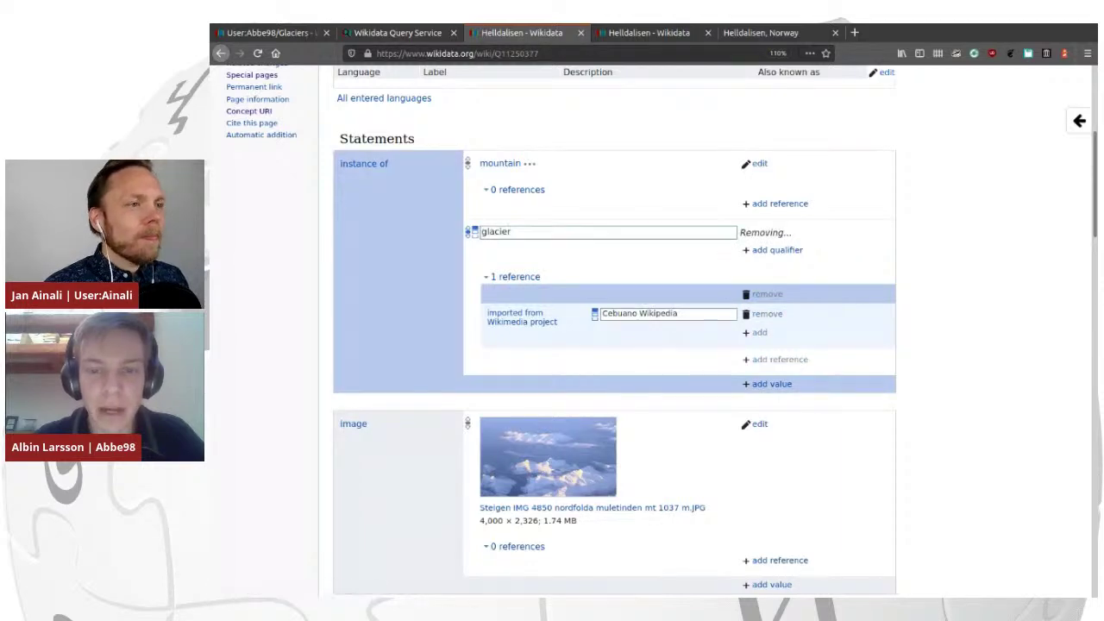
Review the original item's remaining statements, identifiers and Wikipedia links for leftover glacier data.
{"action": "scroll", "coordinate": [614, 345], "scroll_direction": "down", "scroll_amount": 7}
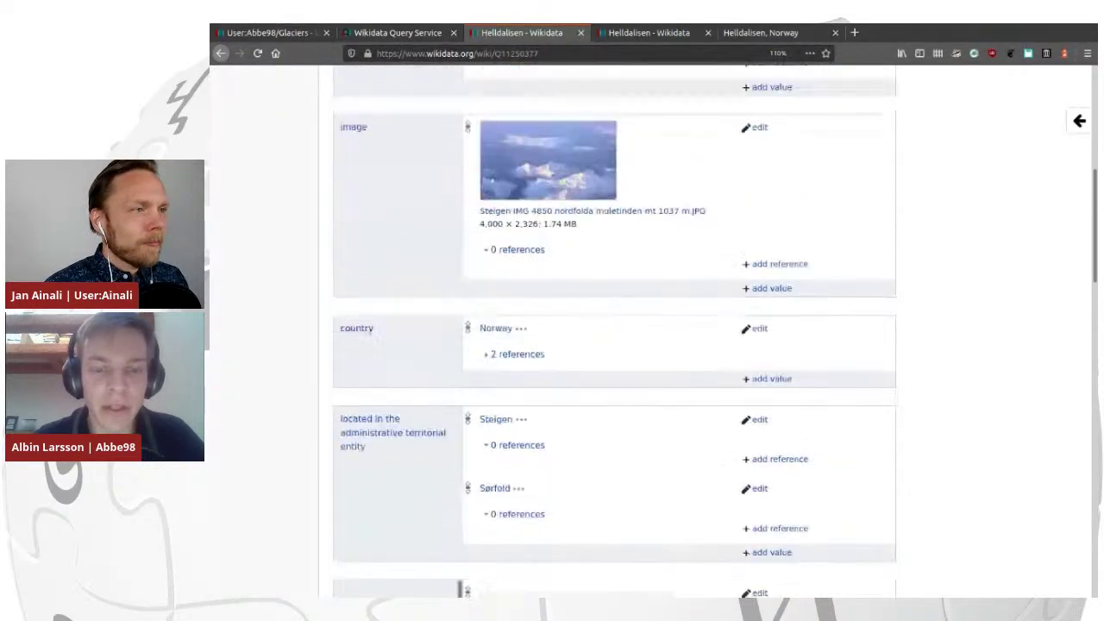
{"action": "scroll", "coordinate": [614, 345], "scroll_direction": "down", "scroll_amount": 6}
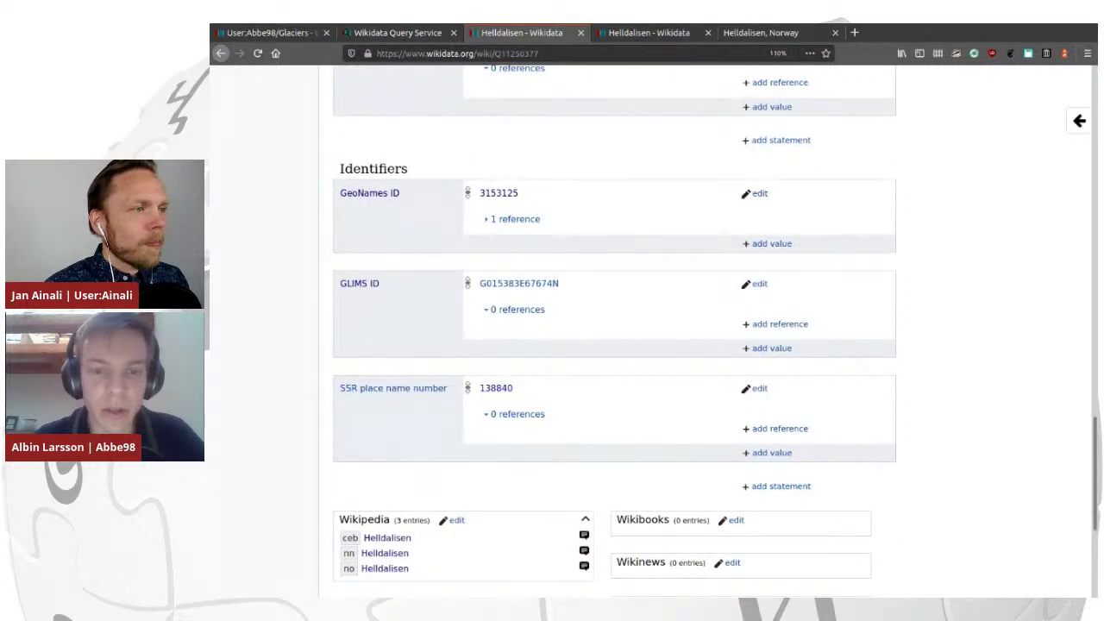
{"action": "scroll", "coordinate": [614, 345], "scroll_direction": "up", "scroll_amount": 10}
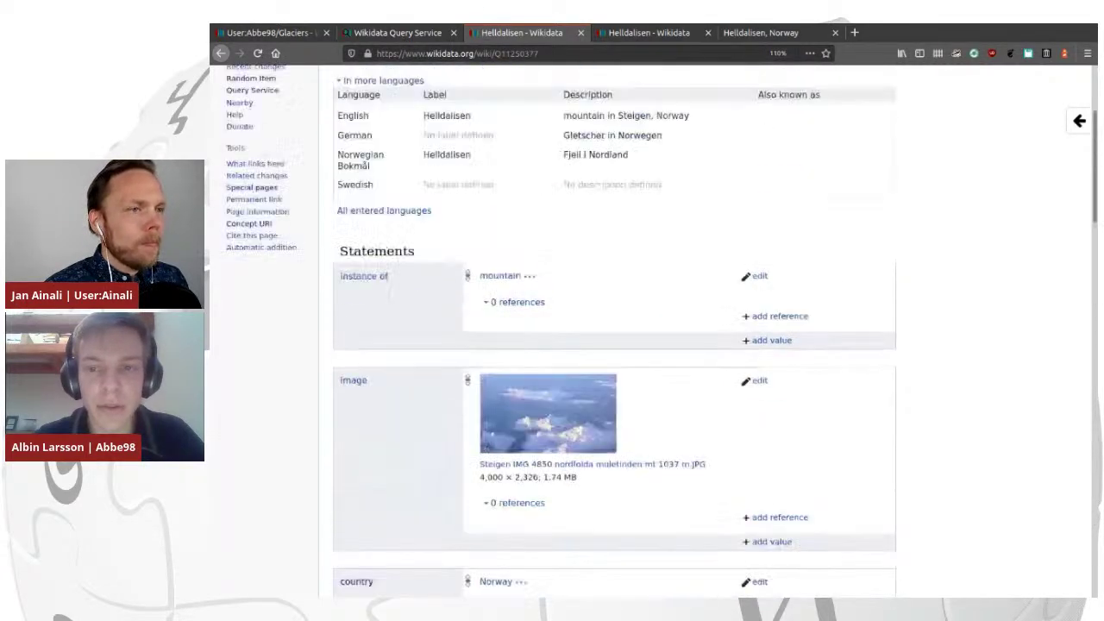
Start a new statement on the original Helldalisen mountain item using the property "different from".
{"action": "scroll", "coordinate": [759, 256], "scroll_direction": "up", "scroll_amount": 3}
{"action": "scroll", "coordinate": [759, 256], "scroll_direction": "down", "scroll_amount": 9}
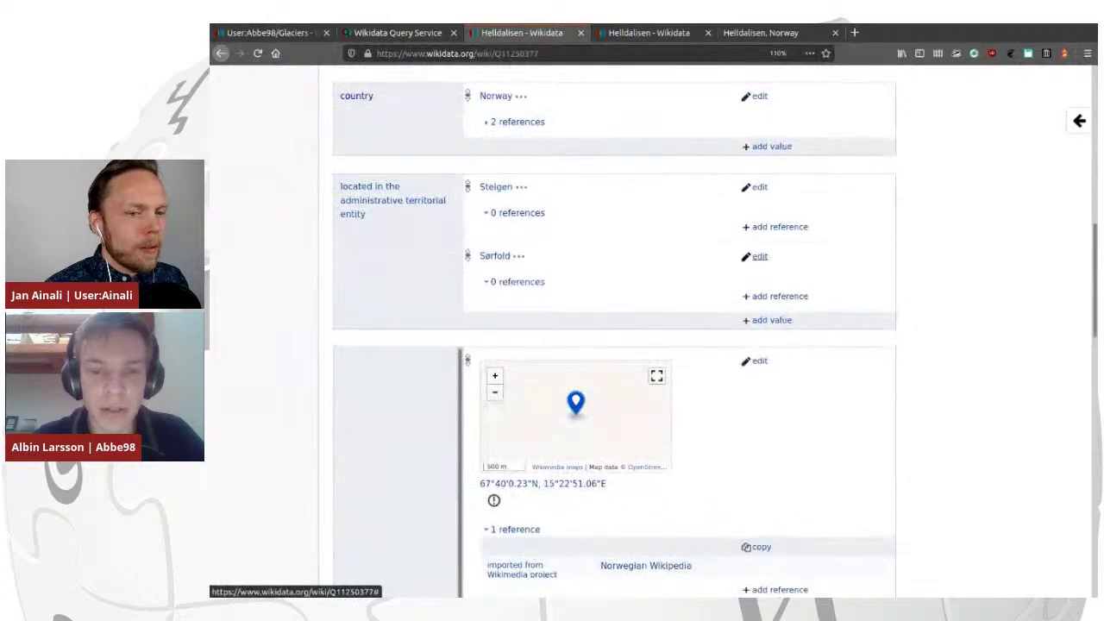
{"action": "scroll", "coordinate": [759, 257], "scroll_direction": "down", "scroll_amount": 10}
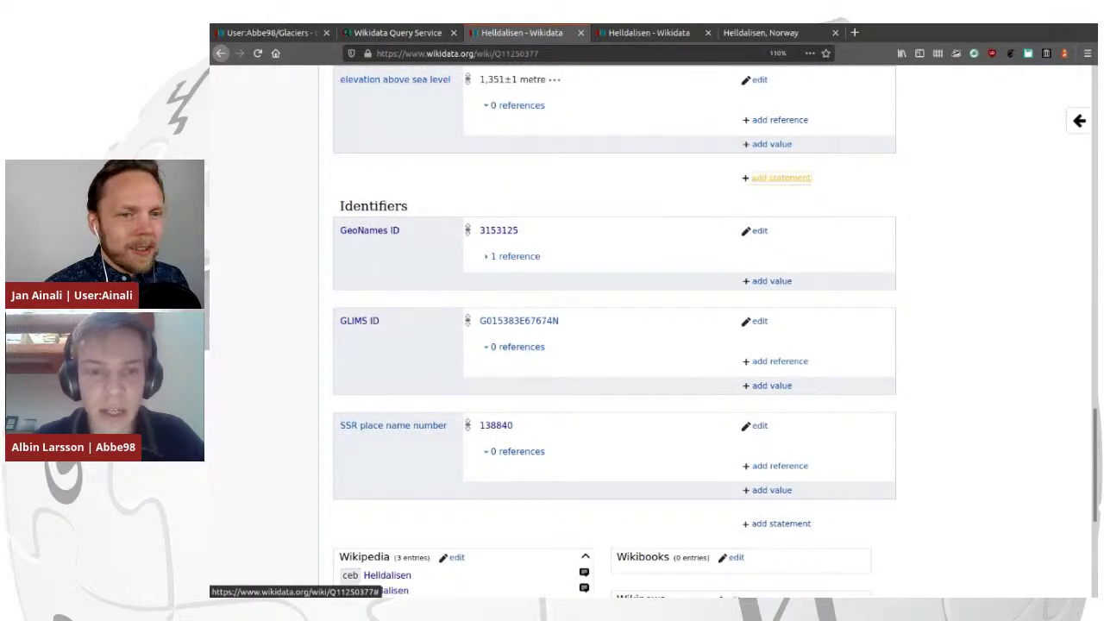
{"action": "left_click", "coordinate": [779, 178]}
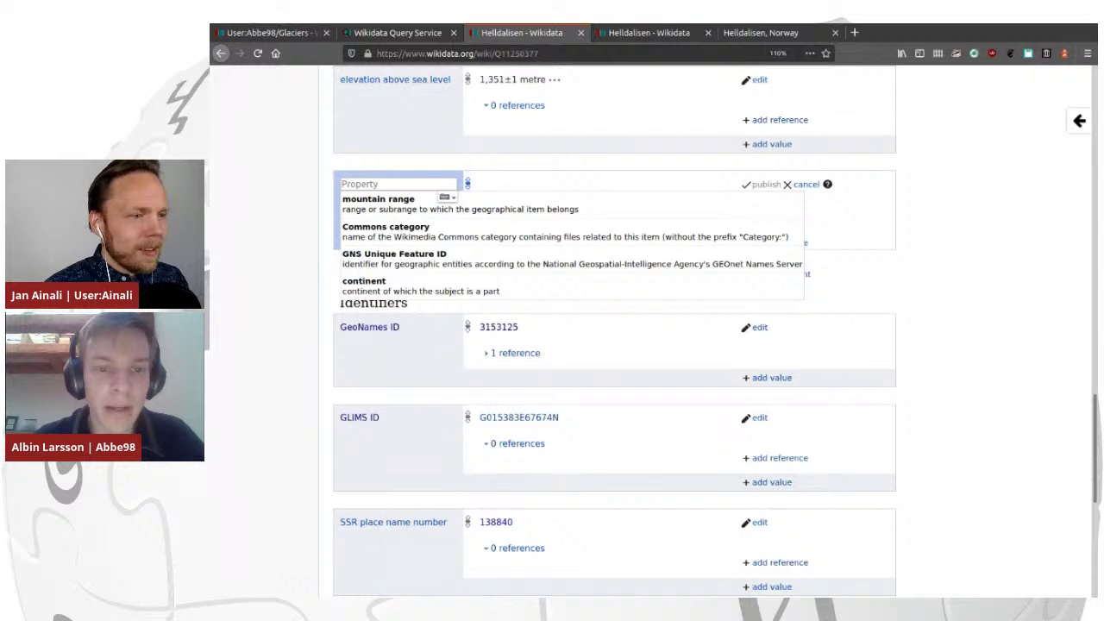
{"action": "type", "text": "d"}
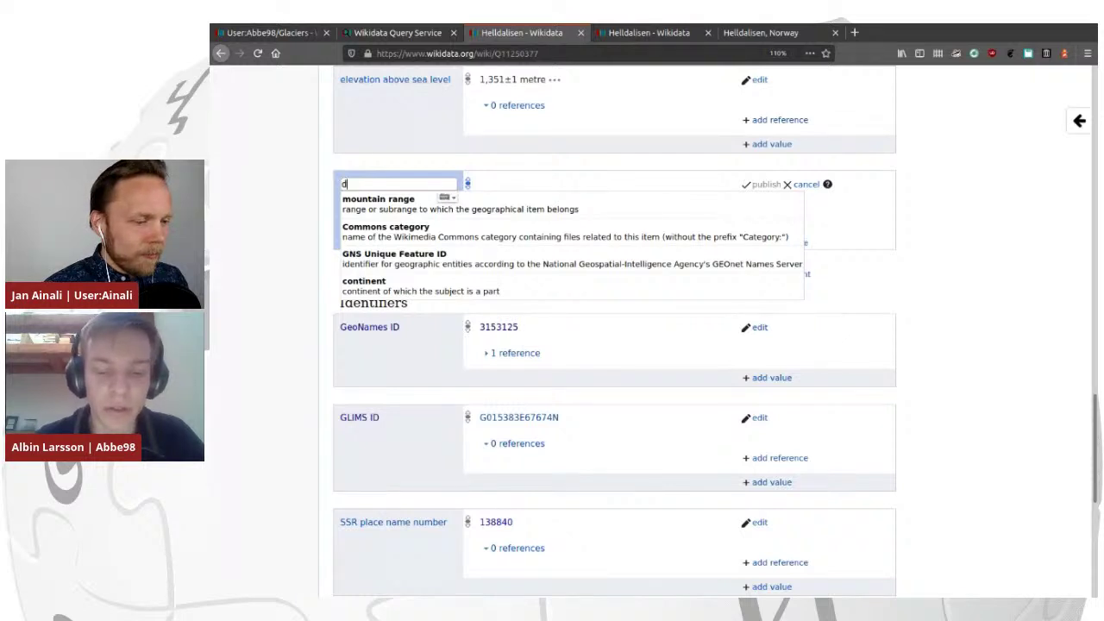
{"action": "type", "text": "i"}
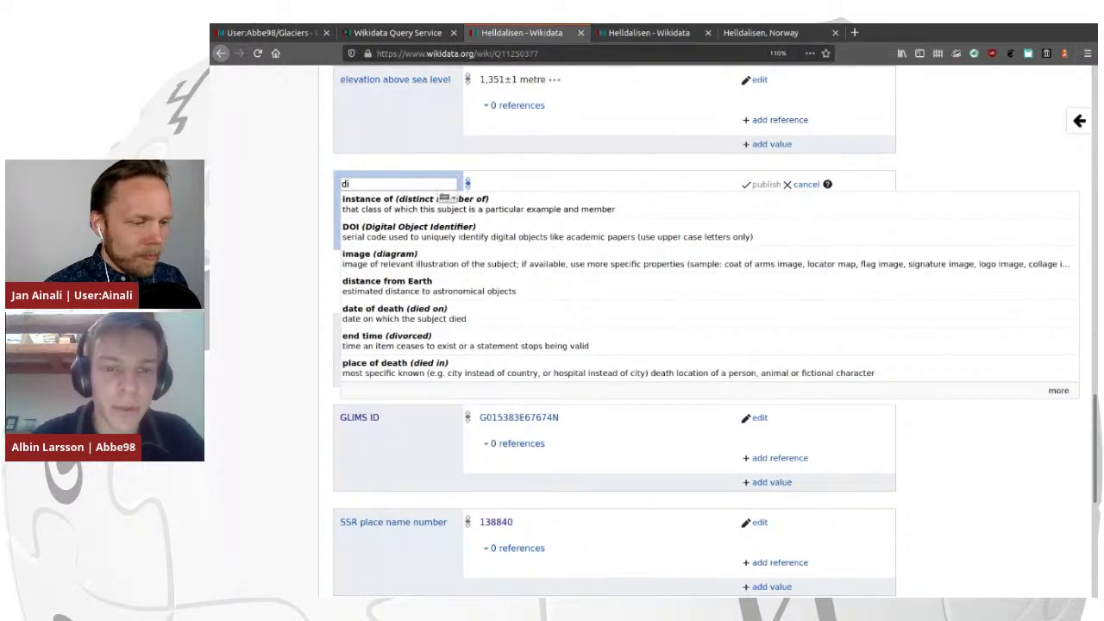
{"action": "type", "text": "ffrent"}
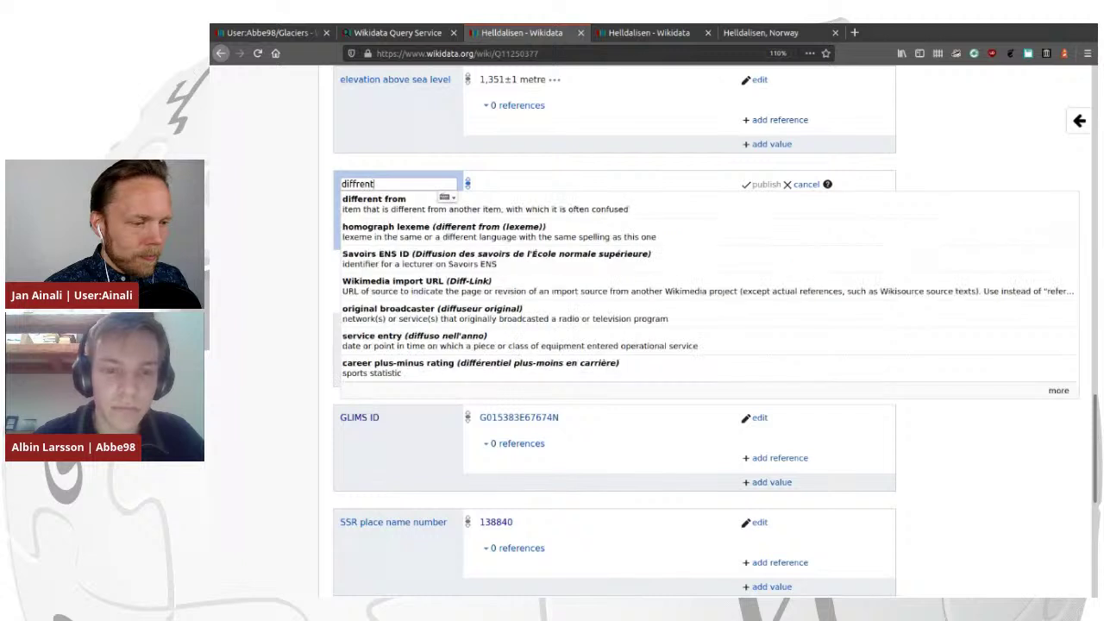
{"action": "key", "text": "BackSpace"}
{"action": "key", "text": "BackSpace"}
{"action": "key", "text": "BackSpace"}
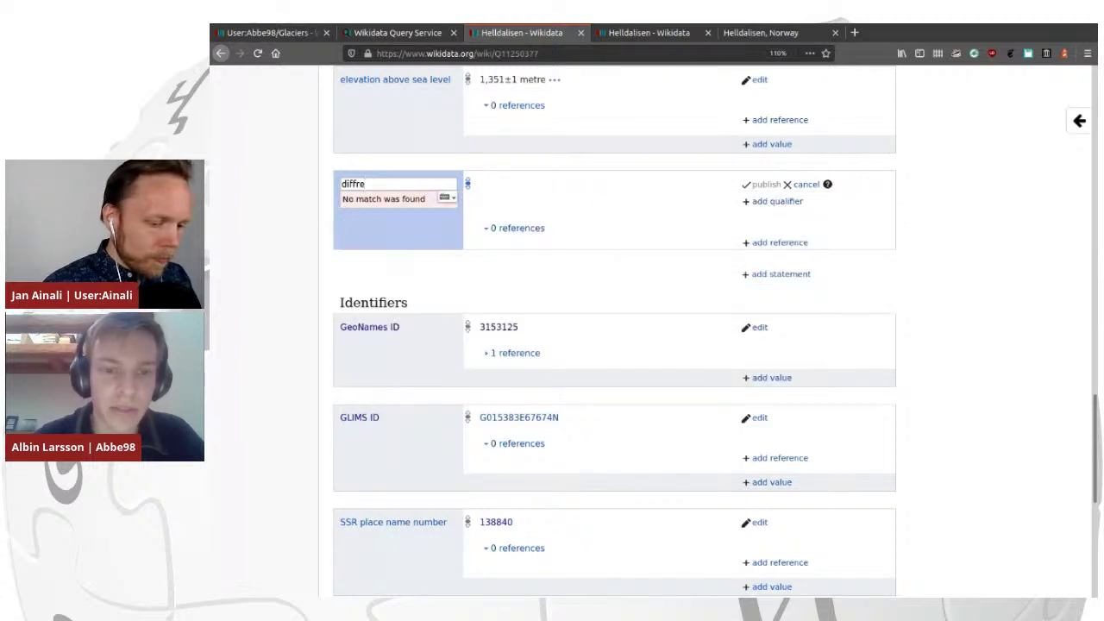
{"action": "key", "text": "BackSpace"}
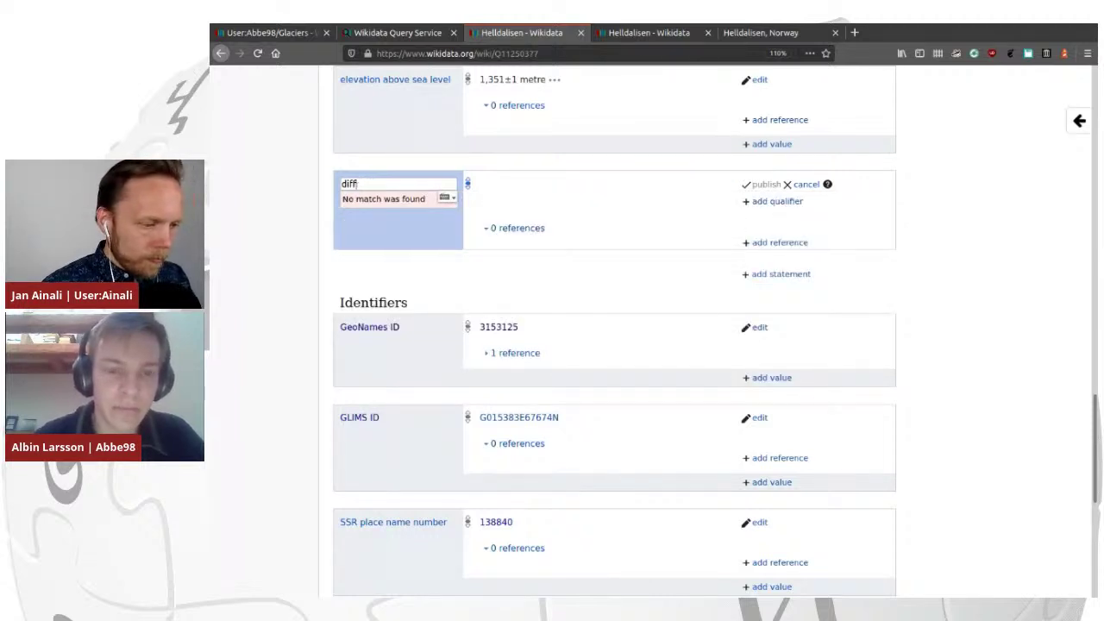
{"action": "type", "text": "ere"}
{"action": "key", "text": "Down"}
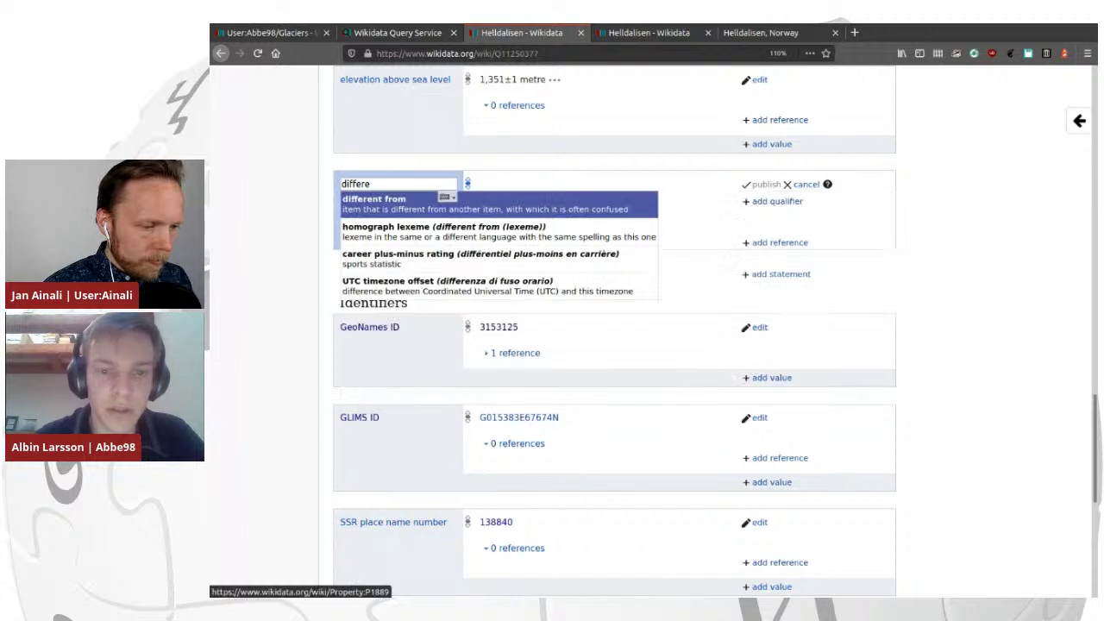
{"action": "key", "text": "Return"}
Set the different from value to the new glacier item, Q92963759, by its copied ID and publish the statement.
{"action": "key", "text": "ctrl+Tab"}
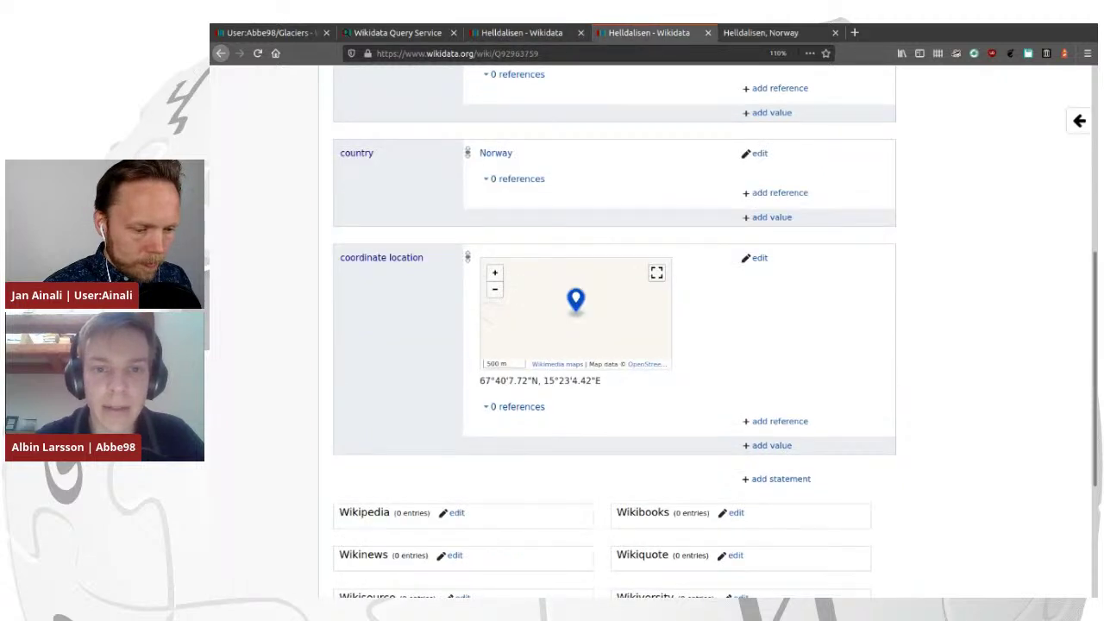
{"action": "double_click", "coordinate": [515, 54]}
{"action": "key", "text": "ctrl+c"}
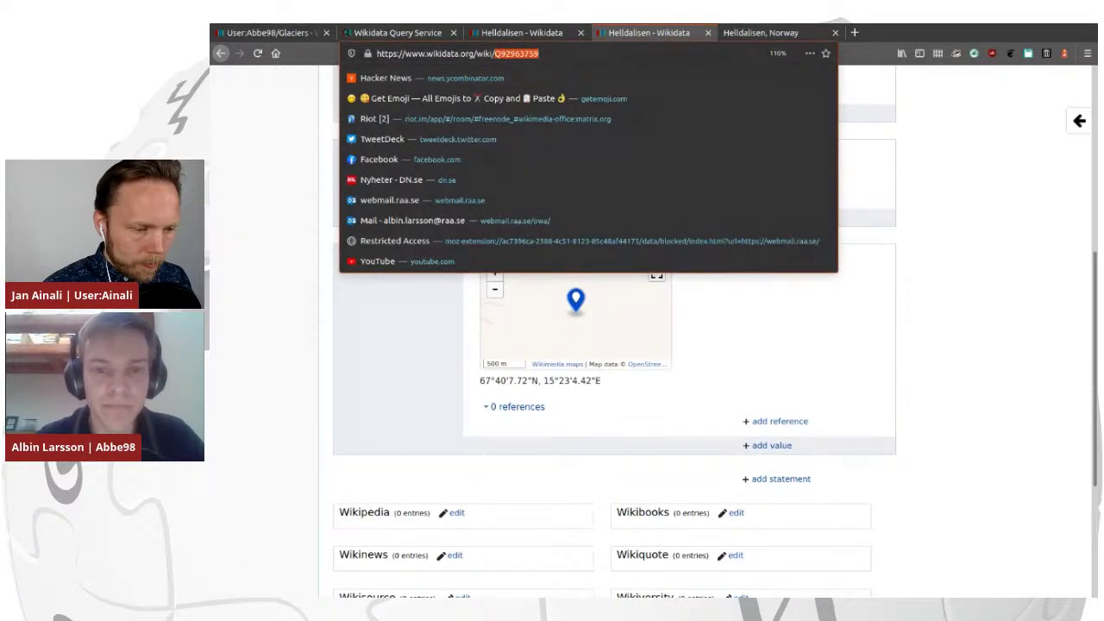
{"action": "key", "text": "ctrl+shift+Tab"}
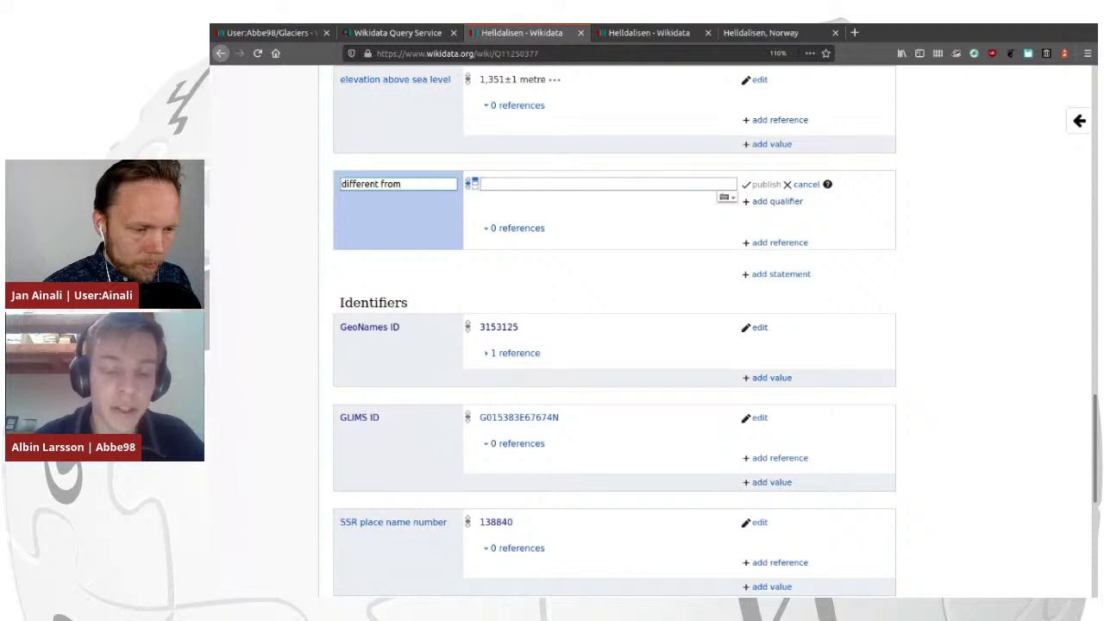
{"action": "key", "text": "ctrl+v"}
{"action": "key", "text": "Down"}
{"action": "key", "text": "Return"}
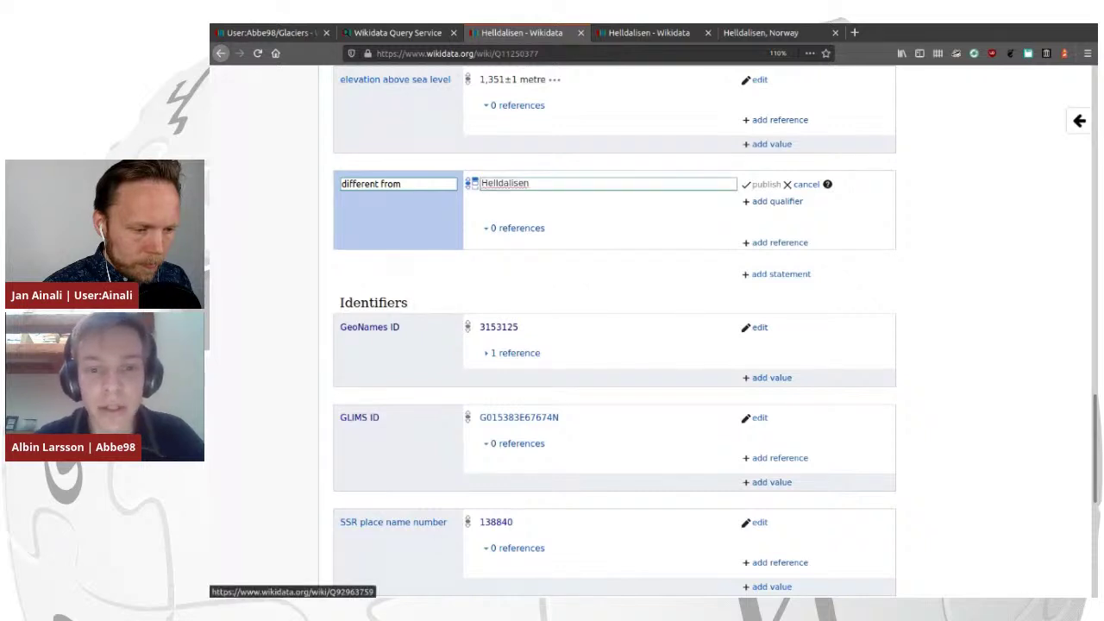
{"action": "left_click", "coordinate": [766, 183]}
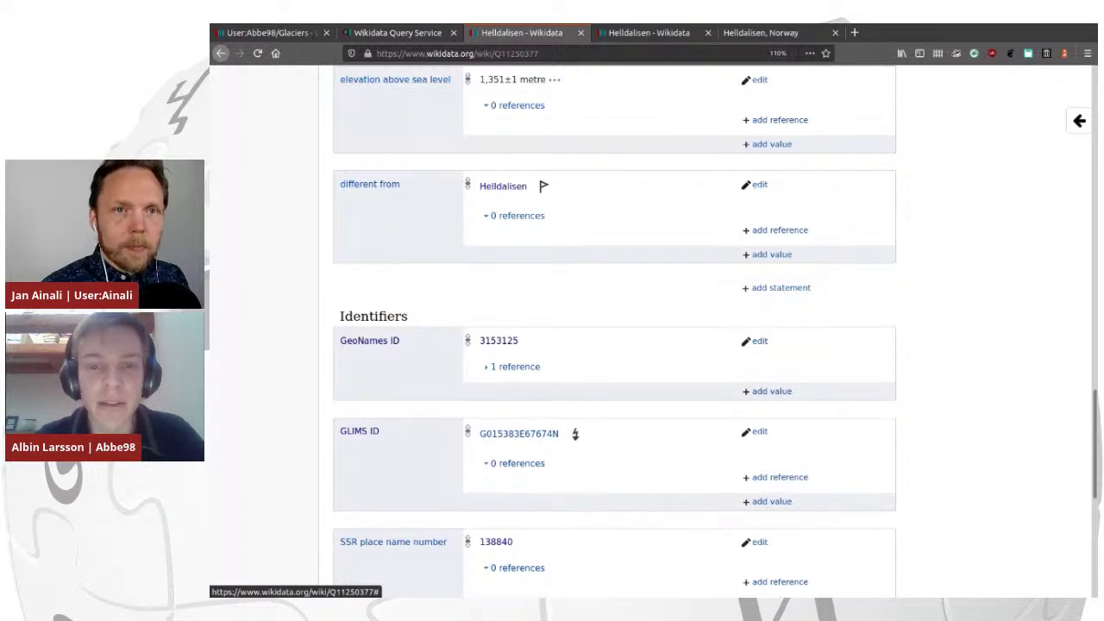
Read the constraint suggestion on the different from statement and reopen the linked glacier item, replacing its older tab.
{"action": "left_click", "coordinate": [543, 185]}
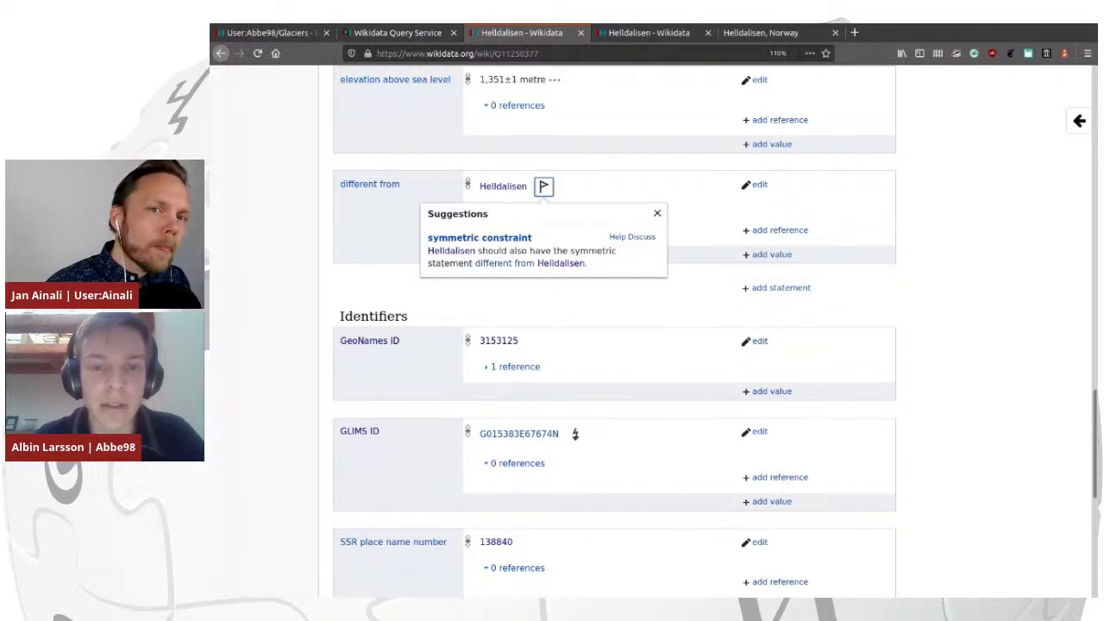
{"action": "left_click", "coordinate": [544, 185]}
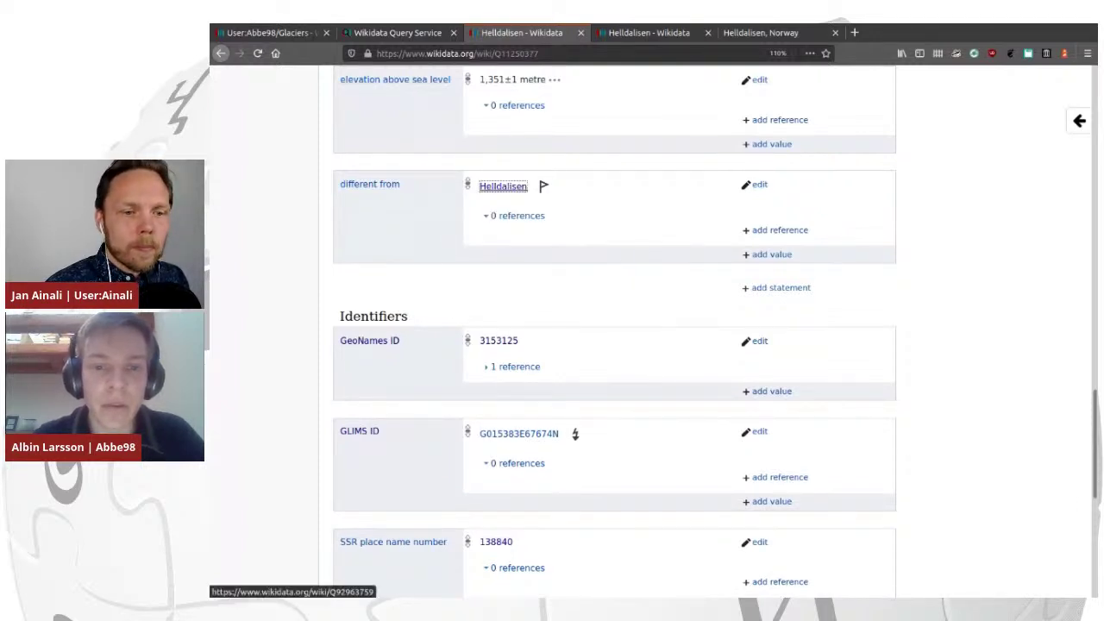
{"action": "middle_click", "coordinate": [503, 186]}
{"action": "key", "text": "ctrl+Tab"}
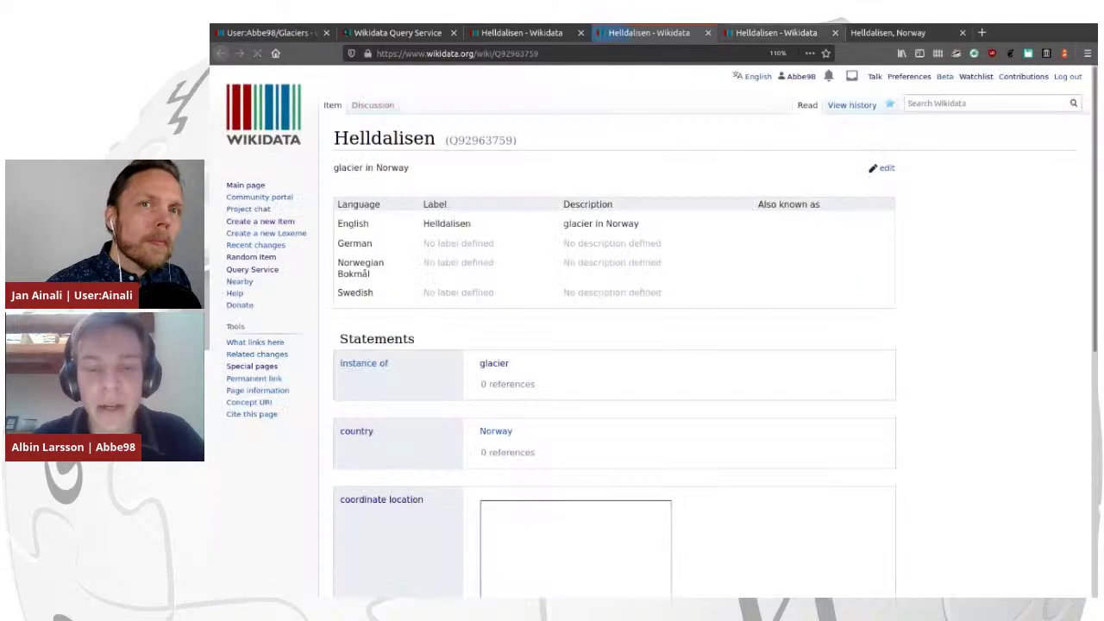
{"action": "key", "text": "ctrl+w"}
{"action": "scroll", "coordinate": [614, 345], "scroll_direction": "down", "scroll_amount": 10}
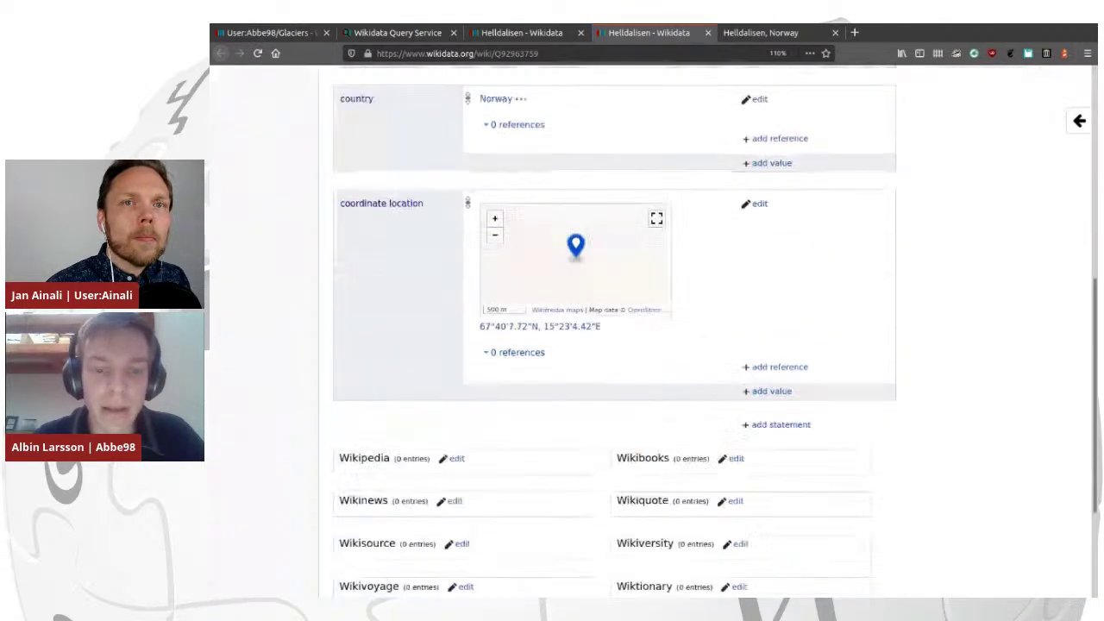
Add a different from statement to the new glacier item pointing to the mountain item Q11250377 and publish it.
{"action": "key", "text": "ctrl+shift+Tab"}
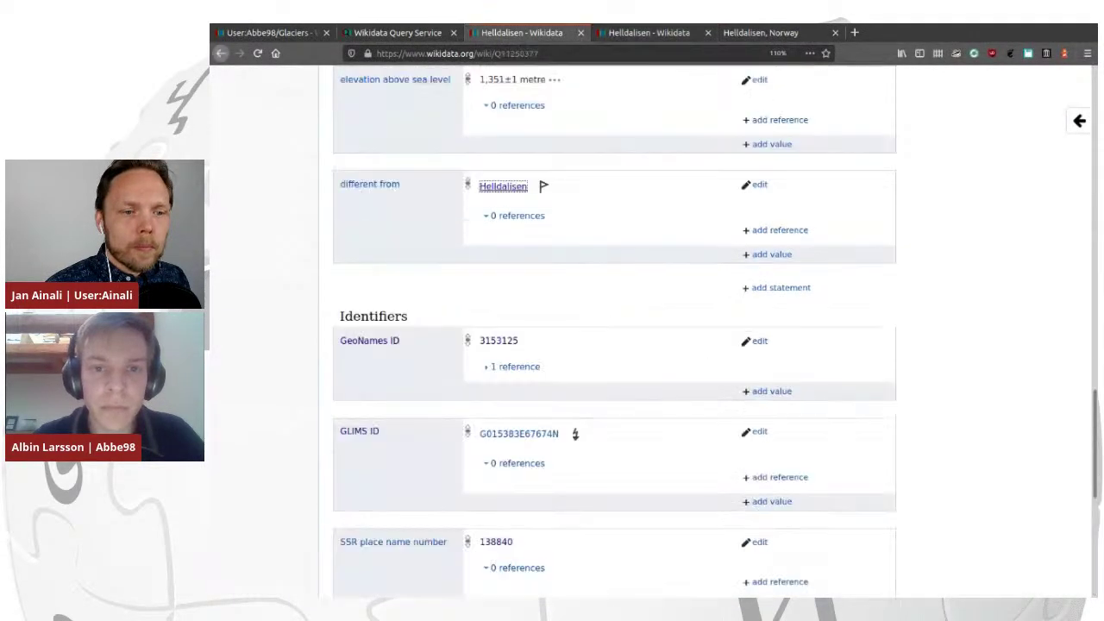
{"action": "double_click", "coordinate": [516, 53]}
{"action": "key", "text": "ctrl+c"}
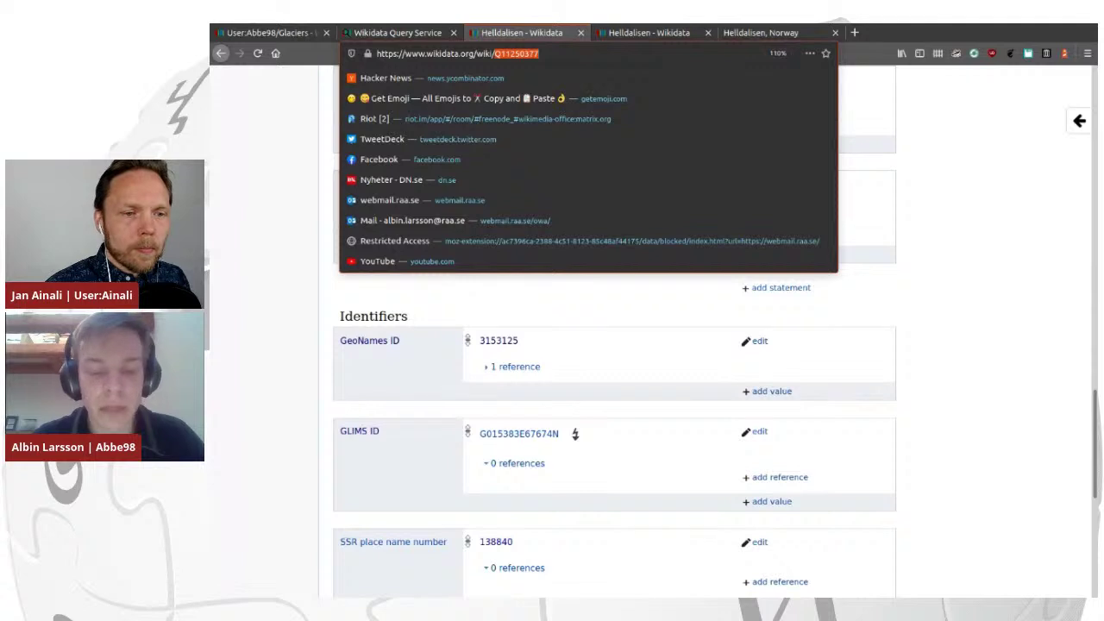
{"action": "key", "text": "ctrl+Tab"}
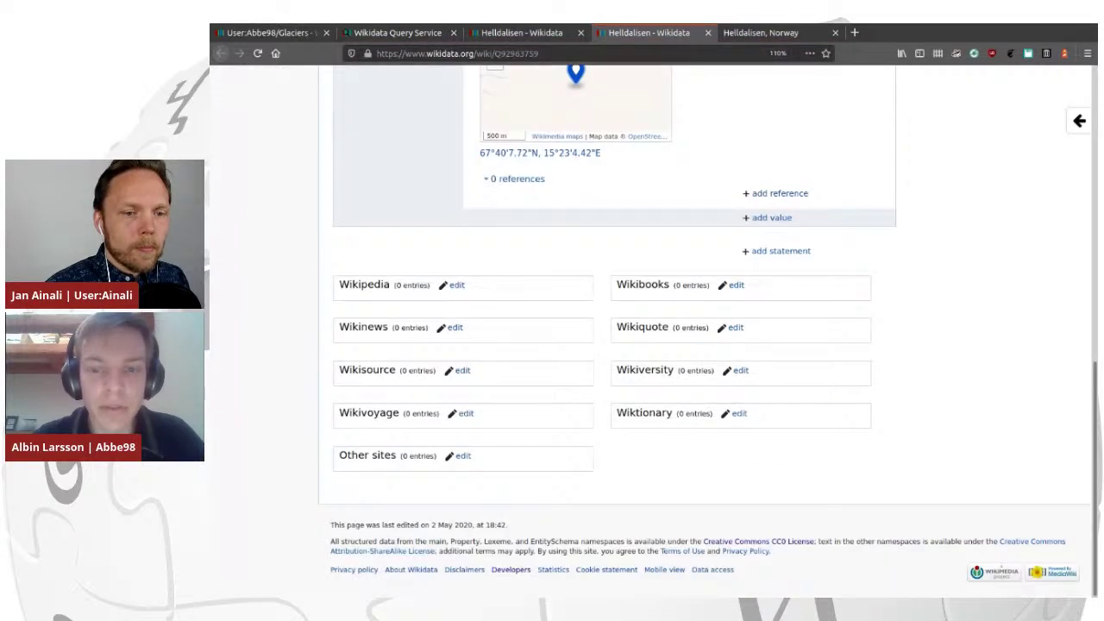
{"action": "left_click", "coordinate": [781, 251]}
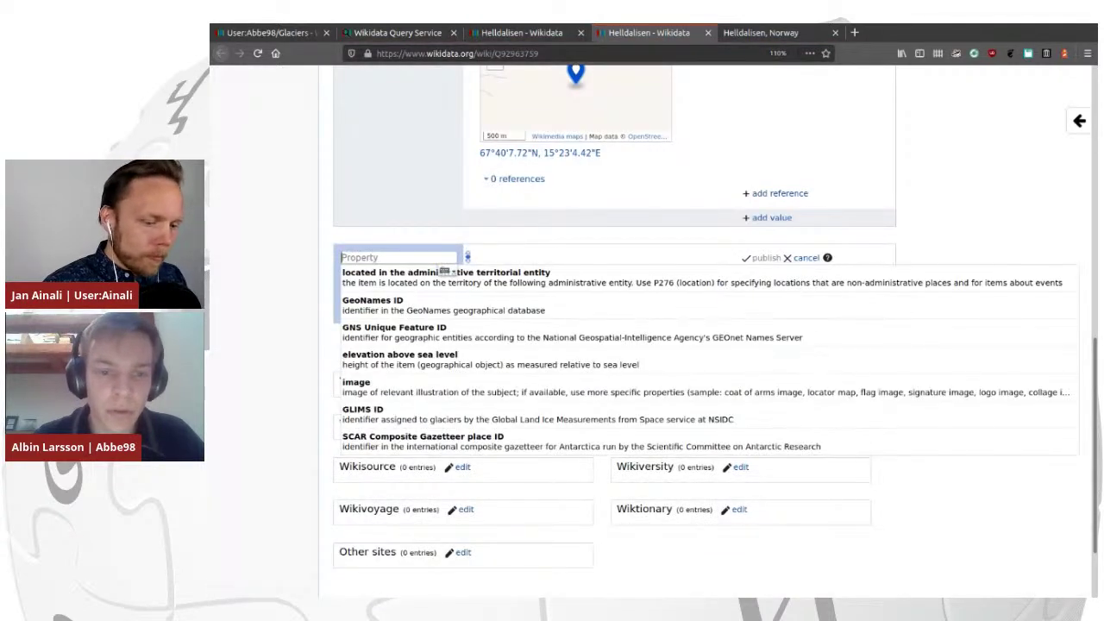
{"action": "type", "text": "differe"}
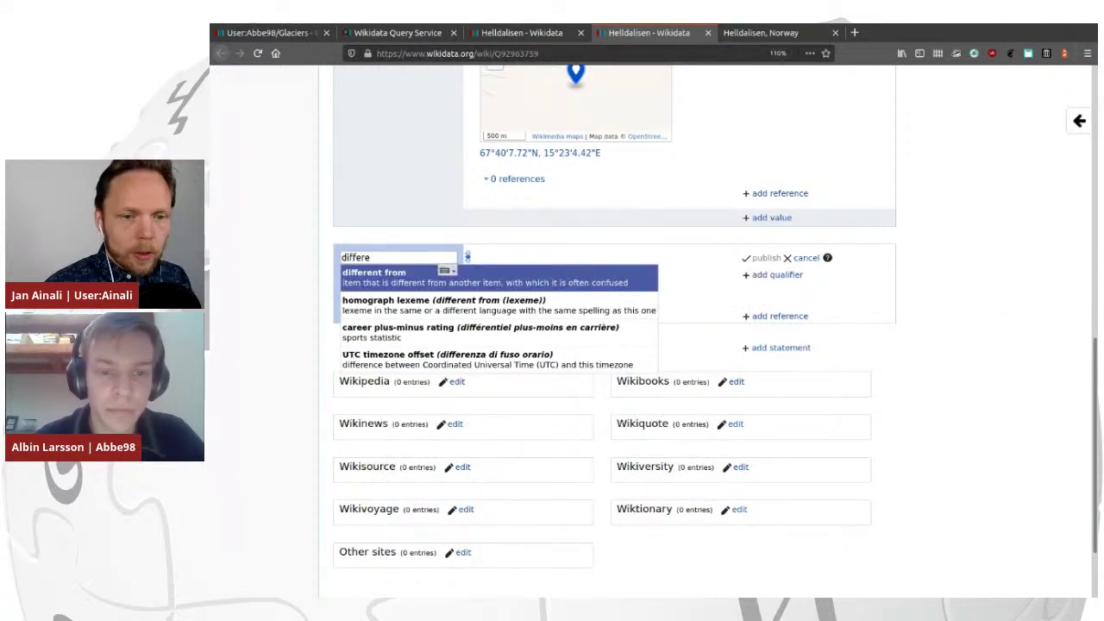
{"action": "key", "text": "Return"}
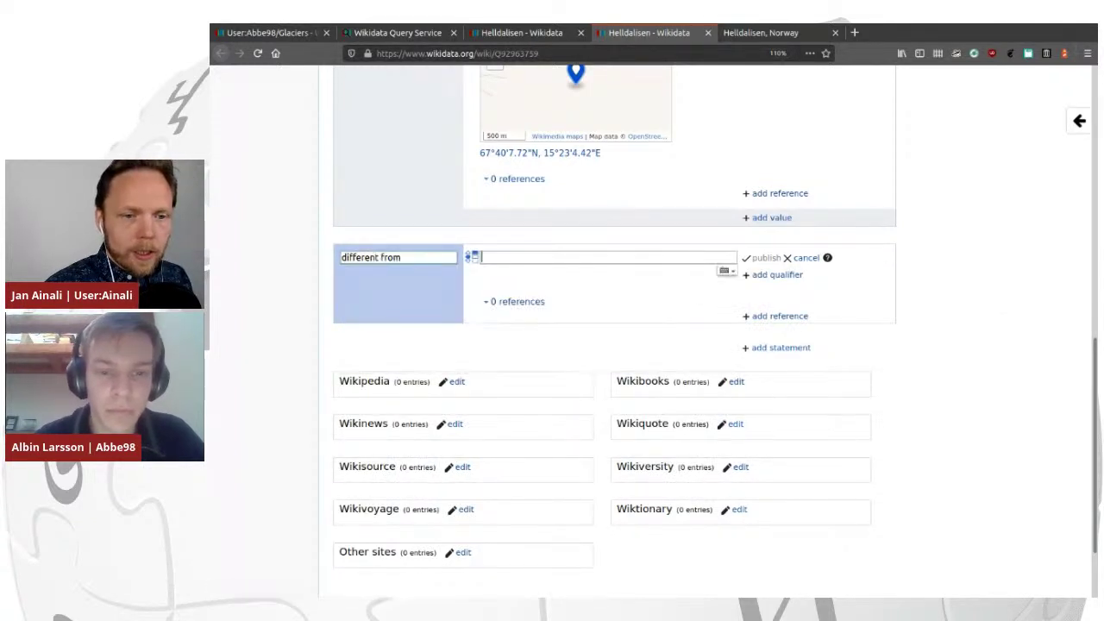
{"action": "key", "text": "ctrl+v"}
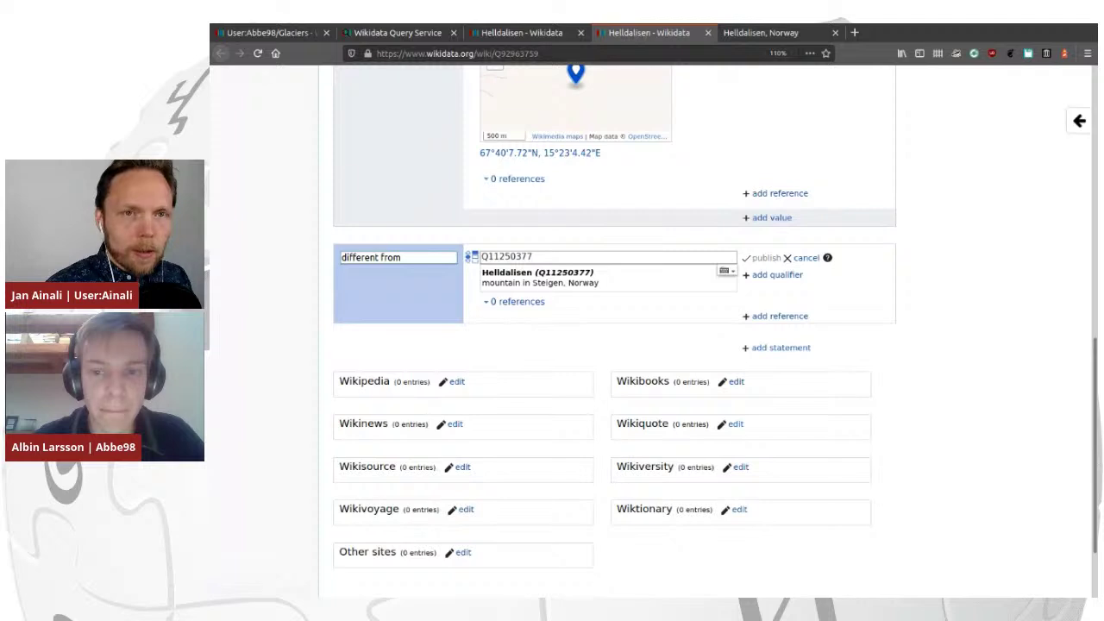
{"action": "key", "text": "Return"}
{"action": "key", "text": "Return"}
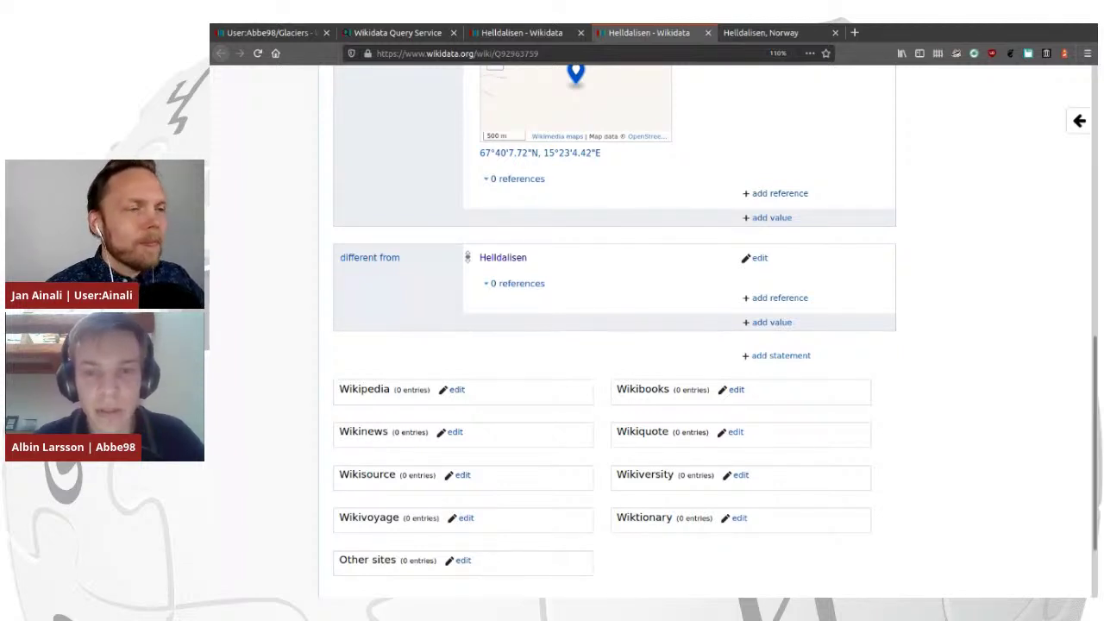
Close the GeoNames page for Helldalisen and open a blank browser tab.
{"action": "key", "text": "ctrl+Tab"}
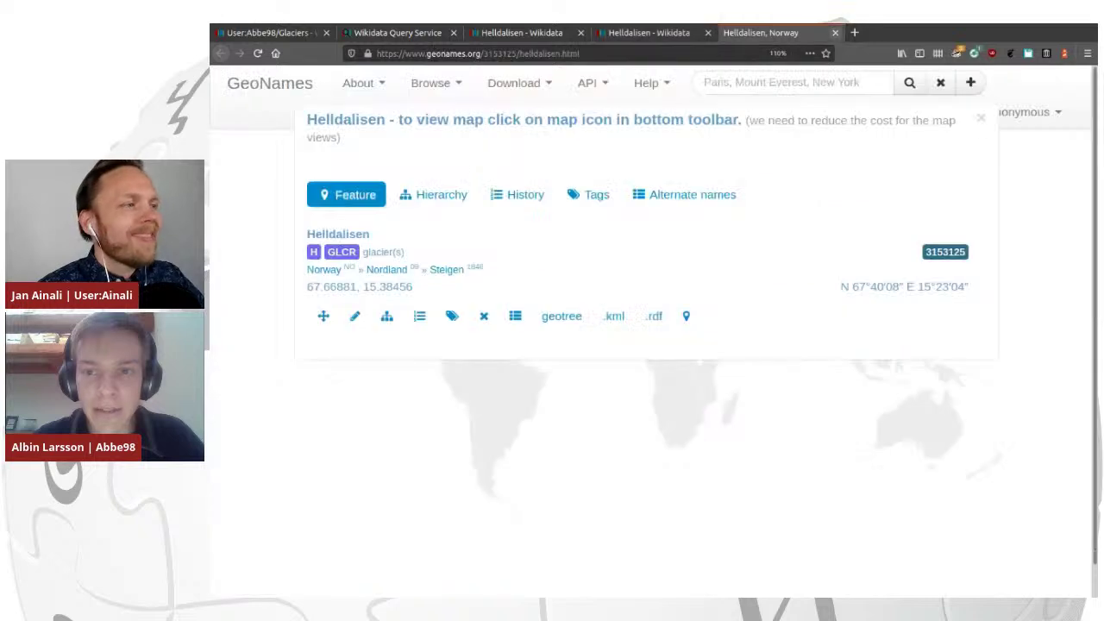
{"action": "left_click", "coordinate": [834, 32]}
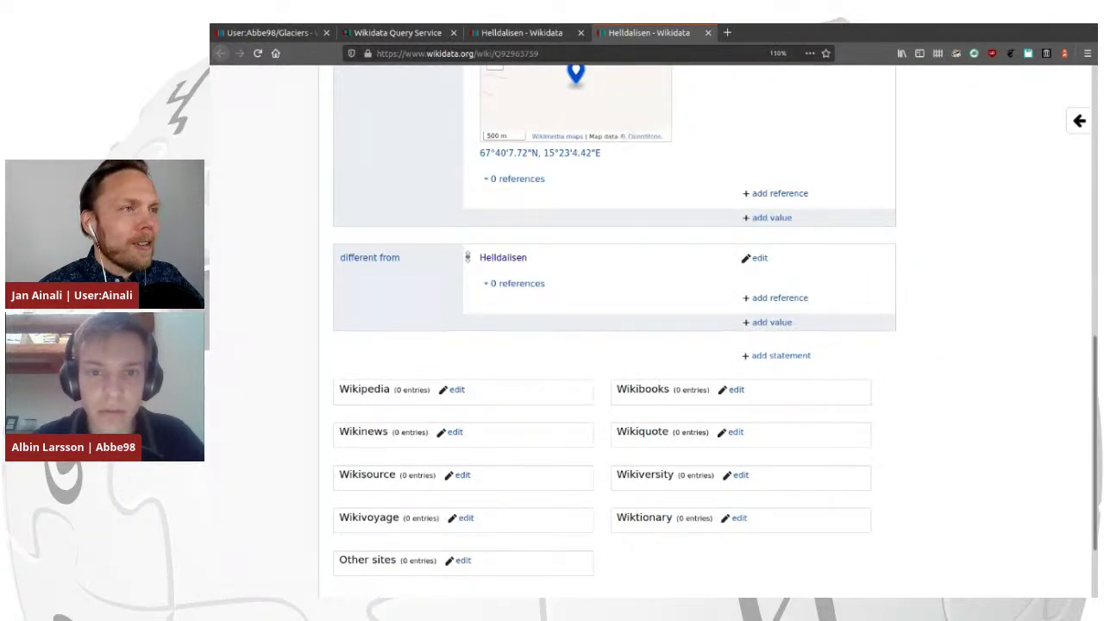
{"action": "left_click", "coordinate": [524, 33]}
{"action": "key", "text": "ctrl+t"}
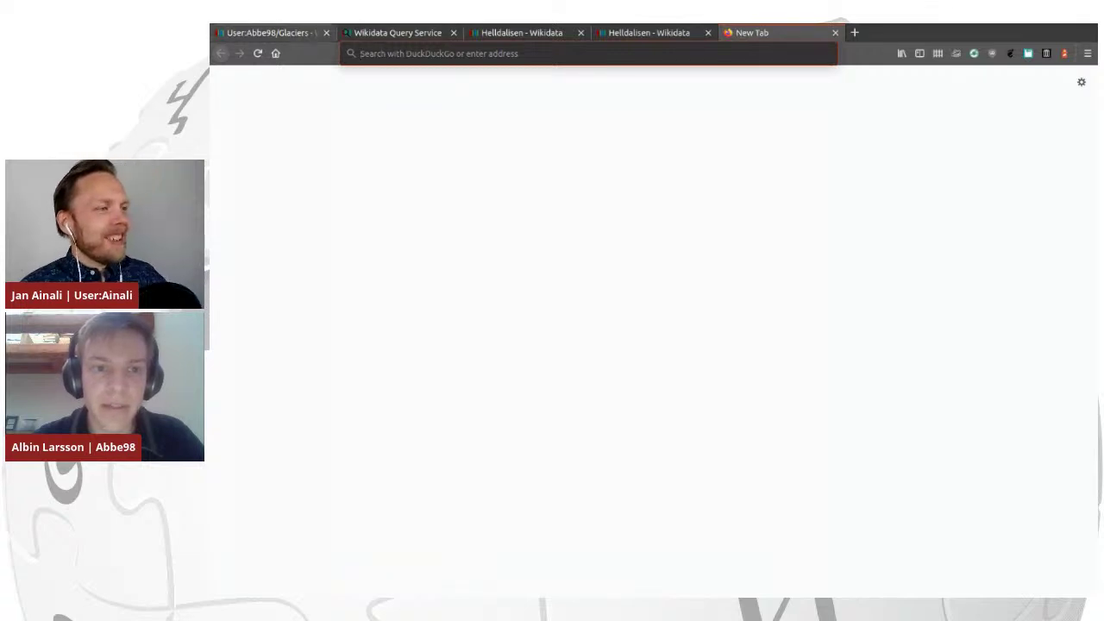
Return to the Glaciers maintenance user page and select the word "Glaciers" in its address.
{"action": "left_click", "coordinate": [269, 33]}
{"action": "scroll", "coordinate": [643, 332], "scroll_direction": "up", "scroll_amount": 3}
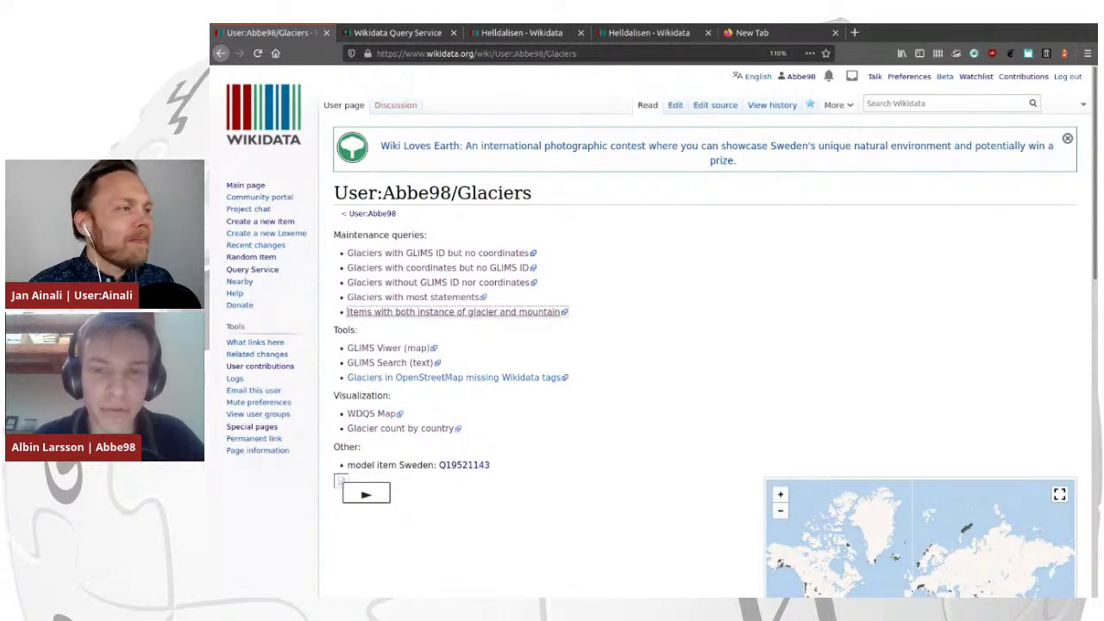
{"action": "double_click", "coordinate": [560, 54]}
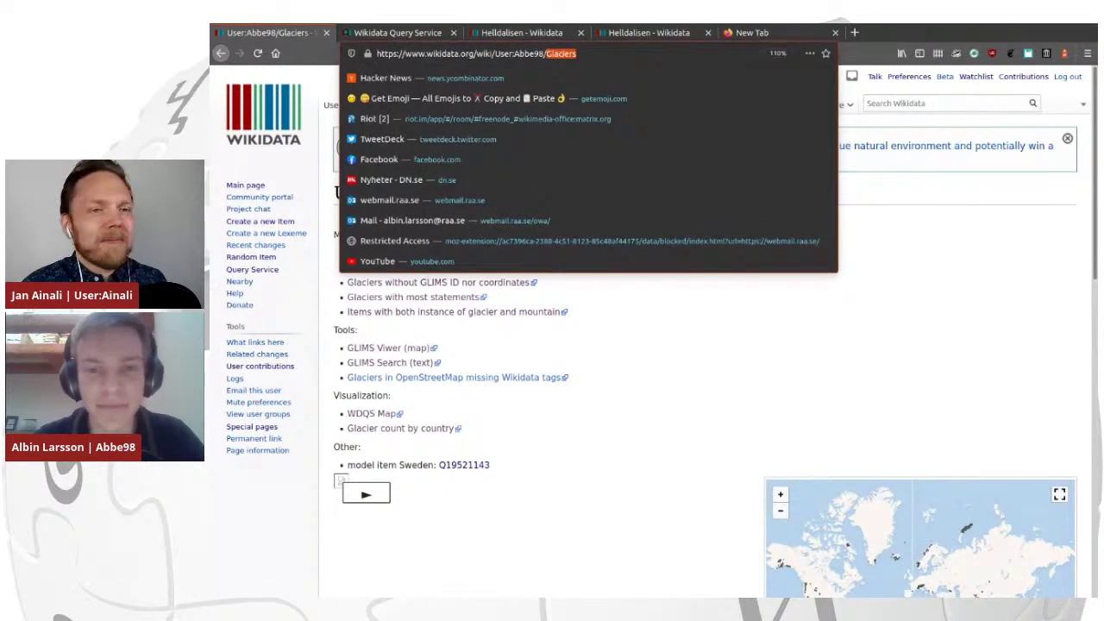
Go to the account's common.js user subpage by replacing Glaciers with common.js in the page address.
{"action": "key", "text": "BackSpace"}
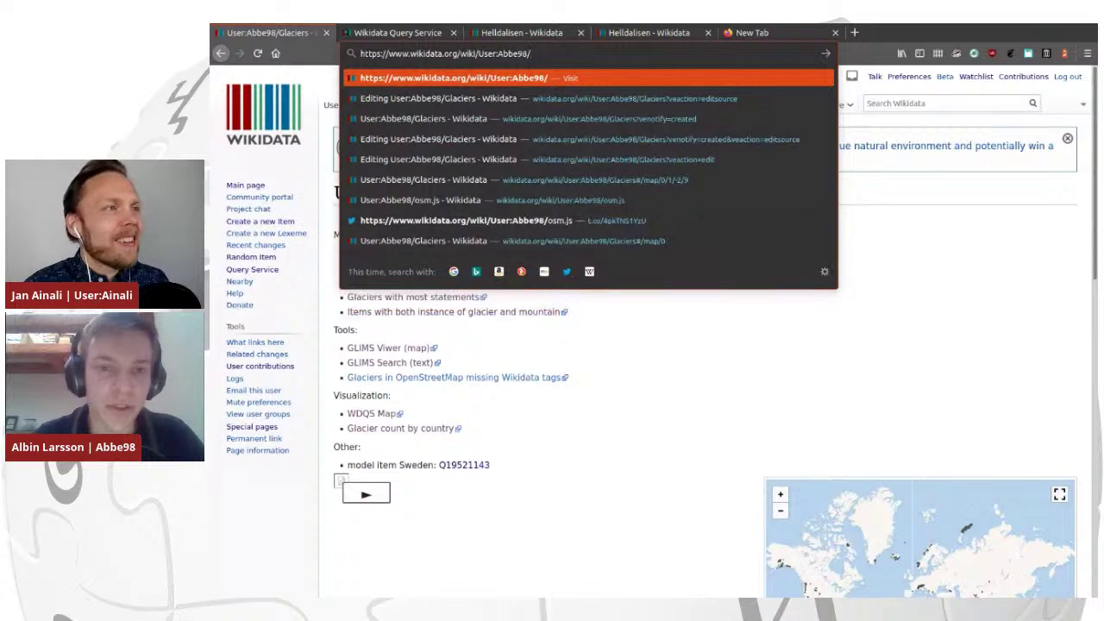
{"action": "left_click_drag", "start_coordinate": [483, 54], "coordinate": [533, 53]}
{"action": "left_click", "coordinate": [535, 54]}
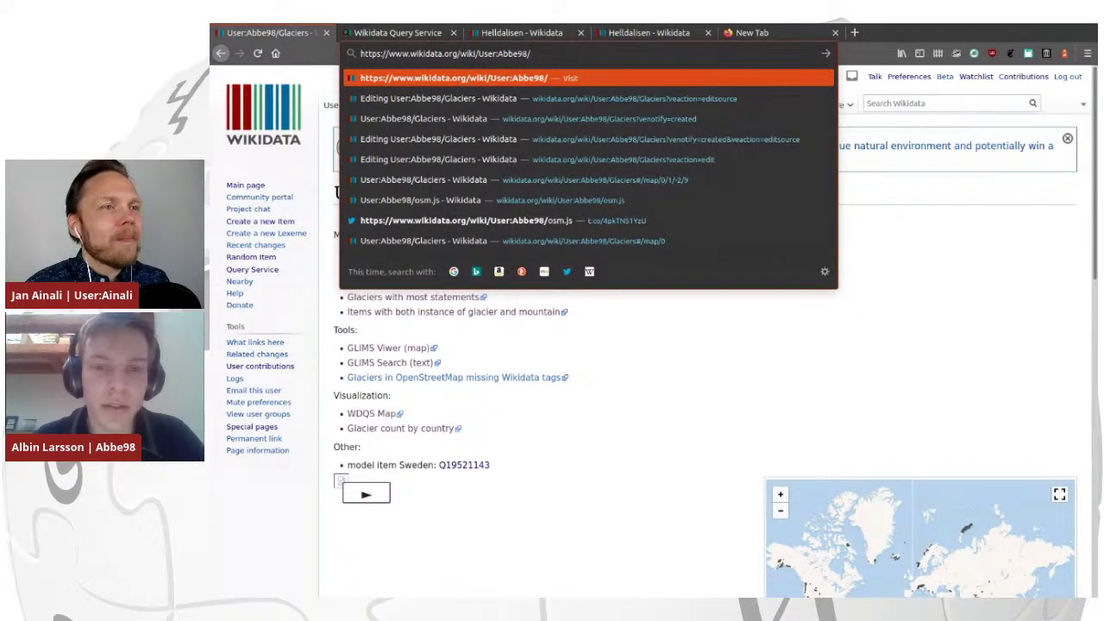
{"action": "type", "text": "comm"}
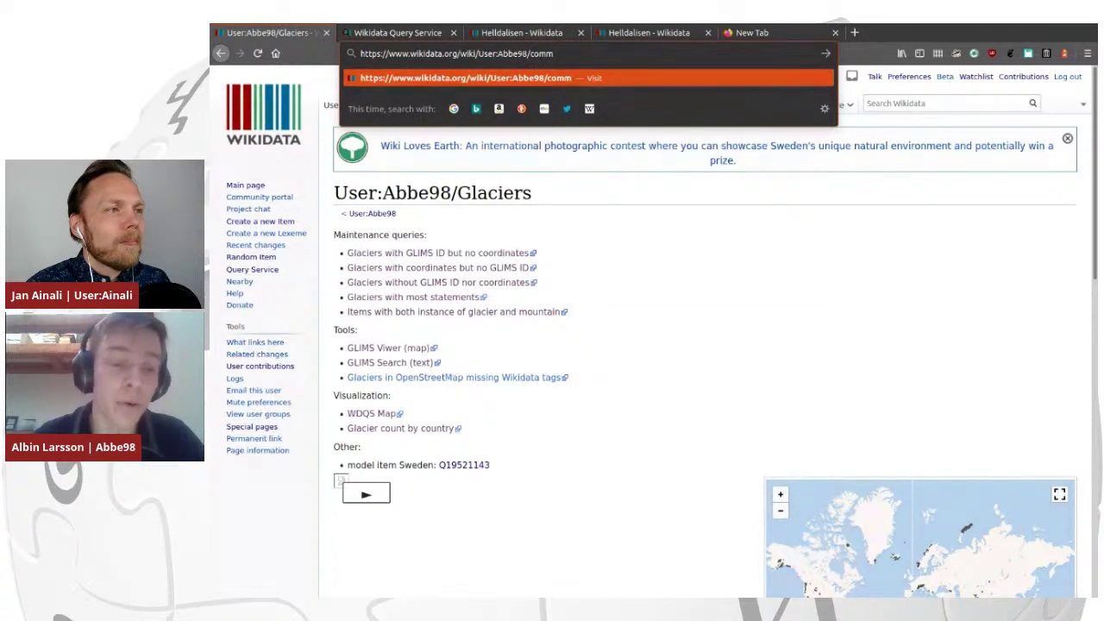
{"action": "type", "text": "n.js"}
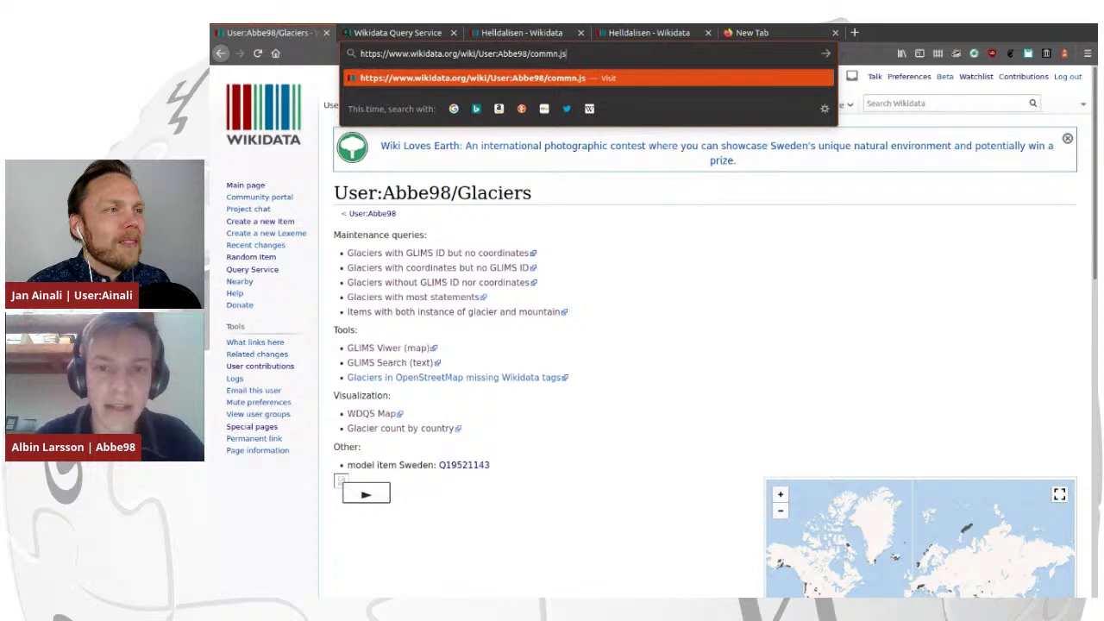
{"action": "type", "text": "j"}
{"action": "key", "text": "BackSpace"}
{"action": "key", "text": "BackSpace"}
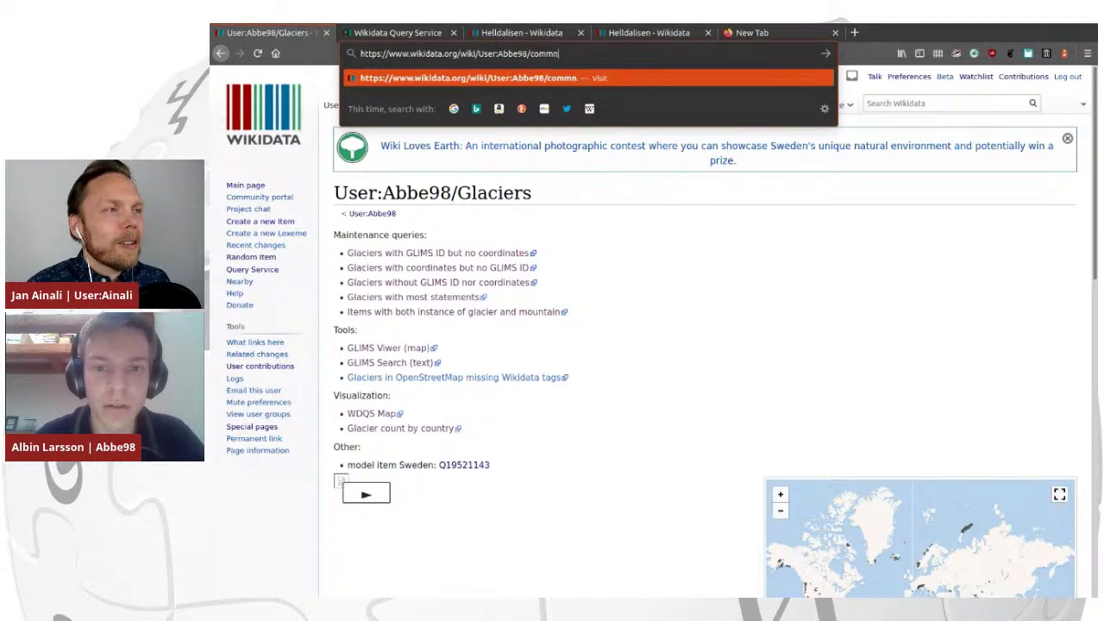
{"action": "key", "text": "BackSpace"}
{"action": "key", "text": "BackSpace"}
{"action": "key", "text": "BackSpace"}
{"action": "key", "text": "BackSpace"}
{"action": "key", "text": "BackSpace"}
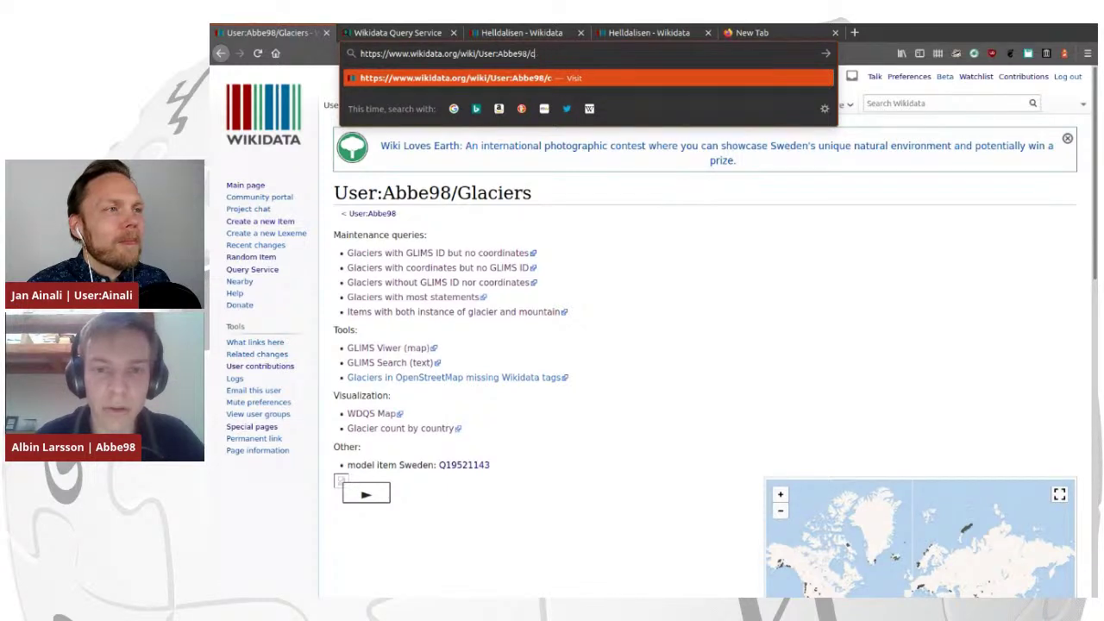
{"action": "type", "text": "C"}
{"action": "type", "text": "com"}
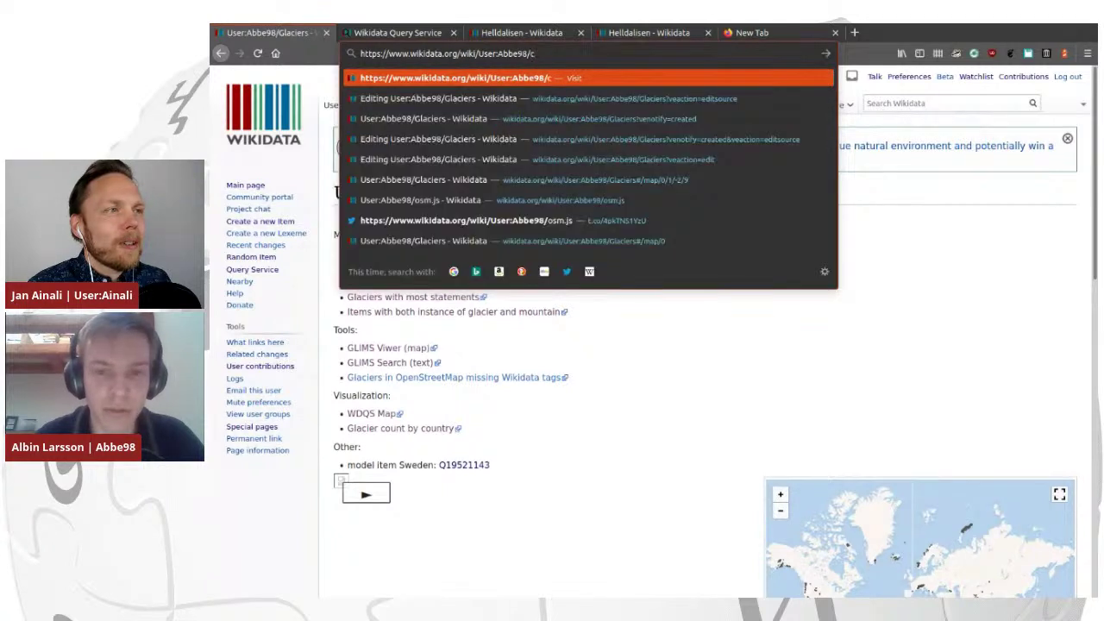
{"action": "type", "text": "mon.js"}
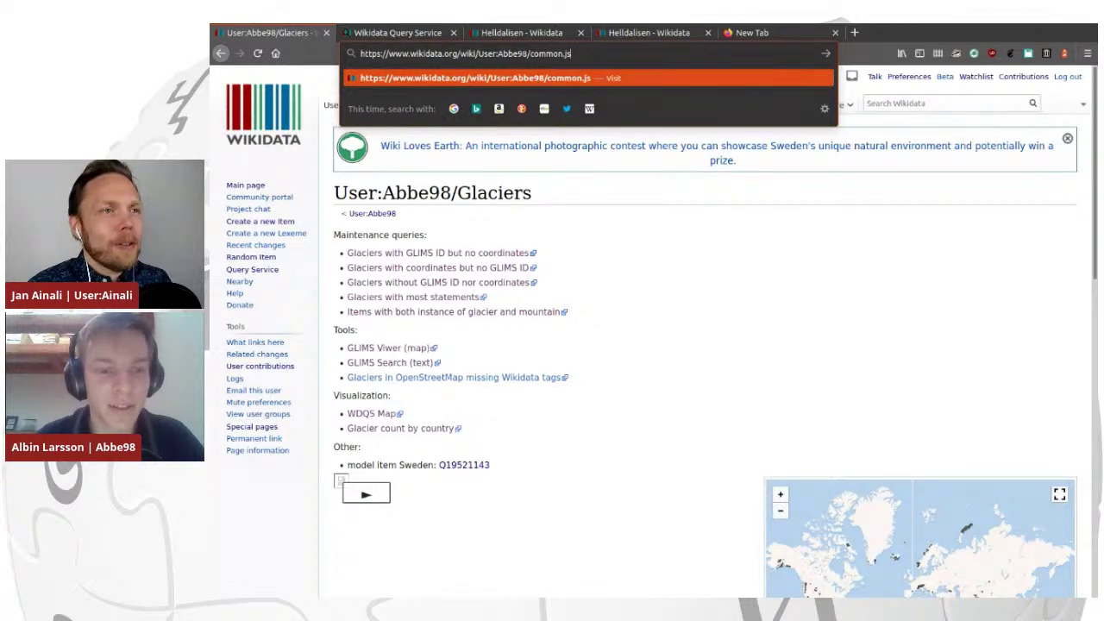
{"action": "key", "text": "Return"}
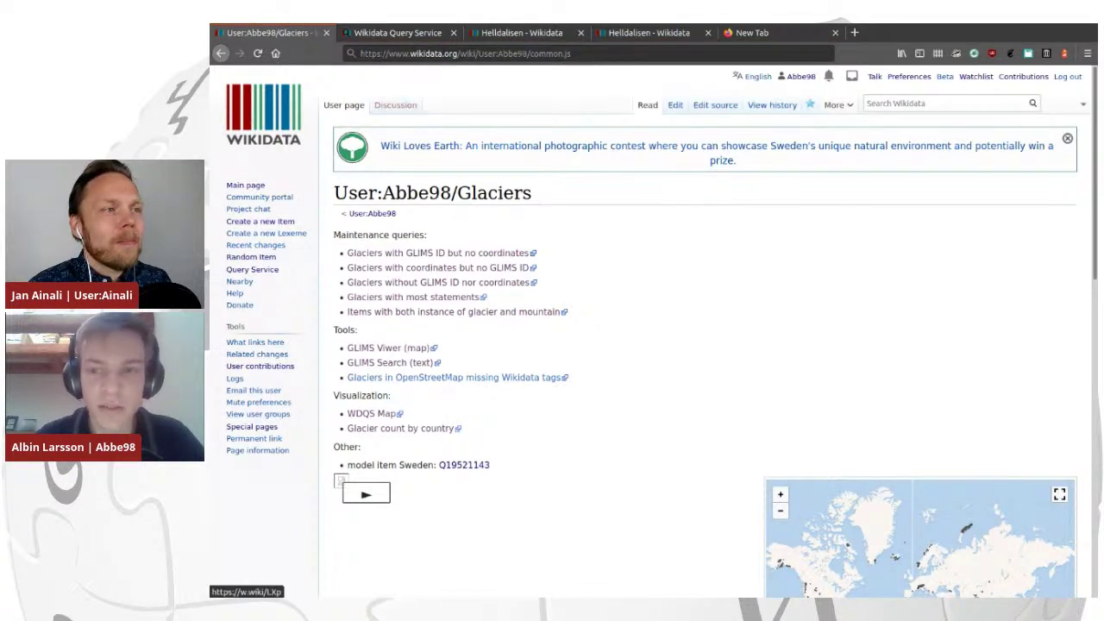
Open the Appearance section of the Wikidata account preferences.
{"action": "left_click", "coordinate": [909, 76]}
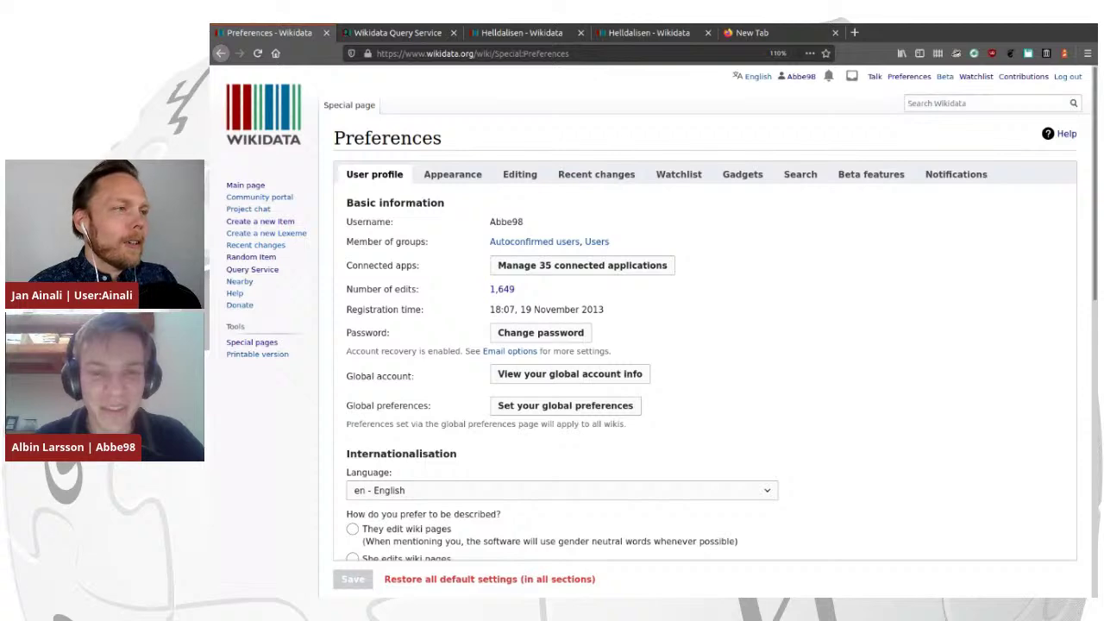
{"action": "scroll", "coordinate": [703, 345], "scroll_direction": "down", "scroll_amount": 5}
{"action": "scroll", "coordinate": [703, 345], "scroll_direction": "up", "scroll_amount": 5}
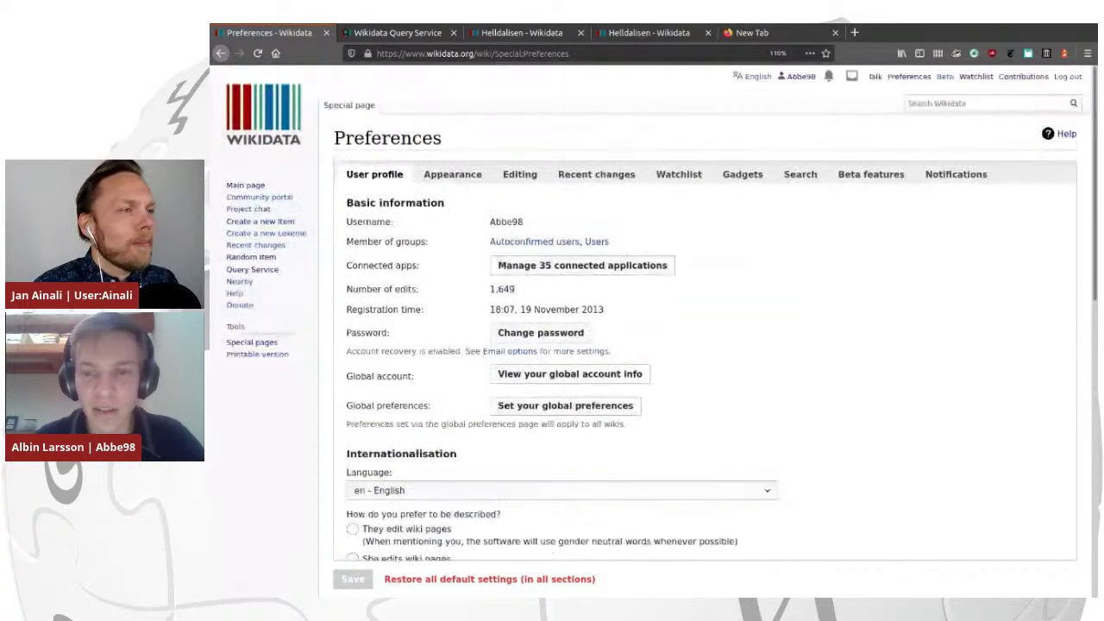
{"action": "left_click", "coordinate": [452, 174]}
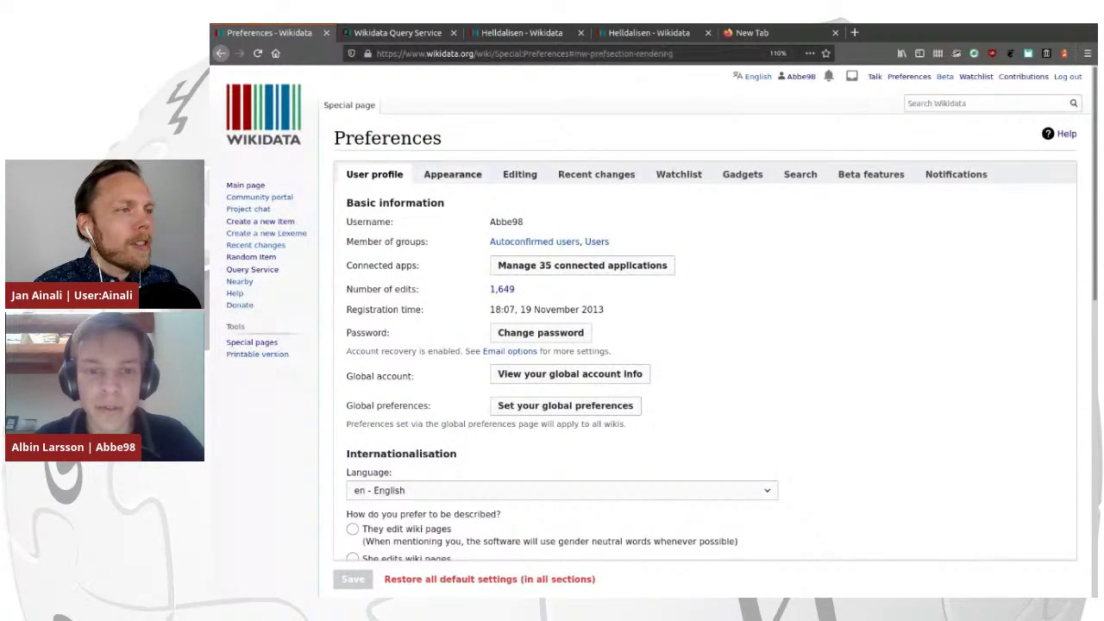
Open the custom JavaScript page shared for all skins in a new tab and switch to it.
{"action": "scroll", "coordinate": [704, 344], "scroll_direction": "down", "scroll_amount": 3}
{"action": "scroll", "coordinate": [704, 345], "scroll_direction": "down", "scroll_amount": 5}
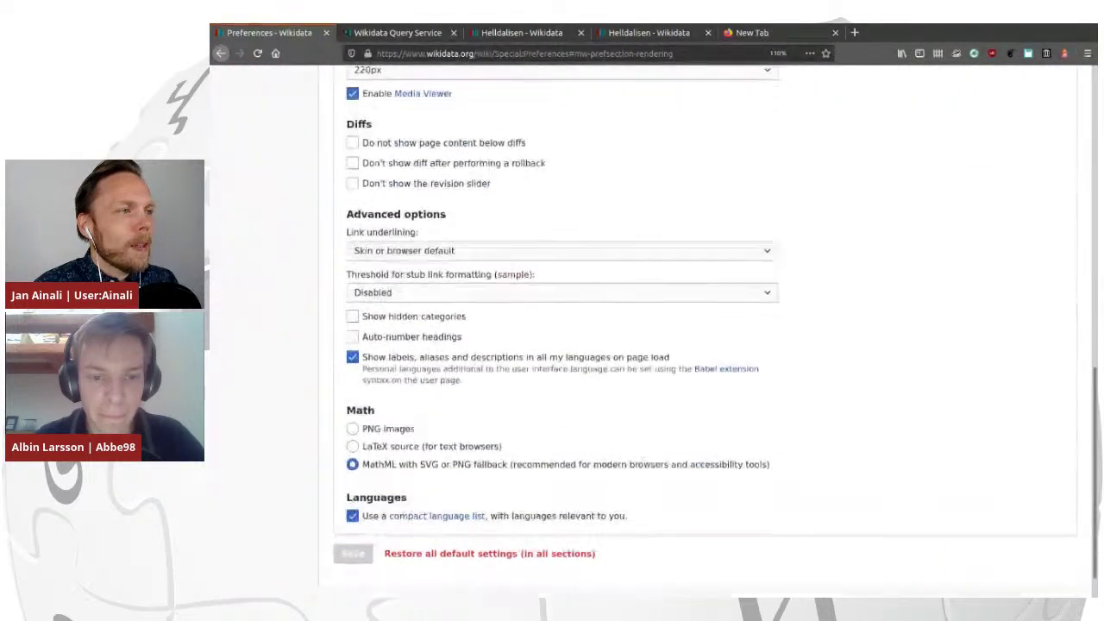
{"action": "scroll", "coordinate": [703, 345], "scroll_direction": "up", "scroll_amount": 8}
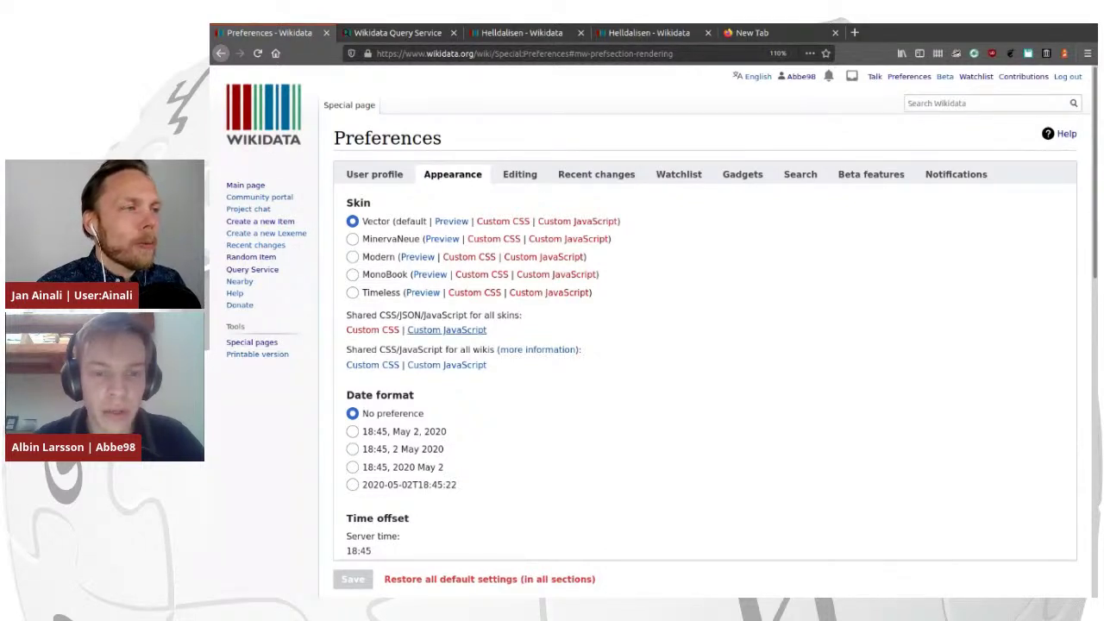
{"action": "middle_click", "coordinate": [447, 329]}
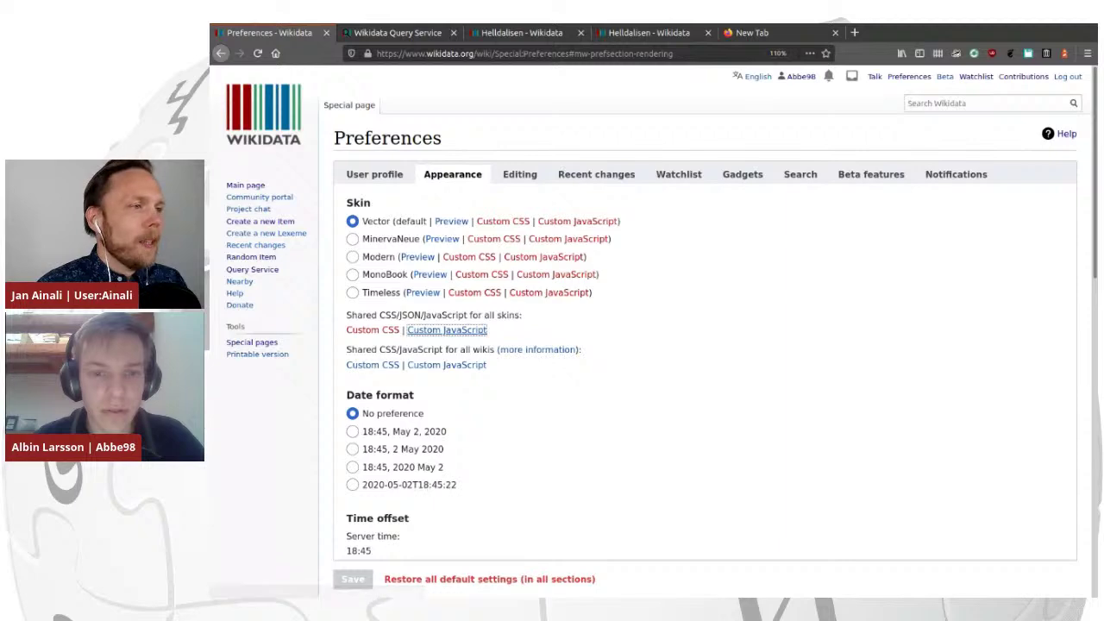
{"action": "key", "text": "ctrl+Tab"}
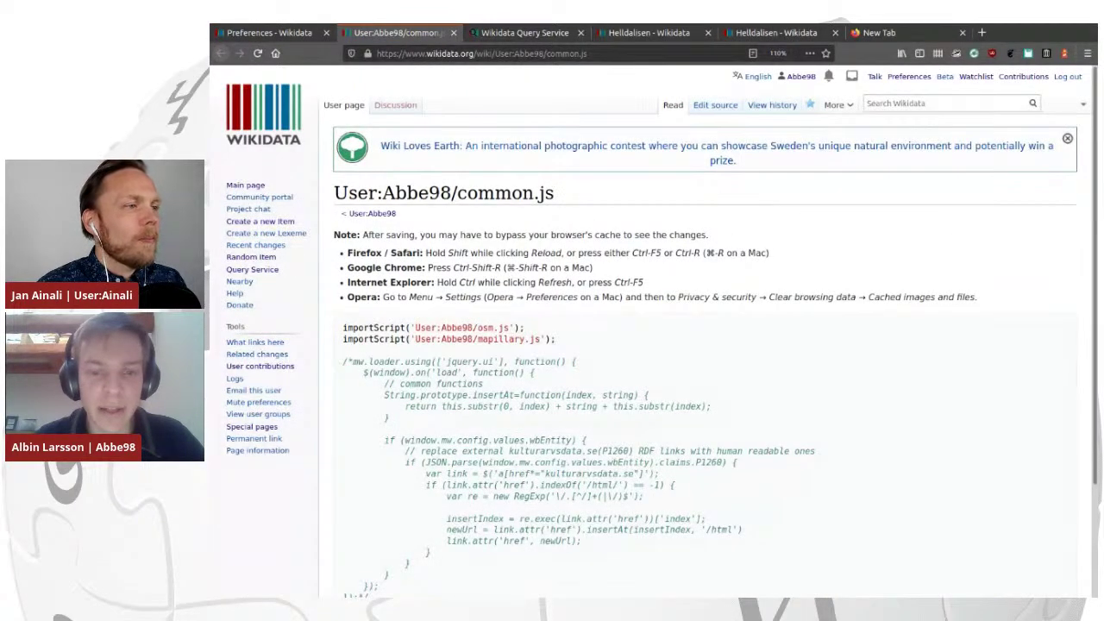
Examine the commented-out code block that rewrites kulturarvsdata.se links in common.js.
{"action": "scroll", "coordinate": [704, 345], "scroll_direction": "down", "scroll_amount": 3}
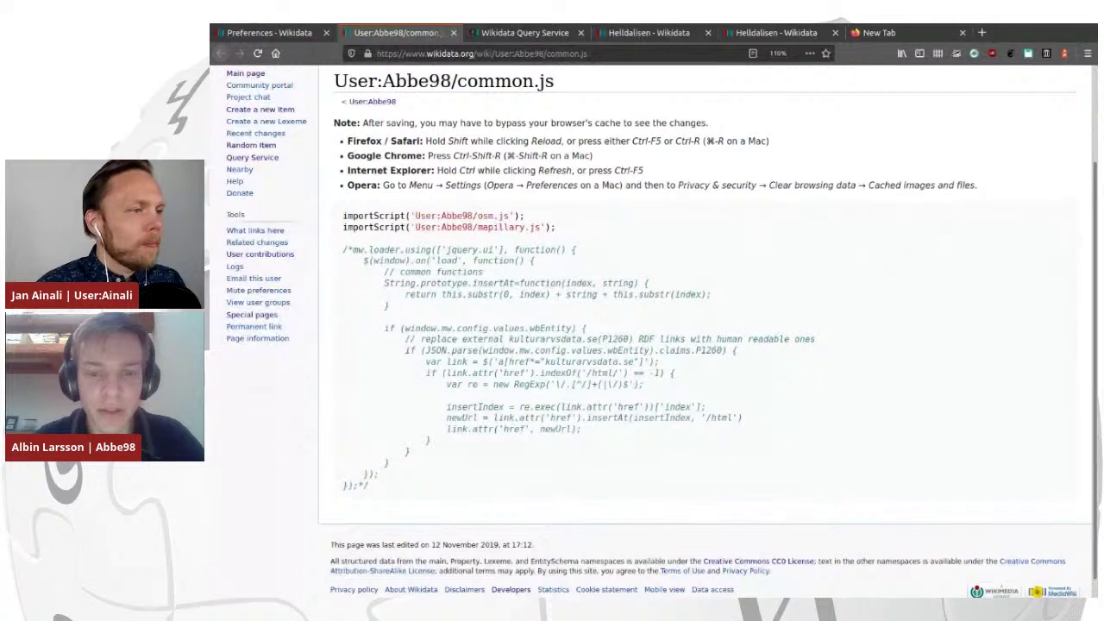
{"action": "left_click_drag", "start_coordinate": [343, 249], "coordinate": [676, 384]}
{"action": "left_click", "coordinate": [384, 316]}
{"action": "left_click_drag", "start_coordinate": [662, 339], "coordinate": [688, 418]}
{"action": "left_click", "coordinate": [688, 417]}
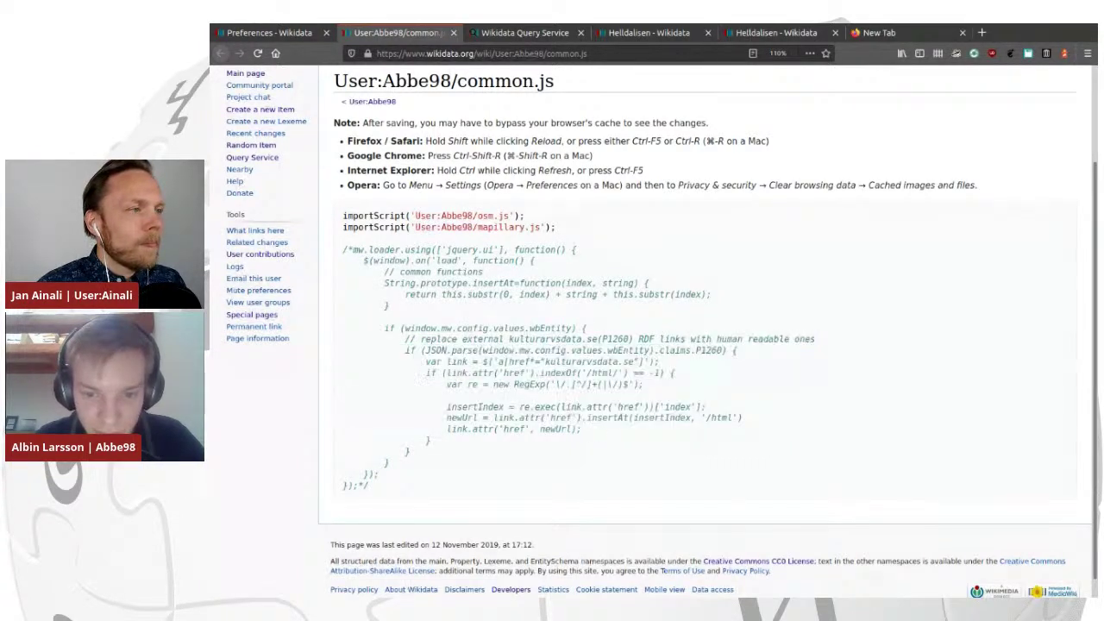
{"action": "left_click_drag", "start_coordinate": [385, 328], "coordinate": [412, 451]}
{"action": "left_click", "coordinate": [411, 451]}
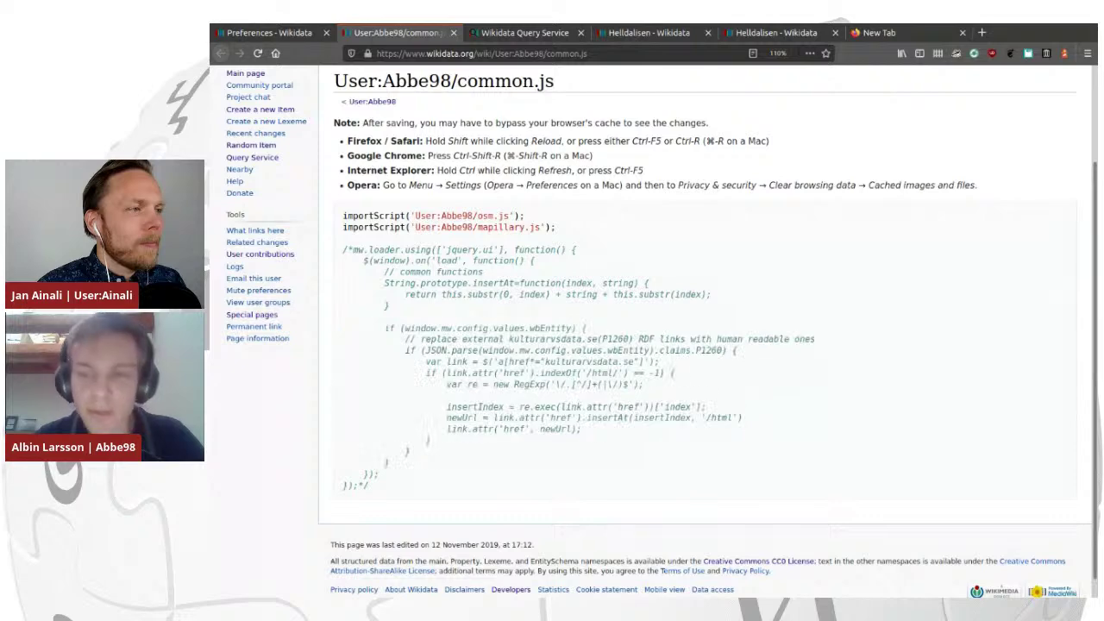
Edit the common.js source and add importScript( 'User:Melderick/moveClaims2.js' ); on a new line below the mapillary.js import.
{"action": "scroll", "coordinate": [704, 345], "scroll_direction": "up", "scroll_amount": 3}
{"action": "left_click", "coordinate": [715, 104]}
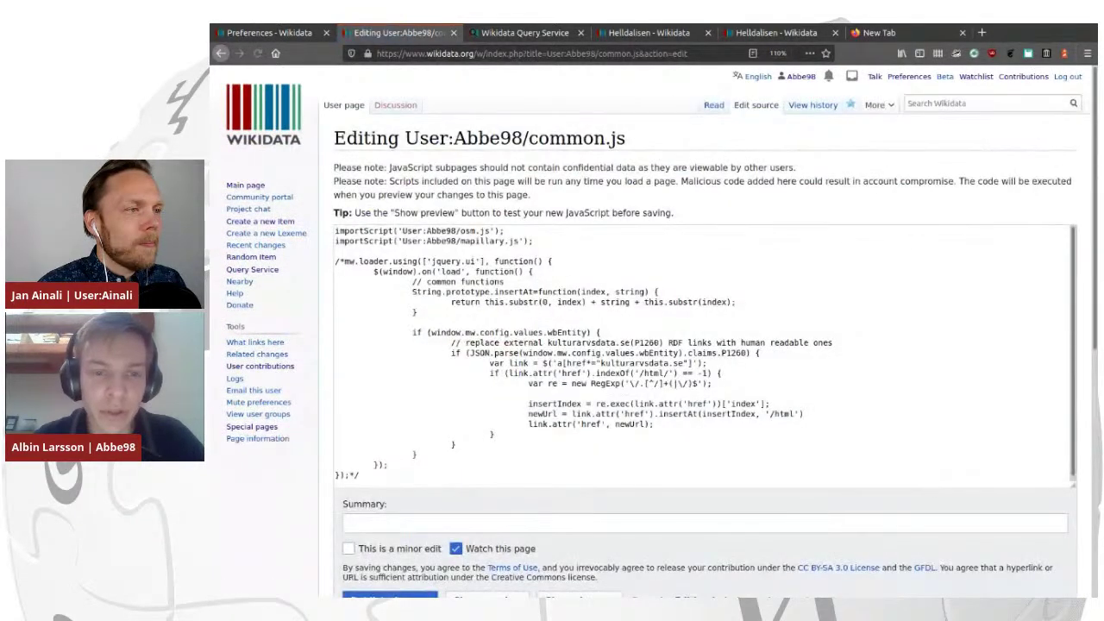
{"action": "left_click_drag", "start_coordinate": [382, 263], "coordinate": [463, 252]}
{"action": "left_click", "coordinate": [570, 264]}
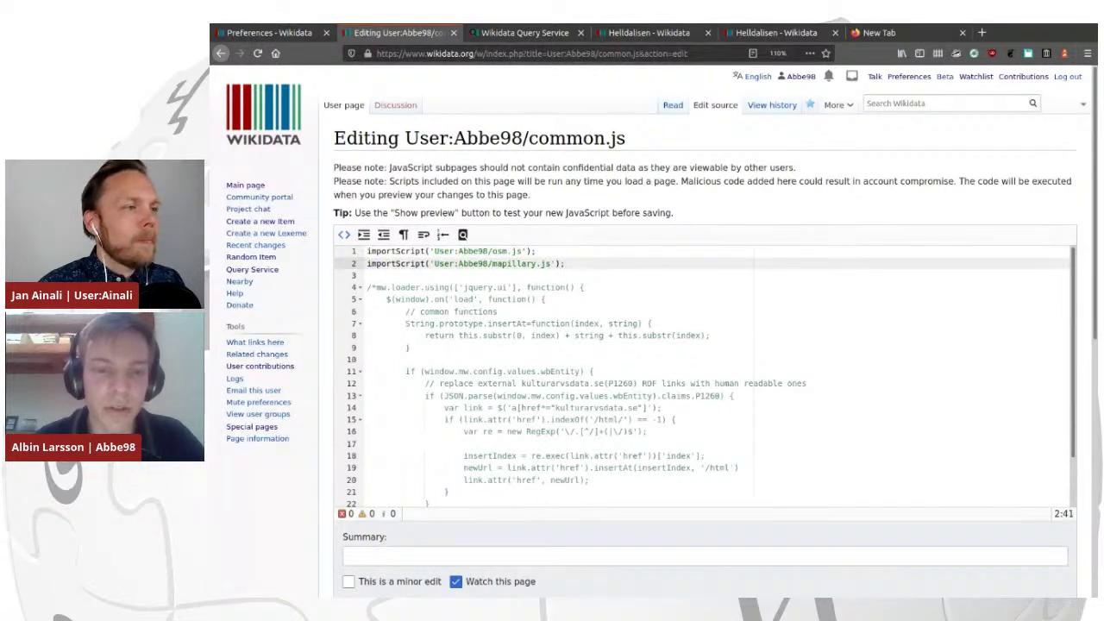
{"action": "key", "text": "Return"}
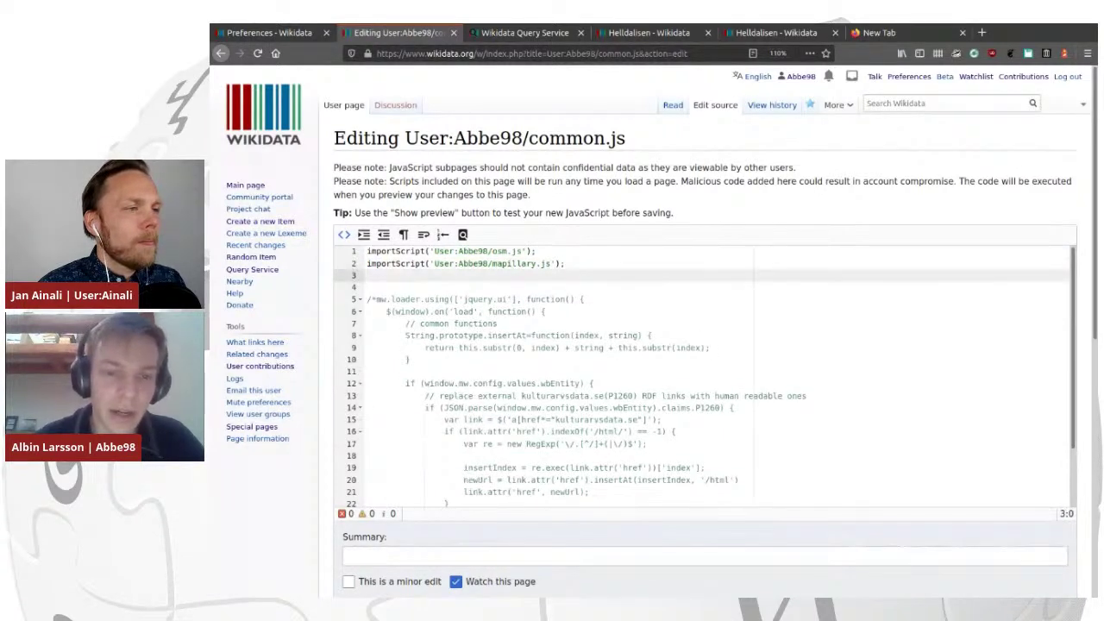
{"action": "type", "text": "importScript( 'User:Melderick/moveClaims2.js' );"}
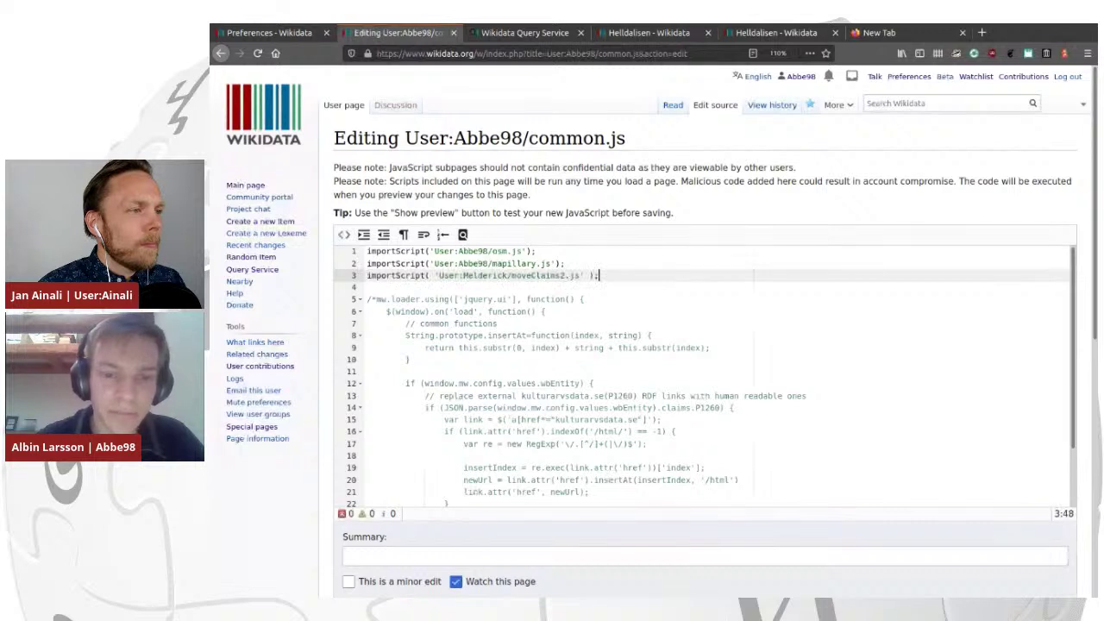
Remove the spaces inside the parentheses of the moveClaims2.js import so it reads importScript('User:Melderick/moveClaims2.js');.
{"action": "left_click", "coordinate": [434, 276]}
{"action": "key", "text": "BackSpace"}
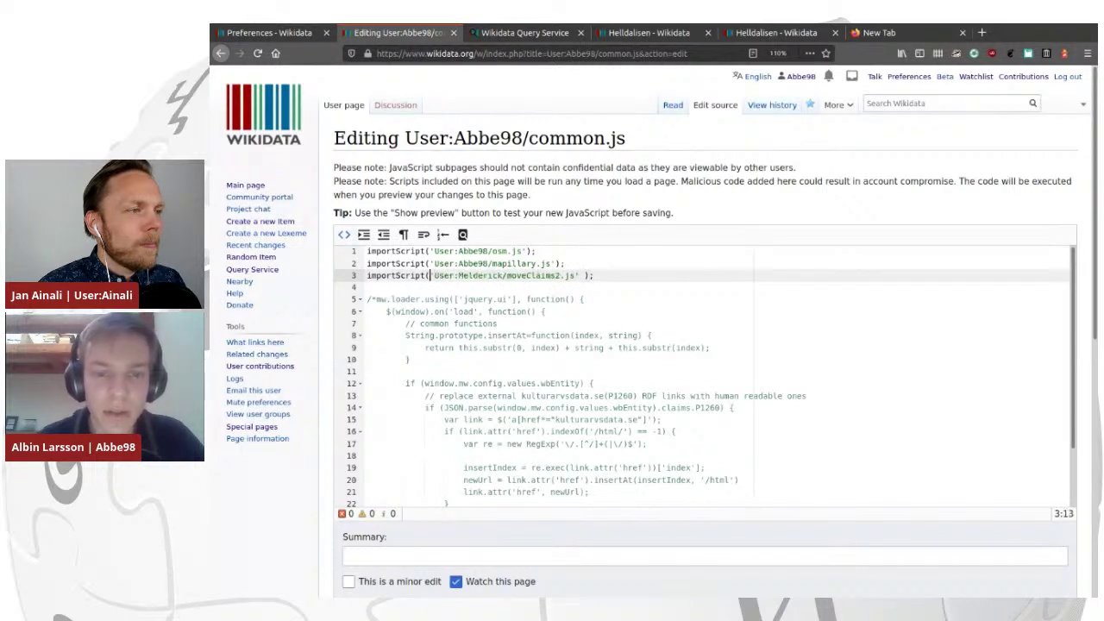
{"action": "left_click", "coordinate": [585, 276]}
{"action": "key", "text": "BackSpace"}
Review the script import lines, the publishing options and the security notes above the code editor.
{"action": "left_click_drag", "start_coordinate": [566, 264], "coordinate": [372, 264]}
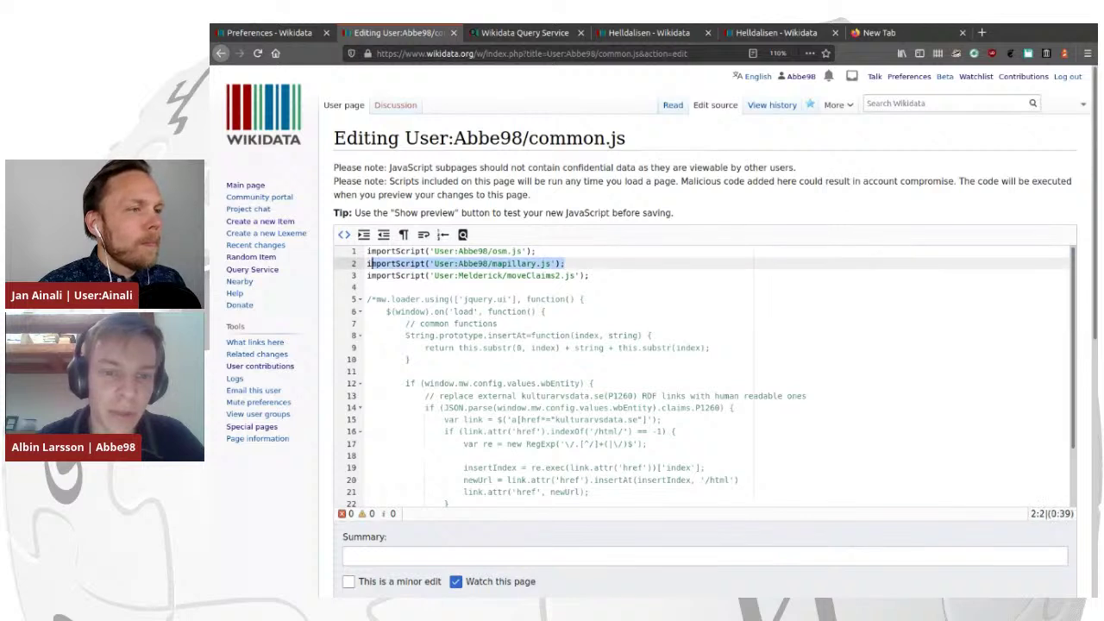
{"action": "left_click", "coordinate": [566, 264]}
{"action": "left_click_drag", "start_coordinate": [396, 264], "coordinate": [566, 264]}
{"action": "left_click", "coordinate": [567, 264]}
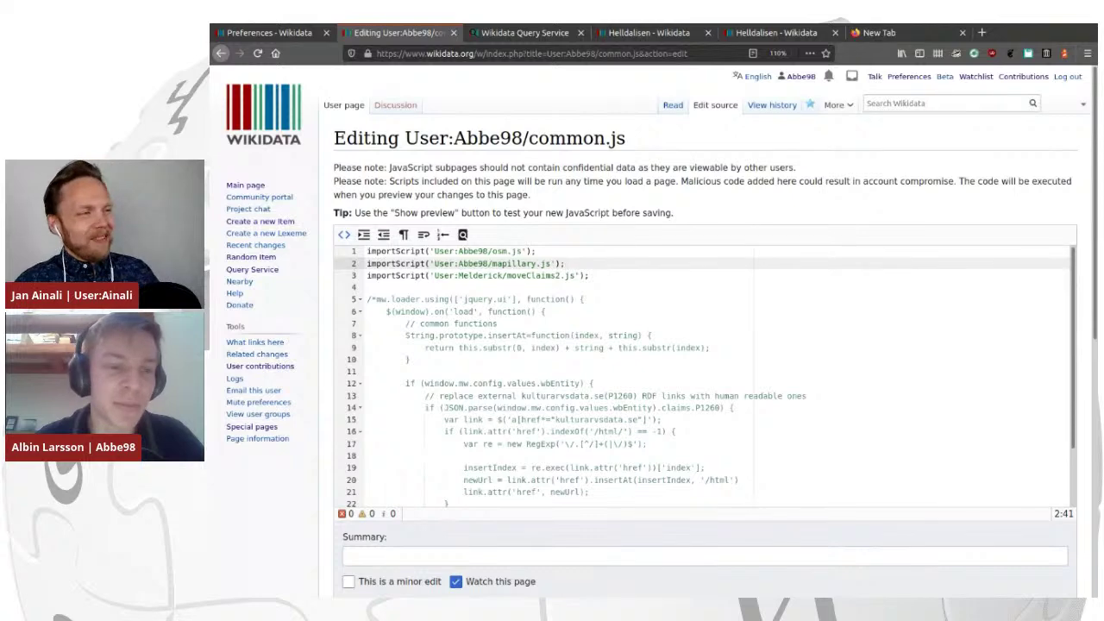
{"action": "left_click", "coordinate": [589, 275]}
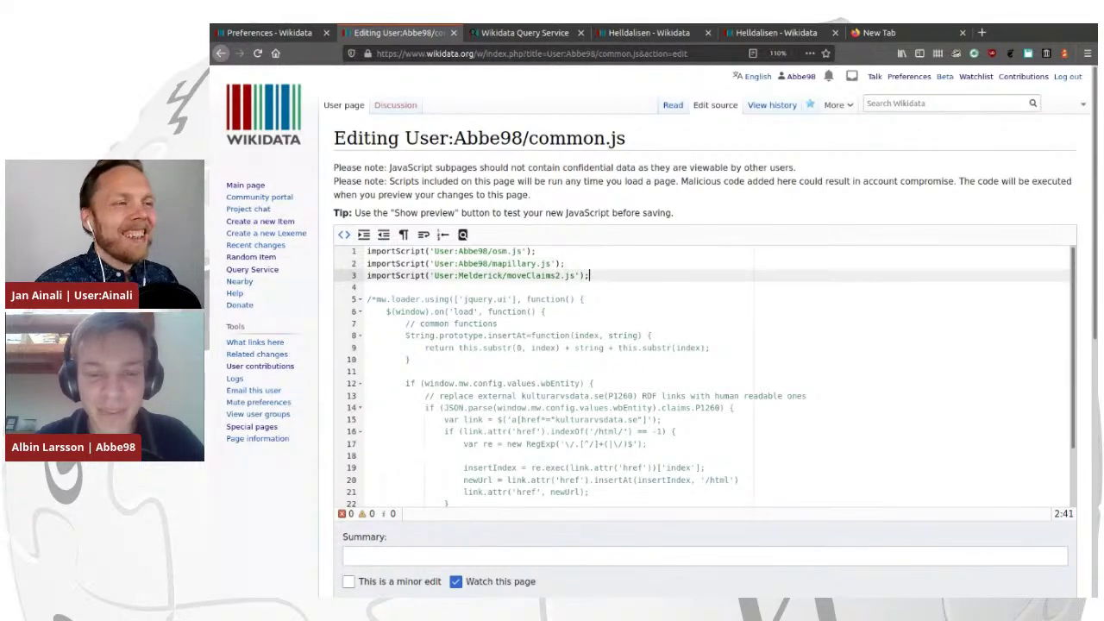
{"action": "scroll", "coordinate": [589, 275], "scroll_direction": "down", "scroll_amount": 2}
{"action": "scroll", "coordinate": [589, 275], "scroll_direction": "up", "scroll_amount": 2}
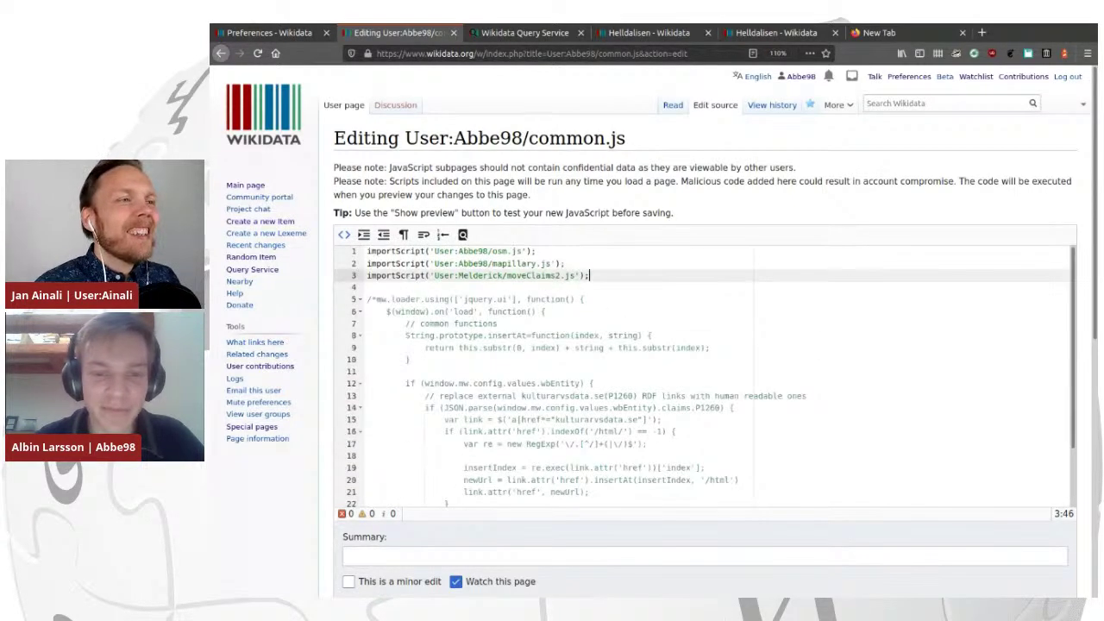
{"action": "scroll", "coordinate": [589, 275], "scroll_direction": "down", "scroll_amount": 4}
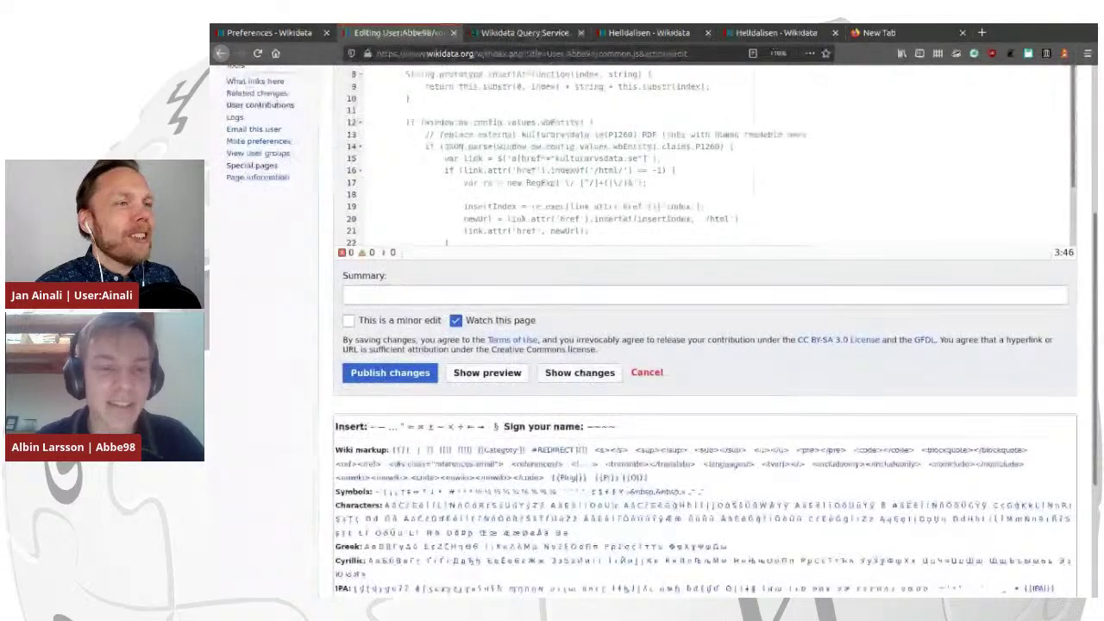
{"action": "scroll", "coordinate": [589, 275], "scroll_direction": "up", "scroll_amount": 4}
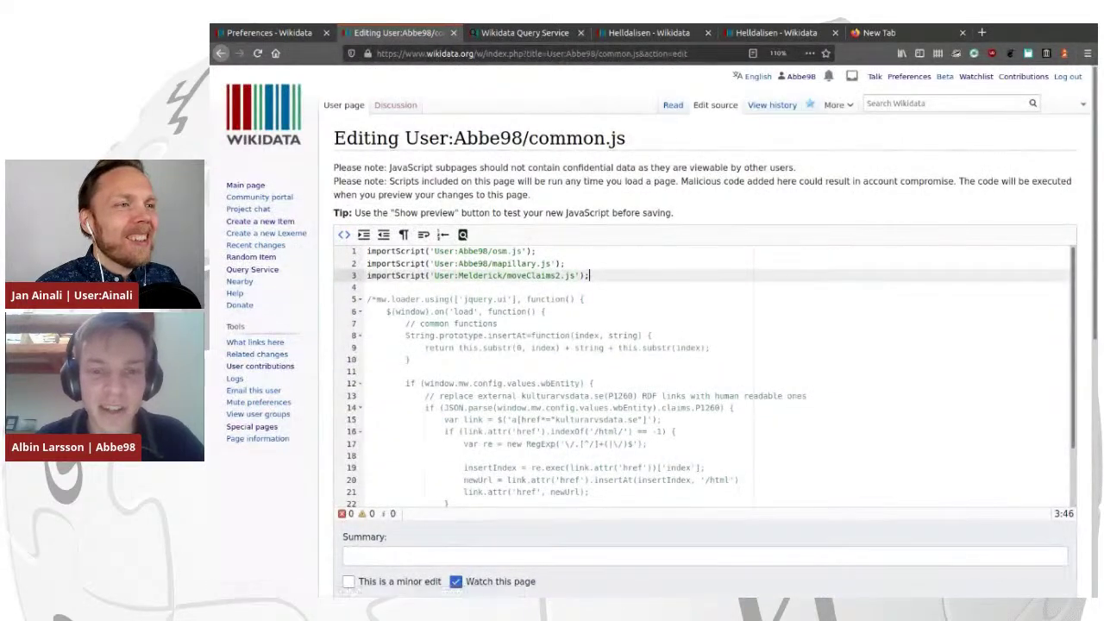
{"action": "left_click_drag", "start_coordinate": [345, 167], "coordinate": [529, 195]}
{"action": "left_click", "coordinate": [529, 194]}
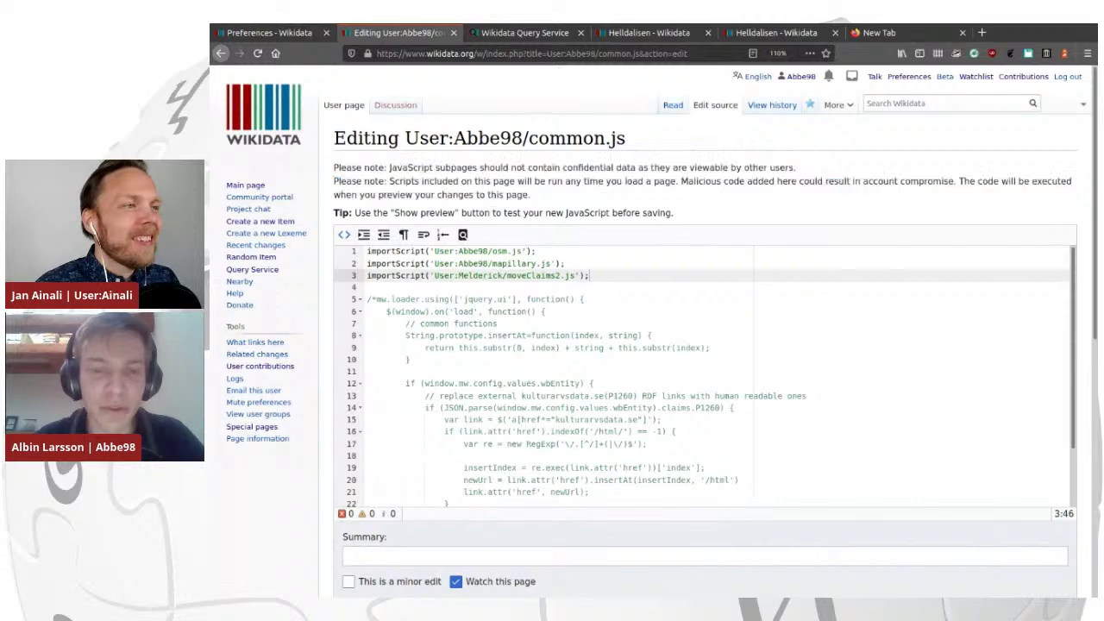
Publish the common.js edit with the new moveClaims2.js import, leaving the summary empty.
{"action": "scroll", "coordinate": [517, 276], "scroll_direction": "down", "scroll_amount": 2}
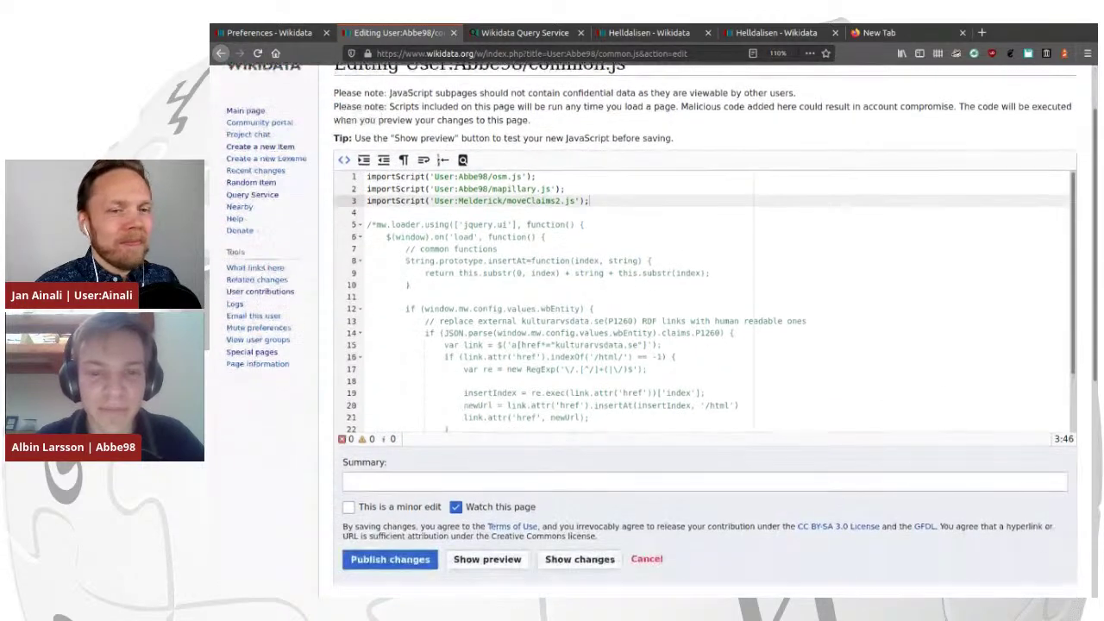
{"action": "left_click_drag", "start_coordinate": [502, 200], "coordinate": [570, 200]}
{"action": "left_click", "coordinate": [587, 200]}
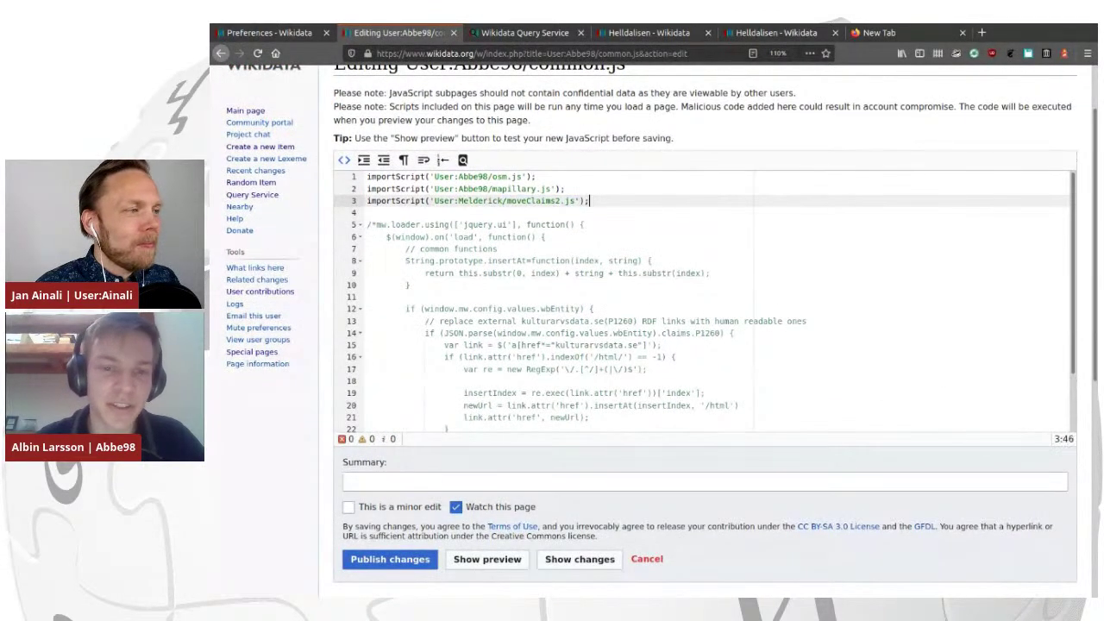
{"action": "left_click", "coordinate": [390, 559]}
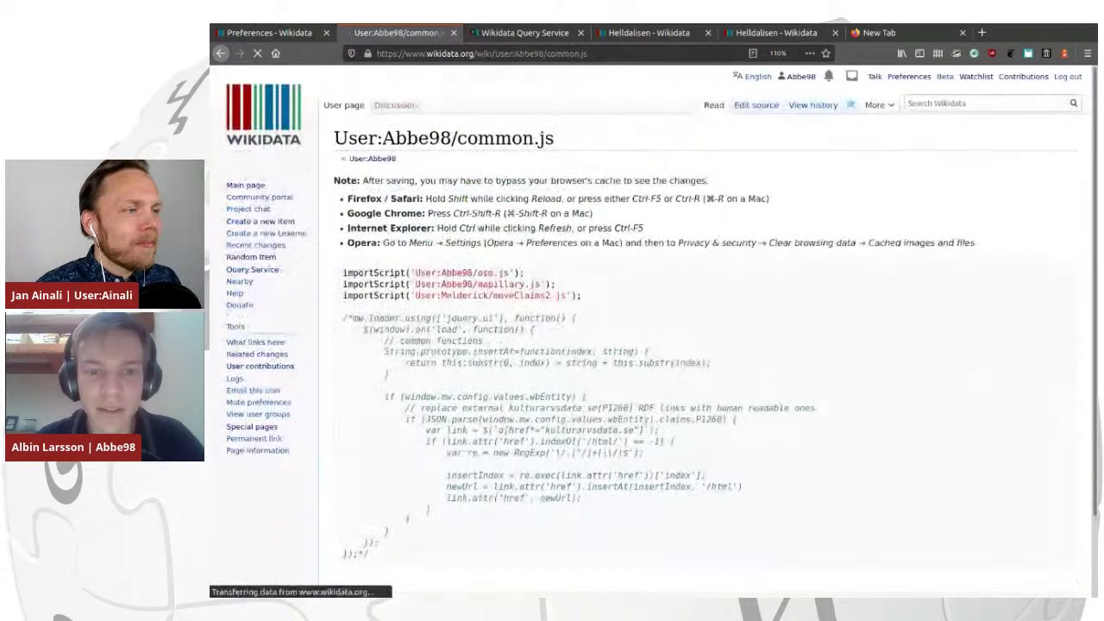
Reload the Helldalisen item Q11250377 and move its GeoNames ID claim to entity Q92963759.
{"action": "left_click", "coordinate": [648, 33]}
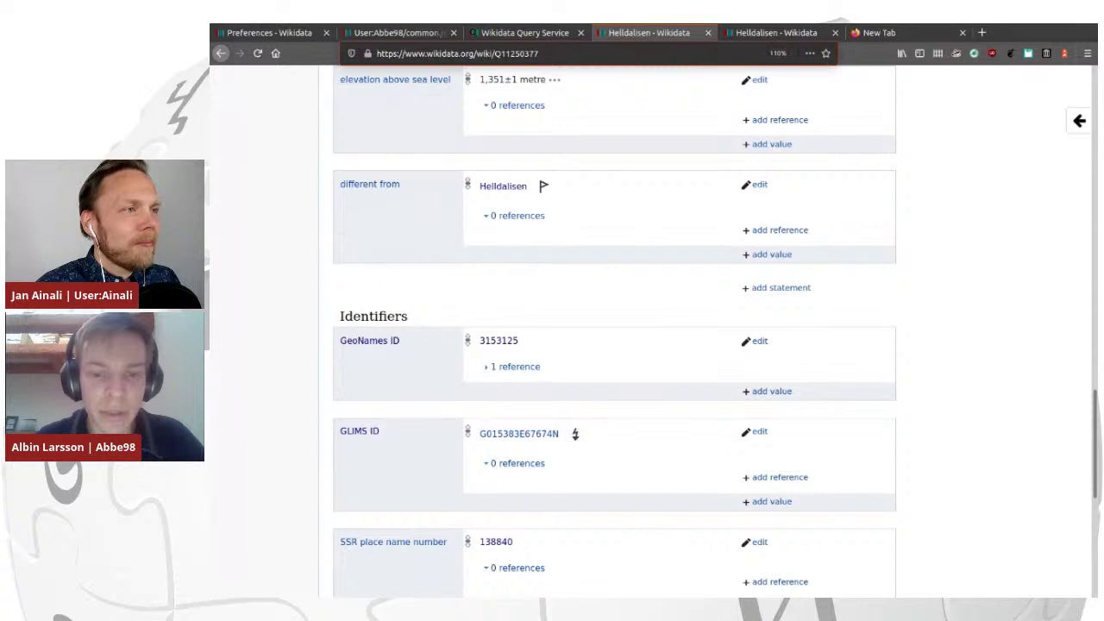
{"action": "left_click", "coordinate": [257, 54]}
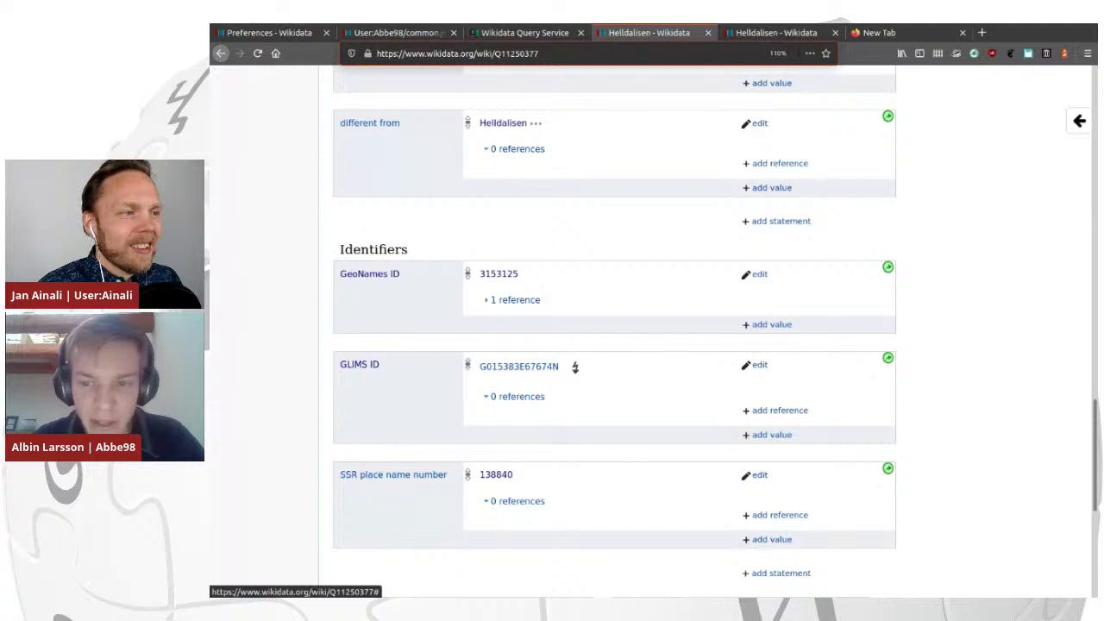
{"action": "left_click", "coordinate": [575, 367]}
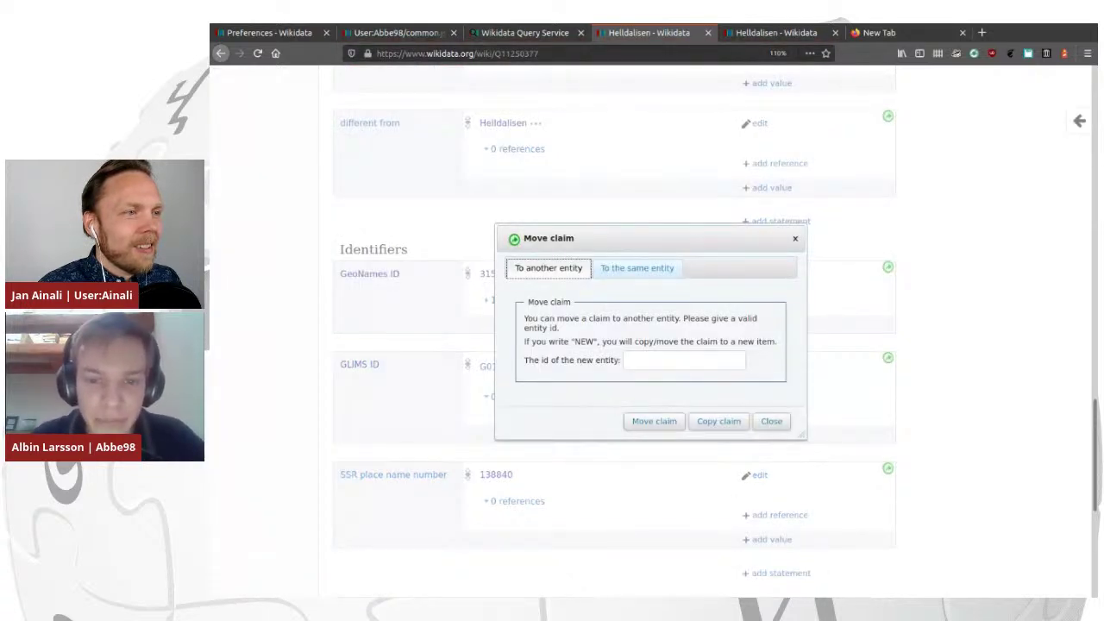
{"action": "key", "text": "ctrl+Tab"}
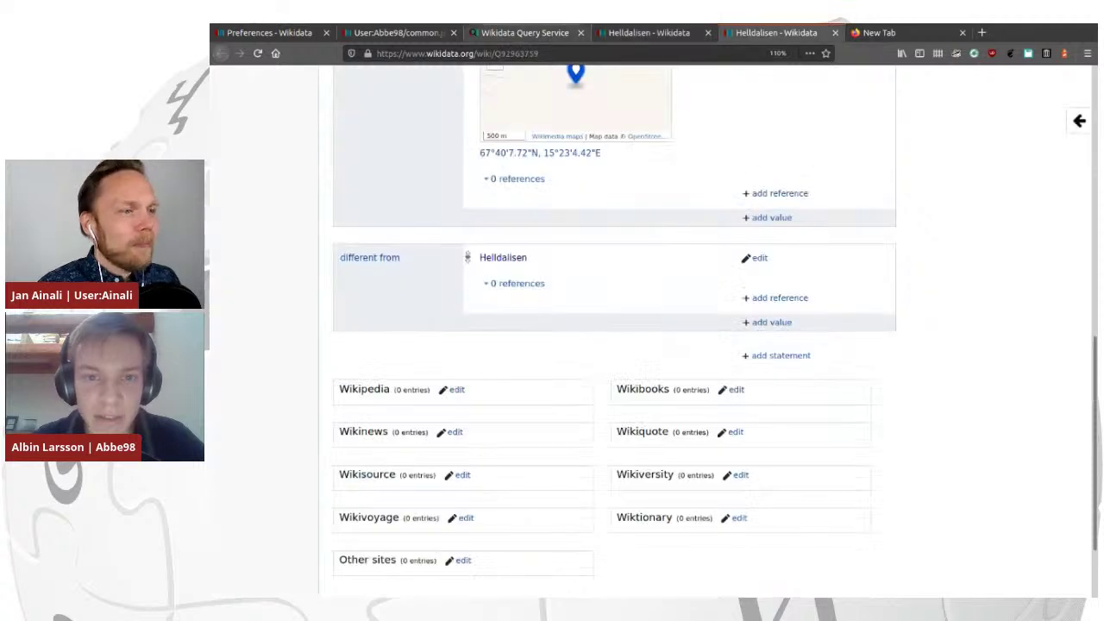
{"action": "double_click", "coordinate": [515, 53]}
{"action": "key", "text": "ctrl+c"}
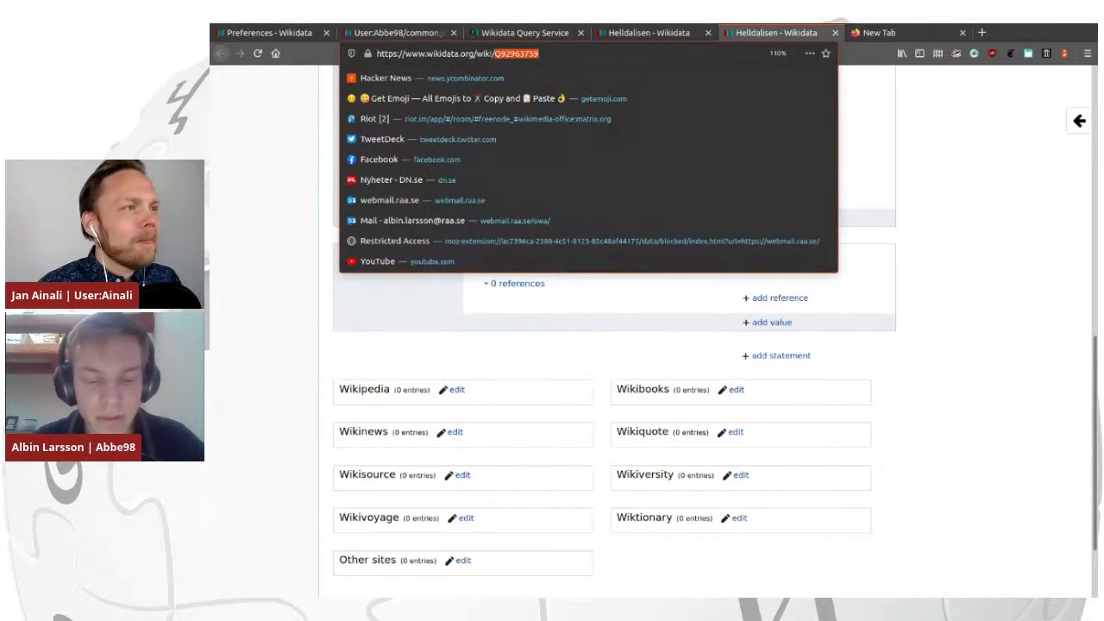
{"action": "key", "text": "ctrl+shift+Tab"}
{"action": "key", "text": "Tab"}
{"action": "key", "text": "ctrl+v"}
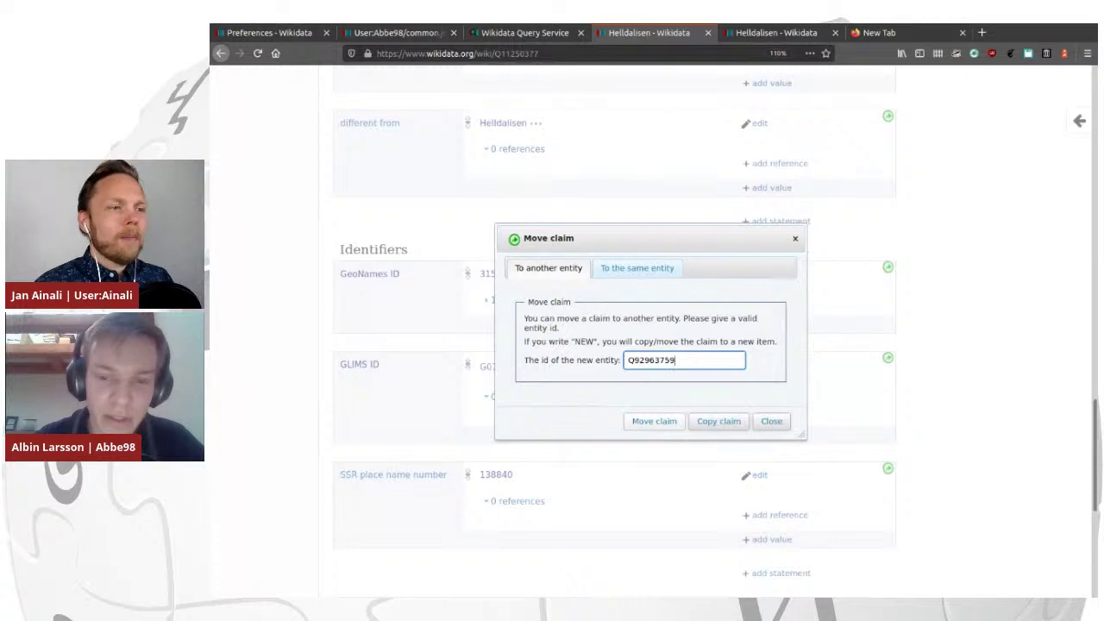
{"action": "left_click", "coordinate": [654, 422]}
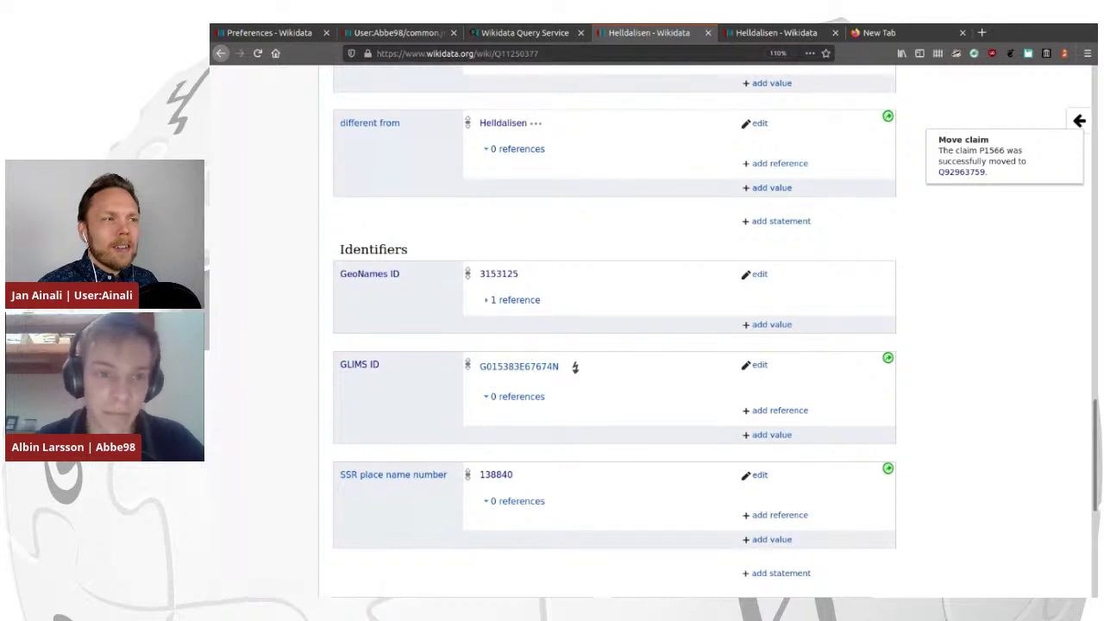
Reload both Helldalisen items and check where the GeoNames ID appears among their identifiers.
{"action": "left_click", "coordinate": [257, 54]}
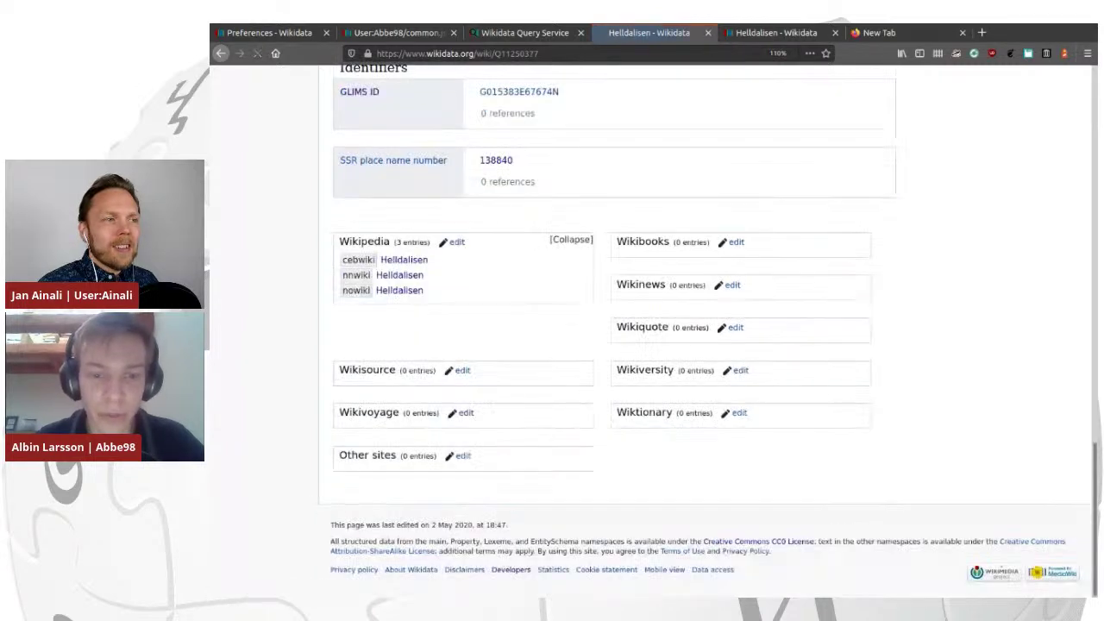
{"action": "scroll", "coordinate": [614, 345], "scroll_direction": "up", "scroll_amount": 5}
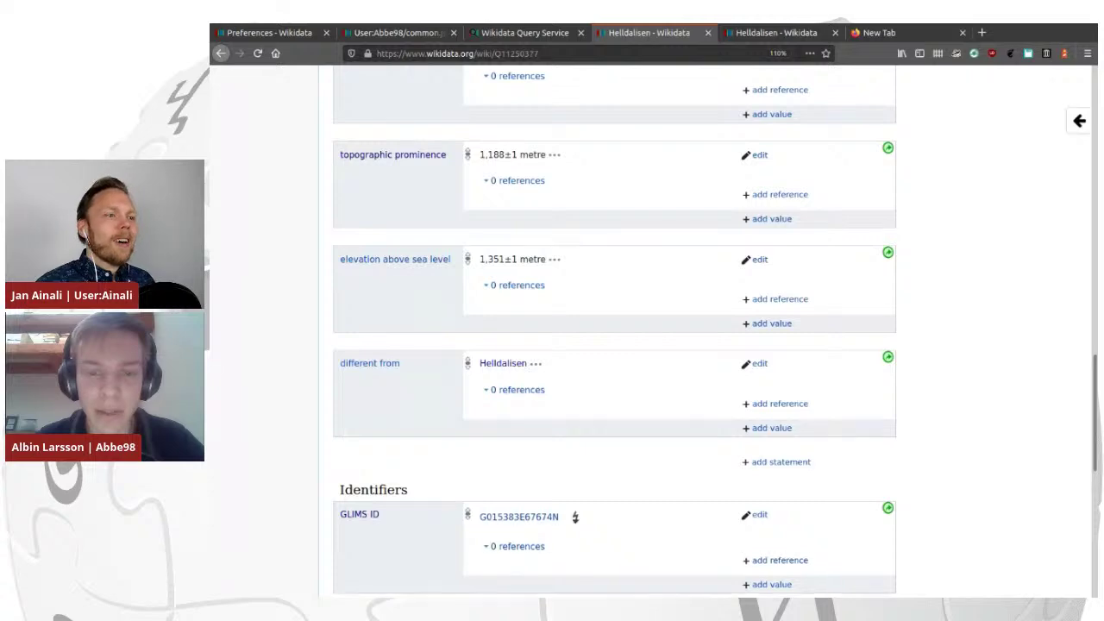
{"action": "scroll", "coordinate": [572, 470], "scroll_direction": "down", "scroll_amount": 6}
{"action": "scroll", "coordinate": [575, 218], "scroll_direction": "up", "scroll_amount": 2}
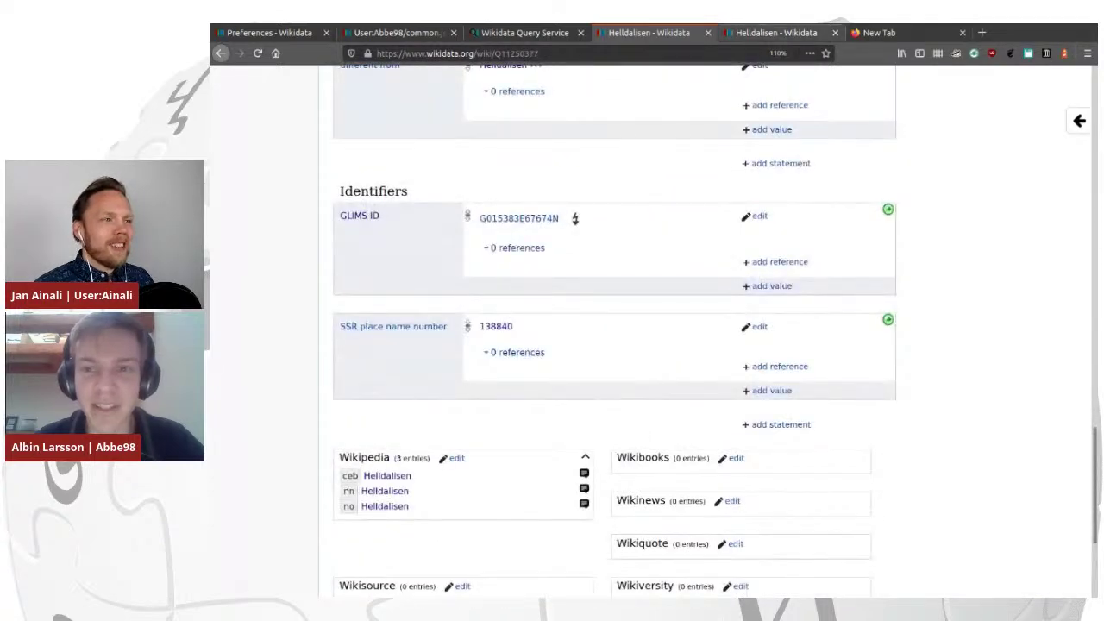
{"action": "key", "text": "ctrl+Tab"}
{"action": "key", "text": "F5"}
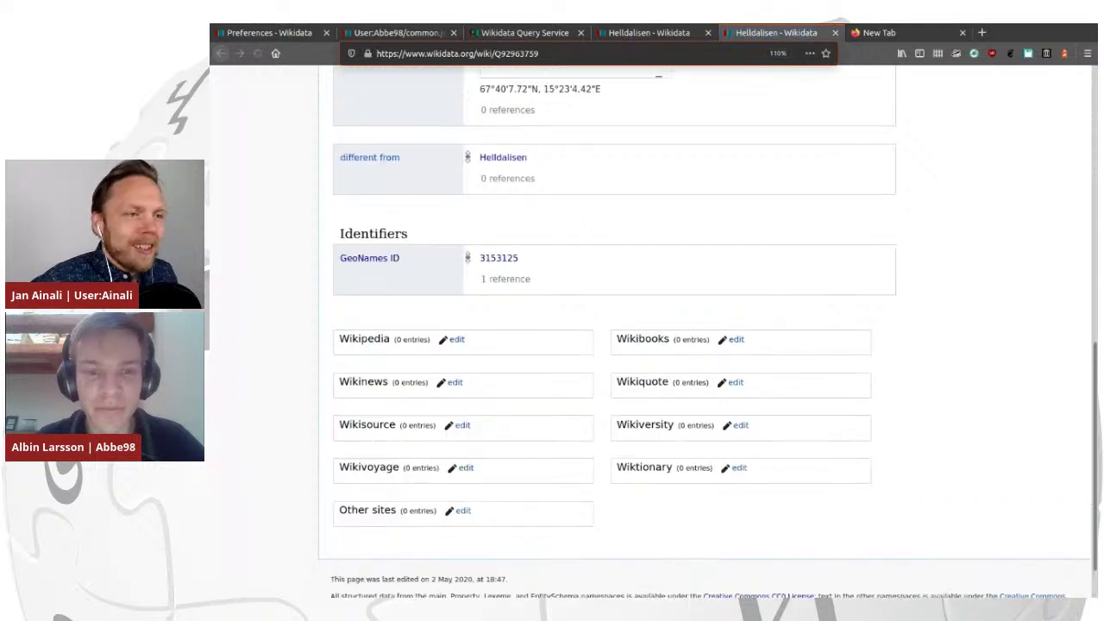
{"action": "scroll", "coordinate": [614, 345], "scroll_direction": "down", "scroll_amount": 2}
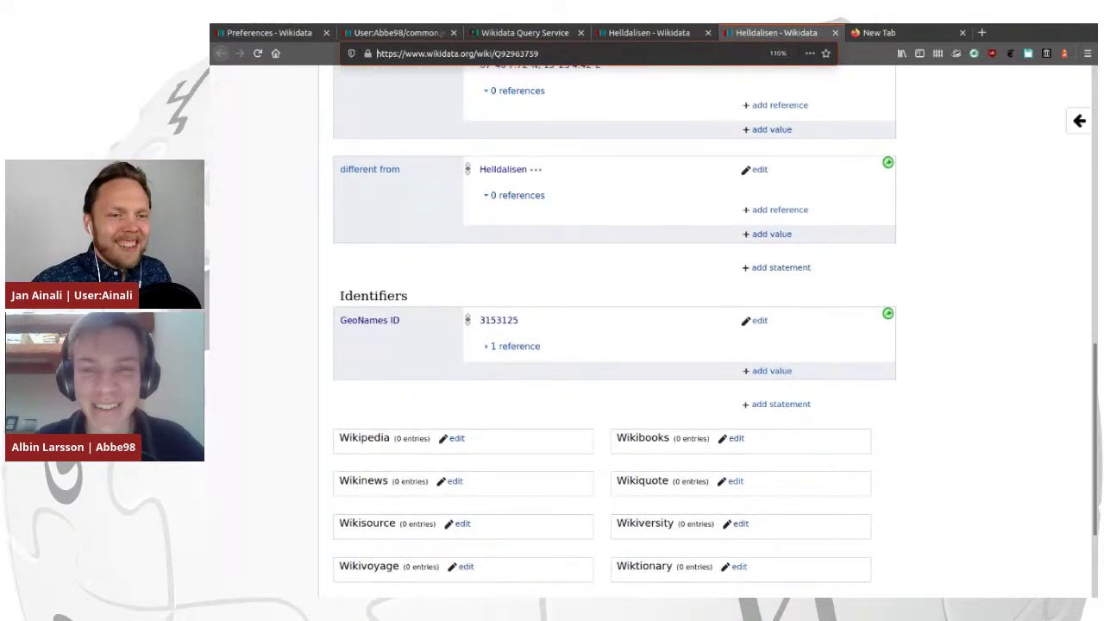
Move the GLIMS ID claim of item Q11250377 to entity Q92963759.
{"action": "key", "text": "ctrl+Page_Up"}
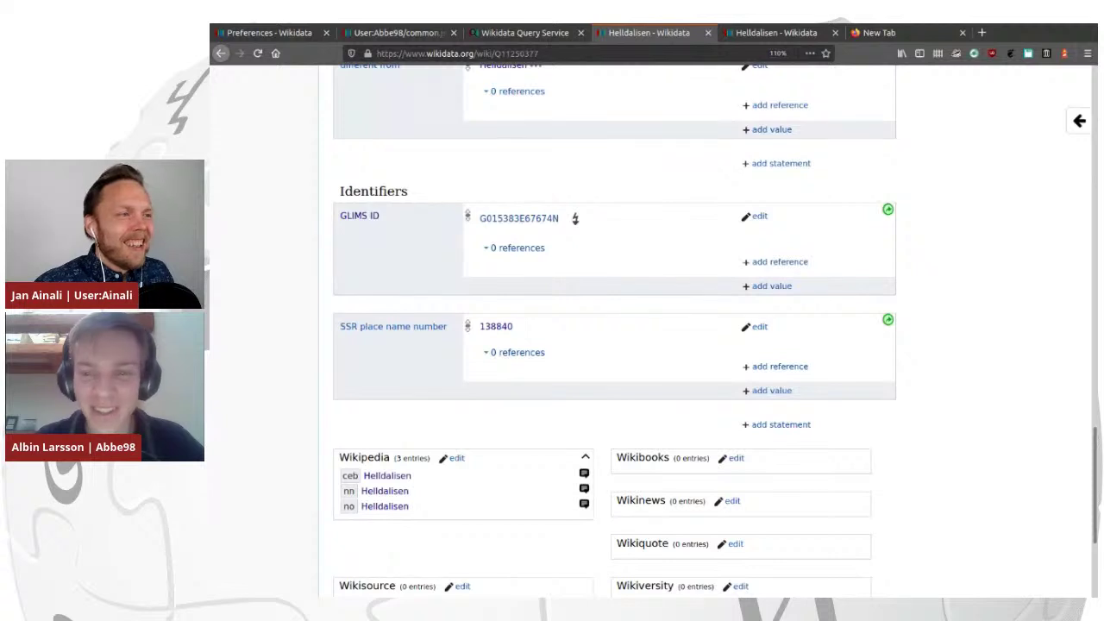
{"action": "left_click", "coordinate": [575, 218]}
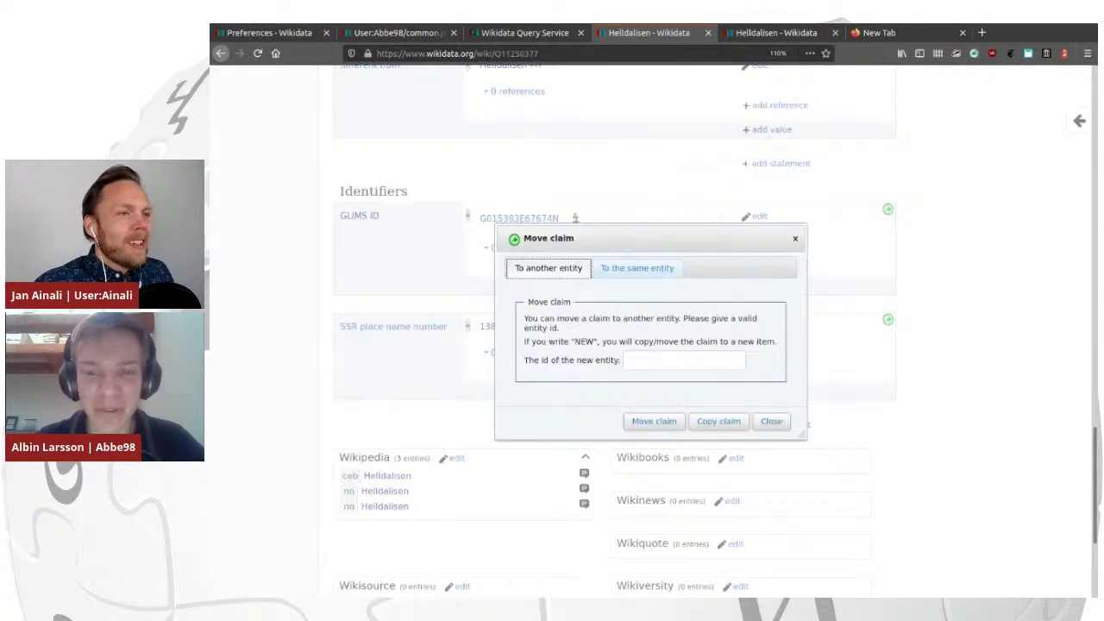
{"action": "key", "text": "ctrl+v"}
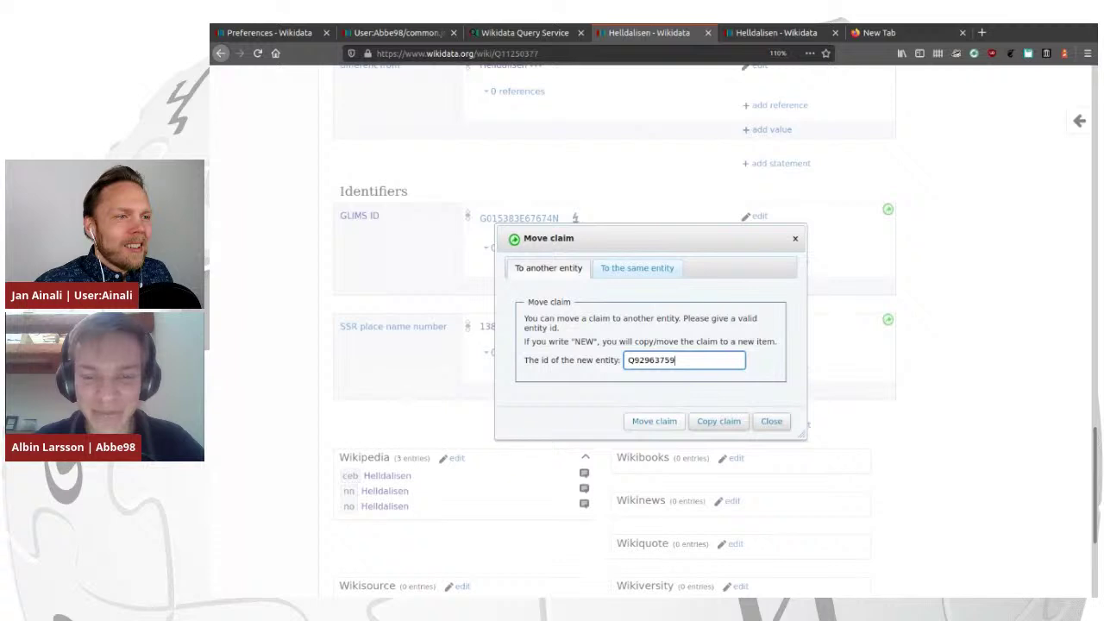
{"action": "key", "text": "Return"}
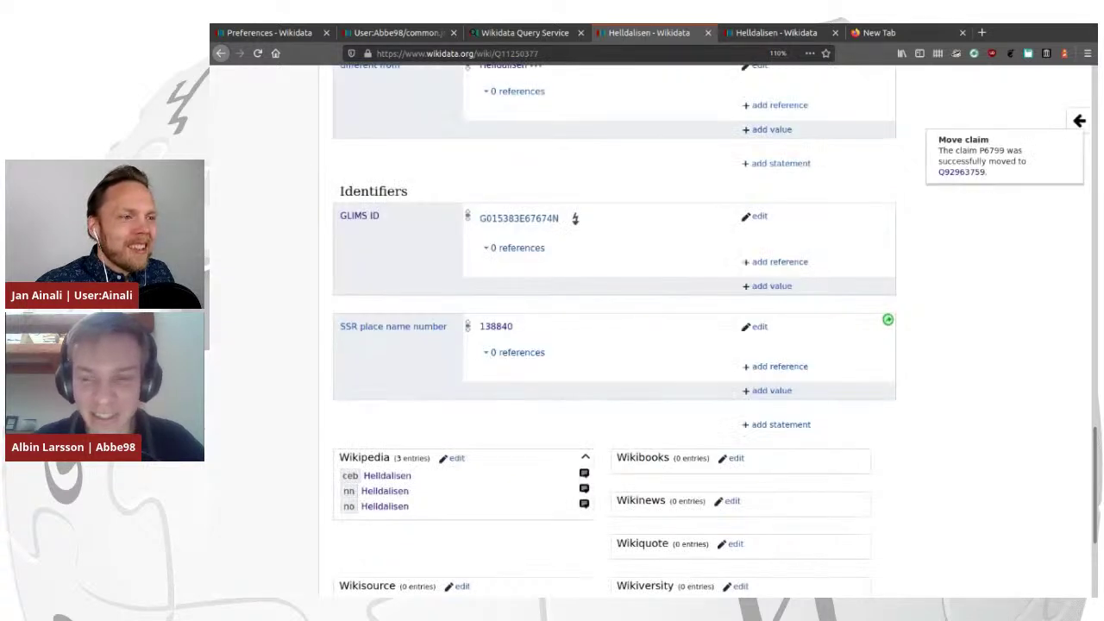
Move the SSR place name number claim to entity Q92963759 and reload the source item.
{"action": "left_click", "coordinate": [888, 319]}
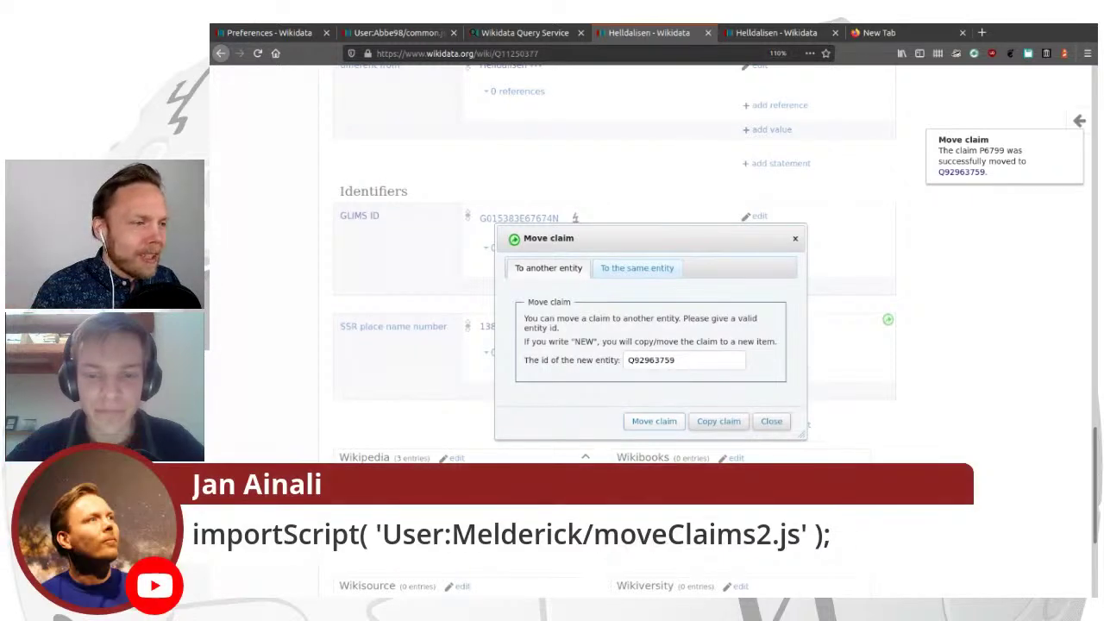
{"action": "left_click", "coordinate": [654, 422]}
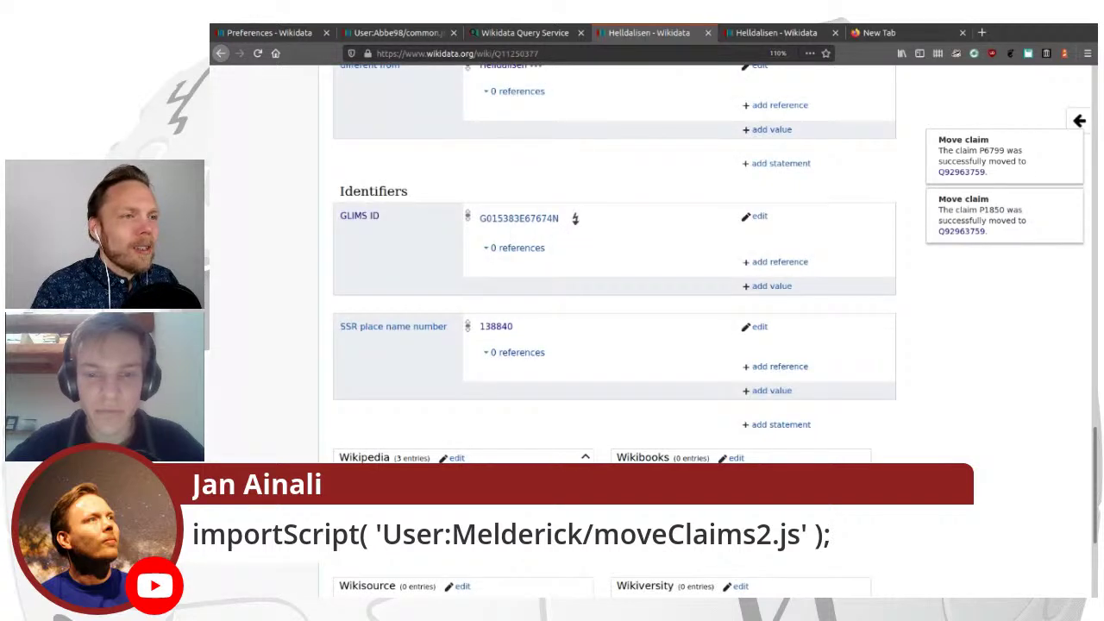
{"action": "left_click", "coordinate": [258, 53]}
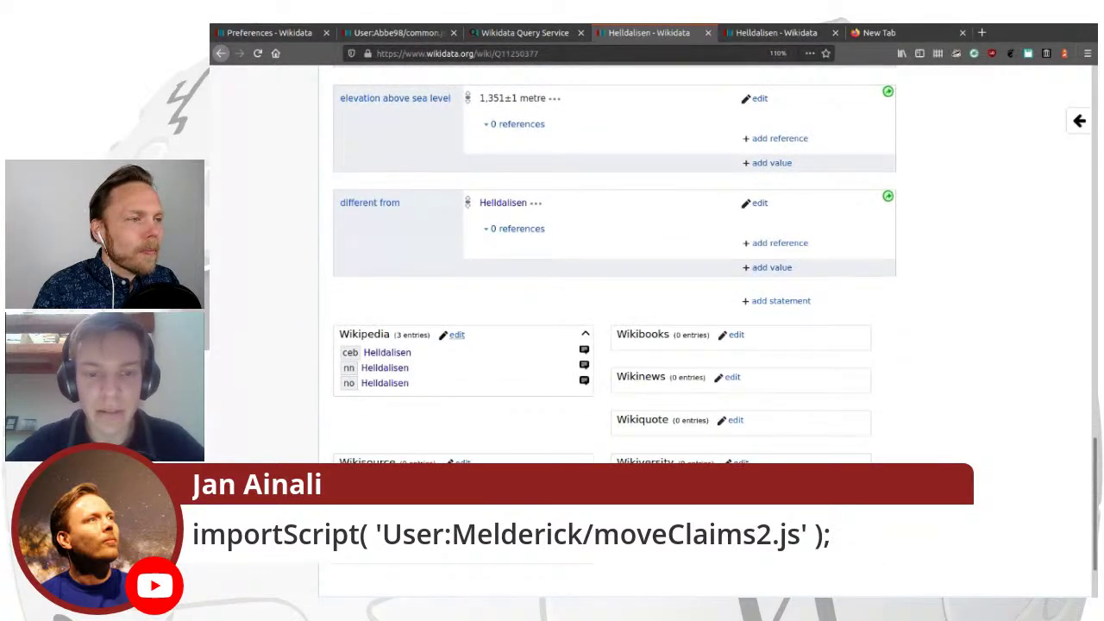
Copy the title of the ceb Wikipedia sitelink on item Q11250377, remove that sitelink and publish the change.
{"action": "left_click", "coordinate": [455, 335]}
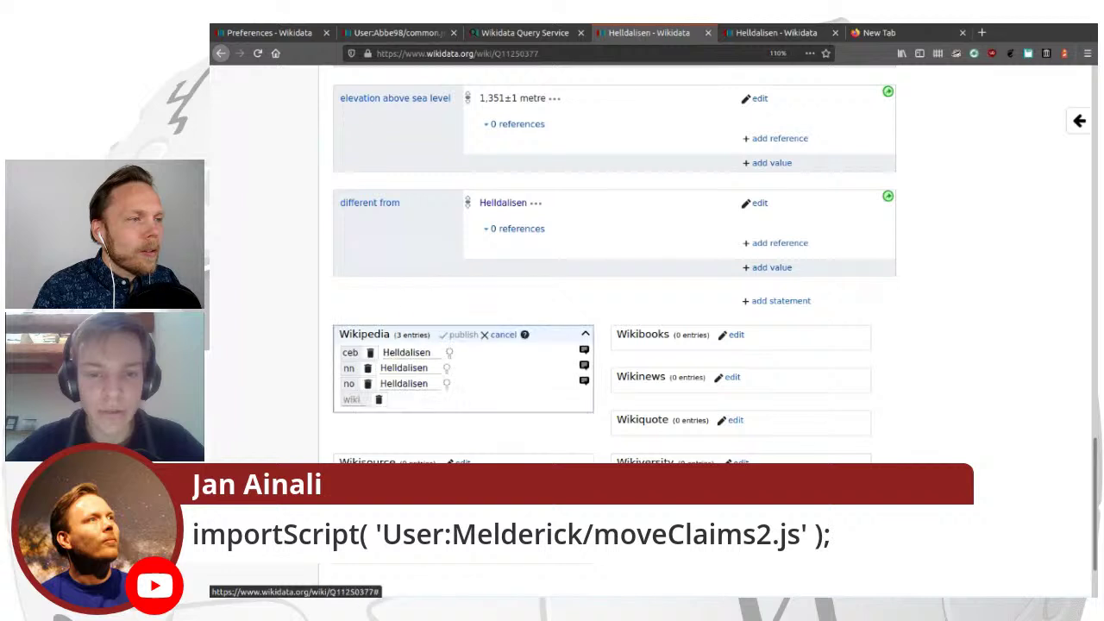
{"action": "key", "text": "Tab"}
{"action": "key", "text": "ctrl+c"}
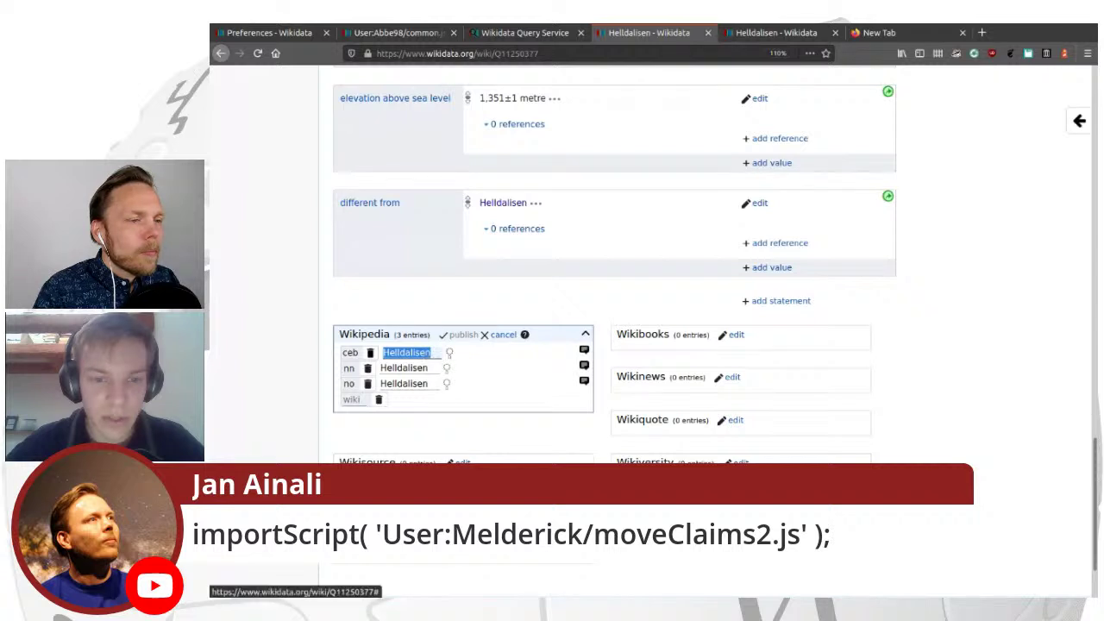
{"action": "left_click", "coordinate": [369, 351]}
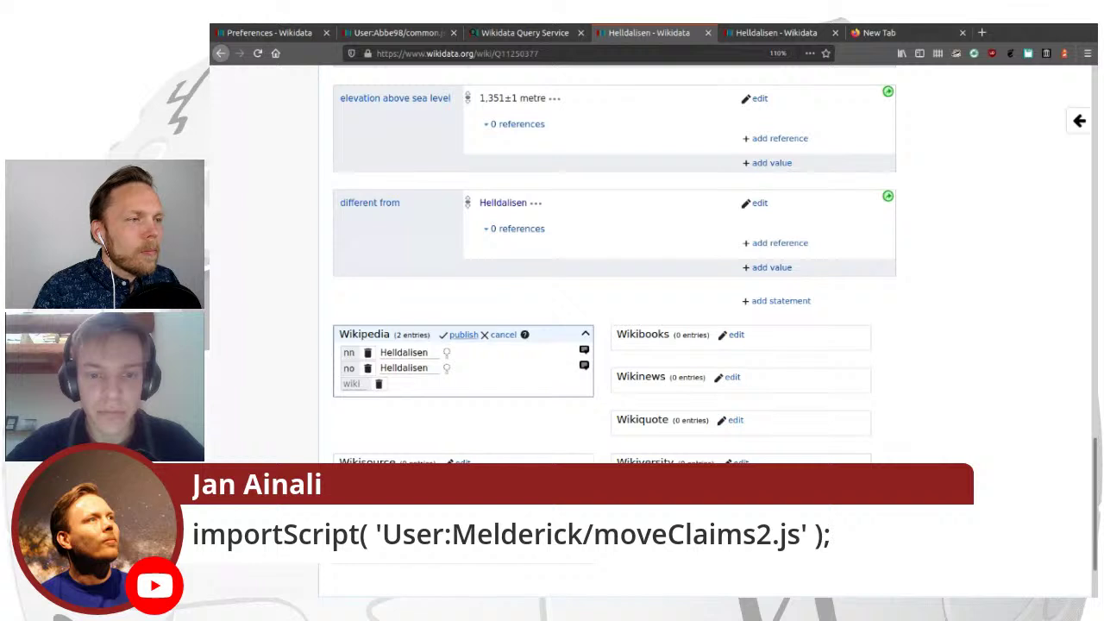
{"action": "left_click", "coordinate": [464, 335]}
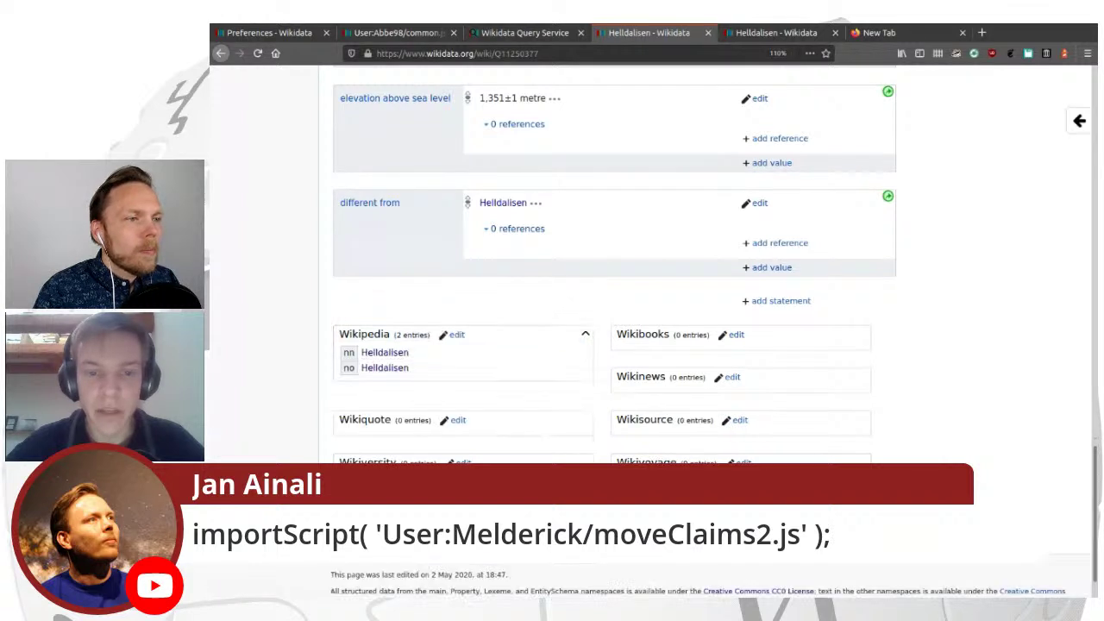
Add the ceb Wikipedia sitelink Helldalisen to the glacier item Q92963759, publish it and reload the item.
{"action": "key", "text": "ctrl+Tab"}
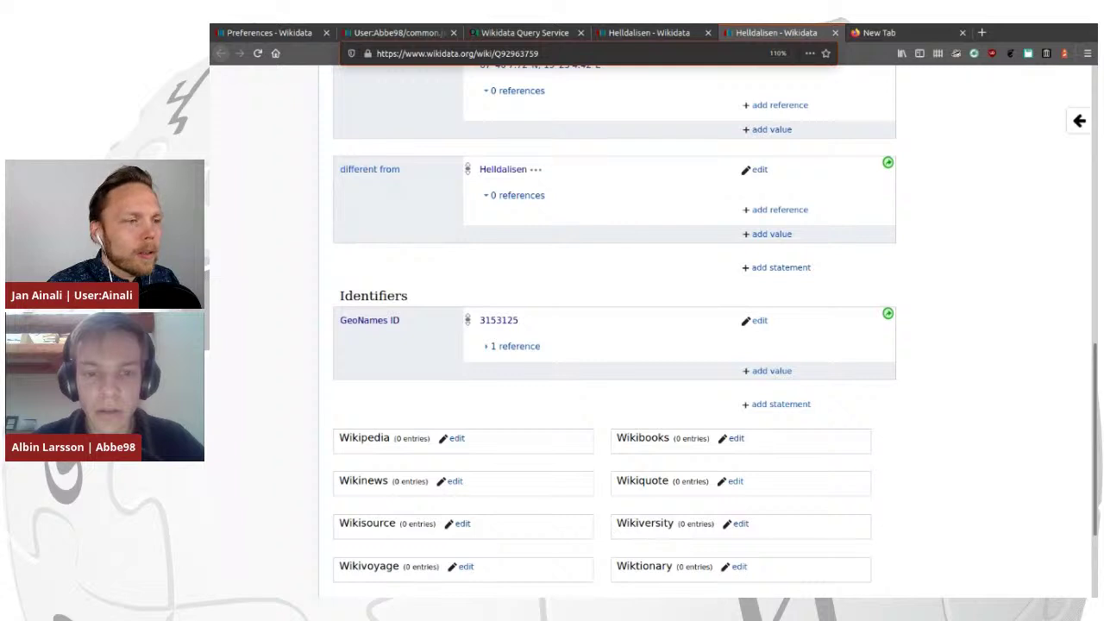
{"action": "scroll", "coordinate": [603, 345], "scroll_direction": "down", "scroll_amount": 3}
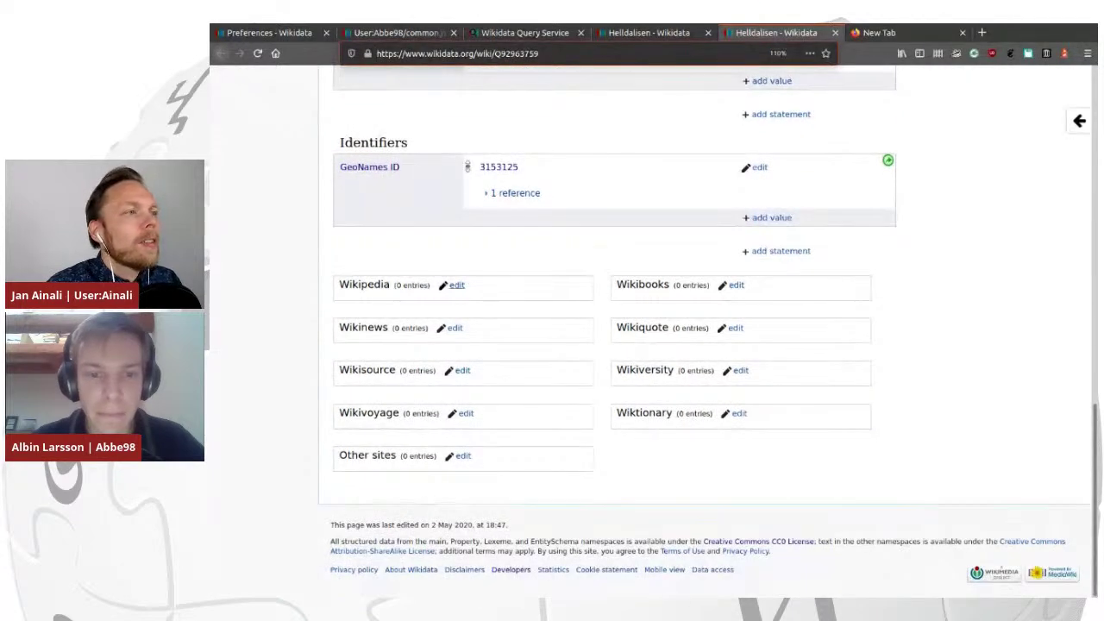
{"action": "left_click", "coordinate": [455, 285]}
{"action": "type", "text": "c"}
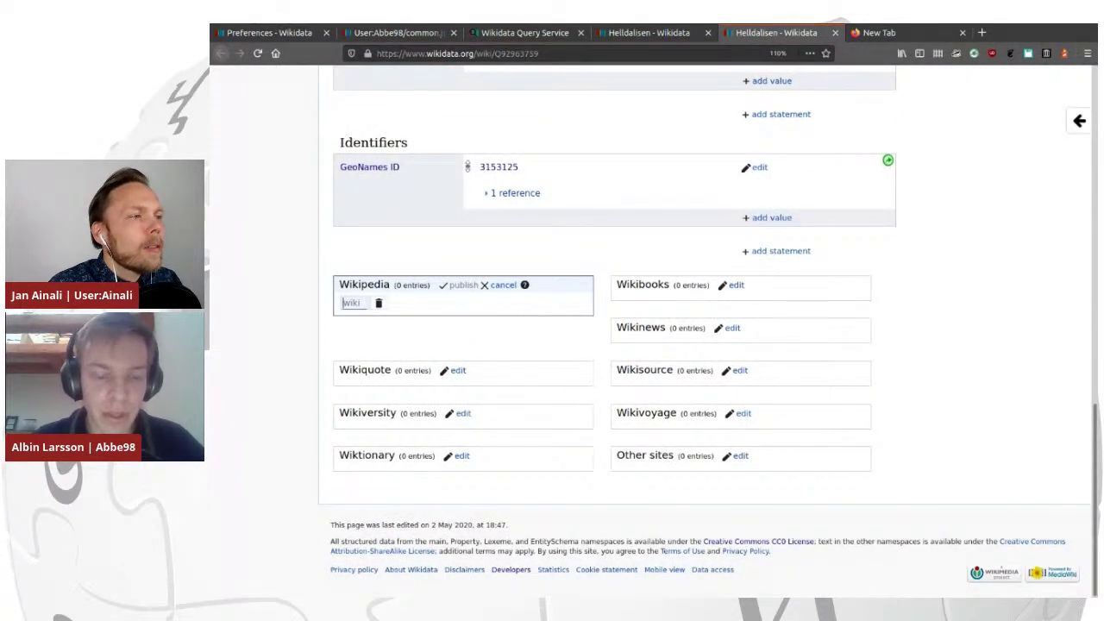
{"action": "type", "text": "eb"}
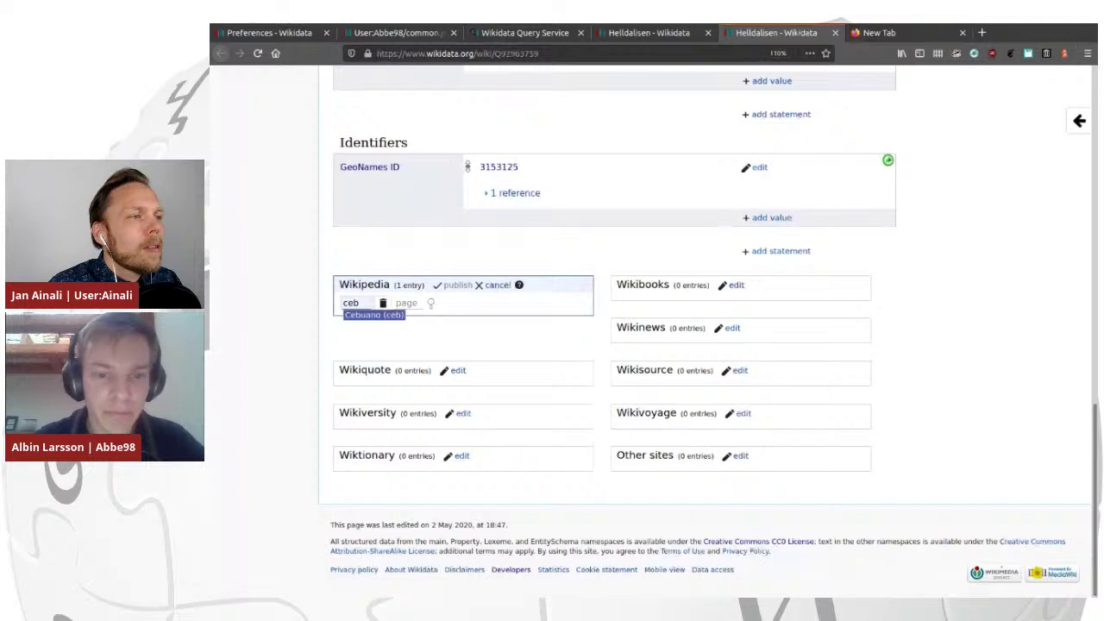
{"action": "key", "text": "Tab"}
{"action": "key", "text": "ctrl+v"}
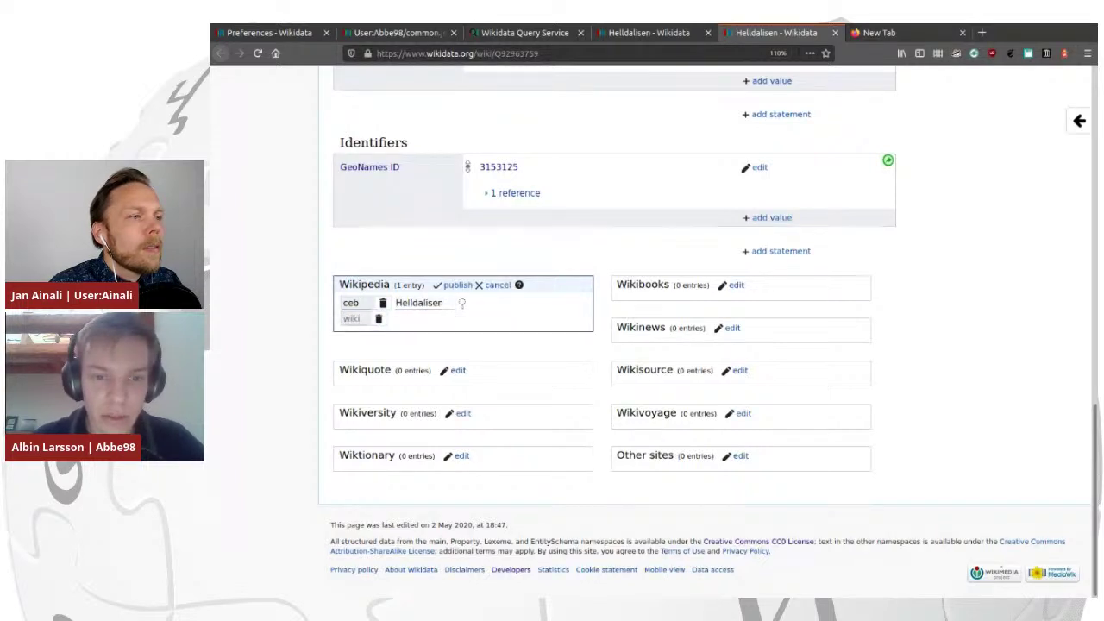
{"action": "left_click", "coordinate": [457, 285]}
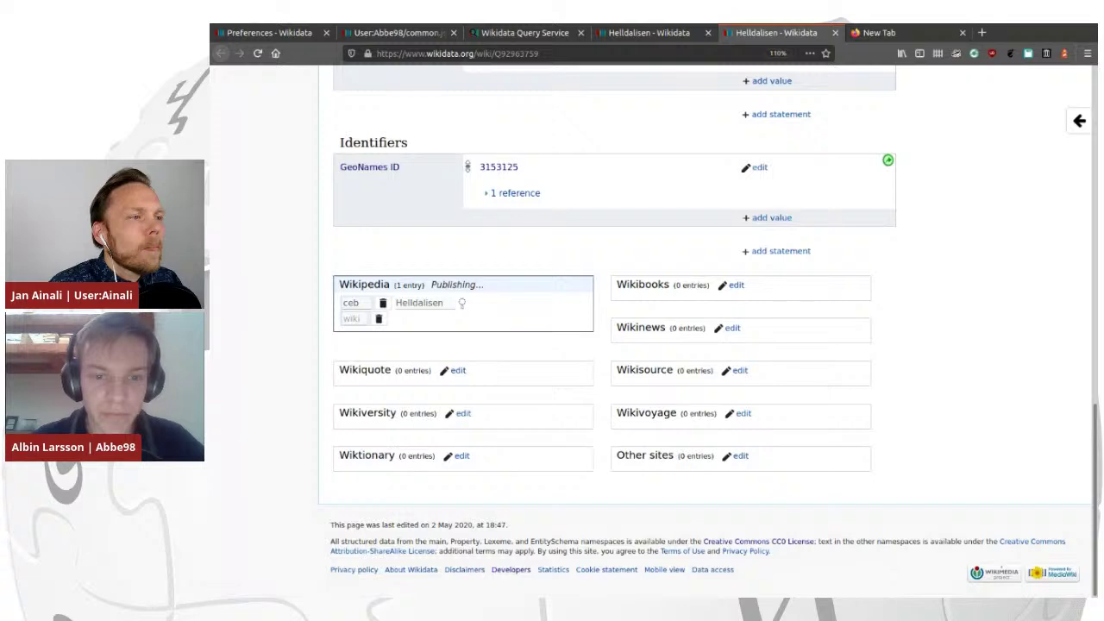
{"action": "key", "text": "F5"}
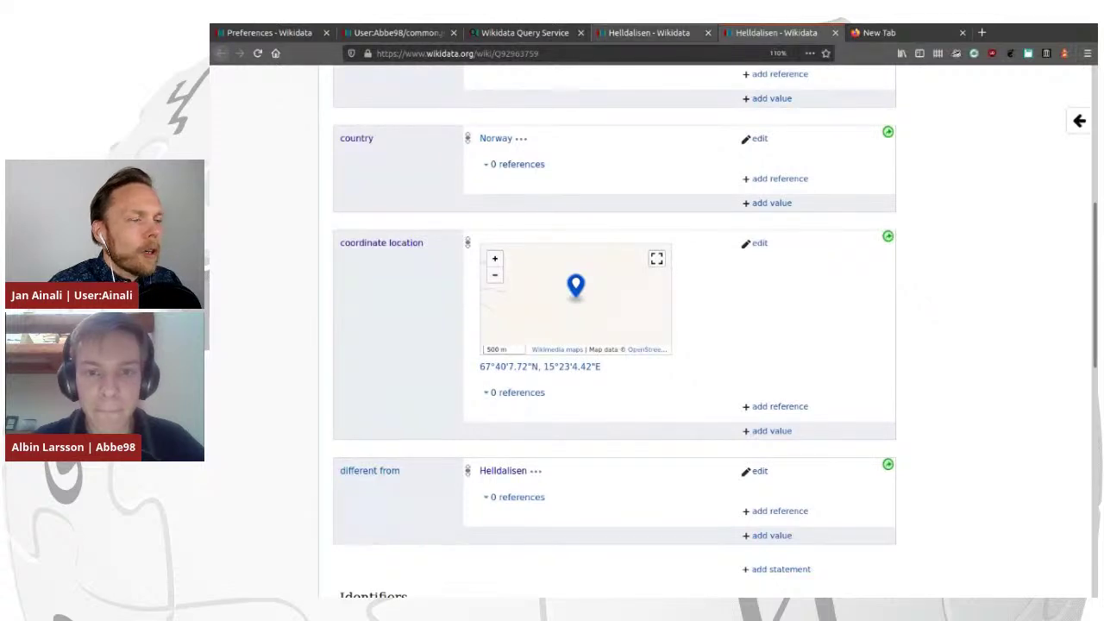
Start a new statement on the glacier item Q92963759 and search for its property with "loc".
{"action": "scroll", "coordinate": [614, 345], "scroll_direction": "up", "scroll_amount": 3}
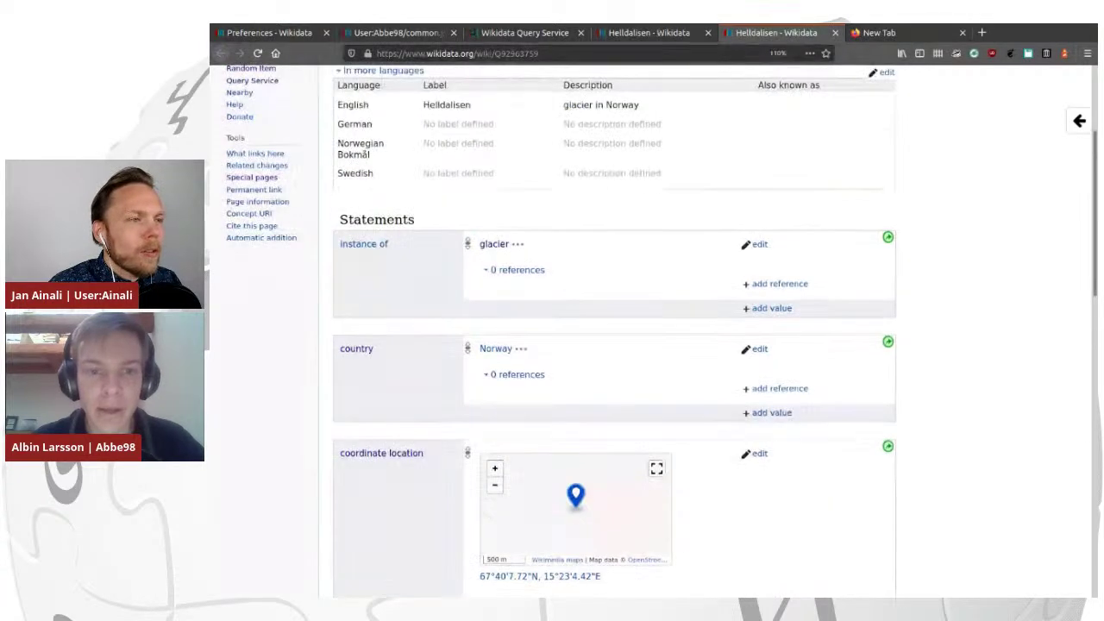
{"action": "scroll", "coordinate": [614, 345], "scroll_direction": "down", "scroll_amount": 5}
{"action": "mouse_move", "coordinate": [339, 271]}
{"action": "left_mouse_down"}
{"action": "mouse_move", "coordinate": [390, 271]}
{"action": "mouse_move", "coordinate": [339, 270]}
{"action": "left_mouse_up"}
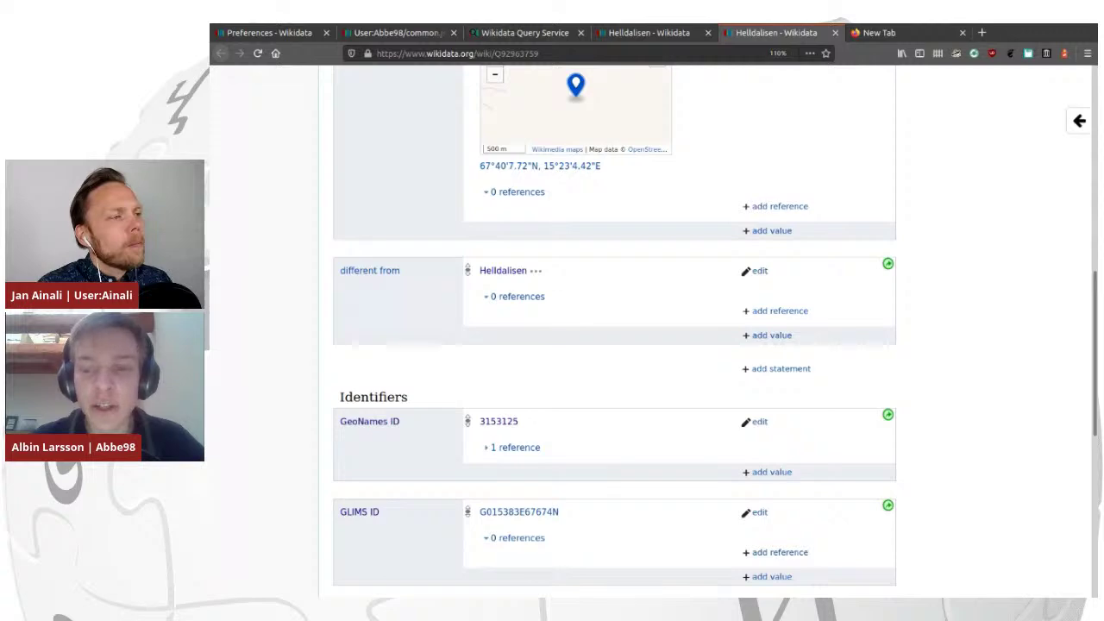
{"action": "scroll", "coordinate": [614, 345], "scroll_direction": "up", "scroll_amount": 10}
{"action": "scroll", "coordinate": [614, 345], "scroll_direction": "down", "scroll_amount": 3}
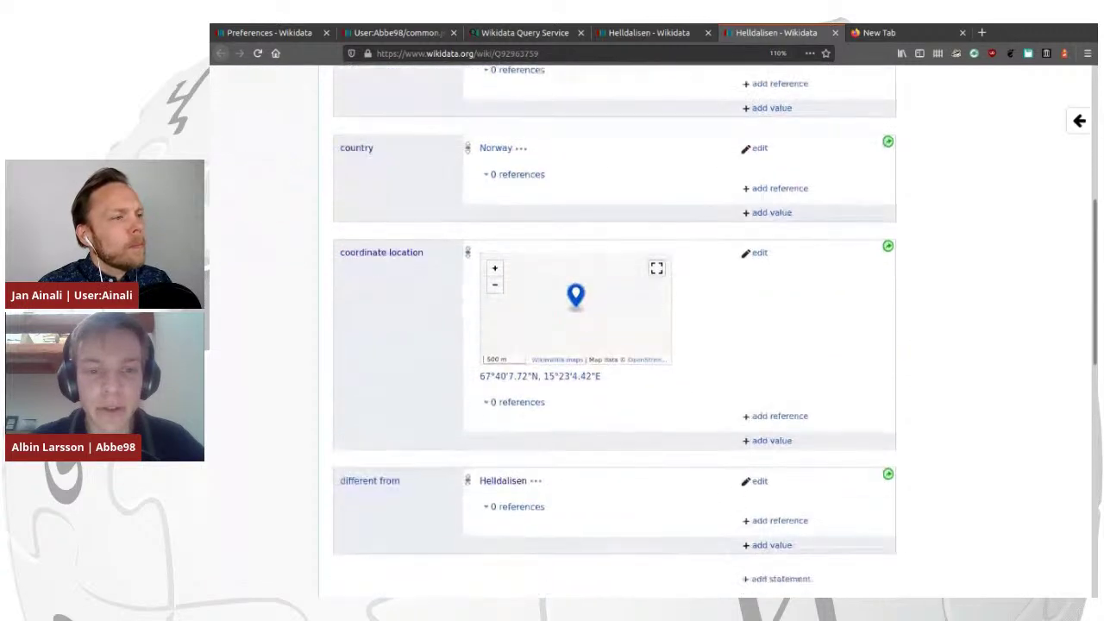
{"action": "scroll", "coordinate": [614, 345], "scroll_direction": "up", "scroll_amount": 6}
{"action": "scroll", "coordinate": [614, 345], "scroll_direction": "down", "scroll_amount": 10}
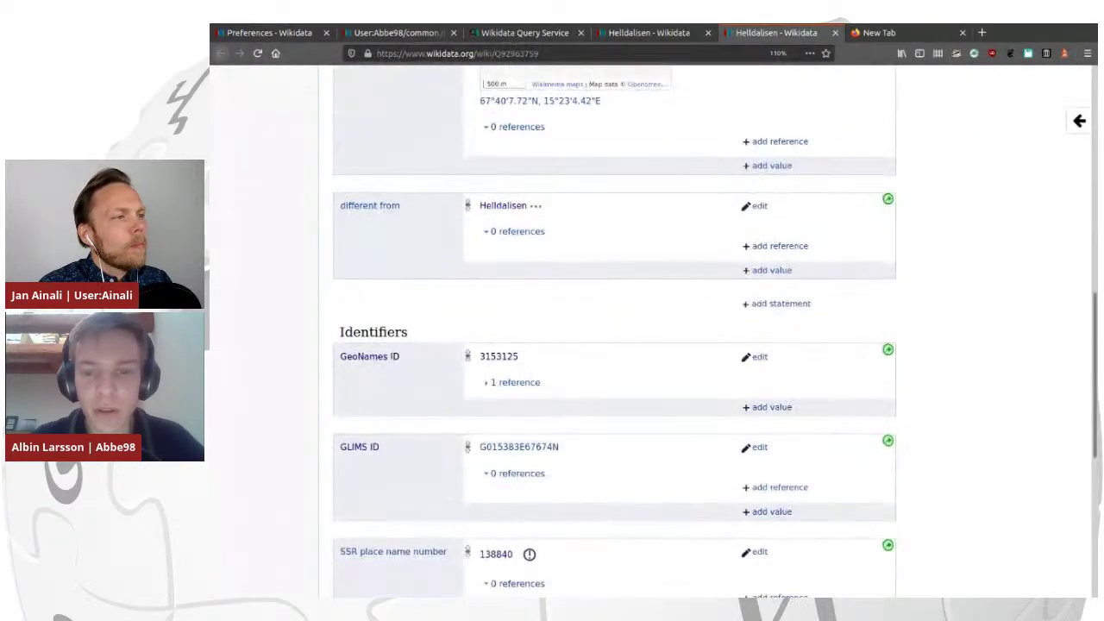
{"action": "left_click", "coordinate": [780, 305]}
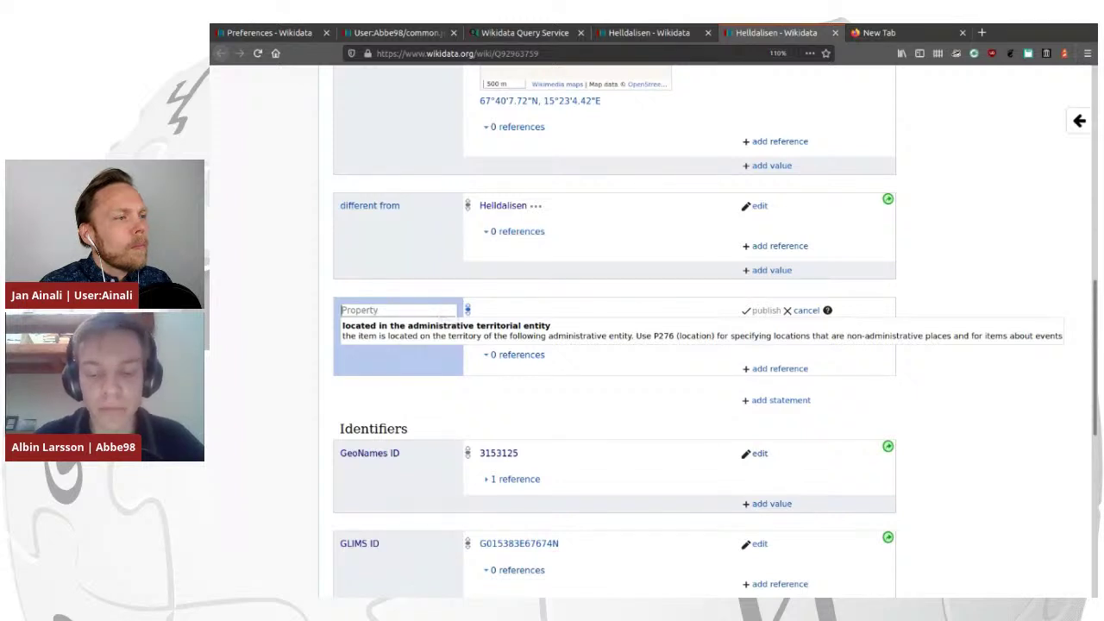
{"action": "type", "text": "loc"}
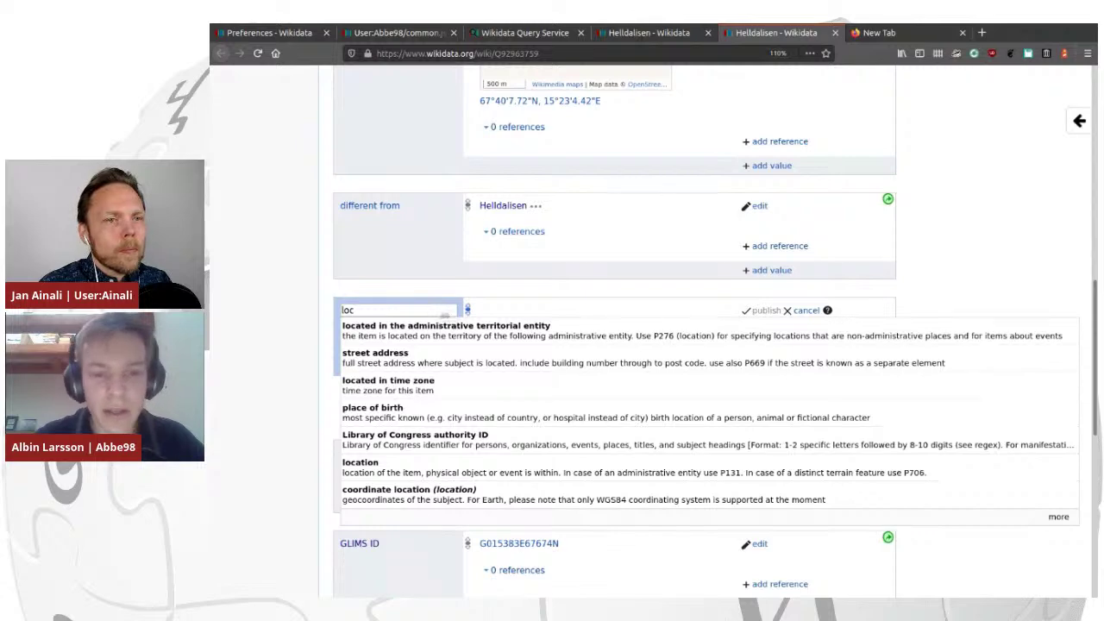
Expand Recoin's list of absent properties on the glacier item and copy the property label "located on terrain feature".
{"action": "scroll", "coordinate": [448, 331], "scroll_direction": "up", "scroll_amount": 10}
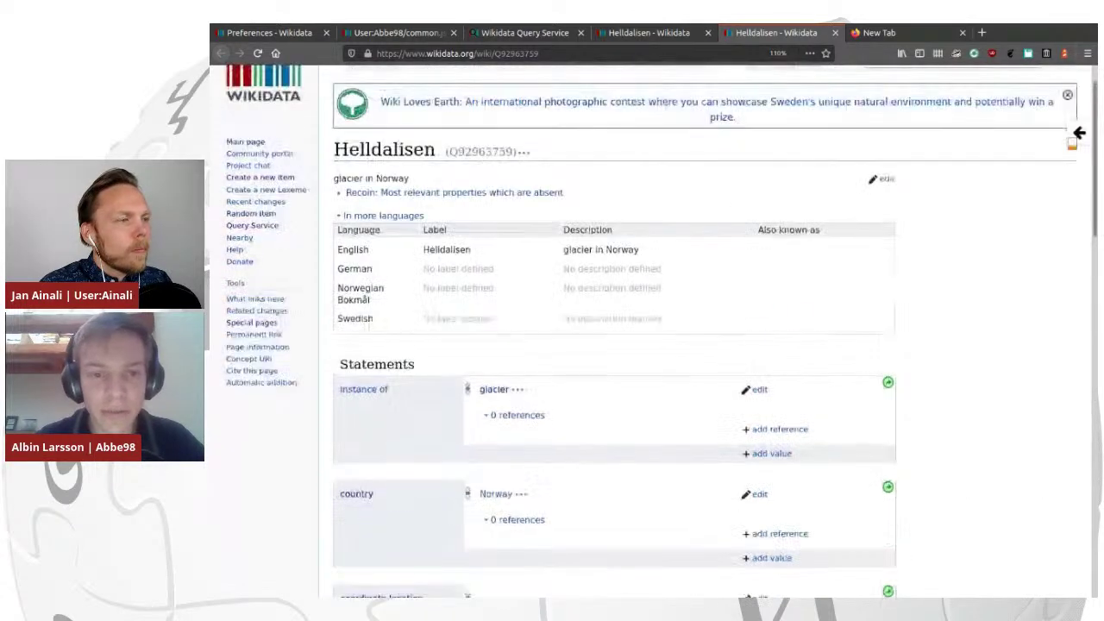
{"action": "left_click", "coordinate": [455, 193]}
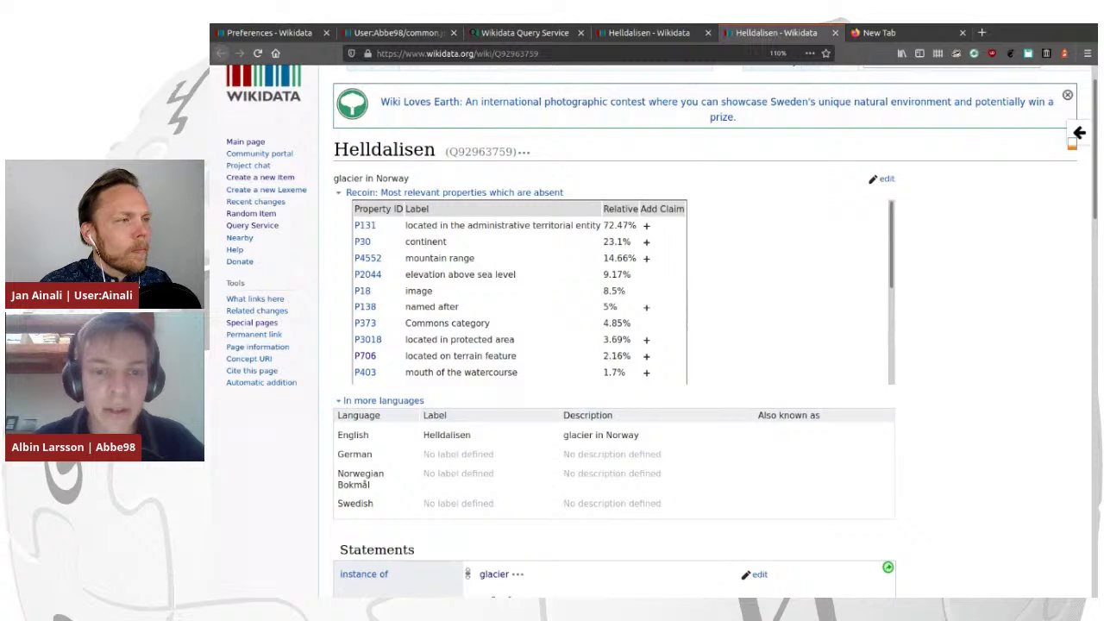
{"action": "left_click_drag", "start_coordinate": [517, 355], "coordinate": [404, 356]}
{"action": "key", "text": "ctrl+c"}
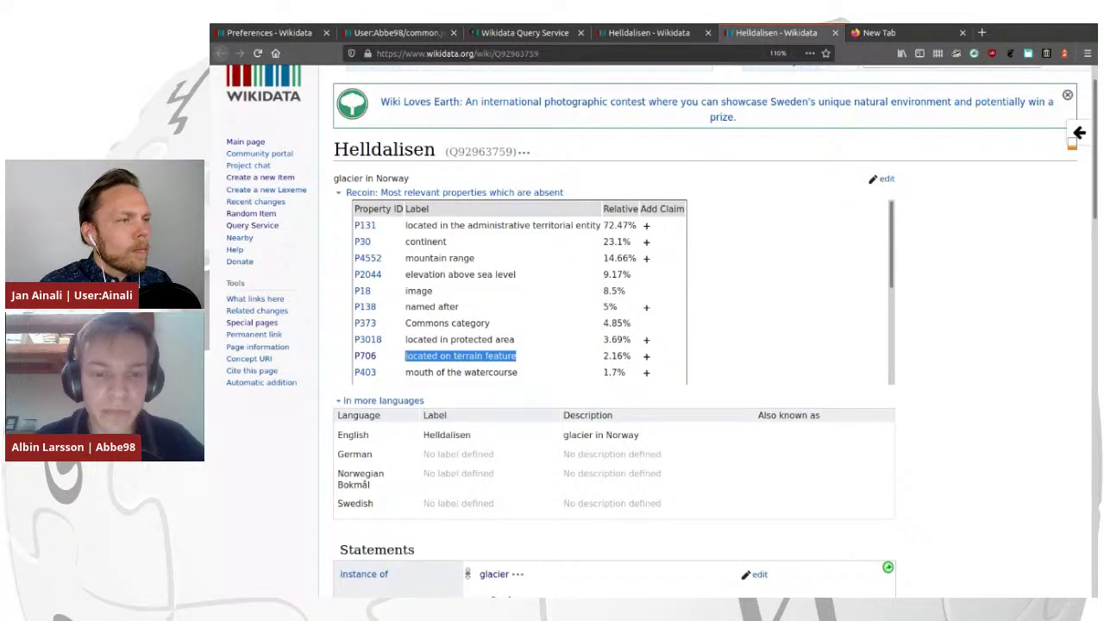
Replace the property search text in the new statement with the copied label and choose located on terrain feature.
{"action": "scroll", "coordinate": [655, 345], "scroll_direction": "down", "scroll_amount": 5}
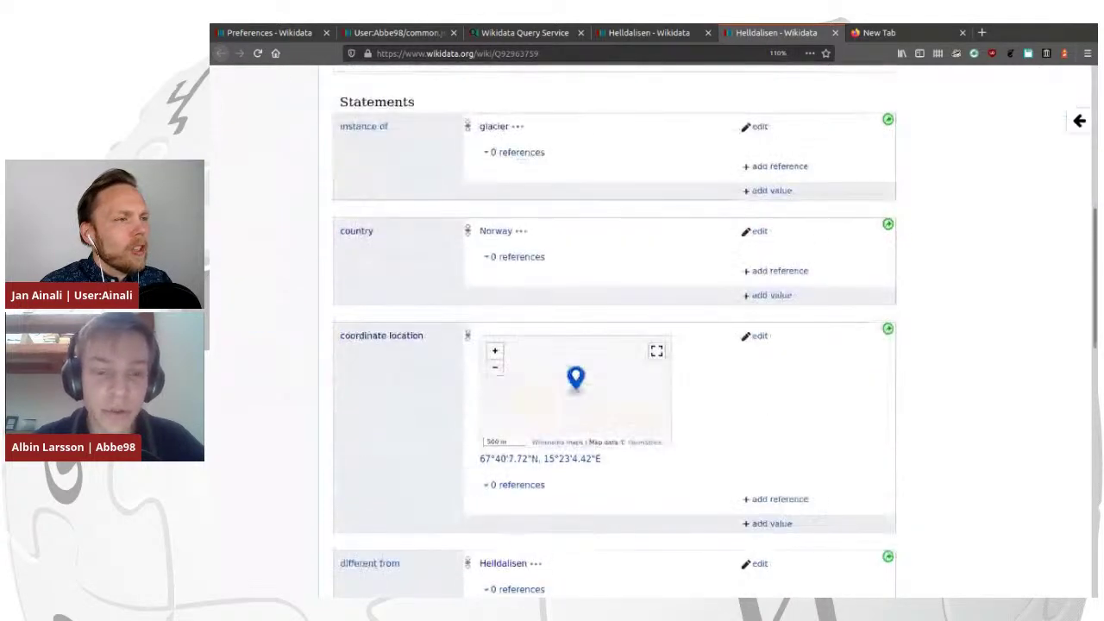
{"action": "scroll", "coordinate": [613, 345], "scroll_direction": "up", "scroll_amount": 6}
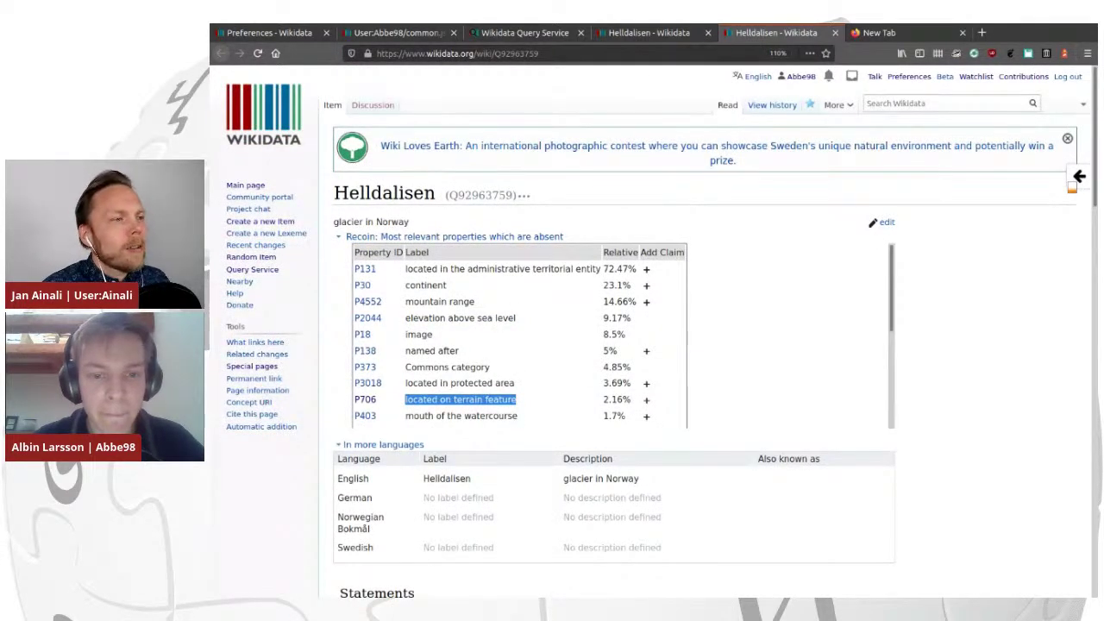
{"action": "scroll", "coordinate": [612, 345], "scroll_direction": "down", "scroll_amount": 15}
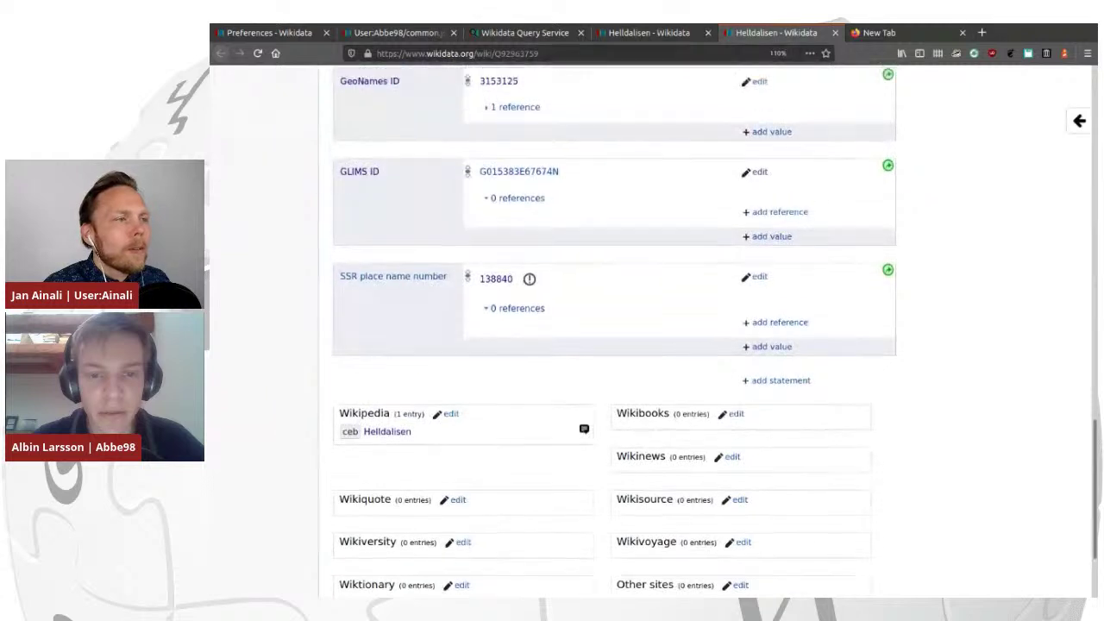
{"action": "scroll", "coordinate": [612, 345], "scroll_direction": "up", "scroll_amount": 4}
{"action": "key", "text": "ctrl+a"}
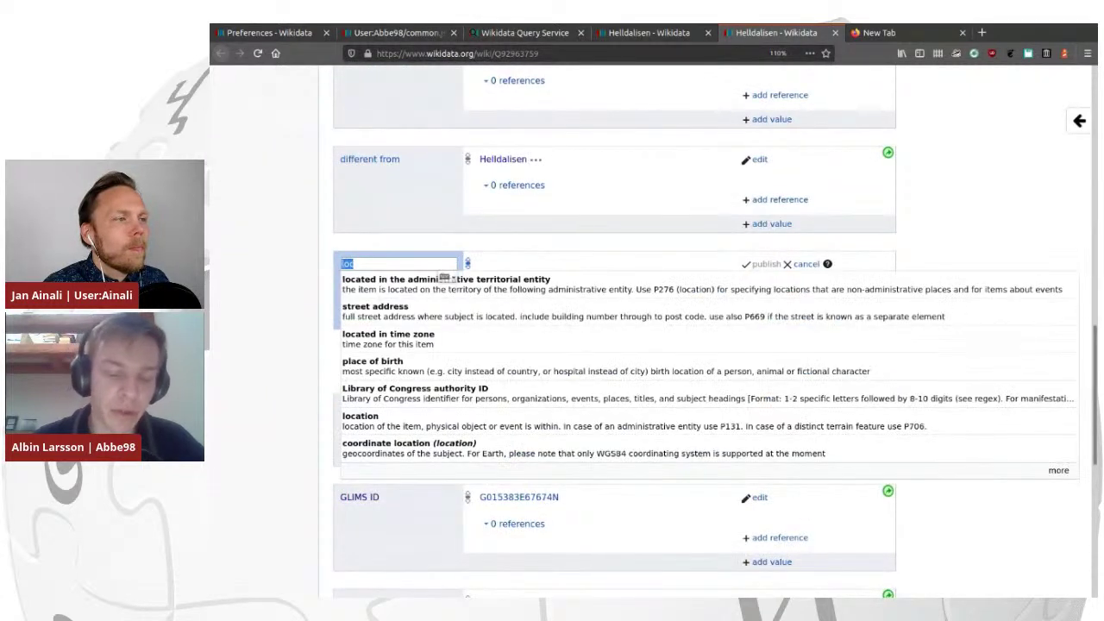
{"action": "key", "text": "ctrl+v"}
{"action": "key", "text": "Return"}
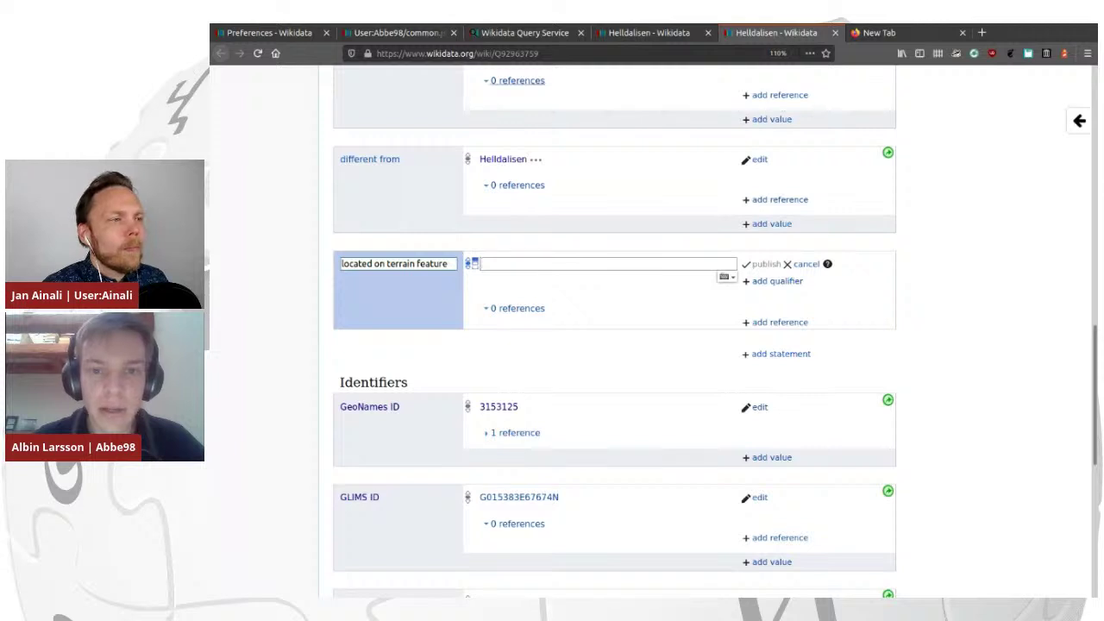
Copy the mountain item's ID Q11250377, set it as the value of located on terrain feature and publish the statement.
{"action": "left_click", "coordinate": [649, 32]}
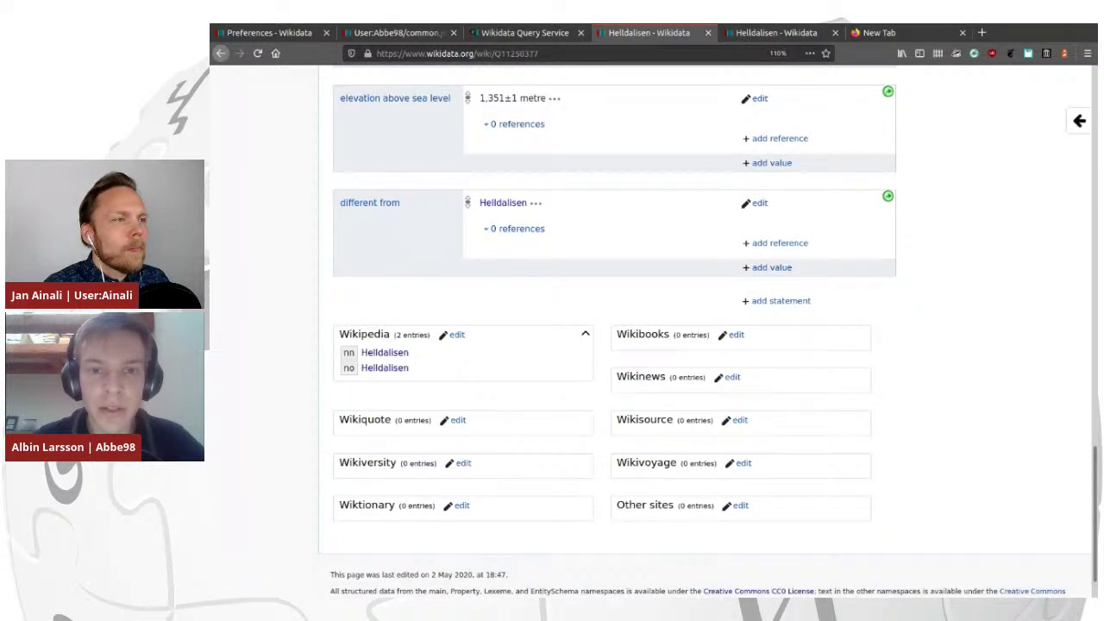
{"action": "double_click", "coordinate": [516, 53]}
{"action": "key", "text": "ctrl+c"}
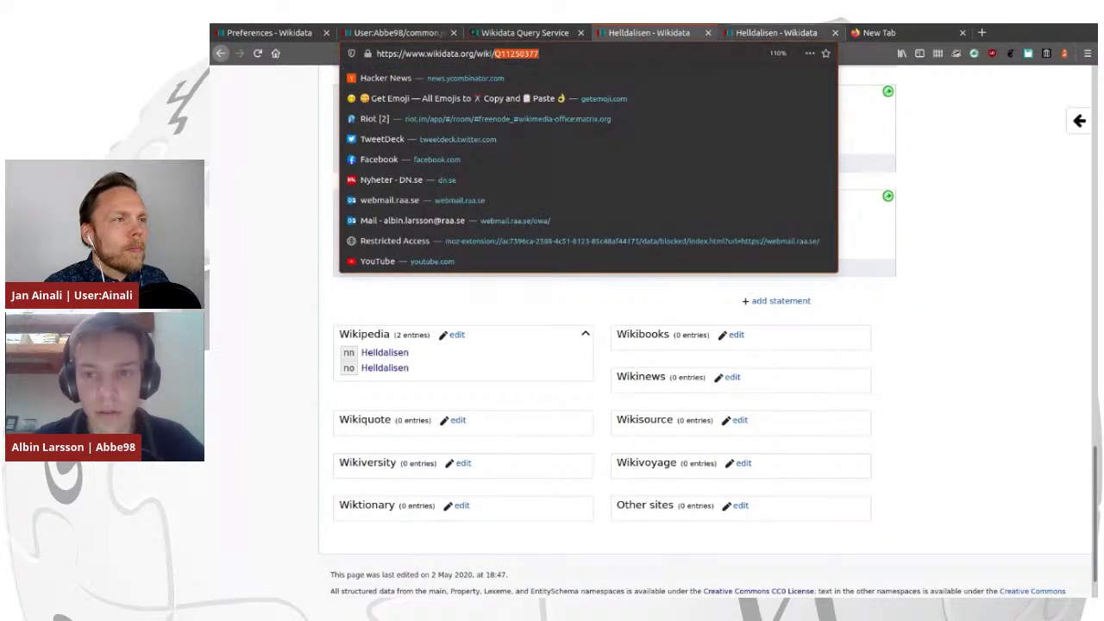
{"action": "left_click", "coordinate": [776, 32]}
{"action": "key", "text": "ctrl+v"}
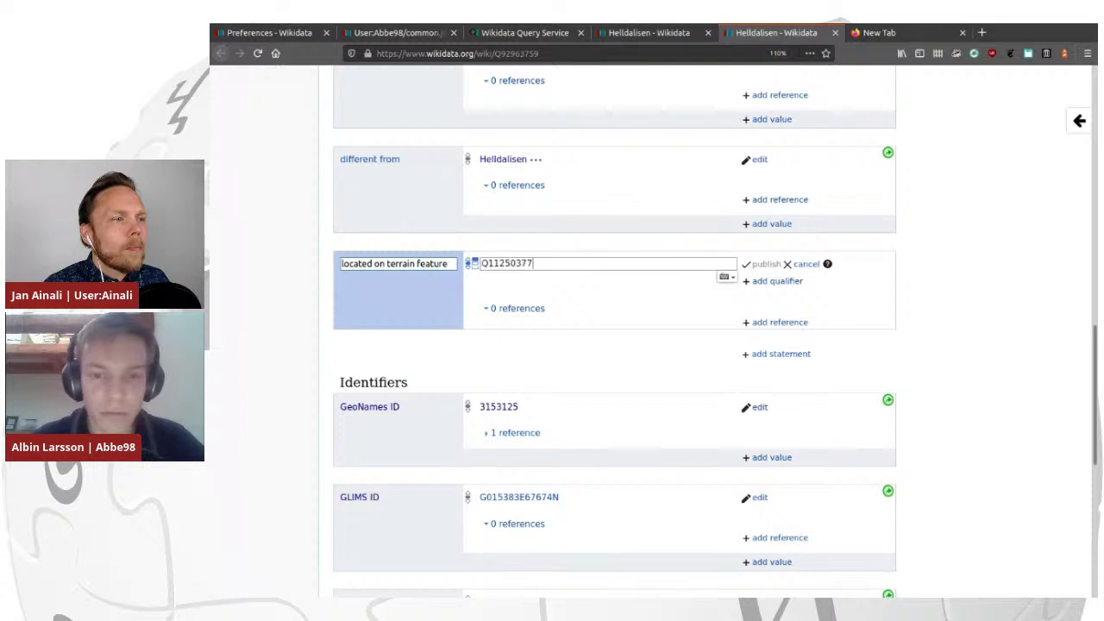
{"action": "left_click", "coordinate": [518, 287]}
{"action": "key", "text": "Return"}
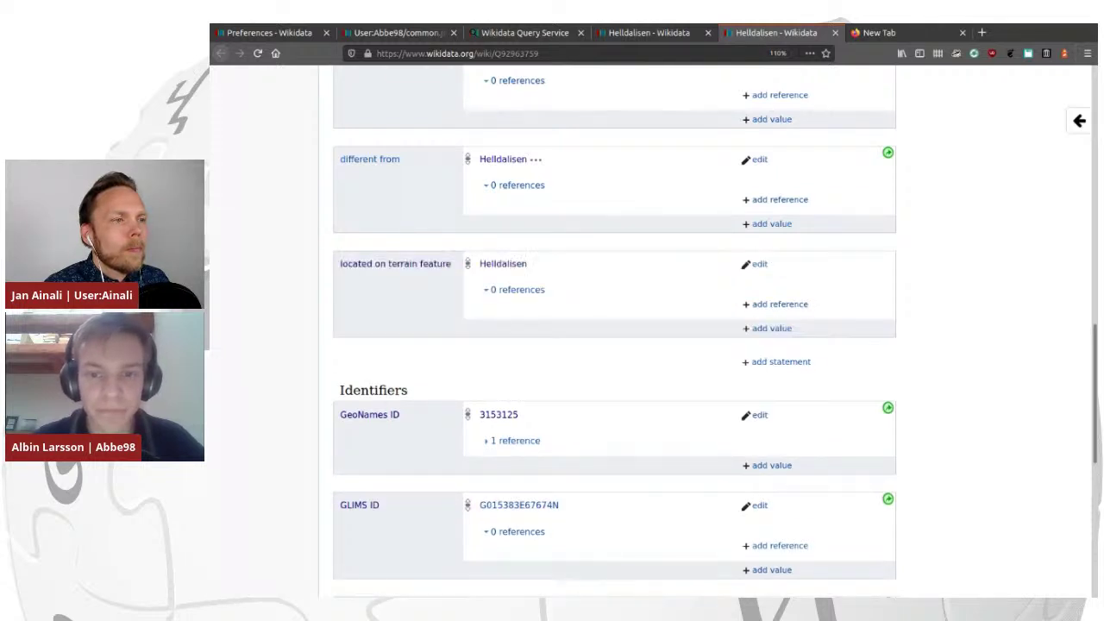
Edit the language terms of the mountain item Q11250377 and change its German description to "Berg in Norwegen".
{"action": "key", "text": "ctrl+Page_Up"}
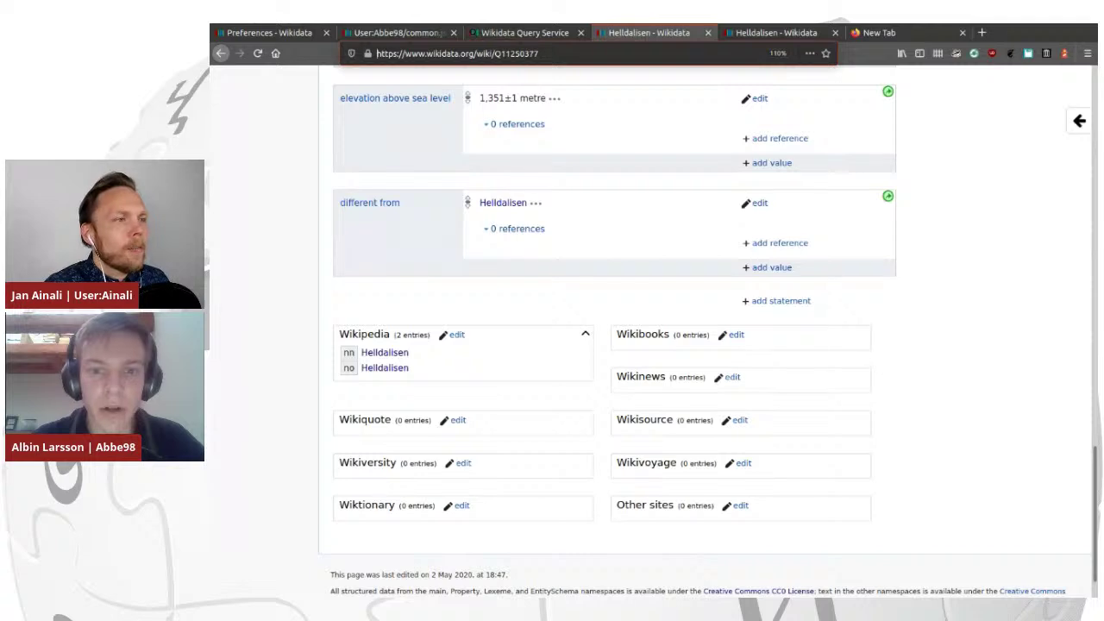
{"action": "key", "text": "Home"}
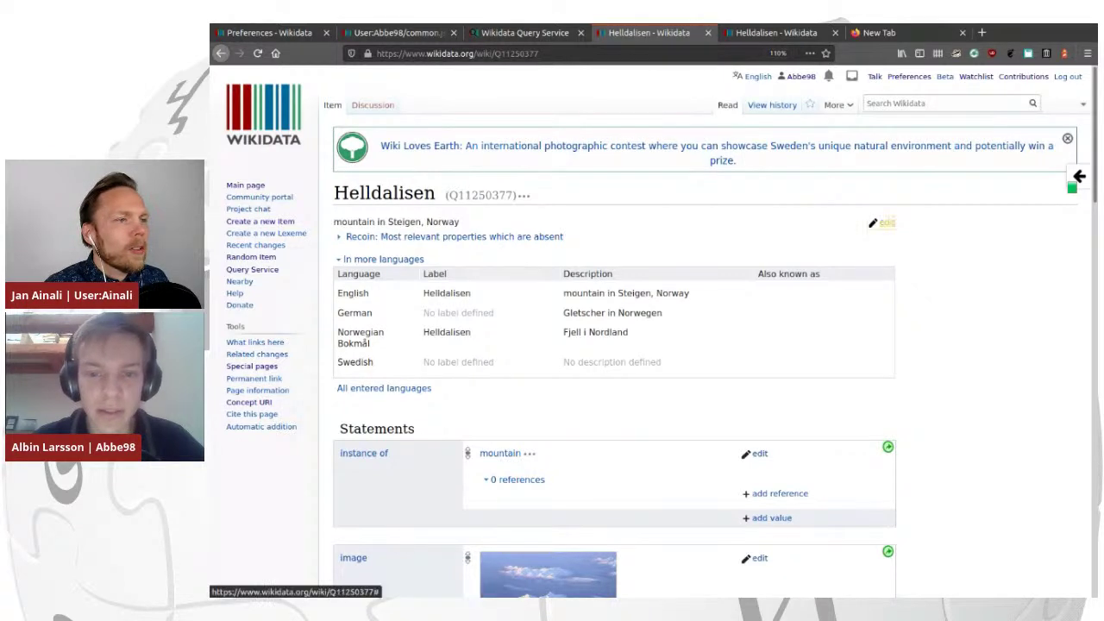
{"action": "left_click", "coordinate": [884, 223]}
{"action": "left_click", "coordinate": [587, 317]}
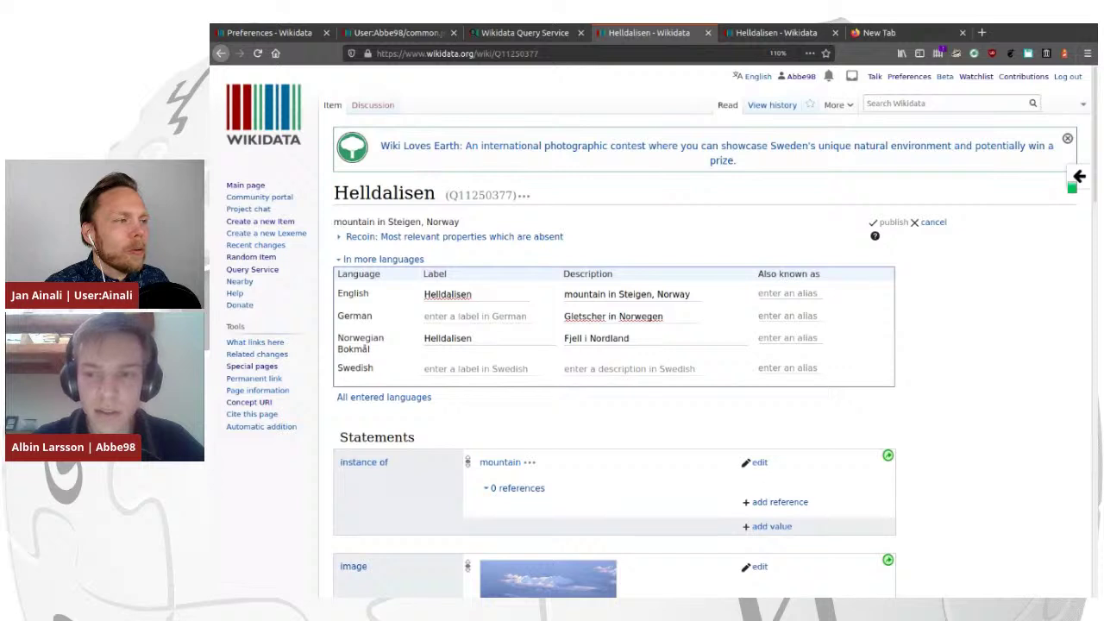
{"action": "left_click", "coordinate": [587, 317]}
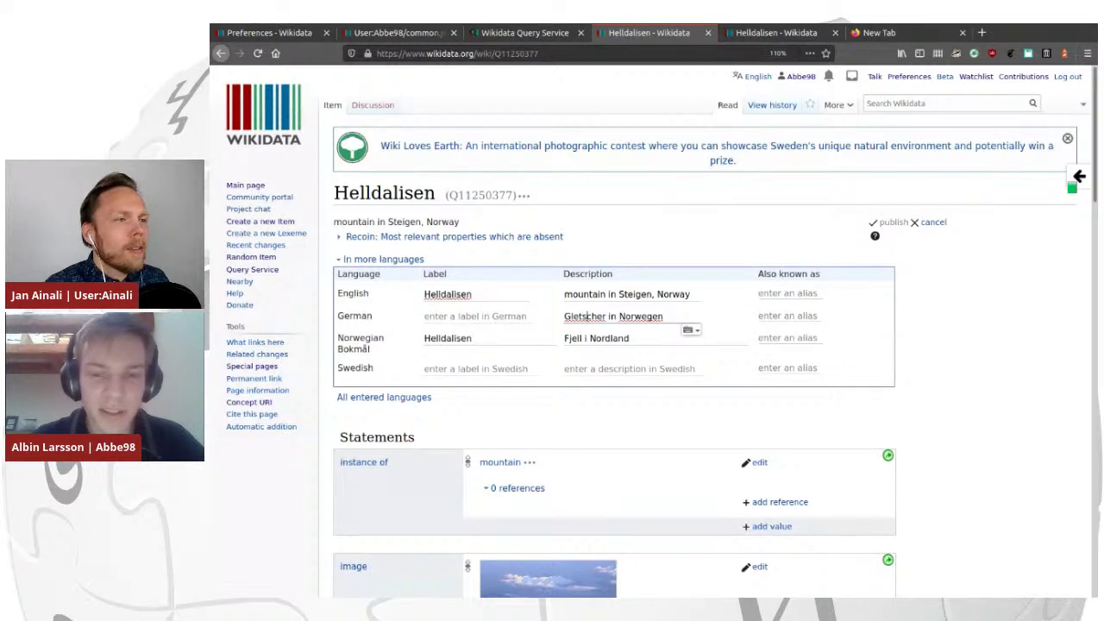
{"action": "double_click", "coordinate": [578, 317]}
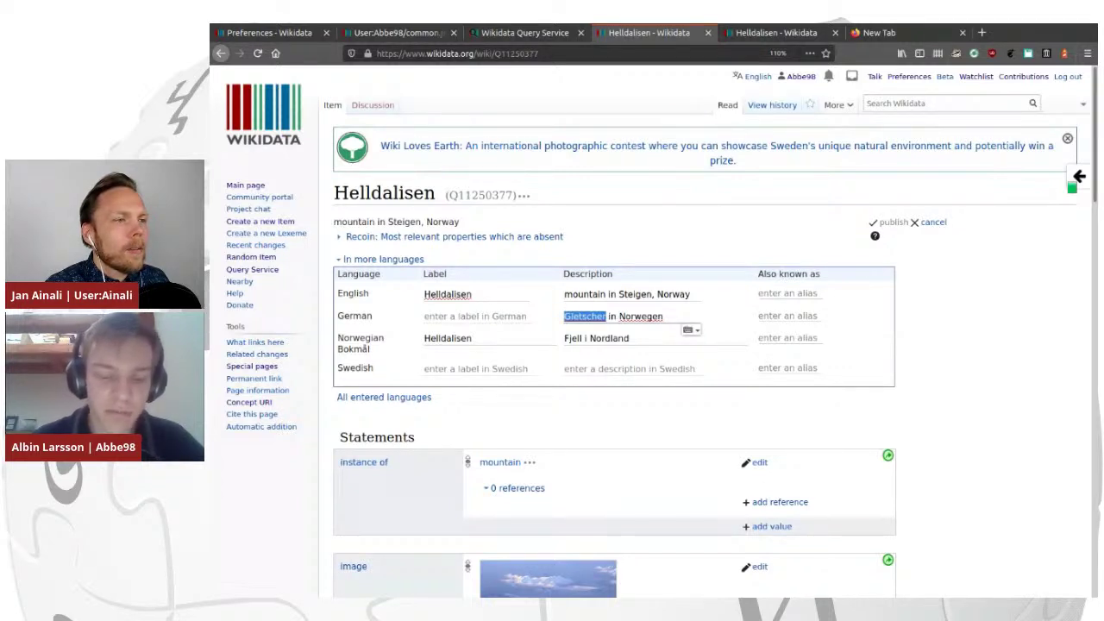
{"action": "type", "text": "Berg"}
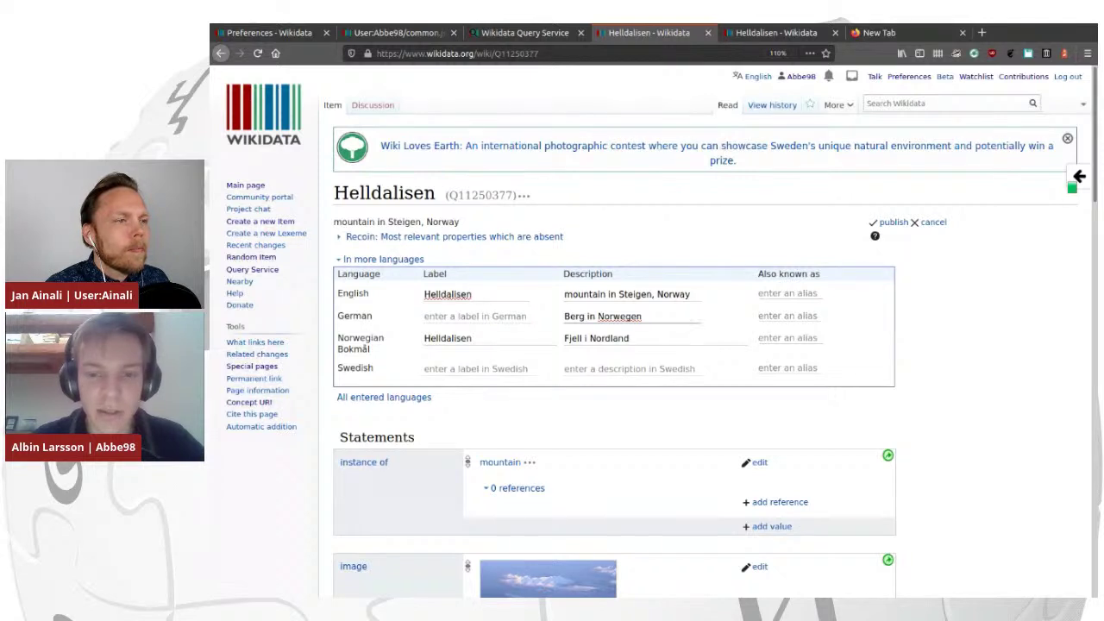
Change the Norwegian Bokmål description to the lowercase "fjell i Nordland" and publish the term edits.
{"action": "left_click", "coordinate": [567, 338]}
{"action": "key", "text": "BackSpace"}
{"action": "type", "text": "f"}
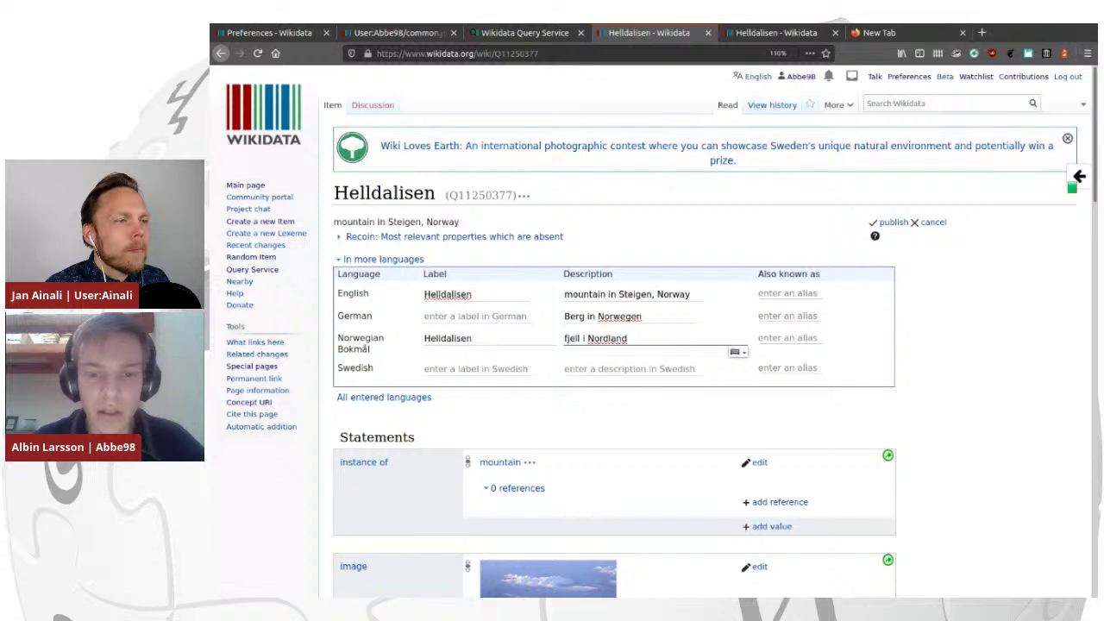
{"action": "left_click", "coordinate": [630, 317]}
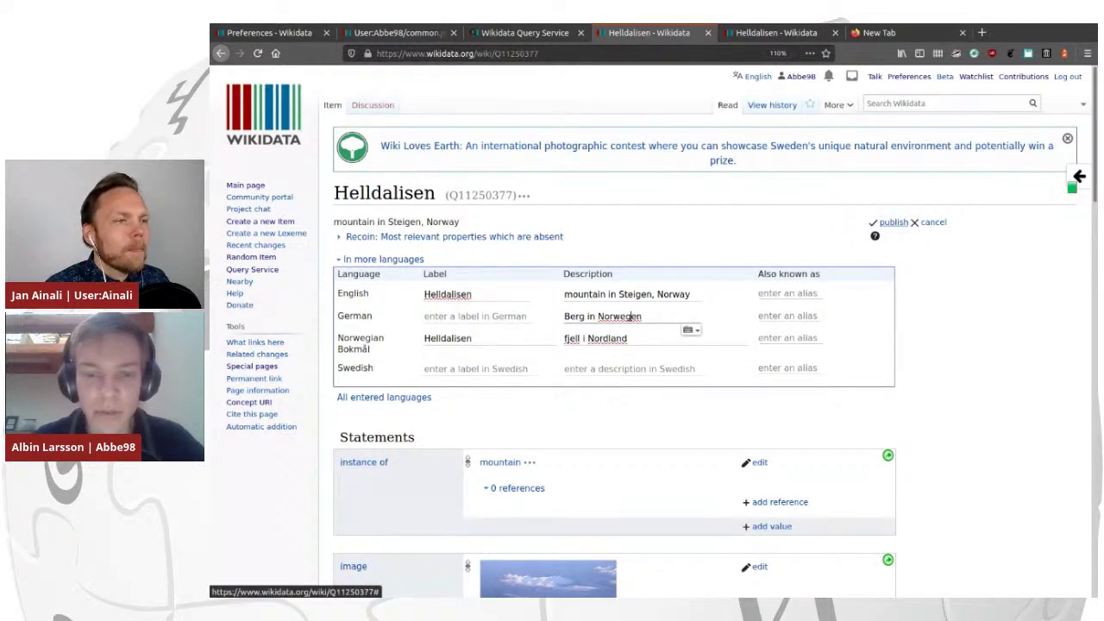
{"action": "left_click", "coordinate": [894, 221]}
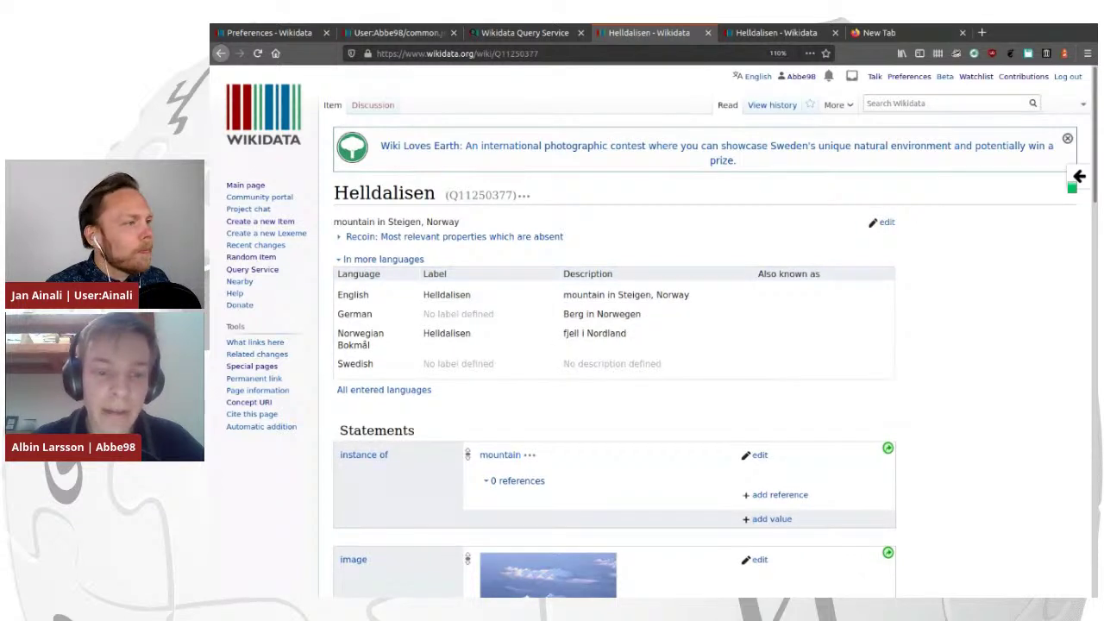
Show all entered languages of the mountain item and review their labels and descriptions.
{"action": "left_click", "coordinate": [383, 390]}
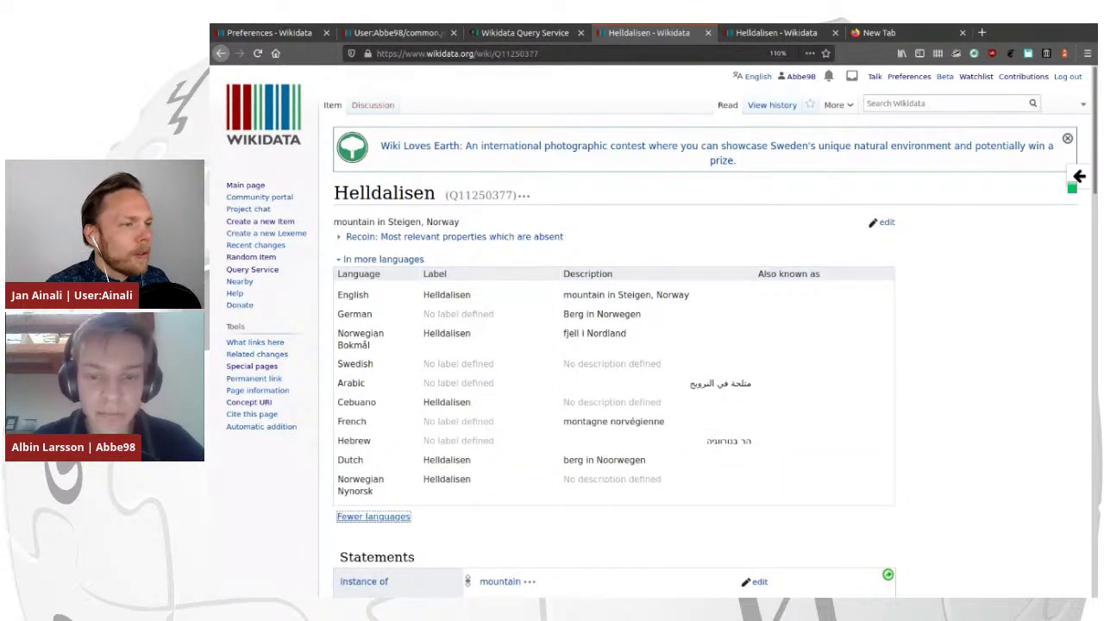
{"action": "left_click_drag", "start_coordinate": [657, 461], "coordinate": [641, 403]}
{"action": "left_click", "coordinate": [641, 402]}
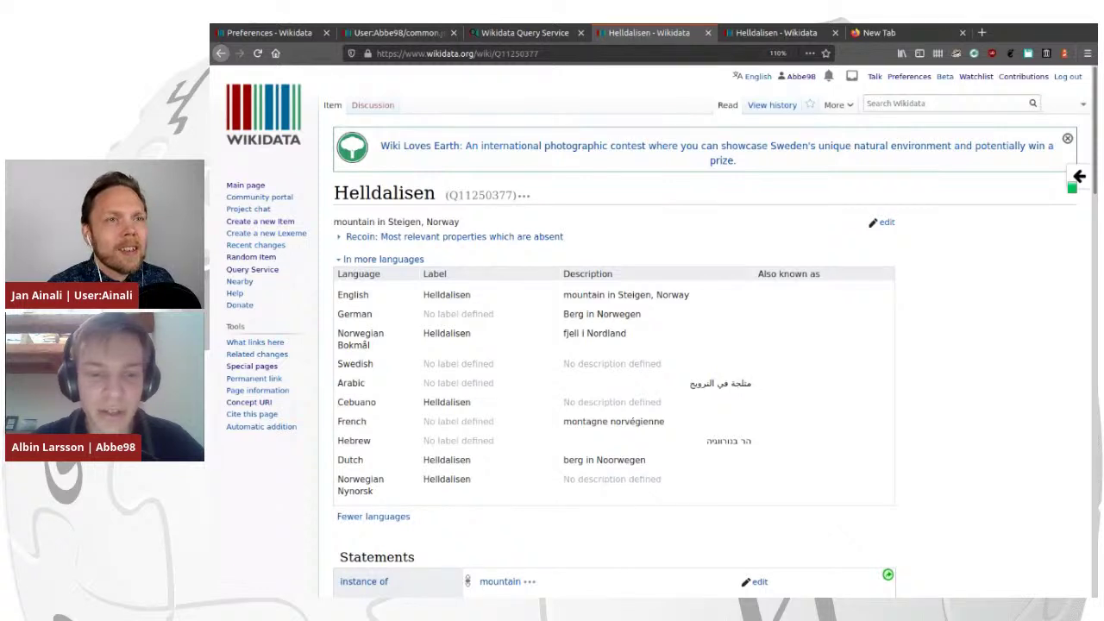
{"action": "scroll", "coordinate": [1078, 176], "scroll_direction": "down", "scroll_amount": 2}
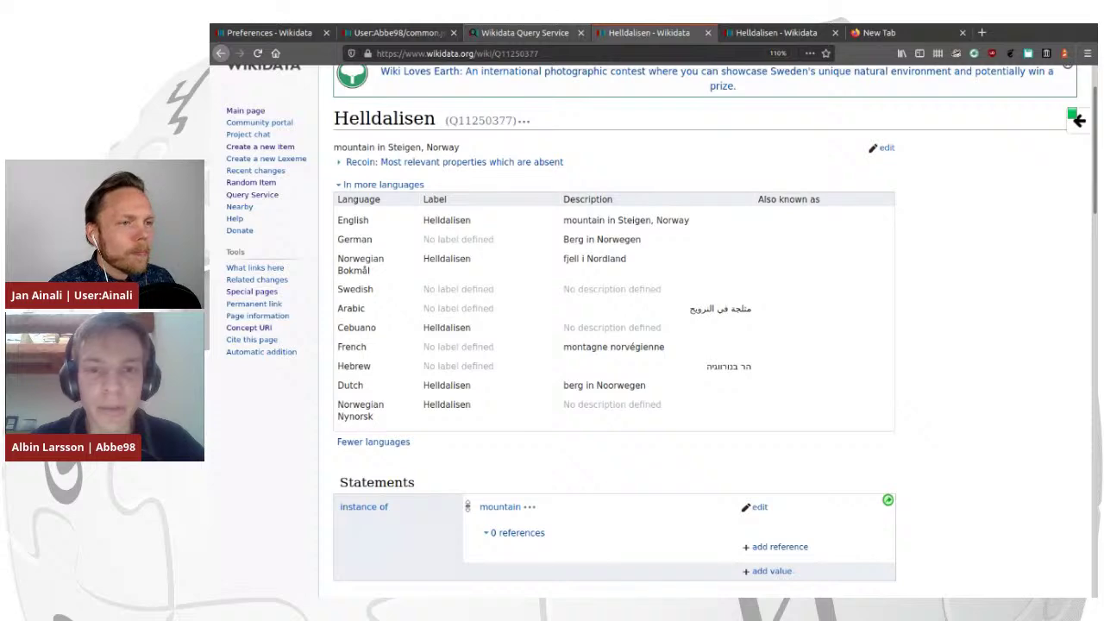
Open item Q870030 from its point on the Query Service result map and examine its instance of statements.
{"action": "key", "text": "ctrl+Page_Up"}
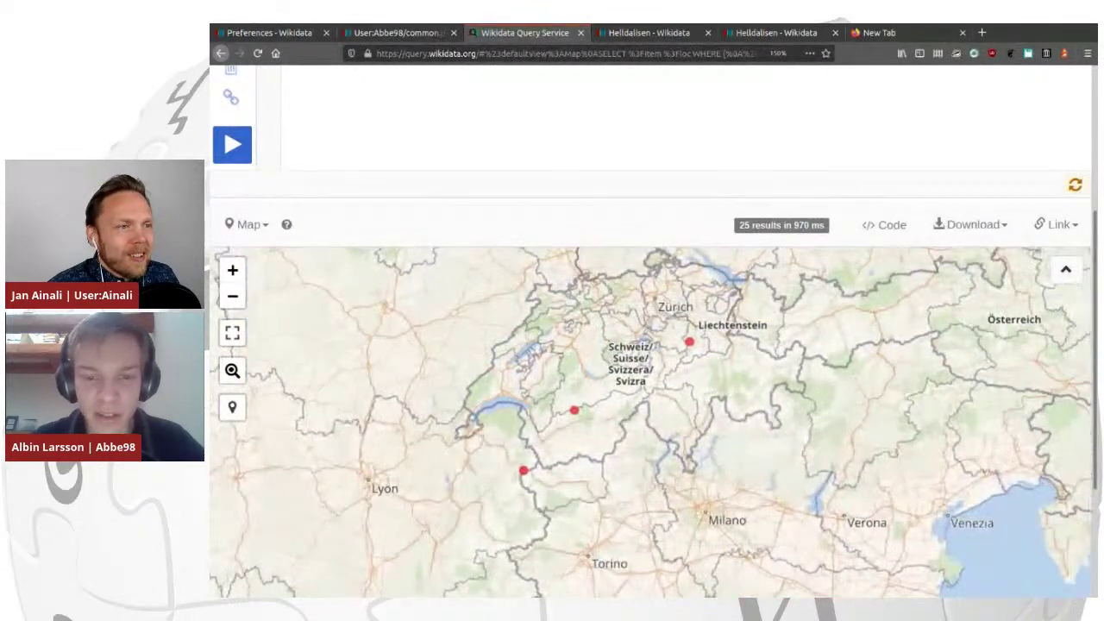
{"action": "left_click", "coordinate": [574, 410]}
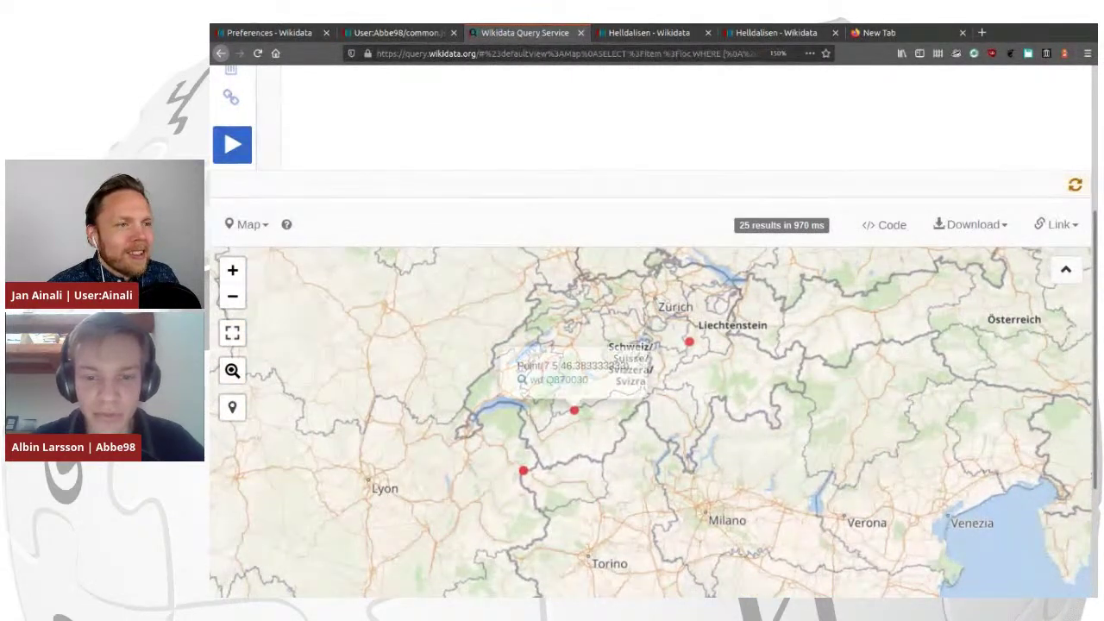
{"action": "middle_click", "coordinate": [556, 380]}
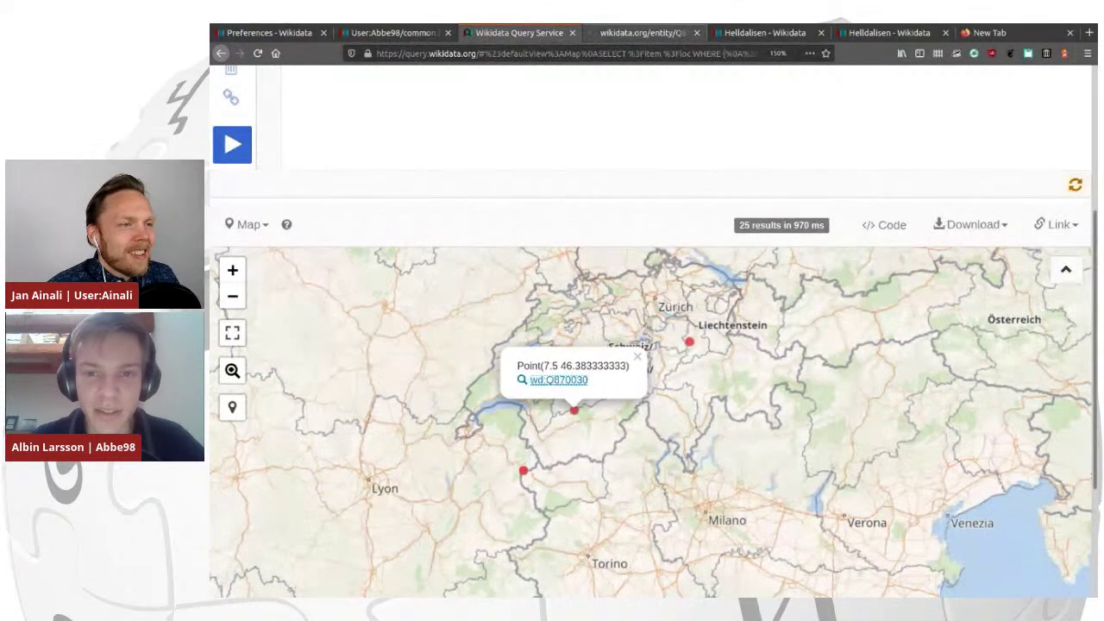
{"action": "left_click", "coordinate": [642, 32]}
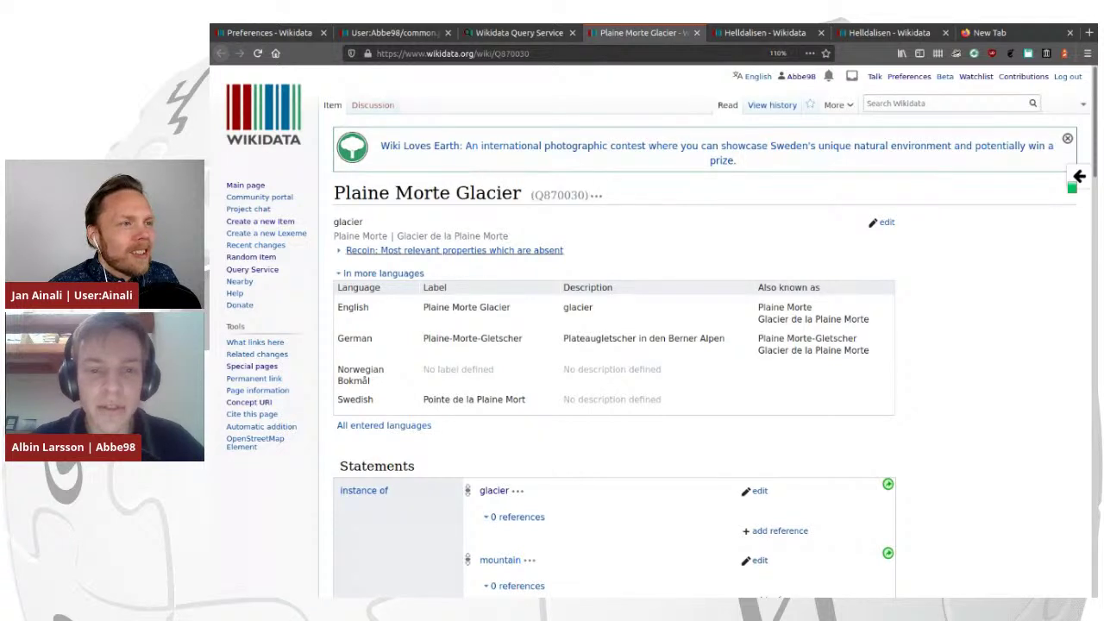
{"action": "scroll", "coordinate": [655, 345], "scroll_direction": "down", "scroll_amount": 3}
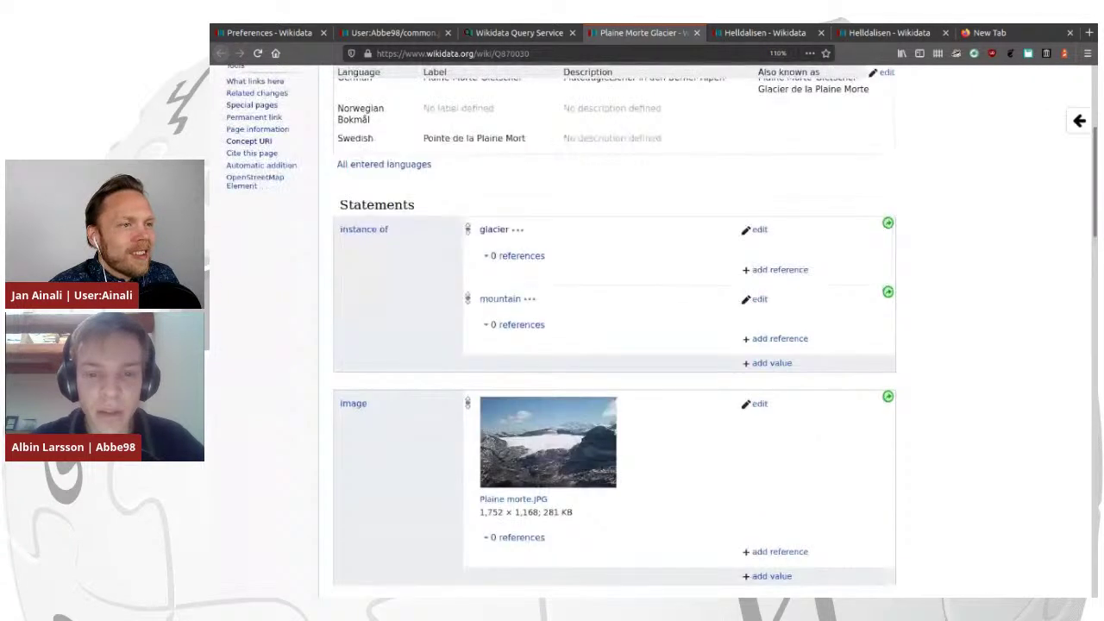
Compare the instance of statements, labels and descriptions across languages on the Plaine Morte Glacier item.
{"action": "left_click_drag", "start_coordinate": [569, 331], "coordinate": [338, 224]}
{"action": "left_click", "coordinate": [388, 259]}
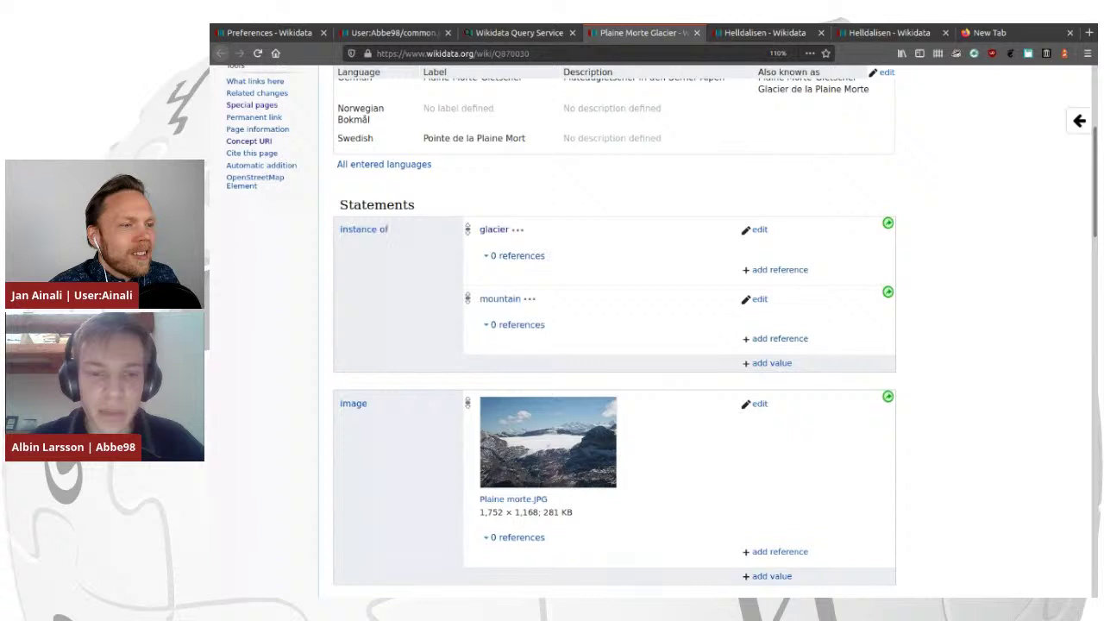
{"action": "scroll", "coordinate": [603, 327], "scroll_direction": "up", "scroll_amount": 1}
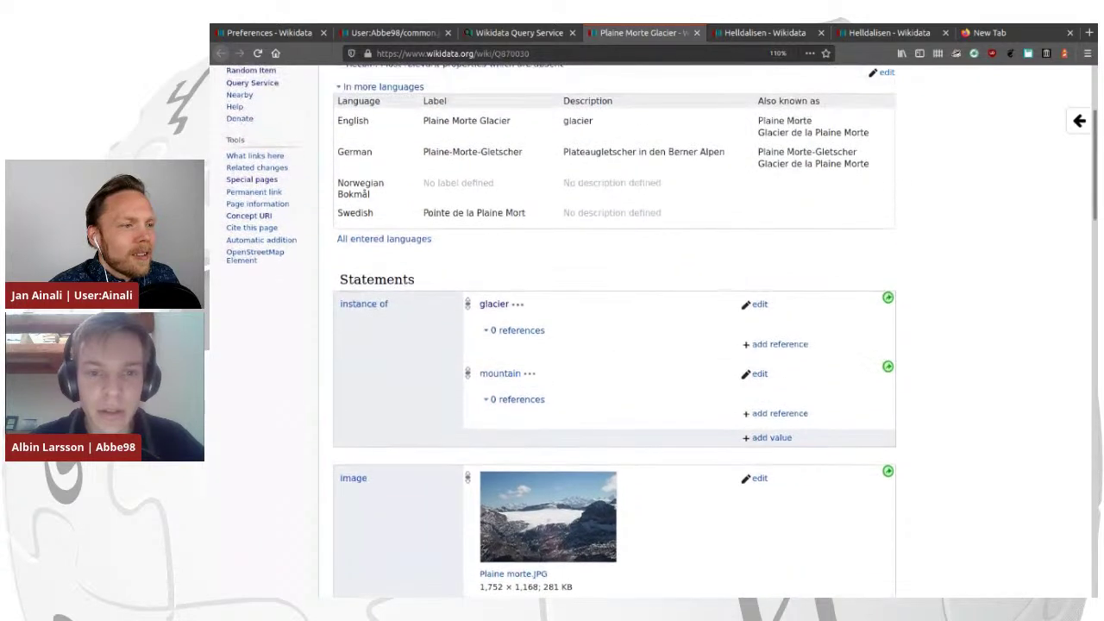
{"action": "triple_click", "coordinate": [475, 213]}
{"action": "left_click", "coordinate": [475, 213]}
{"action": "scroll", "coordinate": [514, 447], "scroll_direction": "down", "scroll_amount": 2}
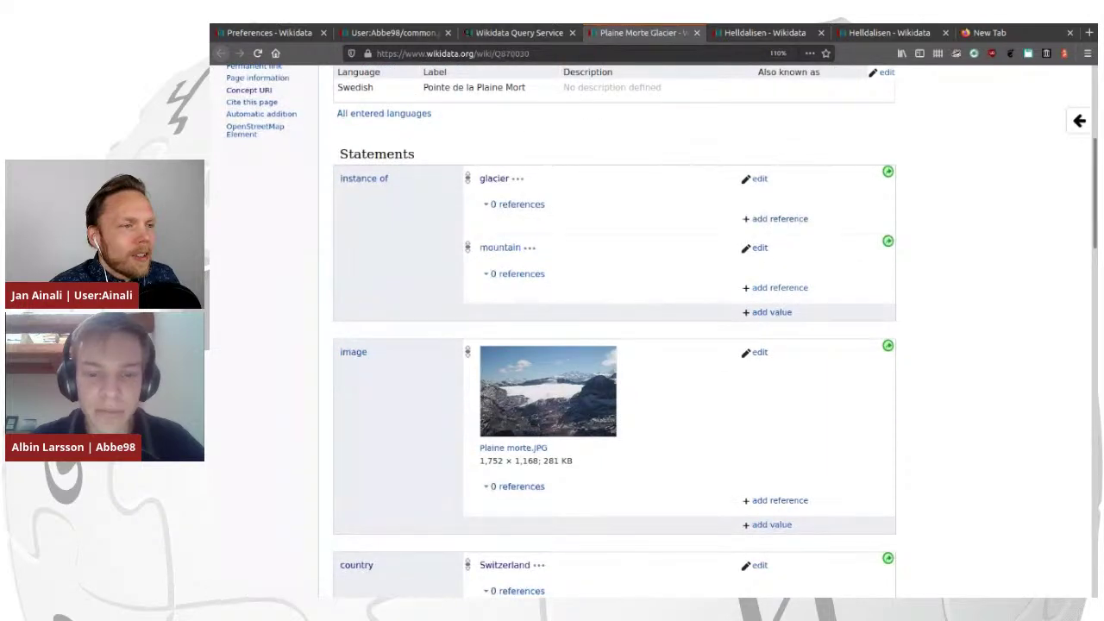
{"action": "scroll", "coordinate": [613, 345], "scroll_direction": "up", "scroll_amount": 4}
{"action": "left_click_drag", "start_coordinate": [568, 324], "coordinate": [648, 325]}
{"action": "left_click", "coordinate": [648, 325]}
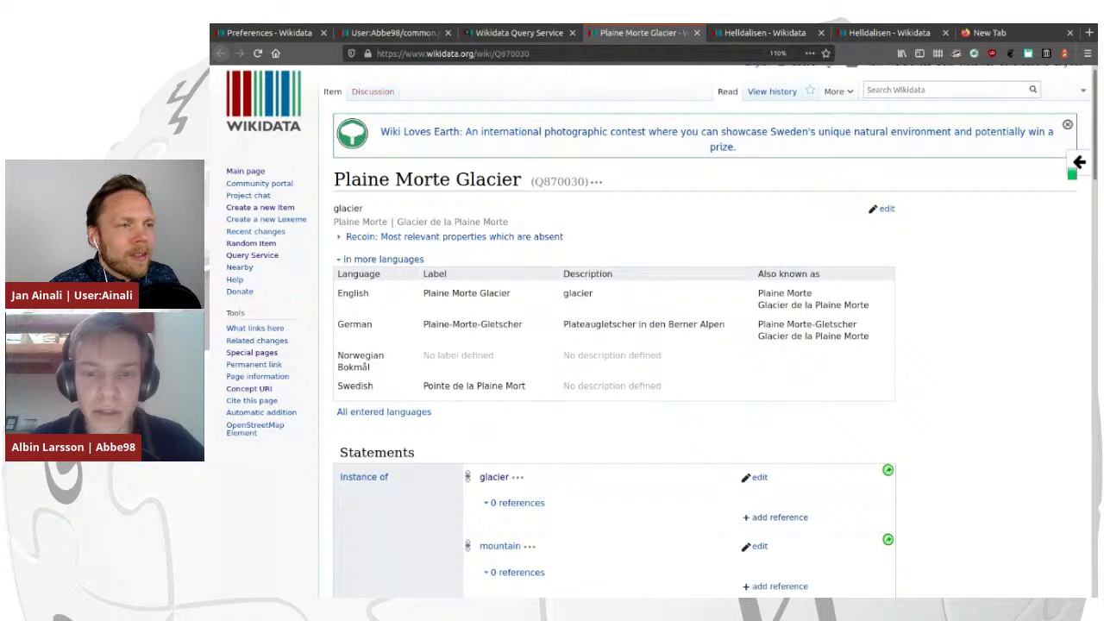
{"action": "double_click", "coordinate": [585, 324]}
{"action": "left_click", "coordinate": [585, 325]}
{"action": "double_click", "coordinate": [577, 293]}
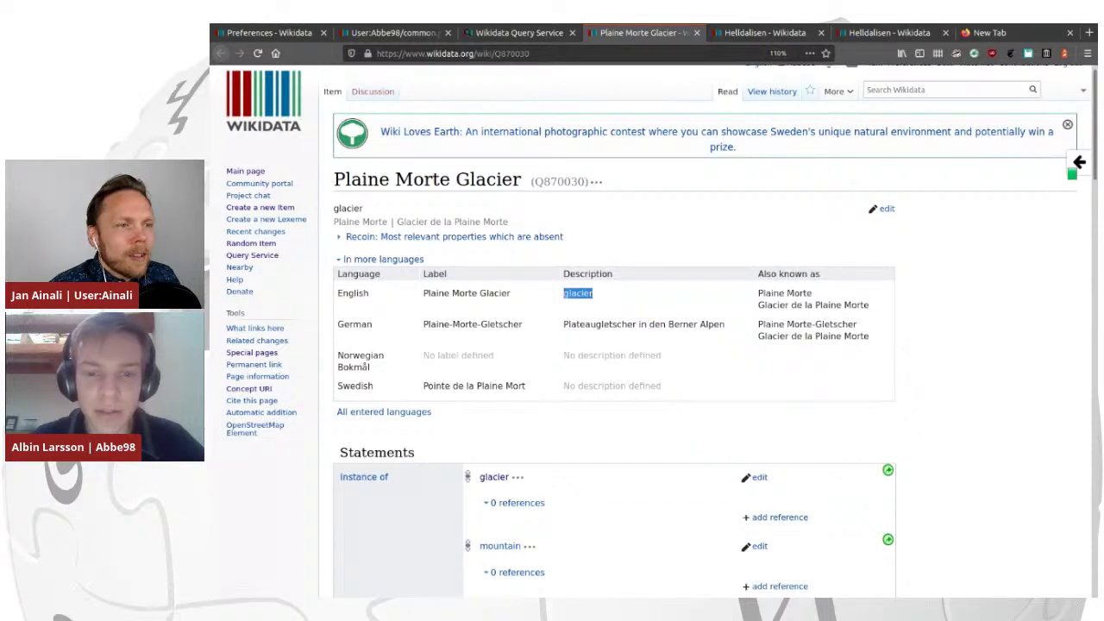
{"action": "left_click", "coordinate": [578, 293]}
Review the Plaine Morte Glacier item's remaining statements and identifiers, including location, mountain range, coordinates and elevation.
{"action": "scroll", "coordinate": [707, 345], "scroll_direction": "down", "scroll_amount": 5}
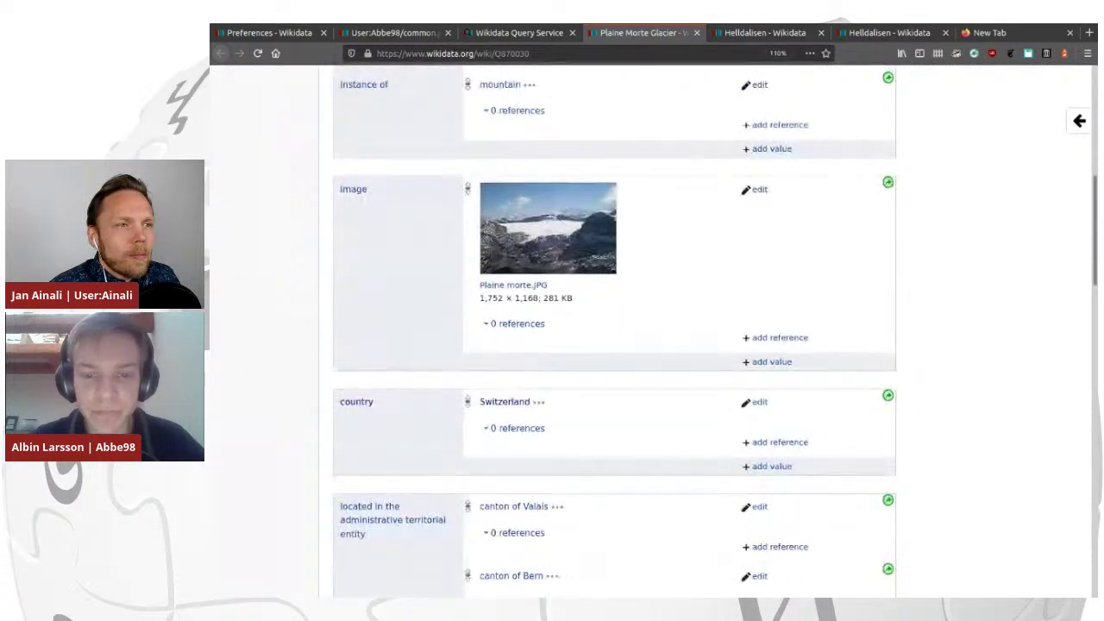
{"action": "scroll", "coordinate": [707, 345], "scroll_direction": "down", "scroll_amount": 2}
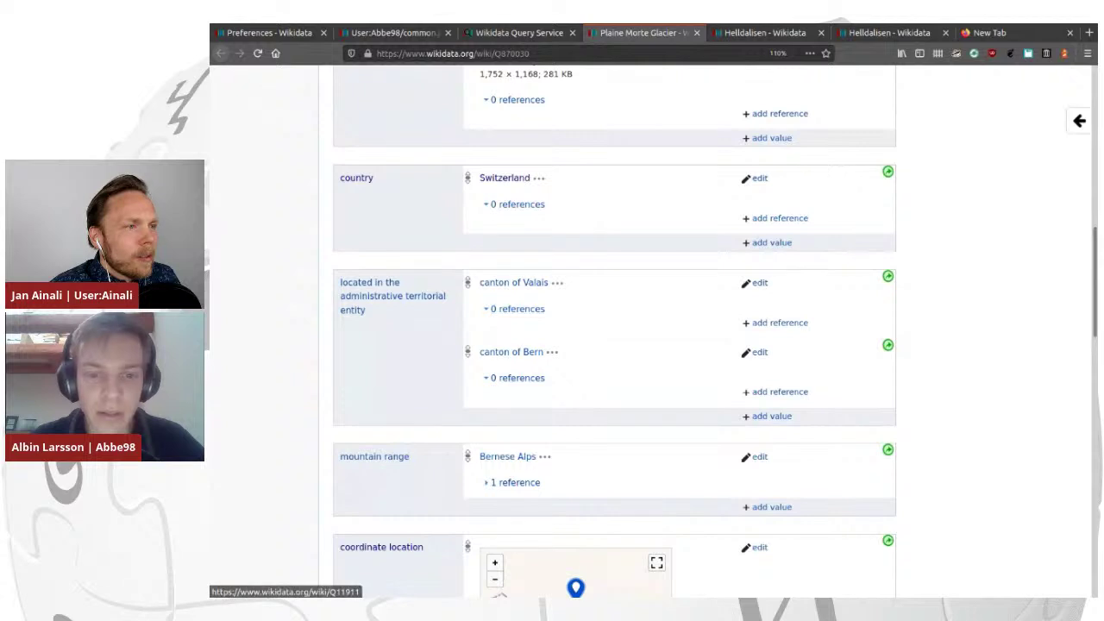
{"action": "scroll", "coordinate": [615, 335], "scroll_direction": "down", "scroll_amount": 4}
{"action": "scroll", "coordinate": [517, 216], "scroll_direction": "down", "scroll_amount": 1}
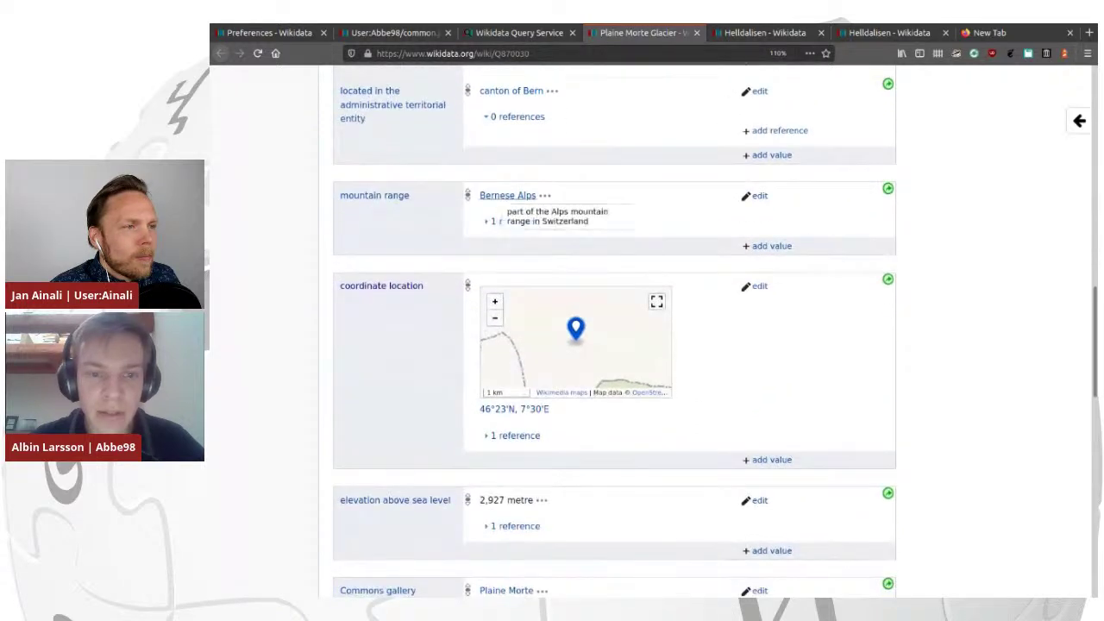
{"action": "scroll", "coordinate": [517, 216], "scroll_direction": "down", "scroll_amount": 1}
{"action": "scroll", "coordinate": [615, 335], "scroll_direction": "down", "scroll_amount": 2}
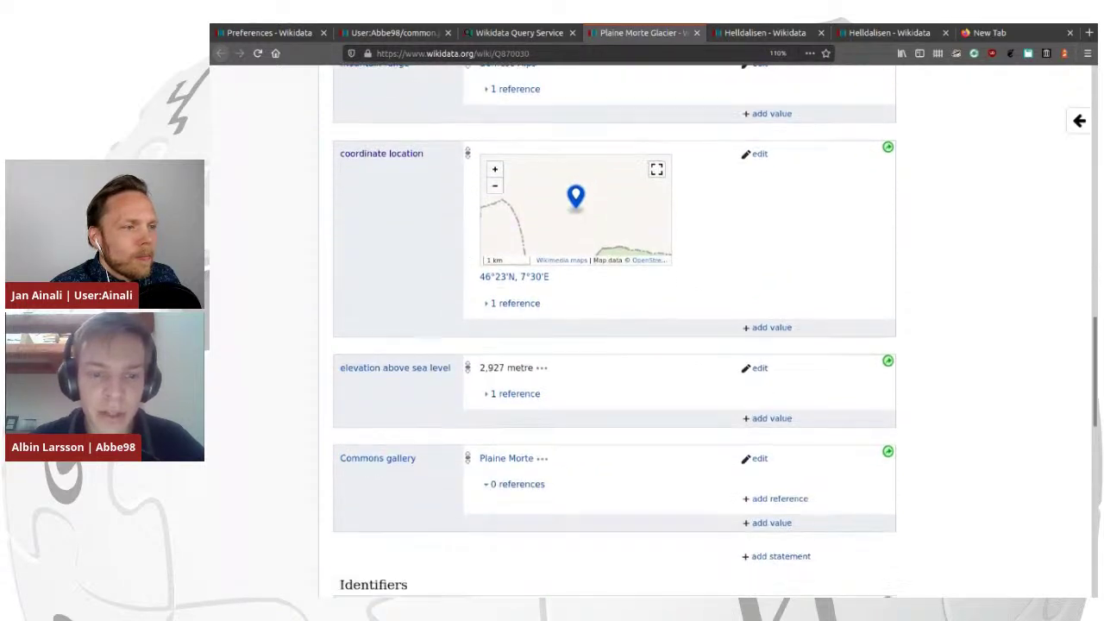
{"action": "scroll", "coordinate": [615, 334], "scroll_direction": "down", "scroll_amount": 5}
{"action": "scroll", "coordinate": [499, 310], "scroll_direction": "down", "scroll_amount": 1}
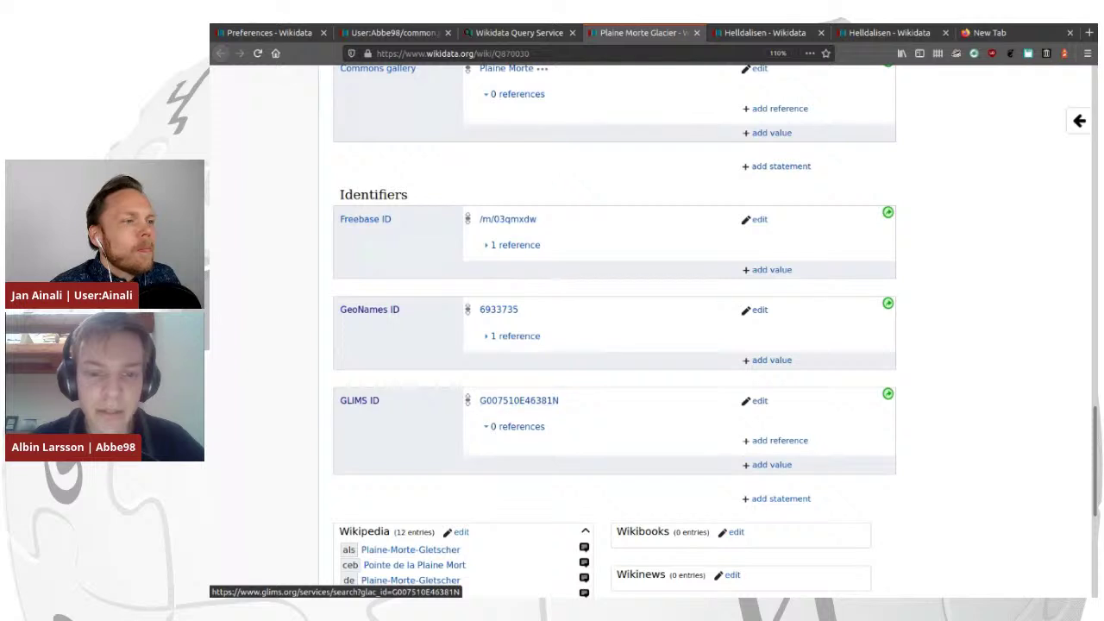
Open the item's linked GeoNames record, check its feature type, and return to the item.
{"action": "left_click", "coordinate": [498, 309]}
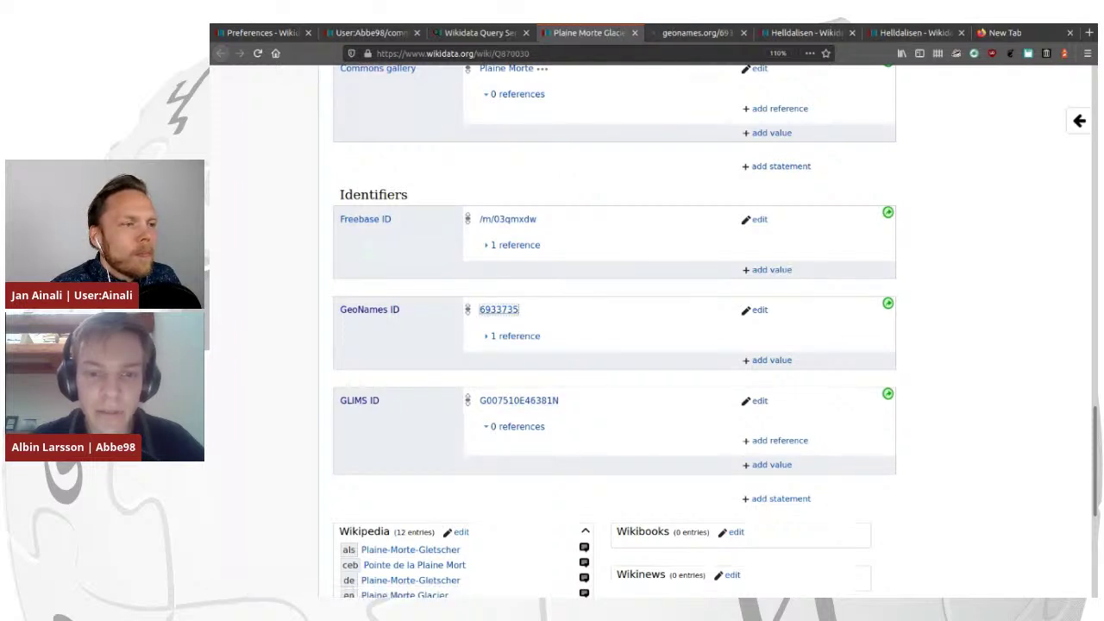
{"action": "scroll", "coordinate": [498, 309], "scroll_direction": "down", "scroll_amount": 2}
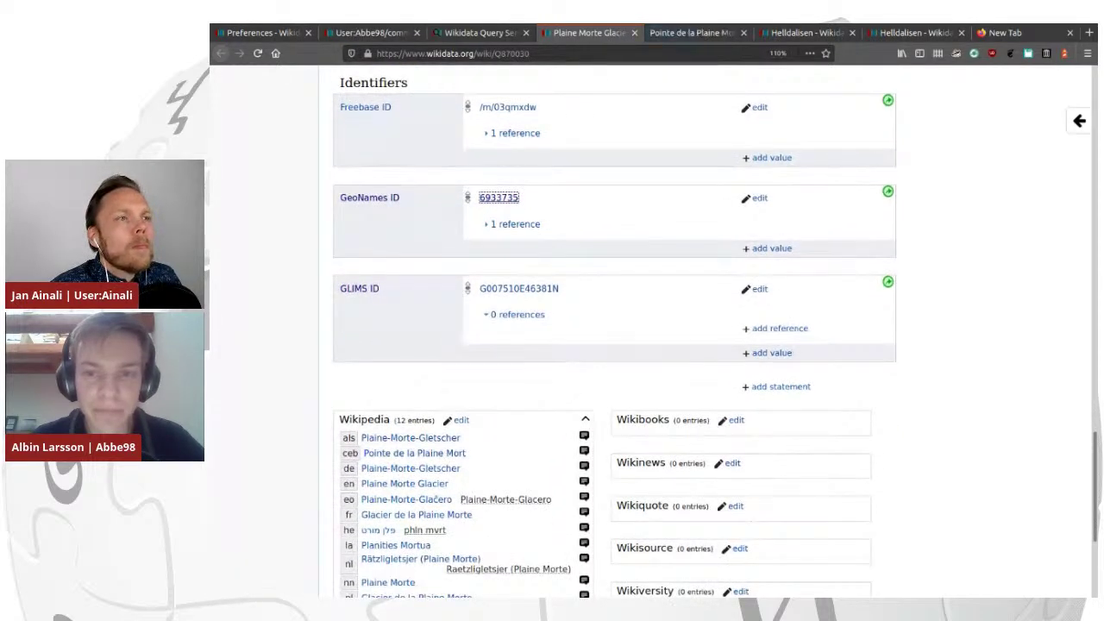
{"action": "key", "text": "ctrl+Tab"}
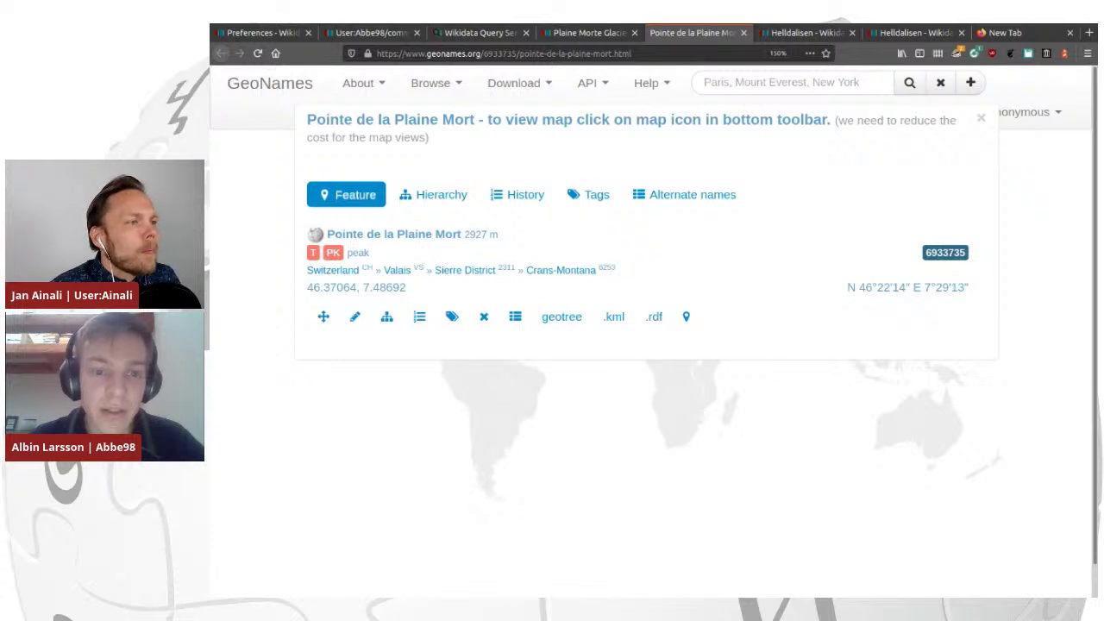
{"action": "left_click_drag", "start_coordinate": [369, 253], "coordinate": [321, 252]}
{"action": "left_click", "coordinate": [323, 253]}
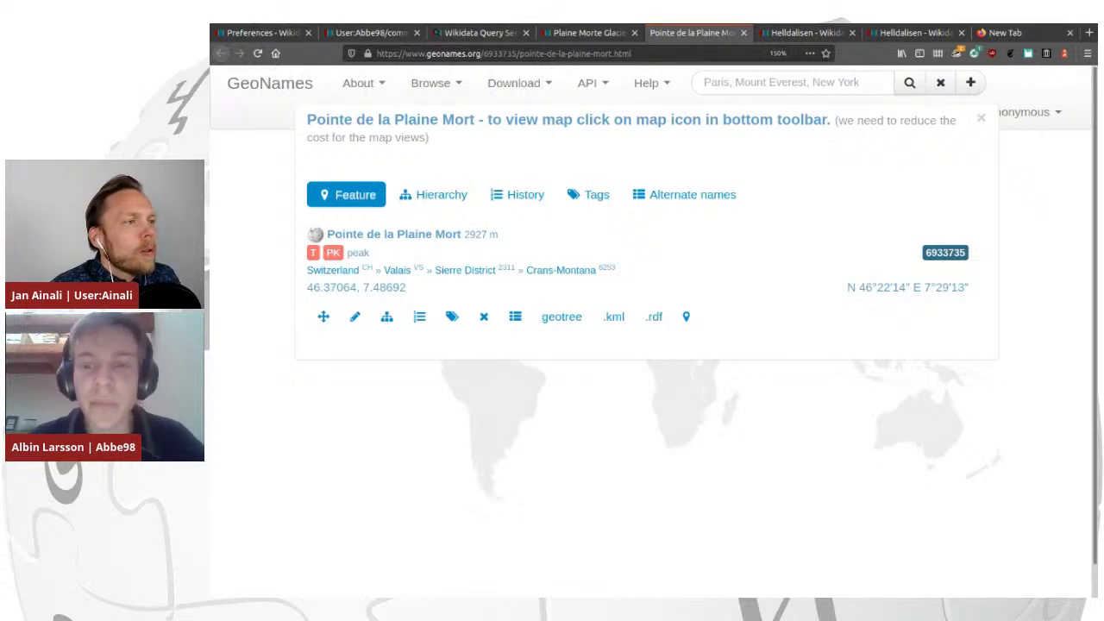
{"action": "key", "text": "ctrl+w"}
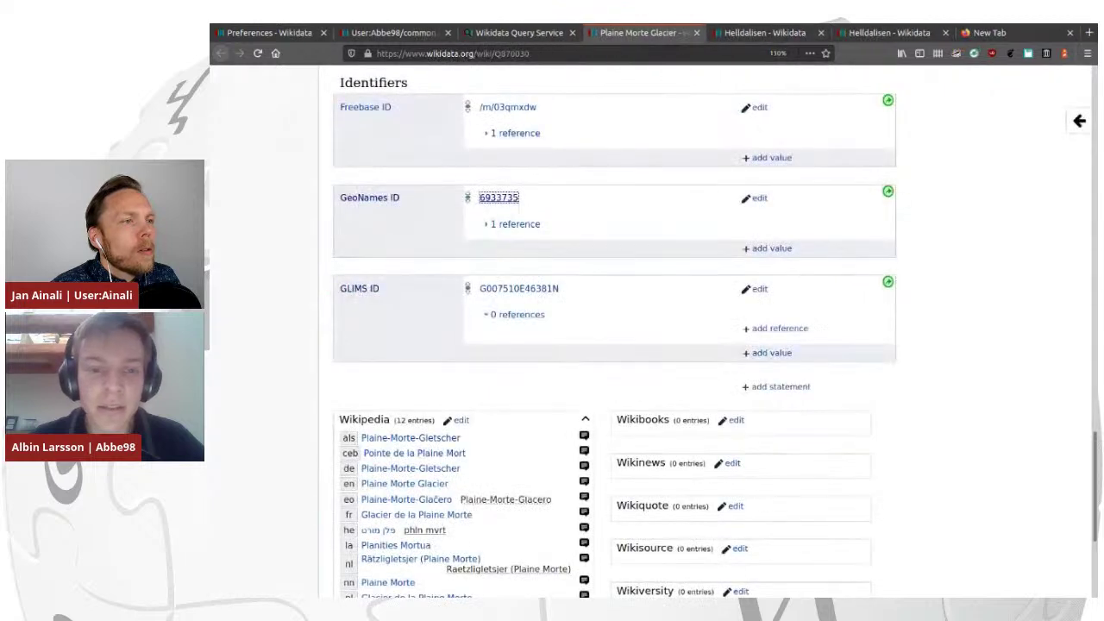
Open the item's linked Freebase entry, read its description, and close it again.
{"action": "middle_click", "coordinate": [508, 107]}
{"action": "key", "text": "ctrl+Tab"}
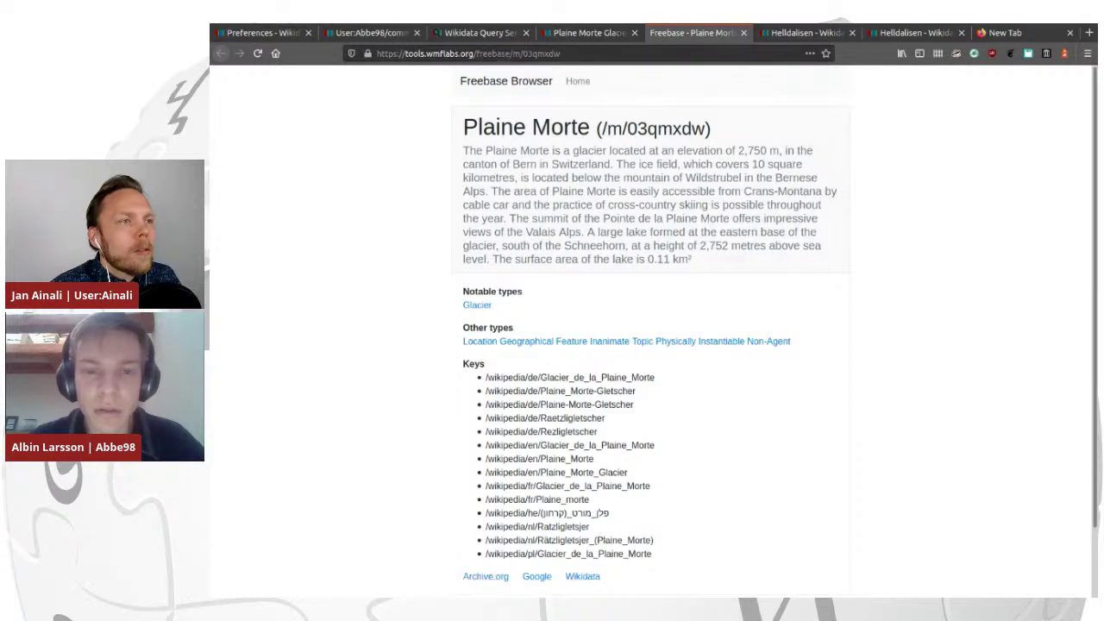
{"action": "left_click_drag", "start_coordinate": [463, 150], "coordinate": [723, 150]}
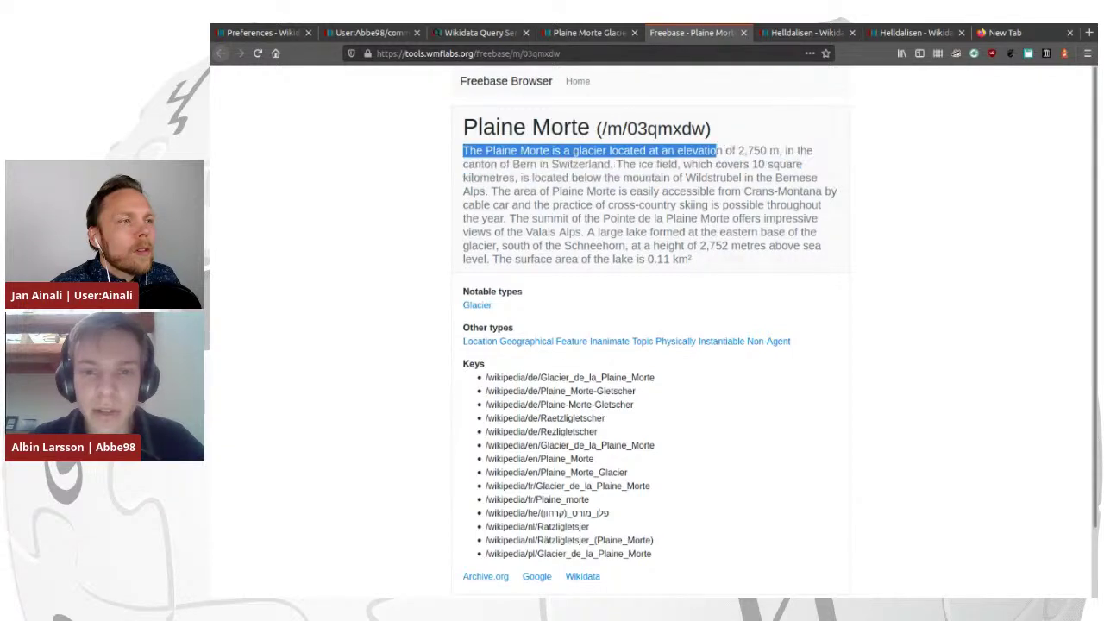
{"action": "left_click_drag", "start_coordinate": [572, 150], "coordinate": [463, 150]}
{"action": "left_click", "coordinate": [463, 150]}
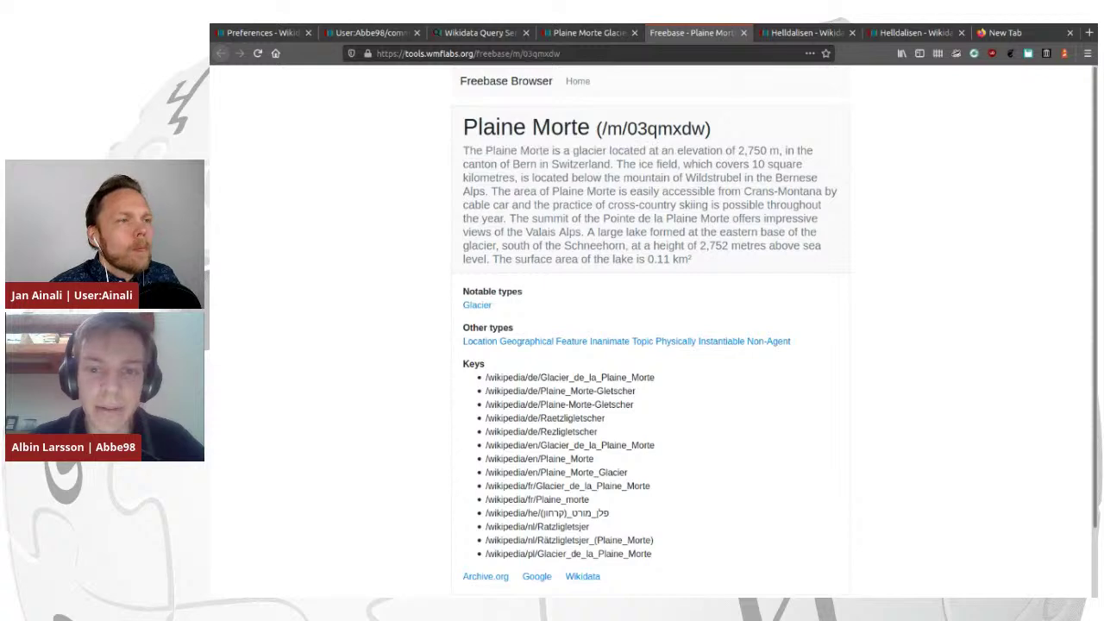
{"action": "left_click", "coordinate": [743, 33]}
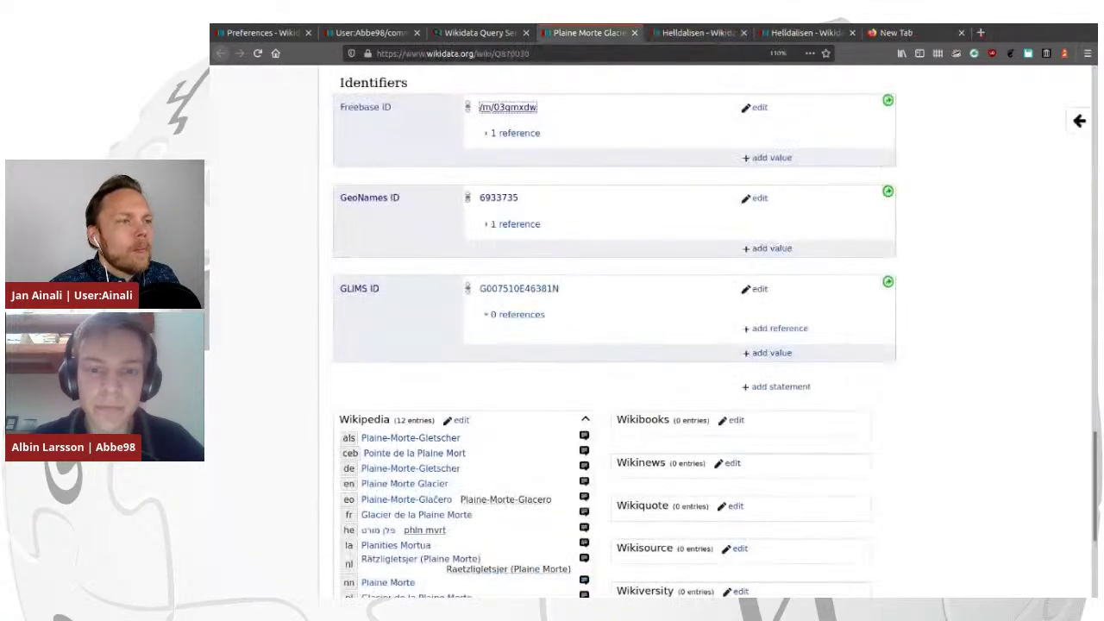
Compare the article titles among the item's Wikipedia sitelinks, especially the German and Cebuano ones.
{"action": "scroll", "coordinate": [420, 322], "scroll_direction": "down", "scroll_amount": 3}
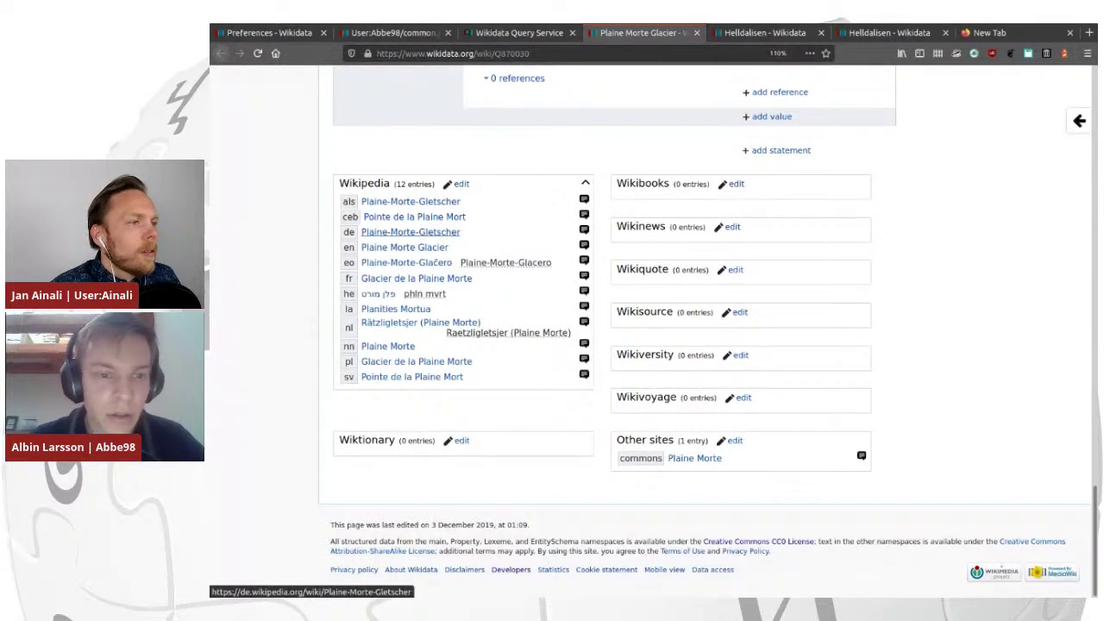
{"action": "left_click_drag", "start_coordinate": [465, 232], "coordinate": [360, 232]}
{"action": "left_click", "coordinate": [352, 233]}
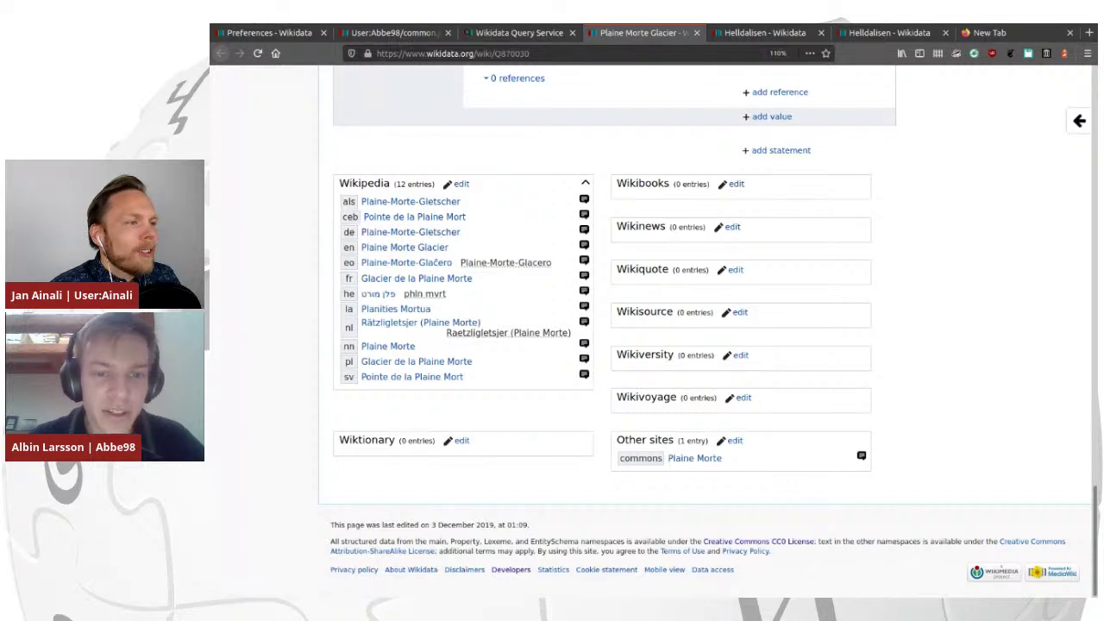
{"action": "left_click_drag", "start_coordinate": [466, 217], "coordinate": [492, 77]}
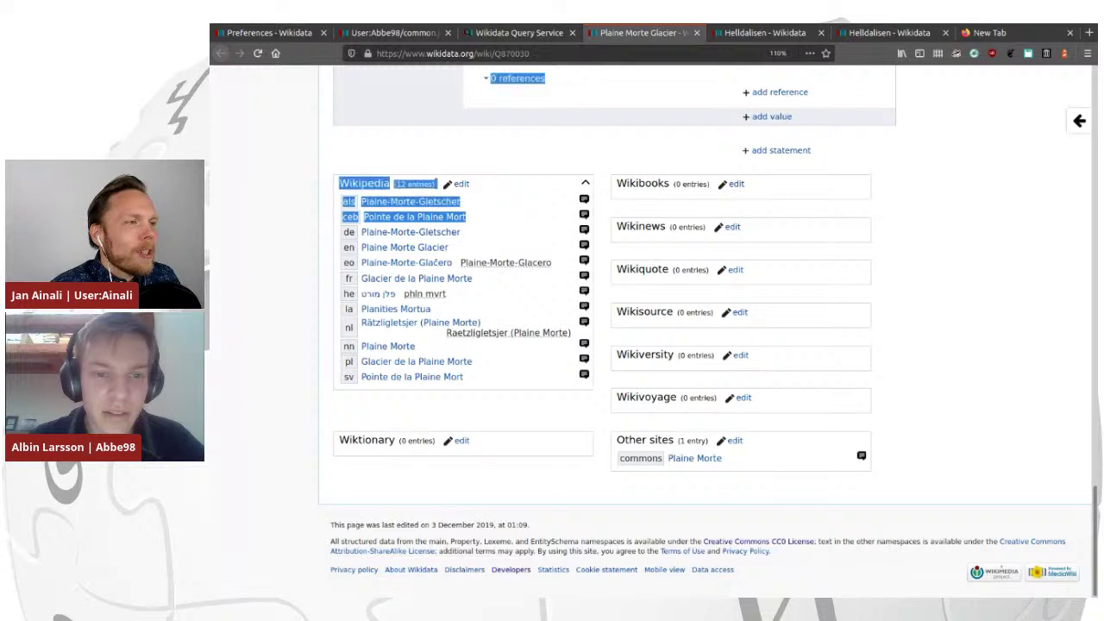
{"action": "left_click", "coordinate": [491, 78]}
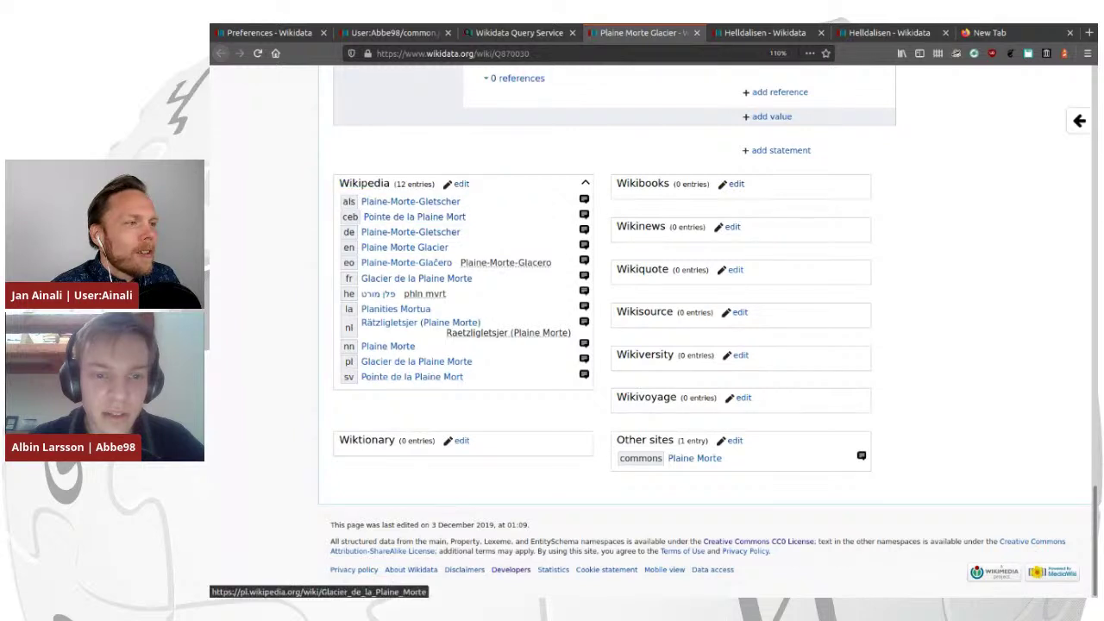
Open the linked Swedish Wikipedia article, check its revision history, and go back to the article.
{"action": "middle_click", "coordinate": [412, 376]}
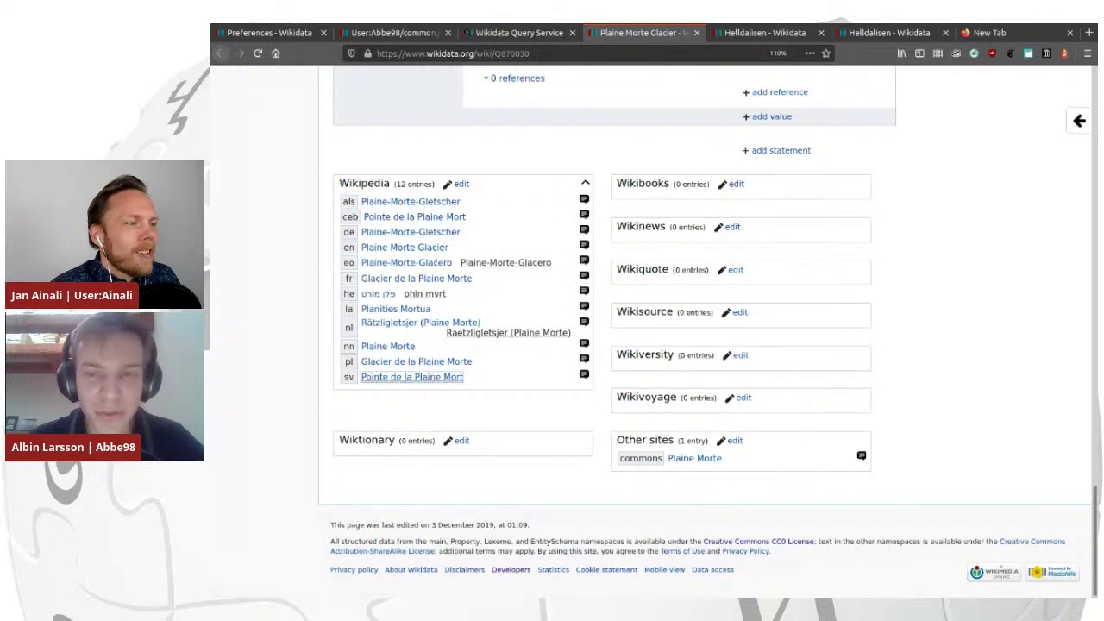
{"action": "key", "text": "ctrl+Tab"}
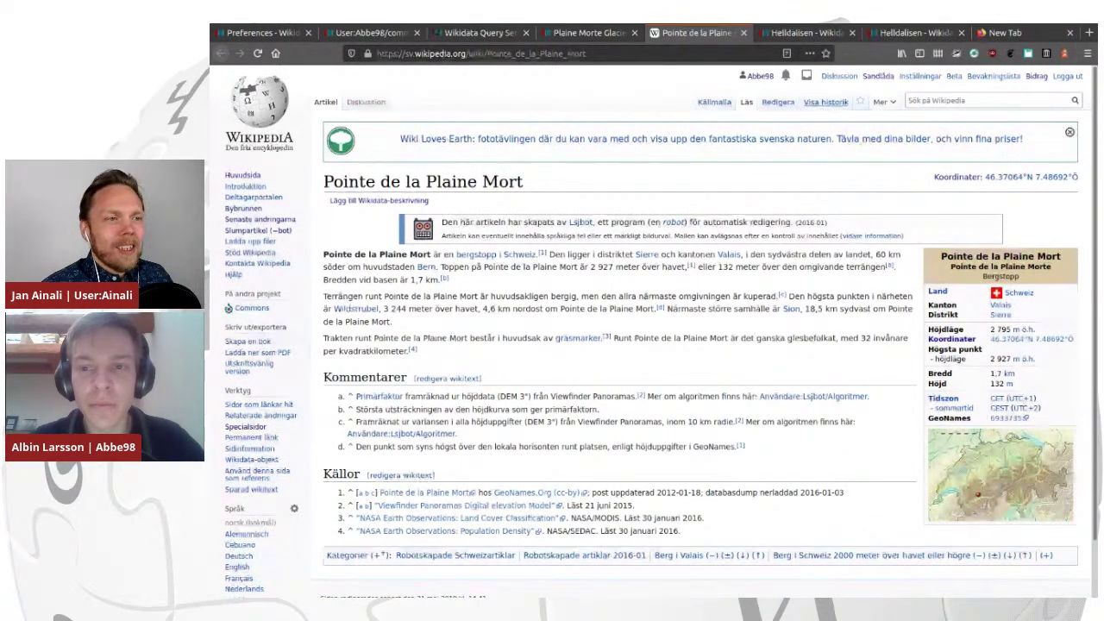
{"action": "left_click", "coordinate": [826, 101]}
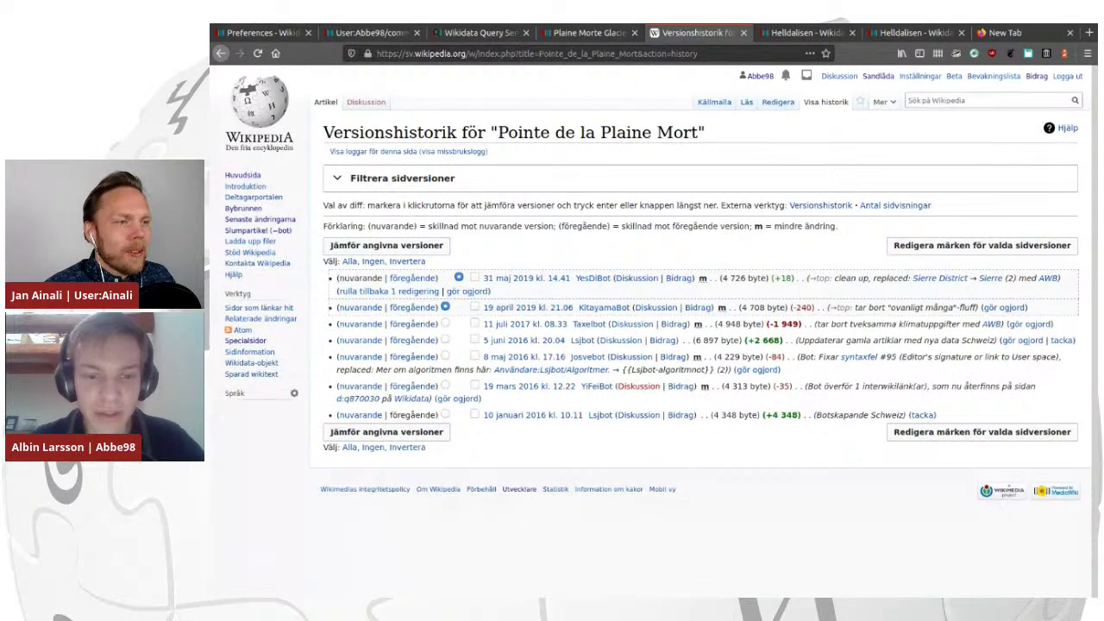
{"action": "left_click", "coordinate": [325, 102]}
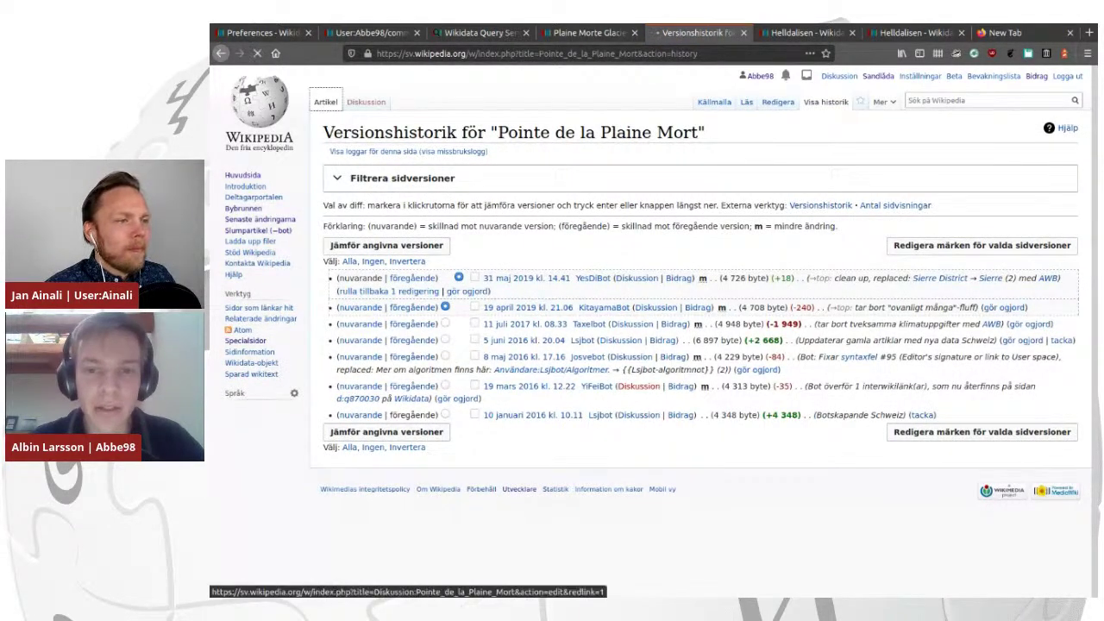
Open the Norwegian Nynorsk and French Wikipedia articles from the item's sitelinks and view the French one.
{"action": "left_click", "coordinate": [589, 33]}
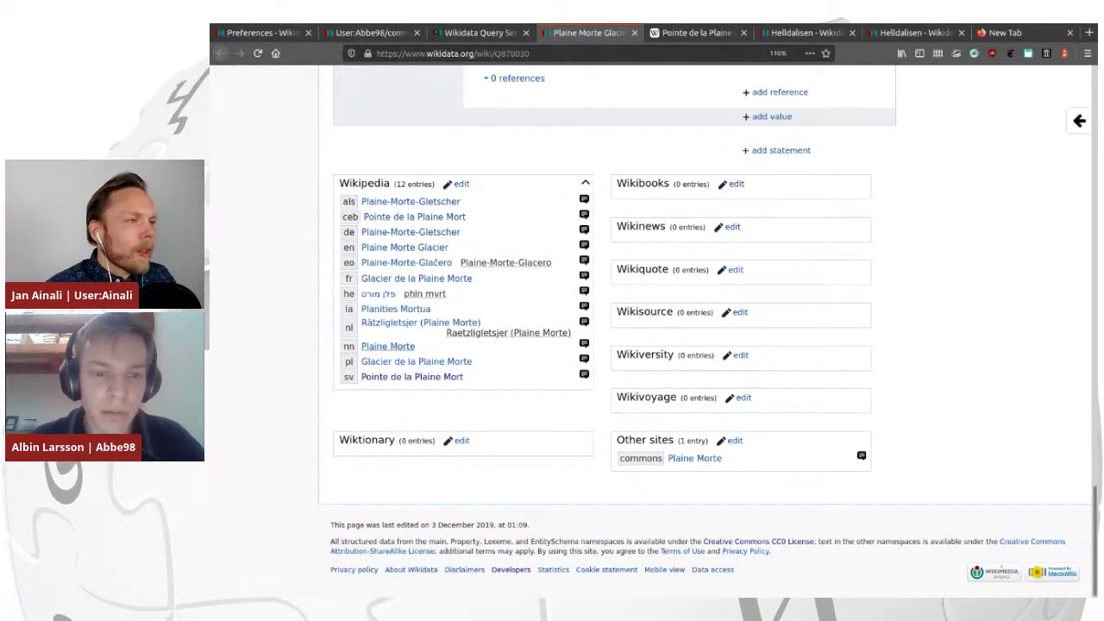
{"action": "left_click", "coordinate": [388, 346]}
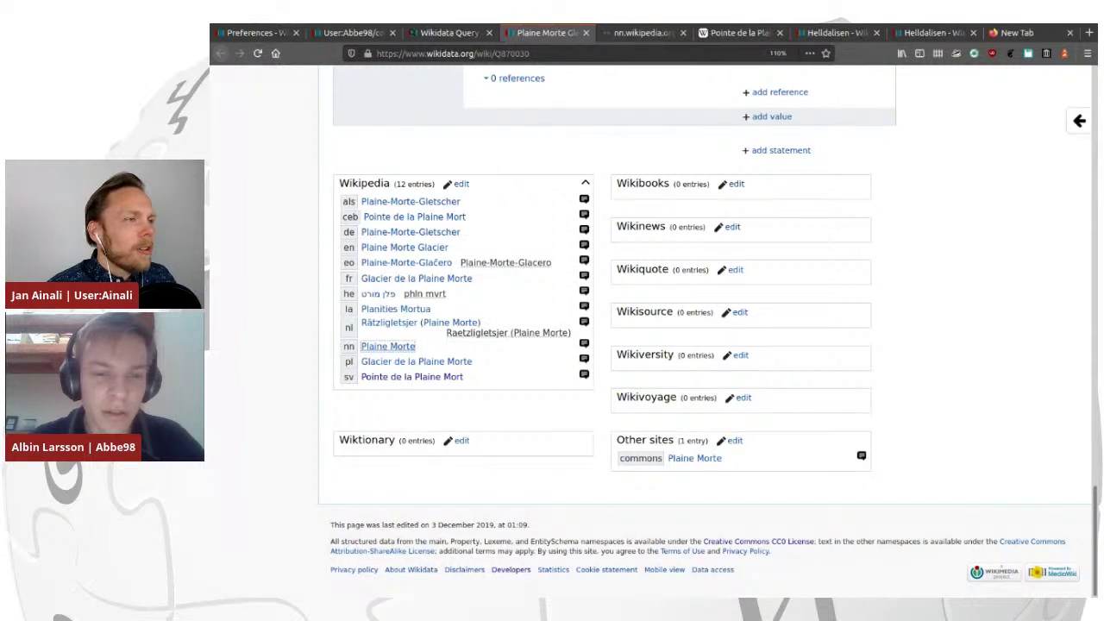
{"action": "left_click", "coordinate": [417, 278]}
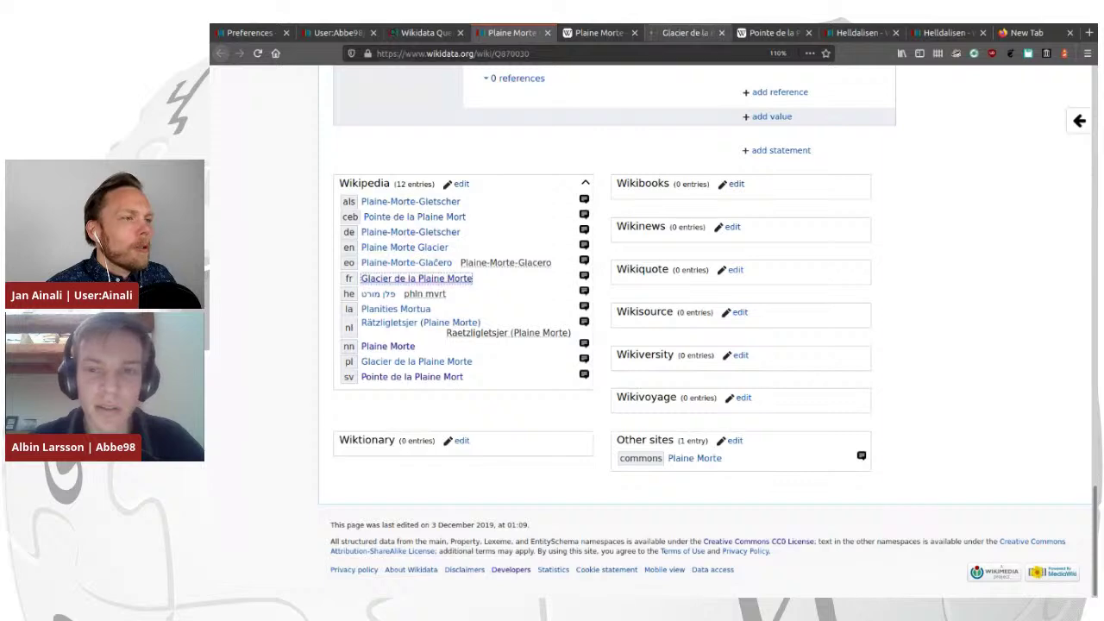
{"action": "left_click", "coordinate": [686, 33]}
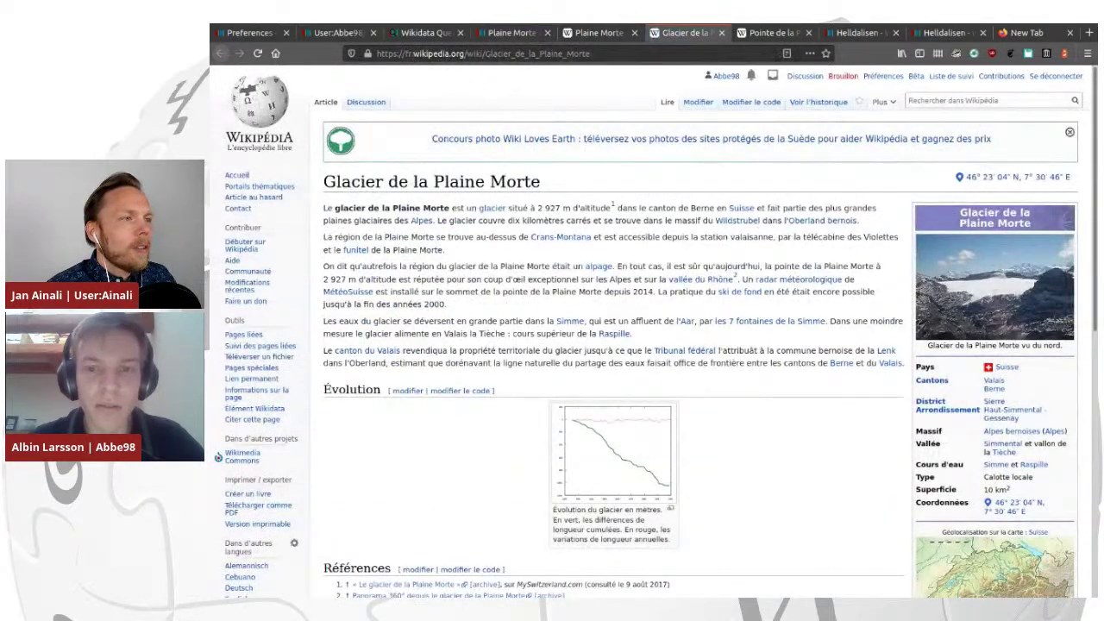
Examine the French glacier article's revision history, including its oldest listed edits.
{"action": "left_click", "coordinate": [818, 102]}
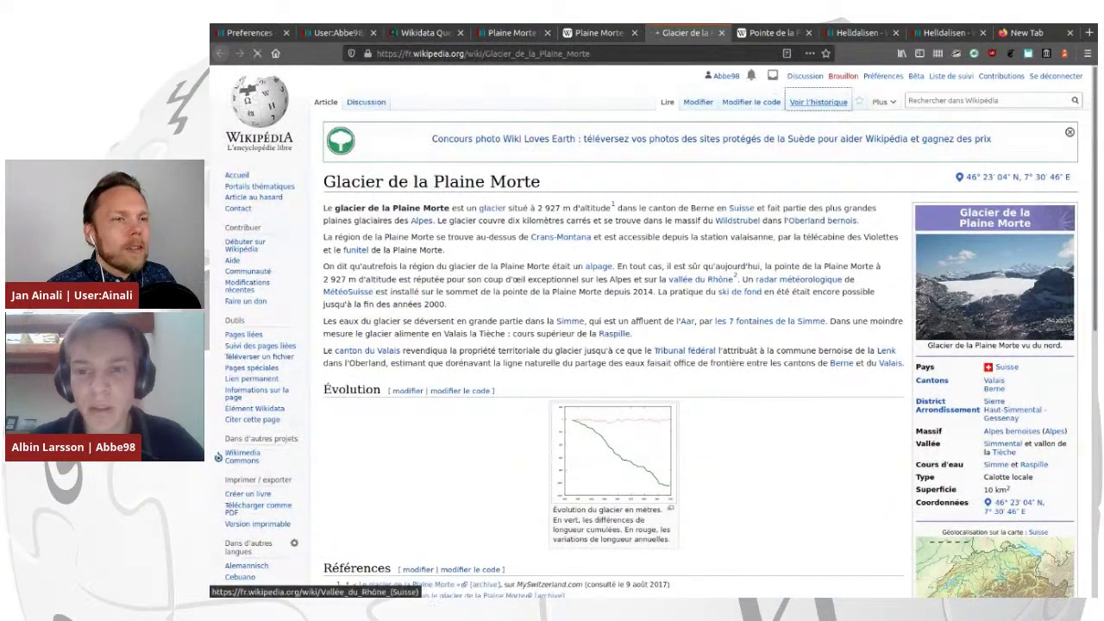
{"action": "scroll", "coordinate": [690, 345], "scroll_direction": "down", "scroll_amount": 15}
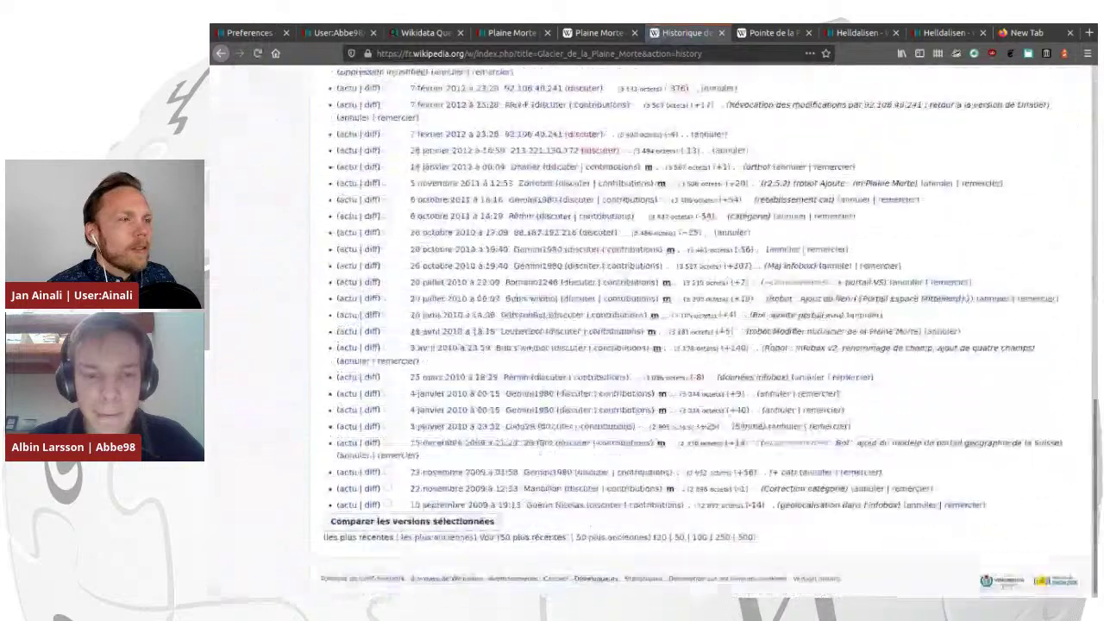
{"action": "scroll", "coordinate": [690, 345], "scroll_direction": "down", "scroll_amount": 1}
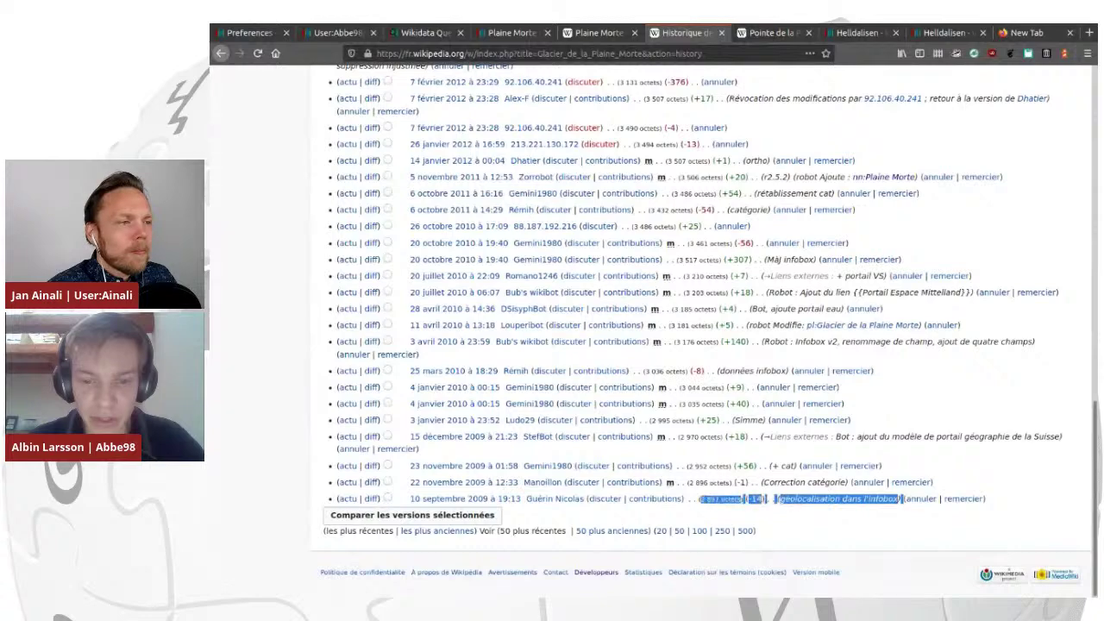
{"action": "scroll", "coordinate": [690, 345], "scroll_direction": "up", "scroll_amount": 5}
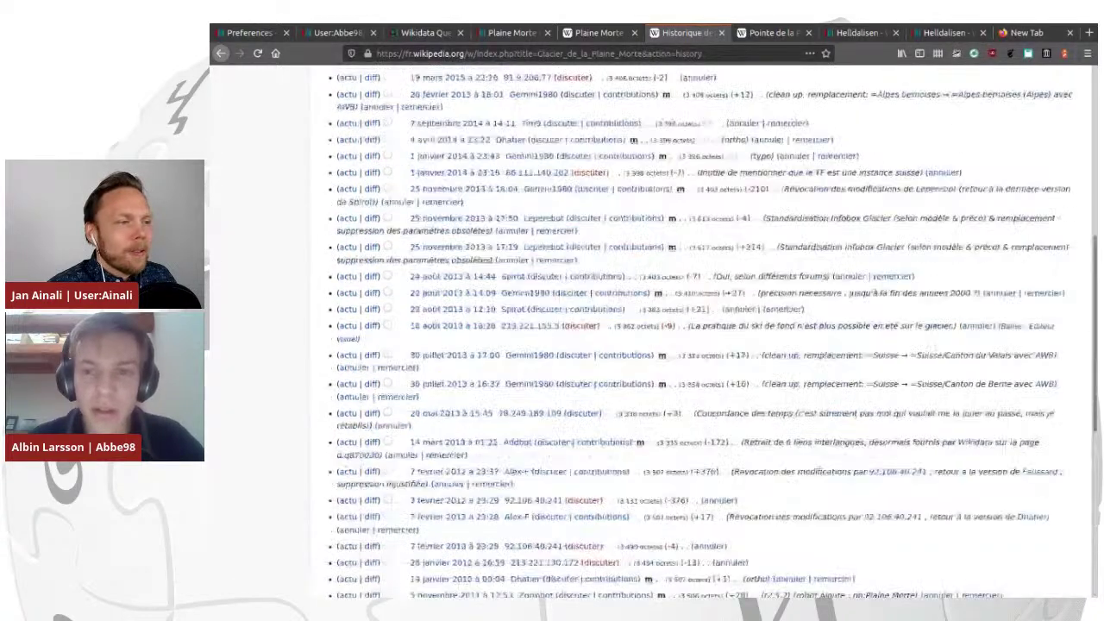
Close the French revision history and the Norwegian Nynorsk article, and return to the Plaine Morte Glacier item's sitelinks.
{"action": "key", "text": "ctrl+w"}
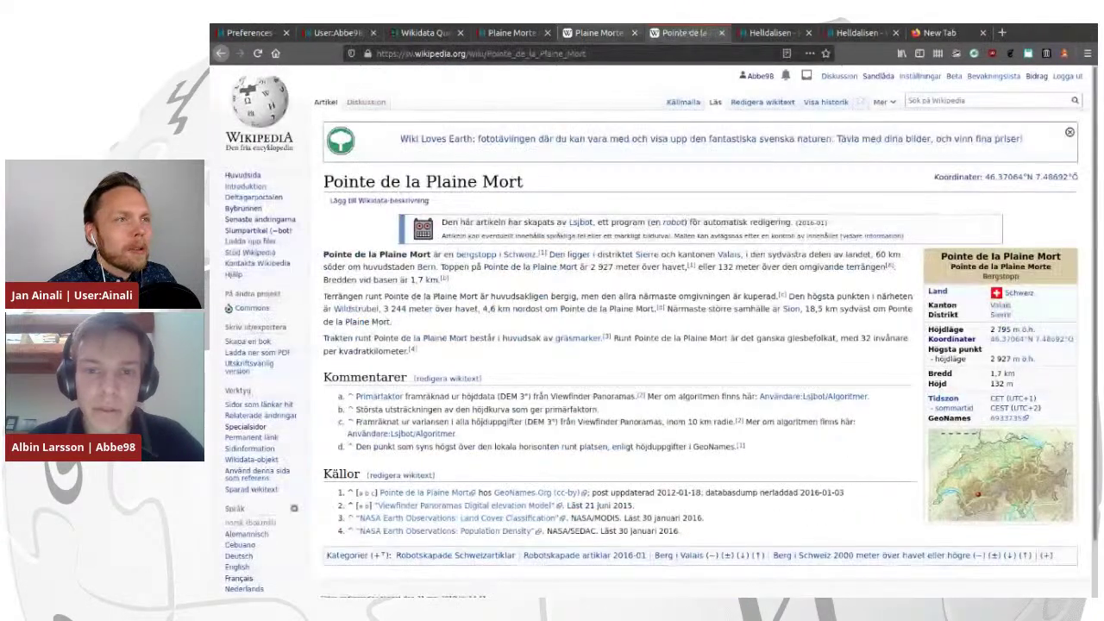
{"action": "key", "text": "ctrl+Page_Up"}
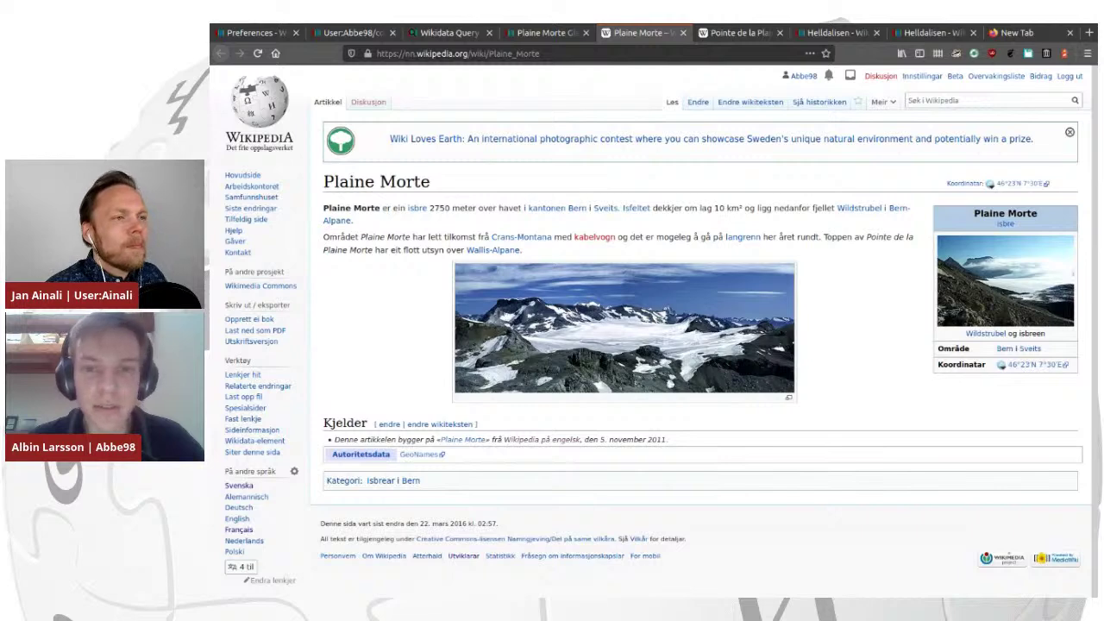
{"action": "key", "text": "ctrl+Page_Up"}
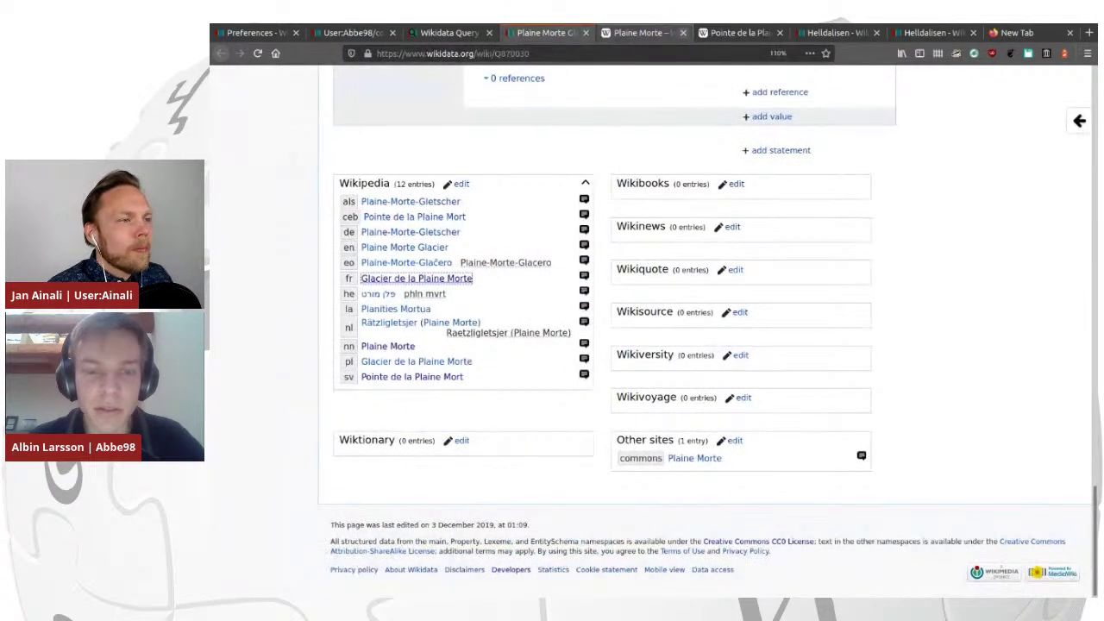
{"action": "left_click", "coordinate": [683, 32]}
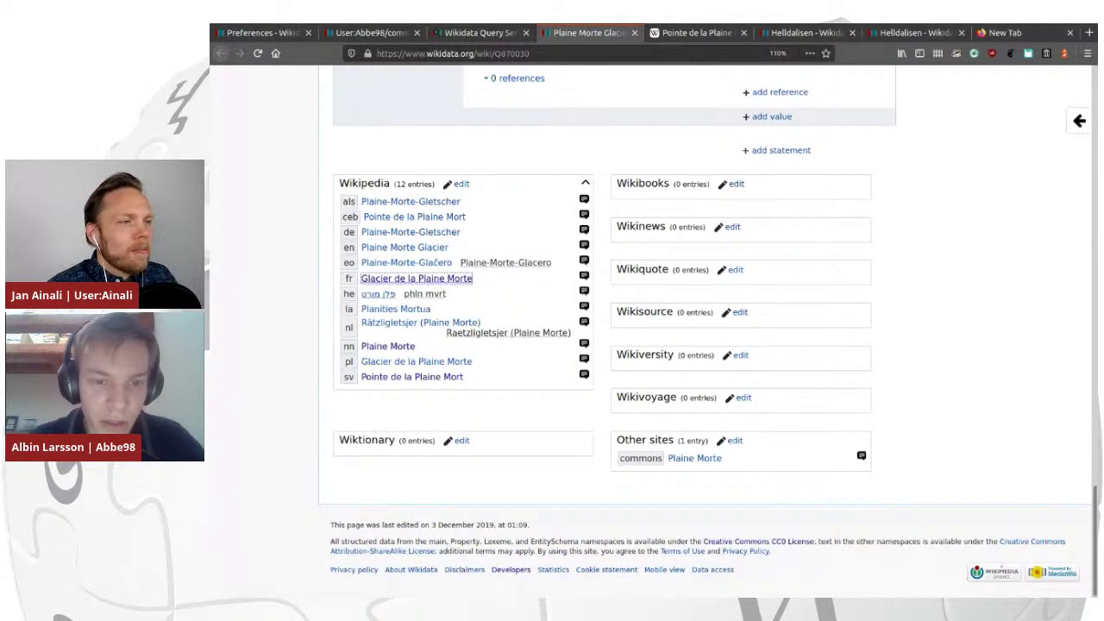
Open the Hebrew Wikipedia article from the item's sitelinks, view it, and close it again.
{"action": "middle_click", "coordinate": [378, 294]}
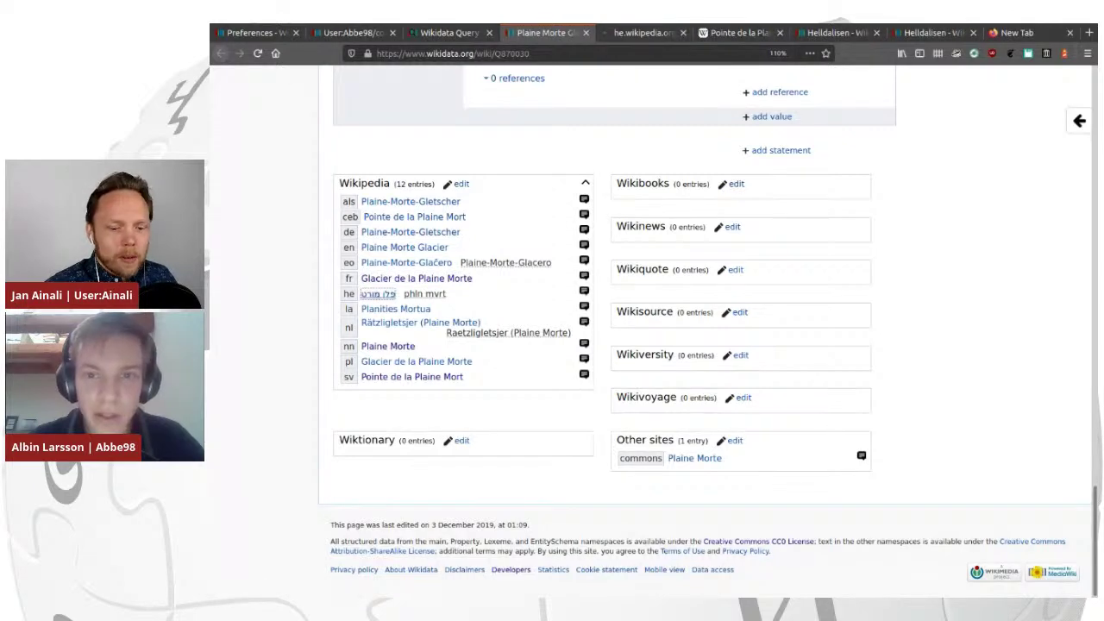
{"action": "left_click", "coordinate": [645, 33]}
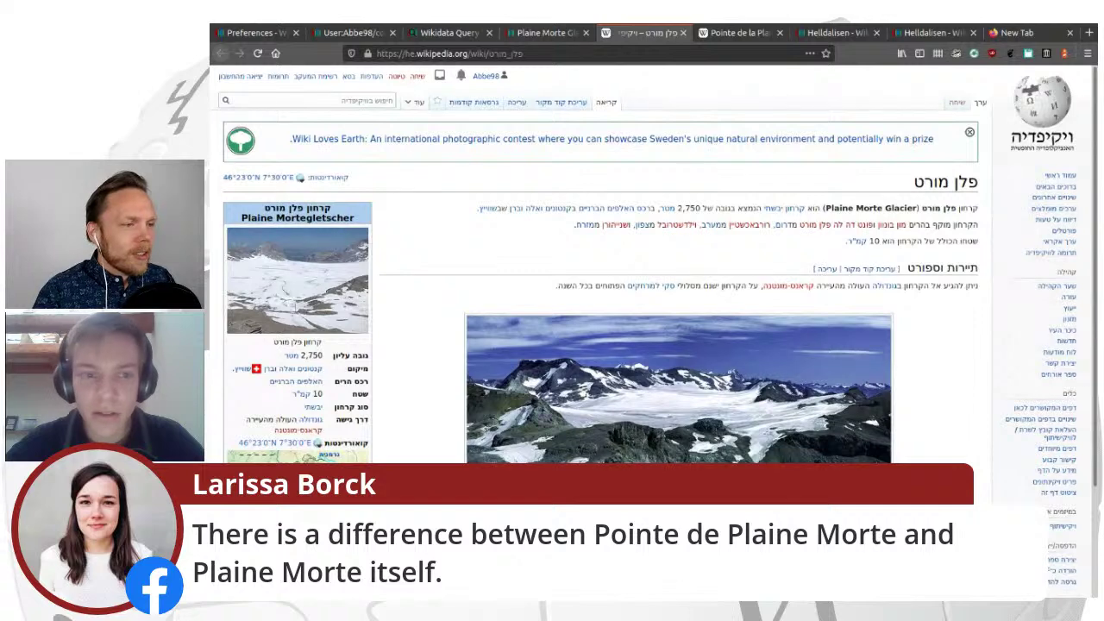
{"action": "key", "text": "ctrl+w"}
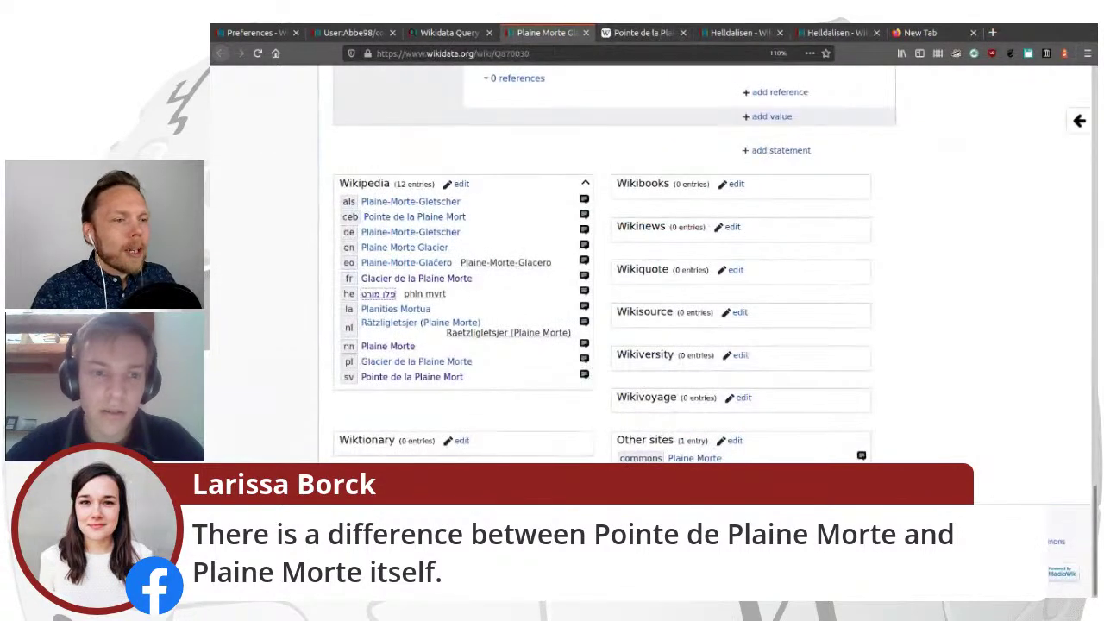
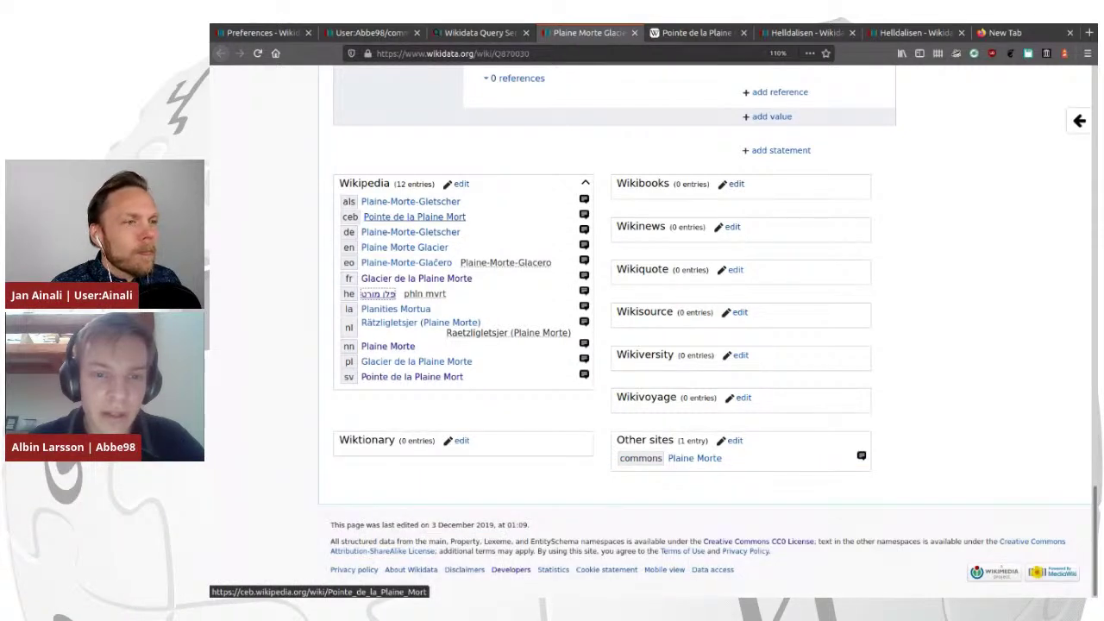
Examine the item's Cebuano, Swedish and Alemannic sitelinks and the identifiers listed above them.
{"action": "double_click", "coordinate": [350, 217]}
{"action": "double_click", "coordinate": [348, 377]}
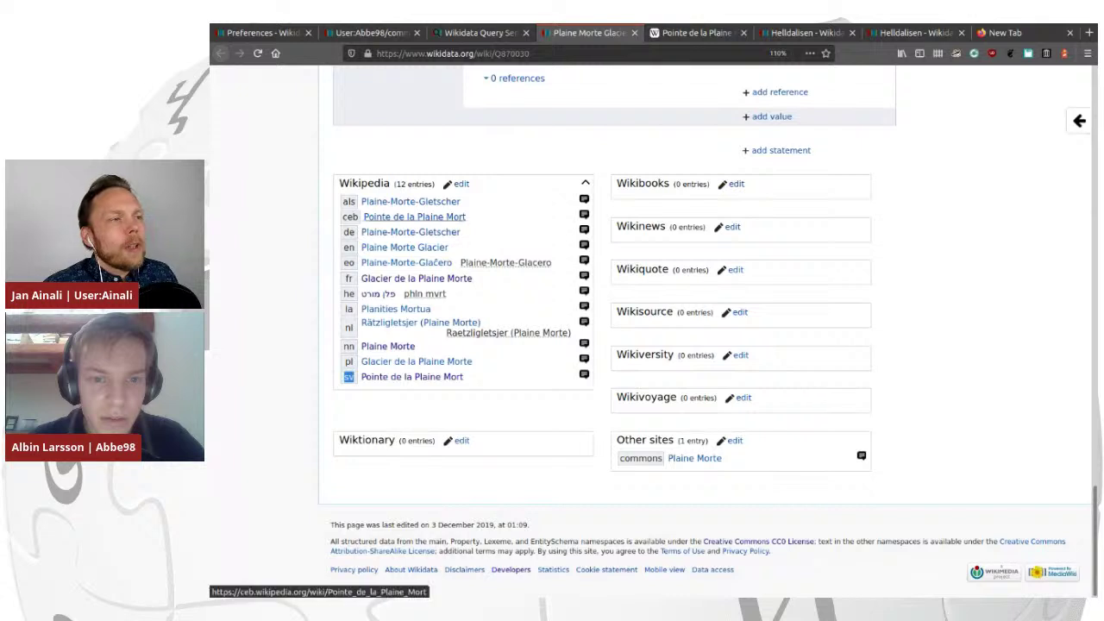
{"action": "left_click", "coordinate": [514, 233]}
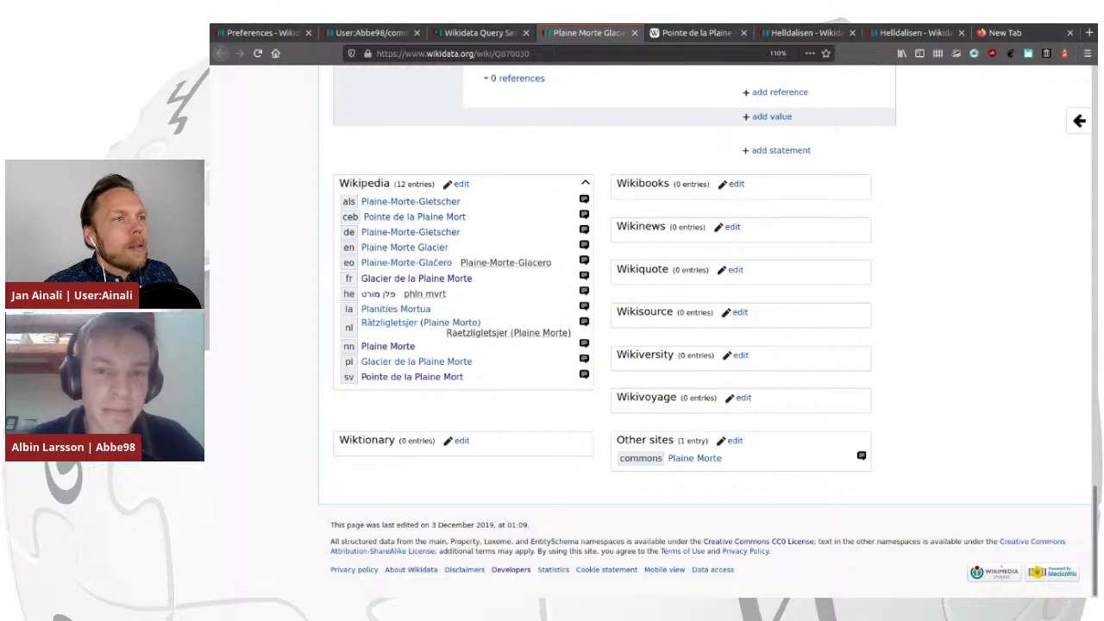
{"action": "scroll", "coordinate": [704, 332], "scroll_direction": "up", "scroll_amount": 3}
{"action": "scroll", "coordinate": [704, 332], "scroll_direction": "up", "scroll_amount": 1}
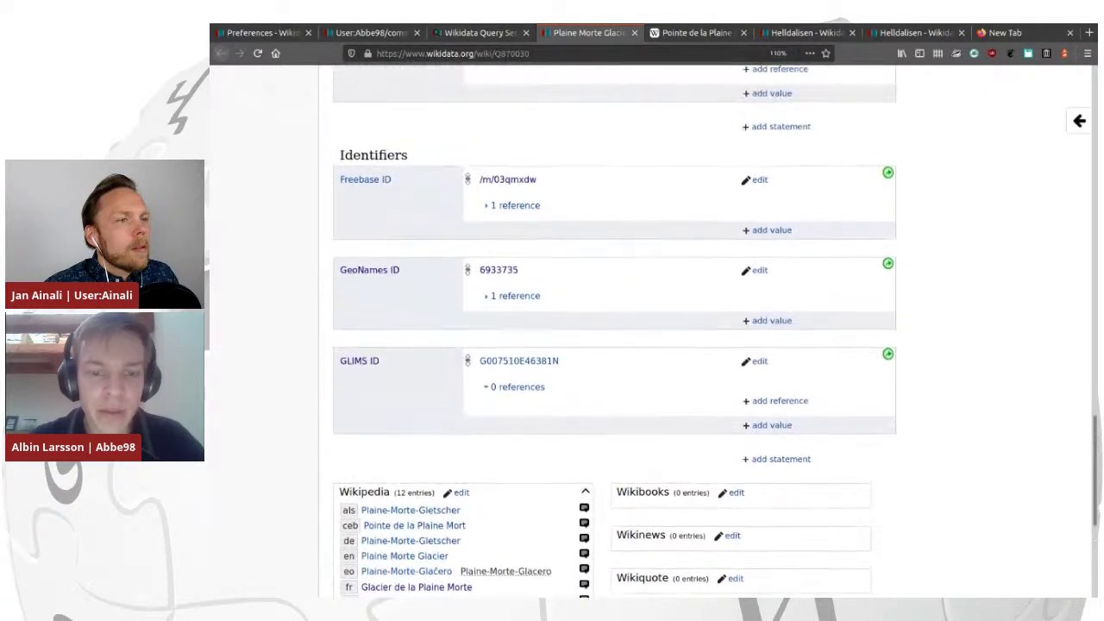
{"action": "scroll", "coordinate": [615, 331], "scroll_direction": "down", "scroll_amount": 5}
{"action": "double_click", "coordinate": [439, 201]}
{"action": "left_click_drag", "start_coordinate": [419, 202], "coordinate": [341, 202]}
{"action": "left_click", "coordinate": [338, 202]}
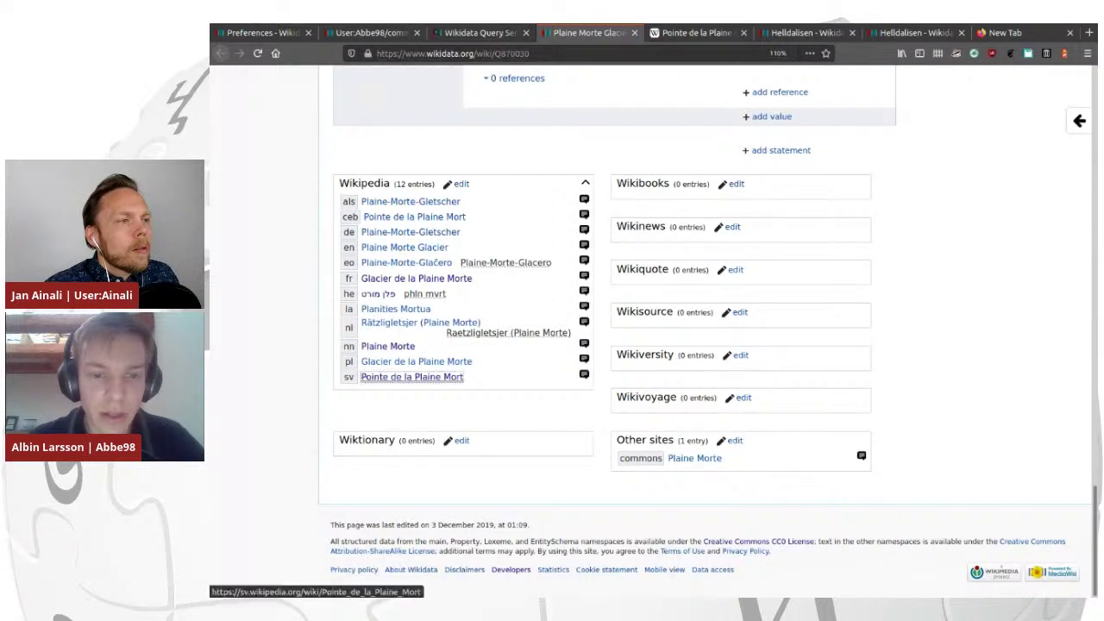
Copy "Plaine Mort" from the Swedish sitelink, close the Swedish article, and search Wikidata for the copied text.
{"action": "left_click_drag", "start_coordinate": [463, 377], "coordinate": [415, 376]}
{"action": "key", "text": "ctrl+c"}
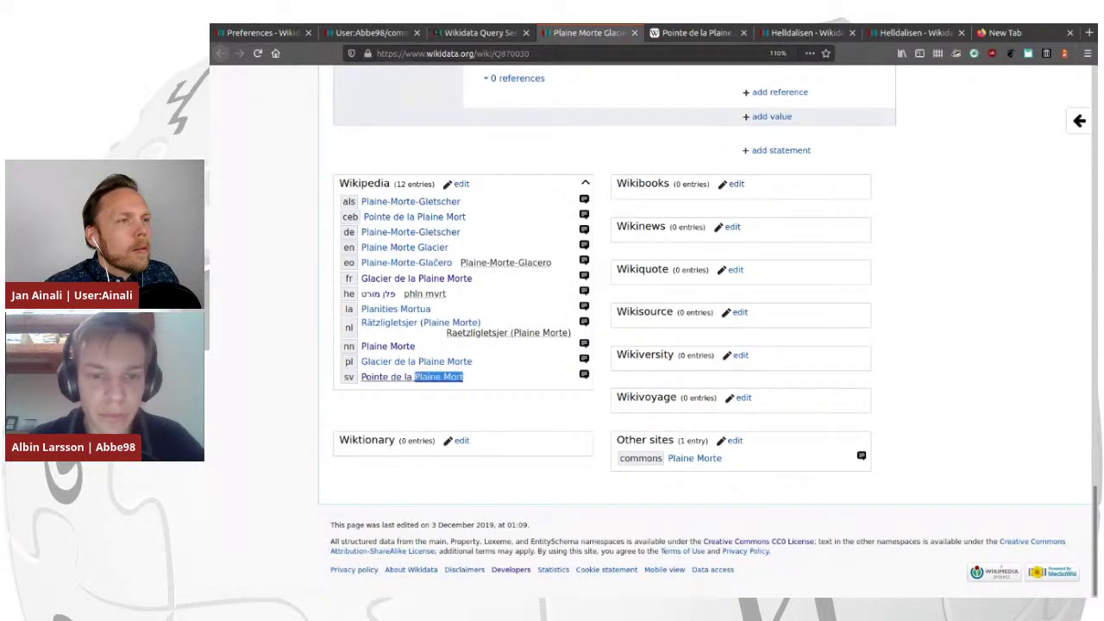
{"action": "scroll", "coordinate": [415, 377], "scroll_direction": "up", "scroll_amount": 20}
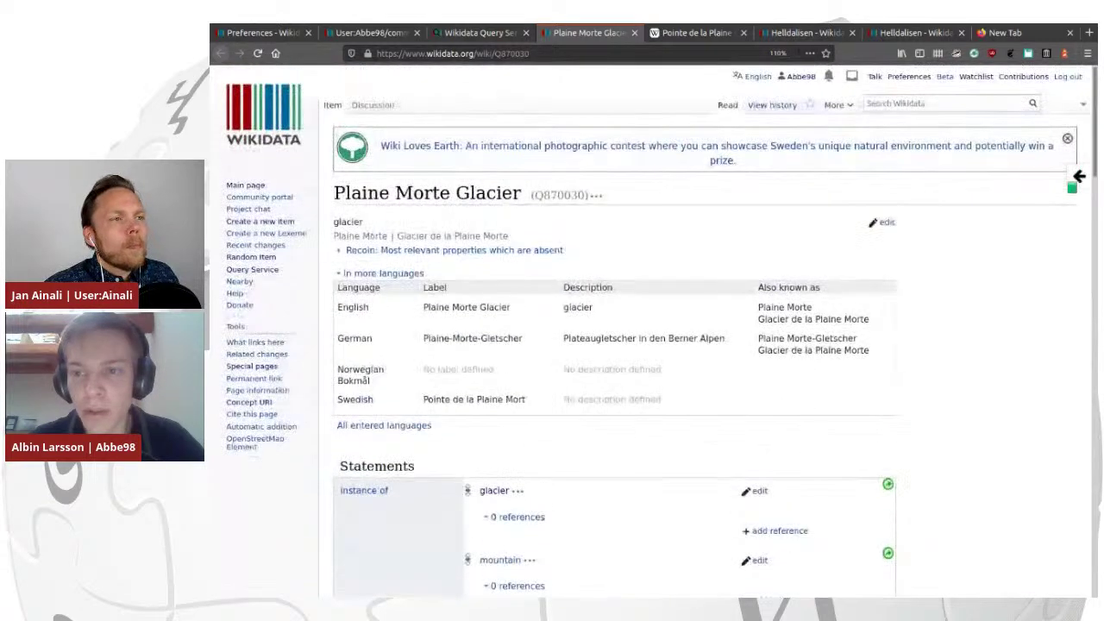
{"action": "key", "text": "ctrl+Tab"}
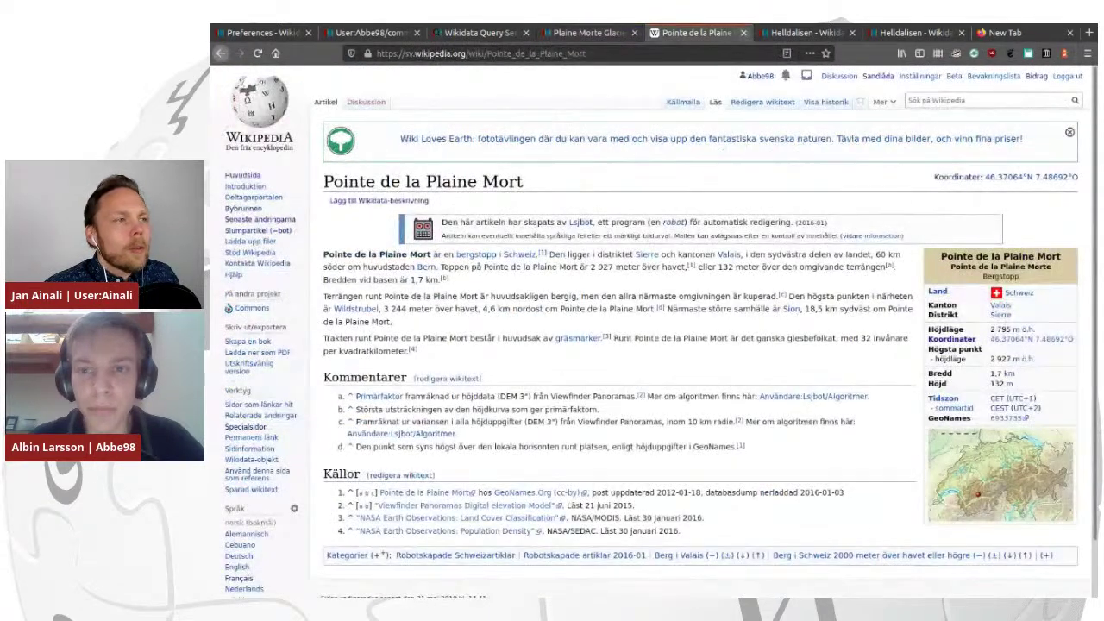
{"action": "key", "text": "ctrl+w"}
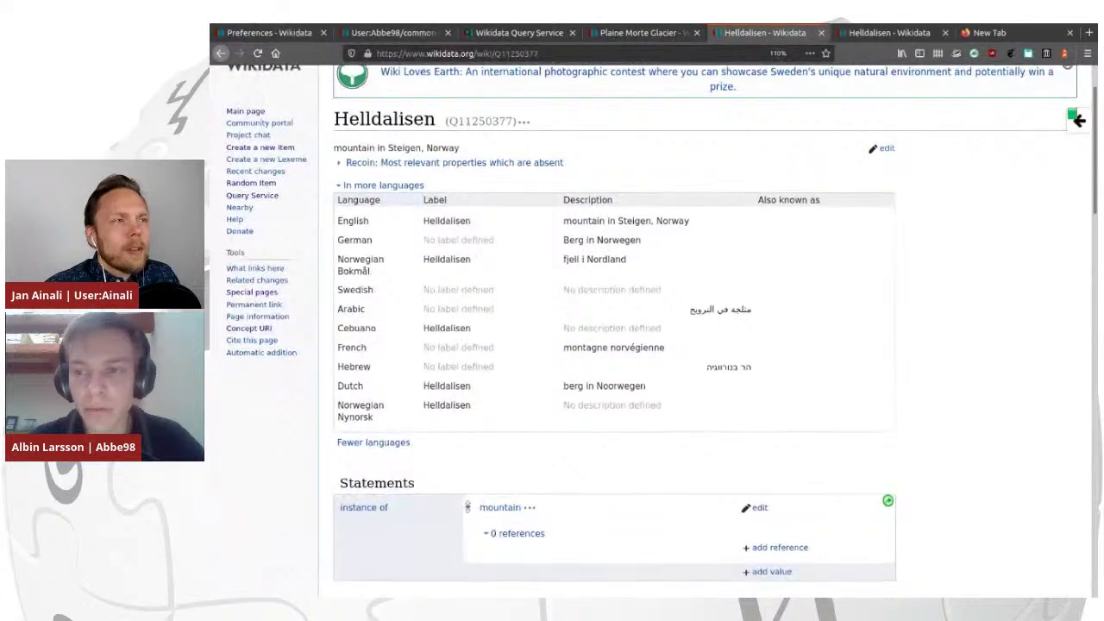
{"action": "scroll", "coordinate": [614, 345], "scroll_direction": "up", "scroll_amount": 2}
{"action": "left_click", "coordinate": [944, 104]}
{"action": "key", "text": "ctrl+v"}
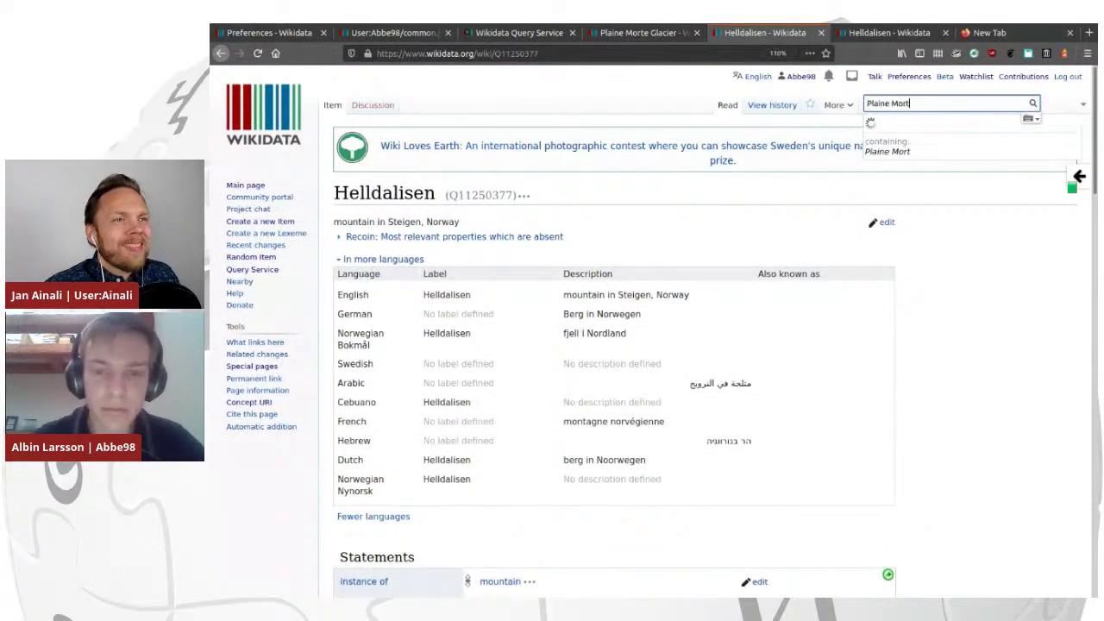
{"action": "key", "text": "Return"}
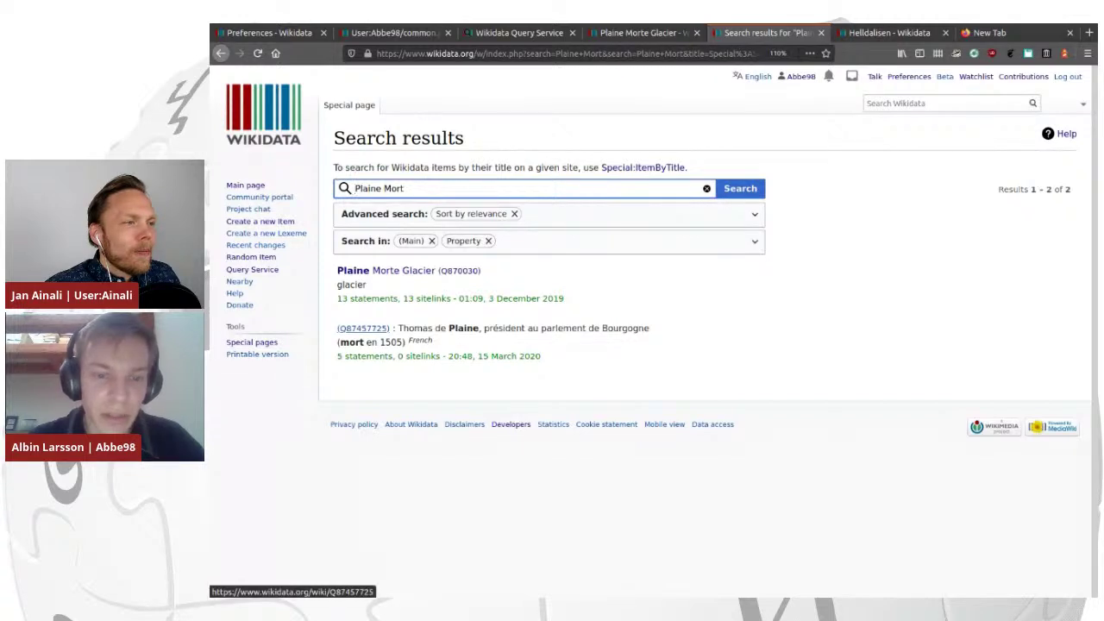
Open the unlabelled search result Q87457725, review its statements and identifiers, and go back to the search results.
{"action": "left_click", "coordinate": [362, 328]}
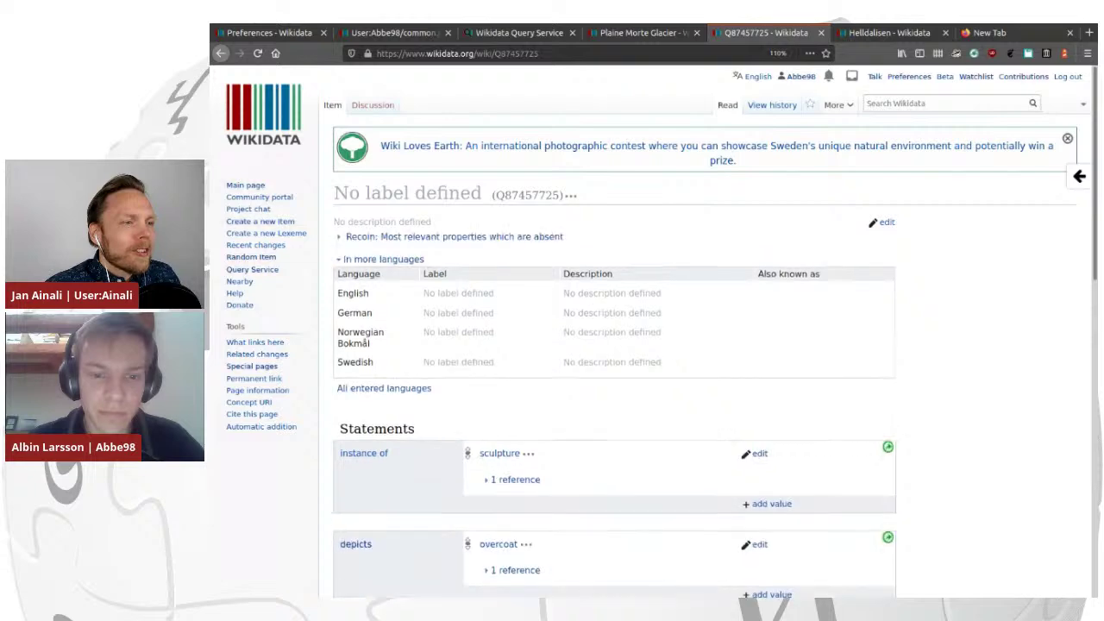
{"action": "scroll", "coordinate": [604, 345], "scroll_direction": "down", "scroll_amount": 3}
{"action": "scroll", "coordinate": [604, 344], "scroll_direction": "up", "scroll_amount": 1}
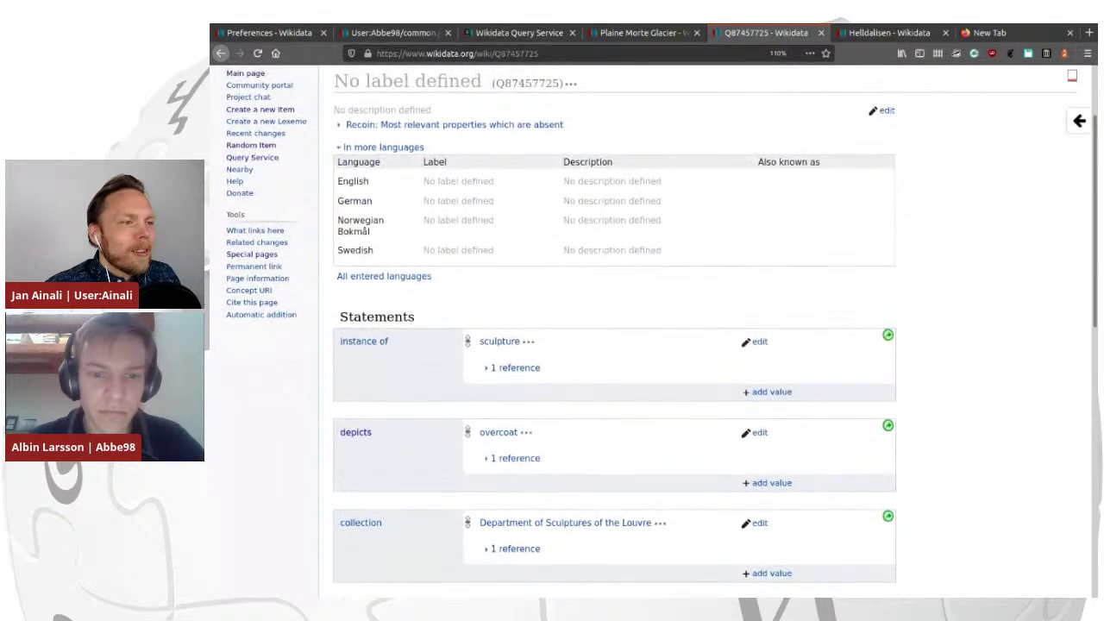
{"action": "scroll", "coordinate": [604, 345], "scroll_direction": "down", "scroll_amount": 2}
{"action": "scroll", "coordinate": [604, 345], "scroll_direction": "up", "scroll_amount": 5}
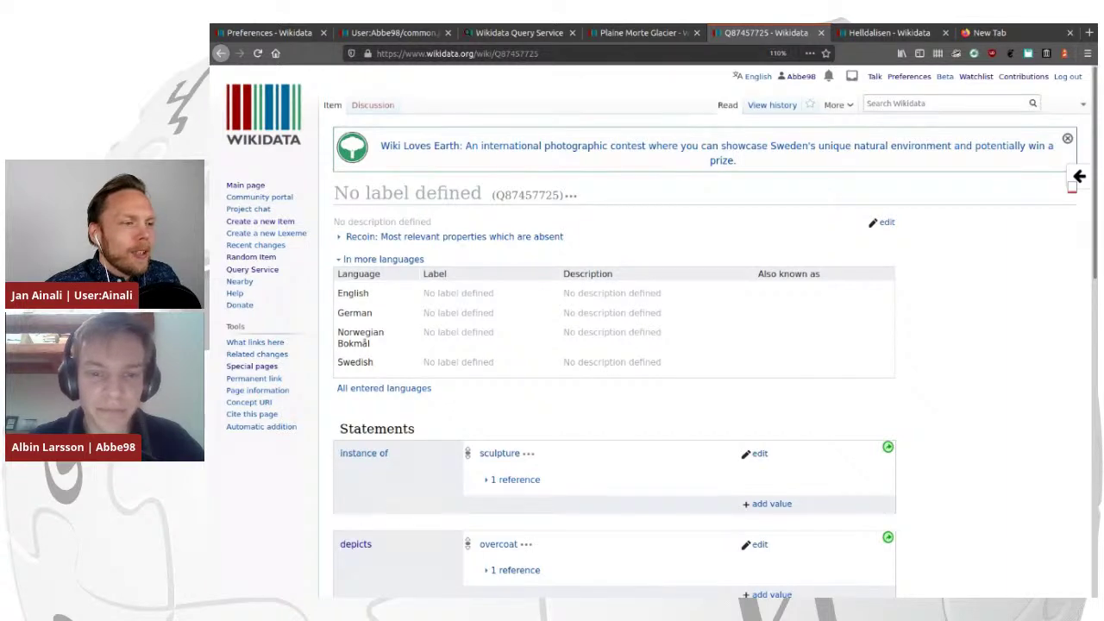
{"action": "scroll", "coordinate": [614, 345], "scroll_direction": "down", "scroll_amount": 12}
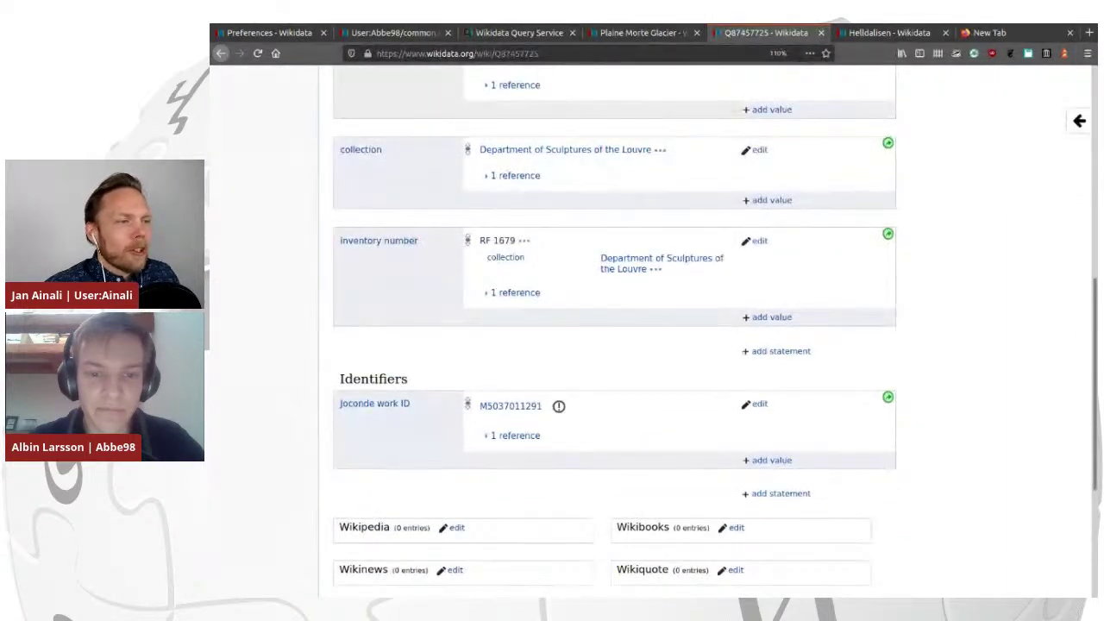
{"action": "scroll", "coordinate": [614, 345], "scroll_direction": "up", "scroll_amount": 12}
{"action": "key", "text": "alt+Left"}
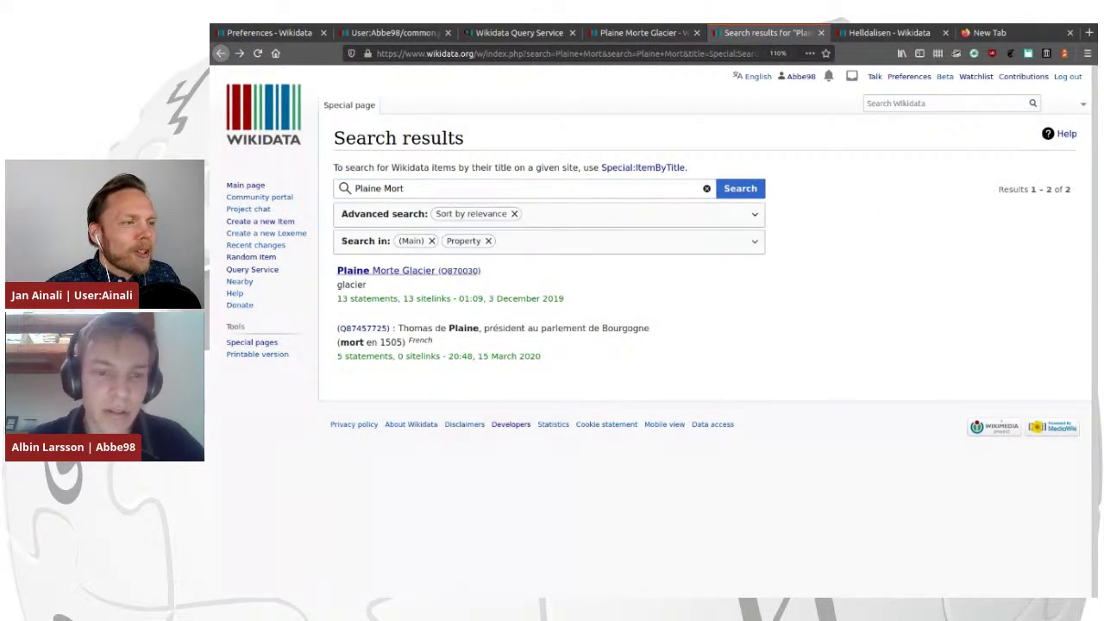
Search Wikidata for "Plaine Morte" and open Rätzligletscher (Plaine Morte) Glacier and Pointe de la Plaine Morte in separate tabs.
{"action": "left_click", "coordinate": [404, 188]}
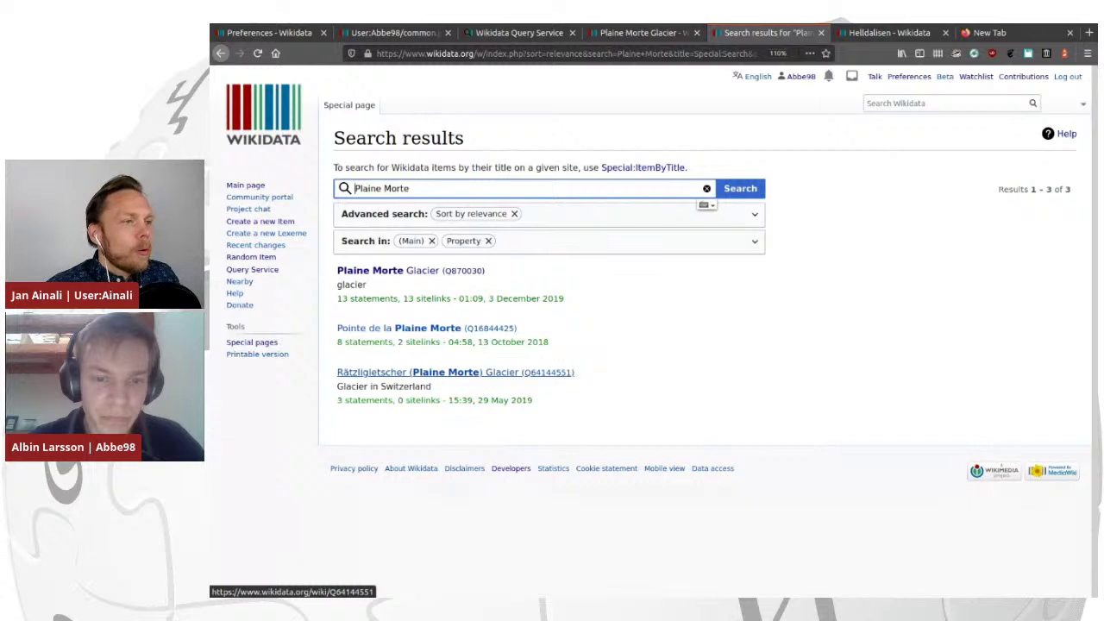
{"action": "left_click", "coordinate": [449, 372]}
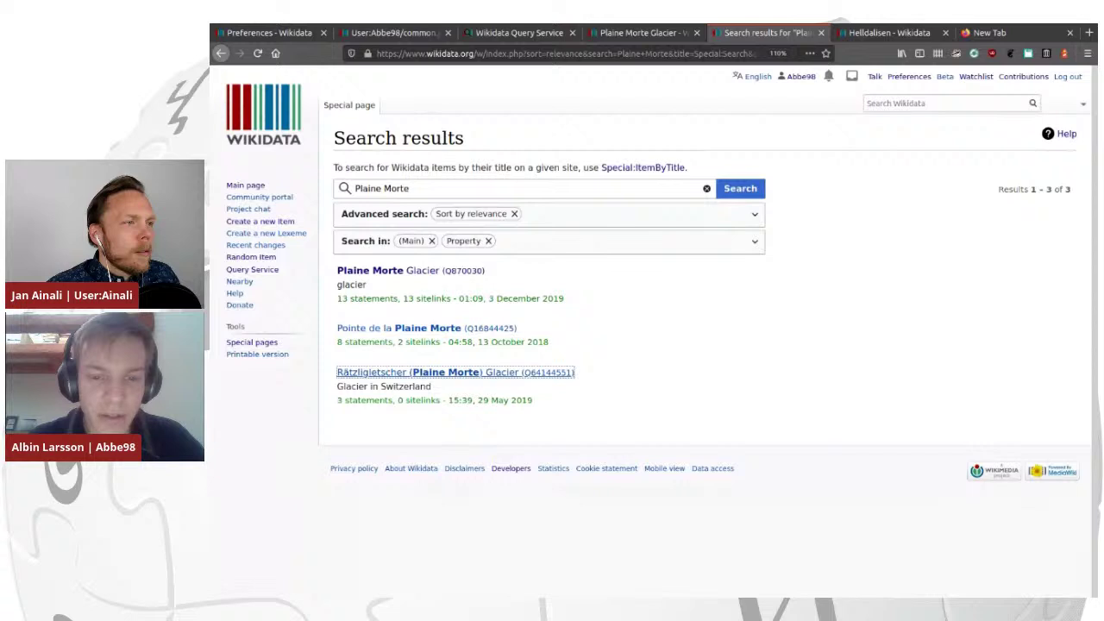
{"action": "middle_click", "coordinate": [448, 373]}
{"action": "left_click_drag", "start_coordinate": [576, 373], "coordinate": [336, 372]}
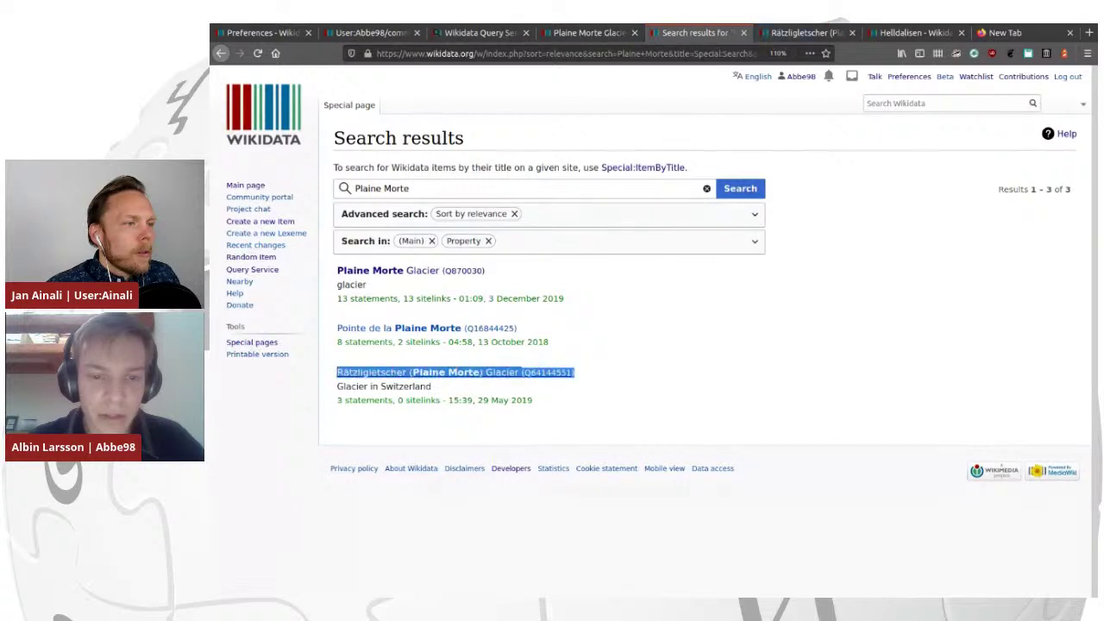
{"action": "left_click", "coordinate": [336, 372]}
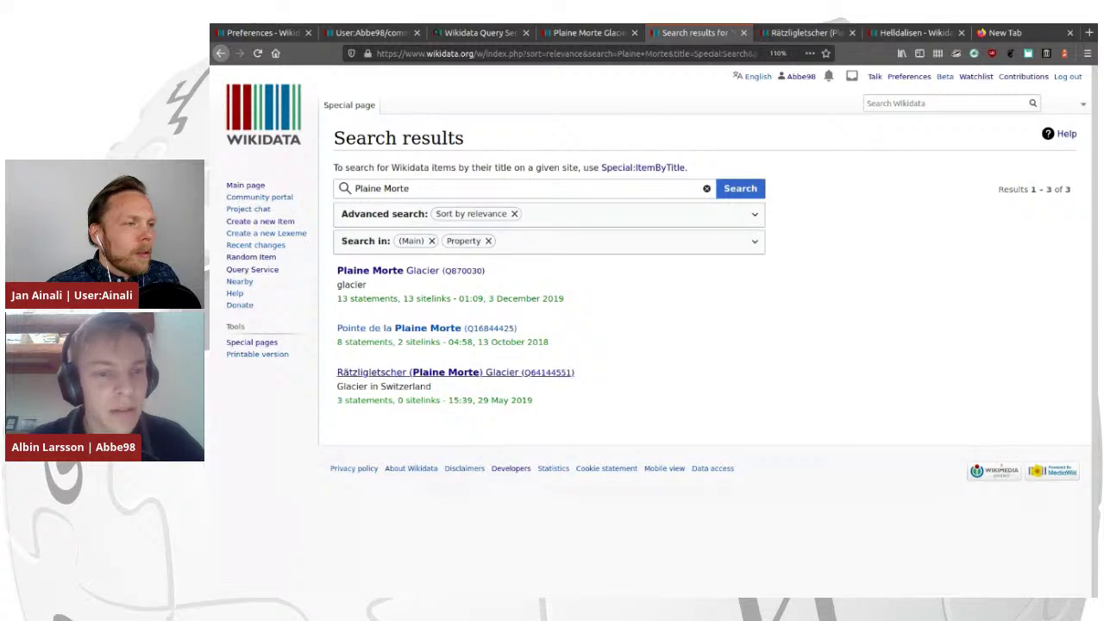
{"action": "middle_click", "coordinate": [426, 328]}
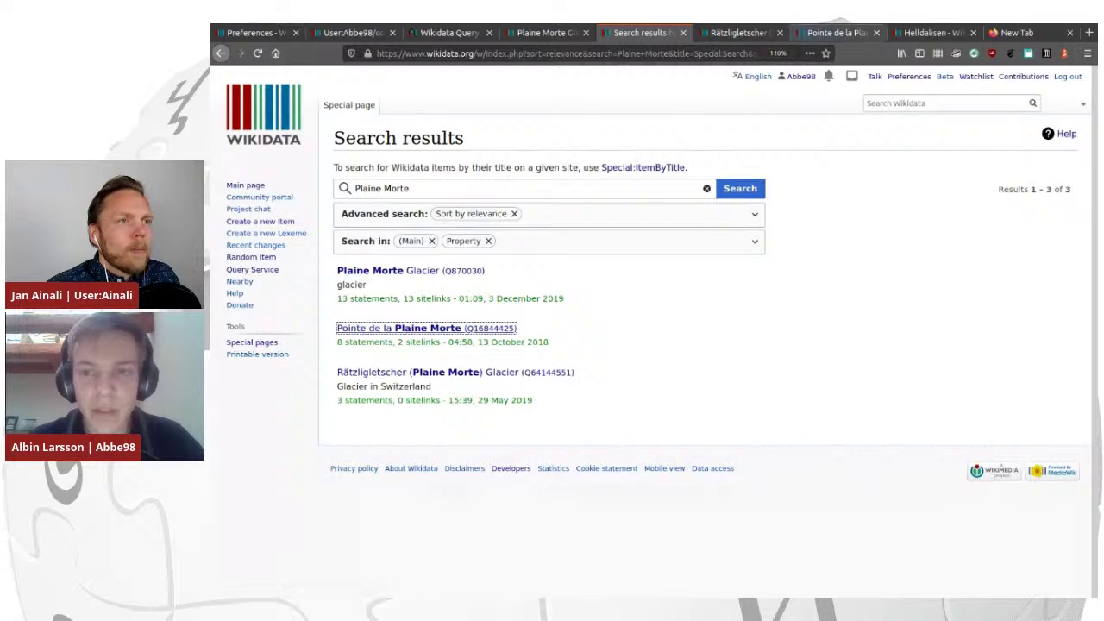
{"action": "left_click_drag", "start_coordinate": [604, 409], "coordinate": [595, 313]}
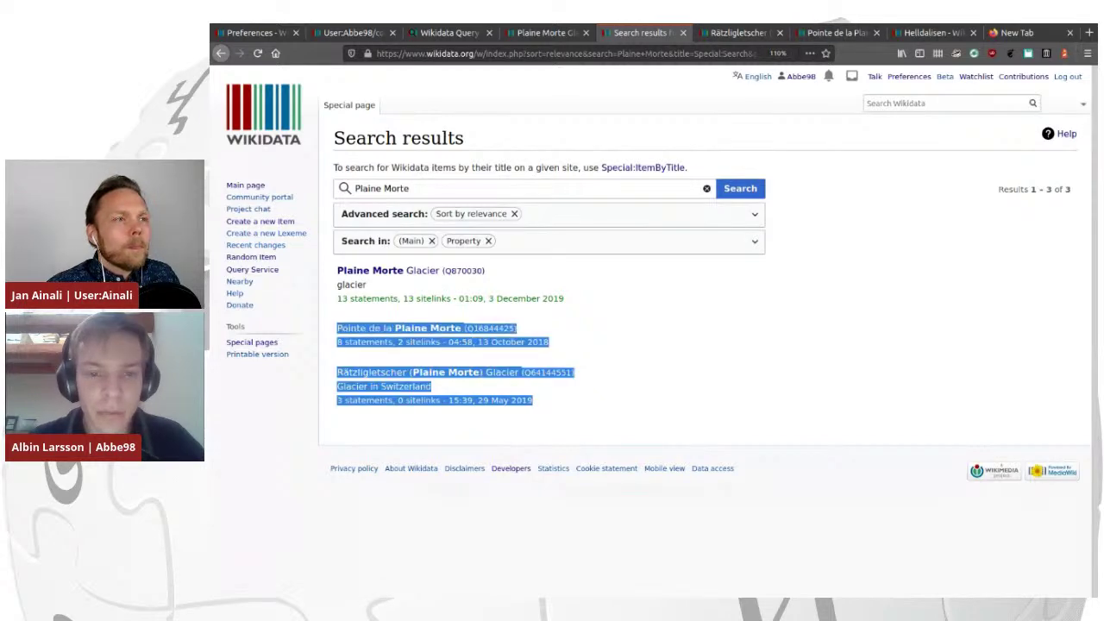
{"action": "left_click", "coordinate": [604, 319]}
Examine the Rätzligletscher (Plaine Morte) Glacier item's labels, statements and sitelinks, and zoom out its coordinate map.
{"action": "left_click", "coordinate": [739, 33]}
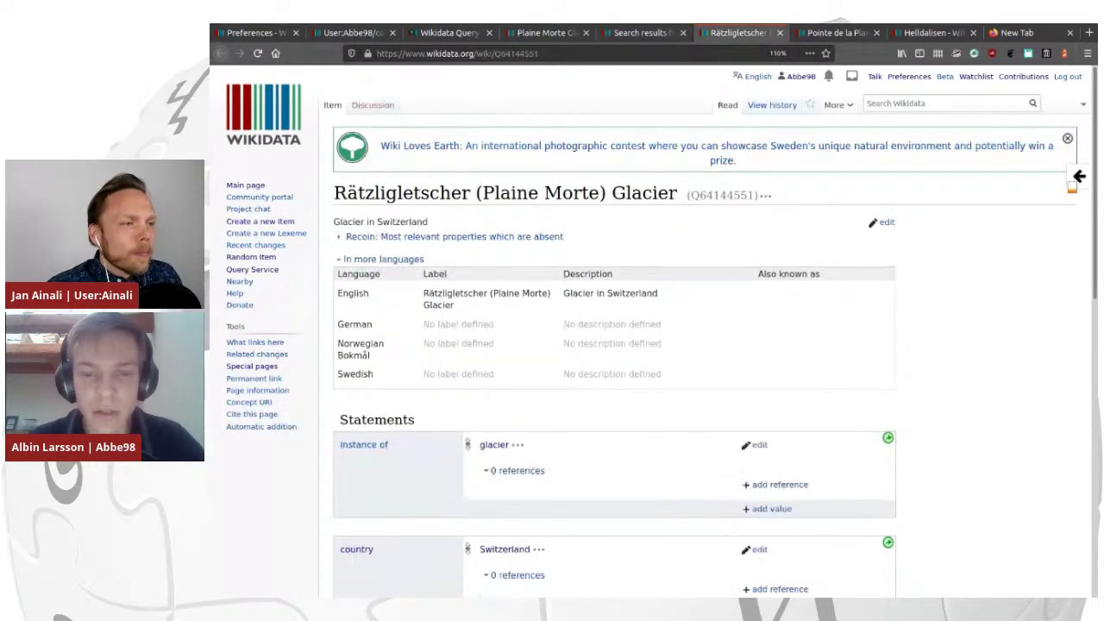
{"action": "scroll", "coordinate": [653, 345], "scroll_direction": "down", "scroll_amount": 5}
{"action": "scroll", "coordinate": [653, 345], "scroll_direction": "up", "scroll_amount": 5}
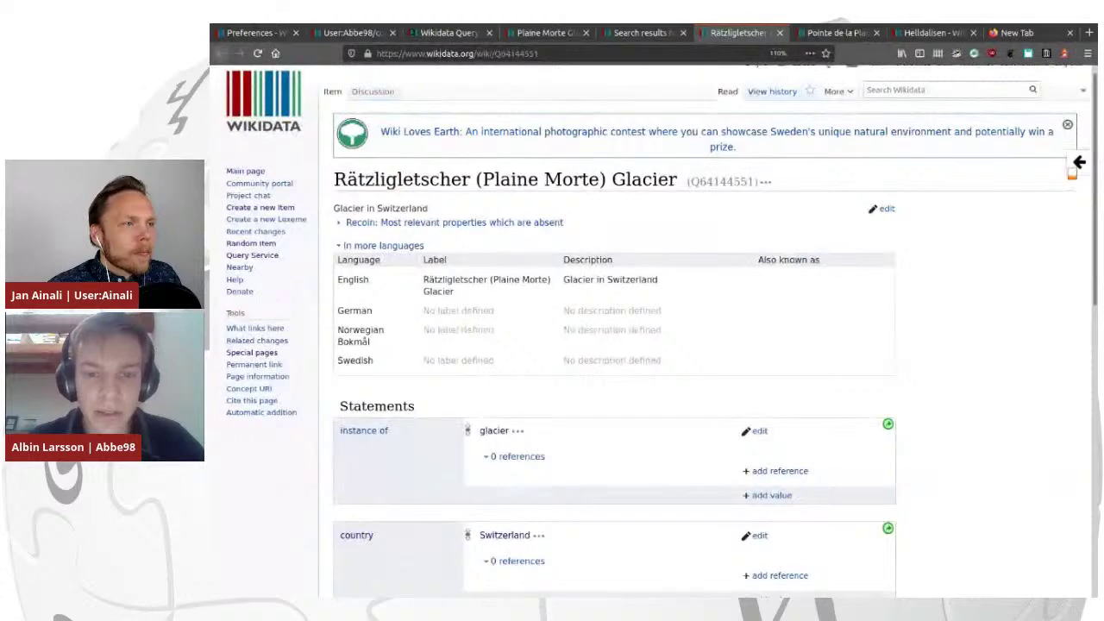
{"action": "left_click_drag", "start_coordinate": [423, 279], "coordinate": [420, 309]}
{"action": "left_click", "coordinate": [420, 309]}
{"action": "scroll", "coordinate": [653, 345], "scroll_direction": "down", "scroll_amount": 10}
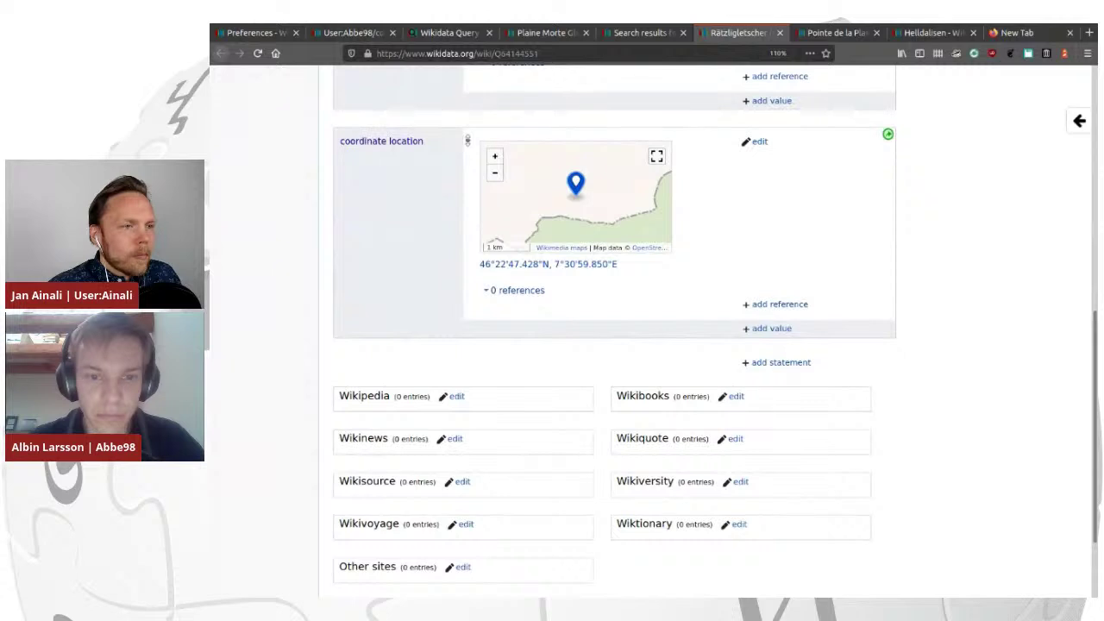
{"action": "scroll", "coordinate": [613, 328], "scroll_direction": "up", "scroll_amount": 4}
{"action": "scroll", "coordinate": [575, 404], "scroll_direction": "down", "scroll_amount": 5}
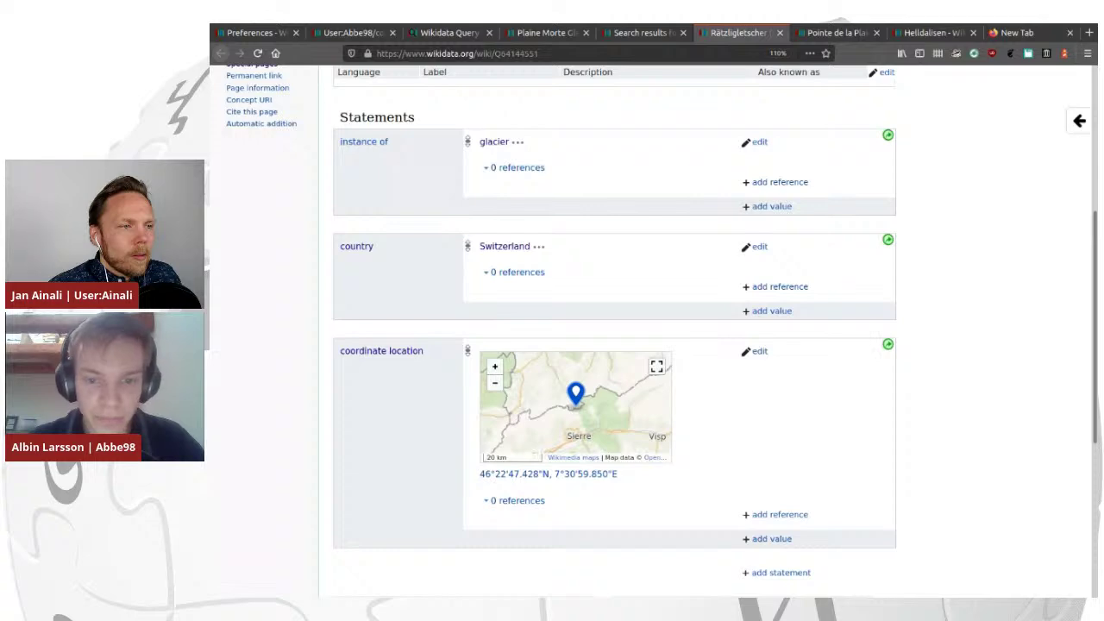
{"action": "left_click", "coordinate": [494, 382]}
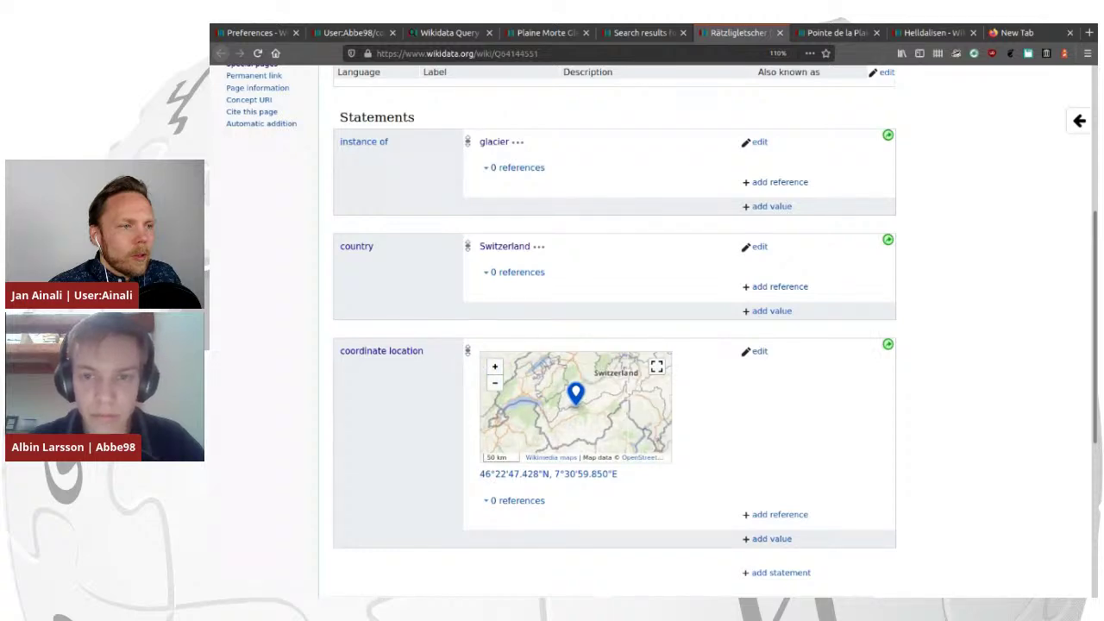
Place the Plaine Morte Glacier tab beside the Rätzligletscher tab, review its location statements and zoom out its coordinate map.
{"action": "left_click", "coordinate": [643, 33]}
{"action": "left_click_drag", "start_coordinate": [548, 33], "coordinate": [604, 33]}
{"action": "scroll", "coordinate": [612, 328], "scroll_direction": "down", "scroll_amount": 5}
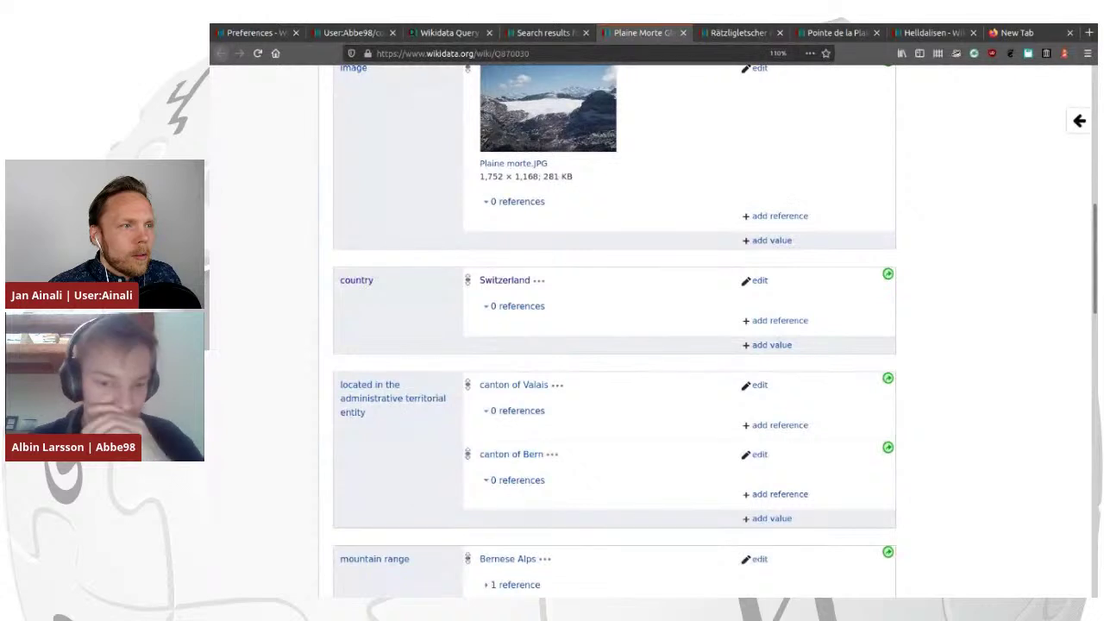
{"action": "scroll", "coordinate": [612, 331], "scroll_direction": "down", "scroll_amount": 3}
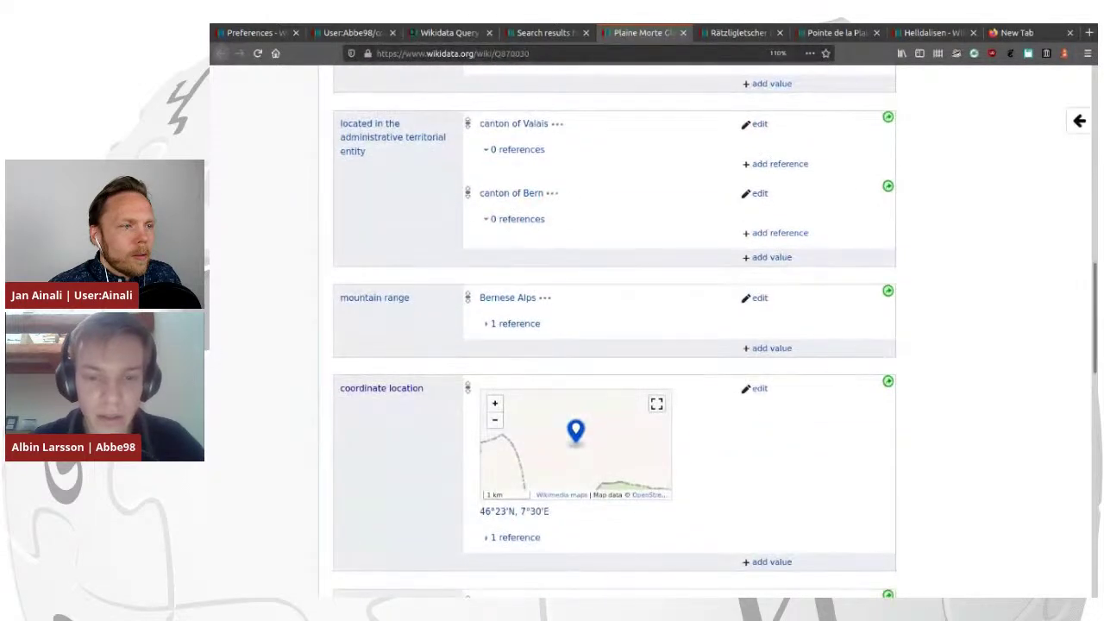
{"action": "left_click", "coordinate": [495, 420]}
{"action": "left_click", "coordinate": [495, 420]}
{"action": "left_click", "coordinate": [495, 419]}
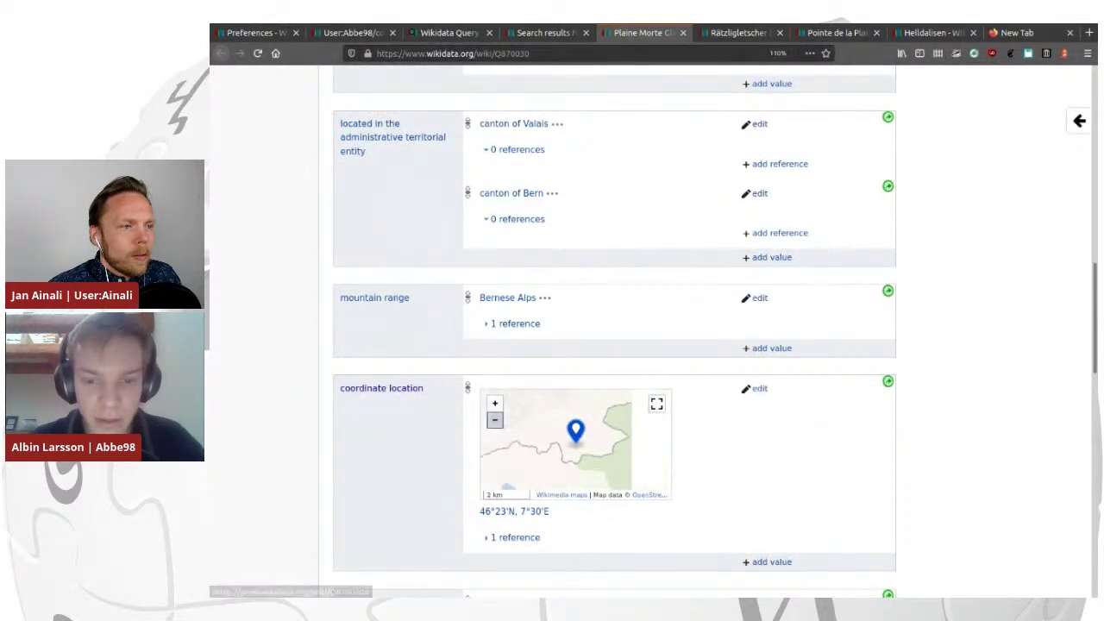
{"action": "scroll", "coordinate": [612, 331], "scroll_direction": "up", "scroll_amount": 3}
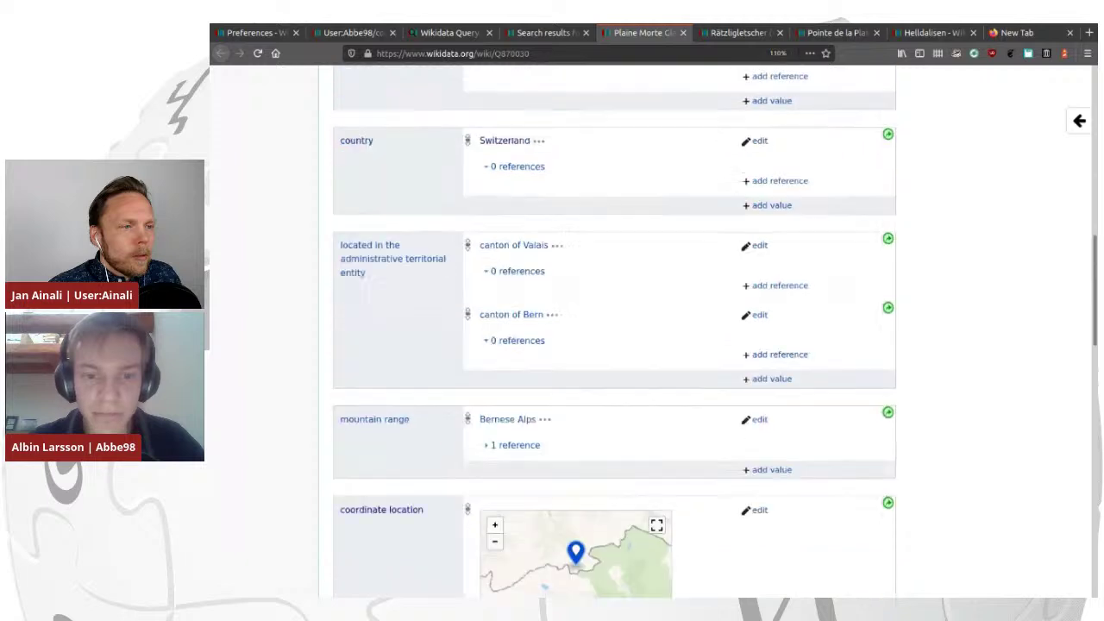
Recheck the Rätzligletscher (Plaine Morte) Glacier item's labels, statements, coordinates and sitelinks for comparison with Plaine Morte Glacier.
{"action": "key", "text": "ctrl+Tab"}
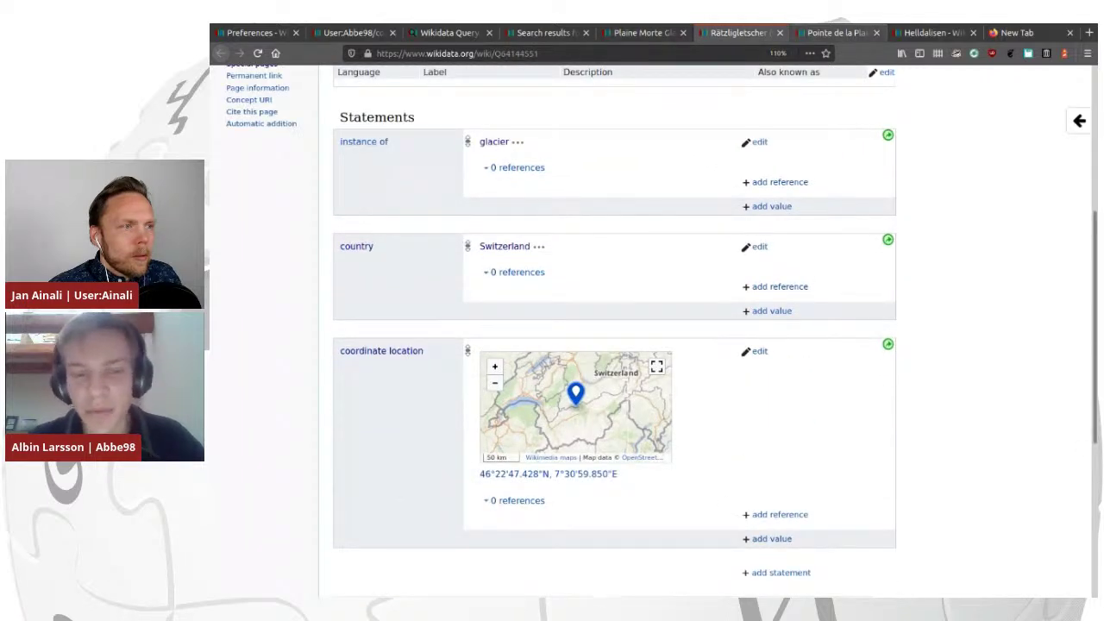
{"action": "scroll", "coordinate": [612, 332], "scroll_direction": "down", "scroll_amount": 4}
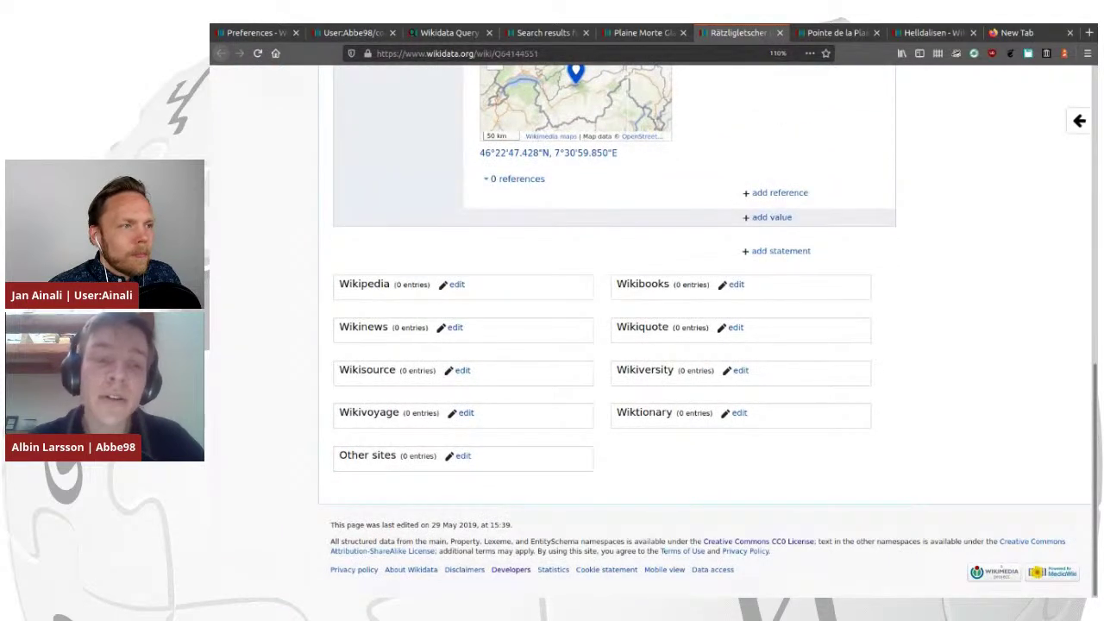
{"action": "key", "text": "Home"}
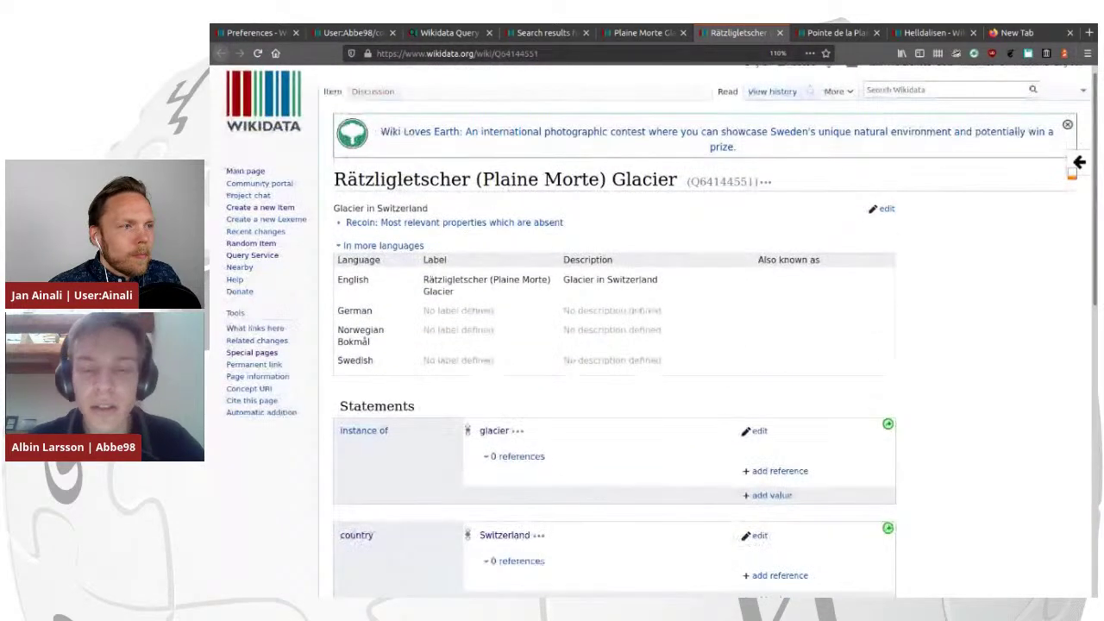
{"action": "scroll", "coordinate": [613, 331], "scroll_direction": "down", "scroll_amount": 3}
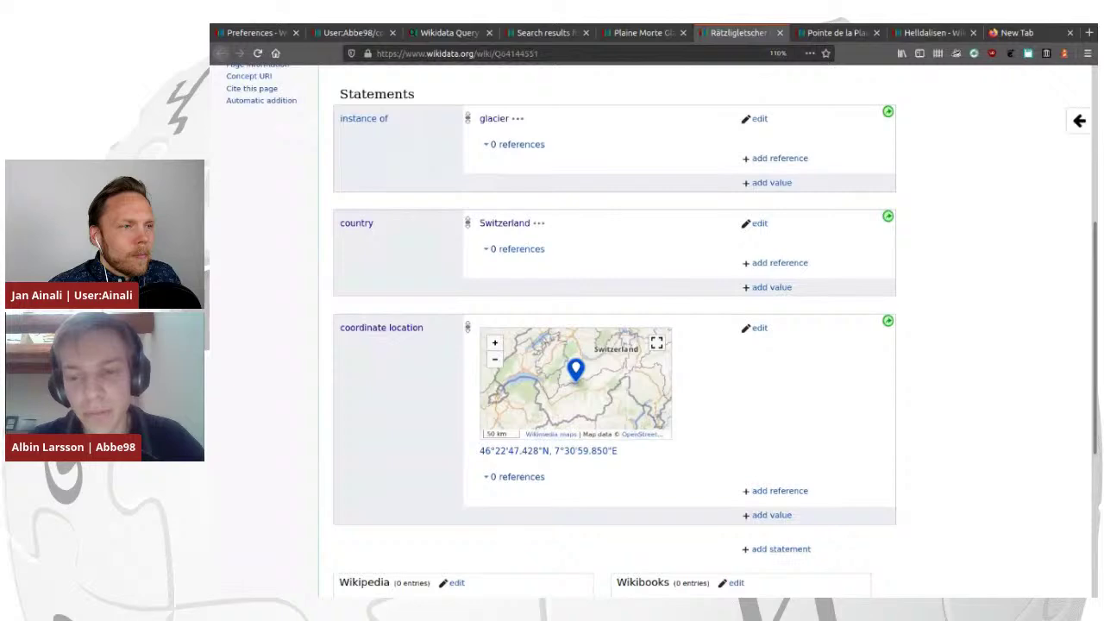
{"action": "scroll", "coordinate": [613, 331], "scroll_direction": "up", "scroll_amount": 3}
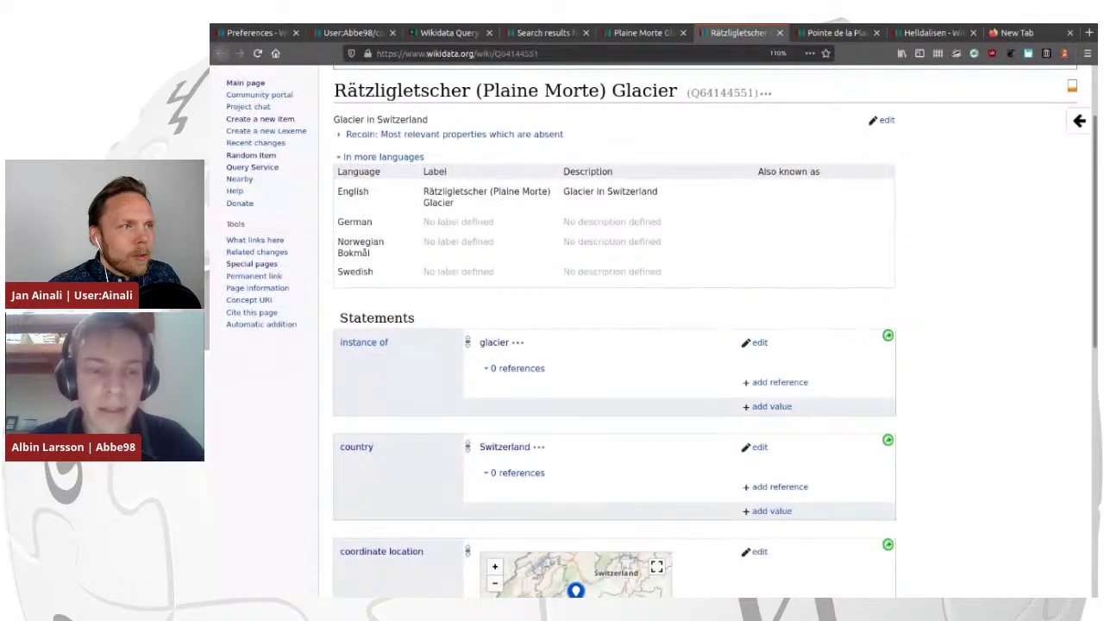
{"action": "scroll", "coordinate": [612, 331], "scroll_direction": "down", "scroll_amount": 5}
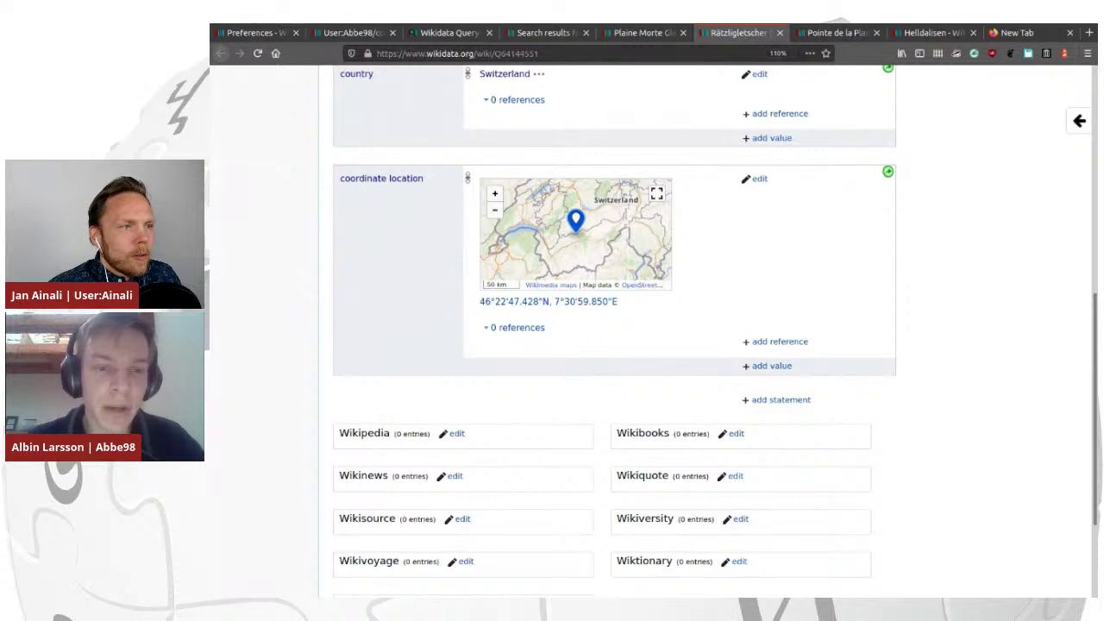
{"action": "scroll", "coordinate": [612, 331], "scroll_direction": "up", "scroll_amount": 4}
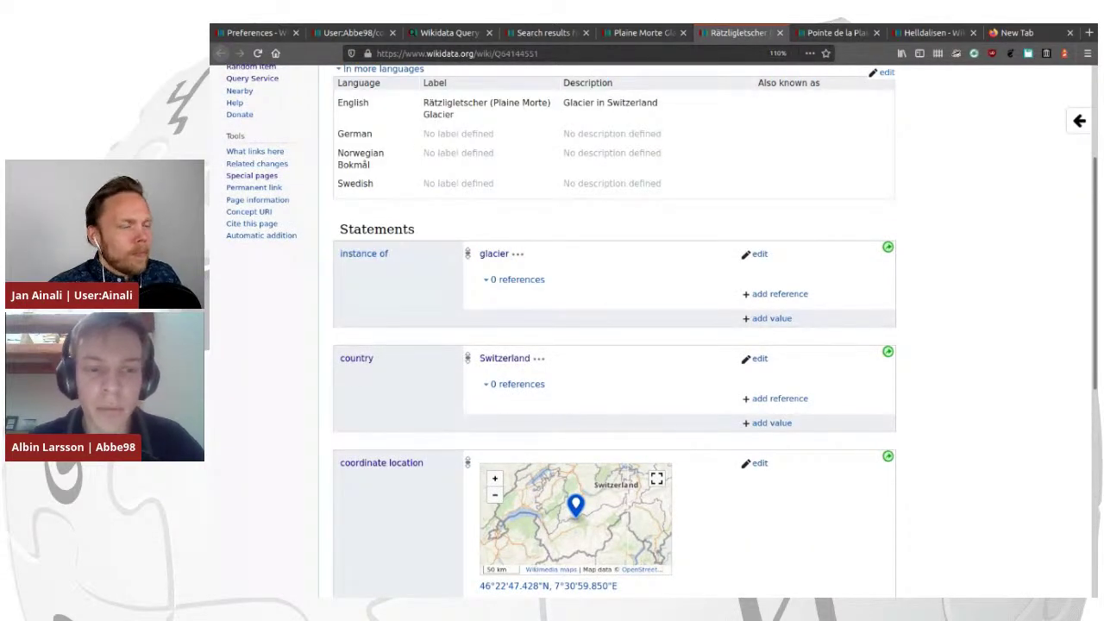
{"action": "scroll", "coordinate": [613, 331], "scroll_direction": "down", "scroll_amount": 3}
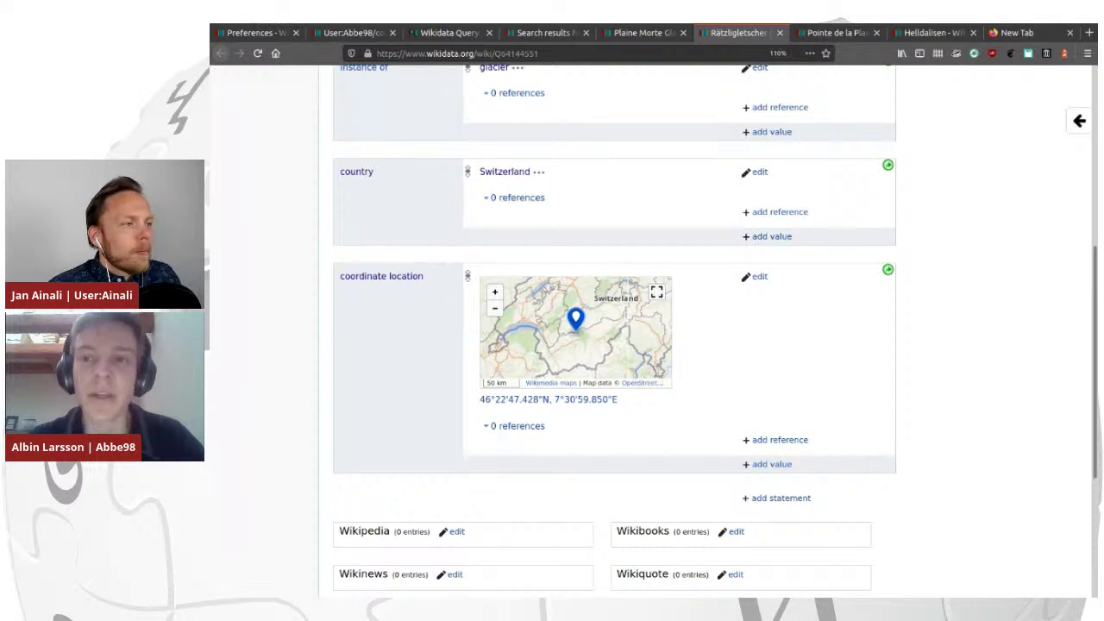
Examine the Pointe de la Plaine Morte item's instance of value, image, location, coordinate map, elevation and sitelinks.
{"action": "key", "text": "ctrl+Tab"}
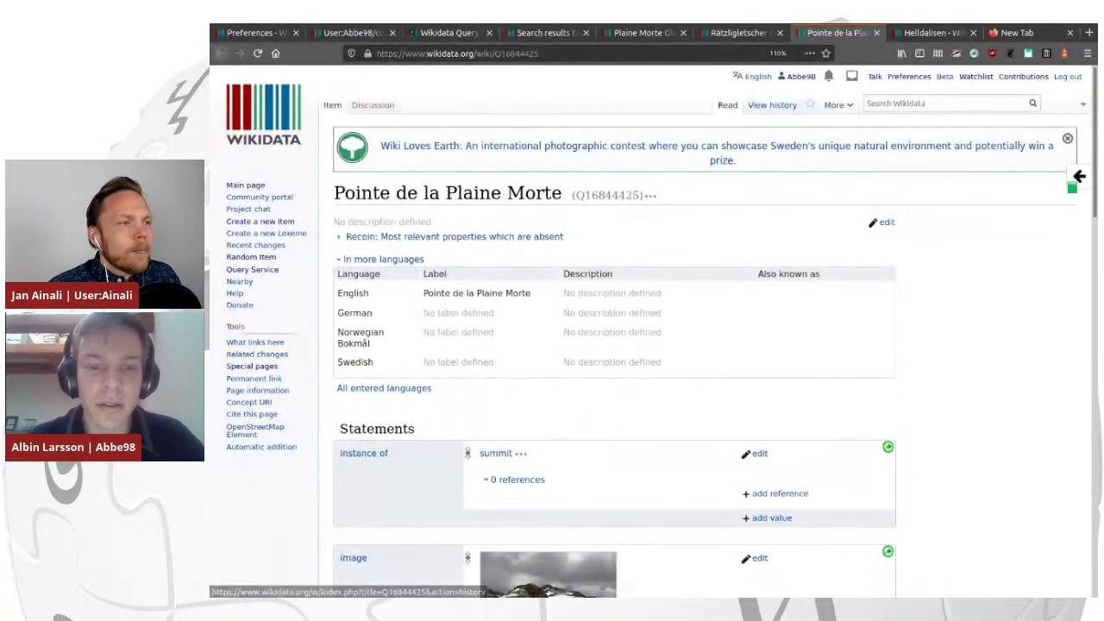
{"action": "scroll", "coordinate": [614, 345], "scroll_direction": "down", "scroll_amount": 5}
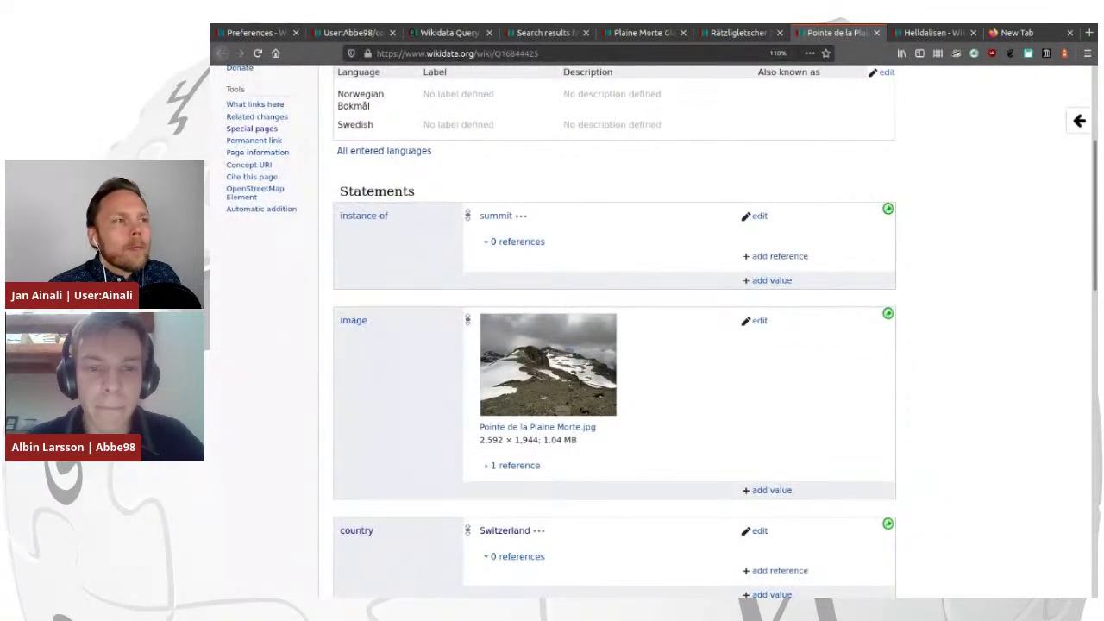
{"action": "scroll", "coordinate": [614, 345], "scroll_direction": "up", "scroll_amount": 4}
{"action": "left_click_drag", "start_coordinate": [340, 402], "coordinate": [513, 402]}
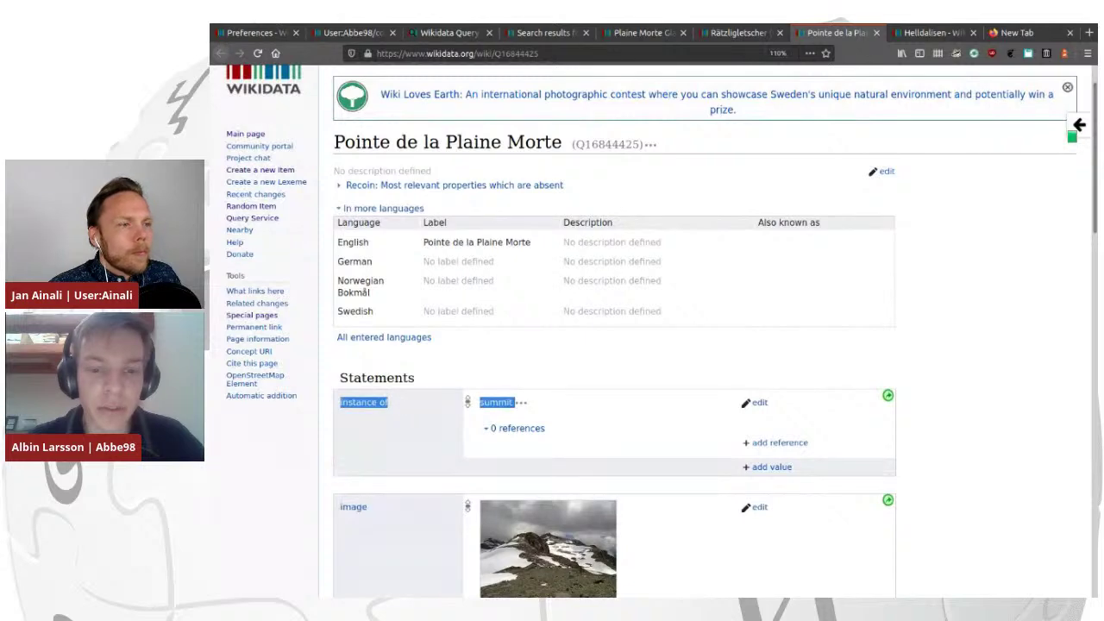
{"action": "scroll", "coordinate": [614, 345], "scroll_direction": "down", "scroll_amount": 10}
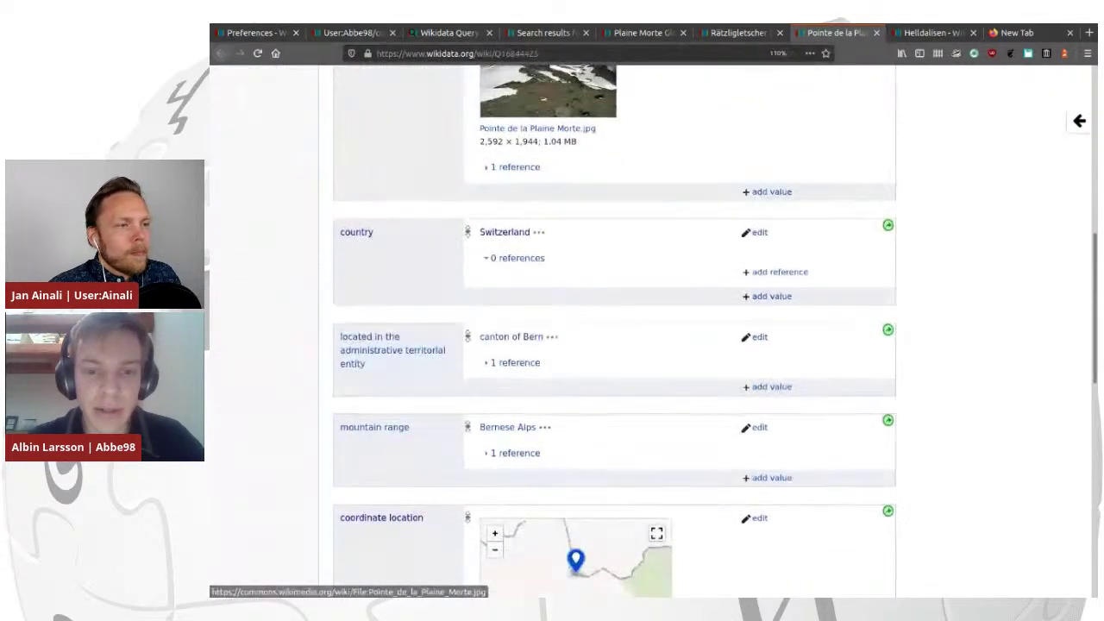
{"action": "scroll", "coordinate": [614, 345], "scroll_direction": "down", "scroll_amount": 4}
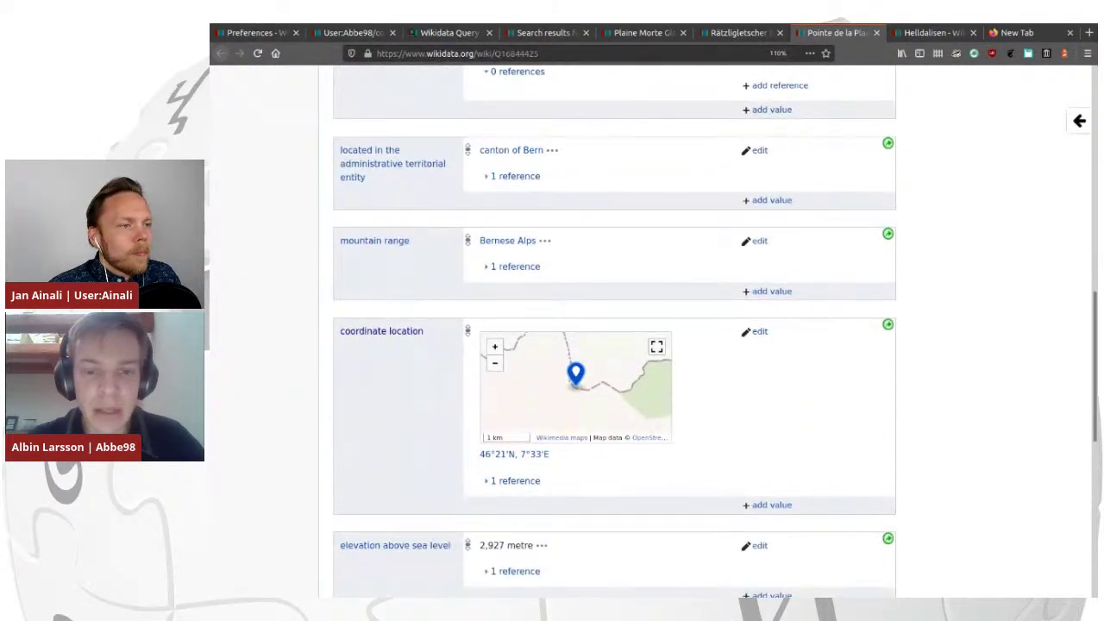
{"action": "scroll", "coordinate": [614, 345], "scroll_direction": "down", "scroll_amount": 7}
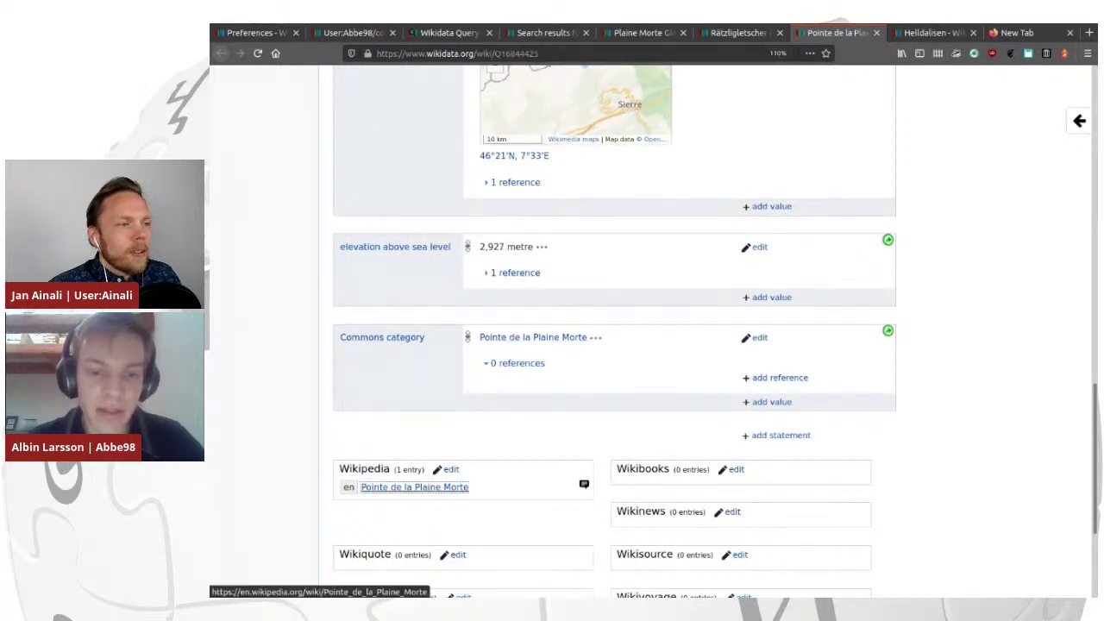
Open the English Wikipedia article on Pointe de la Plaine Morte in a separate tab and read how it describes the mountain and glacier.
{"action": "middle_click", "coordinate": [414, 488]}
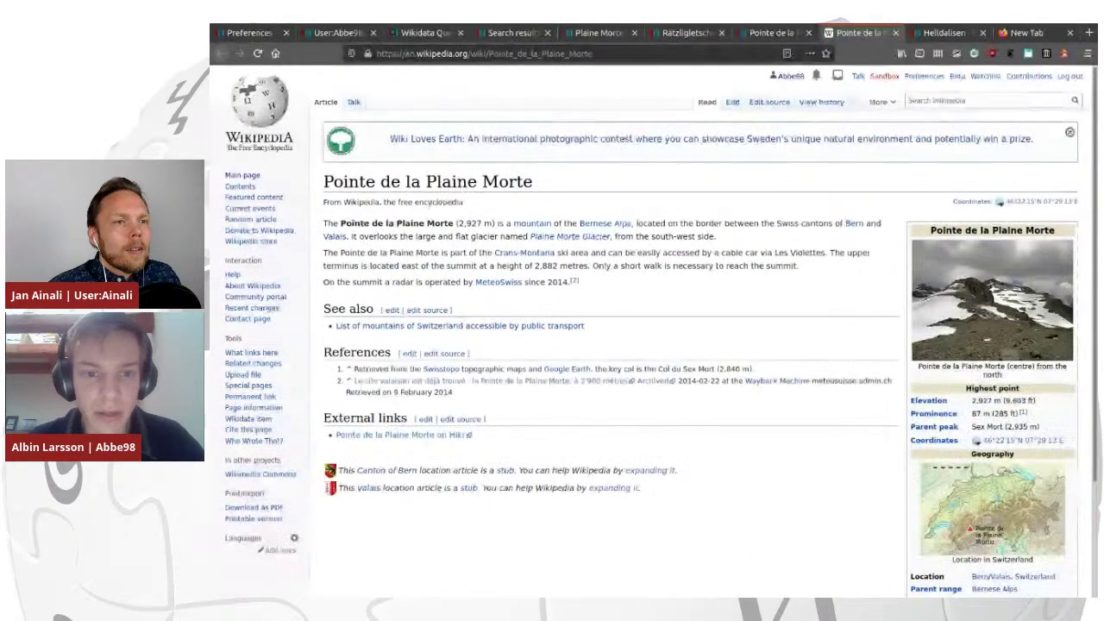
{"action": "left_click_drag", "start_coordinate": [323, 223], "coordinate": [716, 237]}
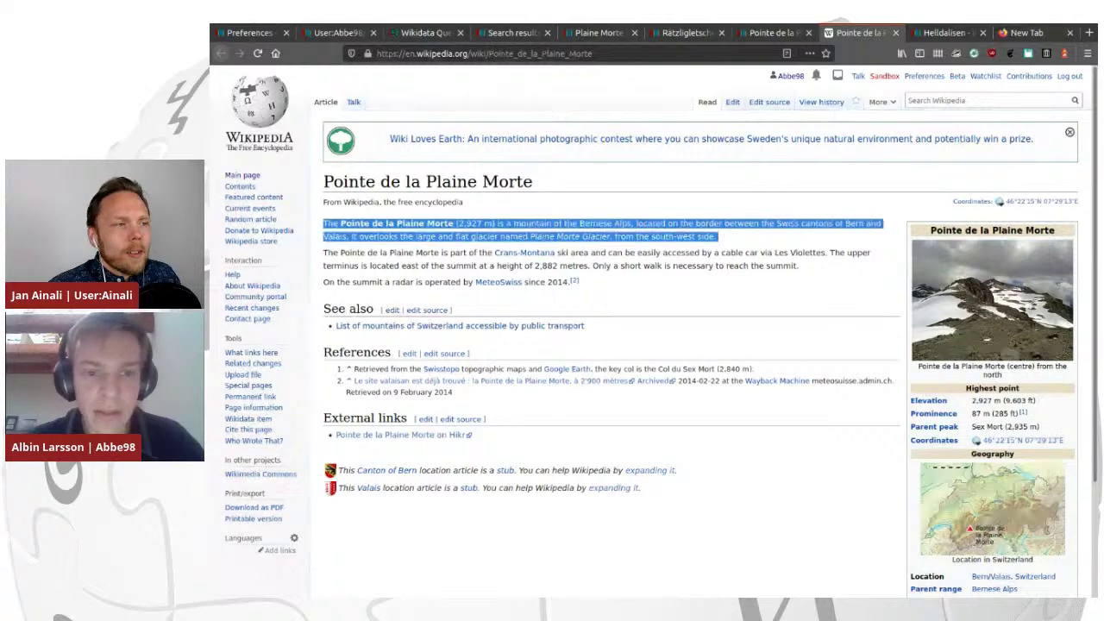
{"action": "left_click", "coordinate": [716, 236]}
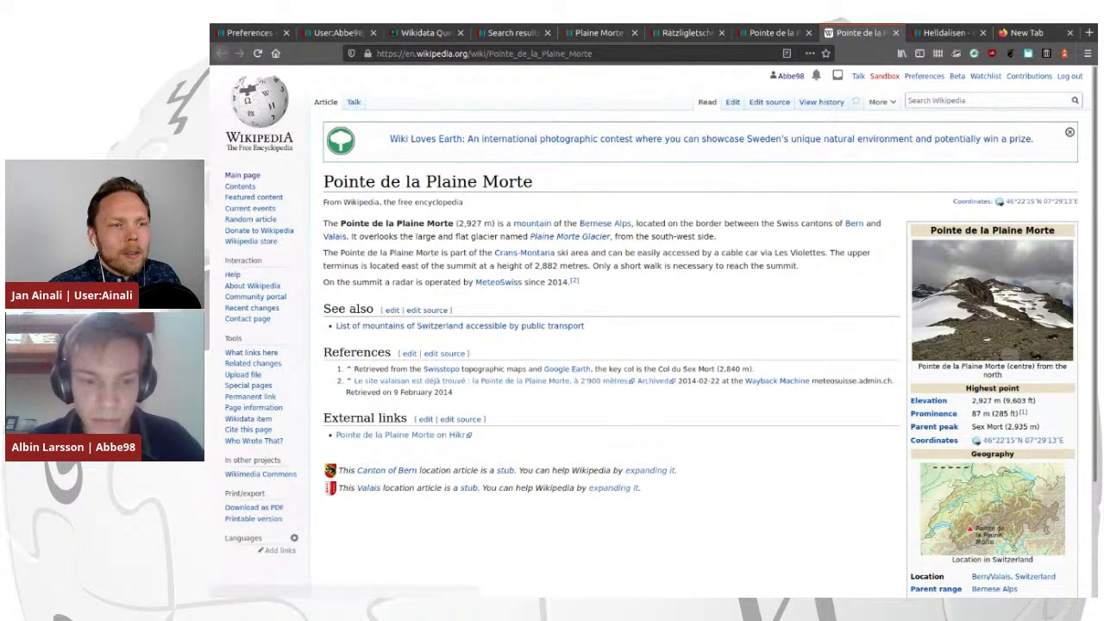
{"action": "scroll", "coordinate": [387, 373], "scroll_direction": "down", "scroll_amount": 2}
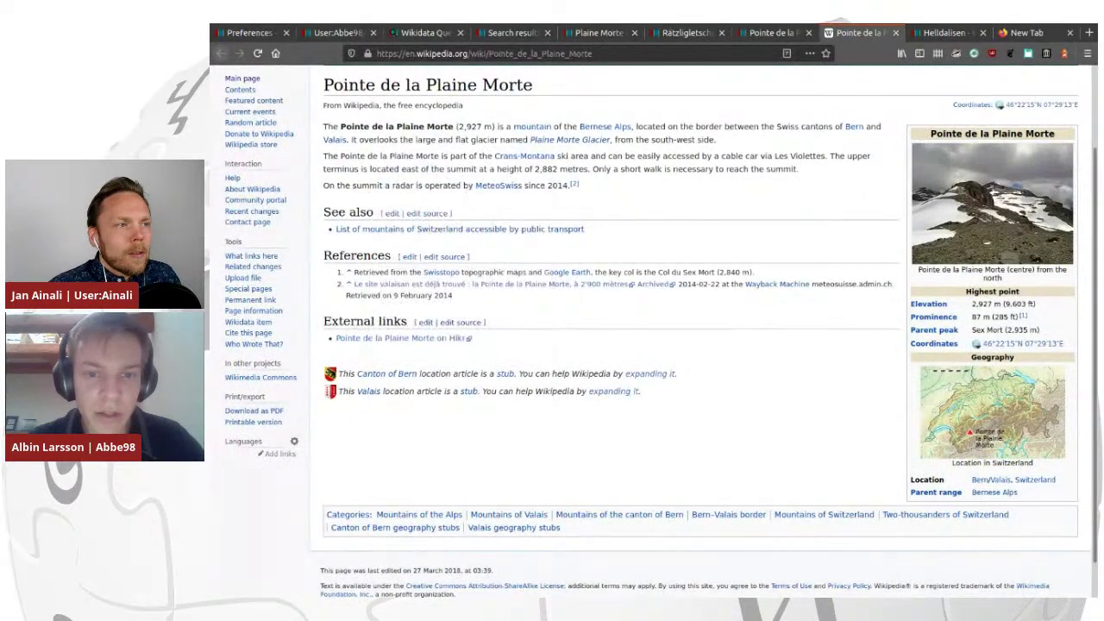
{"action": "scroll", "coordinate": [660, 340], "scroll_direction": "up", "scroll_amount": 2}
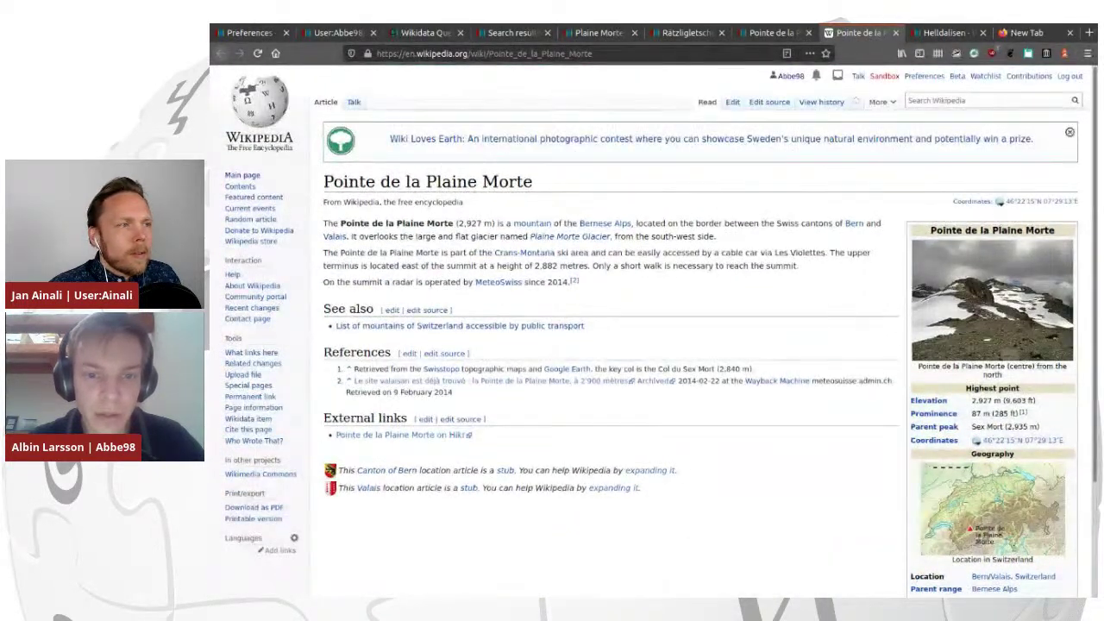
{"action": "left_click_drag", "start_coordinate": [389, 254], "coordinate": [458, 237]}
{"action": "left_click", "coordinate": [458, 238]}
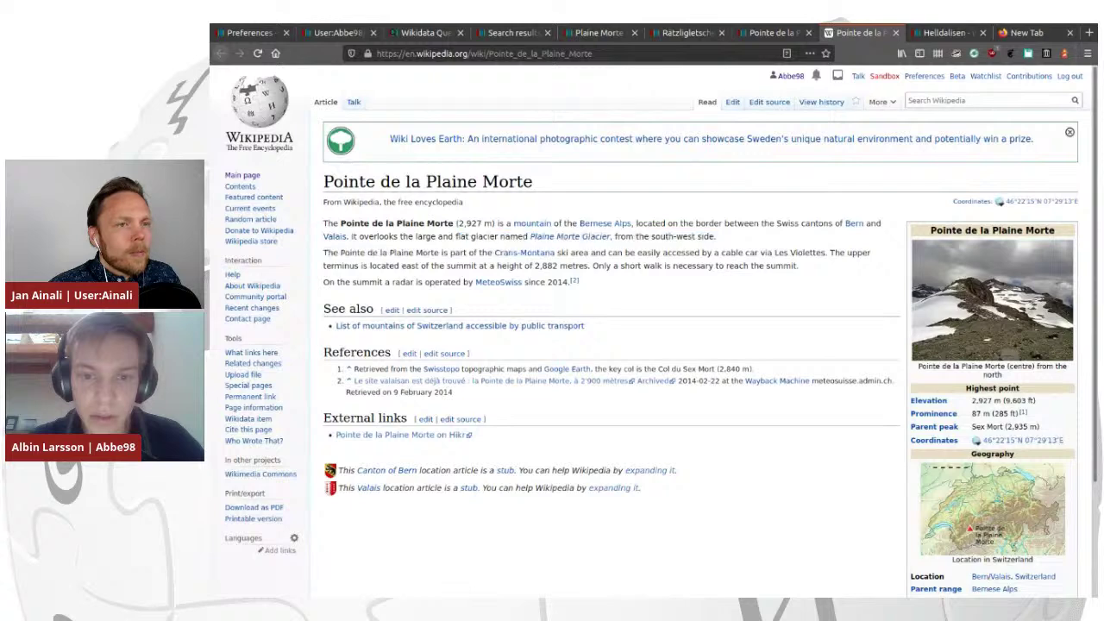
{"action": "left_click_drag", "start_coordinate": [499, 238], "coordinate": [454, 237]}
{"action": "left_click", "coordinate": [470, 237]}
{"action": "left_click_drag", "start_coordinate": [359, 237], "coordinate": [475, 238]}
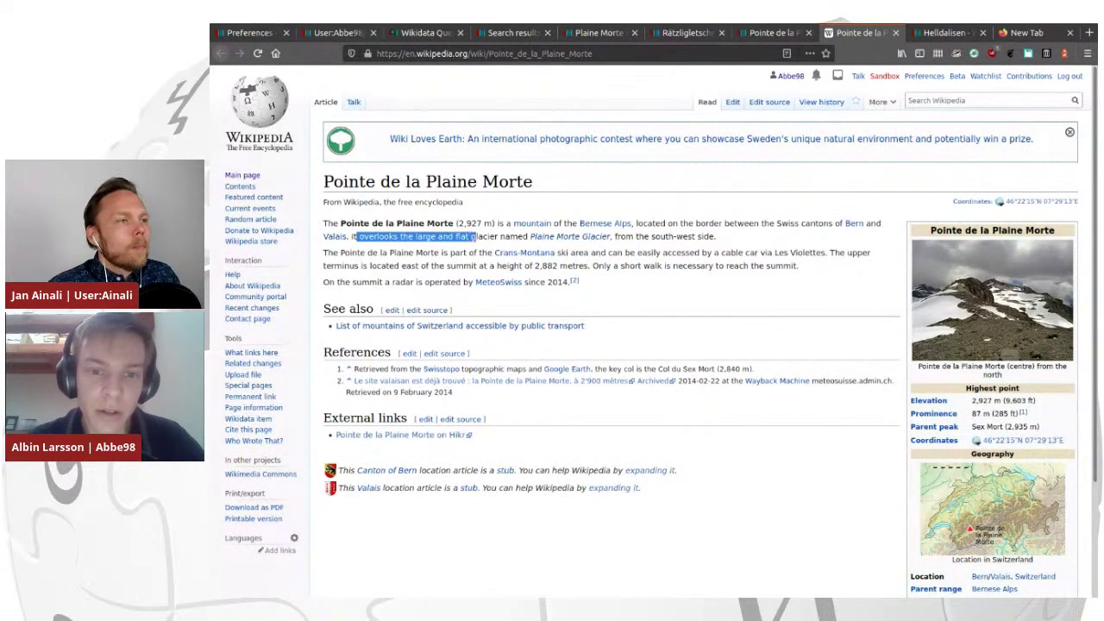
{"action": "left_click", "coordinate": [475, 238]}
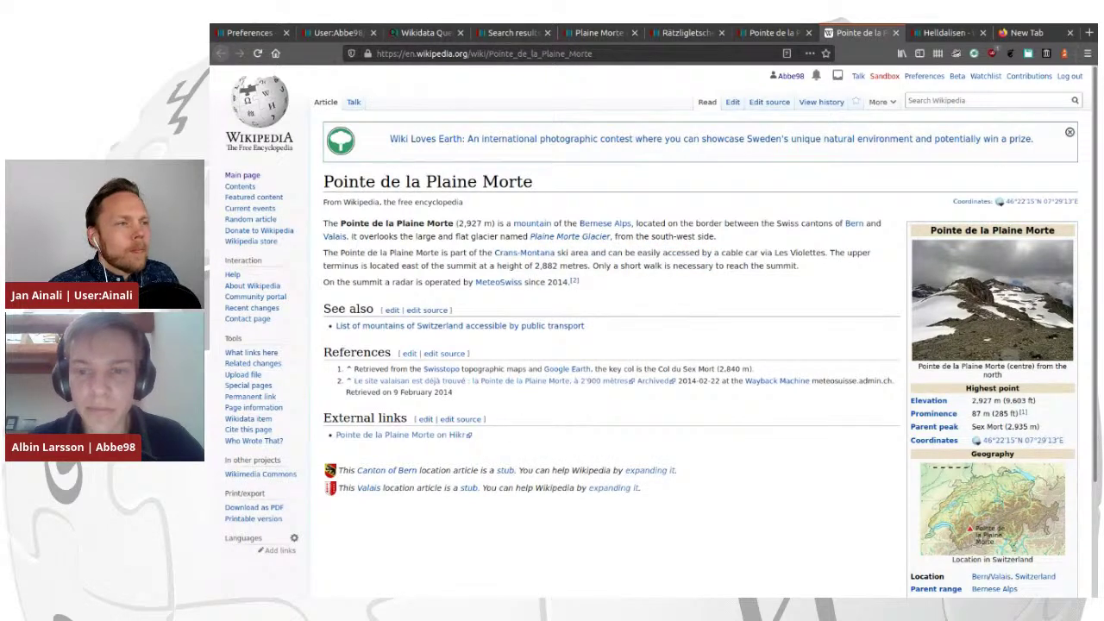
Compare the Pointe de la Plaine Morte item with the Plaine Morte Glacier item's statements, identifiers and Wikipedia sitelinks.
{"action": "left_click", "coordinate": [773, 32]}
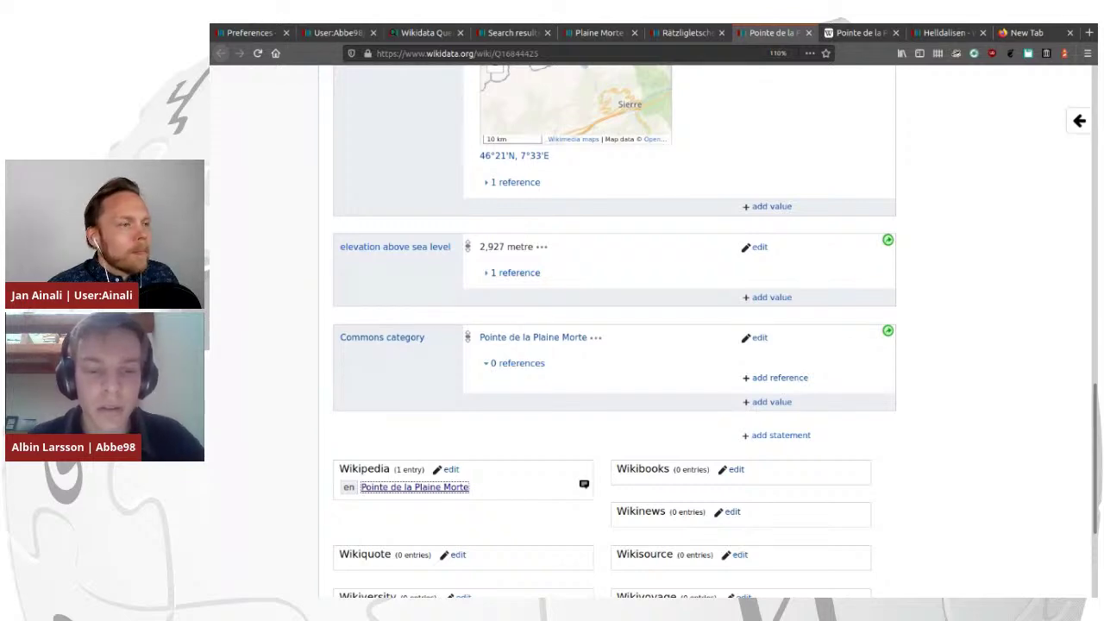
{"action": "scroll", "coordinate": [614, 328], "scroll_direction": "down", "scroll_amount": 3}
{"action": "scroll", "coordinate": [614, 327], "scroll_direction": "up", "scroll_amount": 15}
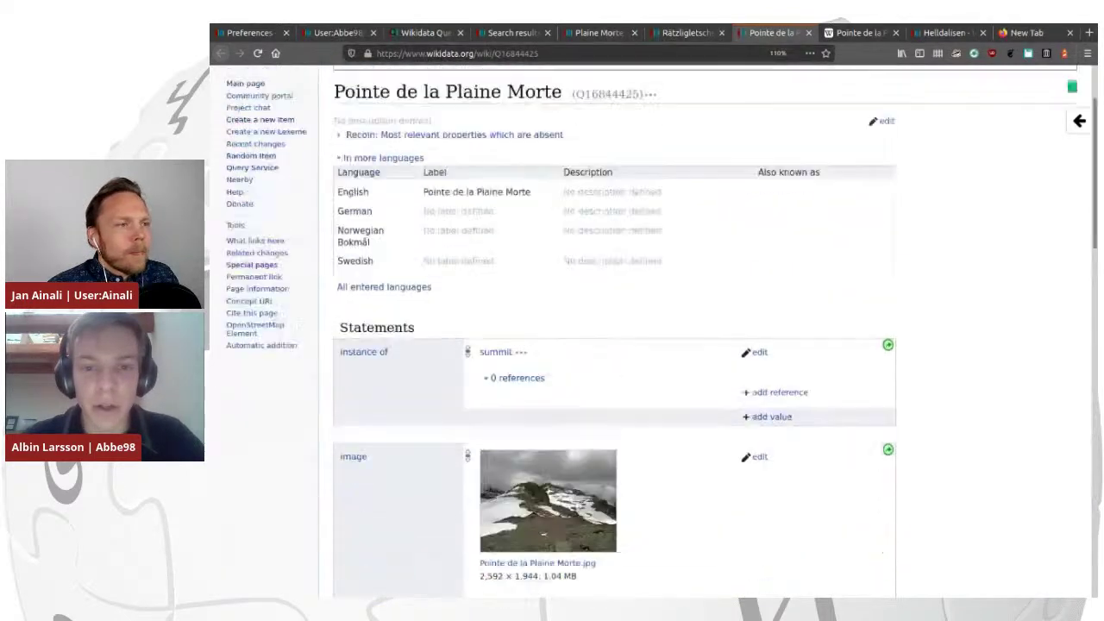
{"action": "scroll", "coordinate": [614, 344], "scroll_direction": "up", "scroll_amount": 2}
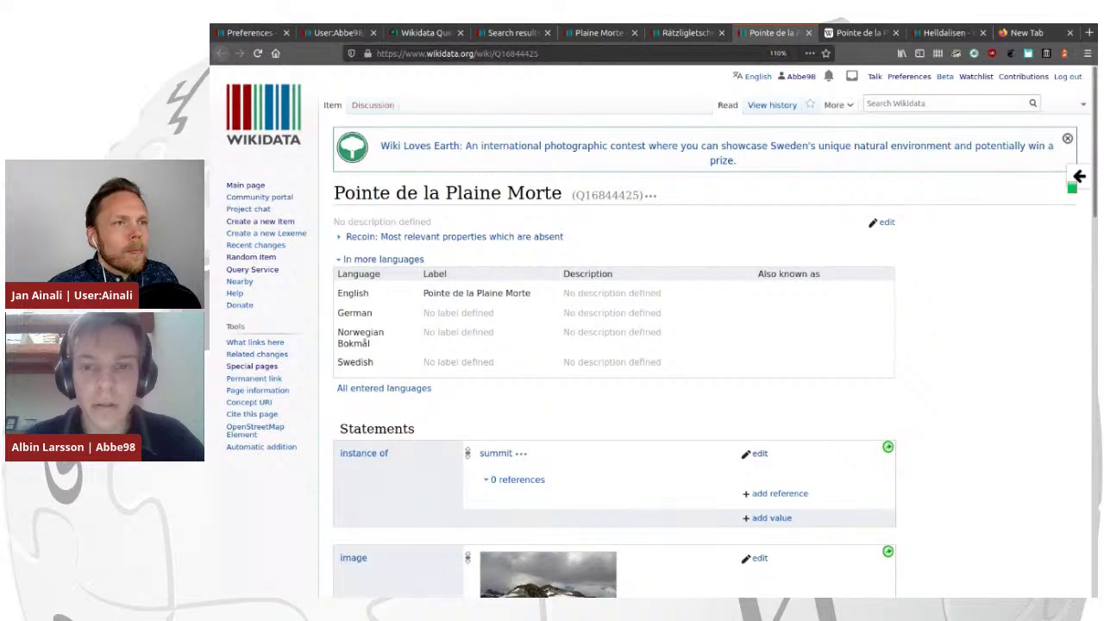
{"action": "key", "text": "ctrl+Page_Up"}
{"action": "key", "text": "ctrl+Page_Up"}
{"action": "scroll", "coordinate": [614, 328], "scroll_direction": "down", "scroll_amount": 6}
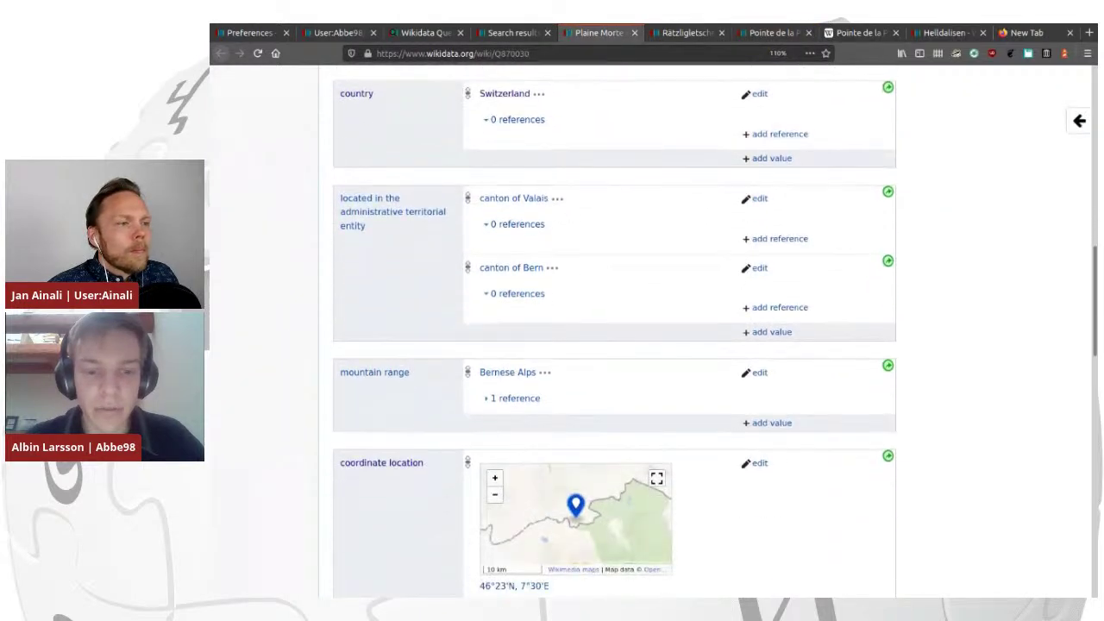
{"action": "scroll", "coordinate": [614, 332], "scroll_direction": "down", "scroll_amount": 4}
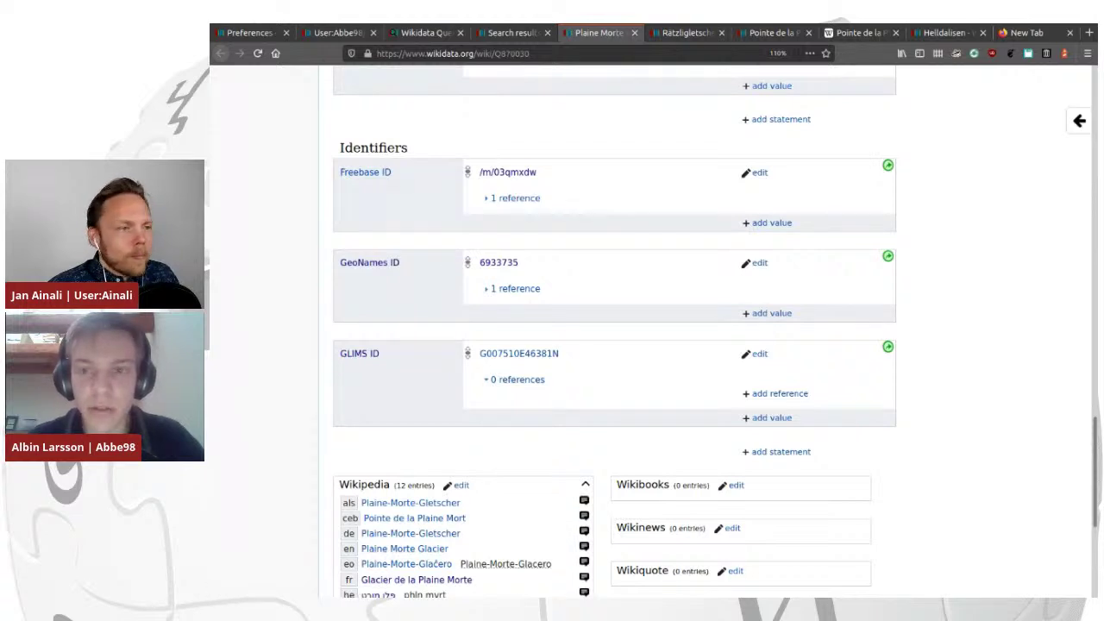
Copy the item ID Q16844425 from Pointe de la Plaine Morte and go back to the Rätzligletscher item.
{"action": "left_click", "coordinate": [774, 32]}
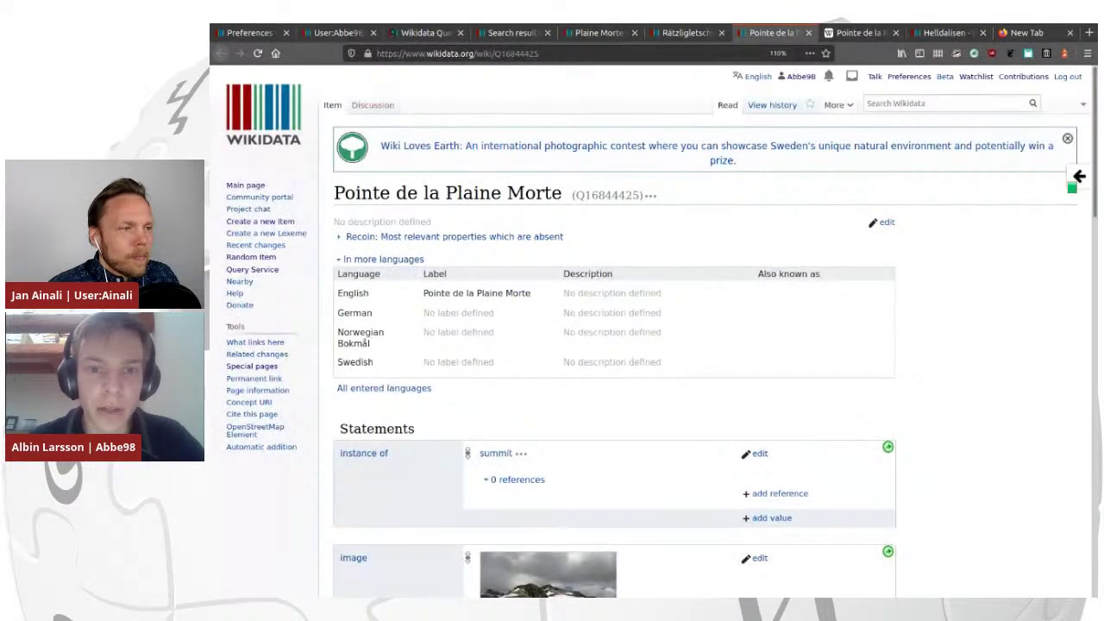
{"action": "double_click", "coordinate": [606, 195]}
{"action": "key", "text": "ctrl+c"}
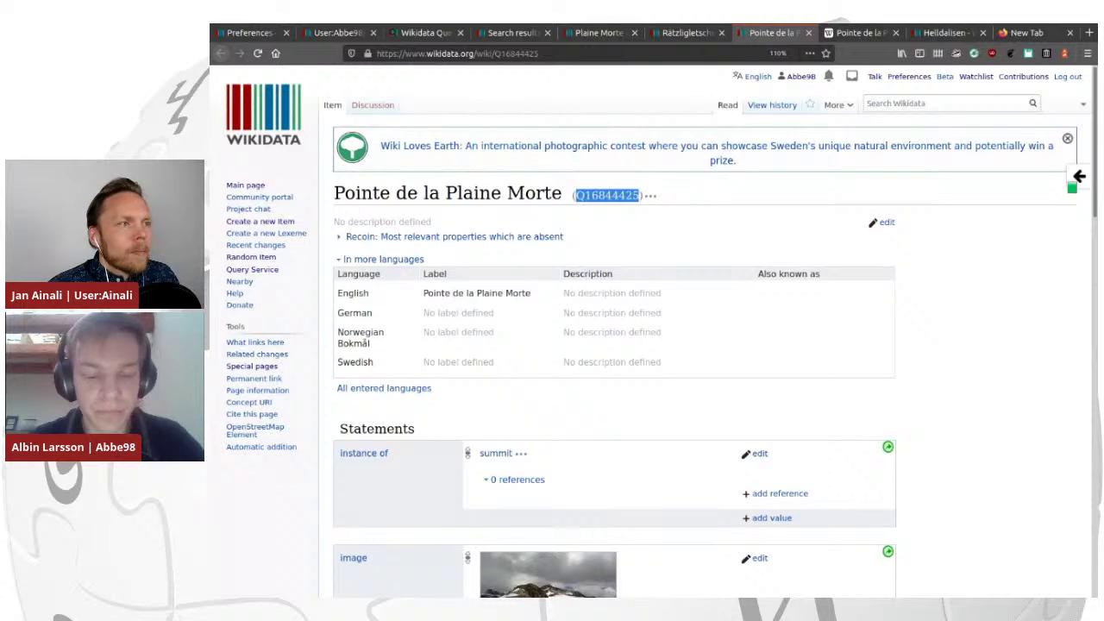
{"action": "key", "text": "ctrl+Tab"}
{"action": "key", "text": "ctrl+shift+Tab"}
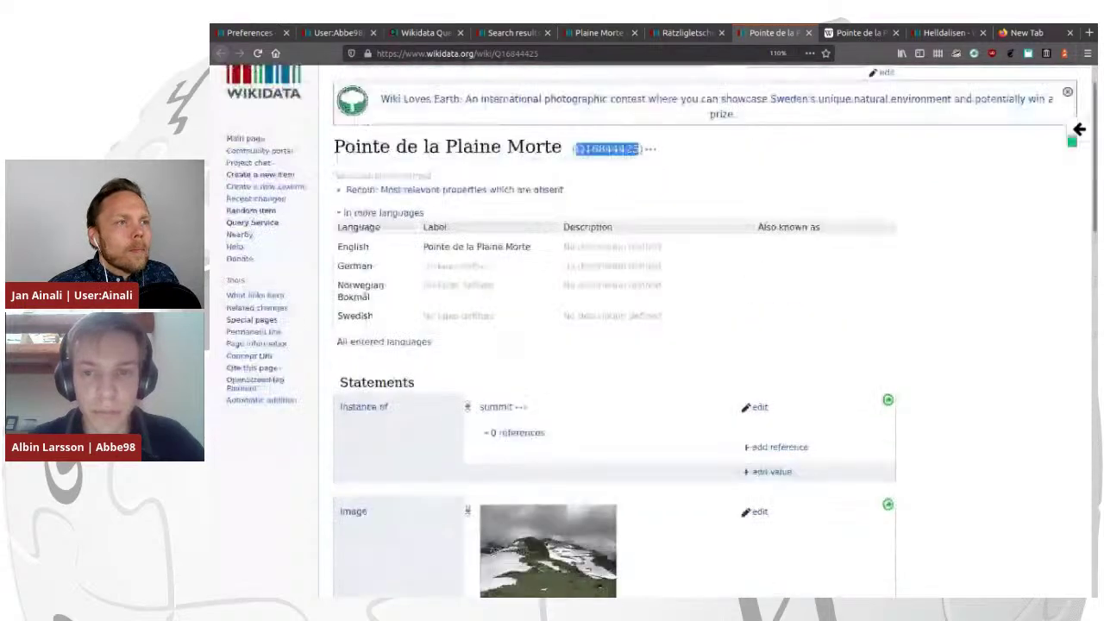
{"action": "key", "text": "ctrl+shift+Tab"}
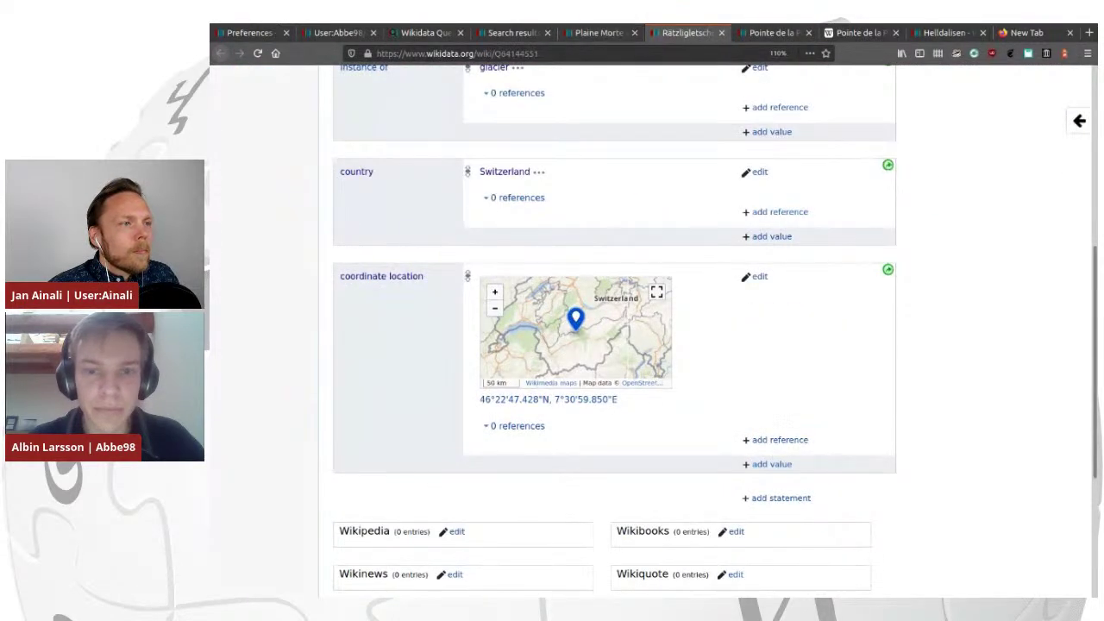
Move the GeoNames ID claim from the Plaine Morte Glacier item to item Q16844425.
{"action": "key", "text": "ctrl+shift+Tab"}
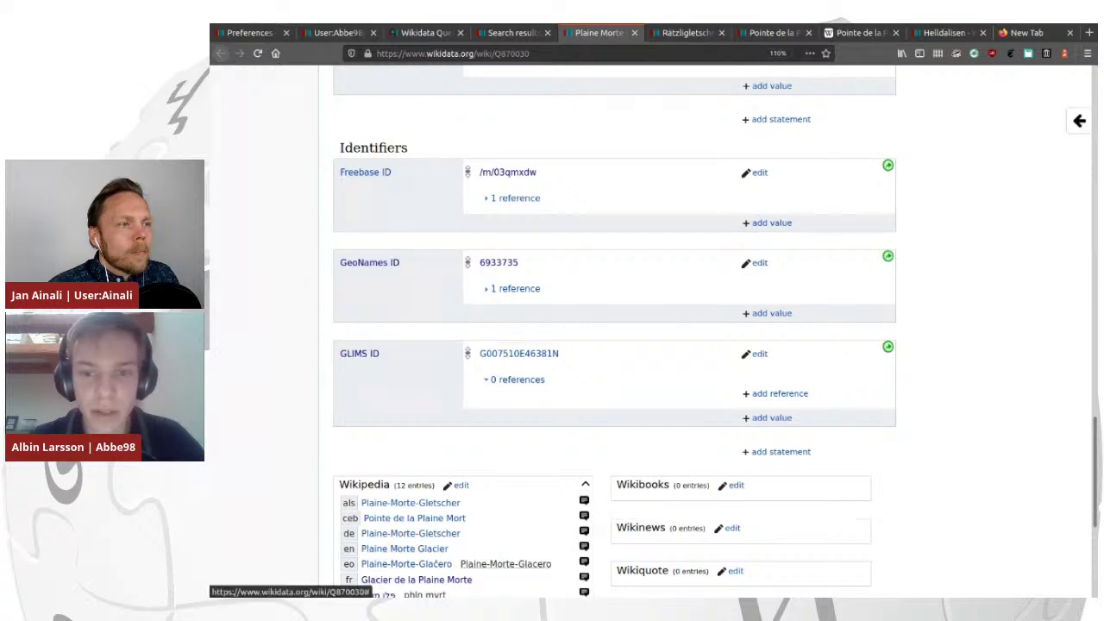
{"action": "left_click", "coordinate": [887, 347]}
{"action": "left_click", "coordinate": [684, 360]}
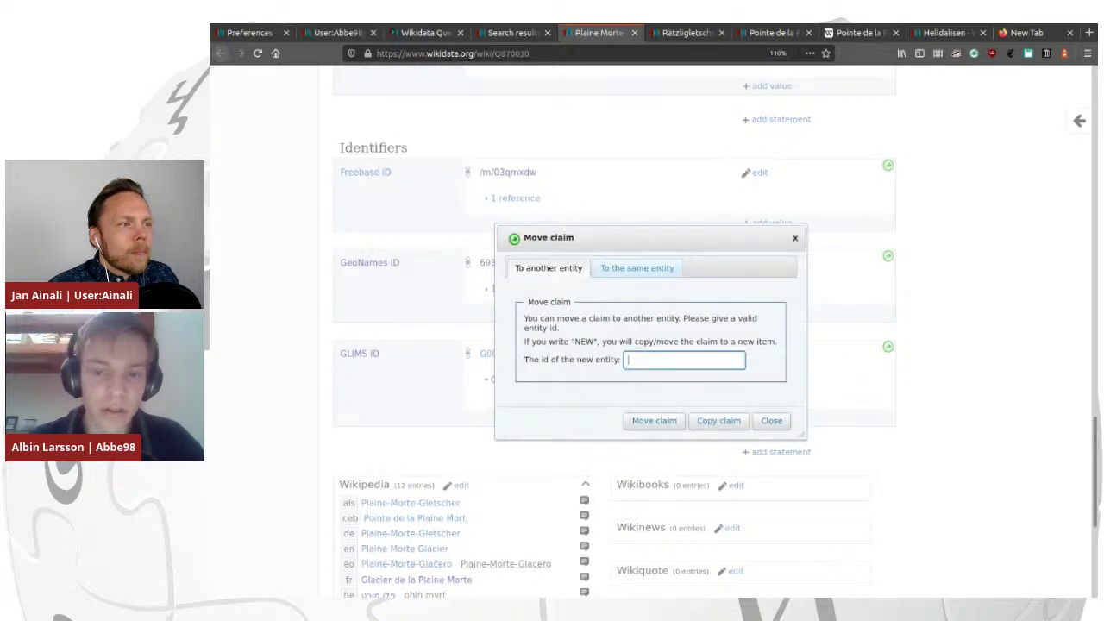
{"action": "key", "text": "ctrl+v"}
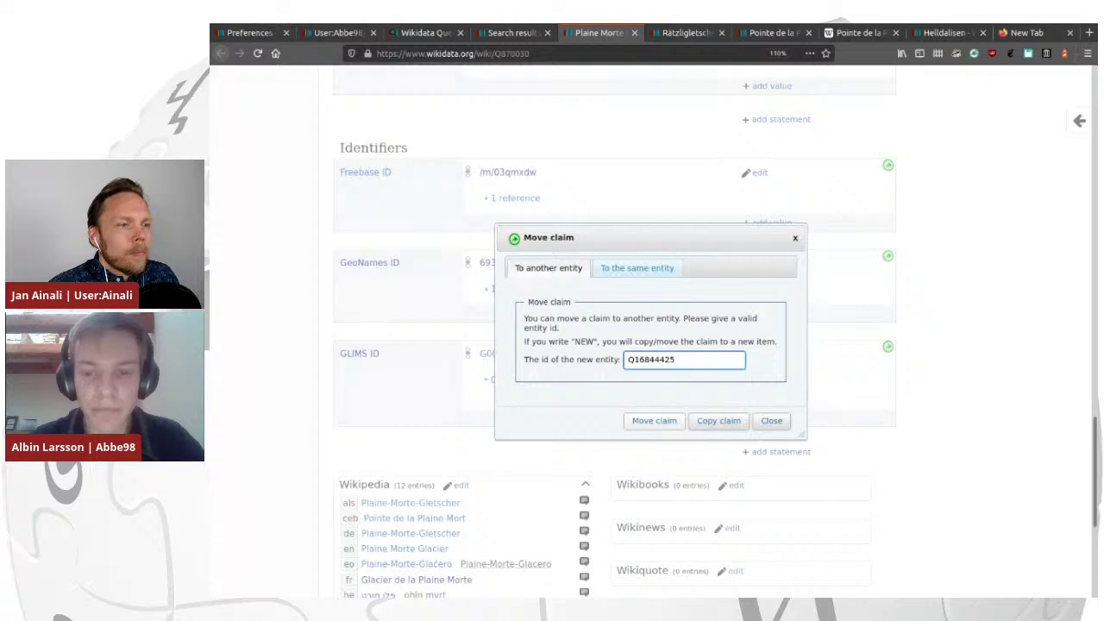
{"action": "left_click", "coordinate": [655, 421]}
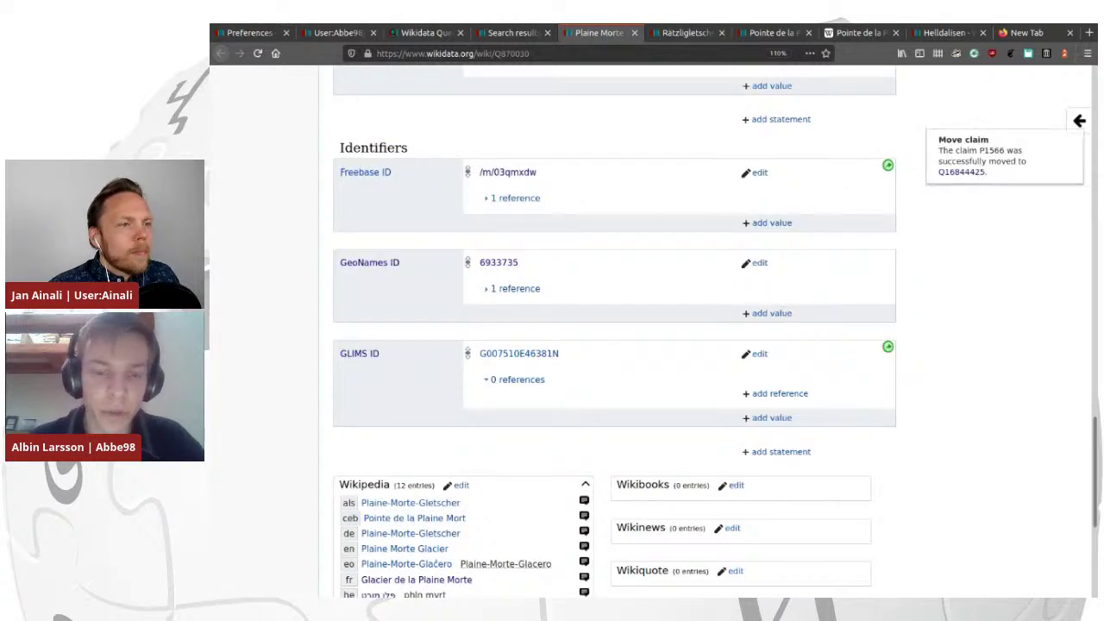
Copy the Cebuano sitelink title, remove the ceb and sv Wikipedia sitelinks from the Plaine Morte Glacier item, and publish.
{"action": "scroll", "coordinate": [614, 345], "scroll_direction": "down", "scroll_amount": 3}
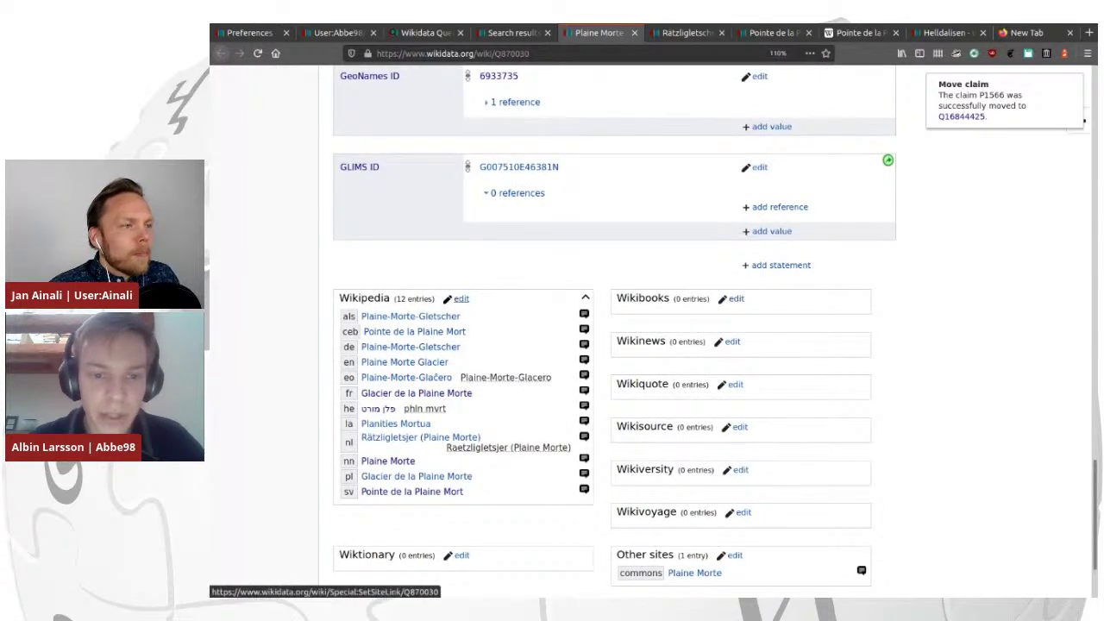
{"action": "left_click", "coordinate": [457, 298]}
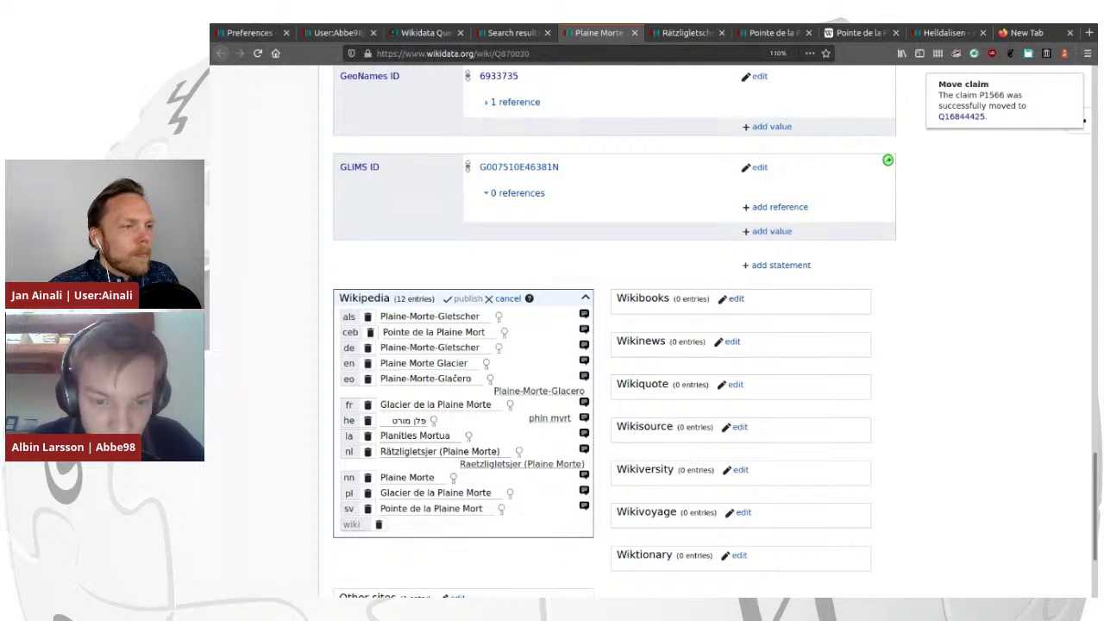
{"action": "triple_click", "coordinate": [423, 332]}
{"action": "key", "text": "ctrl+c"}
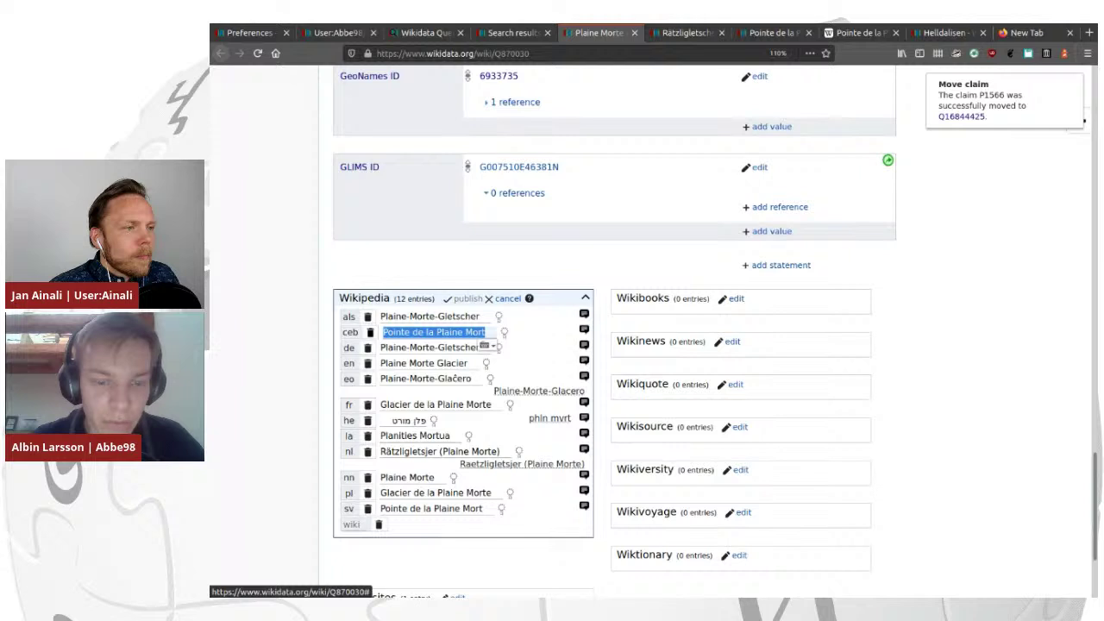
{"action": "left_click", "coordinate": [369, 332]}
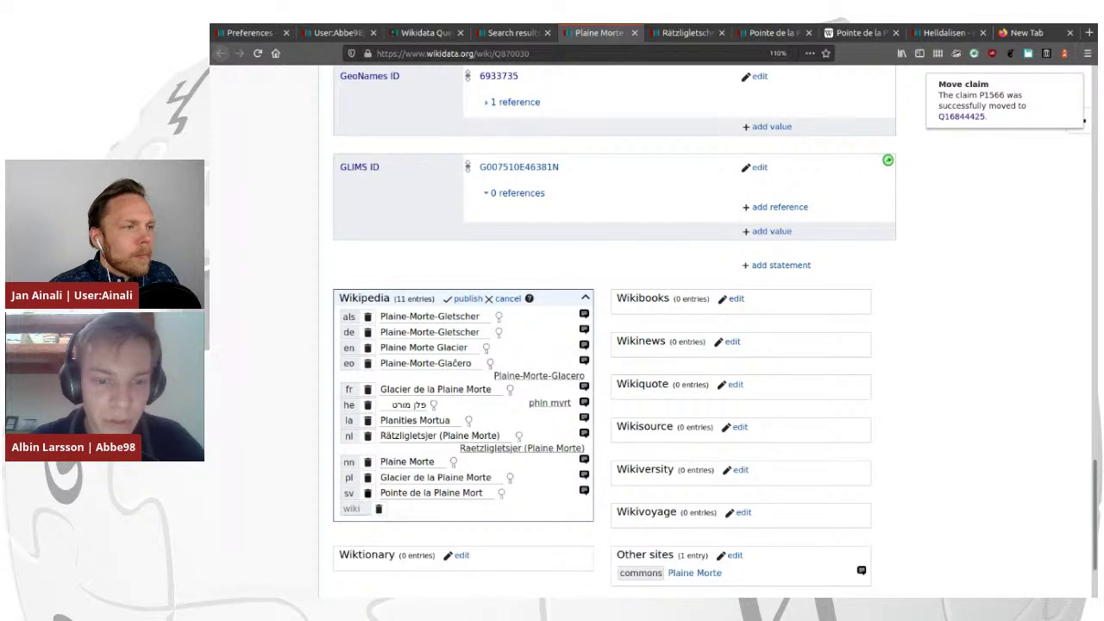
{"action": "left_click", "coordinate": [367, 492]}
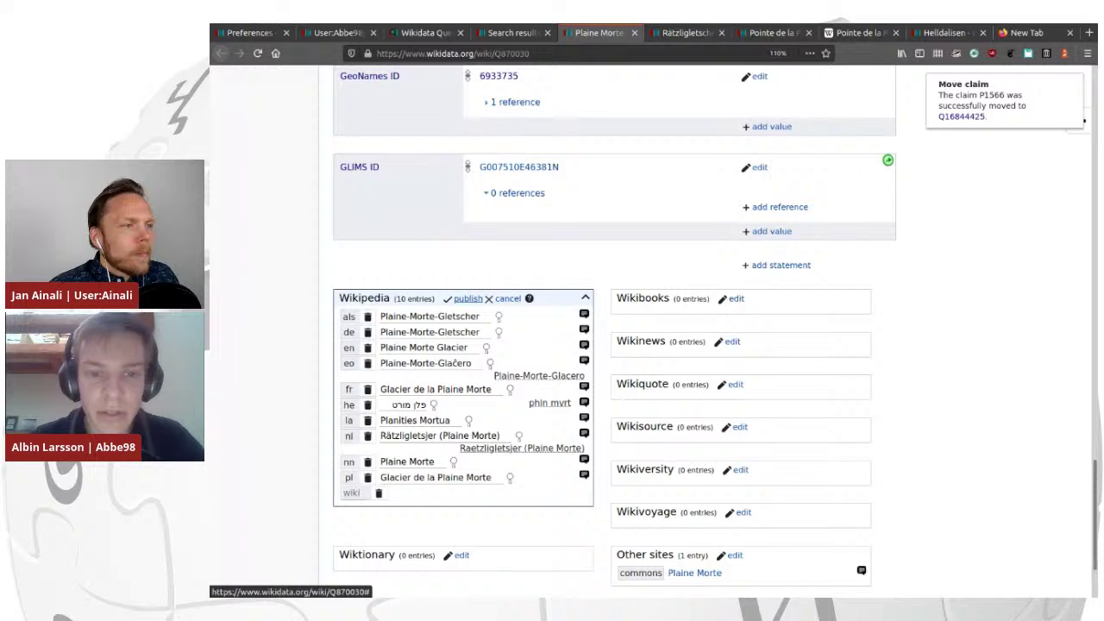
{"action": "left_click", "coordinate": [468, 299]}
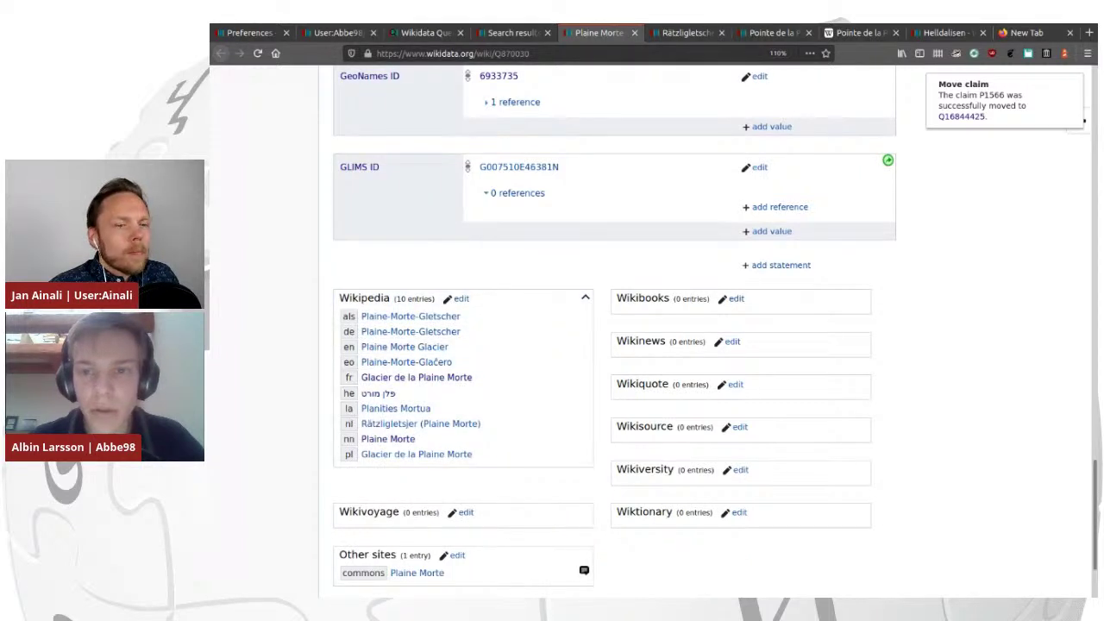
Add a ceb Wikipedia sitelink to "Pointe de la Plaine Mort" on the Pointe de la Plaine Morte item.
{"action": "left_click", "coordinate": [774, 33]}
{"action": "scroll", "coordinate": [614, 327], "scroll_direction": "down", "scroll_amount": 5}
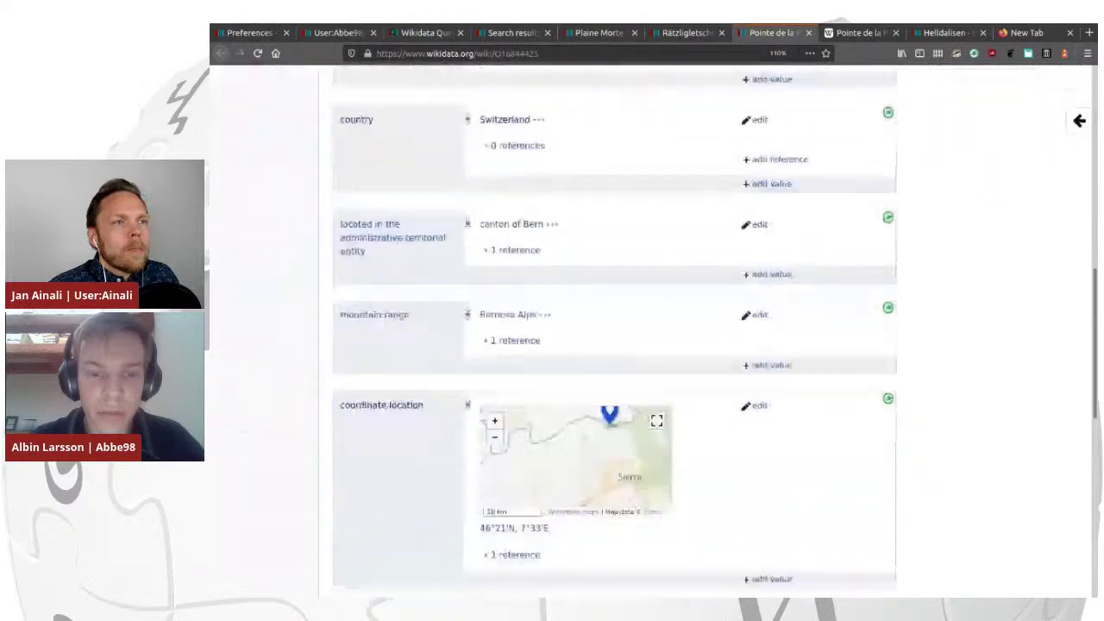
{"action": "scroll", "coordinate": [614, 328], "scroll_direction": "down", "scroll_amount": 5}
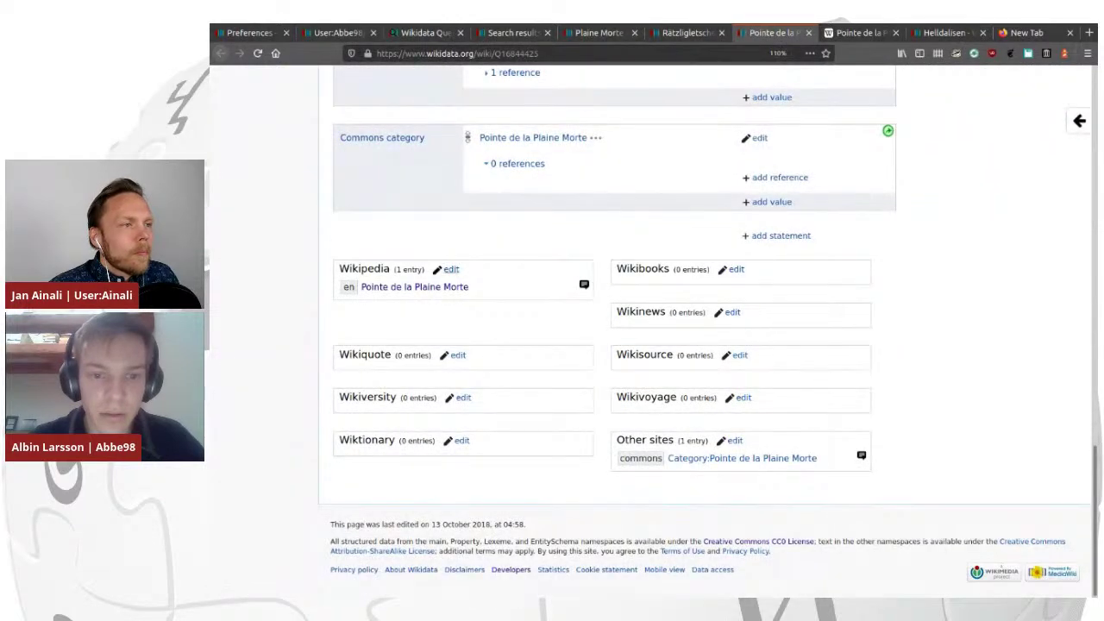
{"action": "left_click", "coordinate": [451, 269]}
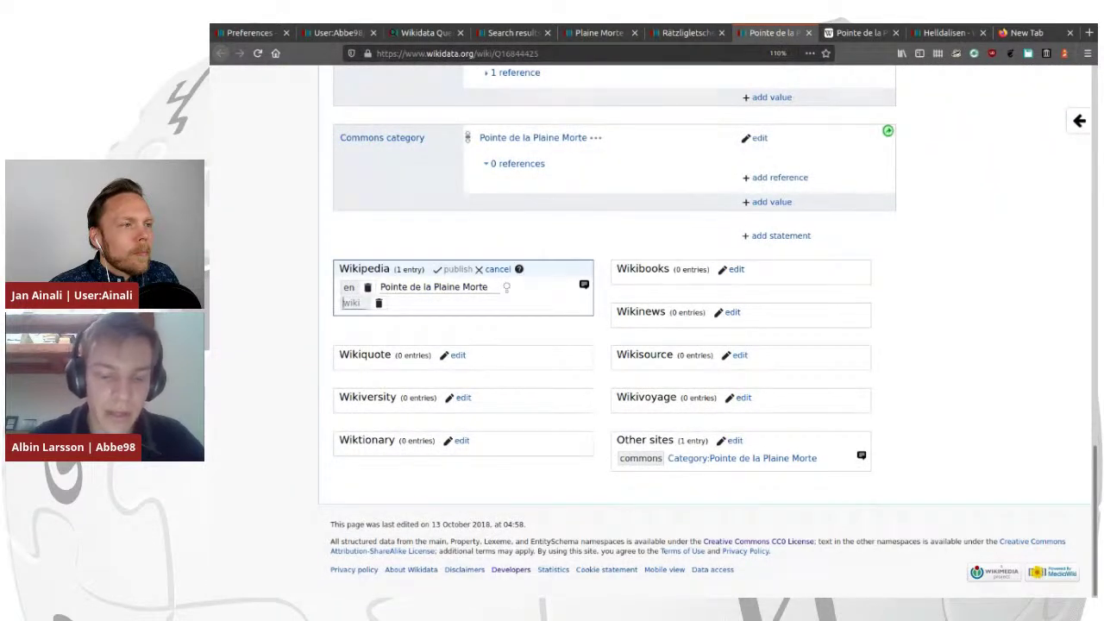
{"action": "type", "text": "ceb"}
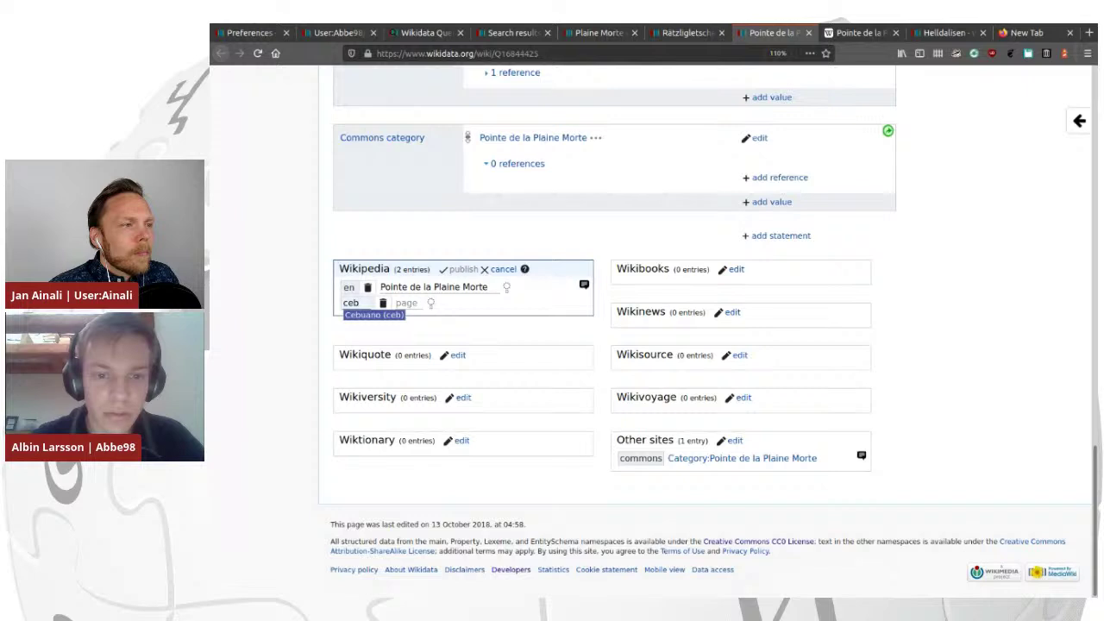
{"action": "key", "text": "Tab"}
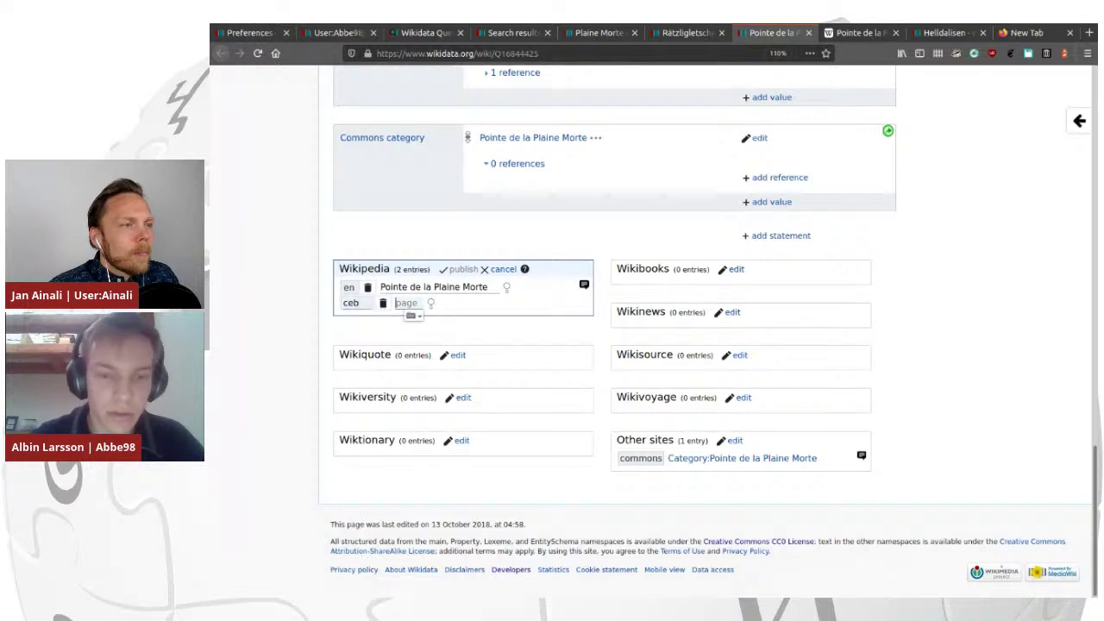
{"action": "key", "text": "ctrl+v"}
Add an sv Wikipedia sitelink to "Pointe de la Plaine Mort", publish the sitelinks and reload the item.
{"action": "key", "text": "Tab"}
{"action": "type", "text": "sv"}
{"action": "key", "text": "Tab"}
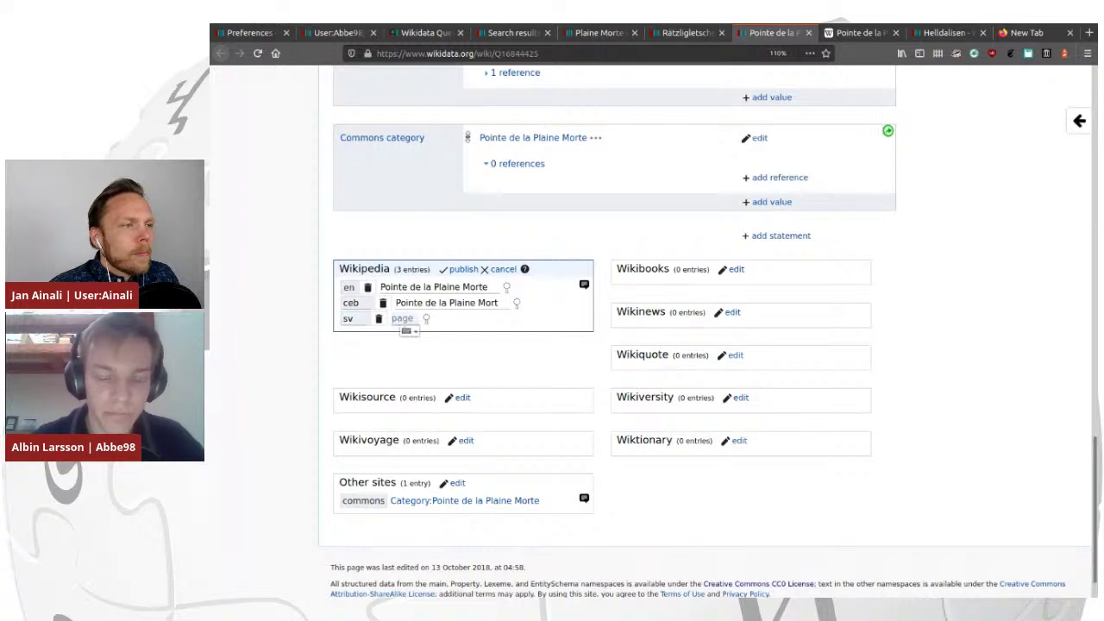
{"action": "key", "text": "ctrl+v"}
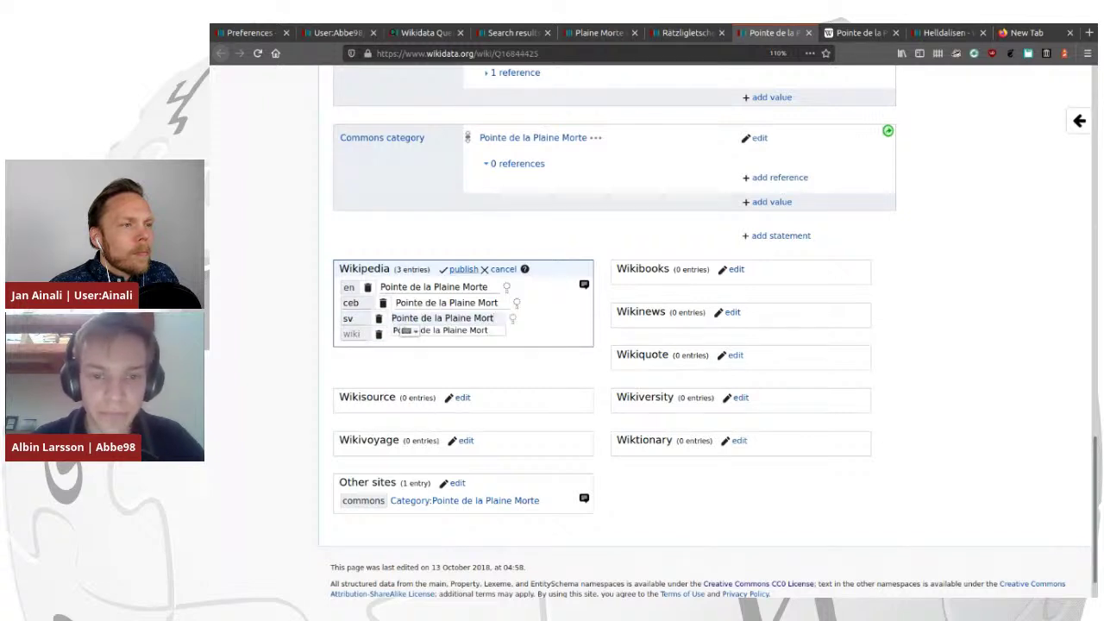
{"action": "key", "text": "Return"}
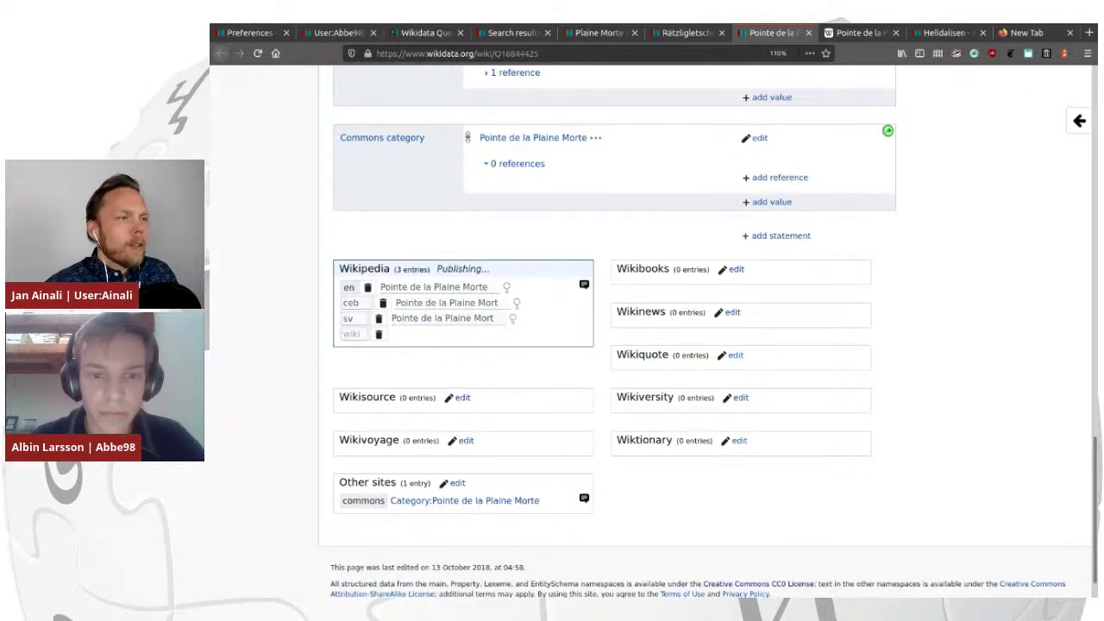
{"action": "left_click", "coordinate": [257, 53]}
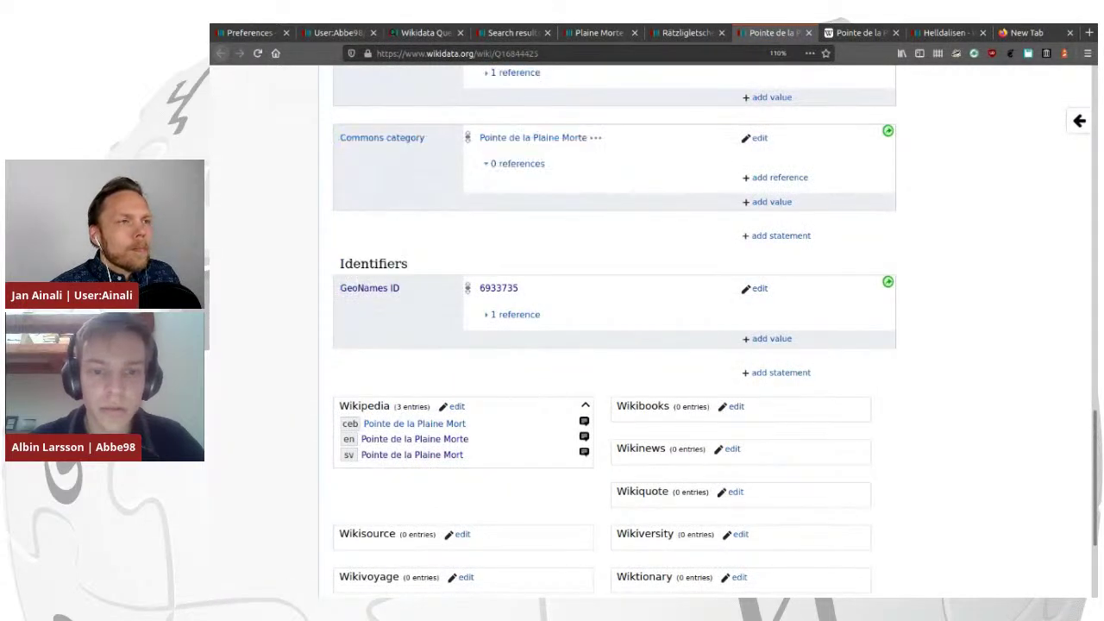
Review the Rätzligletscher (Plaine Morte) Glacier item's statements and copy its item ID Q64144551.
{"action": "left_click", "coordinate": [688, 33]}
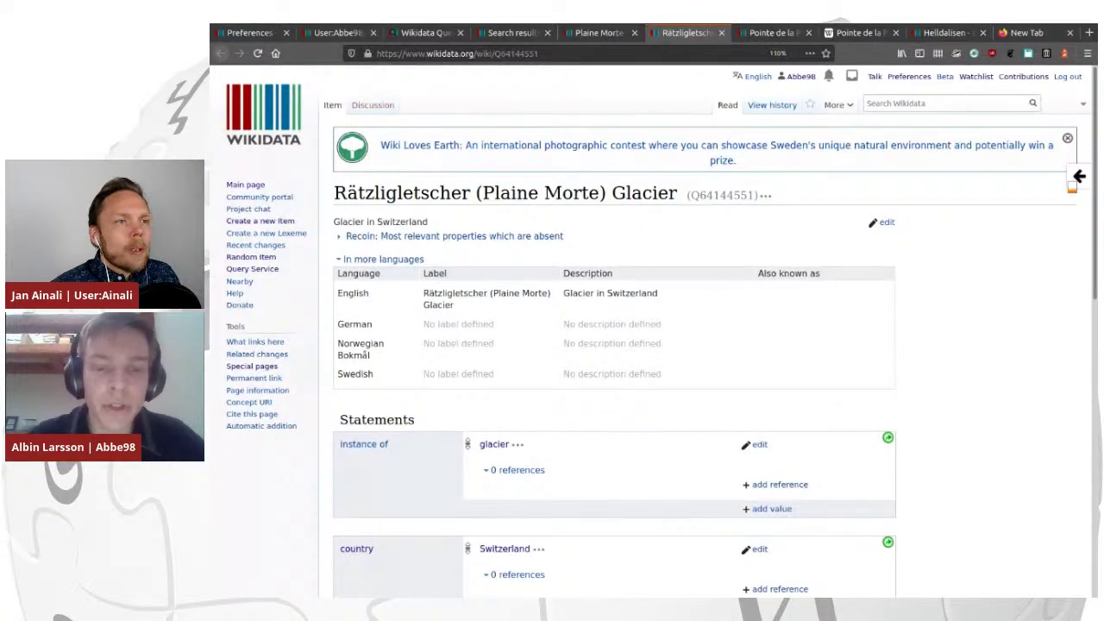
{"action": "scroll", "coordinate": [604, 345], "scroll_direction": "down", "scroll_amount": 3}
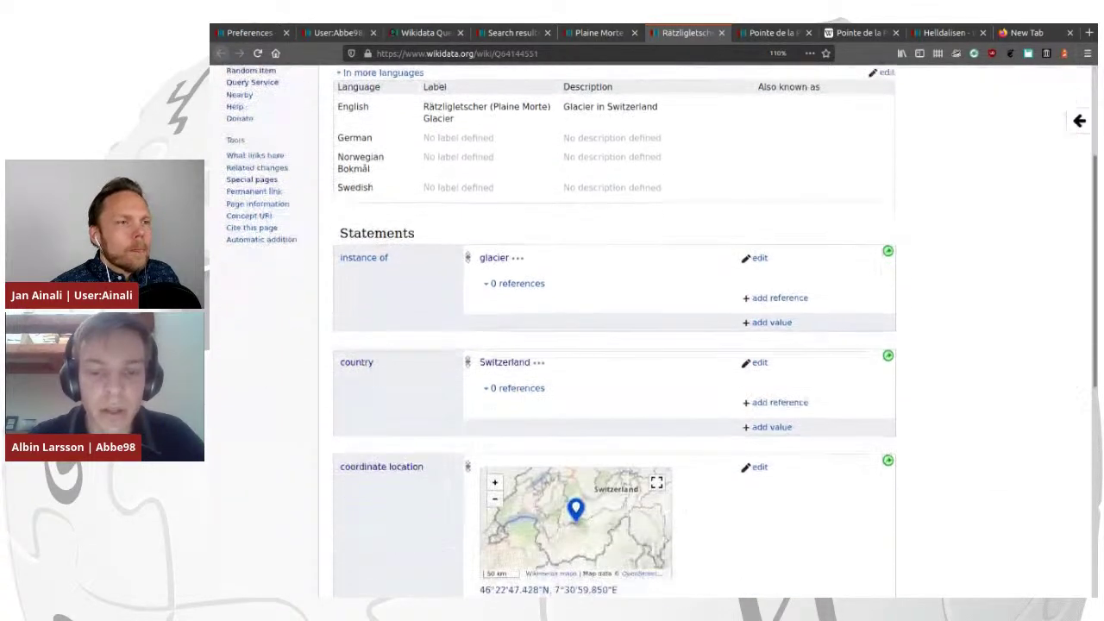
{"action": "scroll", "coordinate": [603, 345], "scroll_direction": "down", "scroll_amount": 3}
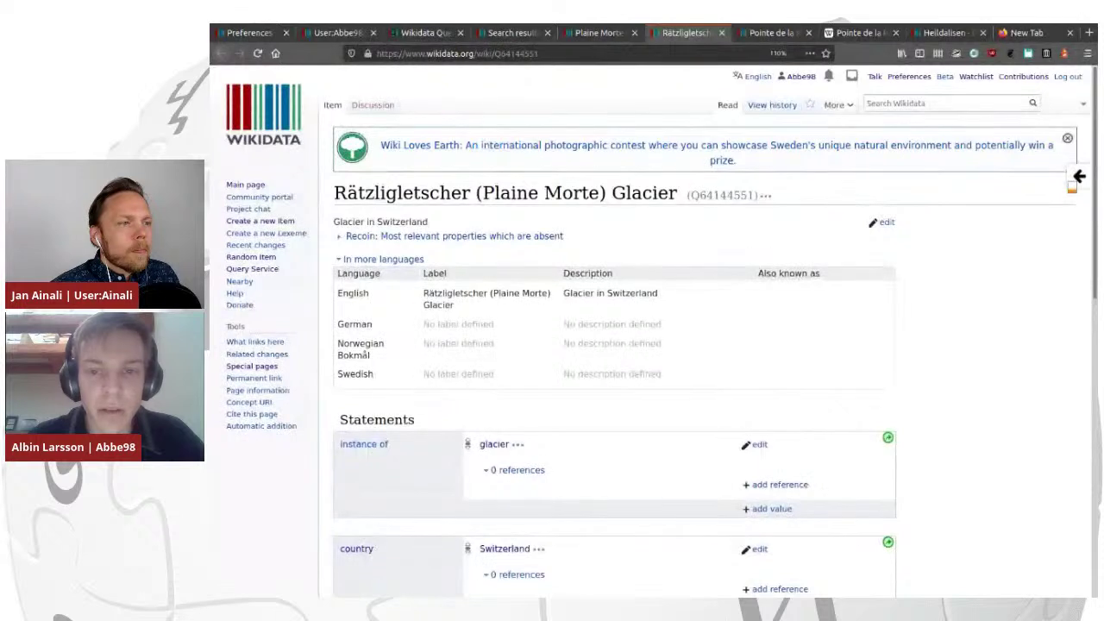
{"action": "double_click", "coordinate": [722, 196]}
{"action": "key", "text": "ctrl+c"}
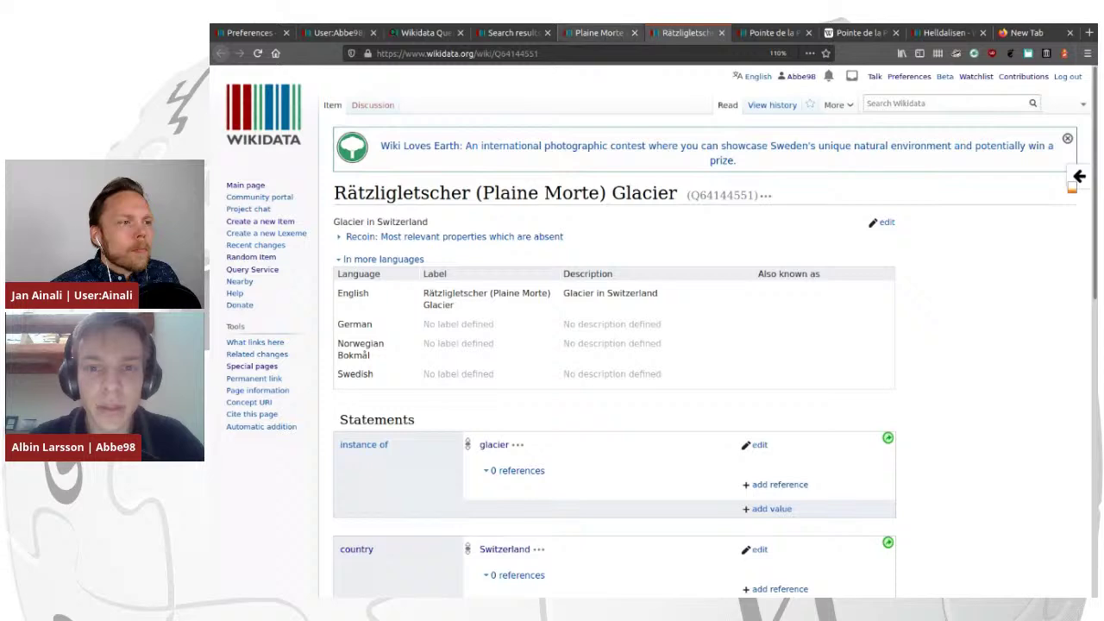
Open Wikidata's list of special pages in a separate tab from the Plaine Morte Glacier item.
{"action": "left_click", "coordinate": [599, 33]}
{"action": "scroll", "coordinate": [598, 564], "scroll_direction": "up", "scroll_amount": 5}
{"action": "scroll", "coordinate": [598, 564], "scroll_direction": "up", "scroll_amount": 10}
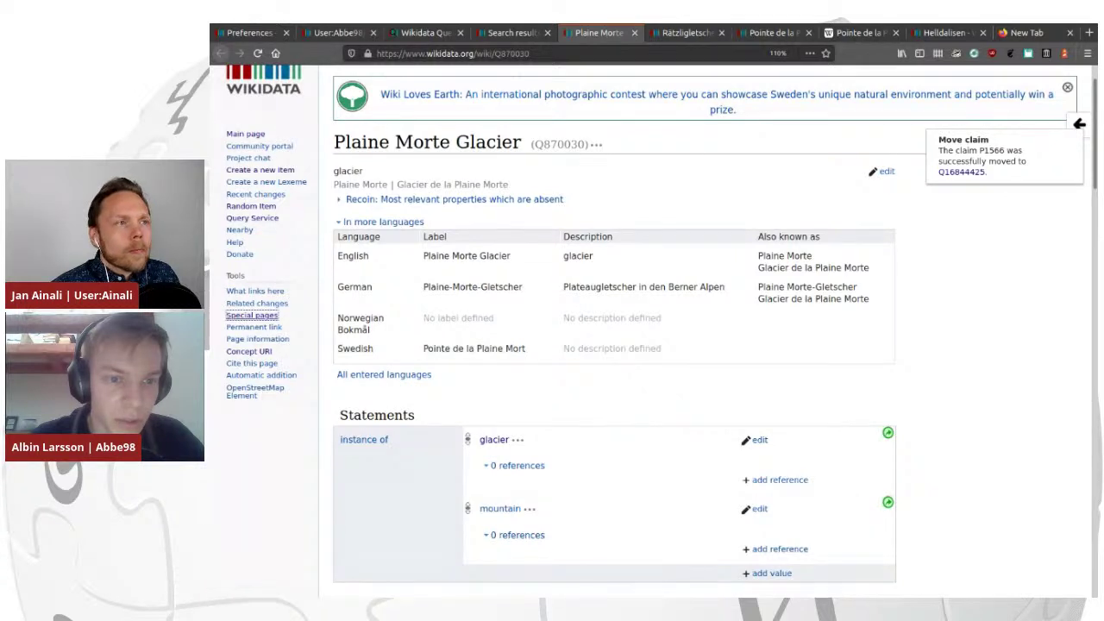
{"action": "middle_click", "coordinate": [252, 315]}
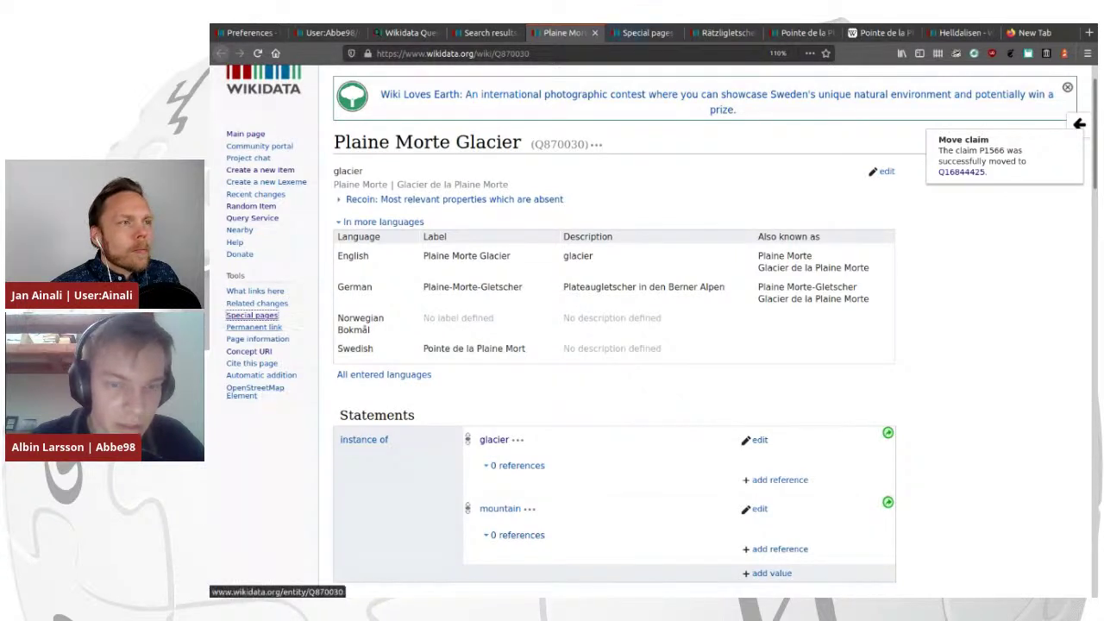
{"action": "left_click", "coordinate": [643, 33]}
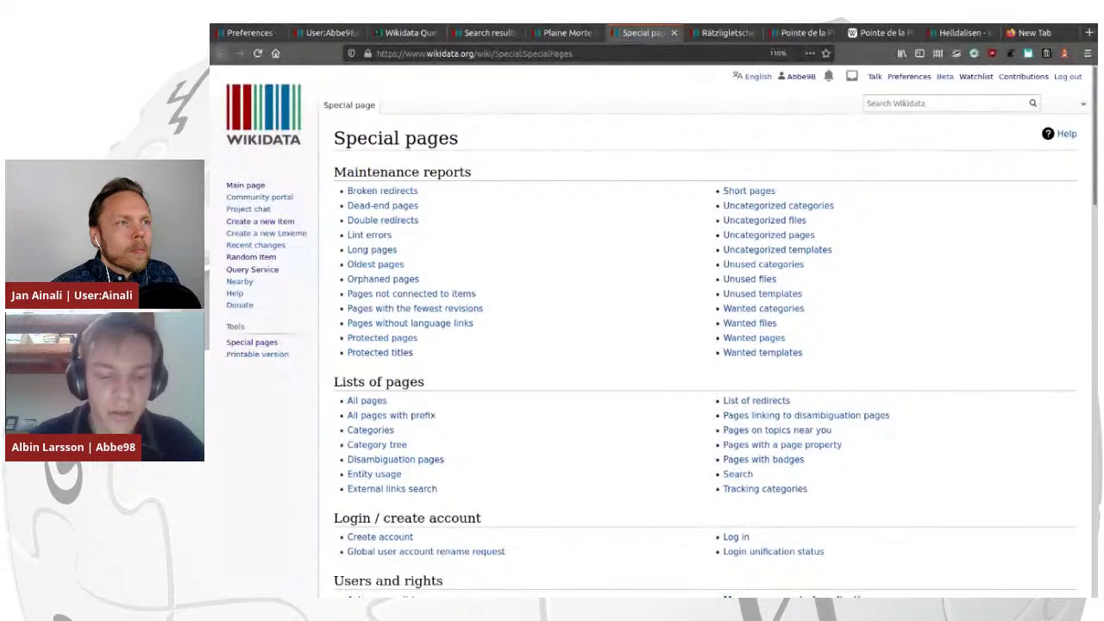
Search the special pages list for "merge" and open the Merge two Items page.
{"action": "key", "text": "ctrl+f"}
{"action": "type", "text": "mov"}
{"action": "key", "text": "BackSpace"}
{"action": "key", "text": "BackSpace"}
{"action": "key", "text": "BackSpace"}
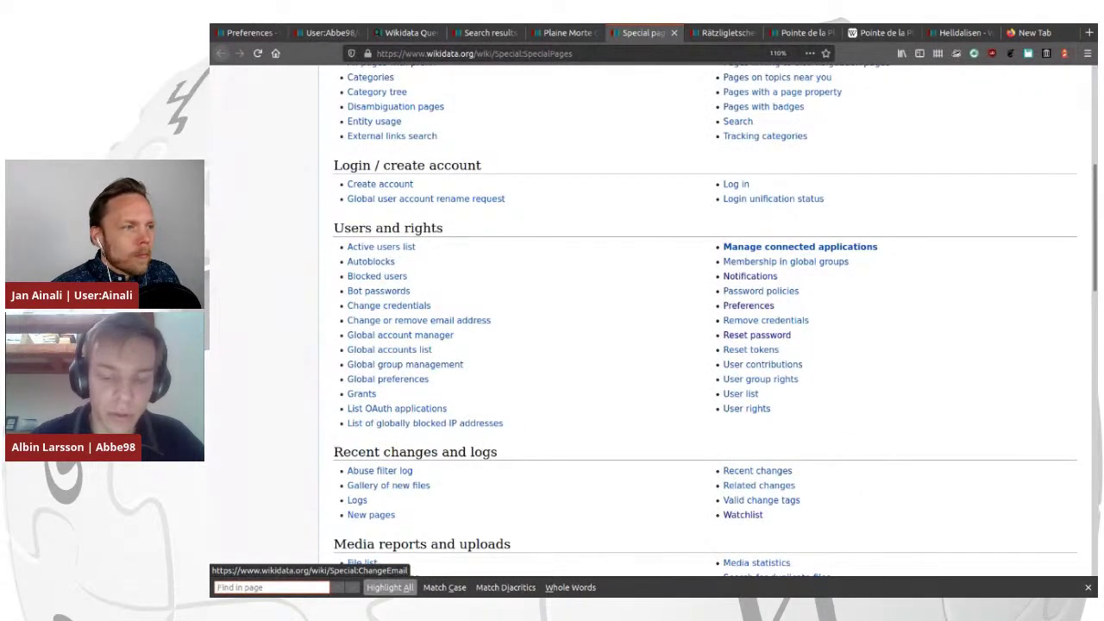
{"action": "type", "text": "merge"}
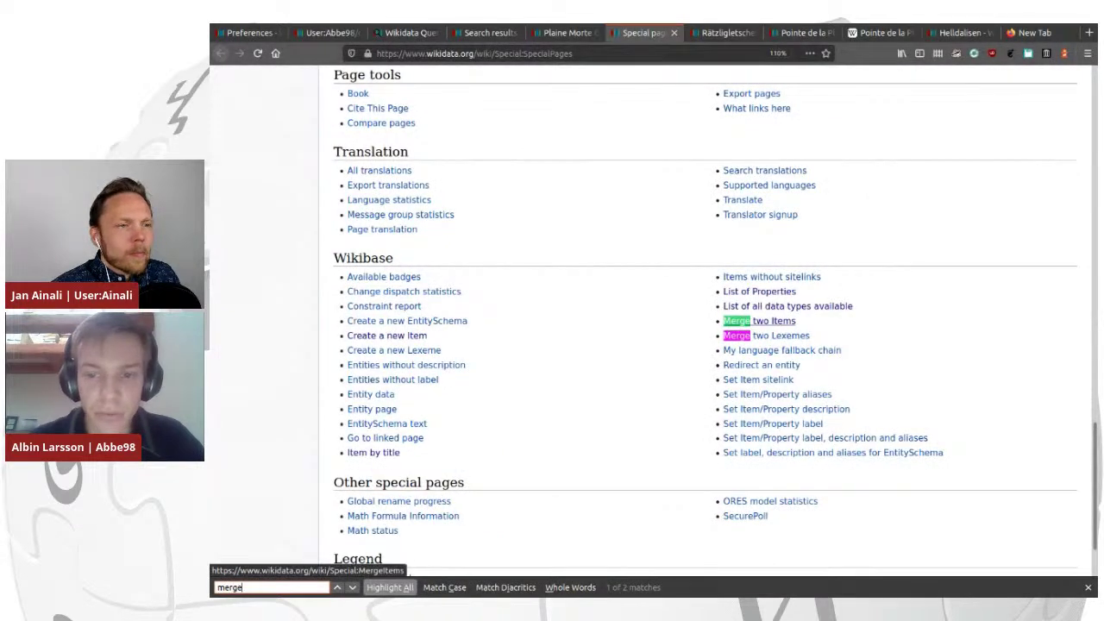
{"action": "key", "text": "Return"}
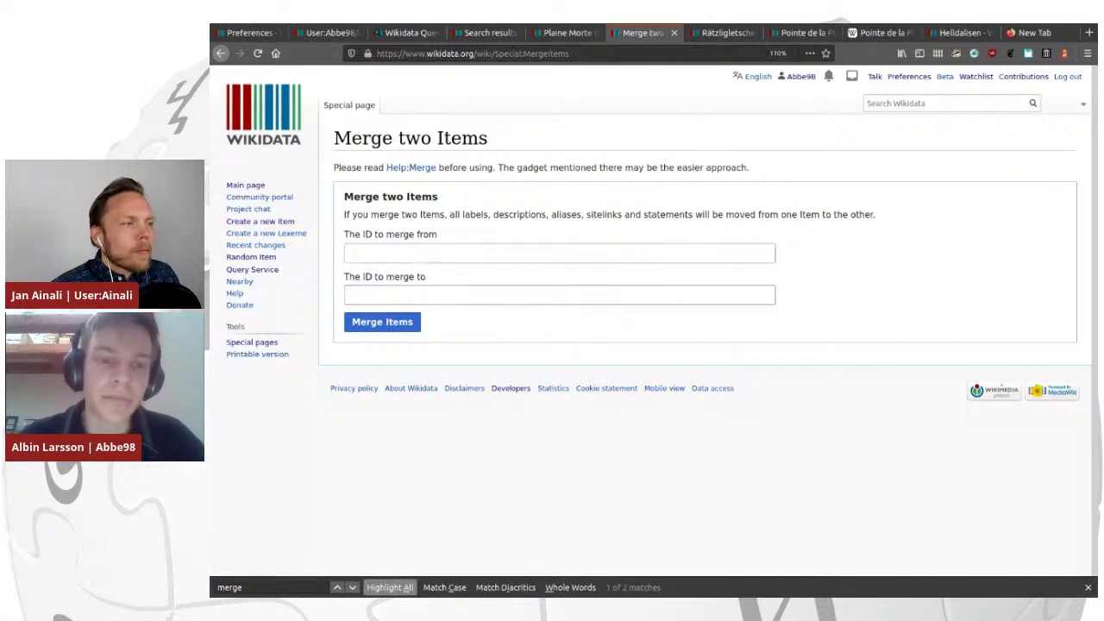
Enter Q64144551 as the ID to merge from and the Plaine Morte Glacier item's ID Q870030 as the ID to merge to.
{"action": "left_click", "coordinate": [559, 251]}
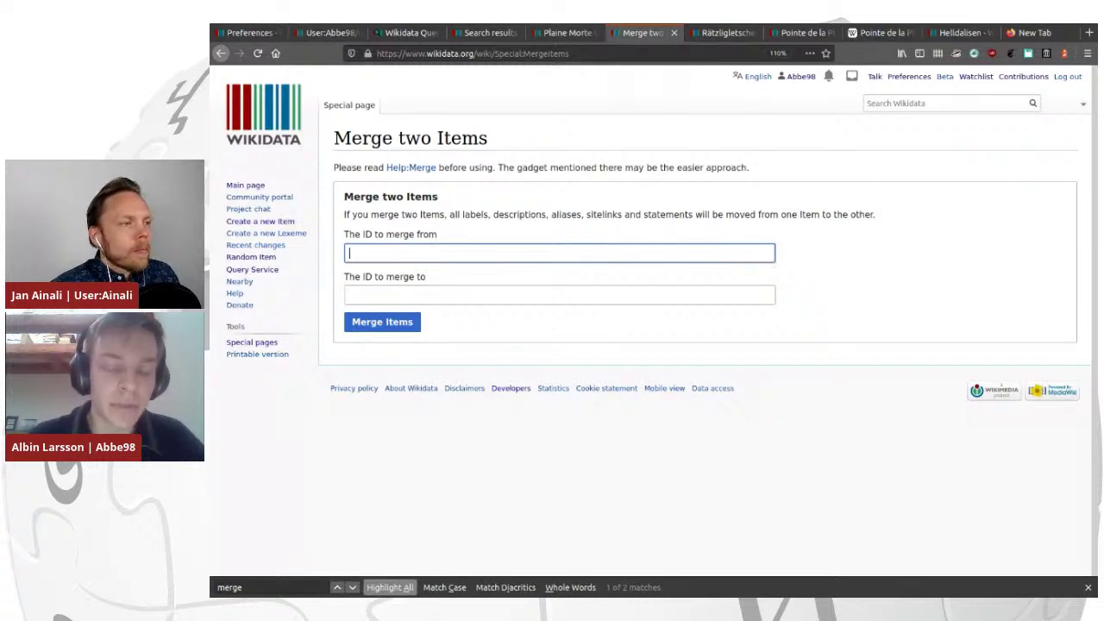
{"action": "key", "text": "ctrl+v"}
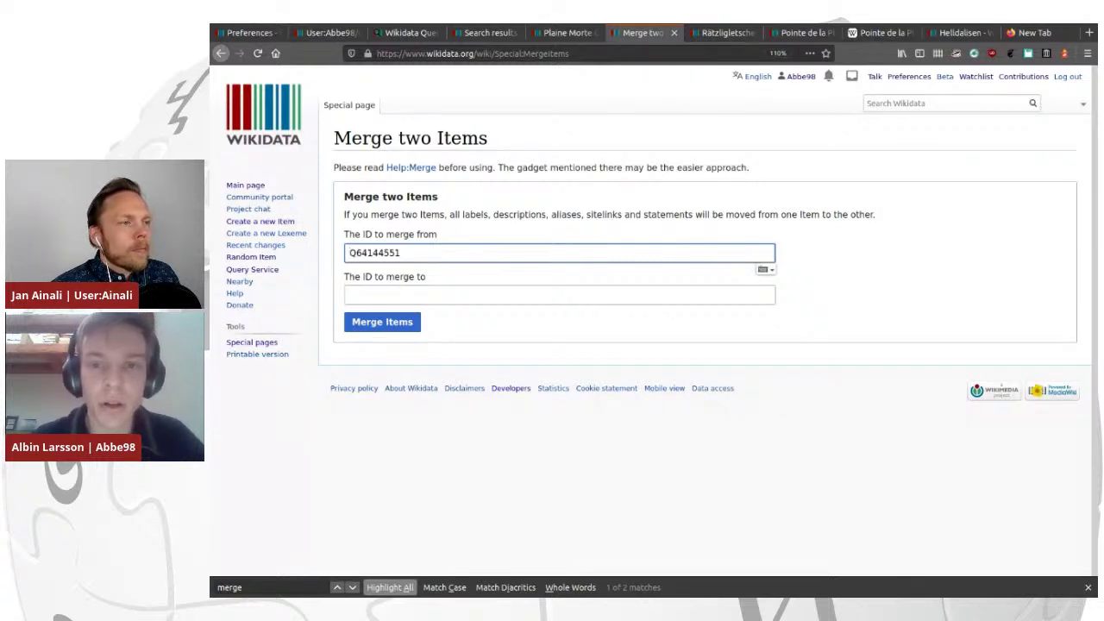
{"action": "left_click", "coordinate": [565, 33]}
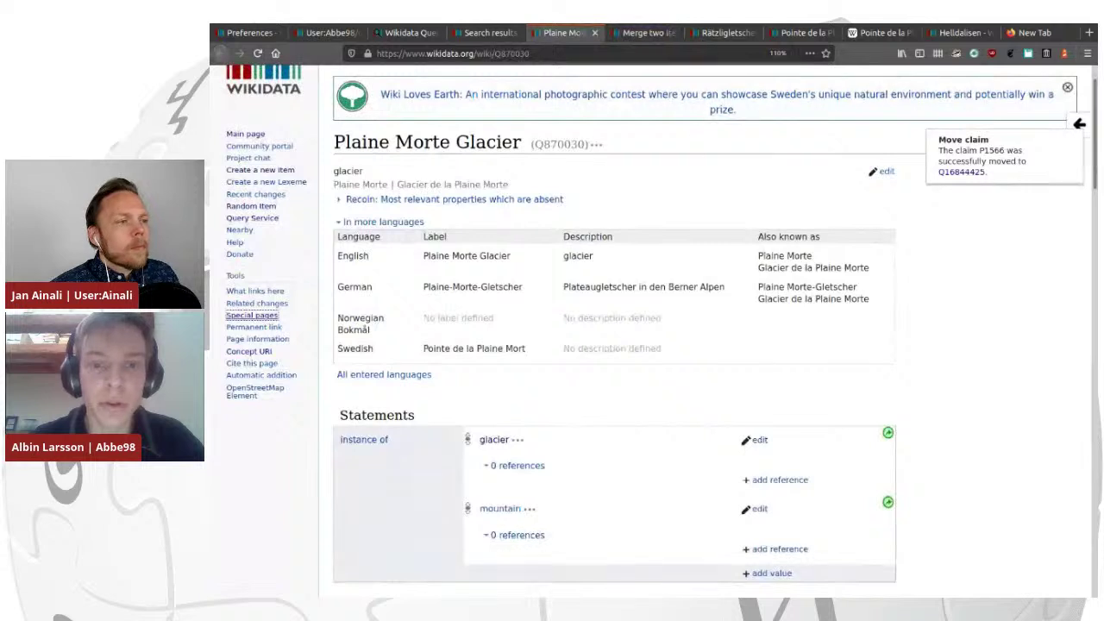
{"action": "scroll", "coordinate": [1079, 123], "scroll_direction": "up", "scroll_amount": 1}
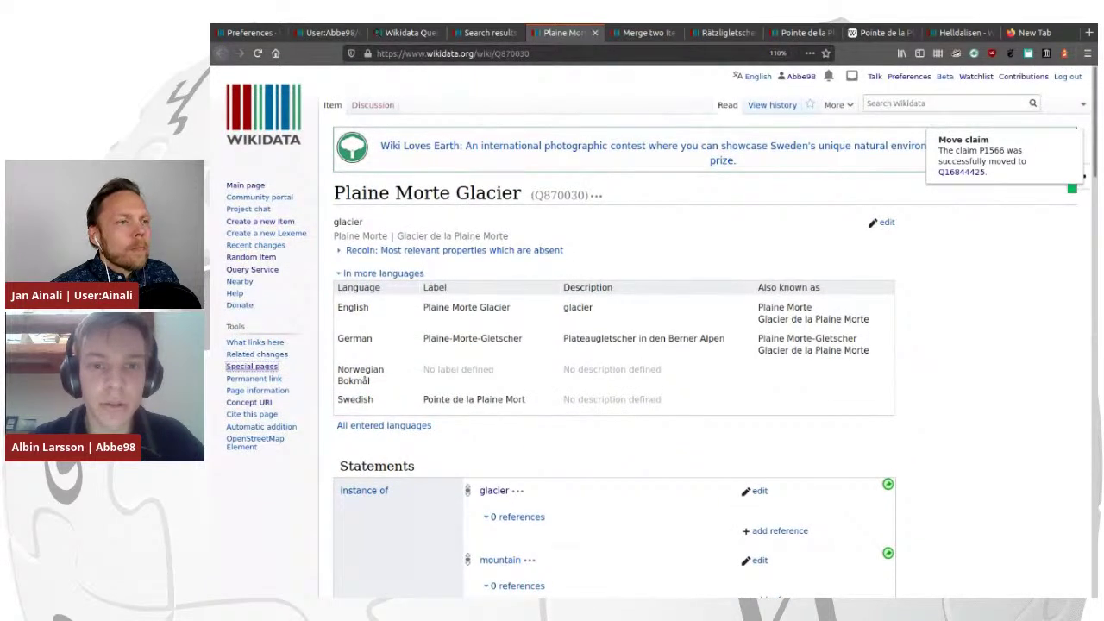
{"action": "double_click", "coordinate": [511, 53]}
{"action": "key", "text": "ctrl+c"}
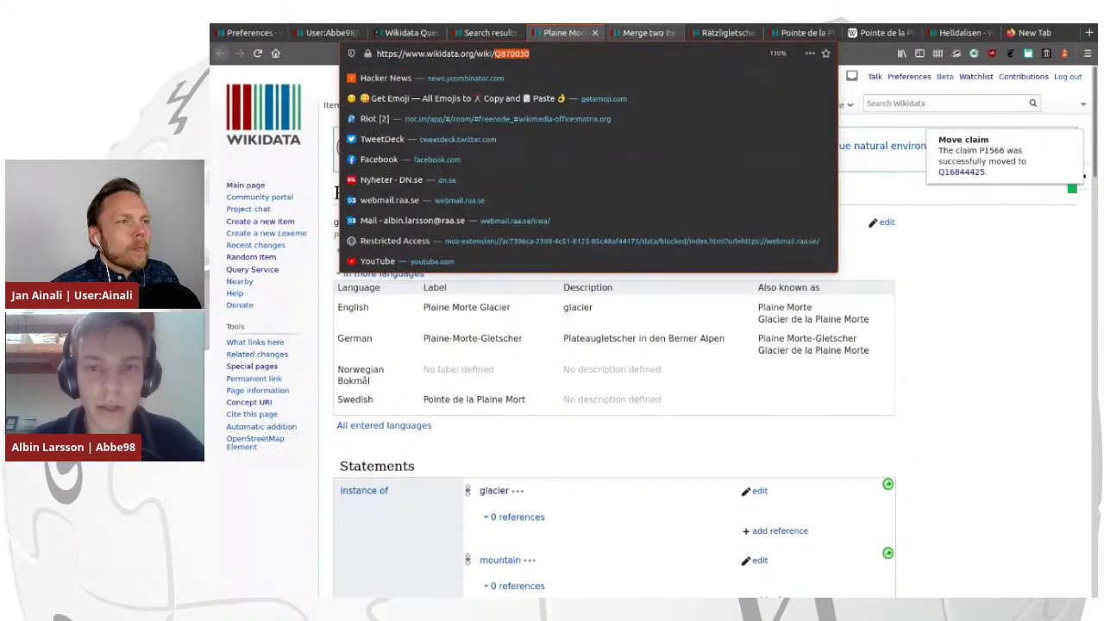
{"action": "left_click", "coordinate": [643, 33]}
{"action": "left_click", "coordinate": [558, 295]}
{"action": "key", "text": "ctrl+v"}
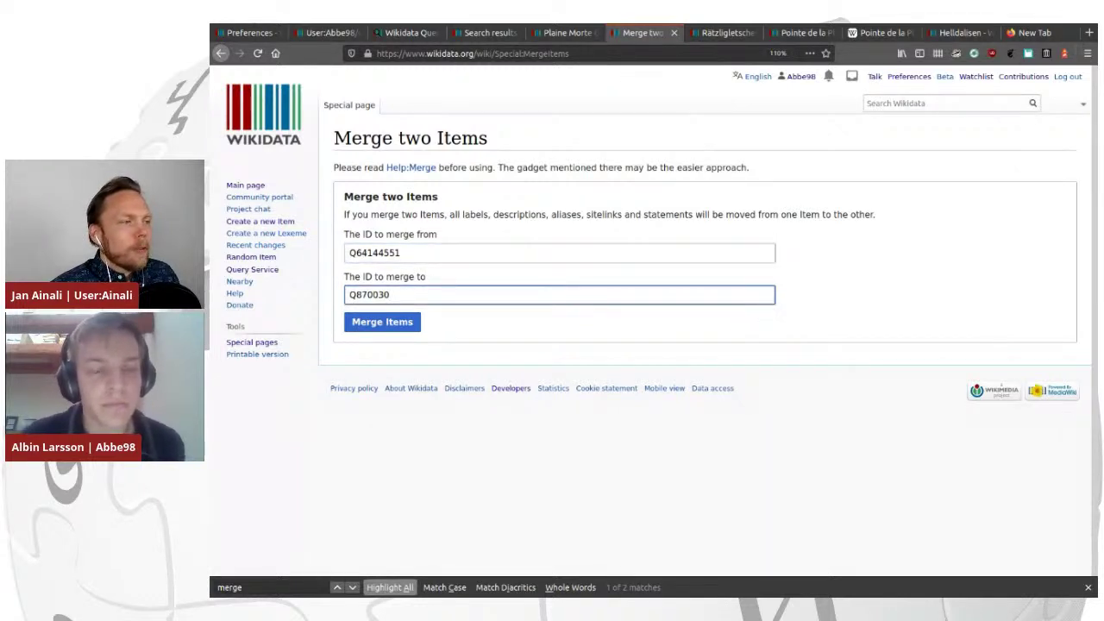
Try to merge Q64144551 into Q870030 and read the conflict message.
{"action": "left_click", "coordinate": [401, 252]}
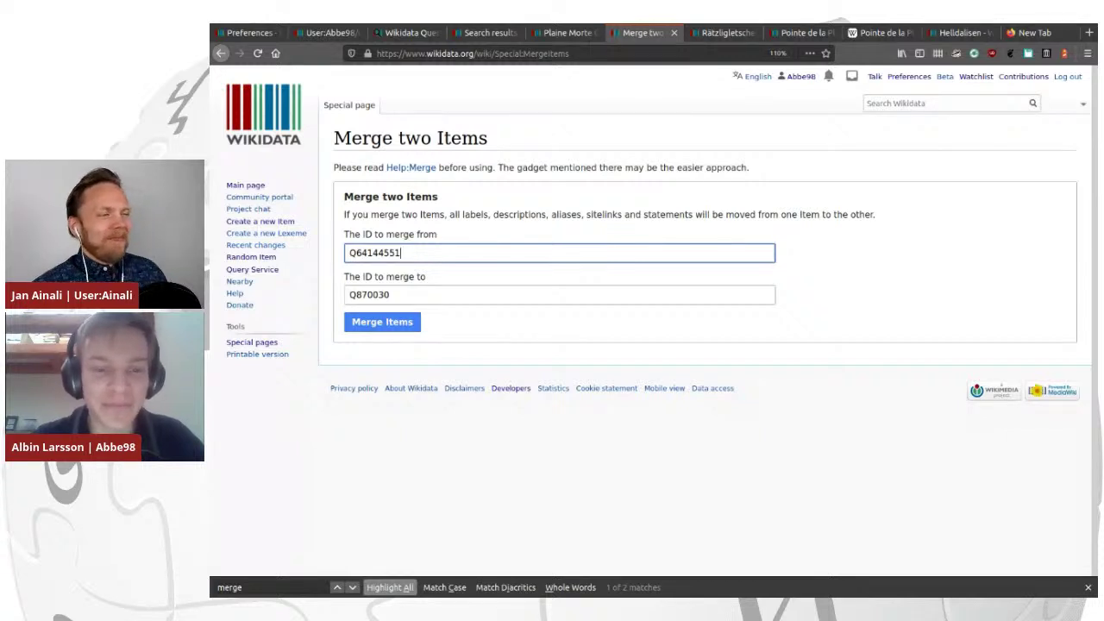
{"action": "key", "text": "Return"}
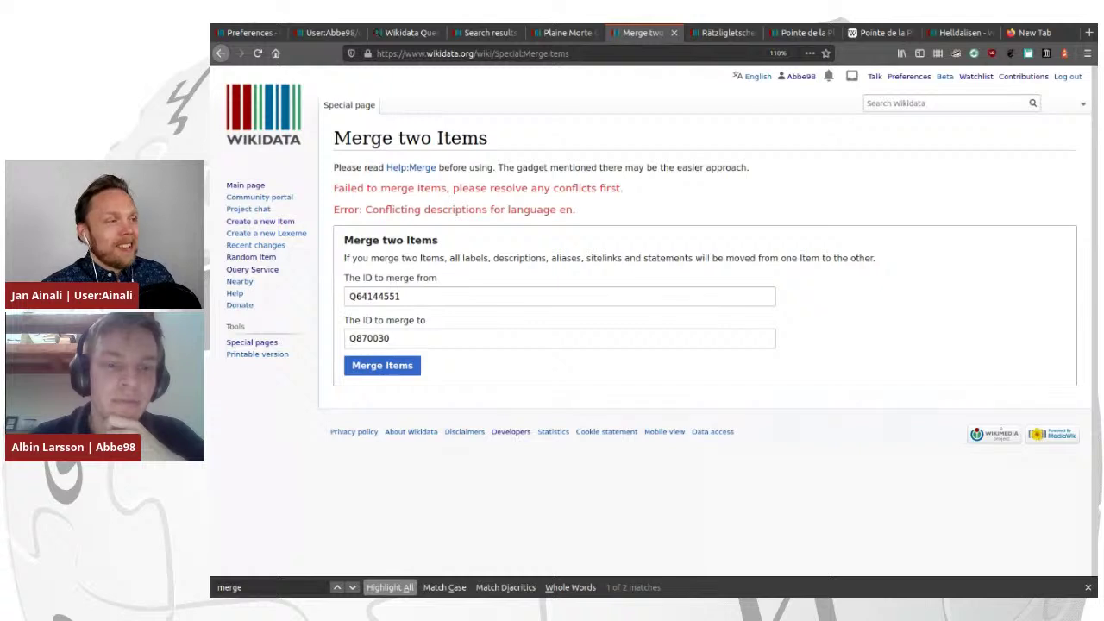
{"action": "triple_click", "coordinate": [565, 209]}
{"action": "triple_click", "coordinate": [566, 210]}
{"action": "left_click", "coordinate": [566, 209]}
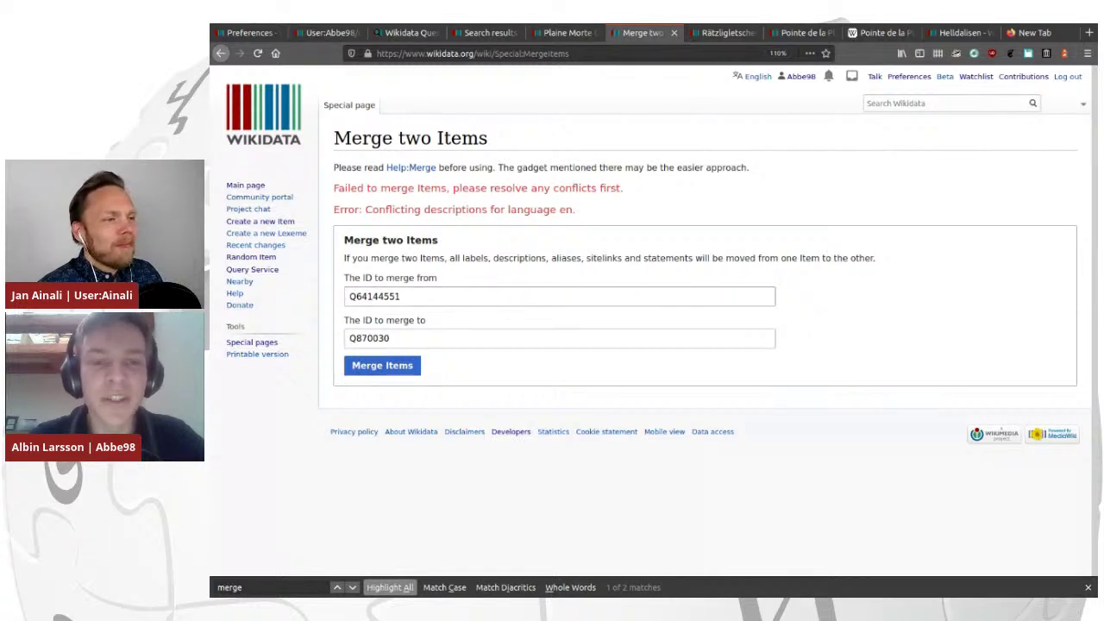
{"action": "triple_click", "coordinate": [532, 210]}
{"action": "left_click", "coordinate": [532, 209]}
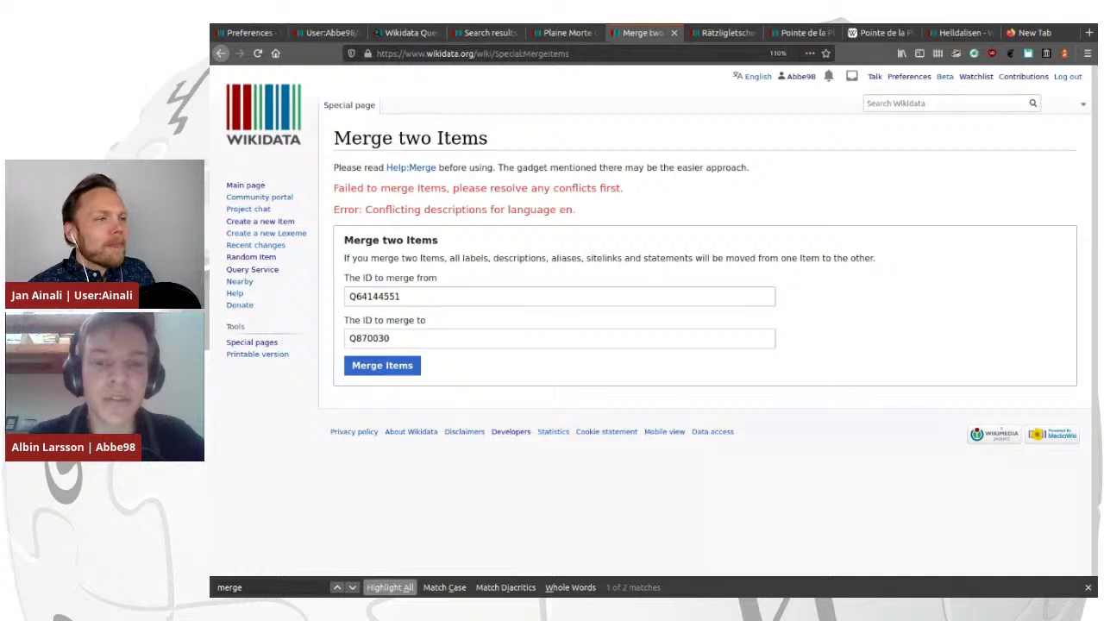
{"action": "triple_click", "coordinate": [532, 210]}
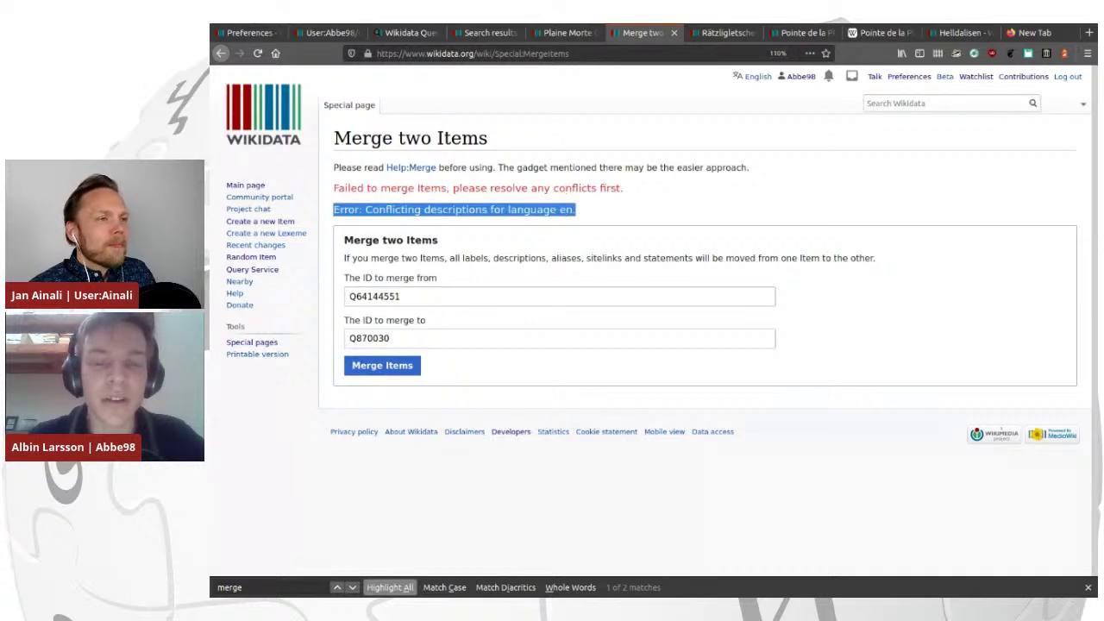
{"action": "left_click", "coordinate": [532, 210]}
{"action": "triple_click", "coordinate": [532, 210]}
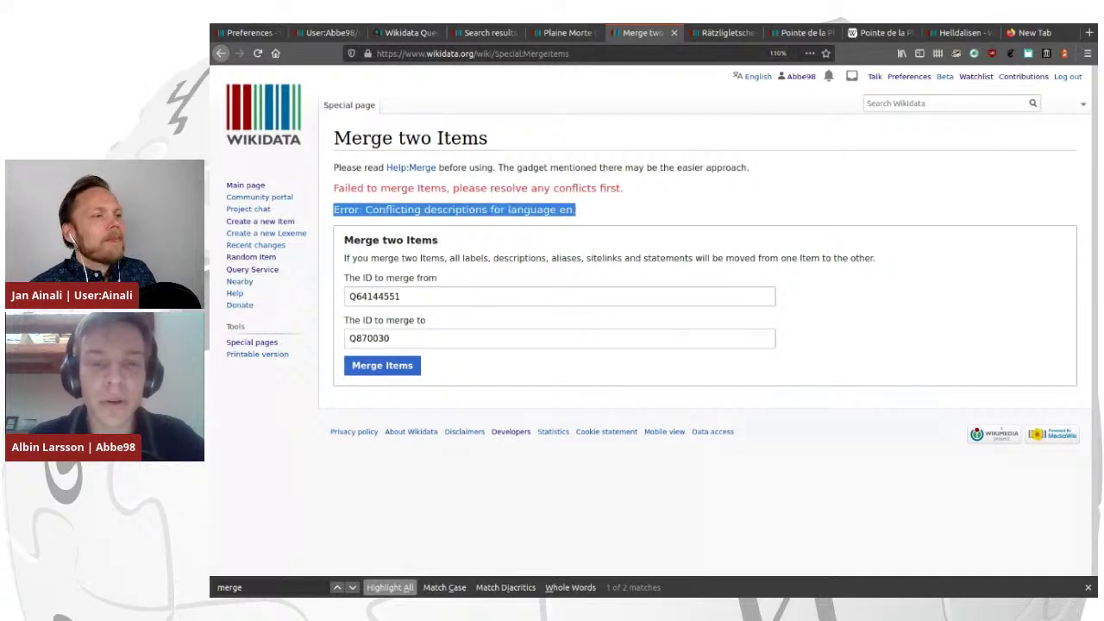
{"action": "left_click", "coordinate": [532, 209]}
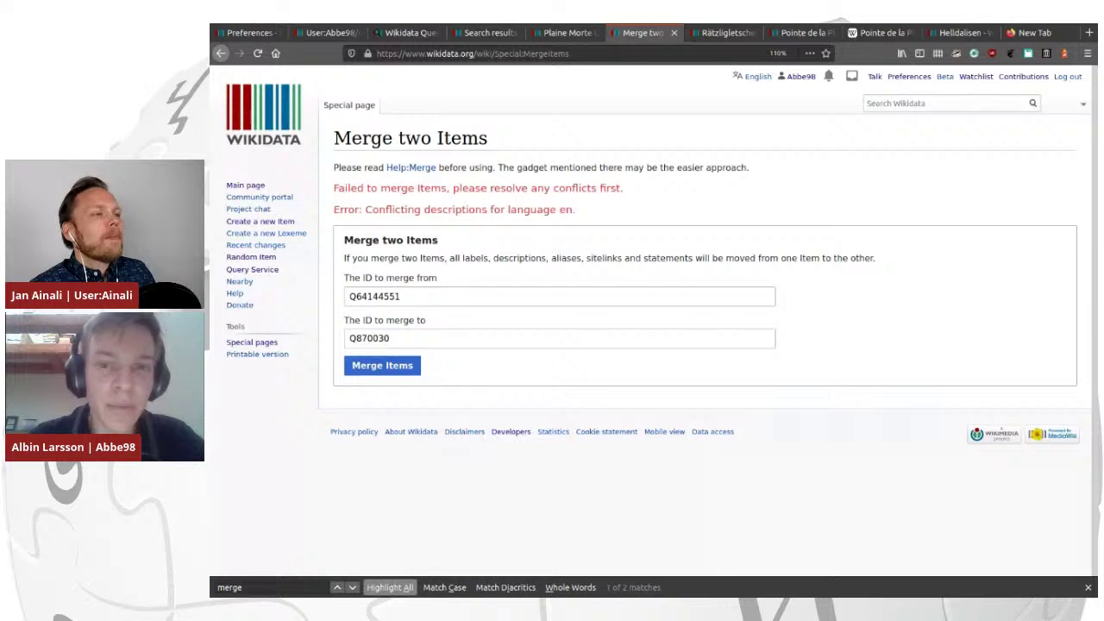
Remove the English description from the Rätzligletscher (Plaine Morte) Glacier item and publish the change.
{"action": "left_click", "coordinate": [725, 33]}
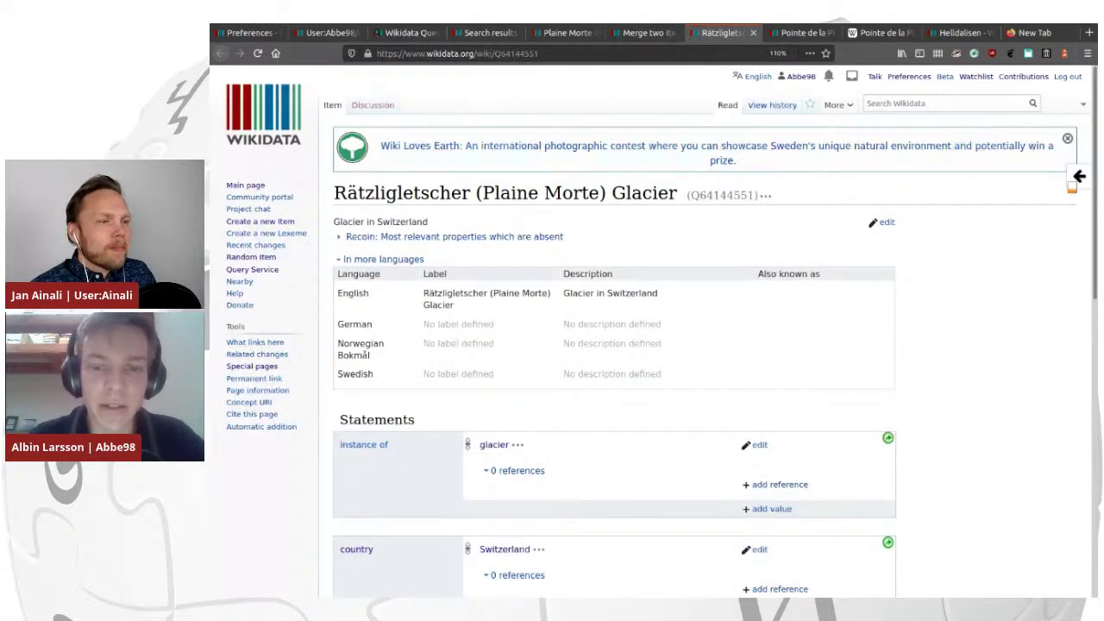
{"action": "left_click", "coordinate": [885, 222]}
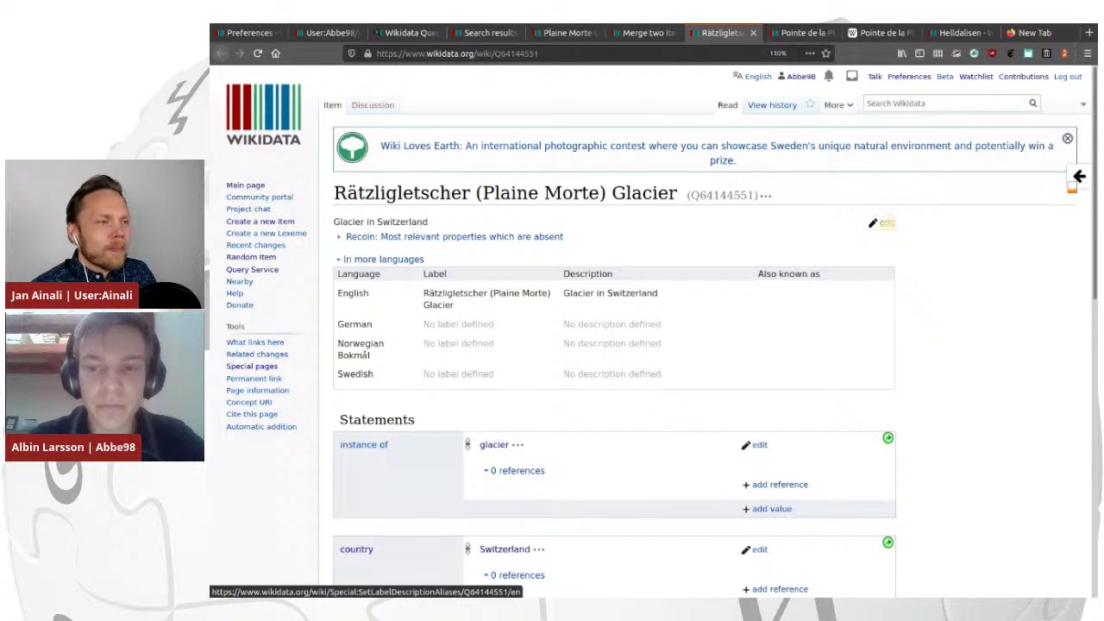
{"action": "key", "text": "Tab"}
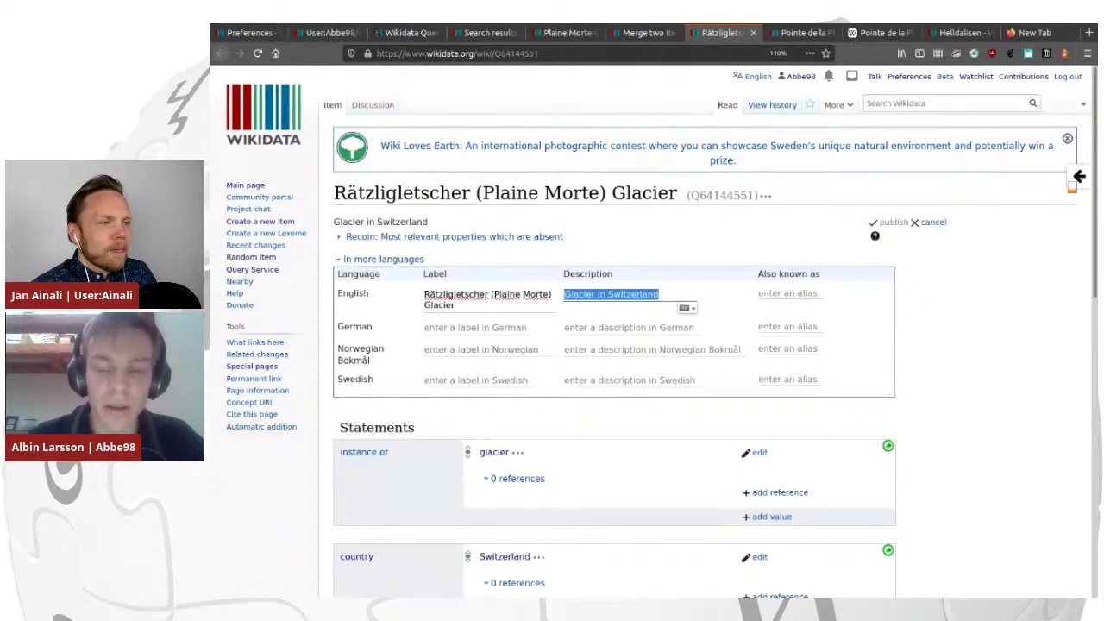
{"action": "key", "text": "BackSpace"}
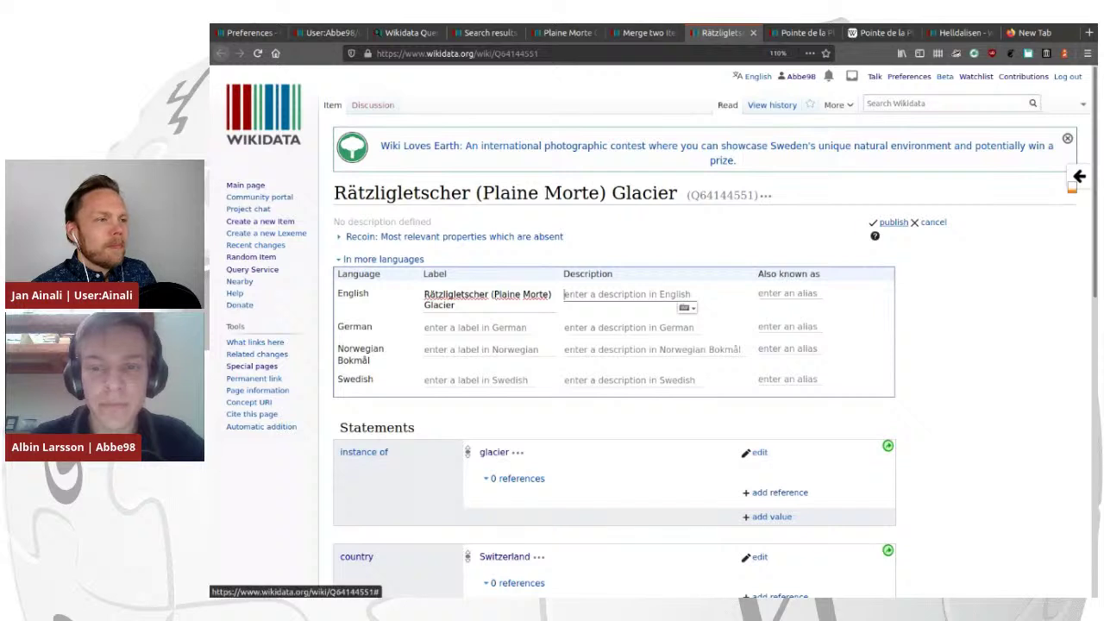
{"action": "left_click", "coordinate": [893, 222]}
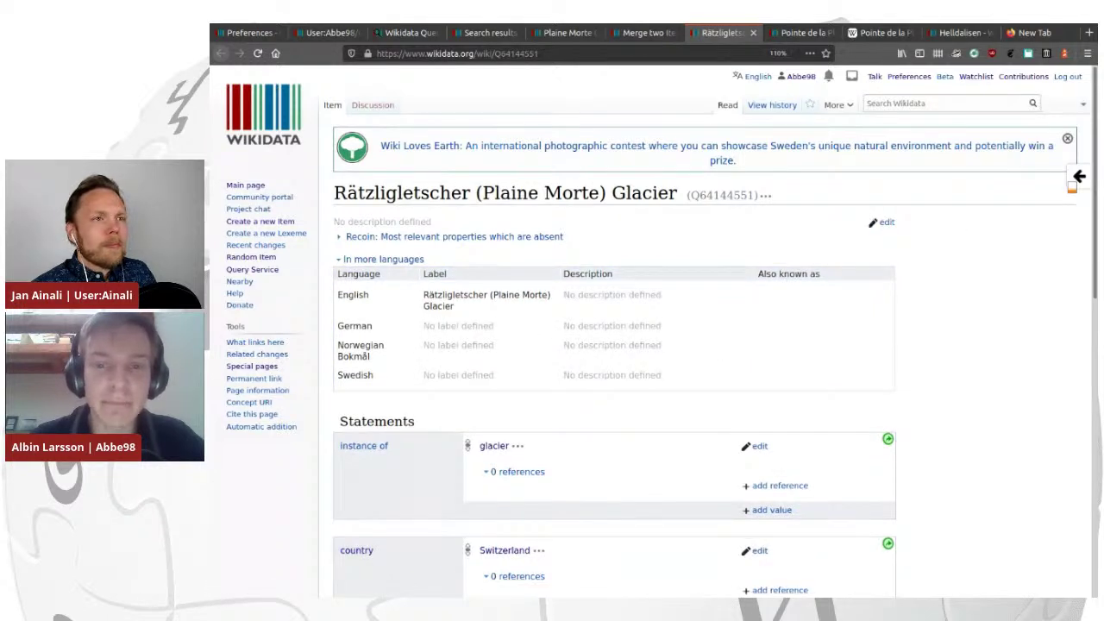
Merge Q64144551 into Q870030 and open the resulting Plaine Morte Glacier item.
{"action": "left_click", "coordinate": [644, 33]}
{"action": "left_click", "coordinate": [382, 365]}
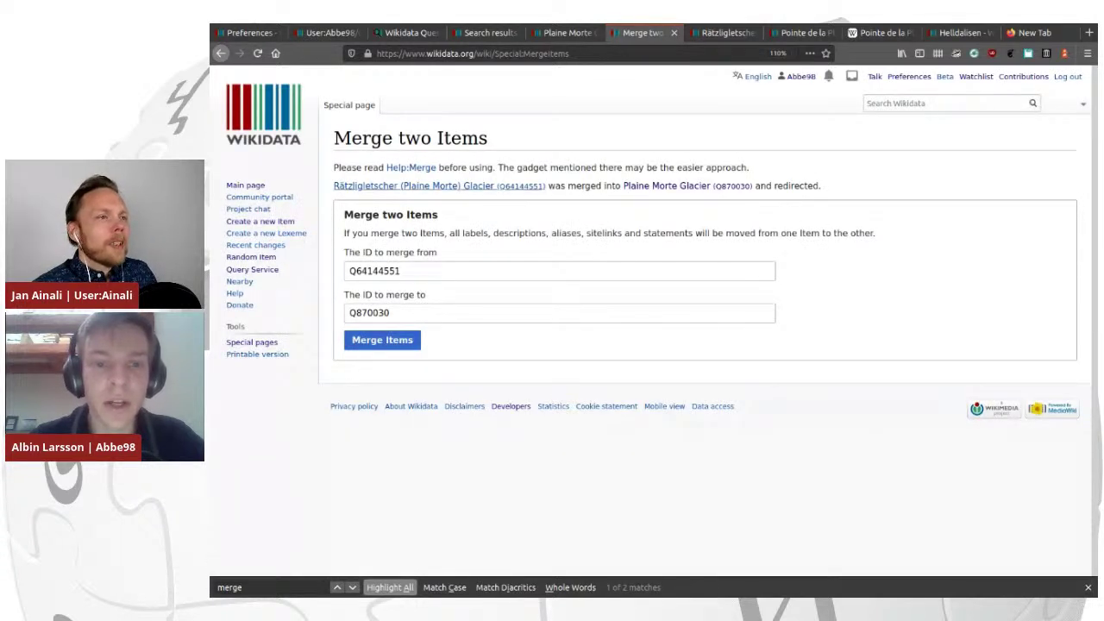
{"action": "triple_click", "coordinate": [585, 186]}
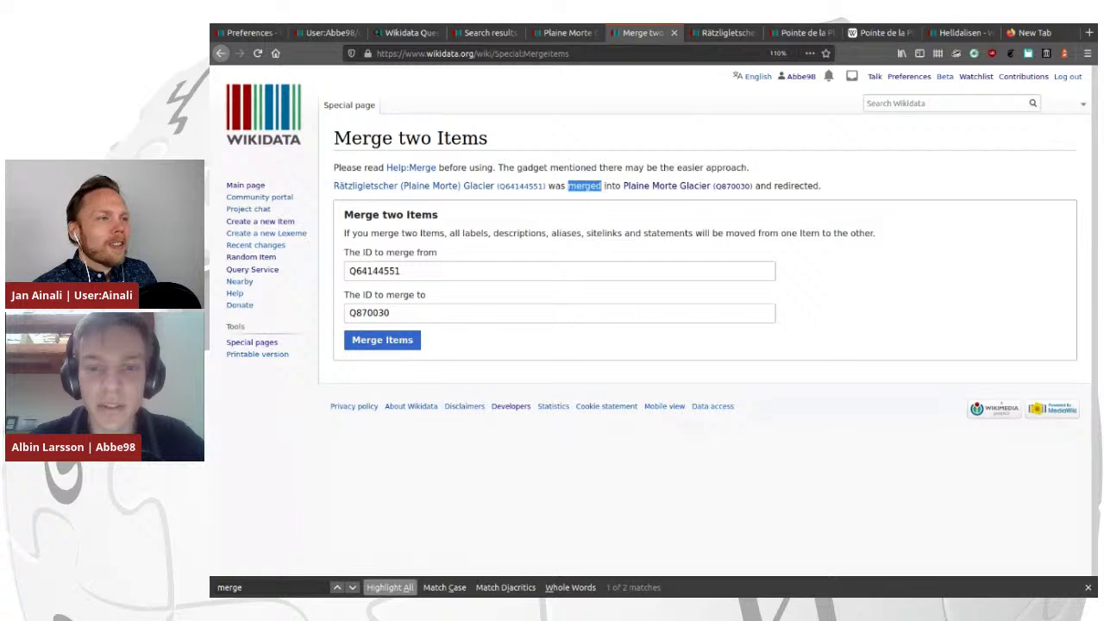
{"action": "left_click", "coordinate": [584, 186]}
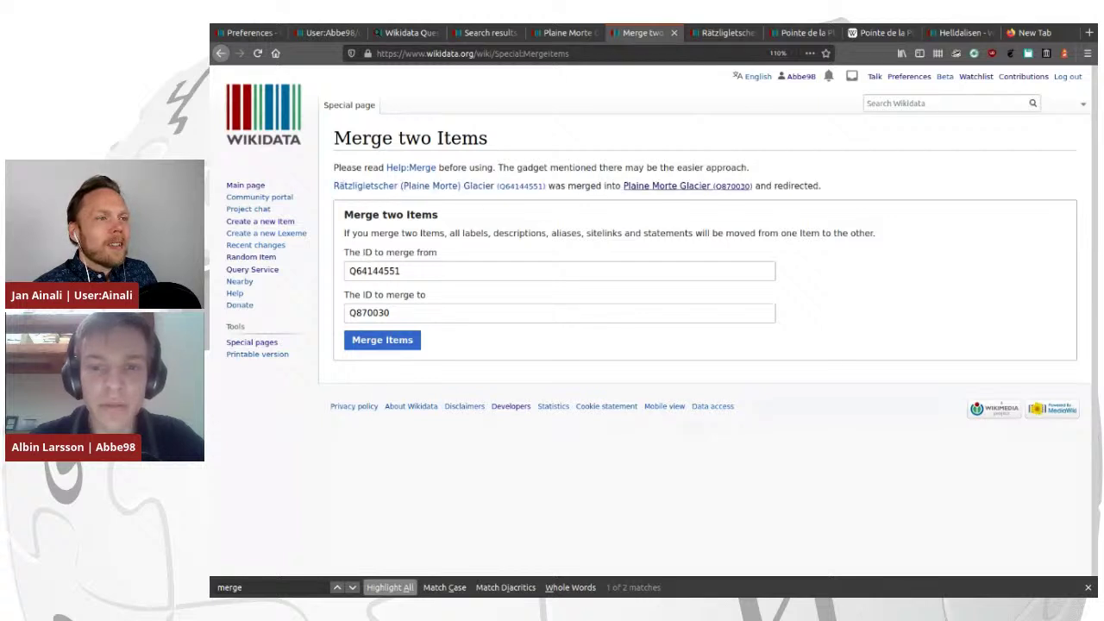
{"action": "left_click", "coordinate": [669, 185]}
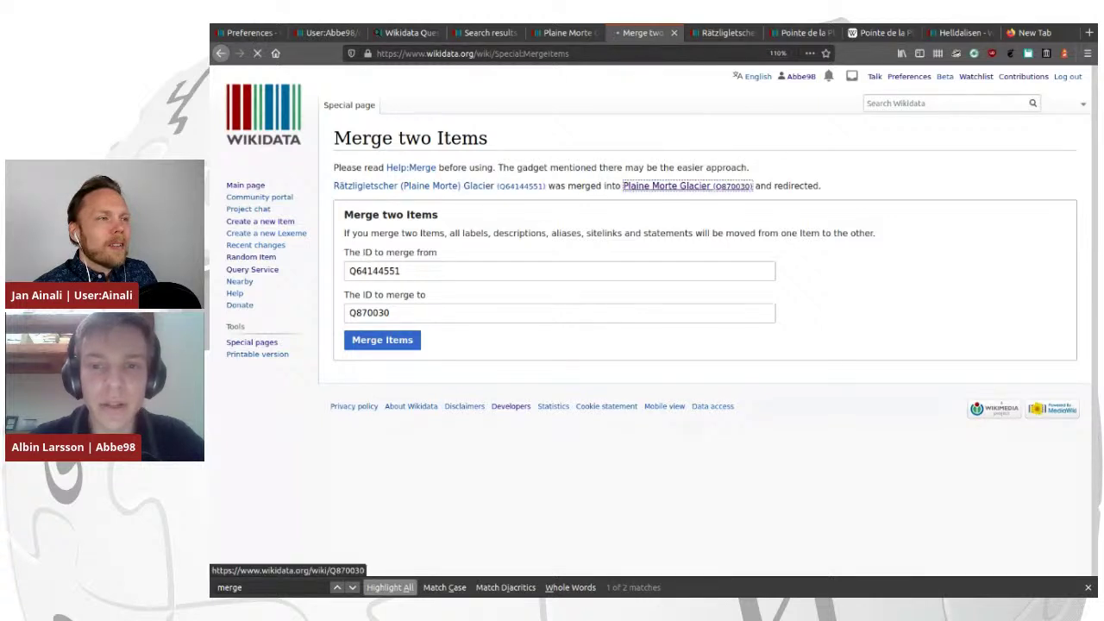
Review the labels, statements and identifiers of the Pointe de la Plaine Morte item.
{"action": "left_click", "coordinate": [802, 33]}
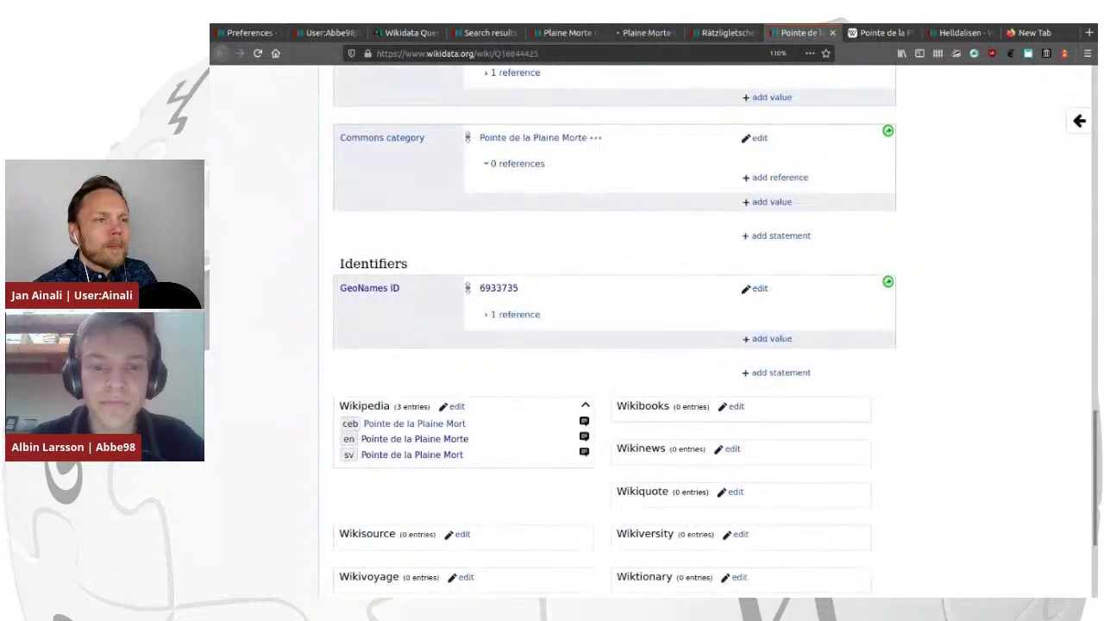
{"action": "scroll", "coordinate": [614, 328], "scroll_direction": "up", "scroll_amount": 8}
{"action": "scroll", "coordinate": [1079, 121], "scroll_direction": "up", "scroll_amount": 5}
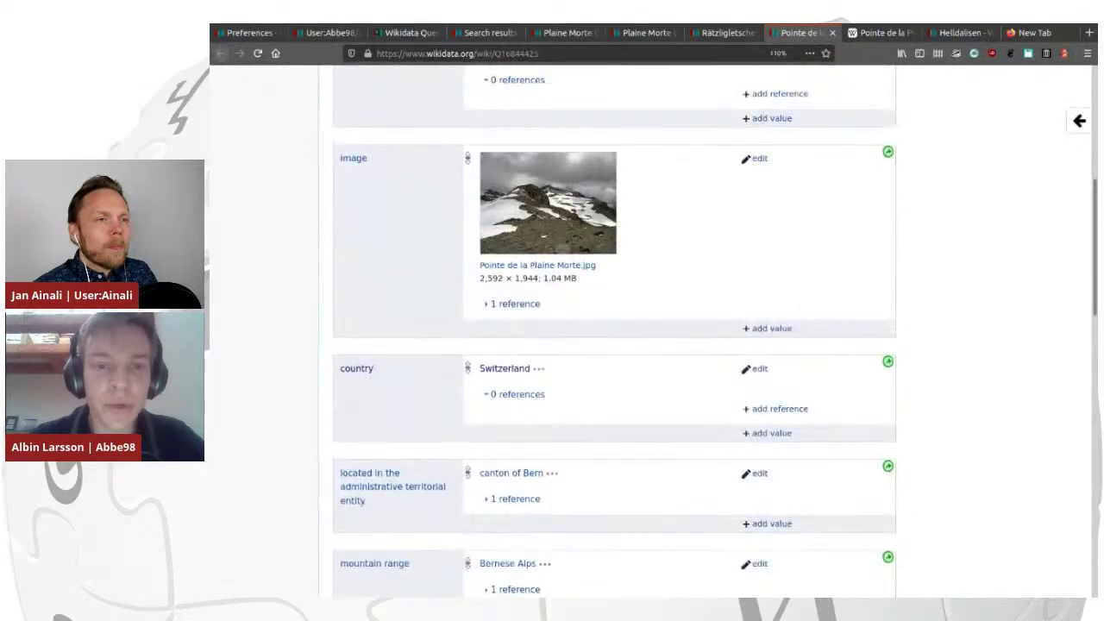
{"action": "scroll", "coordinate": [1079, 121], "scroll_direction": "up", "scroll_amount": 5}
{"action": "triple_click", "coordinate": [420, 193]}
{"action": "left_click", "coordinate": [420, 193]}
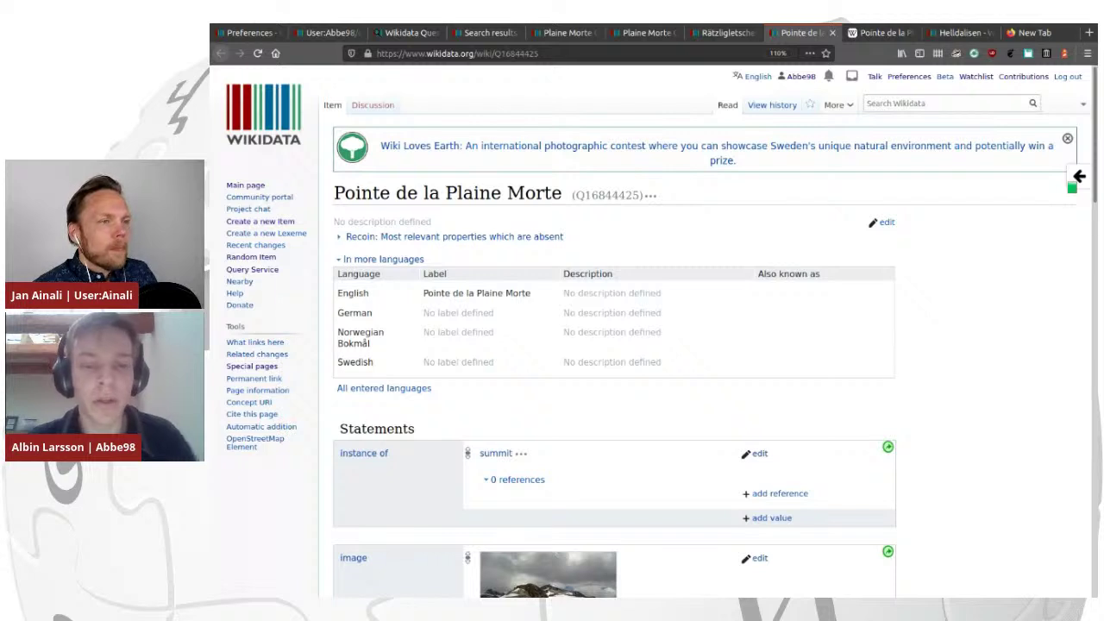
{"action": "scroll", "coordinate": [614, 345], "scroll_direction": "down", "scroll_amount": 3}
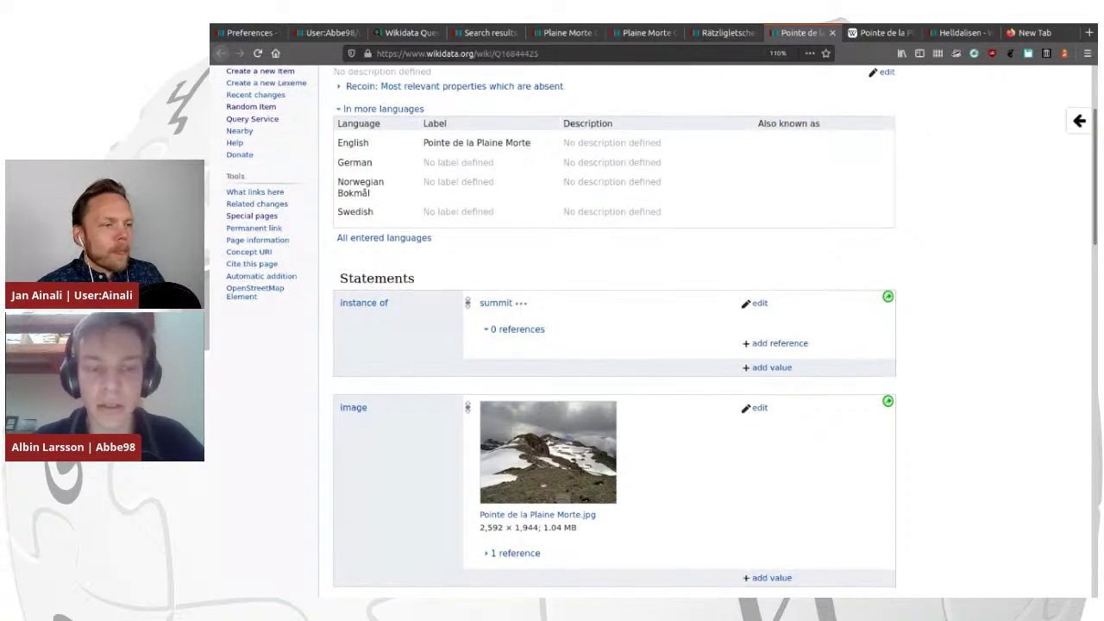
{"action": "scroll", "coordinate": [614, 345], "scroll_direction": "down", "scroll_amount": 12}
{"action": "scroll", "coordinate": [614, 345], "scroll_direction": "down", "scroll_amount": 6}
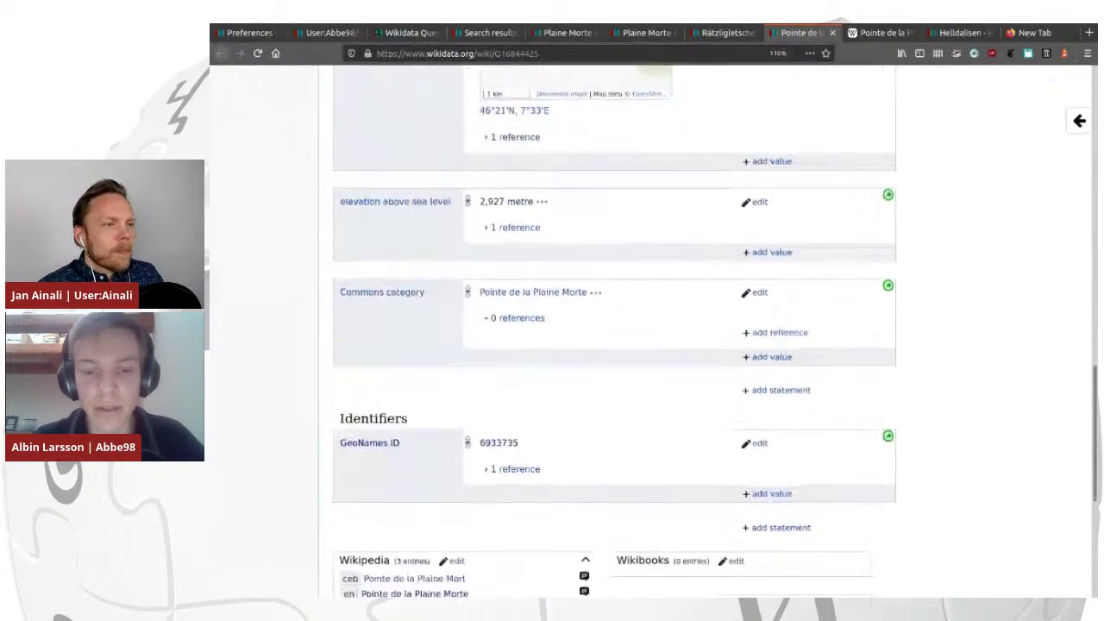
{"action": "scroll", "coordinate": [614, 345], "scroll_direction": "up", "scroll_amount": 4}
{"action": "scroll", "coordinate": [614, 345], "scroll_direction": "up", "scroll_amount": 10}
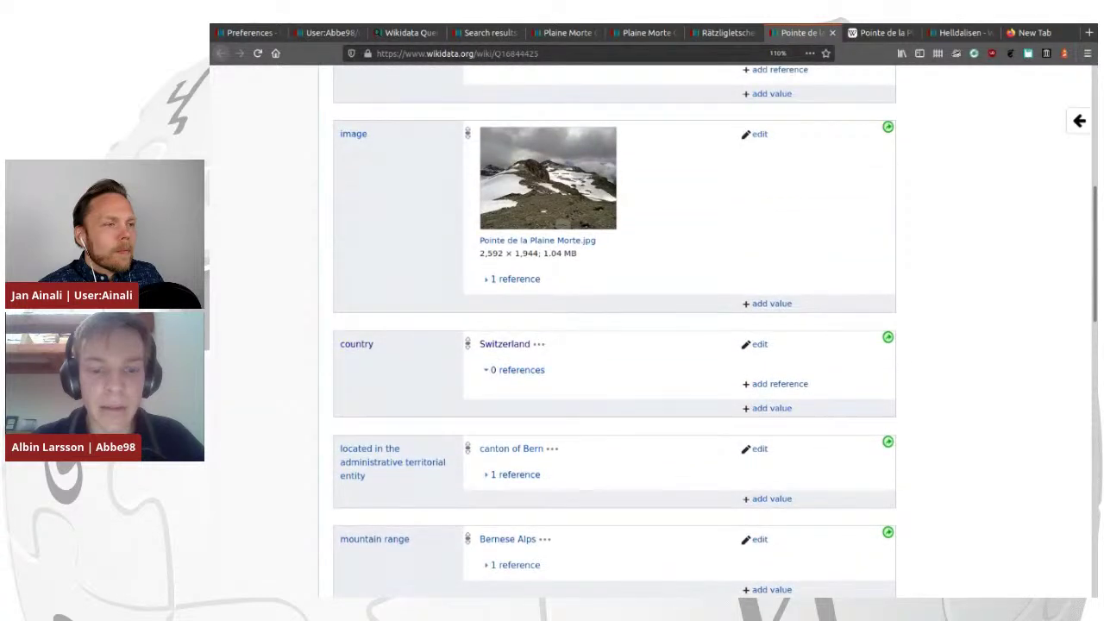
{"action": "scroll", "coordinate": [614, 345], "scroll_direction": "down", "scroll_amount": 14}
{"action": "scroll", "coordinate": [781, 323], "scroll_direction": "down", "scroll_amount": 1}
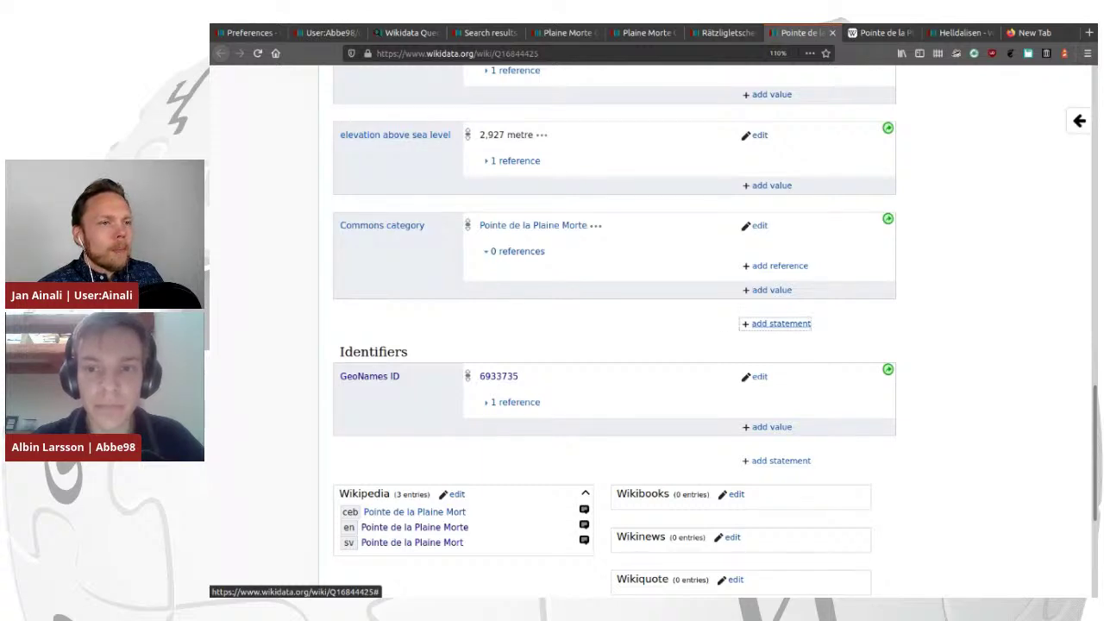
{"action": "left_click", "coordinate": [780, 324]}
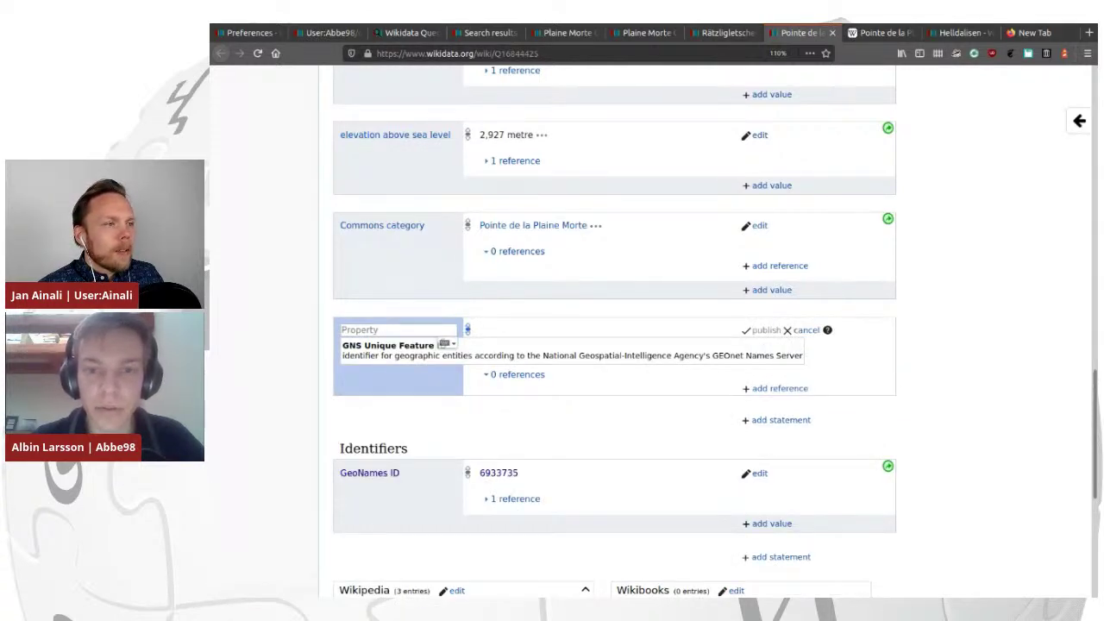
{"action": "scroll", "coordinate": [614, 345], "scroll_direction": "up", "scroll_amount": 8}
{"action": "scroll", "coordinate": [614, 345], "scroll_direction": "down", "scroll_amount": 10}
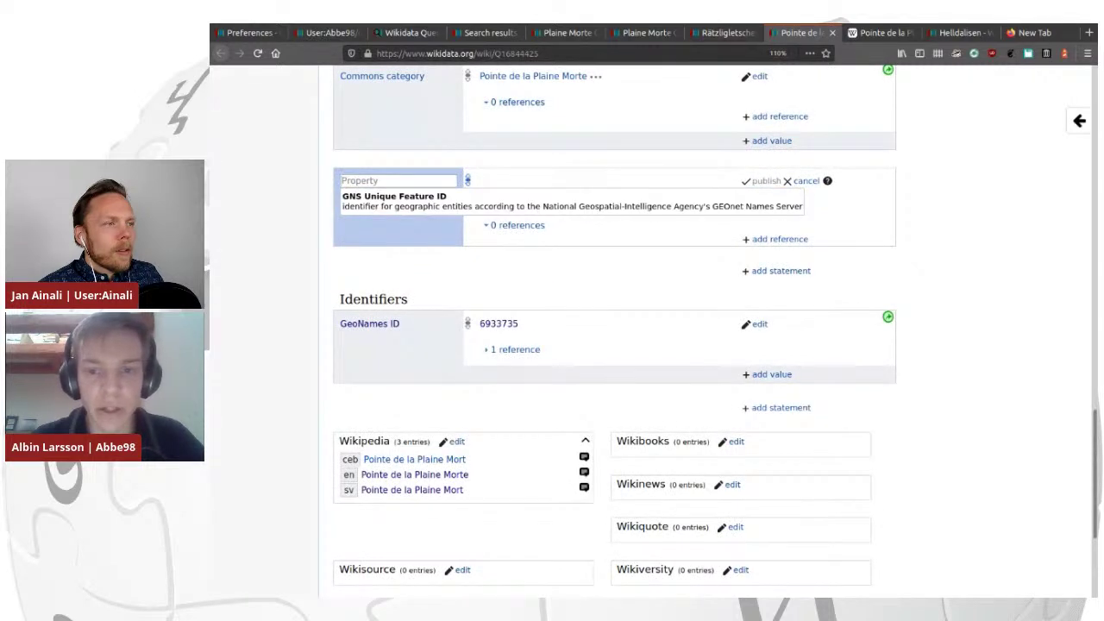
{"action": "left_click", "coordinate": [807, 181]}
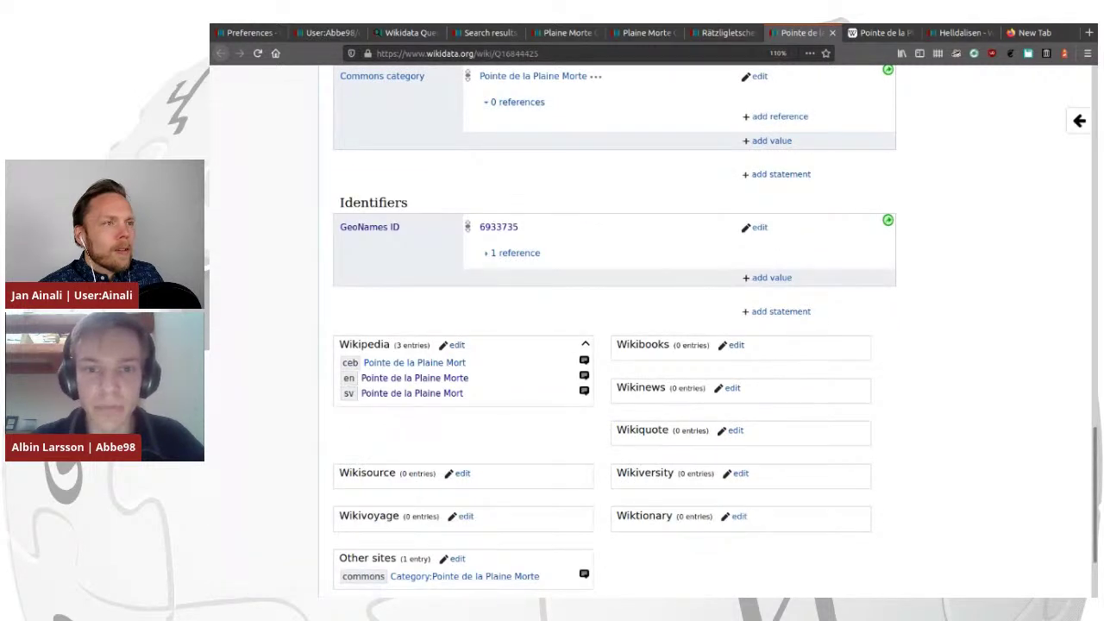
Copy the Pointe de la Plaine Morte item ID Q16844425 and close the Rätzligletscher item's browser tab.
{"action": "double_click", "coordinate": [517, 53]}
{"action": "key", "text": "ctrl+c"}
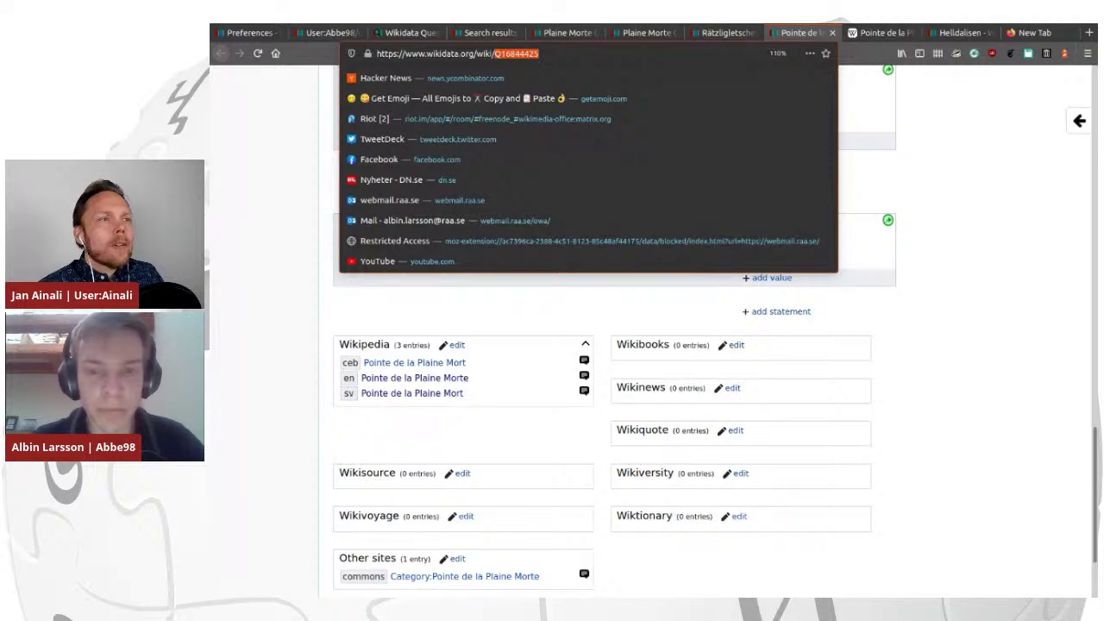
{"action": "left_click", "coordinate": [725, 33]}
{"action": "left_click", "coordinate": [753, 33]}
Add a "located on terrain feature" statement with the value Q16844425 to the Plaine Morte Glacier item and publish it.
{"action": "key", "text": "ctrl+Page_Up"}
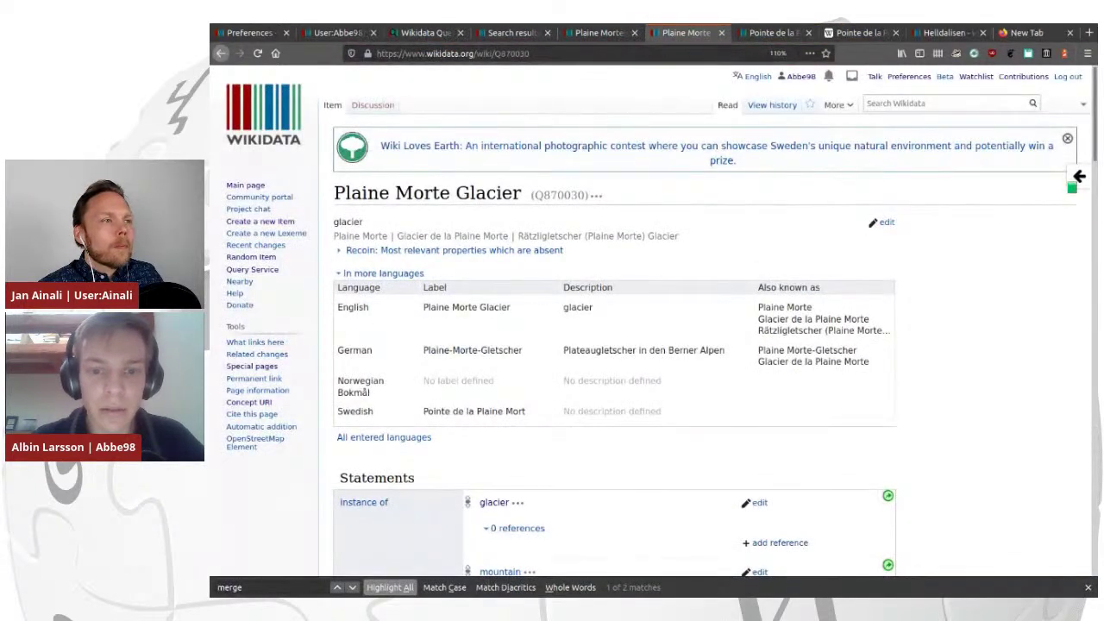
{"action": "scroll", "coordinate": [614, 328], "scroll_direction": "down", "scroll_amount": 10}
{"action": "scroll", "coordinate": [614, 328], "scroll_direction": "down", "scroll_amount": 15}
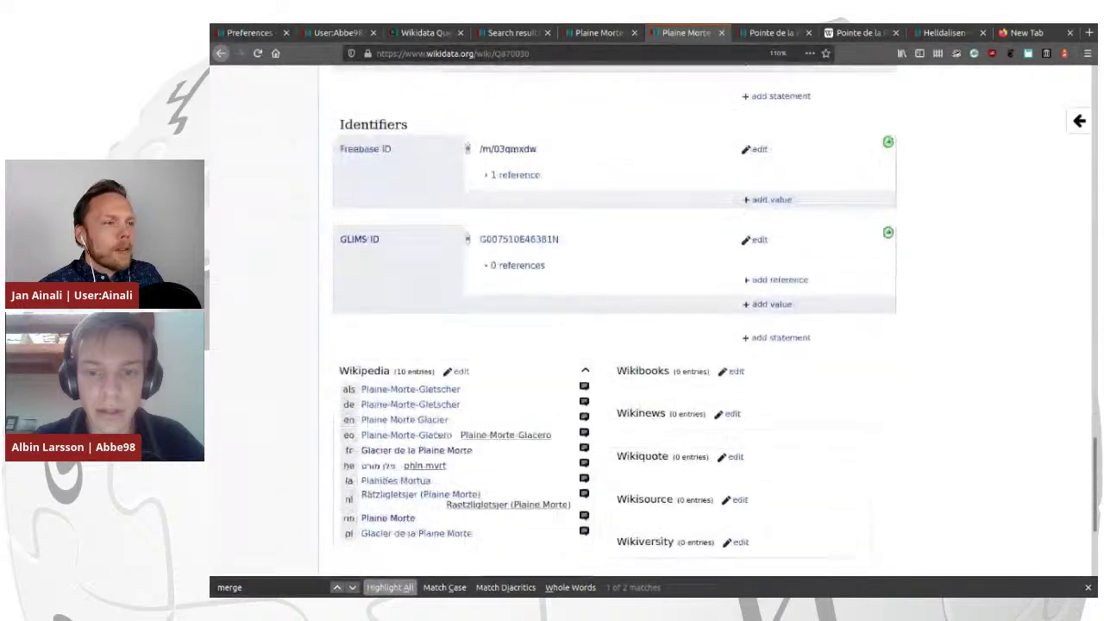
{"action": "scroll", "coordinate": [614, 327], "scroll_direction": "up", "scroll_amount": 2}
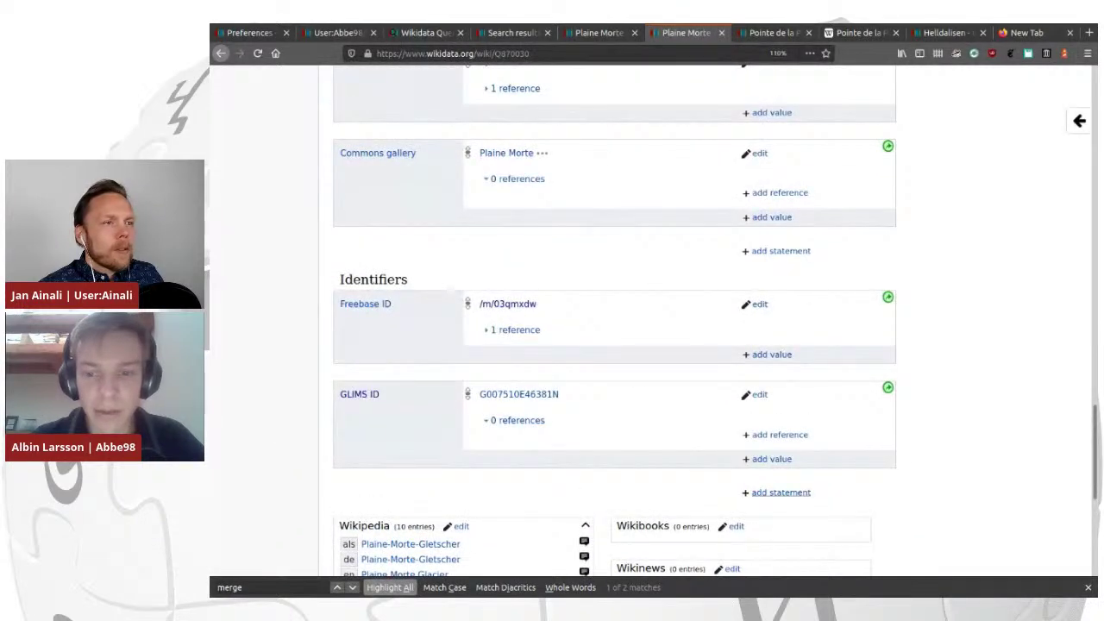
{"action": "left_click", "coordinate": [776, 491]}
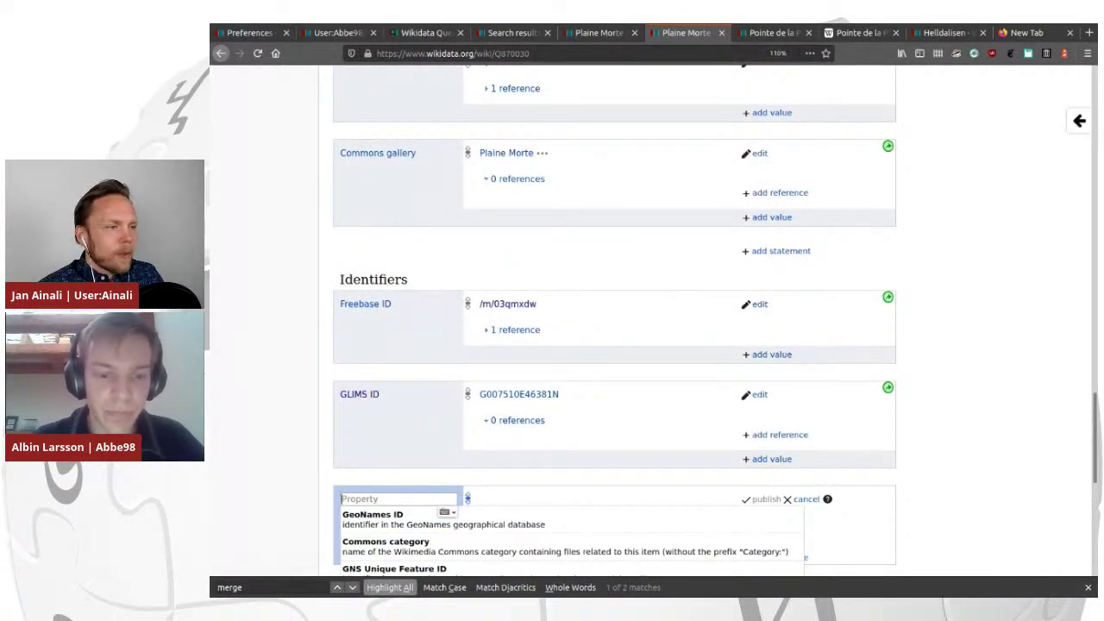
{"action": "scroll", "coordinate": [518, 431], "scroll_direction": "down", "scroll_amount": 2}
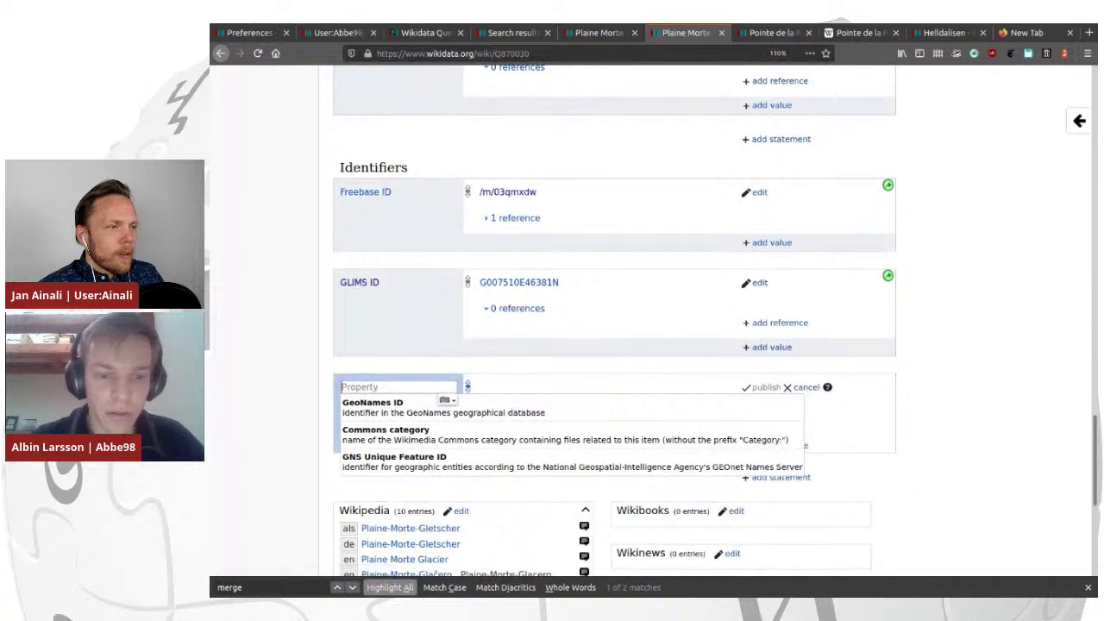
{"action": "type", "text": "located"}
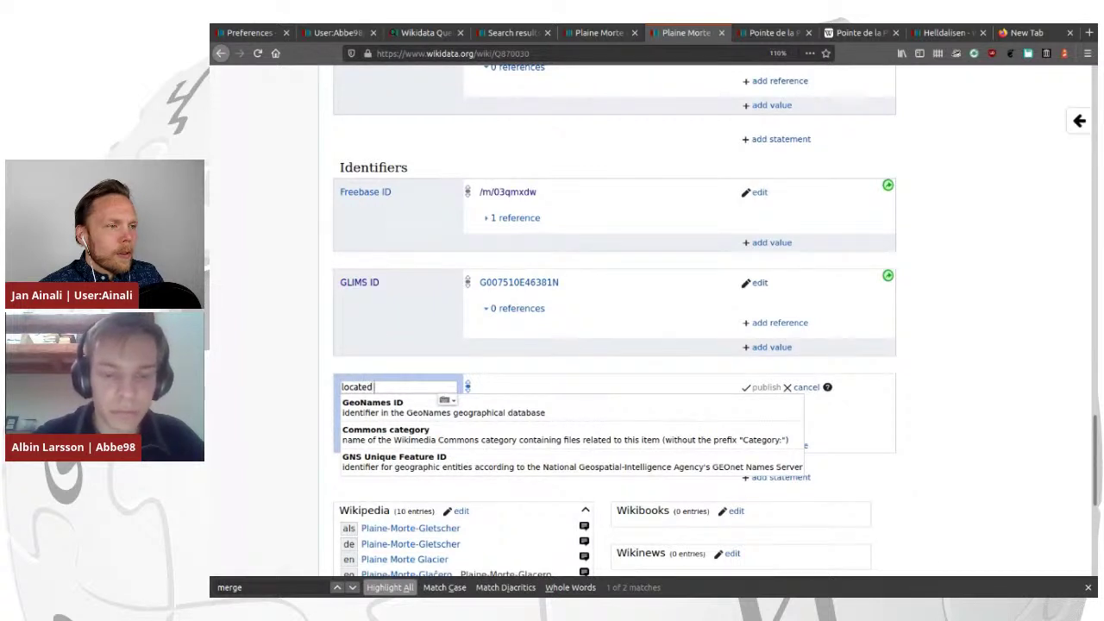
{"action": "type", "text": " on te"}
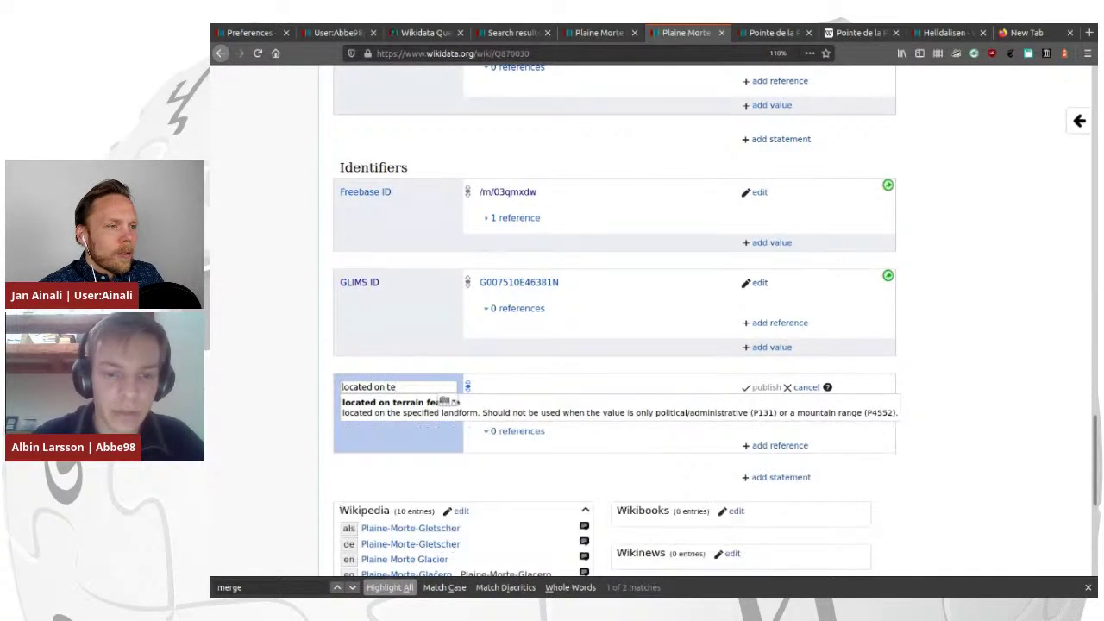
{"action": "key", "text": "Down"}
{"action": "key", "text": "Return"}
{"action": "key", "text": "ctrl+v"}
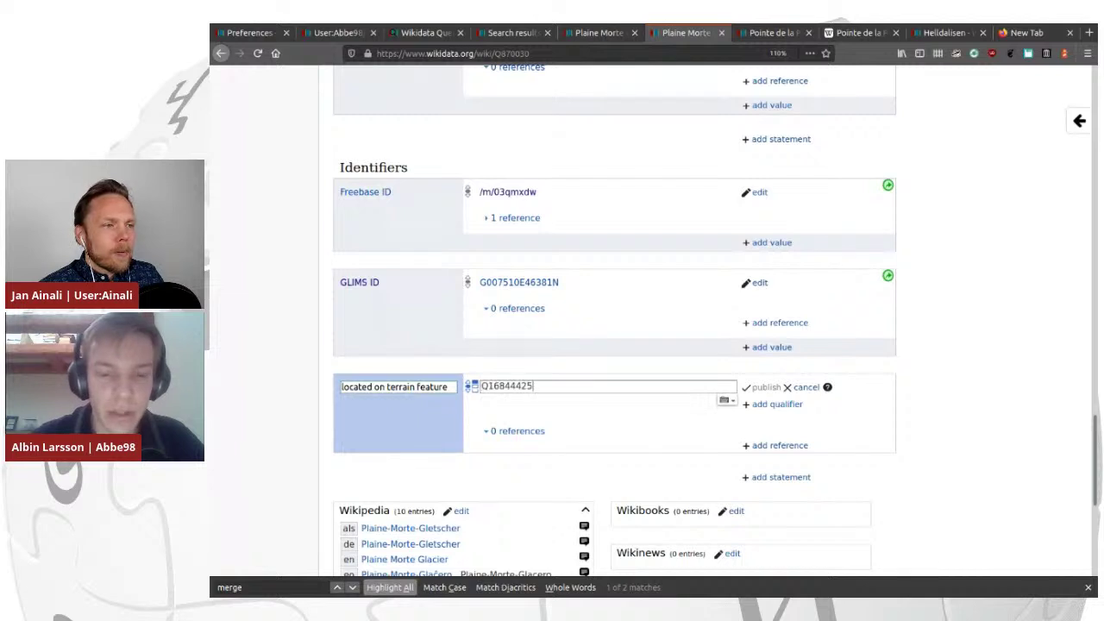
{"action": "key", "text": "Down"}
{"action": "key", "text": "Return"}
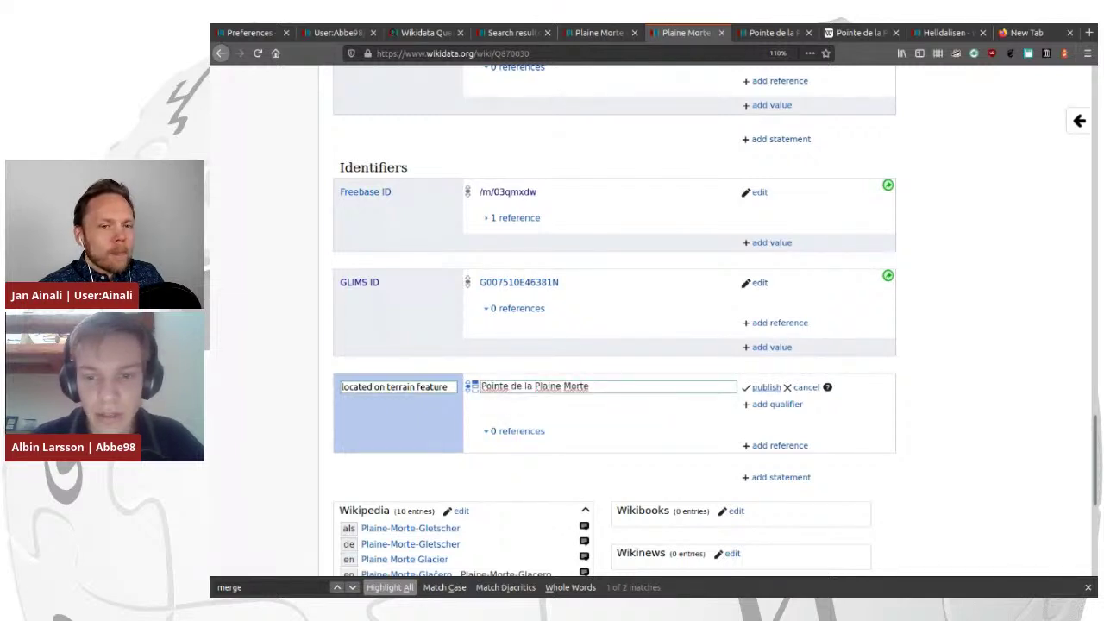
{"action": "key", "text": "Return"}
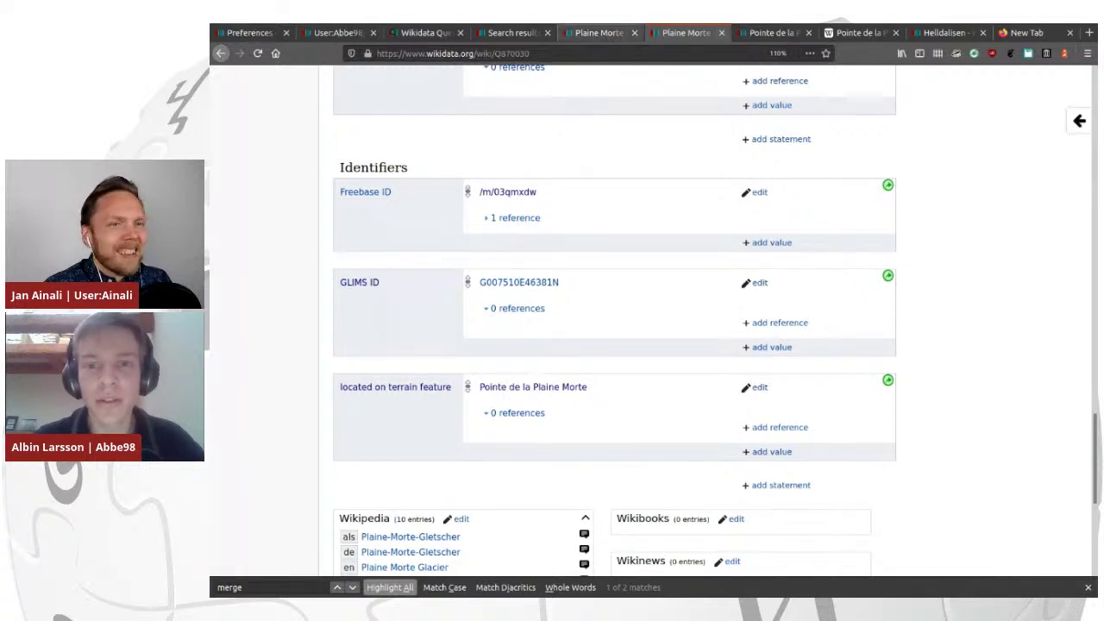
Return to the Wikidata Query Service results, examine the result points on a Europe-wide map and review the SPARQL query.
{"action": "key", "text": "ctrl+Page_Up"}
{"action": "key", "text": "ctrl+Page_Up"}
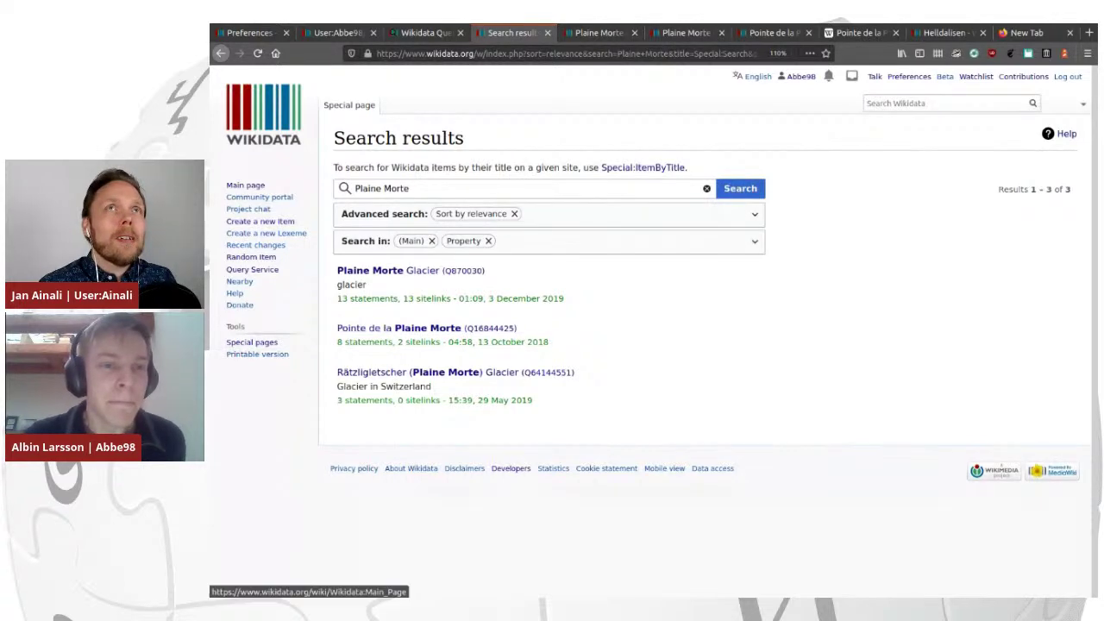
{"action": "left_click", "coordinate": [337, 33]}
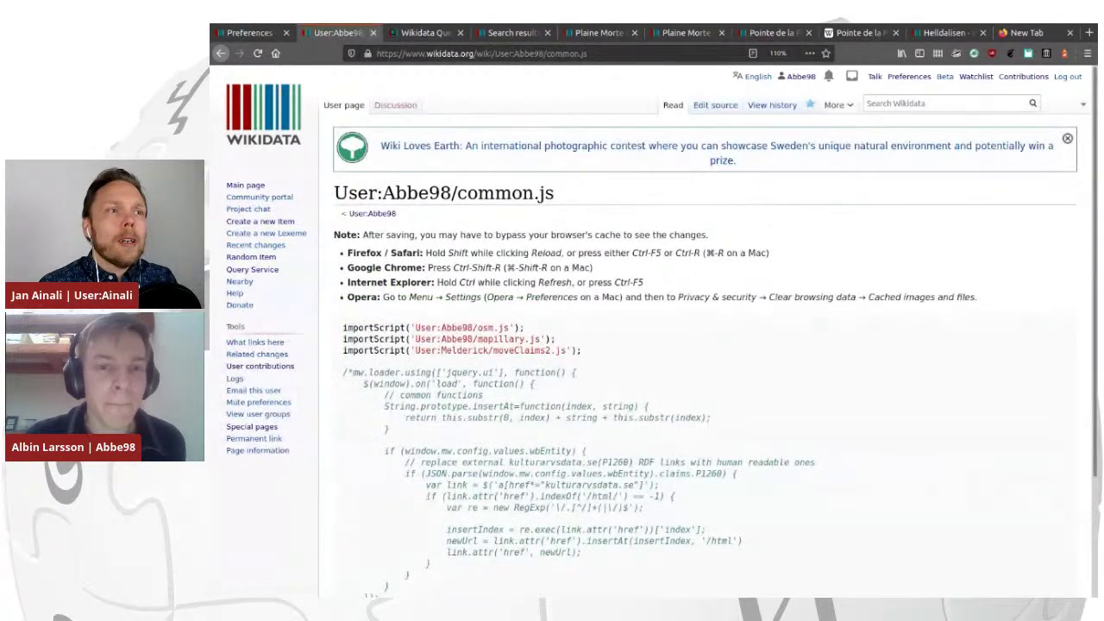
{"action": "left_click", "coordinate": [426, 32]}
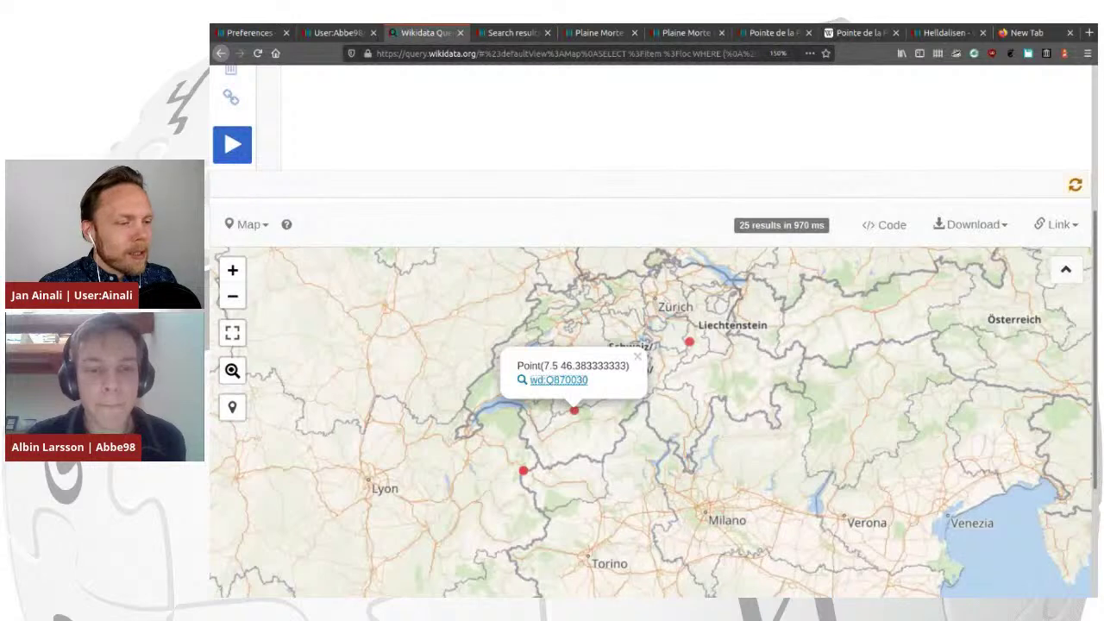
{"action": "left_click", "coordinate": [232, 296]}
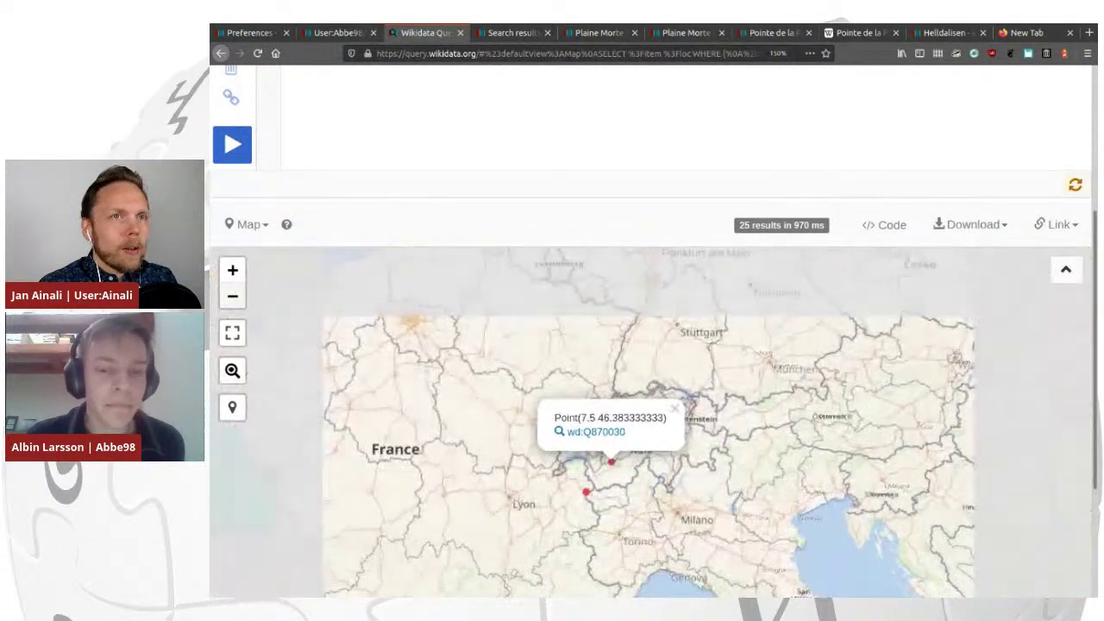
{"action": "left_click", "coordinate": [232, 296]}
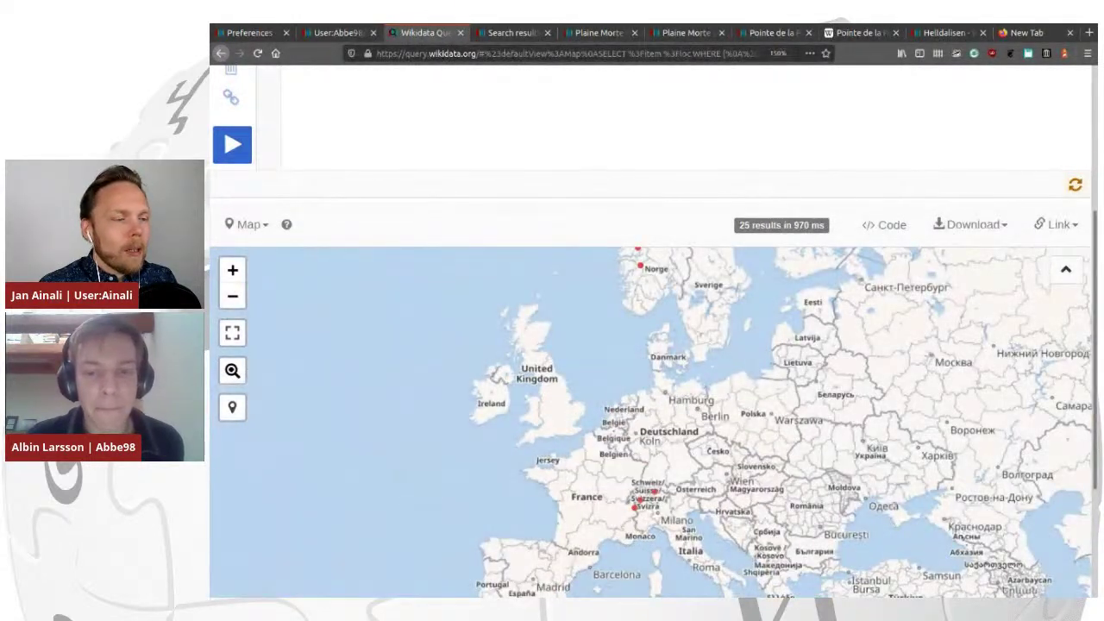
{"action": "left_click", "coordinate": [232, 296]}
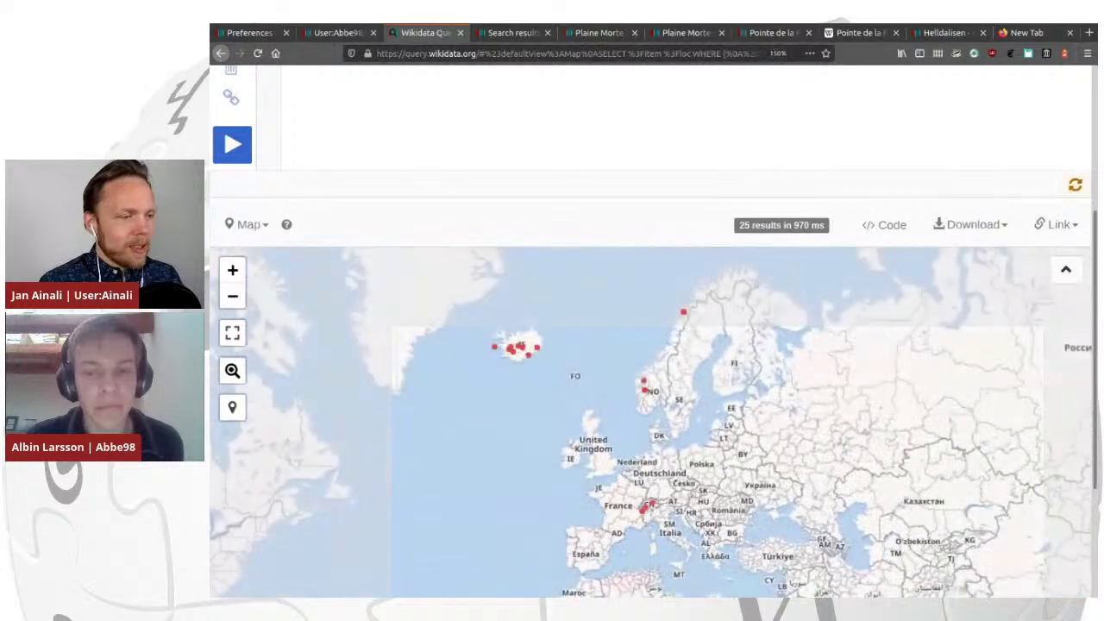
{"action": "mouse_move", "coordinate": [604, 414]}
{"action": "left_mouse_down"}
{"action": "mouse_move", "coordinate": [566, 357]}
{"action": "mouse_move", "coordinate": [570, 408]}
{"action": "mouse_move", "coordinate": [606, 426]}
{"action": "left_mouse_up"}
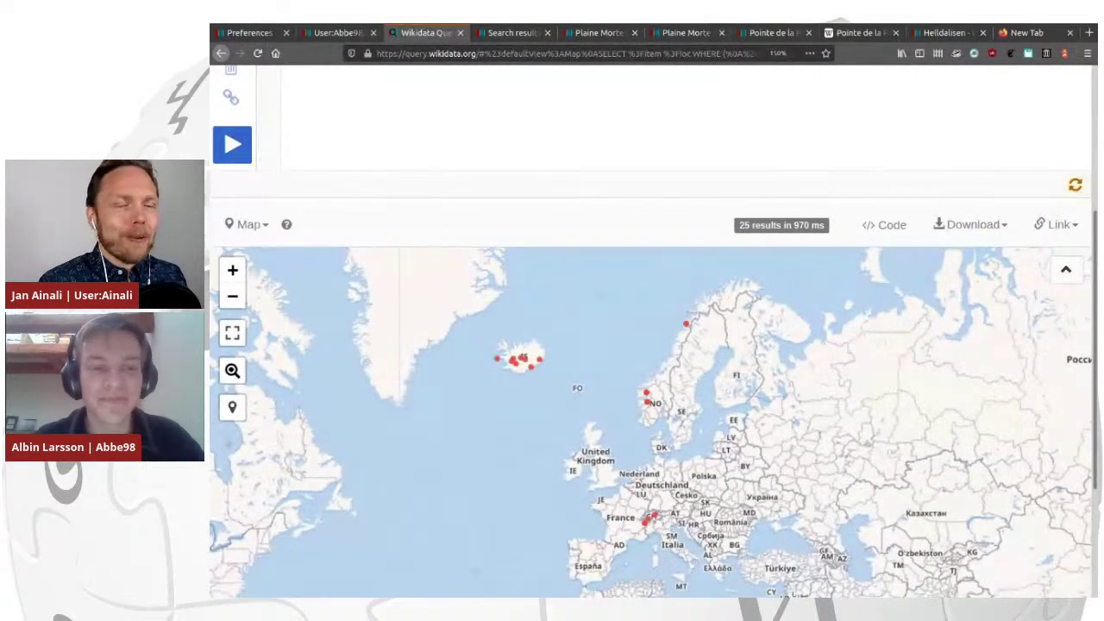
{"action": "scroll", "coordinate": [652, 388], "scroll_direction": "up", "scroll_amount": 3}
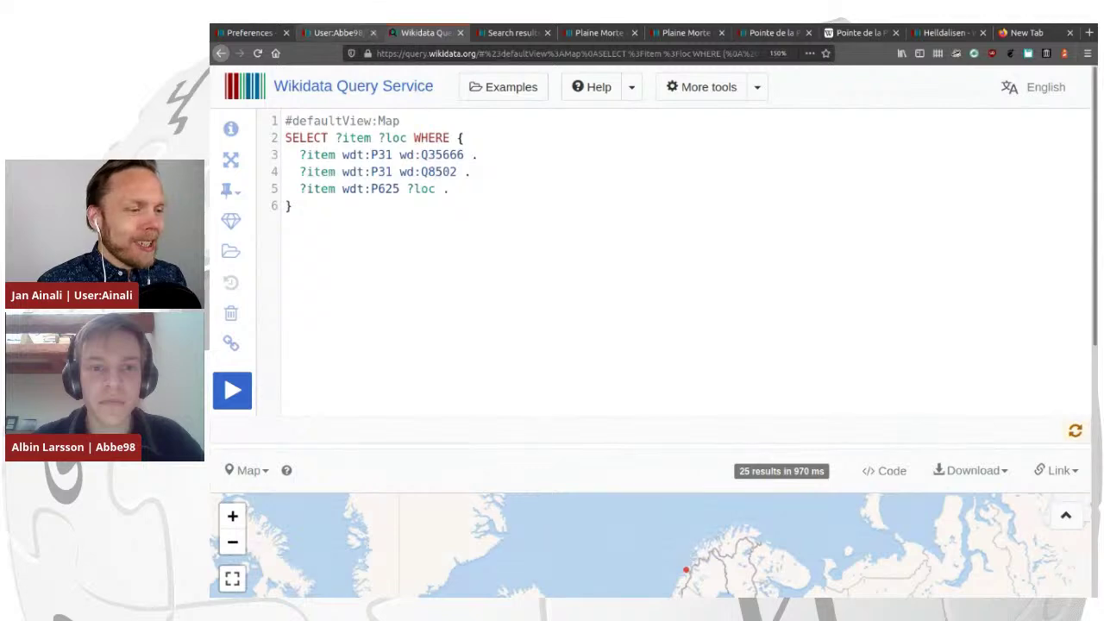
Show all entered languages on the Plaine Morte Glacier item and look through its labels and descriptions.
{"action": "left_click", "coordinate": [336, 33]}
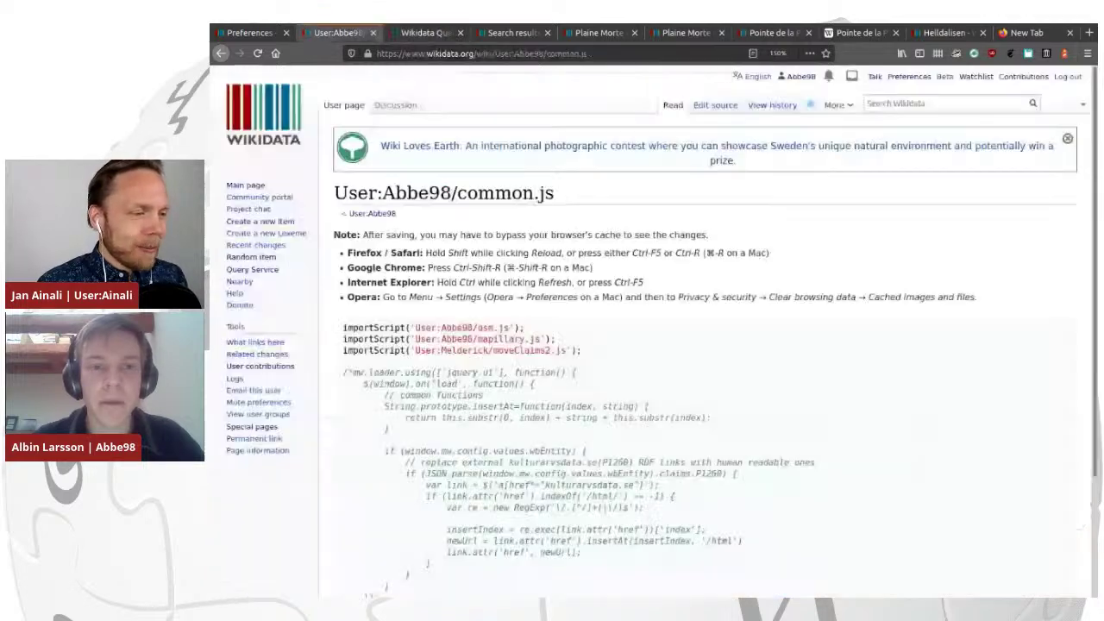
{"action": "left_click", "coordinate": [686, 32]}
{"action": "scroll", "coordinate": [652, 321], "scroll_direction": "up", "scroll_amount": 15}
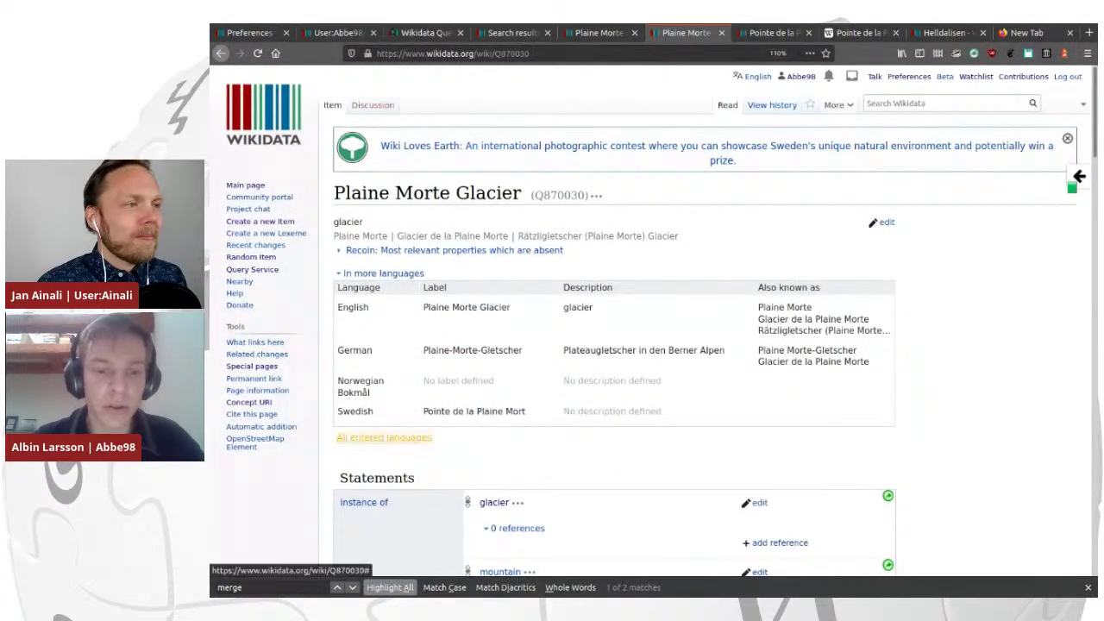
{"action": "left_click", "coordinate": [384, 437]}
{"action": "scroll", "coordinate": [384, 437], "scroll_direction": "down", "scroll_amount": 10}
{"action": "key", "text": "Home"}
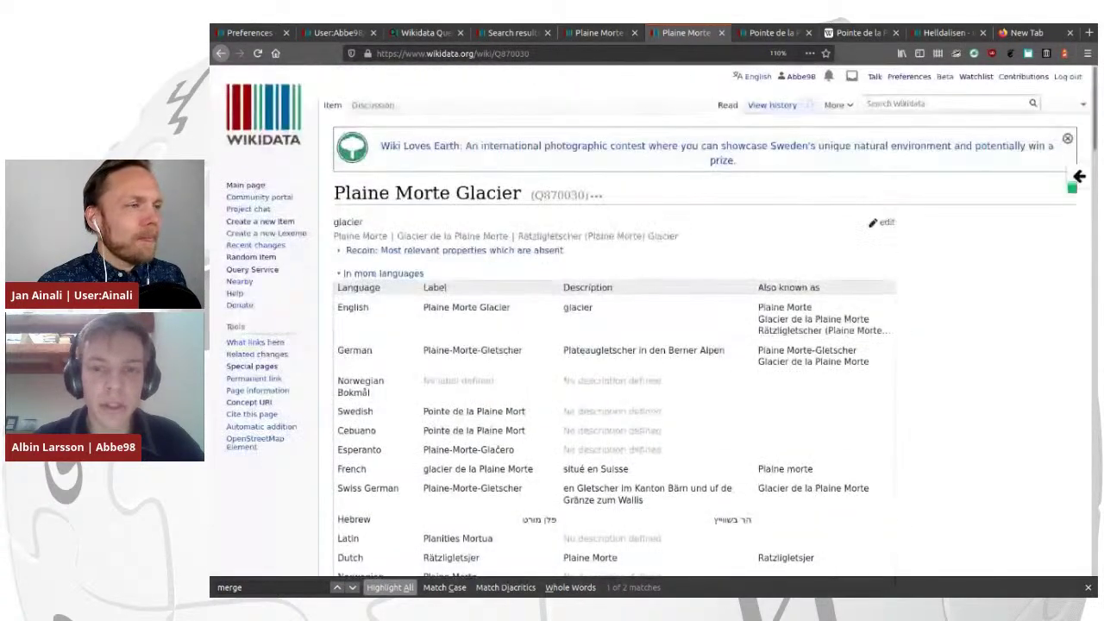
Examine which languages the Pointe de la Plaine Morte item offers for labels and descriptions.
{"action": "key", "text": "ctrl+Tab"}
{"action": "key", "text": "Home"}
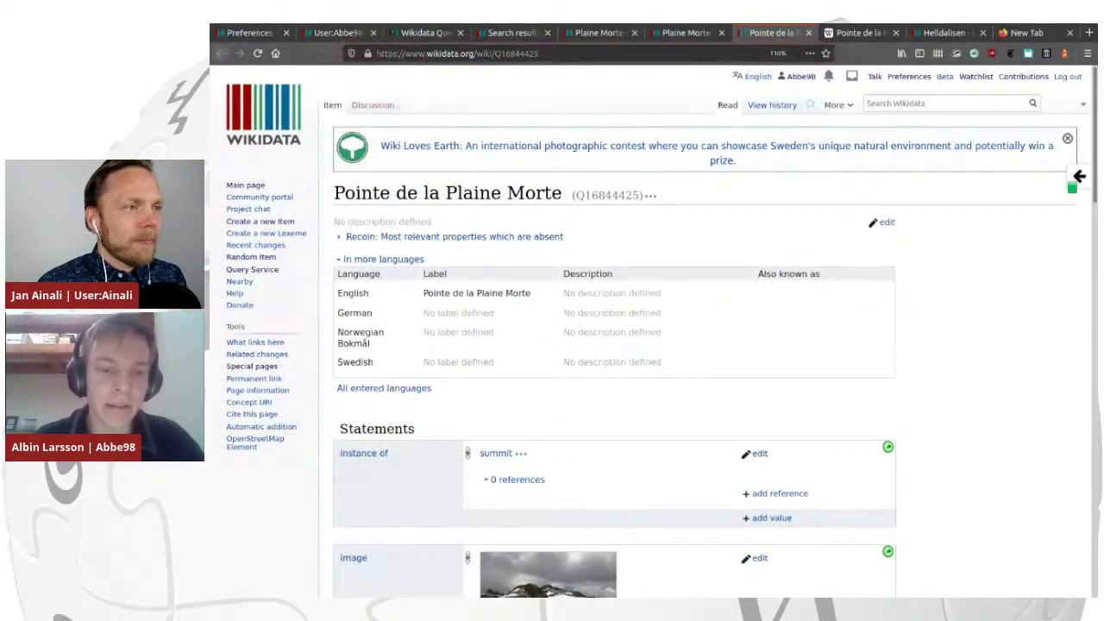
{"action": "left_click_drag", "start_coordinate": [661, 363], "coordinate": [564, 293]}
{"action": "left_click", "coordinate": [563, 293]}
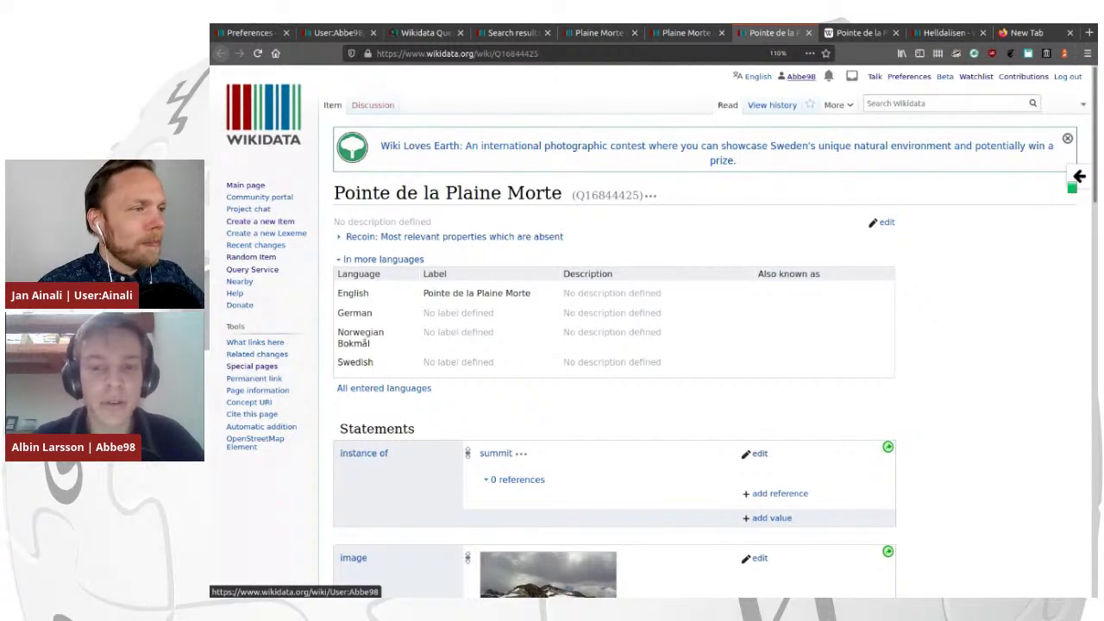
Open your own Wikidata user page and examine its Babel user information box.
{"action": "left_click", "coordinate": [800, 76]}
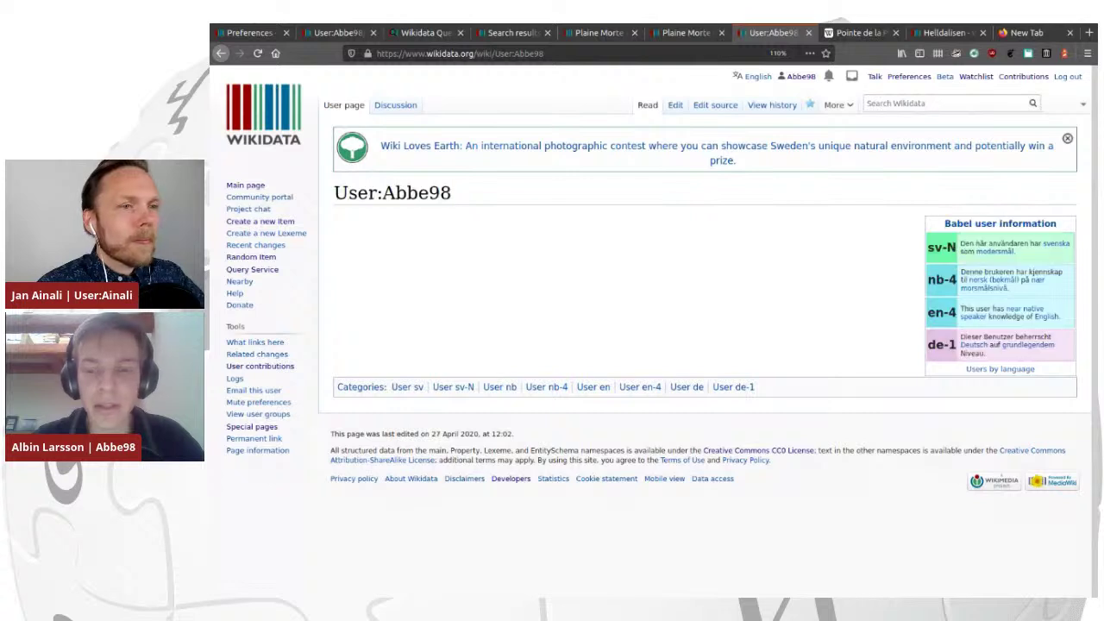
{"action": "double_click", "coordinate": [360, 386]}
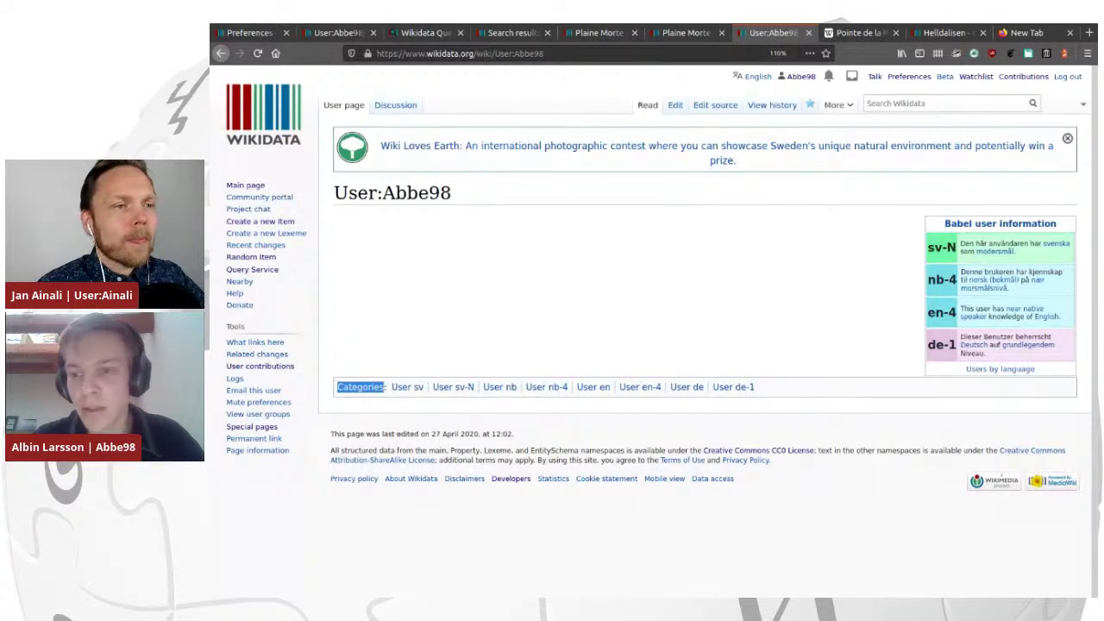
{"action": "left_click_drag", "start_coordinate": [385, 387], "coordinate": [383, 193]}
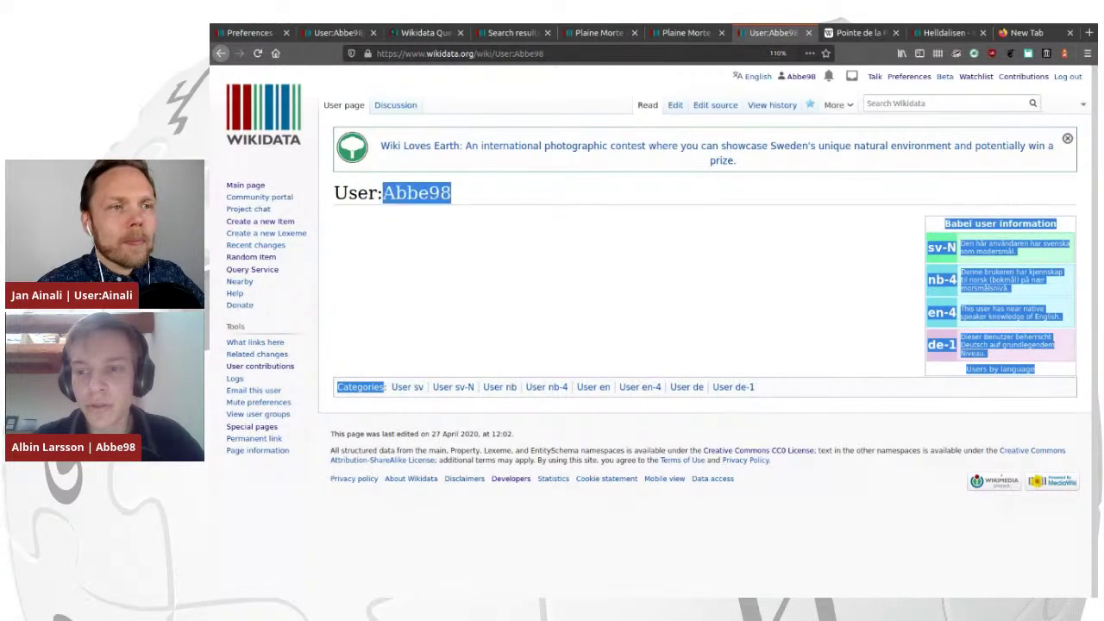
{"action": "left_click", "coordinate": [383, 194]}
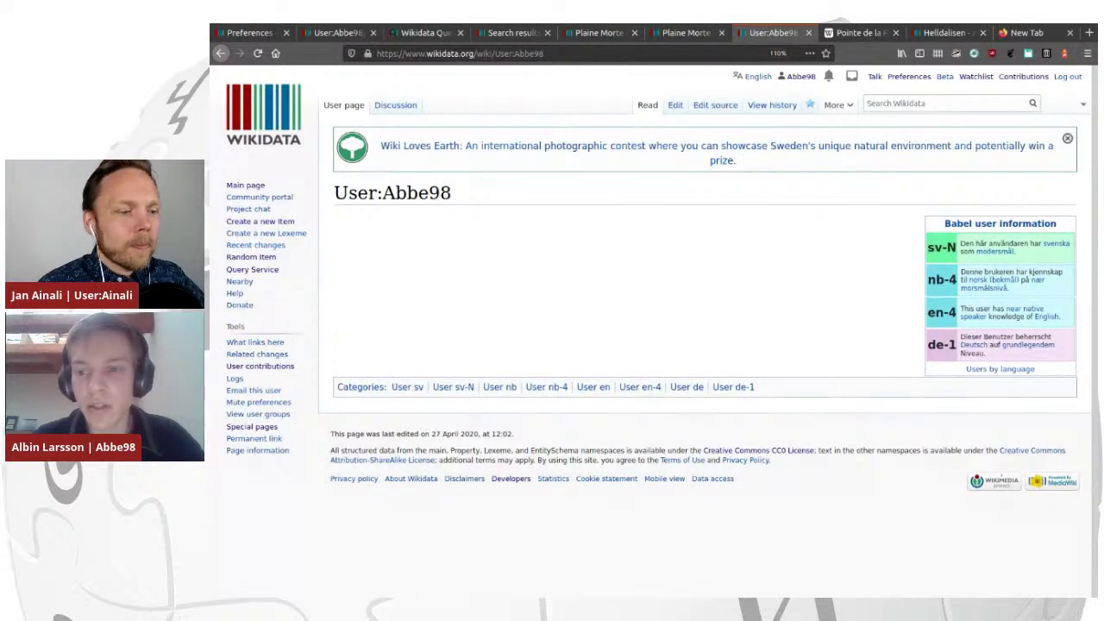
{"action": "left_click_drag", "start_coordinate": [943, 280], "coordinate": [1039, 369]}
{"action": "left_click", "coordinate": [1039, 369]}
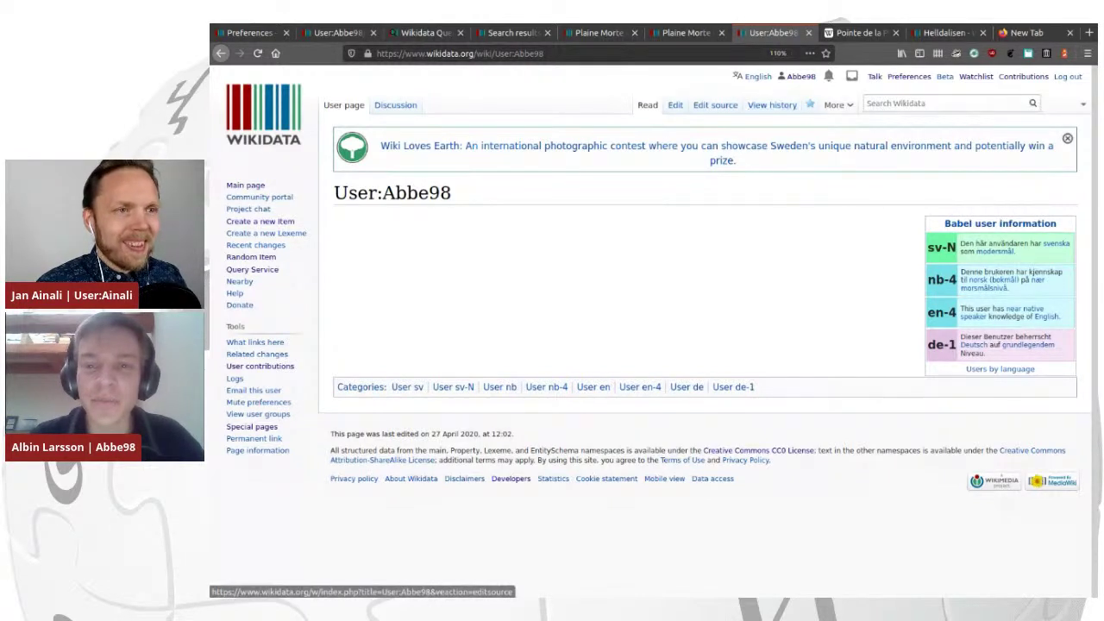
Open the user page's source and examine the language codes and proficiency levels in its #babel code.
{"action": "left_click", "coordinate": [715, 105]}
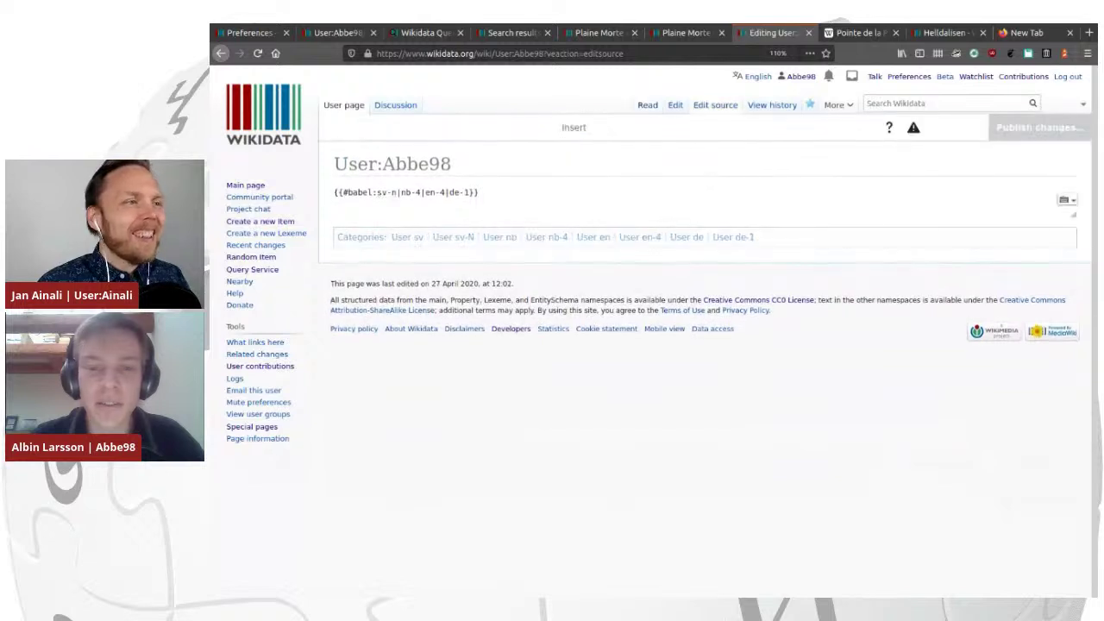
{"action": "mouse_move", "coordinate": [479, 193]}
{"action": "left_mouse_down"}
{"action": "mouse_move", "coordinate": [338, 194]}
{"action": "mouse_move", "coordinate": [479, 193]}
{"action": "left_mouse_up"}
{"action": "left_click", "coordinate": [337, 204]}
{"action": "left_click", "coordinate": [336, 204]}
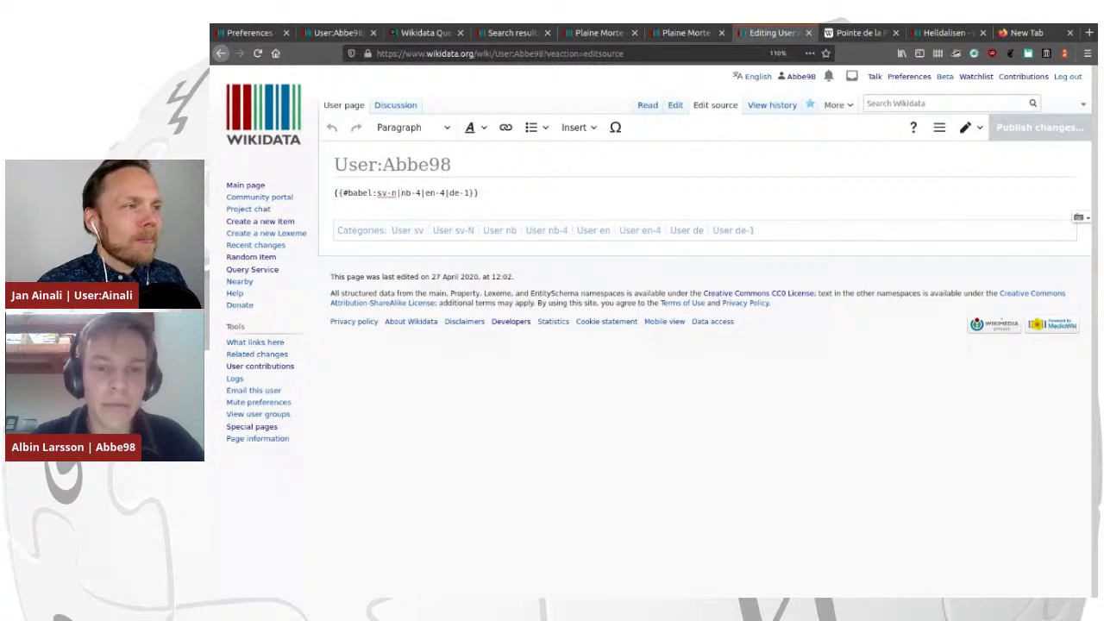
{"action": "double_click", "coordinate": [417, 192]}
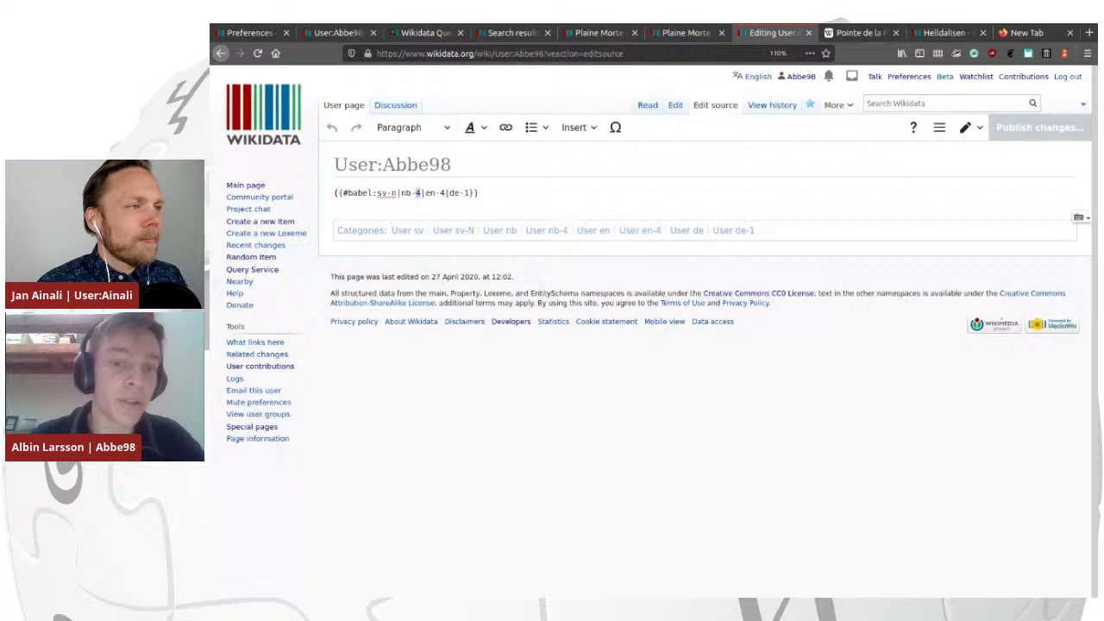
{"action": "left_click", "coordinate": [419, 192]}
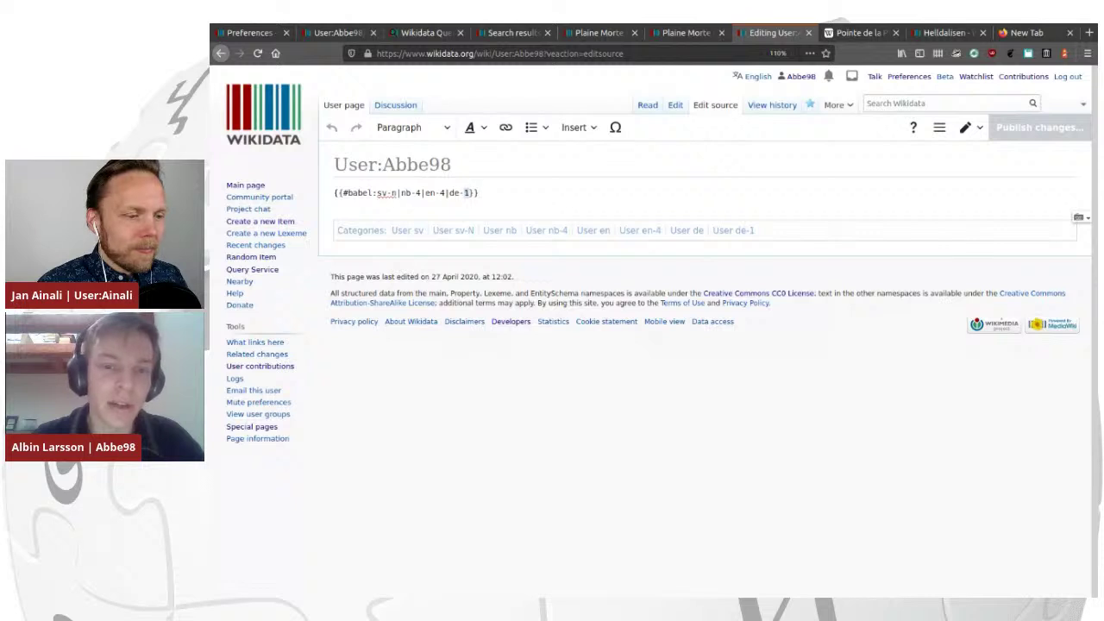
{"action": "key", "text": "End"}
{"action": "key", "text": "Return"}
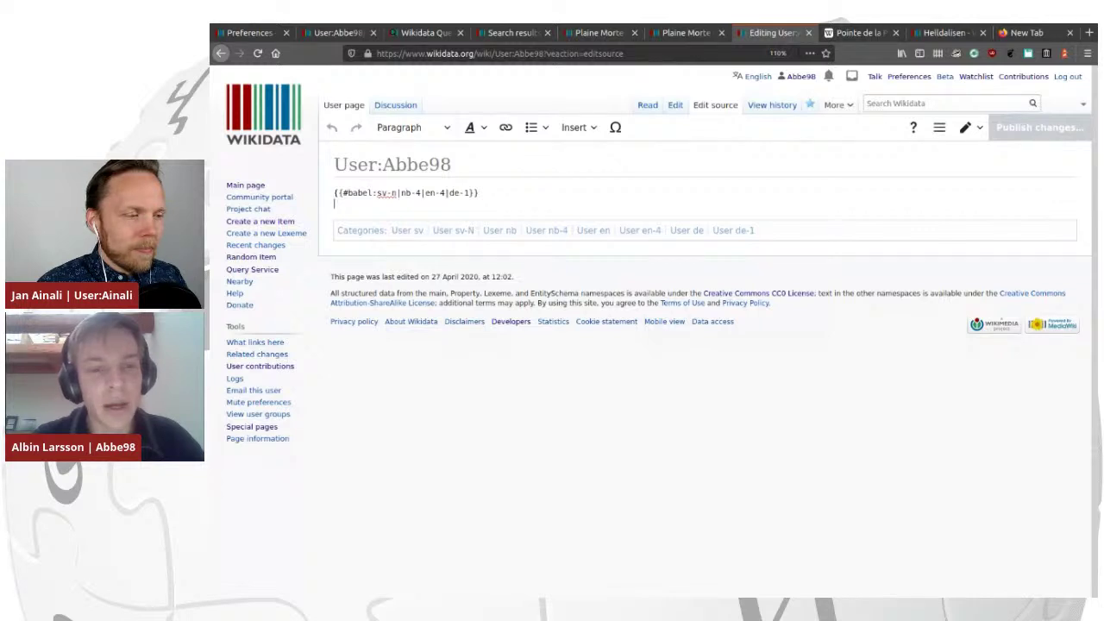
{"action": "left_click_drag", "start_coordinate": [397, 193], "coordinate": [387, 193]}
{"action": "left_click", "coordinate": [393, 193]}
{"action": "left_click", "coordinate": [334, 204]}
{"action": "double_click", "coordinate": [360, 192]}
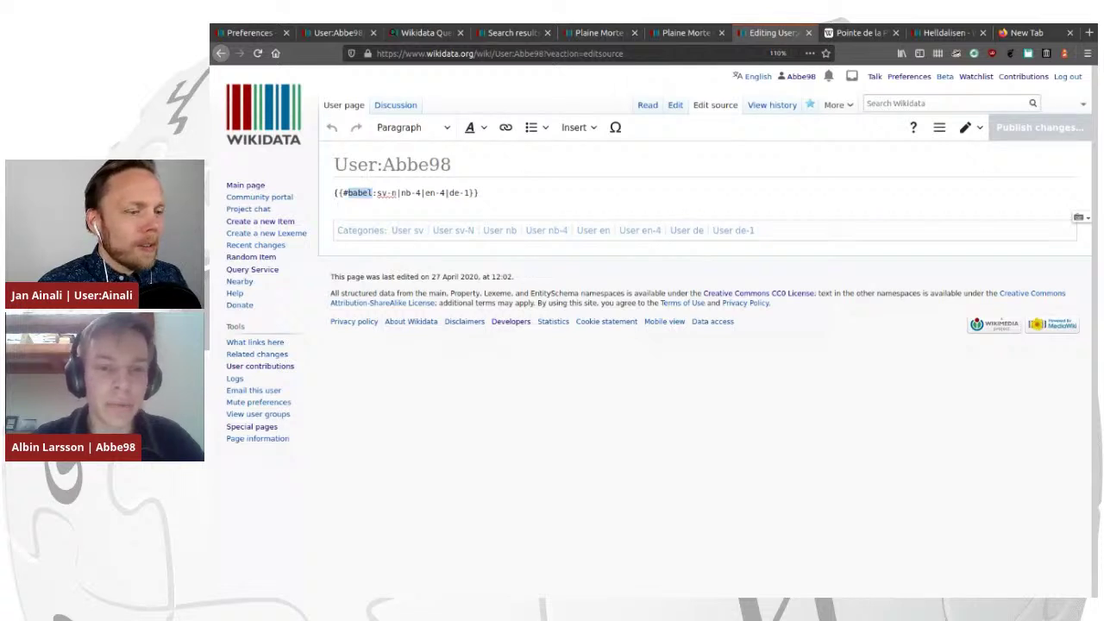
{"action": "left_click", "coordinate": [464, 192]}
{"action": "key", "text": "shift+Home"}
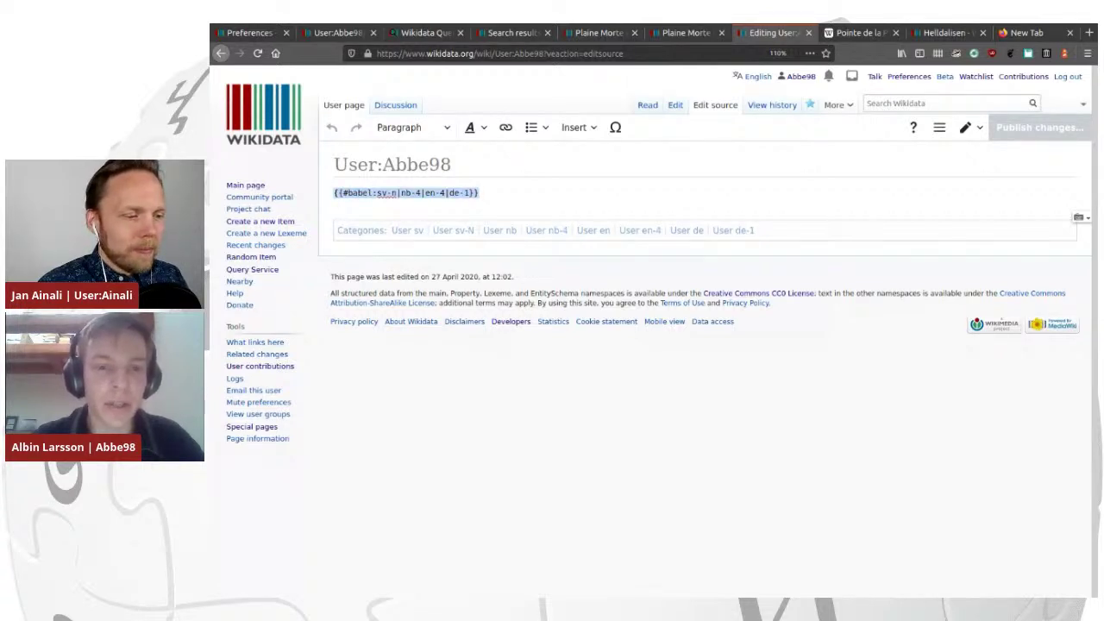
Highlight the whole #babel line in the user page source, followed by its German language code "de", to examine the syntax.
{"action": "left_click", "coordinate": [481, 194]}
{"action": "left_click_drag", "start_coordinate": [481, 193], "coordinate": [333, 193]}
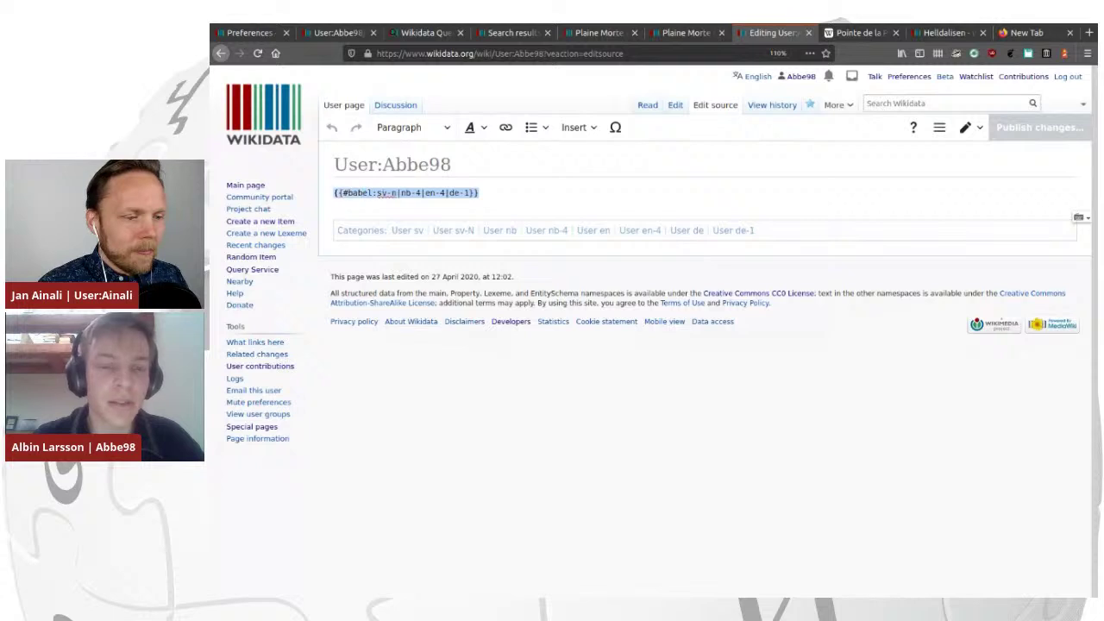
{"action": "left_click", "coordinate": [334, 204]}
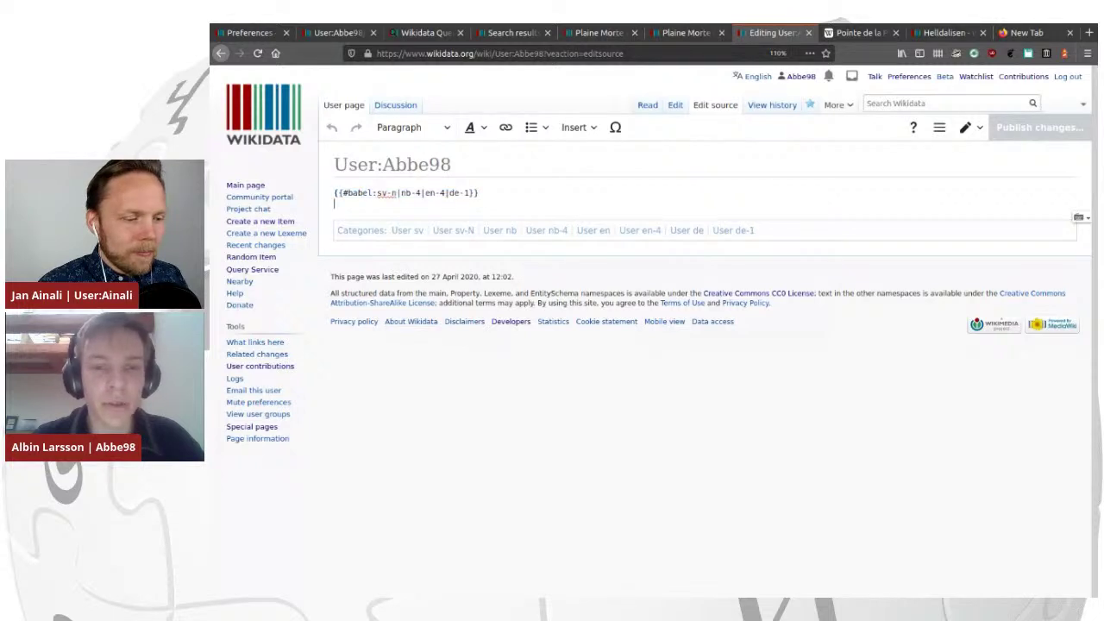
{"action": "double_click", "coordinate": [454, 193]}
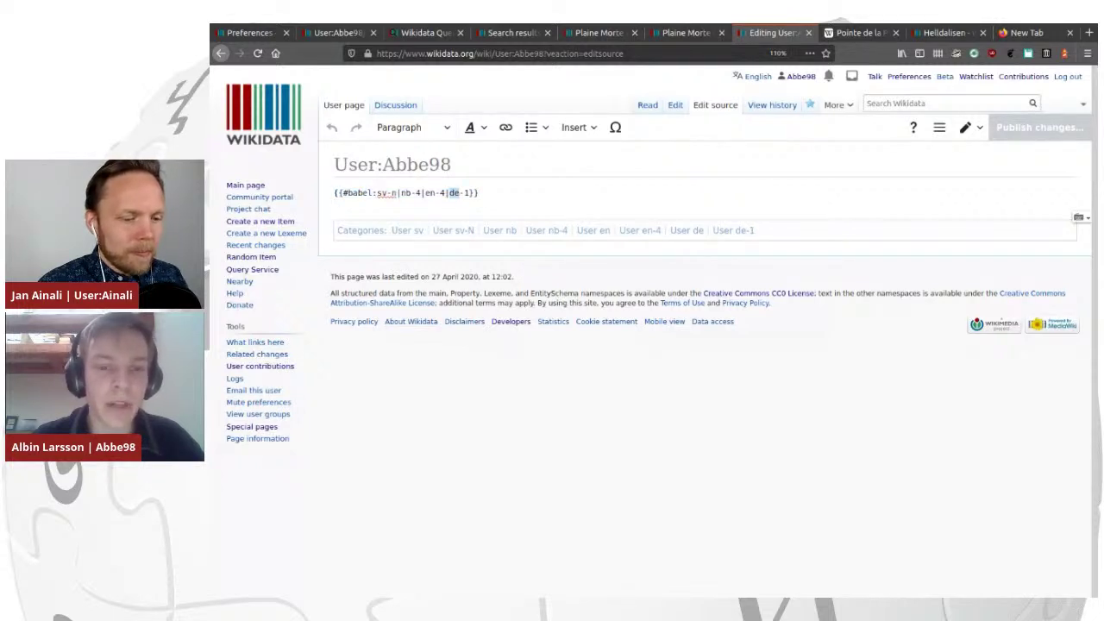
{"action": "left_click", "coordinate": [476, 193]}
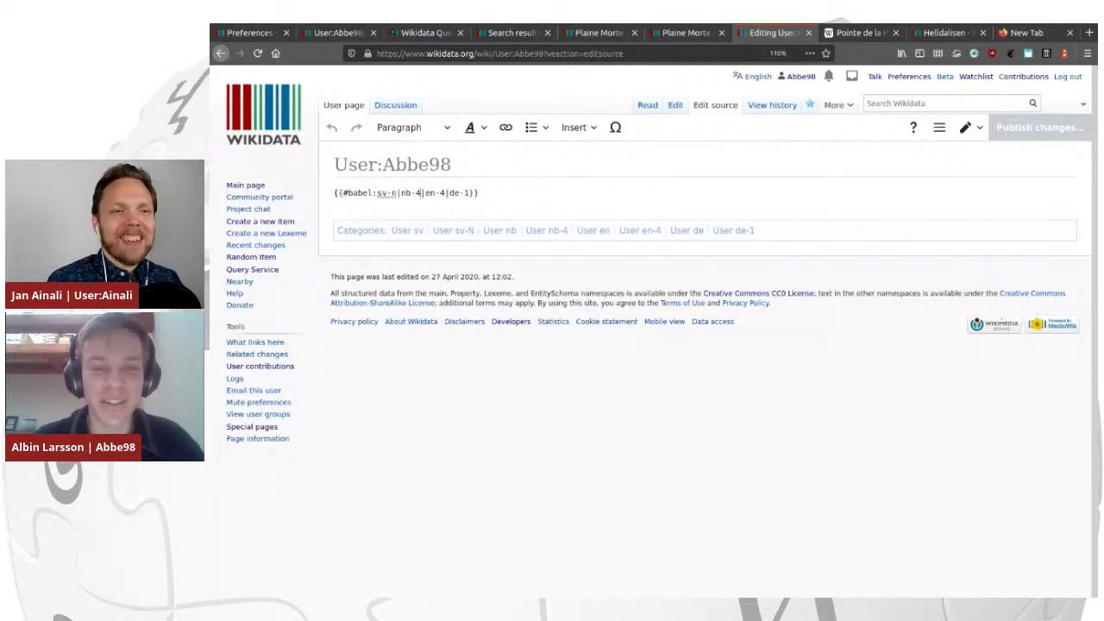
Leave the user page's source editor without changing anything and go to the Wikidata main page.
{"action": "left_click", "coordinate": [343, 106]}
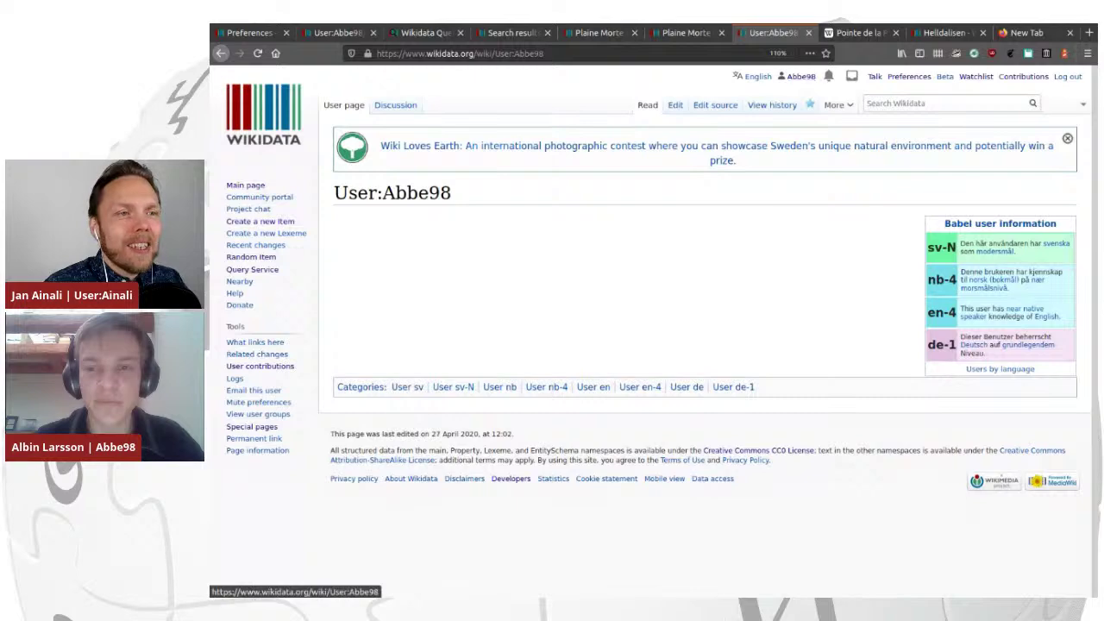
{"action": "left_click", "coordinate": [263, 112]}
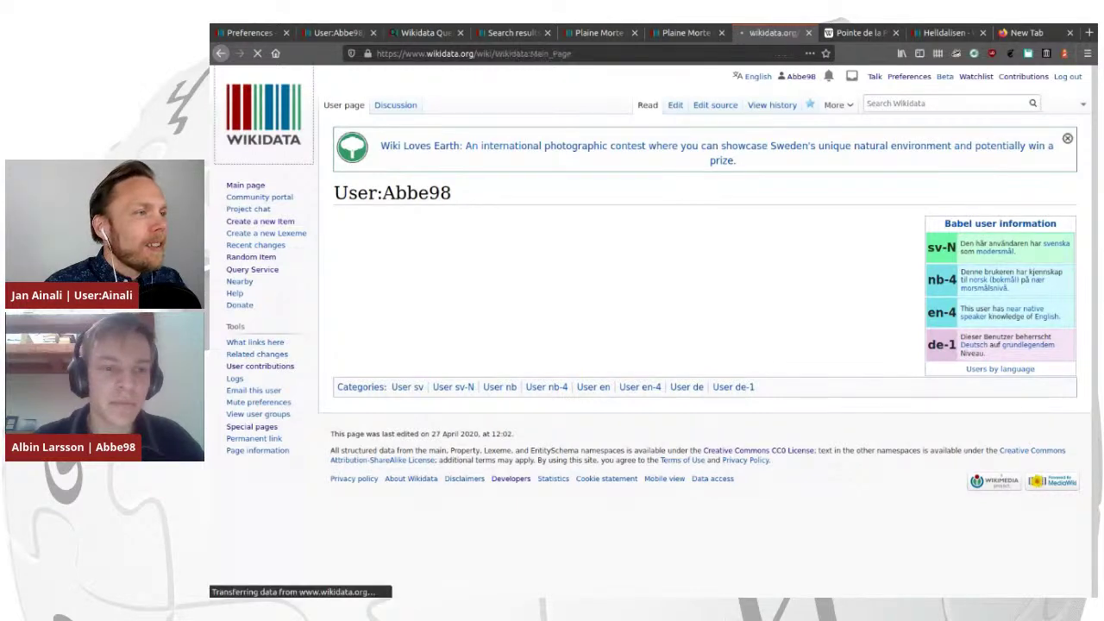